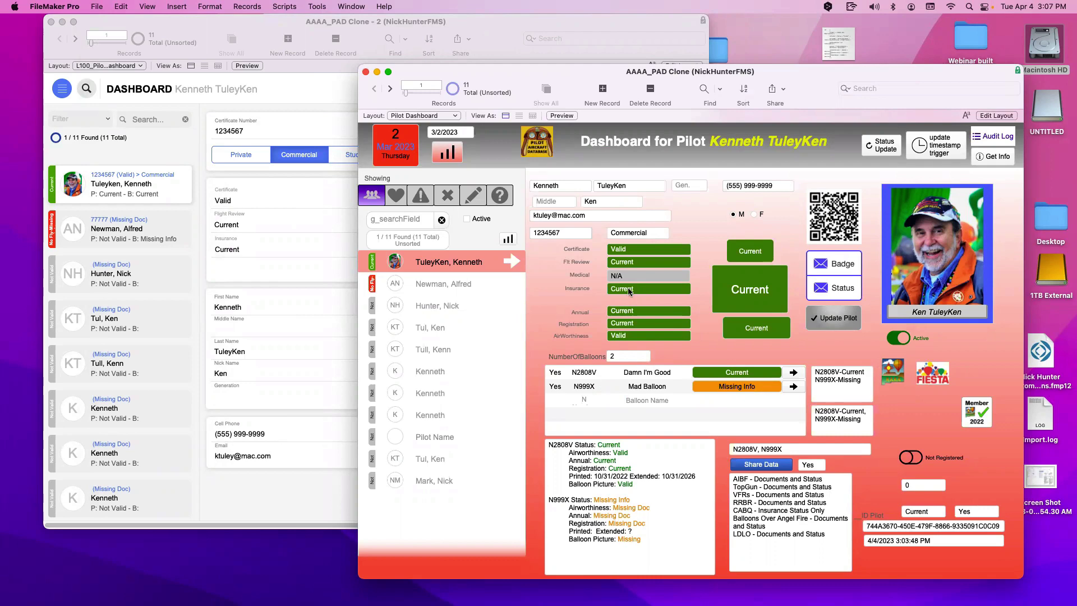
Open the auto-enter calculation of the InsuranceStatus field in the Pilot table's database definition.
{"action": "left_click", "coordinate": [312, 109]}
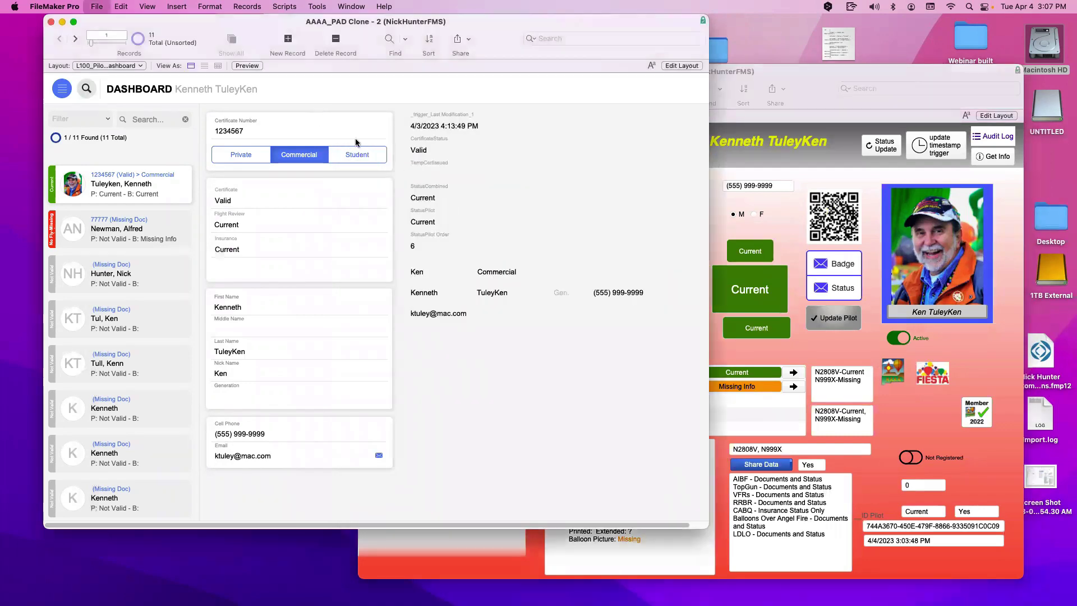
{"action": "key", "text": "super+shift+d"}
{"action": "left_click", "coordinate": [322, 375]}
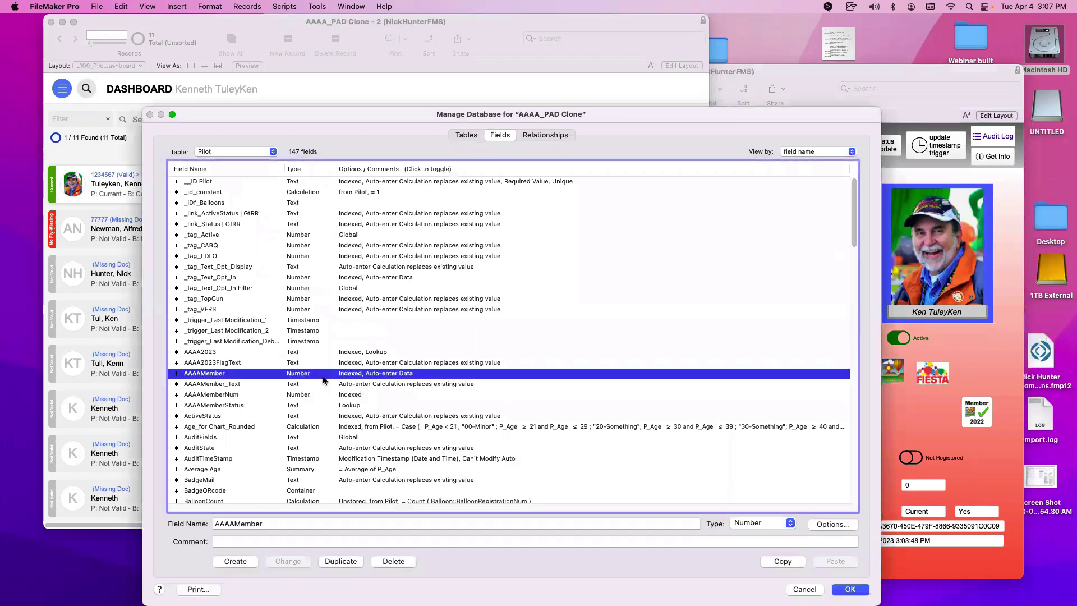
{"action": "type", "text": "in"}
{"action": "scroll", "coordinate": [322, 419], "scroll_direction": "down", "scroll_amount": 5}
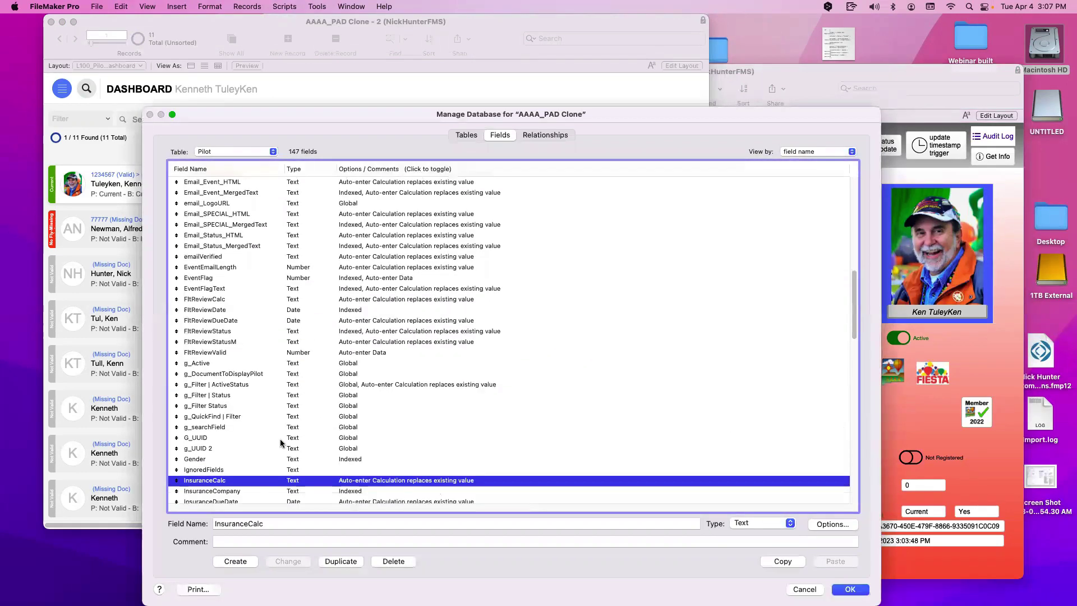
{"action": "double_click", "coordinate": [240, 447]}
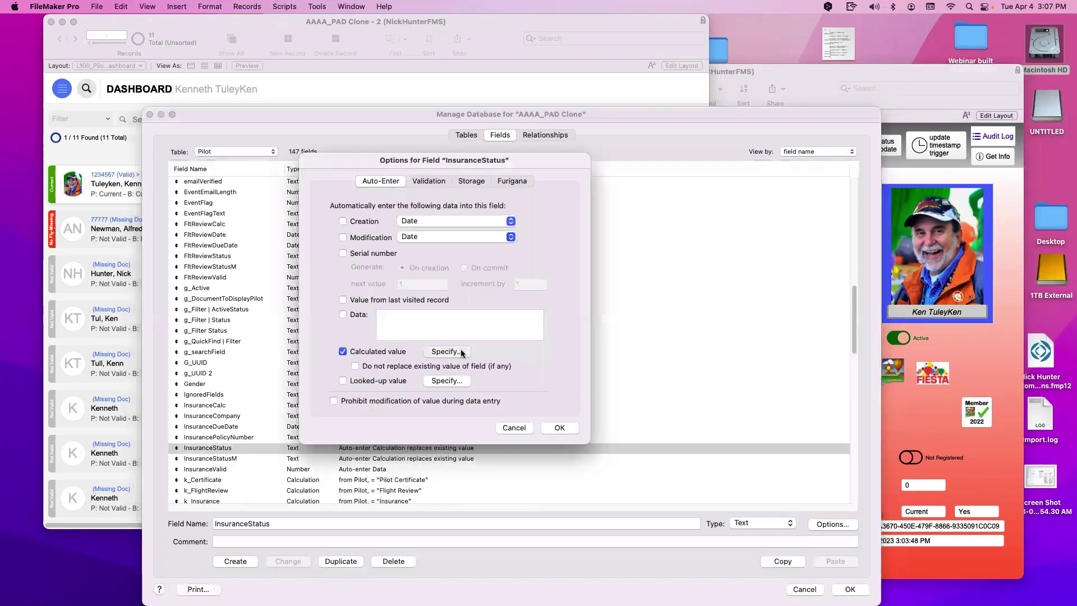
{"action": "left_click", "coordinate": [446, 351]}
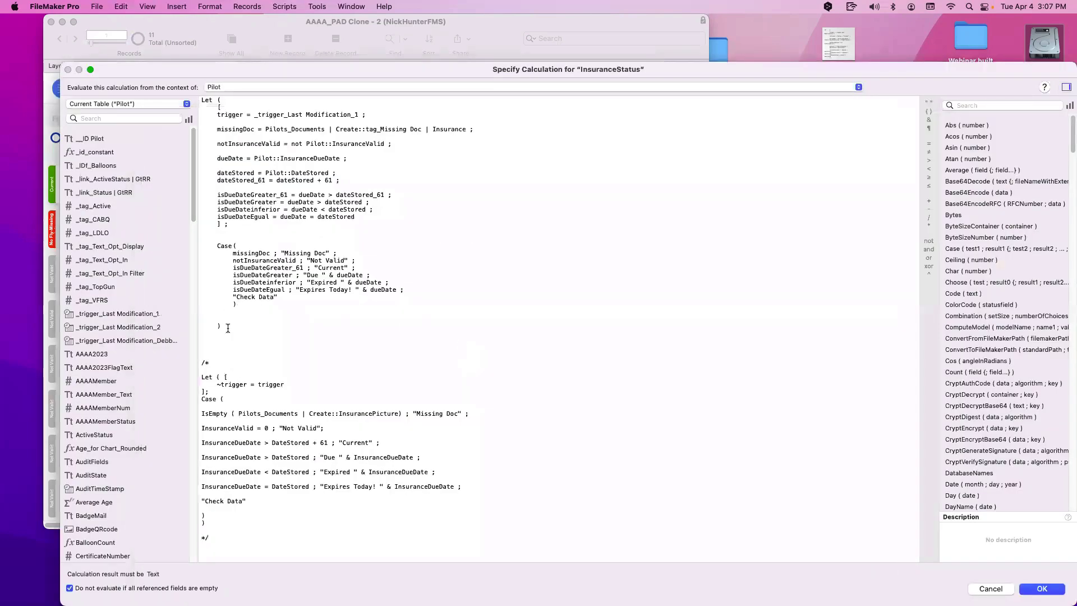
Compare the active InsuranceStatus calculation with the commented-out older version, and close the database definition without changes.
{"action": "left_click_drag", "start_coordinate": [228, 328], "coordinate": [177, 90]}
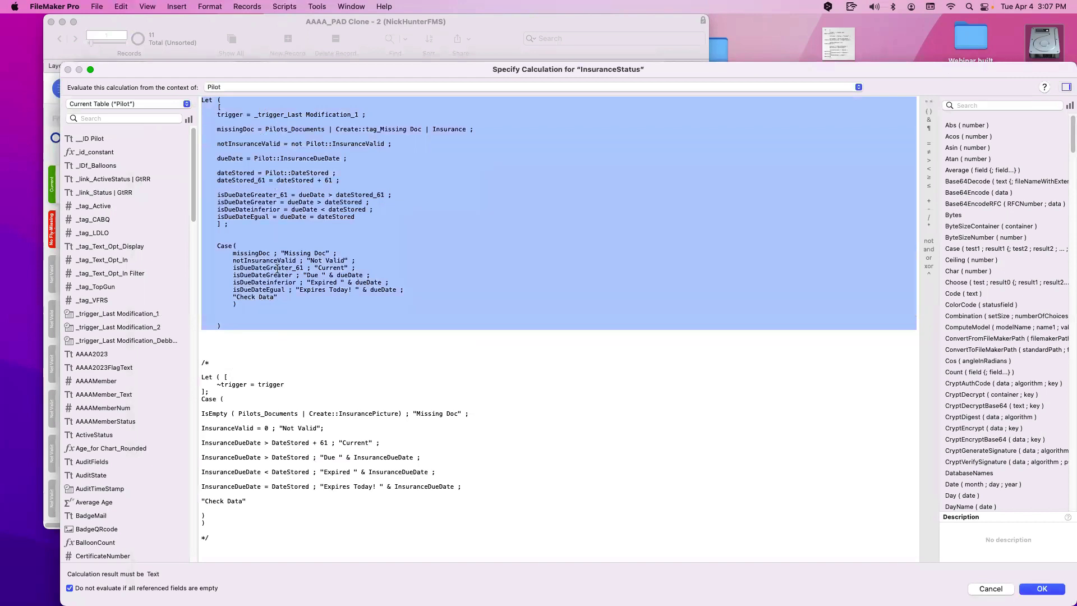
{"action": "left_click", "coordinate": [230, 308]}
{"action": "left_click_drag", "start_coordinate": [223, 328], "coordinate": [194, 89]}
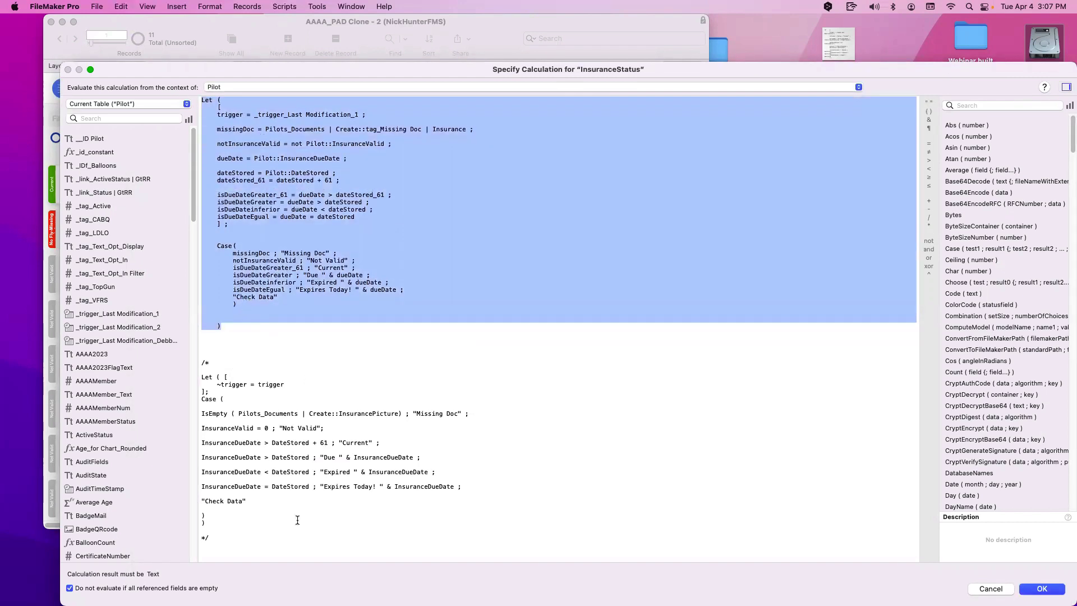
{"action": "left_click_drag", "start_coordinate": [292, 532], "coordinate": [231, 359]}
{"action": "left_click", "coordinate": [233, 368]}
{"action": "left_click_drag", "start_coordinate": [252, 506], "coordinate": [174, 376]}
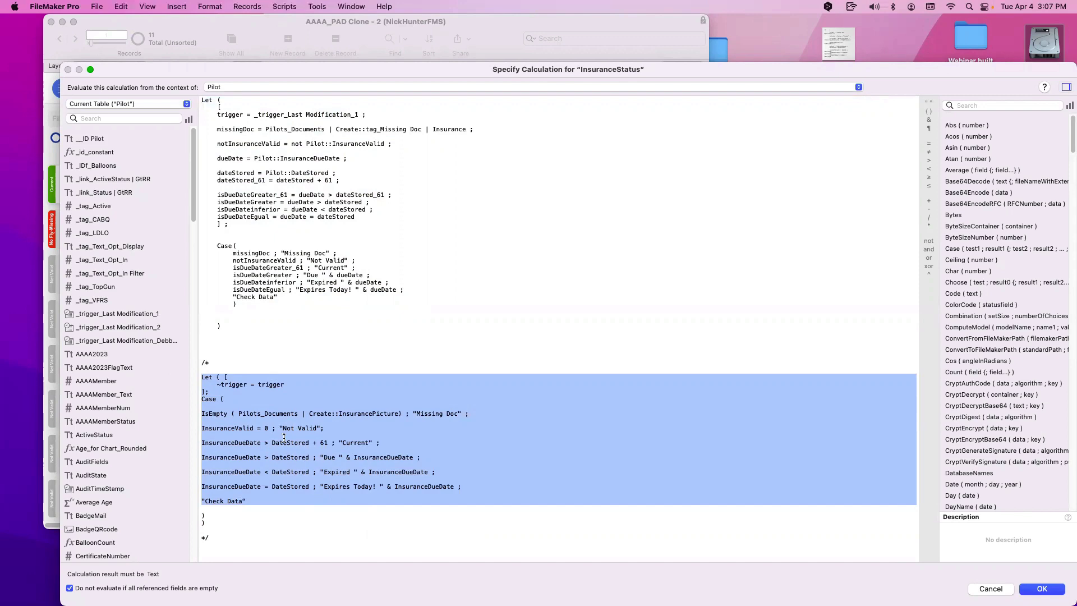
{"action": "key", "text": "Escape"}
{"action": "key", "text": "Escape"}
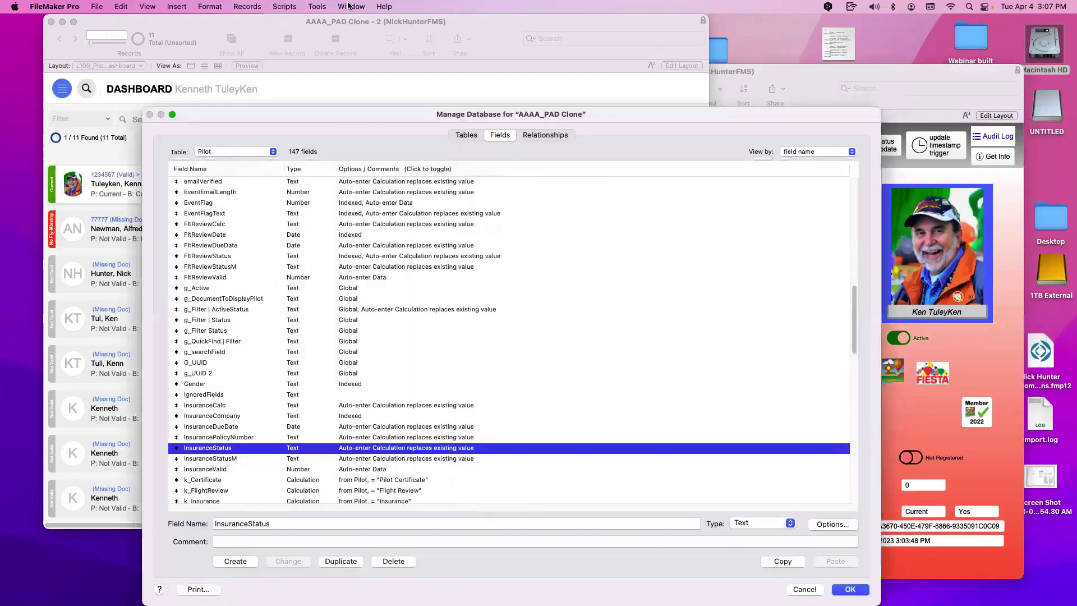
{"action": "key", "text": "Escape"}
{"action": "left_click", "coordinate": [352, 7]}
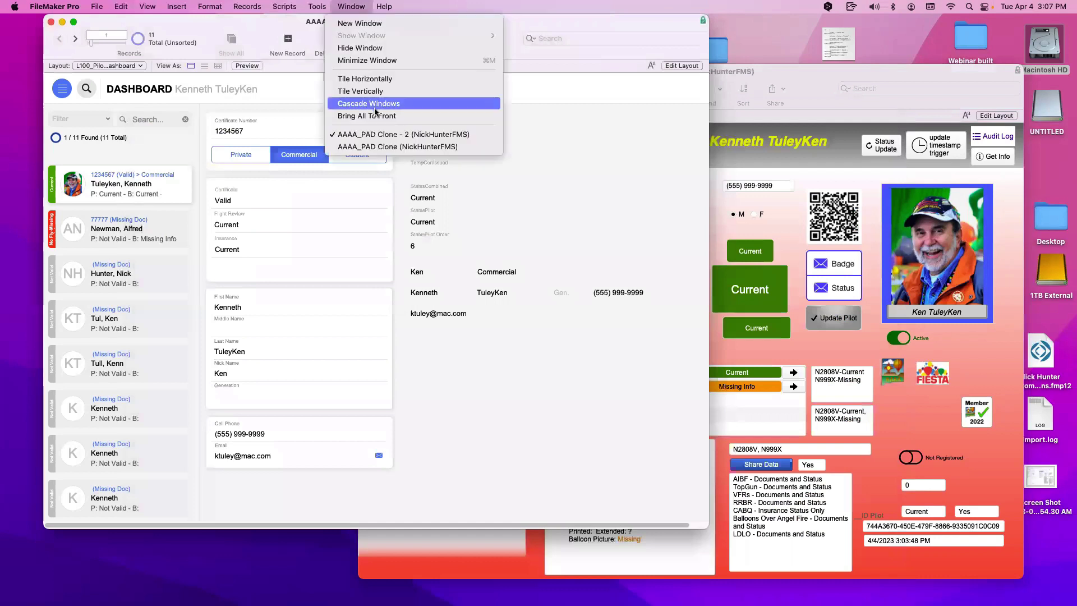
{"action": "left_click", "coordinate": [373, 147]}
{"action": "left_click", "coordinate": [351, 6]}
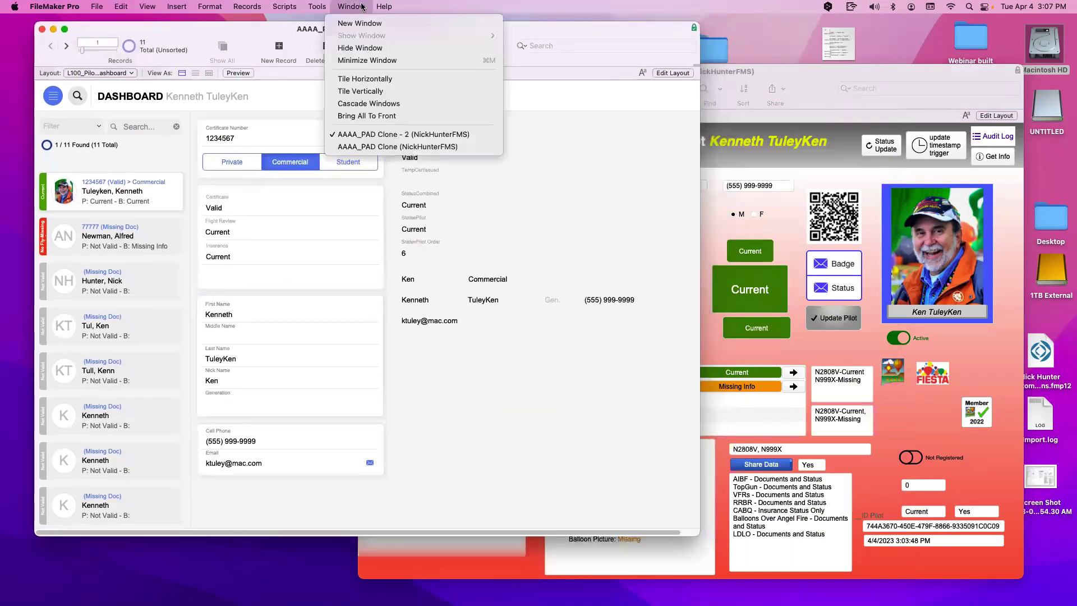
{"action": "left_click", "coordinate": [361, 6]}
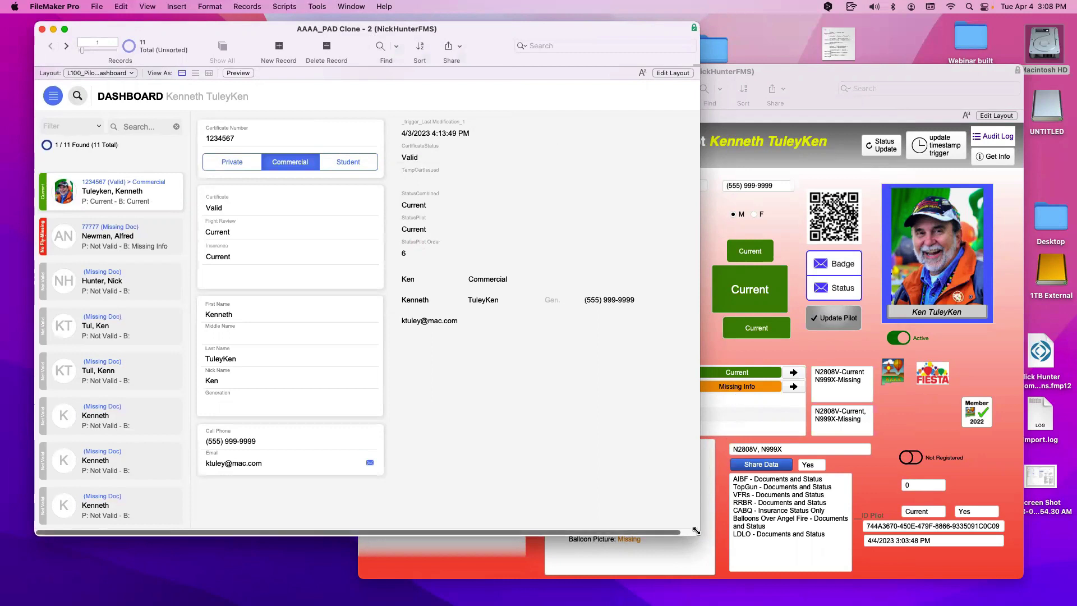
Widen the AAAA_PAD Clone - 2 window and compare its status fields with those on the original Pilot Dashboard.
{"action": "left_click_drag", "start_coordinate": [699, 533], "coordinate": [769, 540]}
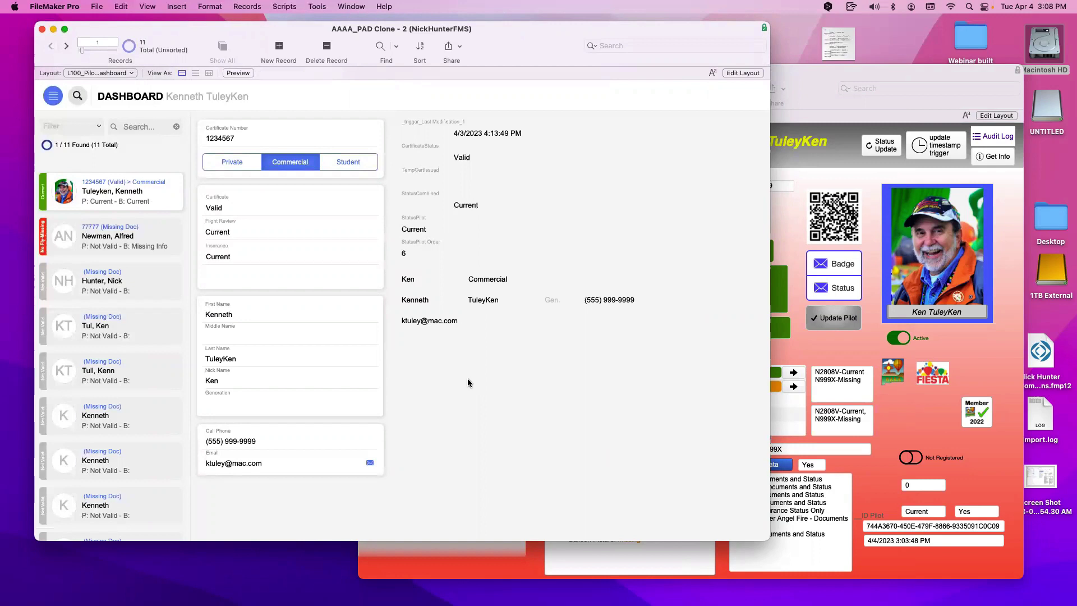
{"action": "left_click", "coordinate": [844, 364]}
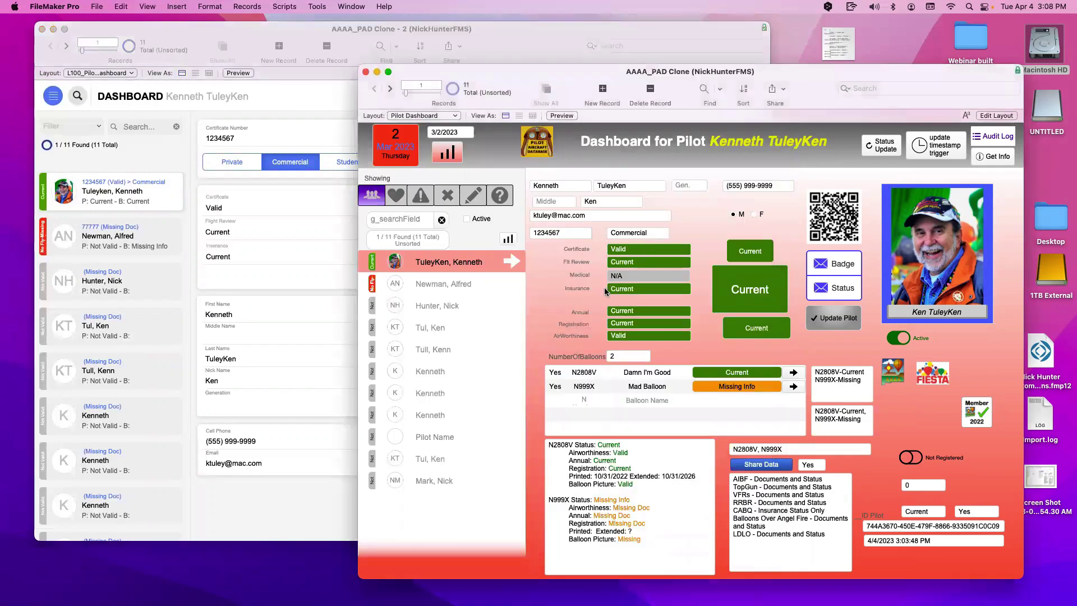
{"action": "left_click", "coordinate": [300, 278]}
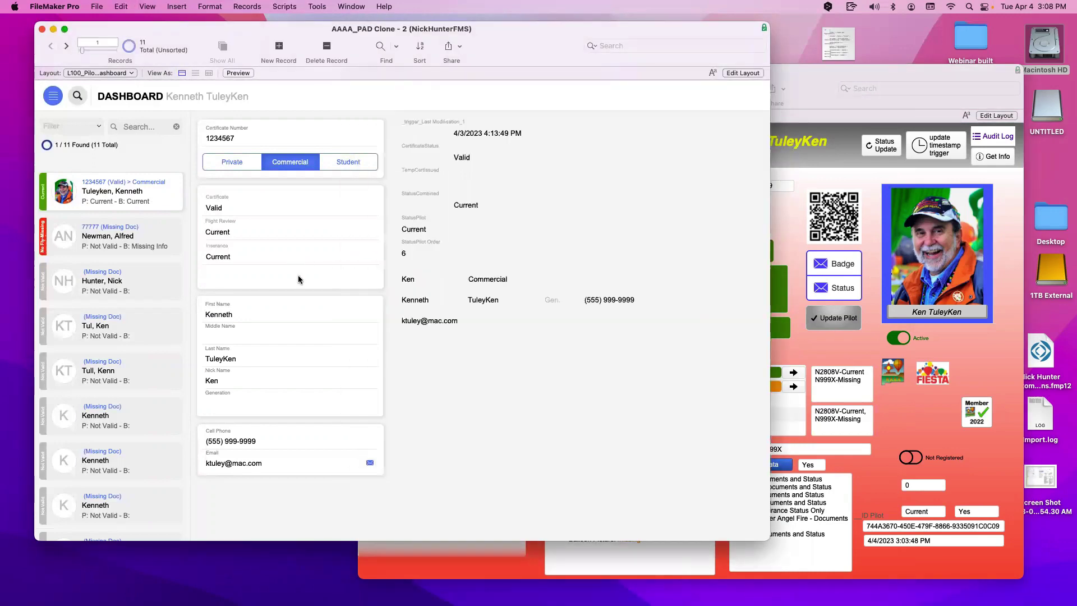
Switch the new dashboard to Layout mode and move its window aside to uncover the original Pilot Dashboard.
{"action": "key", "text": "super+l"}
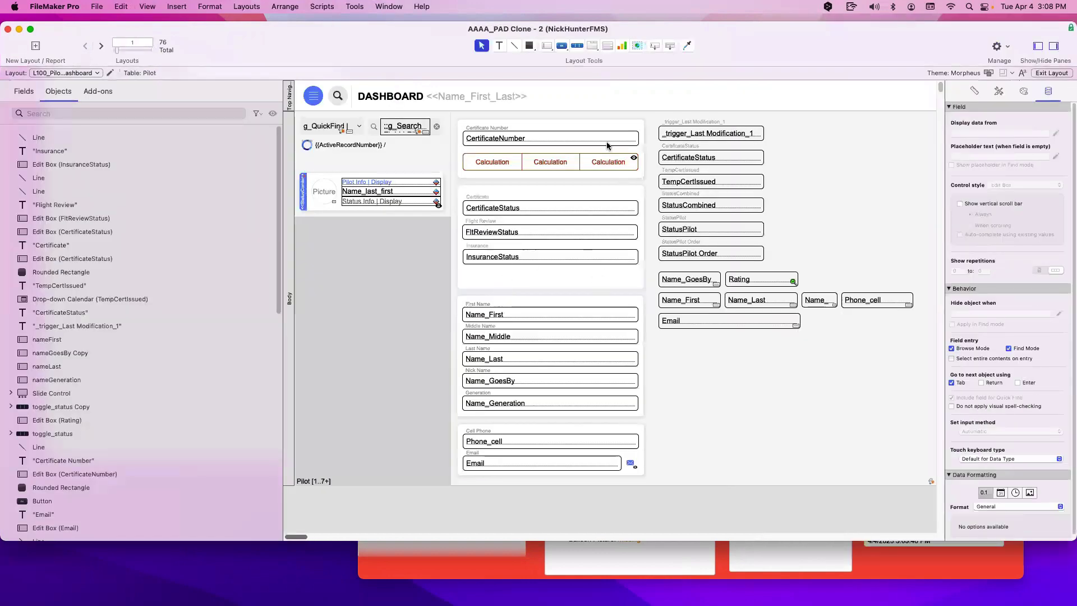
{"action": "left_click_drag", "start_coordinate": [488, 37], "coordinate": [301, 30]}
{"action": "left_click", "coordinate": [937, 409]}
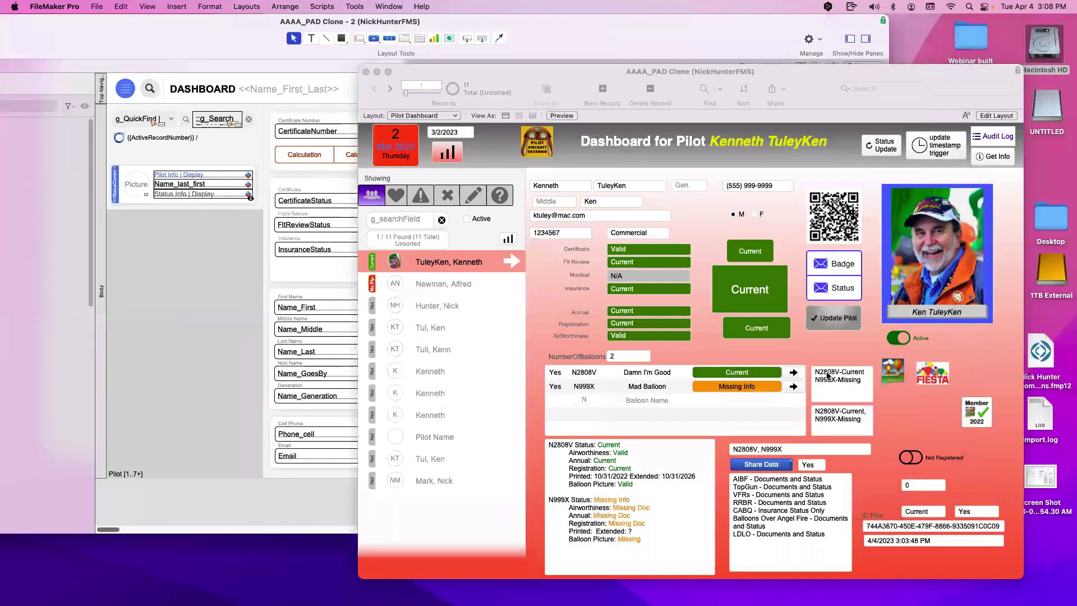
Duplicate the InsuranceStatus field with its Insurance label and line directly below the original in the status card.
{"action": "left_click", "coordinate": [313, 243]}
{"action": "left_click", "coordinate": [292, 242]}
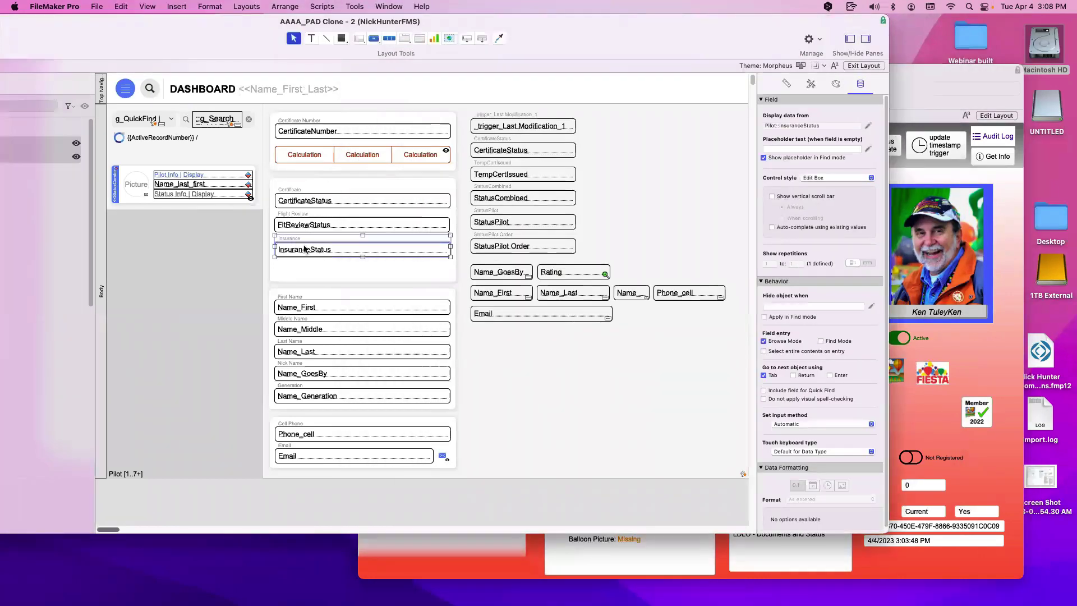
{"action": "mouse_move", "coordinate": [306, 250]}
{"action": "left_mouse_down"}
{"action": "mouse_move", "coordinate": [306, 271]}
{"action": "mouse_move", "coordinate": [315, 247]}
{"action": "mouse_move", "coordinate": [306, 270]}
{"action": "left_mouse_up"}
{"action": "left_click", "coordinate": [303, 266]}
Move the four status fields with their labels and lines slightly up within the status card.
{"action": "left_click", "coordinate": [382, 256]}
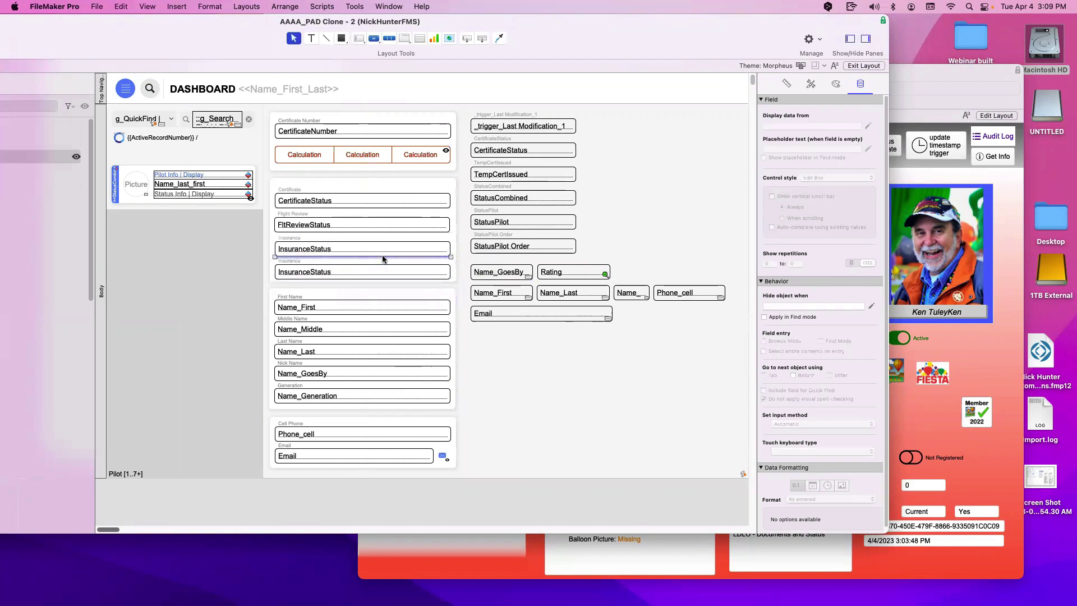
{"action": "left_click", "coordinate": [361, 247]}
{"action": "left_click", "coordinate": [297, 240], "text": "shift"}
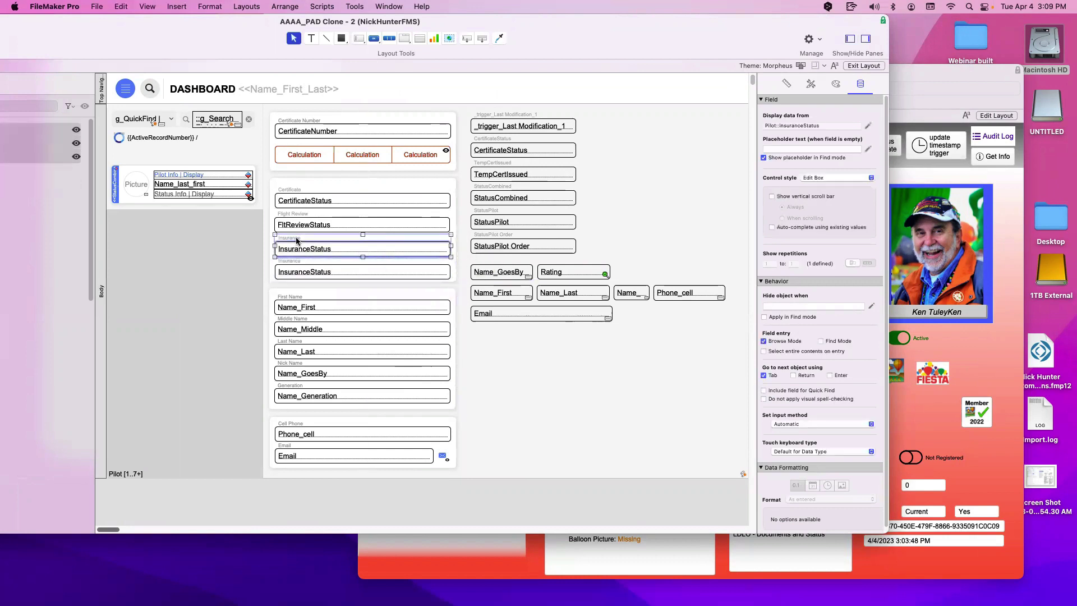
{"action": "left_click", "coordinate": [306, 269]}
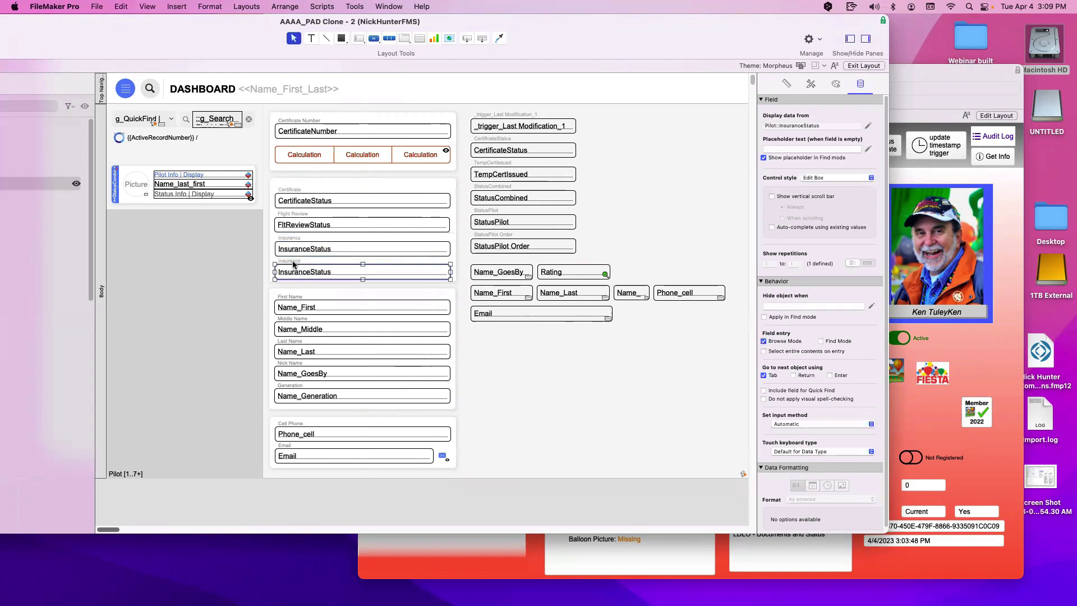
{"action": "left_click", "coordinate": [292, 262], "text": "shift"}
{"action": "left_click_drag", "start_coordinate": [266, 175], "coordinate": [464, 287]}
{"action": "left_click", "coordinate": [454, 263], "text": "shift"}
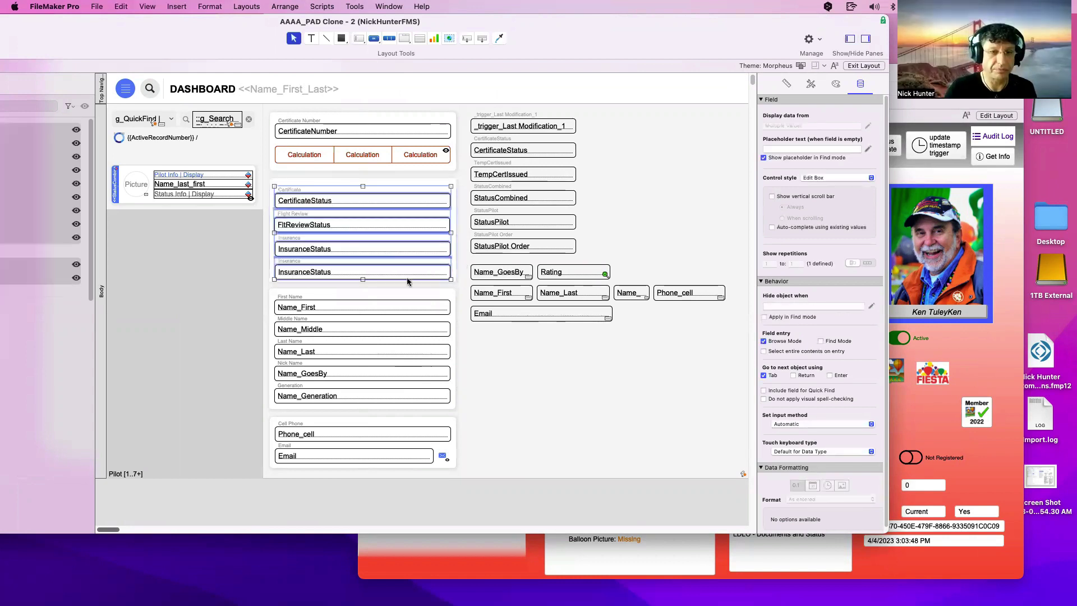
{"action": "left_click_drag", "start_coordinate": [384, 273], "coordinate": [384, 270]}
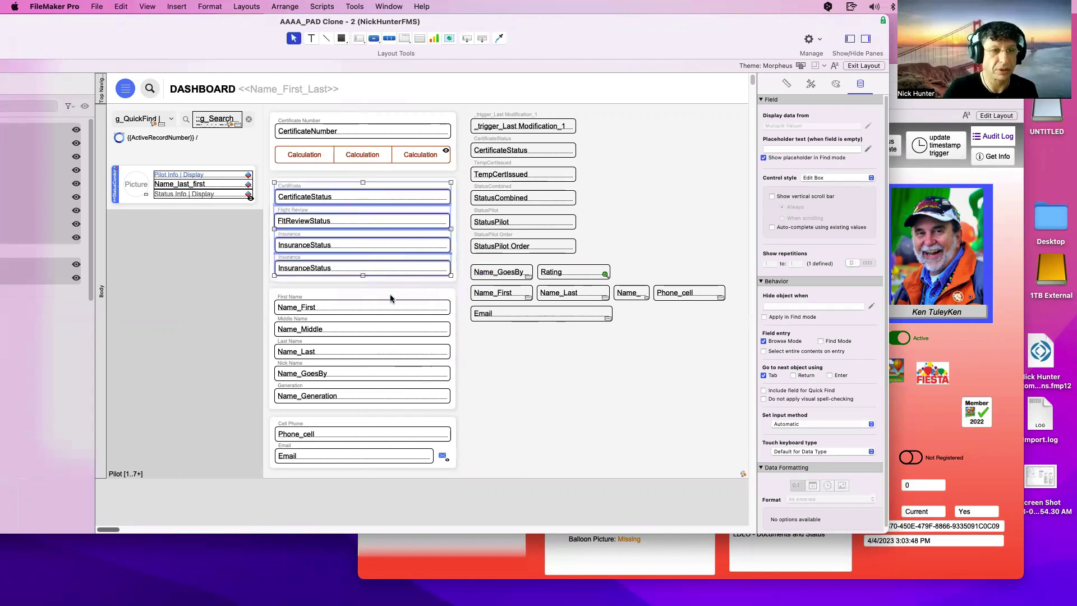
Change the label above the first InsuranceStatus field to Medical.
{"action": "left_click", "coordinate": [338, 283]}
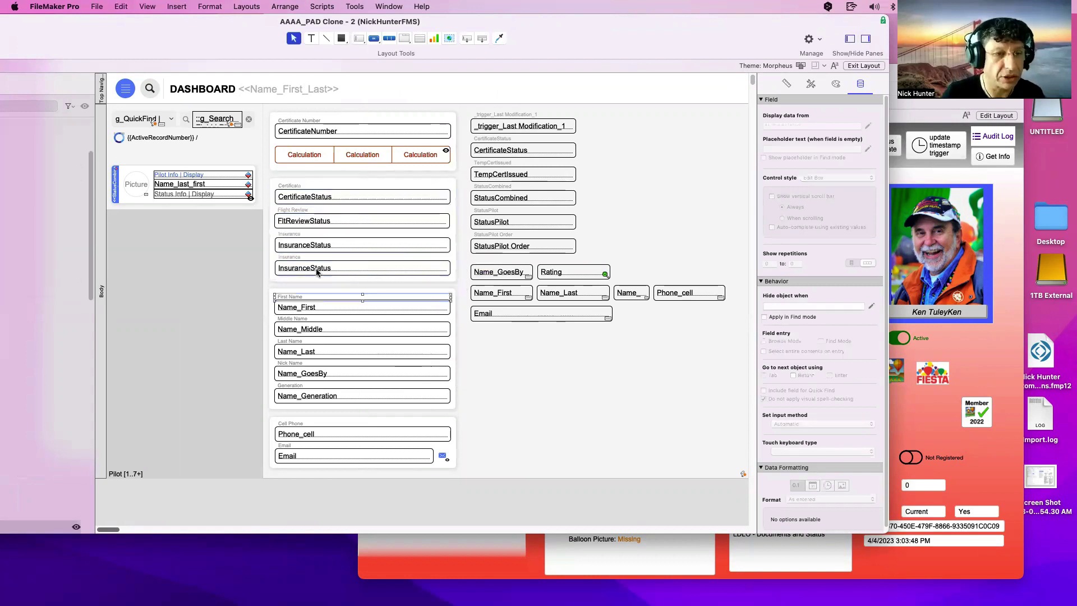
{"action": "double_click", "coordinate": [292, 233]}
{"action": "key", "text": "super+a"}
{"action": "type", "text": "M"}
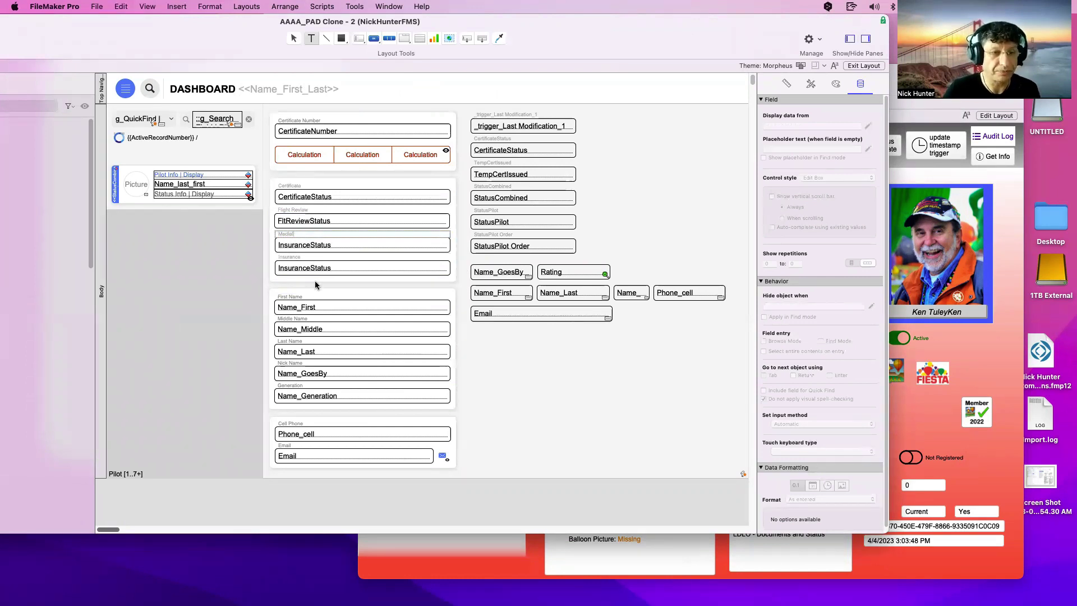
{"action": "key", "text": "Escape"}
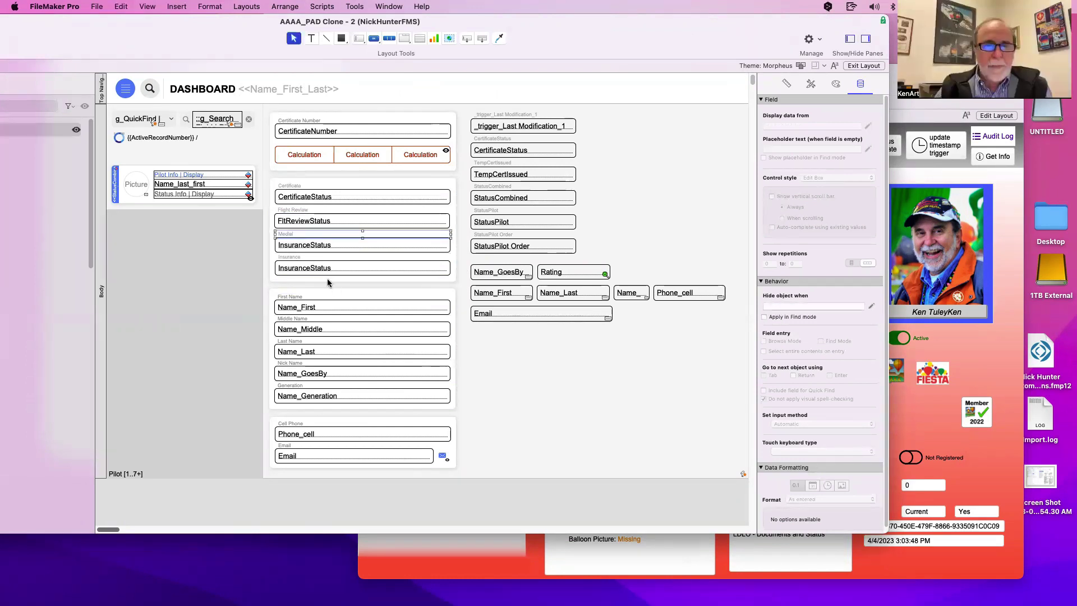
{"action": "double_click", "coordinate": [292, 235]}
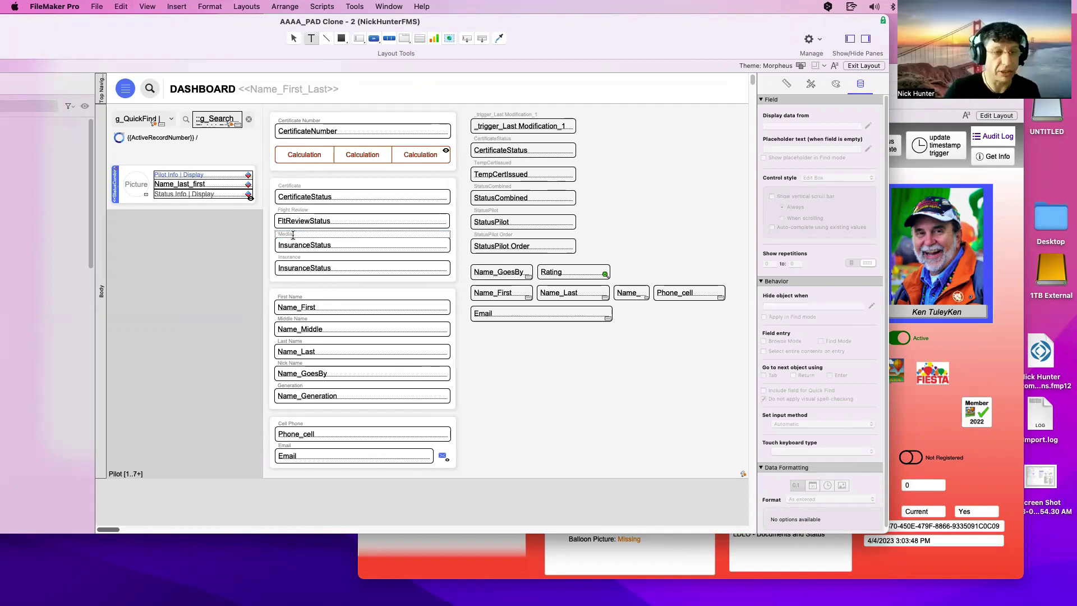
{"action": "key", "text": "Escape"}
Reassign the field under the Medical label to display MedicalStatus from the Pilot table.
{"action": "left_click", "coordinate": [331, 250]}
{"action": "double_click", "coordinate": [331, 251]}
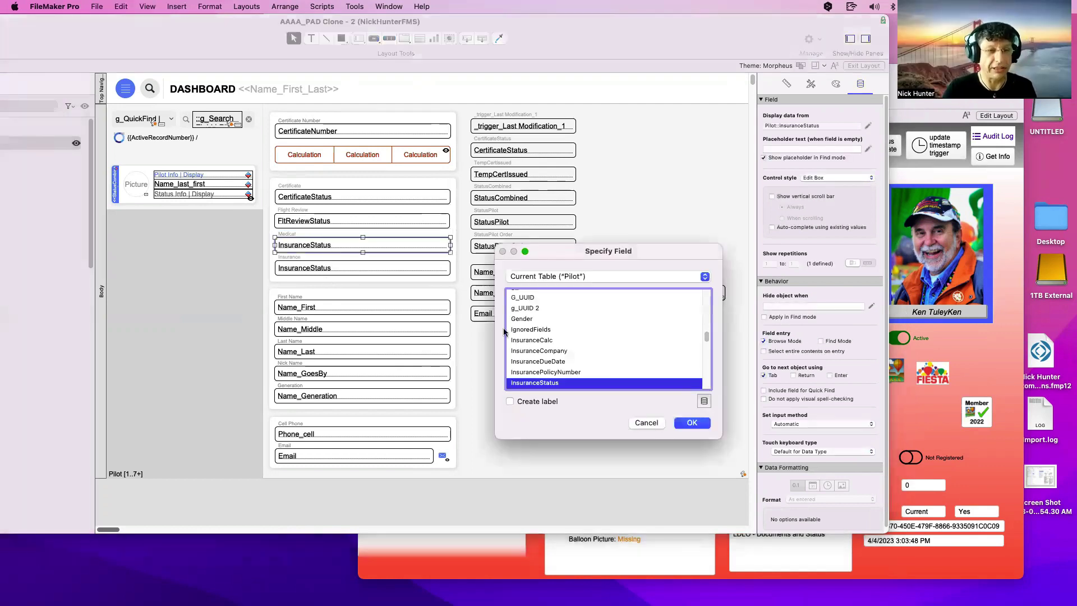
{"action": "left_click", "coordinate": [606, 364]}
{"action": "key", "text": "m"}
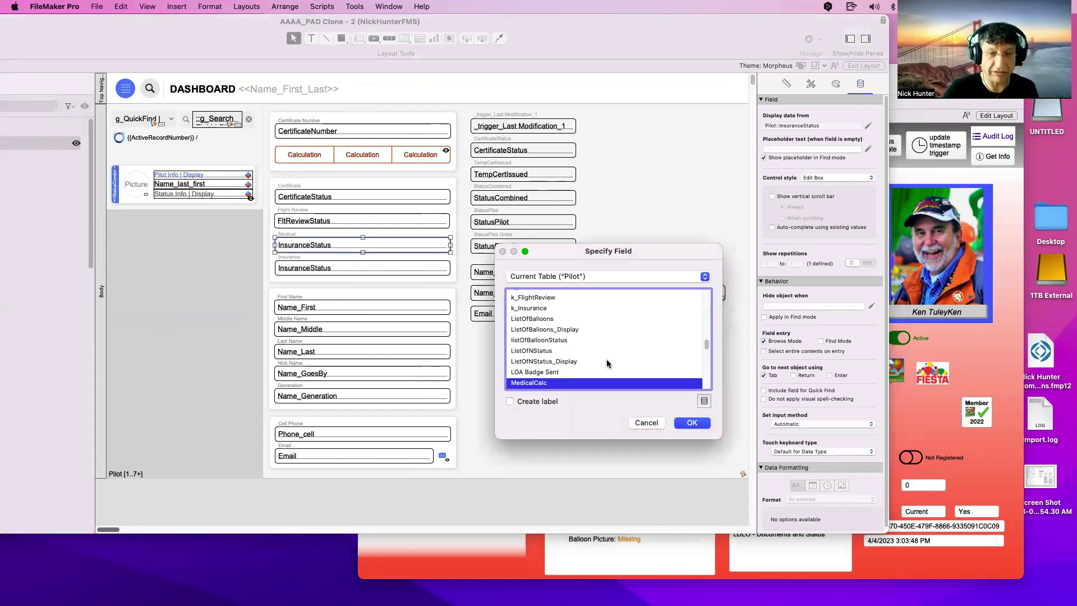
{"action": "scroll", "coordinate": [603, 362], "scroll_direction": "down", "scroll_amount": 3}
{"action": "double_click", "coordinate": [555, 364]}
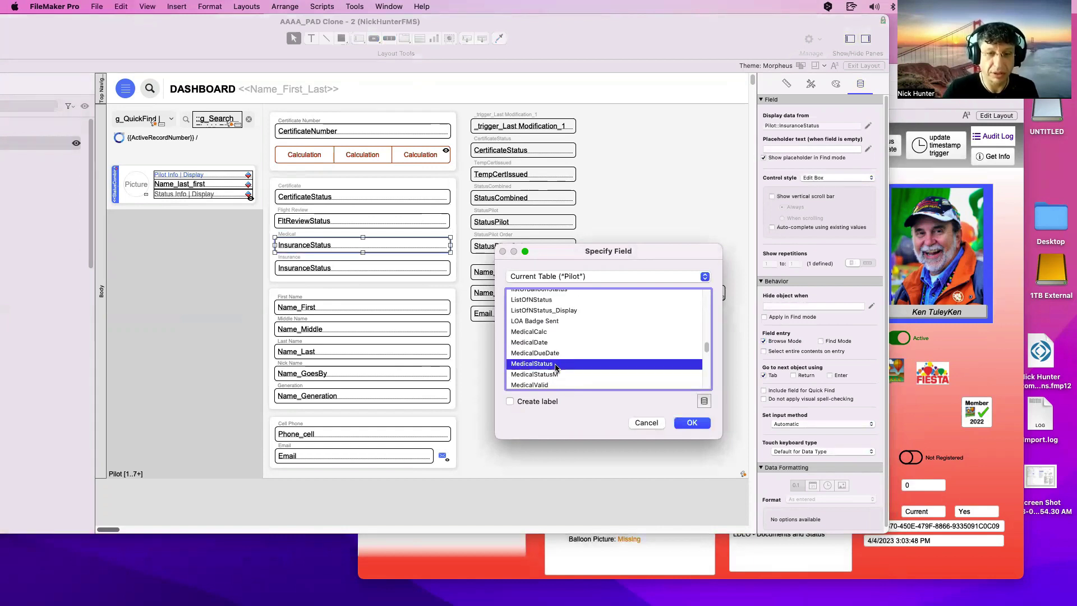
Review the auto-enter calculation of the MedicalStatus field in the Pilot table's field definitions.
{"action": "key", "text": "super+shift+d"}
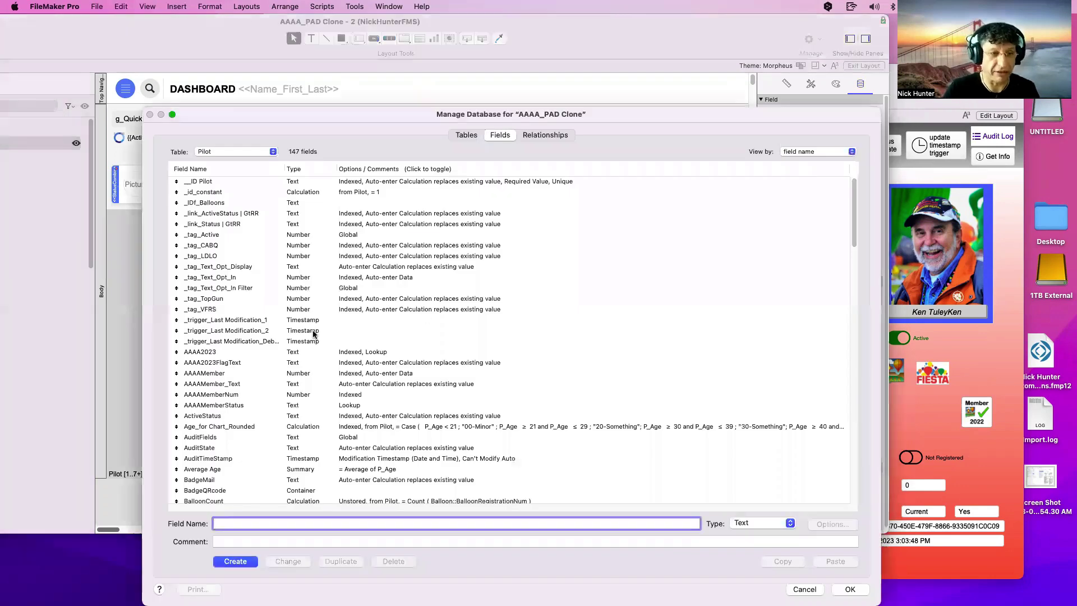
{"action": "left_click", "coordinate": [312, 330]}
{"action": "key", "text": "m"}
{"action": "scroll", "coordinate": [312, 393], "scroll_direction": "down", "scroll_amount": 3}
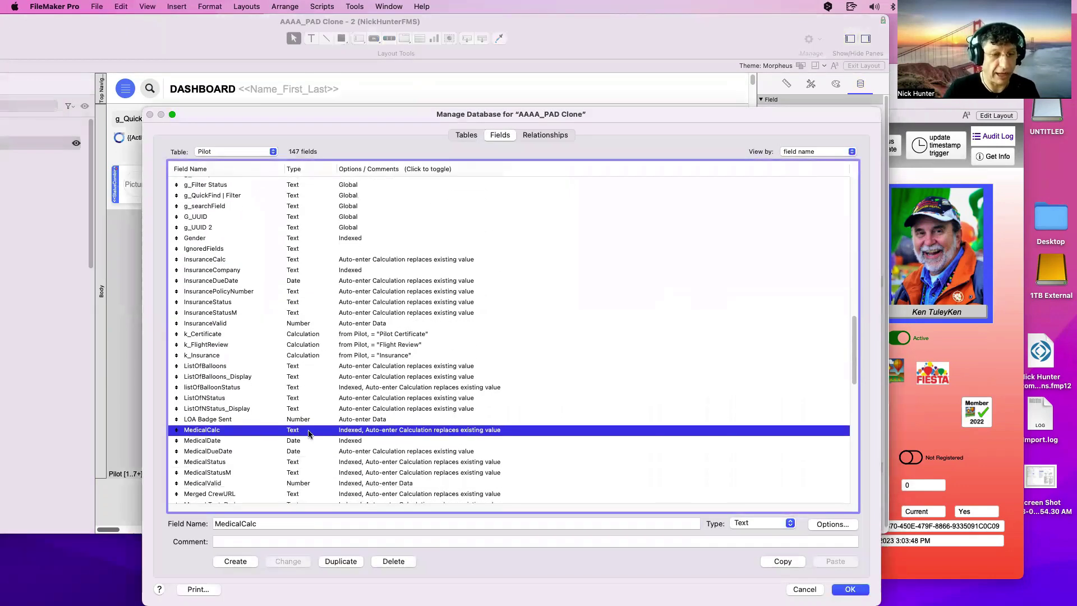
{"action": "double_click", "coordinate": [237, 462]}
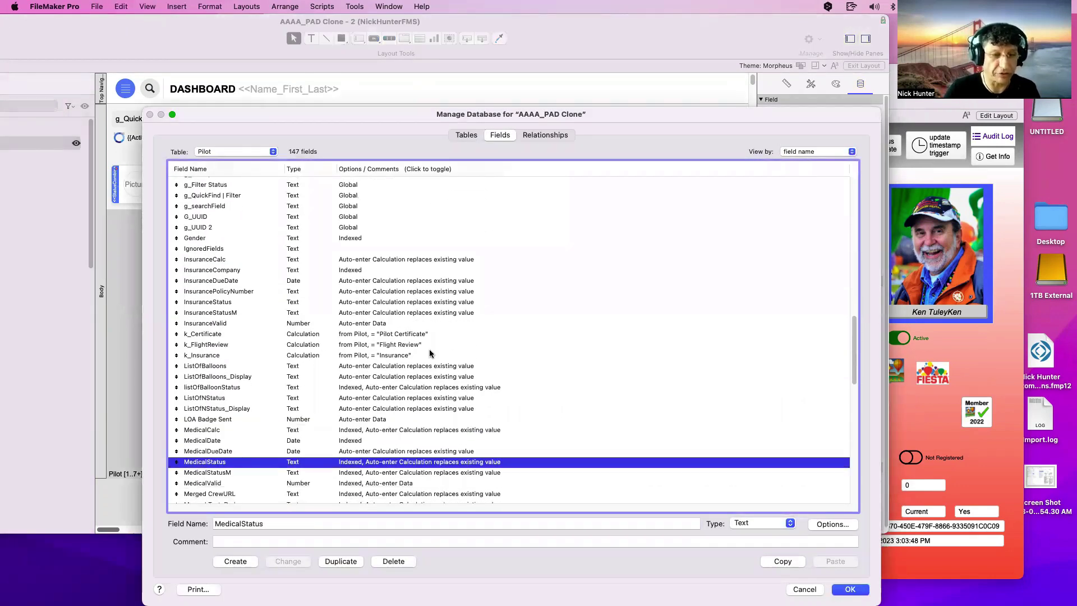
{"action": "left_click", "coordinate": [448, 352]}
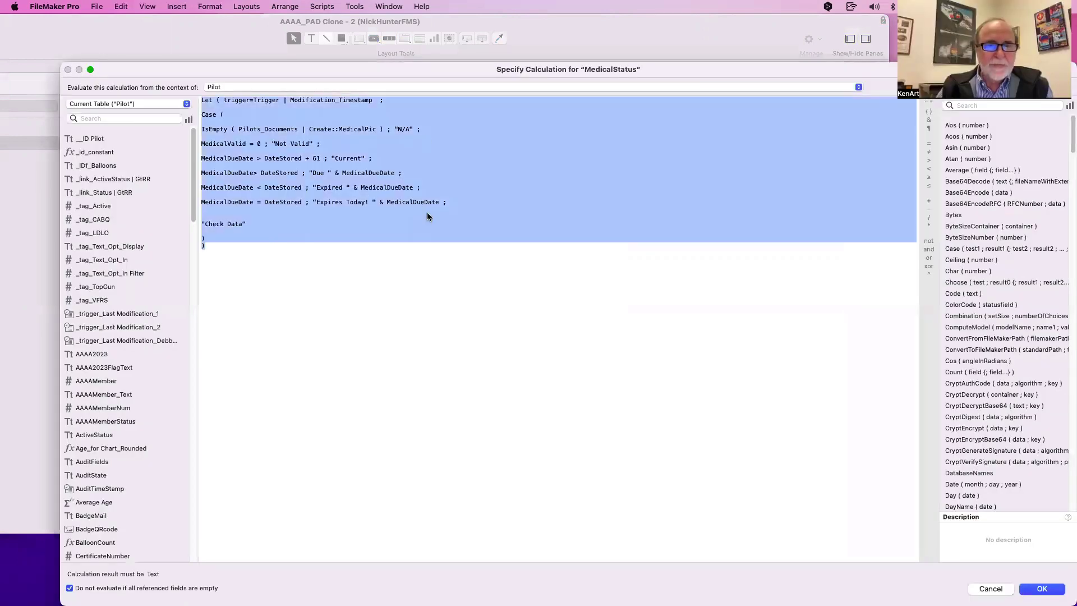
{"action": "key", "text": "Escape"}
{"action": "key", "text": "Escape"}
Copy the full auto-enter calculation of the InsuranceStatus field, leaving that field's options as they are.
{"action": "left_click", "coordinate": [288, 441]}
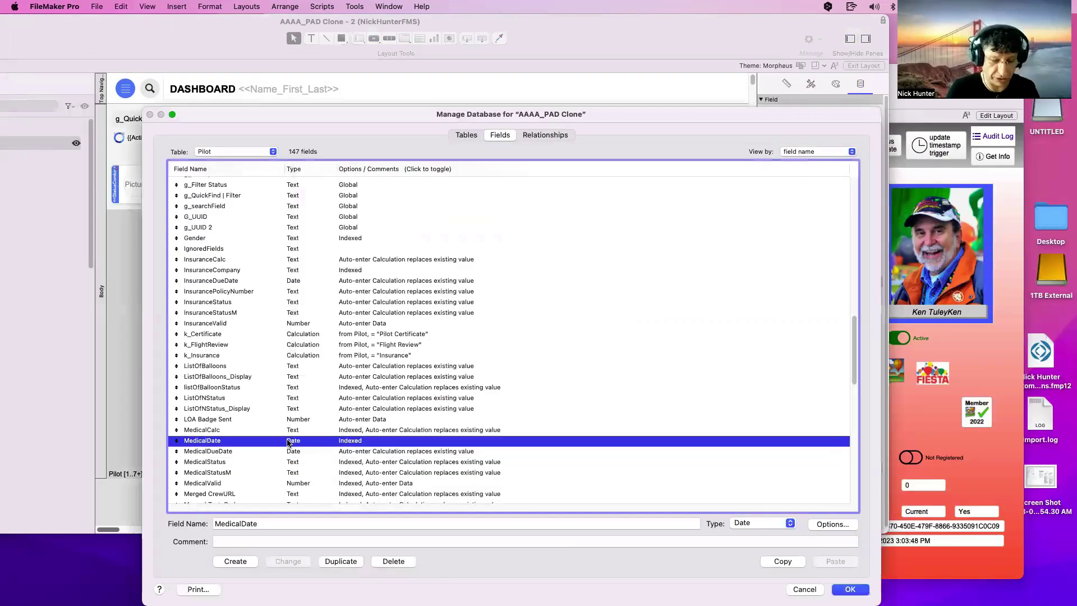
{"action": "type", "text": "ins"}
{"action": "scroll", "coordinate": [315, 378], "scroll_direction": "up", "scroll_amount": 2}
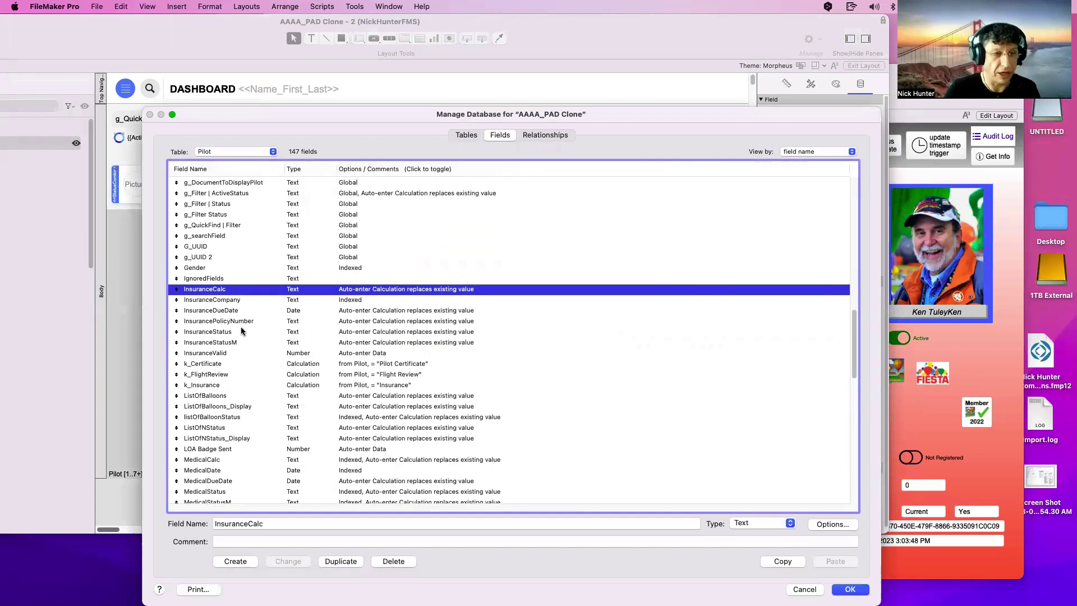
{"action": "double_click", "coordinate": [241, 331]}
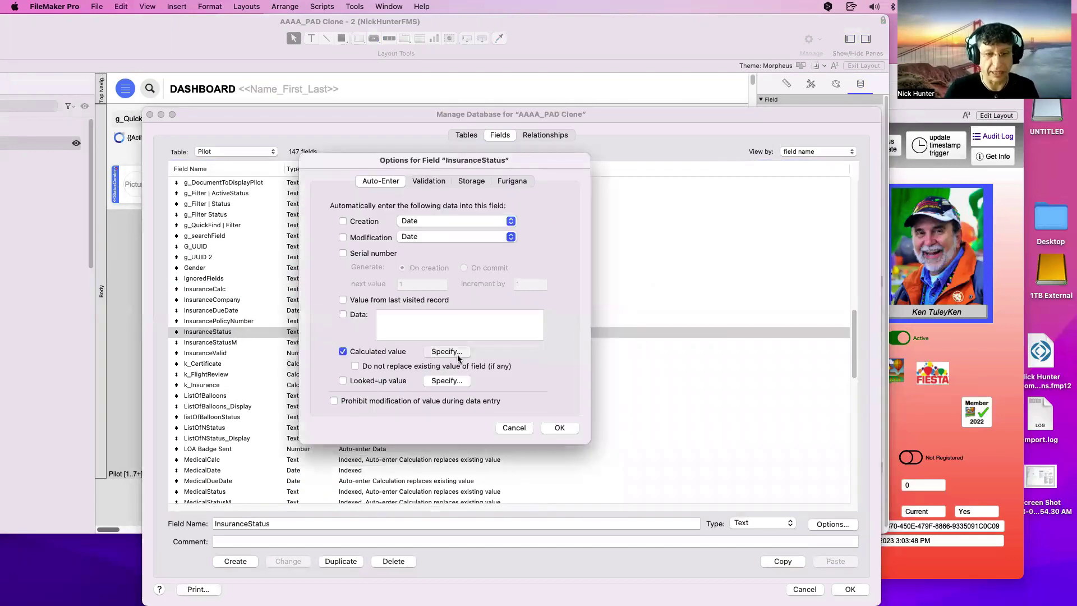
{"action": "left_click", "coordinate": [458, 357]}
{"action": "left_click_drag", "start_coordinate": [224, 328], "coordinate": [183, 89]}
{"action": "key", "text": "super+c"}
{"action": "key", "text": "Escape"}
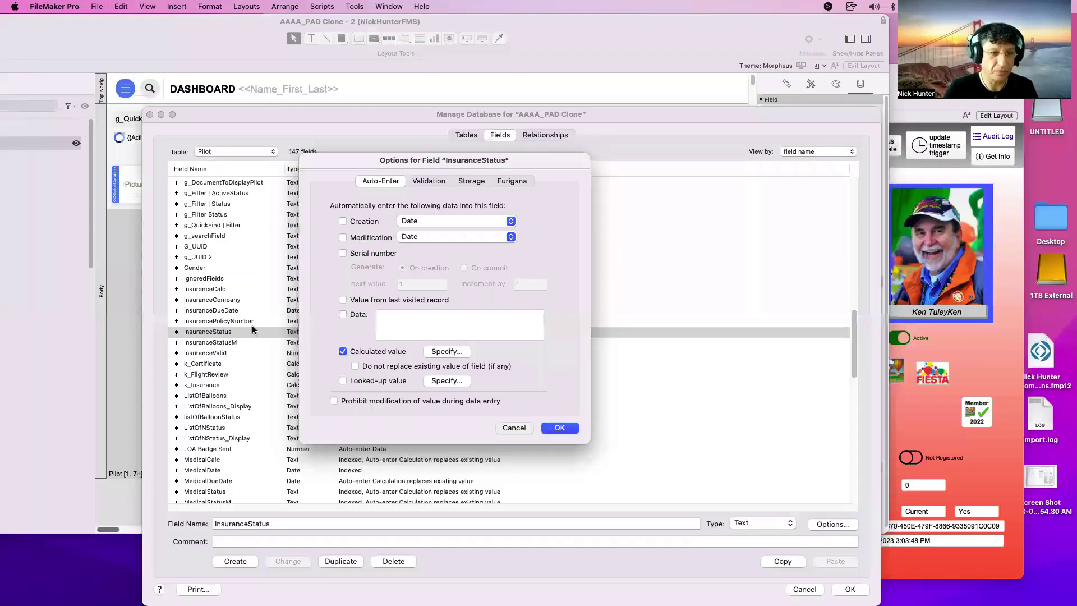
{"action": "key", "text": "Escape"}
Comment out the existing MedicalStatus auto-enter calculation with /* and */, leaving blank lines above it.
{"action": "left_click", "coordinate": [242, 395]}
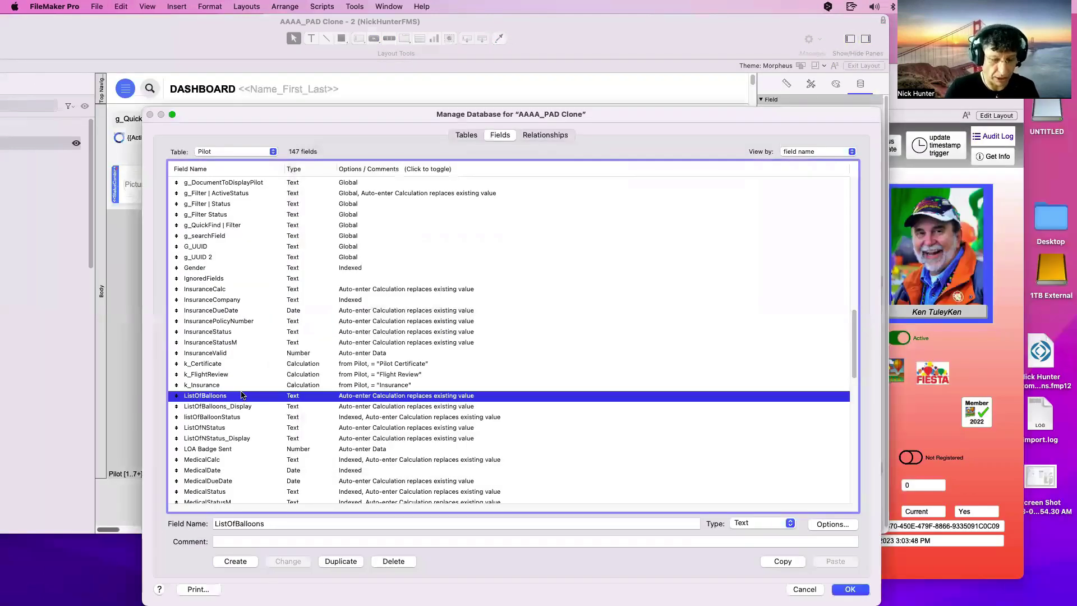
{"action": "double_click", "coordinate": [234, 490]}
{"action": "left_click", "coordinate": [439, 351]}
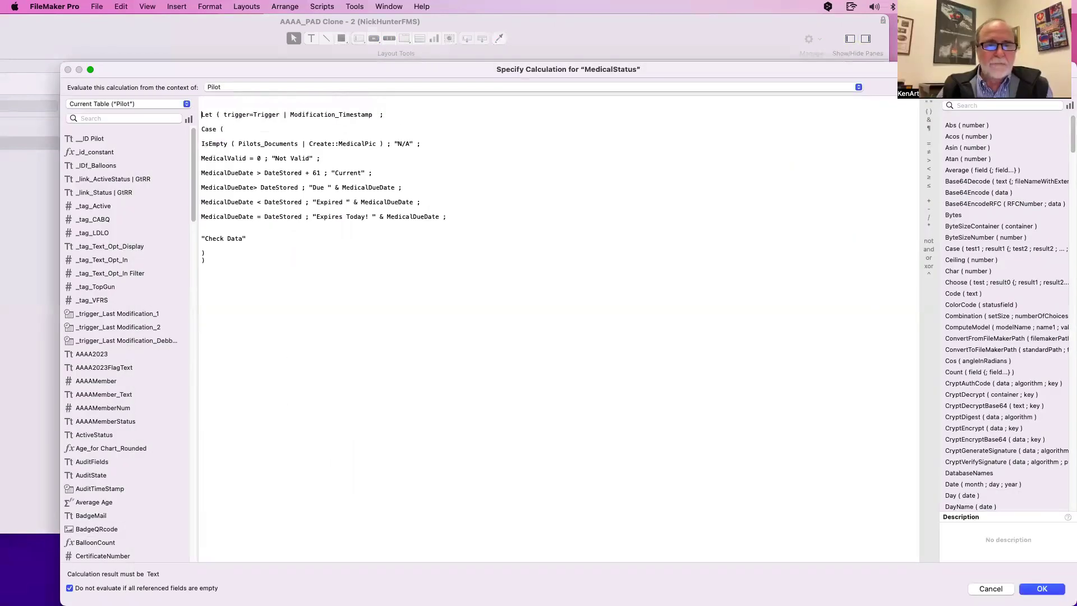
{"action": "key", "text": "Return"}
{"action": "key", "text": "Return"}
{"action": "key", "text": "Return"}
{"action": "key", "text": "Return"}
{"action": "key", "text": "Return"}
{"action": "type", "text": "/*"}
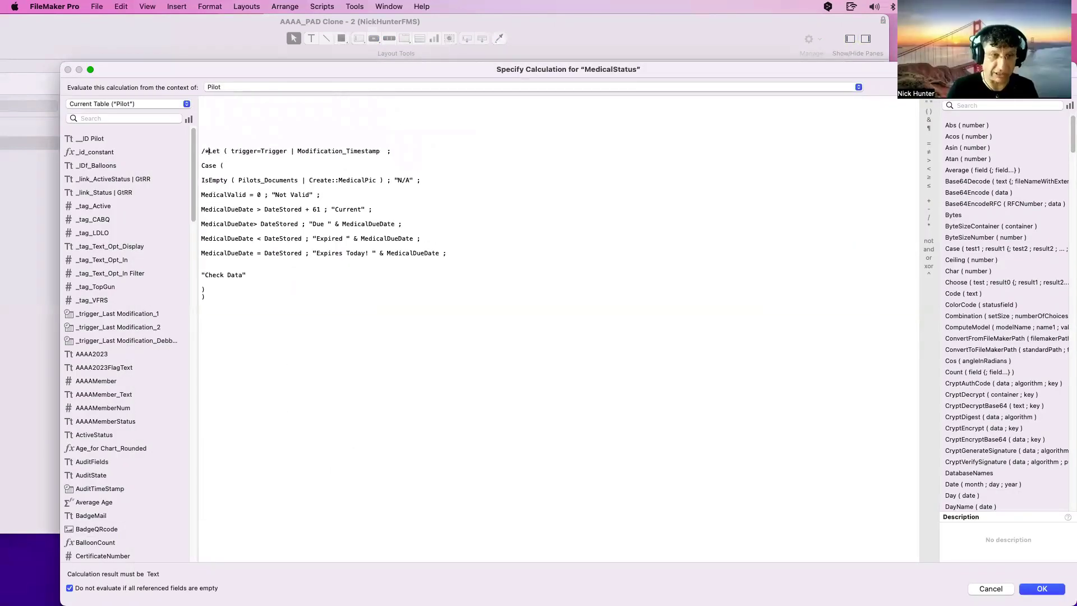
{"action": "left_click", "coordinate": [223, 297]}
Paste the copied insurance calculation above the commented code and rename its notInsuranceValid variable declaration to notMedicalValid.
{"action": "left_click", "coordinate": [221, 105]}
{"action": "key", "text": "super+v"}
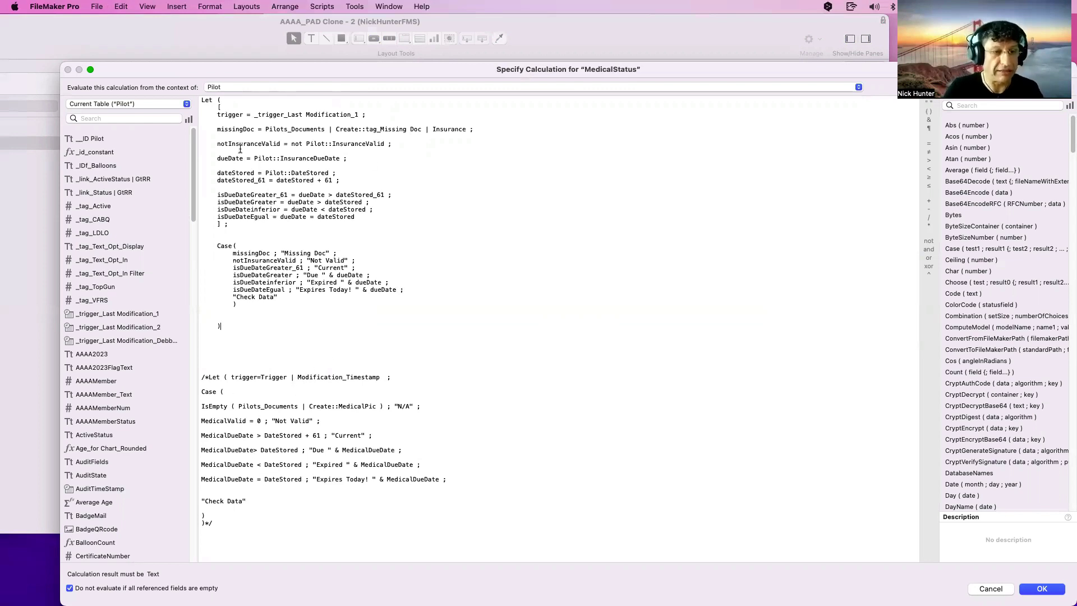
{"action": "left_click_drag", "start_coordinate": [229, 144], "coordinate": [260, 141]}
{"action": "type", "text": "Medical"}
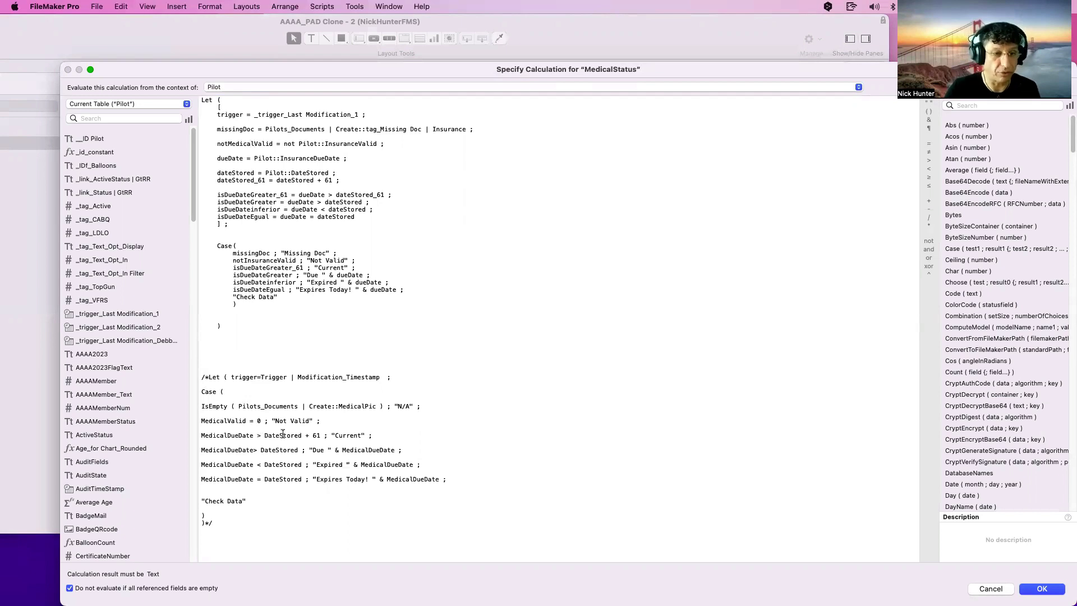
Replace InsuranceValid with MedicalValid in the notMedicalValid line, reusing the field name from the commented code.
{"action": "double_click", "coordinate": [240, 421]}
{"action": "key", "text": "super+c"}
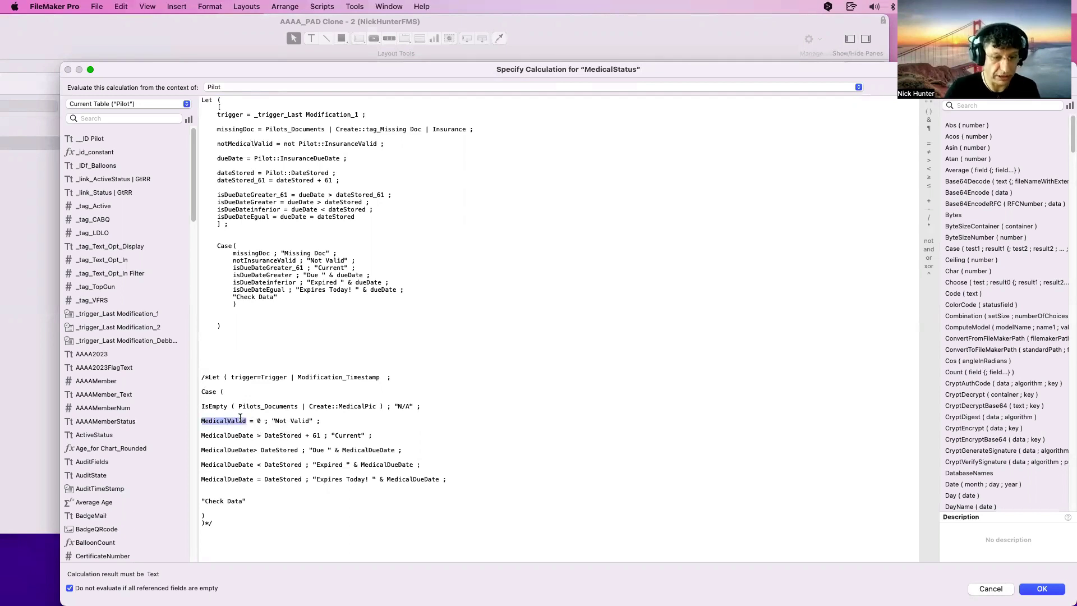
{"action": "left_click", "coordinate": [326, 143]}
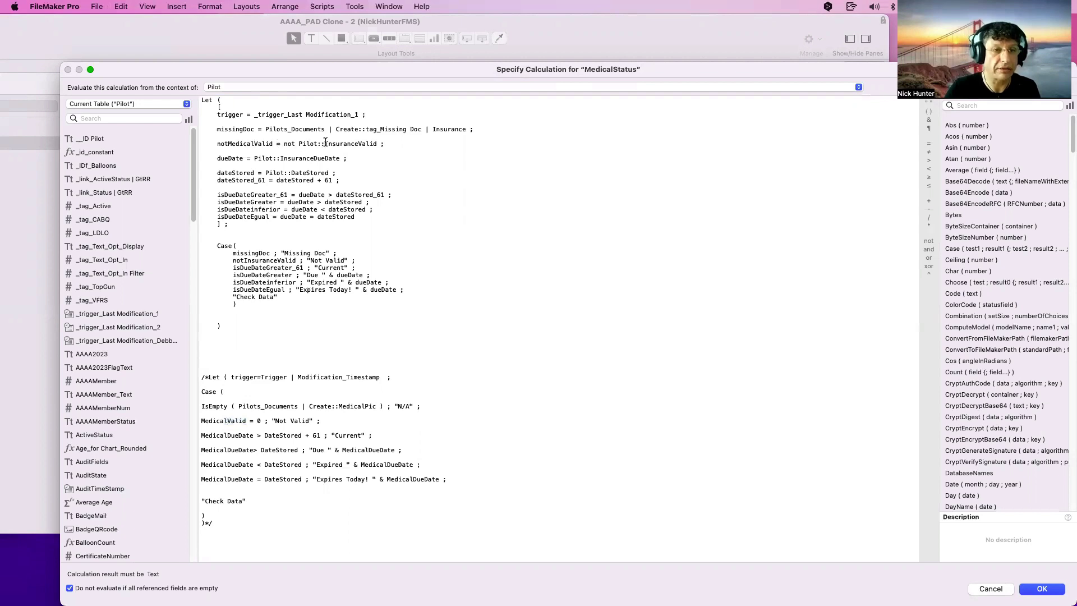
{"action": "left_click_drag", "start_coordinate": [326, 143], "coordinate": [375, 141]}
{"action": "key", "text": "super+v"}
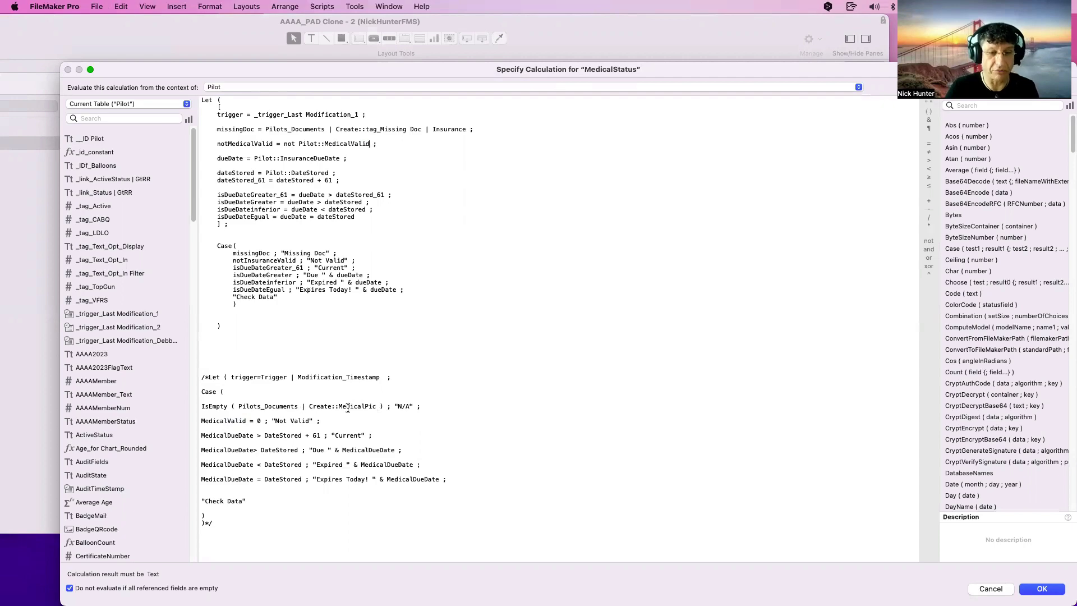
Examine the related and unrelated tables available to the MedicalStatus calculation, rearranging the stacked dialogs.
{"action": "left_click", "coordinate": [158, 104]}
{"action": "scroll", "coordinate": [164, 294], "scroll_direction": "down", "scroll_amount": 2}
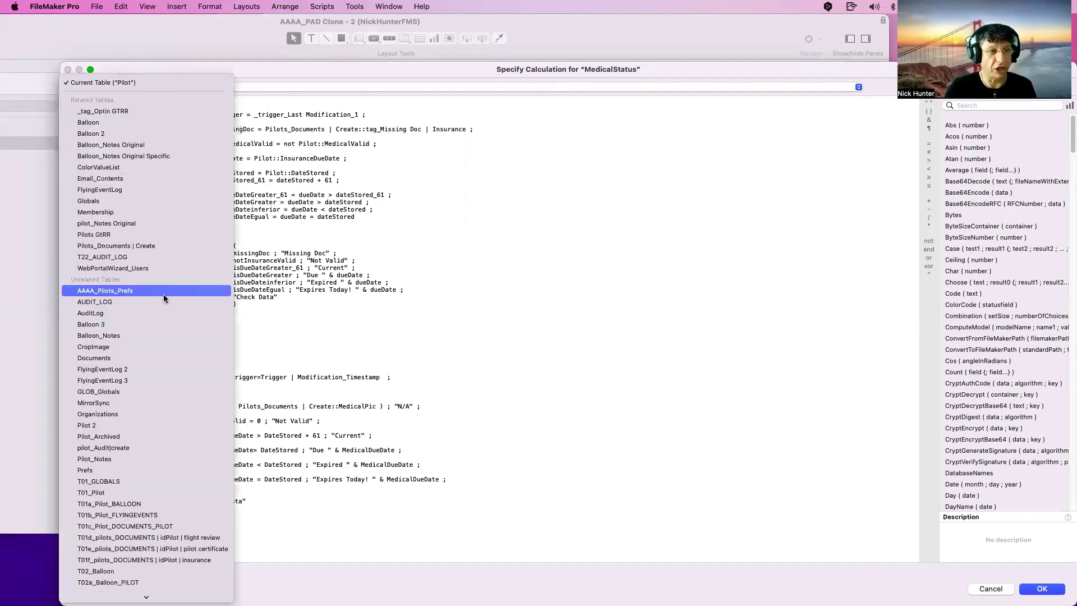
{"action": "left_click", "coordinate": [265, 298]}
{"action": "left_click", "coordinate": [551, 292]}
{"action": "left_click_drag", "start_coordinate": [396, 74], "coordinate": [688, 444]}
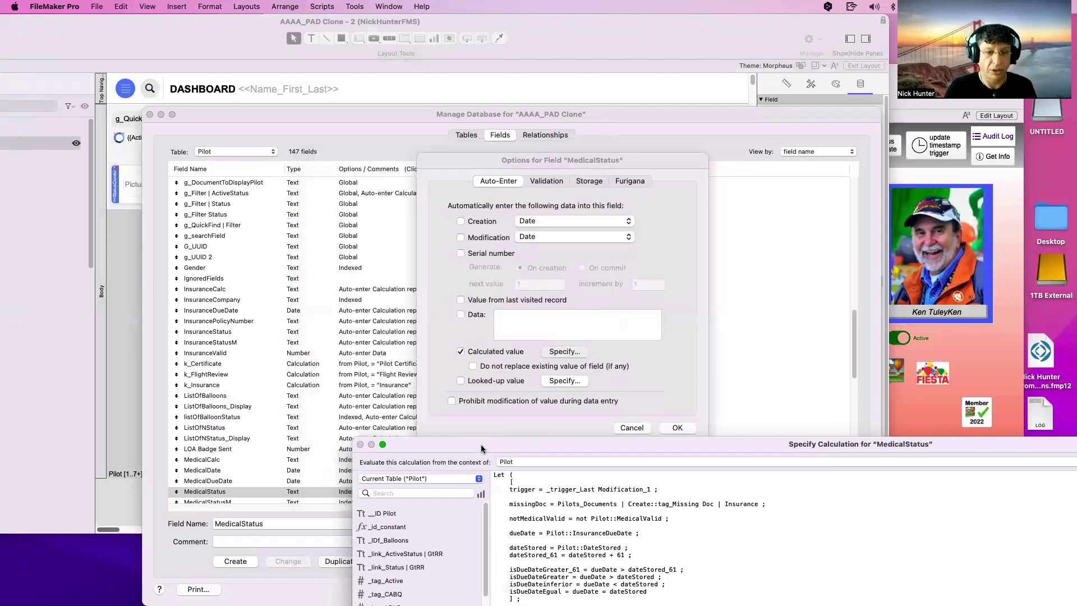
{"action": "left_click_drag", "start_coordinate": [481, 446], "coordinate": [418, 335]}
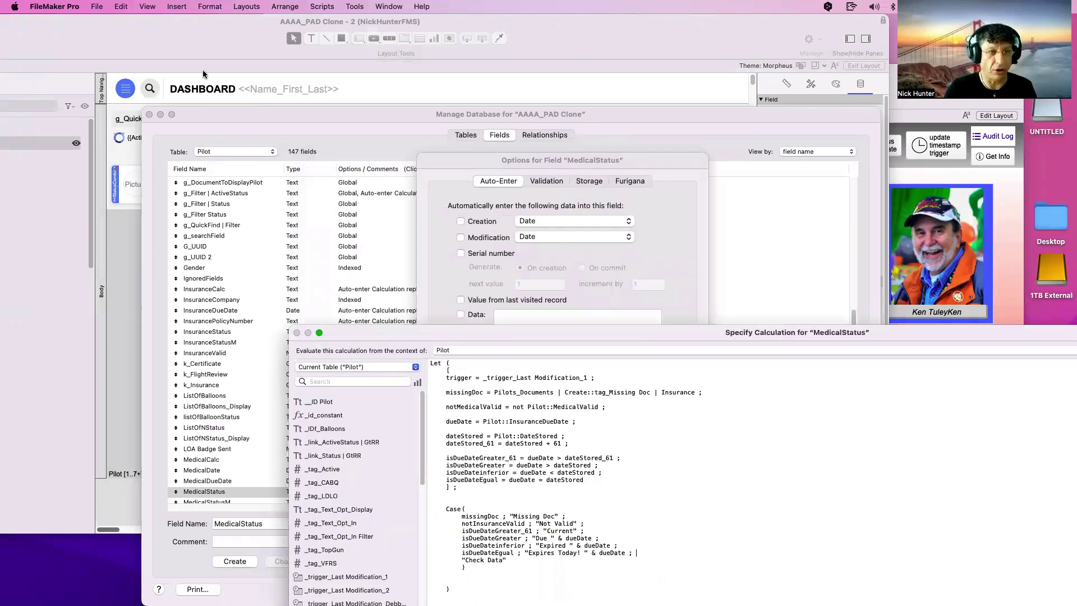
{"action": "left_click_drag", "start_coordinate": [259, 116], "coordinate": [186, 51]}
{"action": "left_click_drag", "start_coordinate": [541, 164], "coordinate": [378, 94]}
{"action": "left_click_drag", "start_coordinate": [536, 336], "coordinate": [299, 73]}
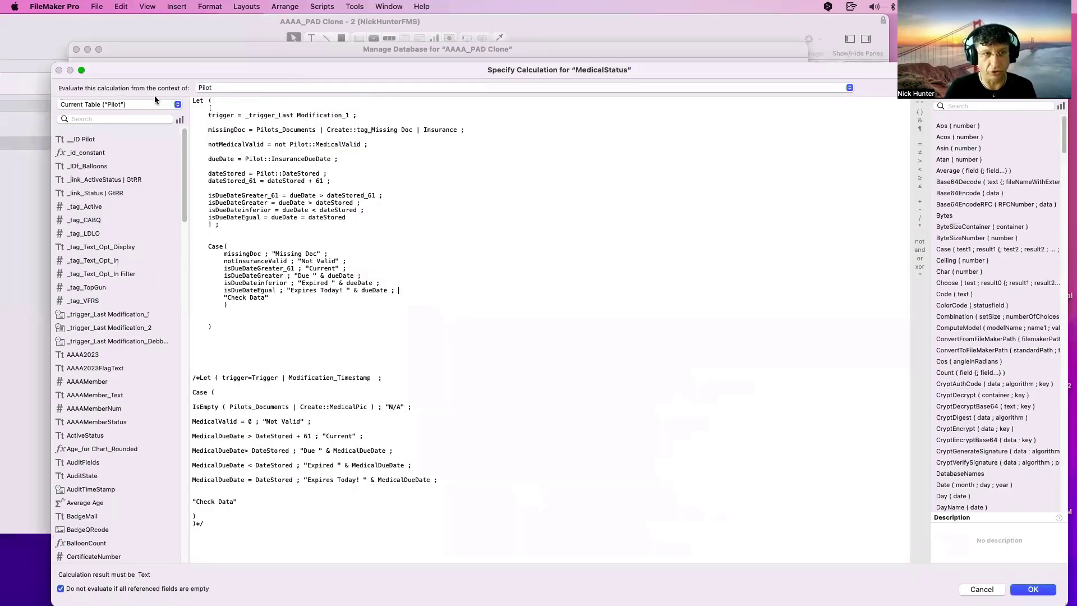
{"action": "left_click", "coordinate": [147, 105]}
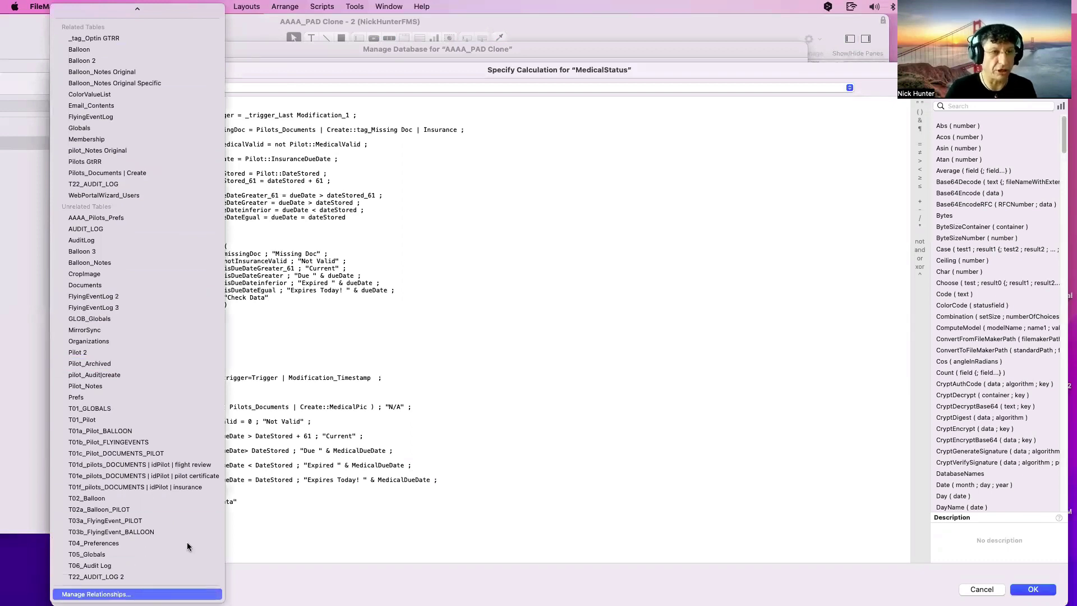
{"action": "key", "text": "Escape"}
{"action": "left_click", "coordinate": [308, 87]}
{"action": "key", "text": "Escape"}
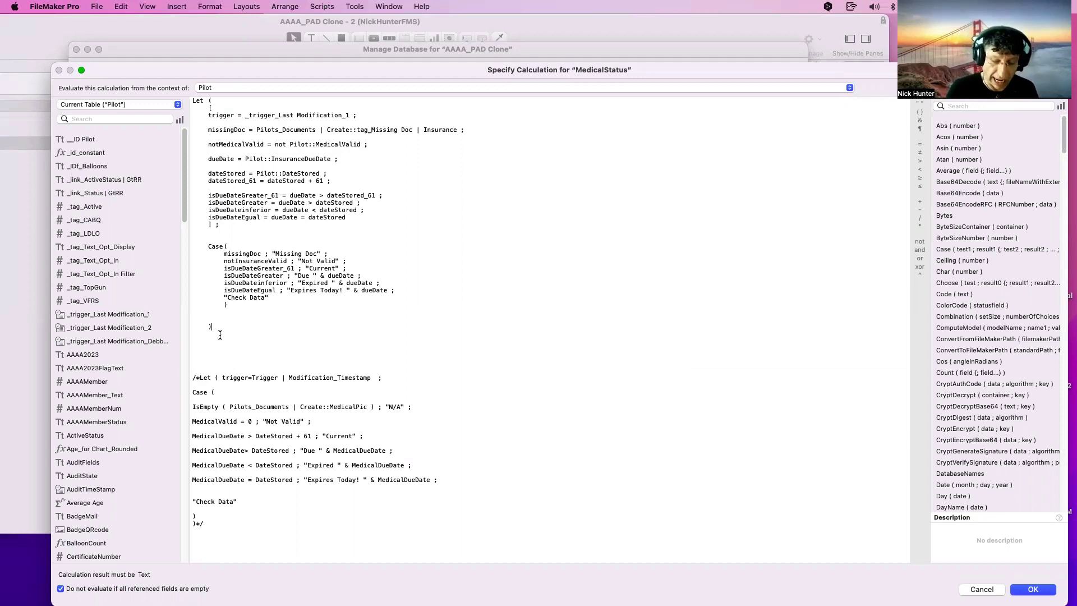
Comment out the pasted Let calculation with /* and */ and save the MedicalStatus field options.
{"action": "type", "text": "*/"}
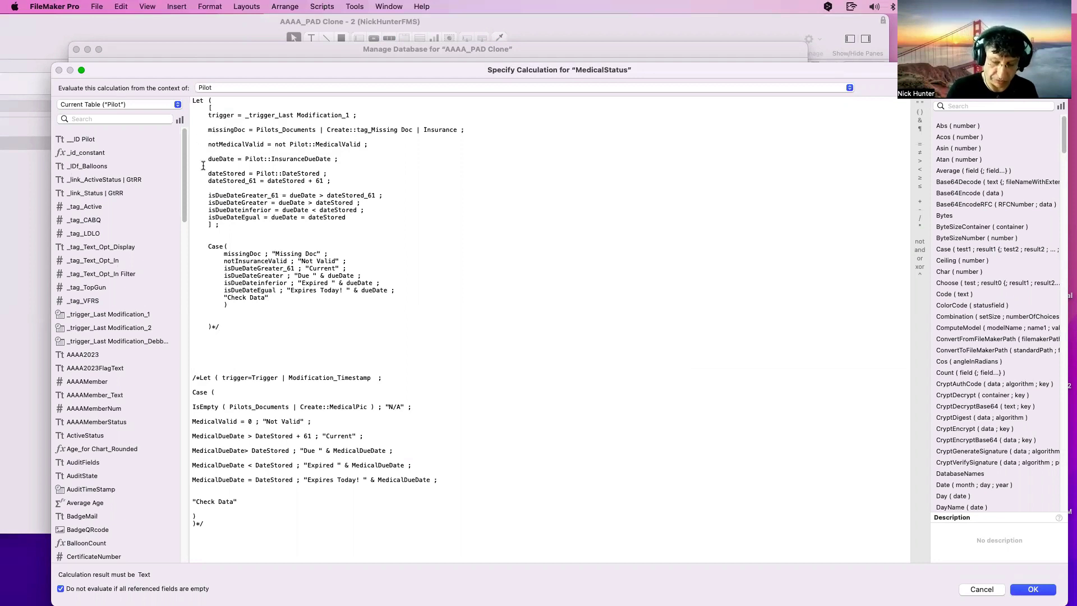
{"action": "key", "text": "super+Up"}
{"action": "type", "text": "/*"}
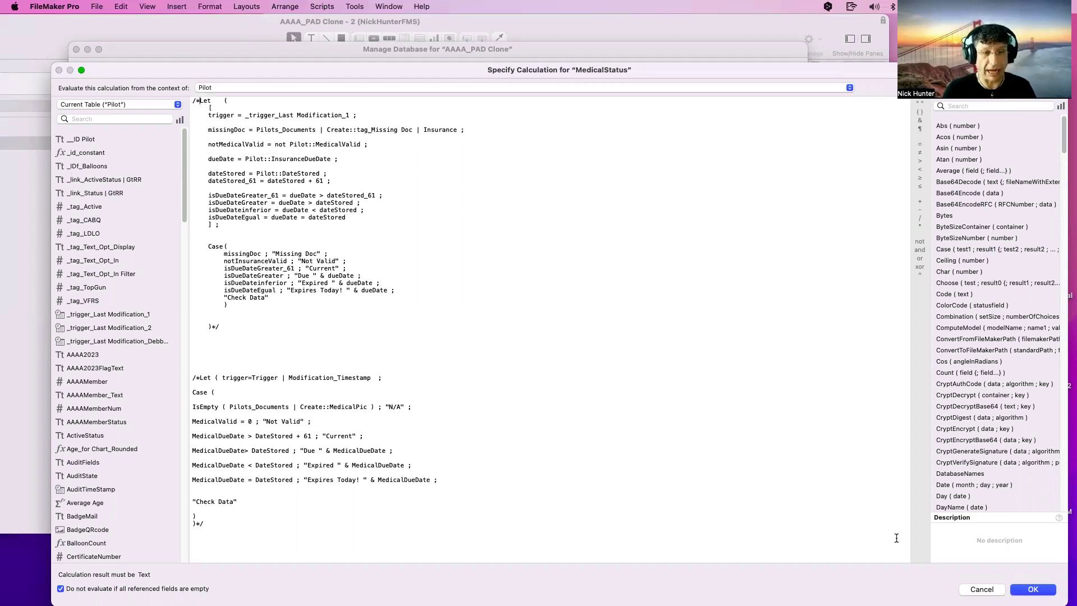
{"action": "left_click", "coordinate": [1033, 589]}
{"action": "left_click", "coordinate": [515, 359]}
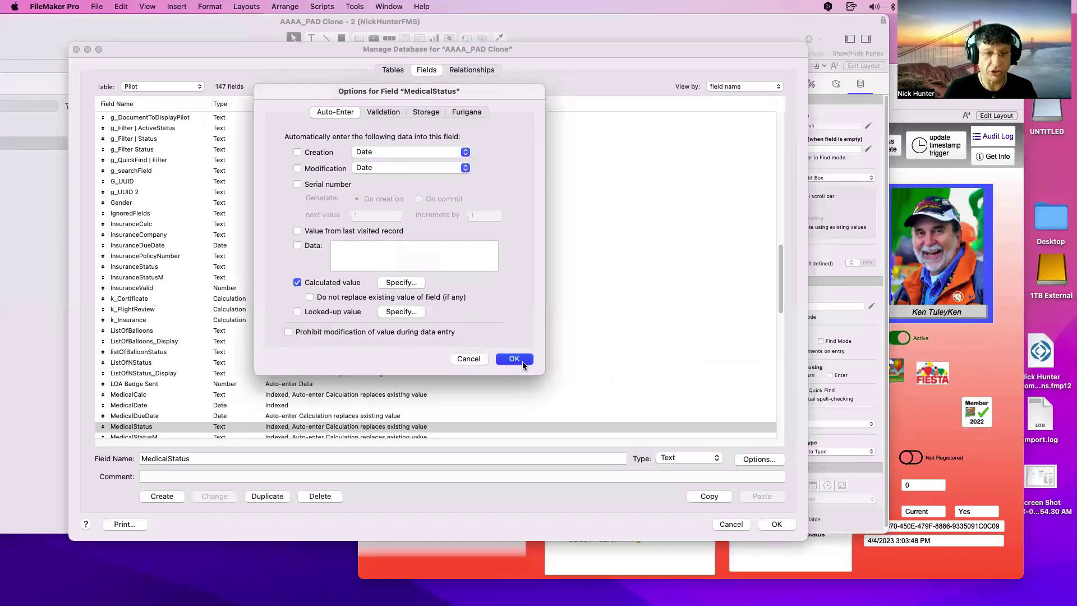
Duplicate the tag_Missing Doc | Insurance field in the Pilot_Documents table.
{"action": "left_click", "coordinate": [151, 86]}
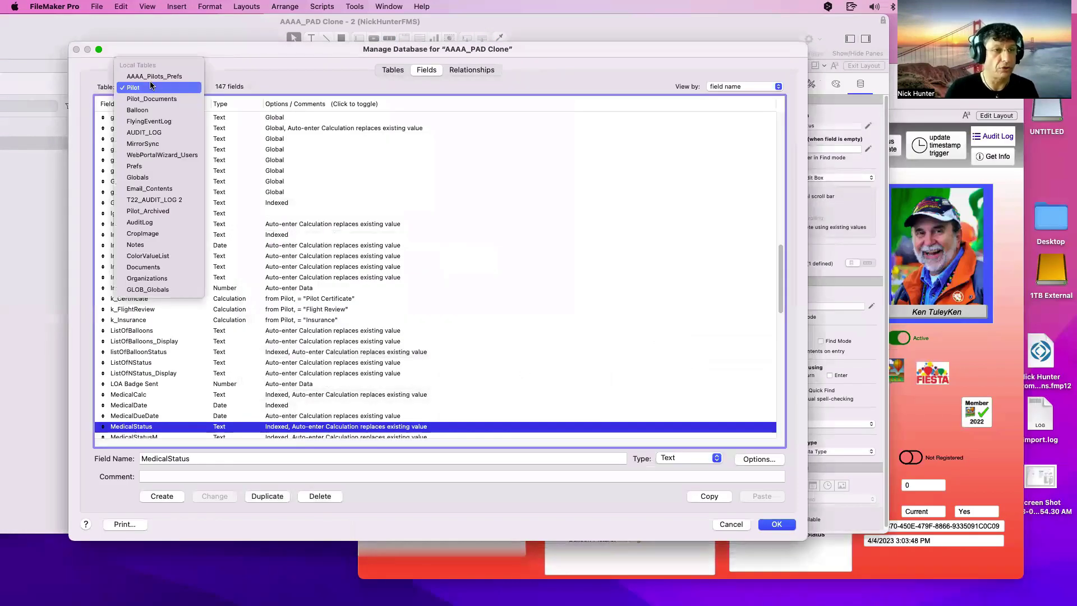
{"action": "left_click", "coordinate": [151, 98]}
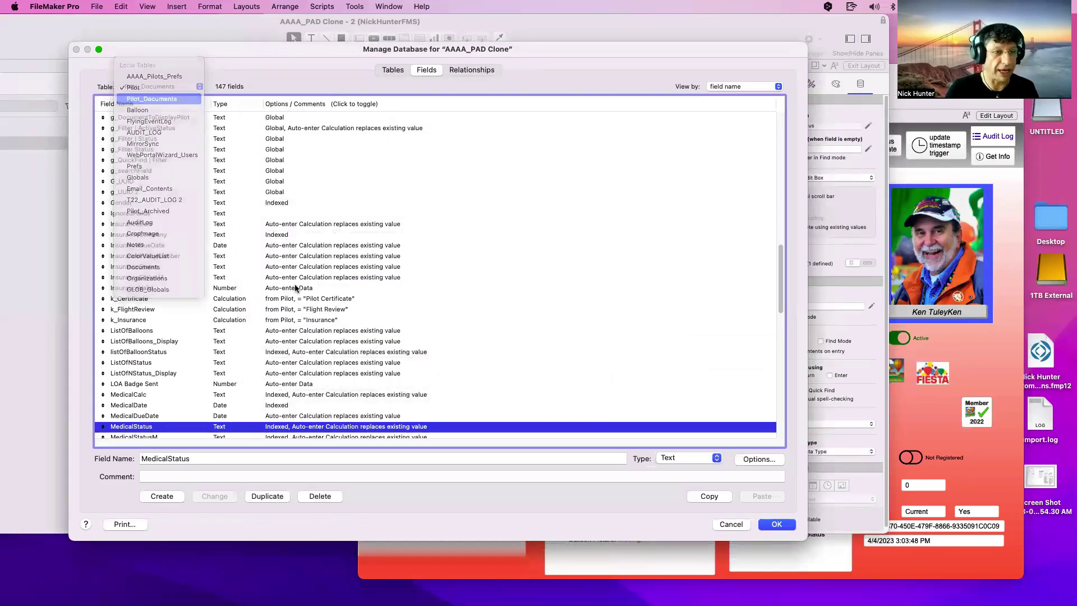
{"action": "left_click", "coordinate": [224, 395]}
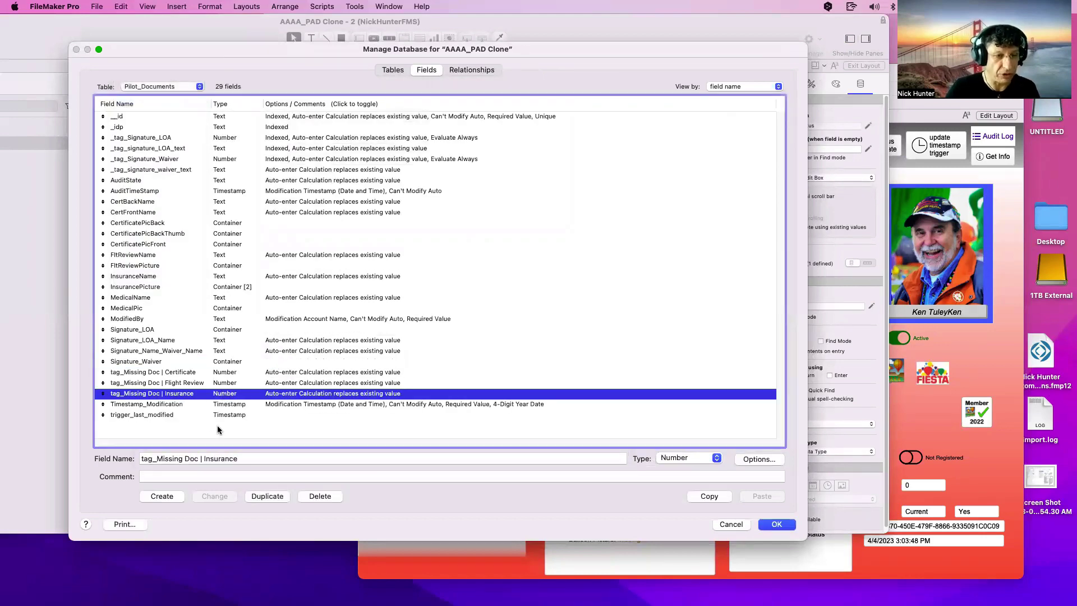
{"action": "left_click", "coordinate": [261, 499]}
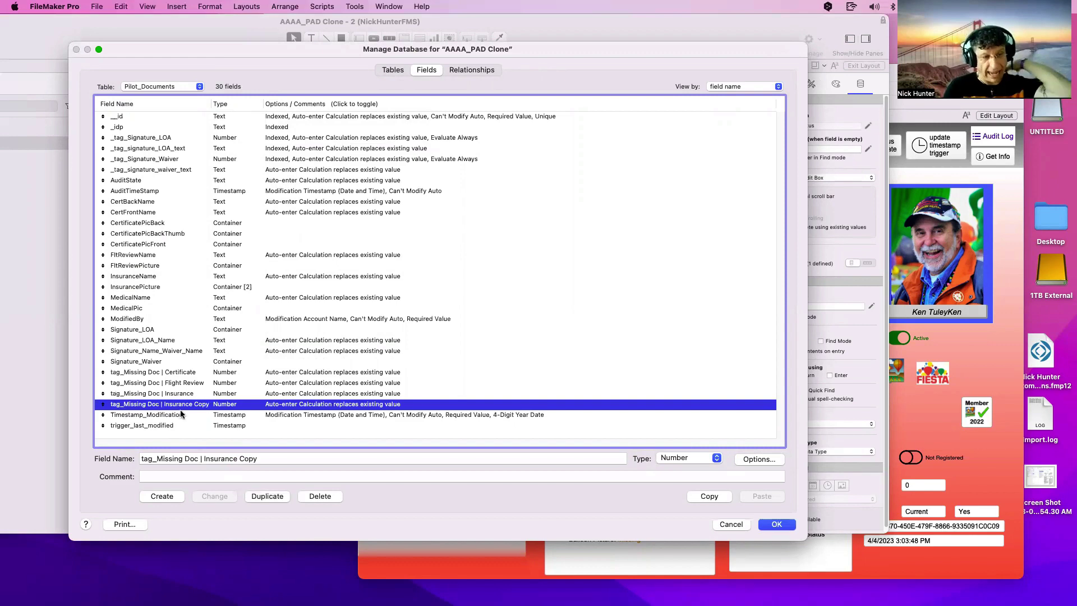
Change the duplicated tag field's auto-enter calculation to IsEmpty ( MedicalPic ) and save its options.
{"action": "double_click", "coordinate": [223, 406]}
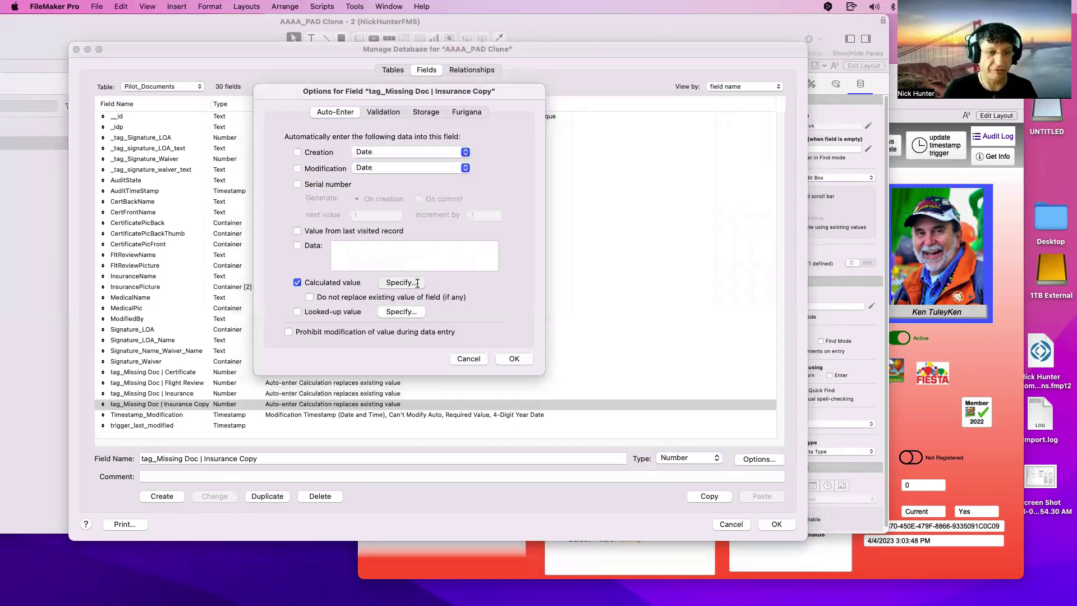
{"action": "left_click", "coordinate": [418, 283]}
{"action": "double_click", "coordinate": [243, 100]}
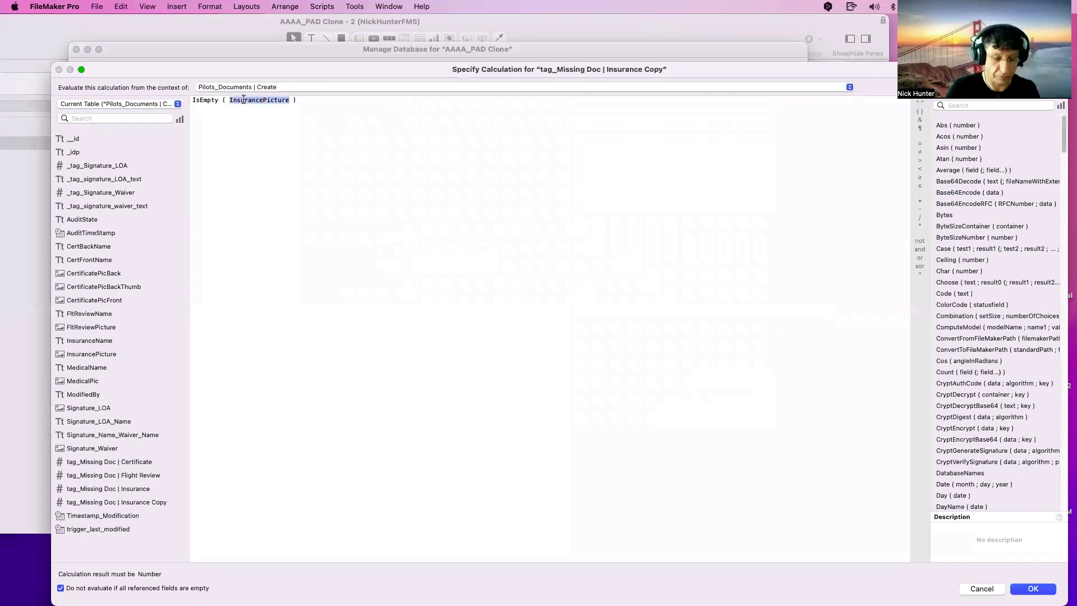
{"action": "type", "text": "Medi"}
{"action": "key", "text": "Down"}
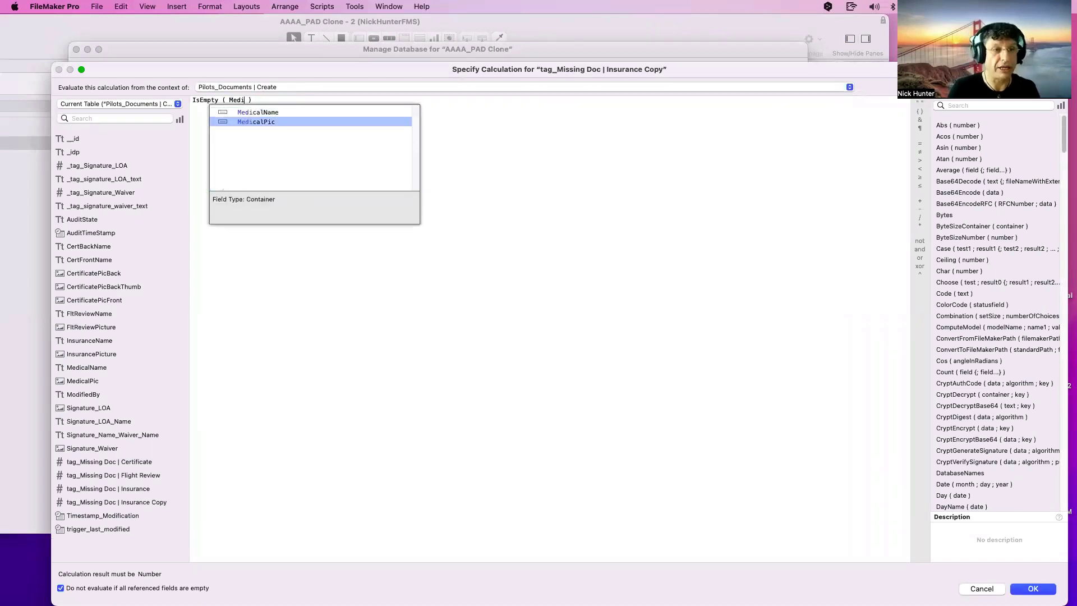
{"action": "key", "text": "Return"}
{"action": "key", "text": "Return"}
{"action": "left_click", "coordinate": [501, 359]}
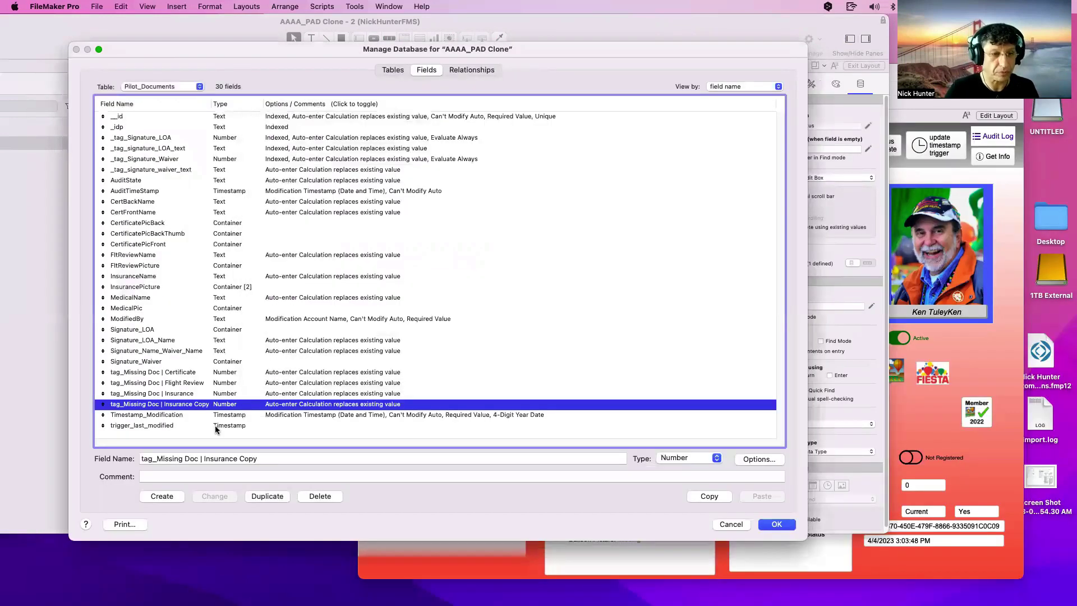
Rename the duplicated tag field as tag_Missing Doc | Medical.
{"action": "left_click_drag", "start_coordinate": [203, 459], "coordinate": [257, 459]}
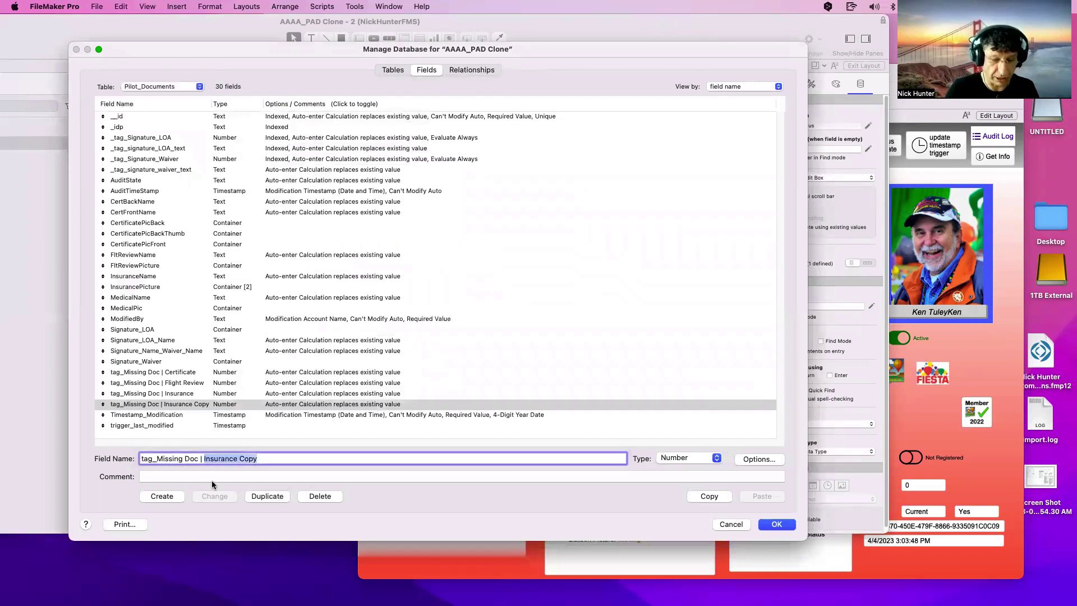
{"action": "type", "text": "Medical"}
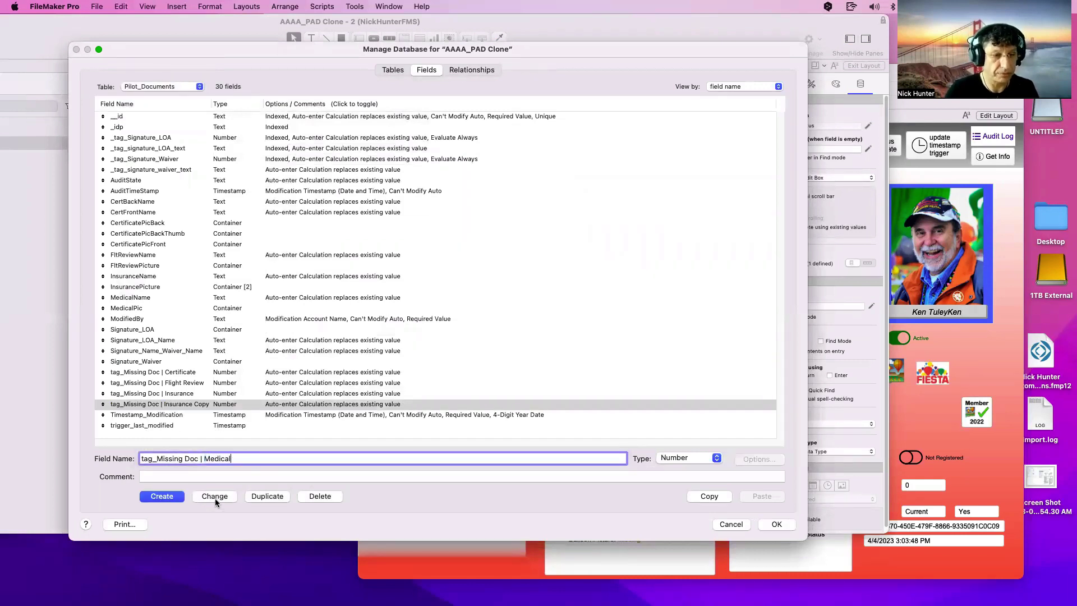
{"action": "left_click", "coordinate": [214, 496]}
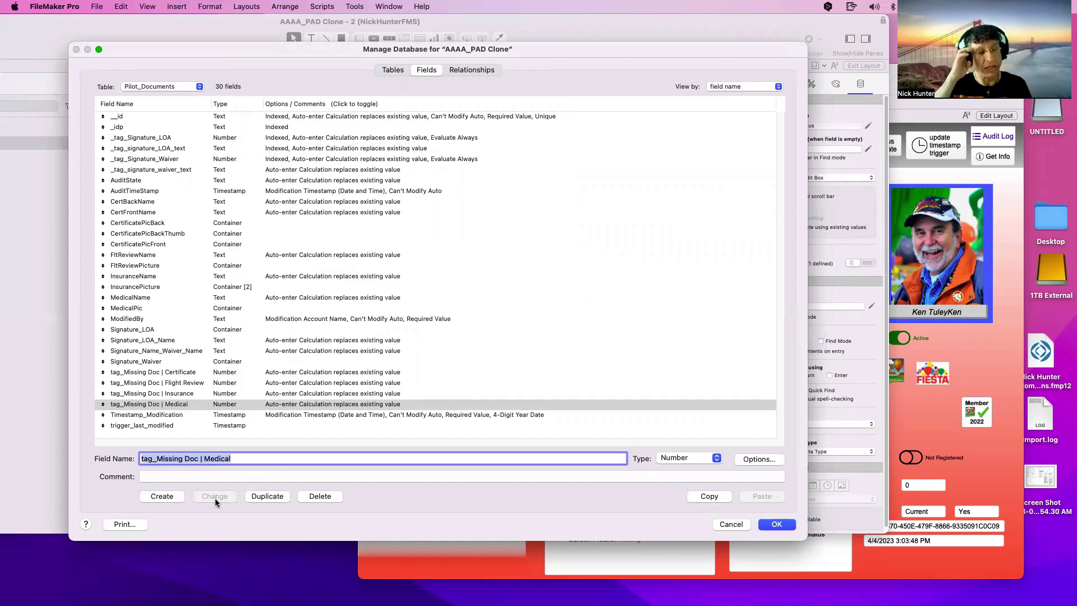
Review the Certificate, Flight Review, Insurance and Medical variants of the tag_Missing Doc fields in the field list.
{"action": "left_click", "coordinate": [171, 372]}
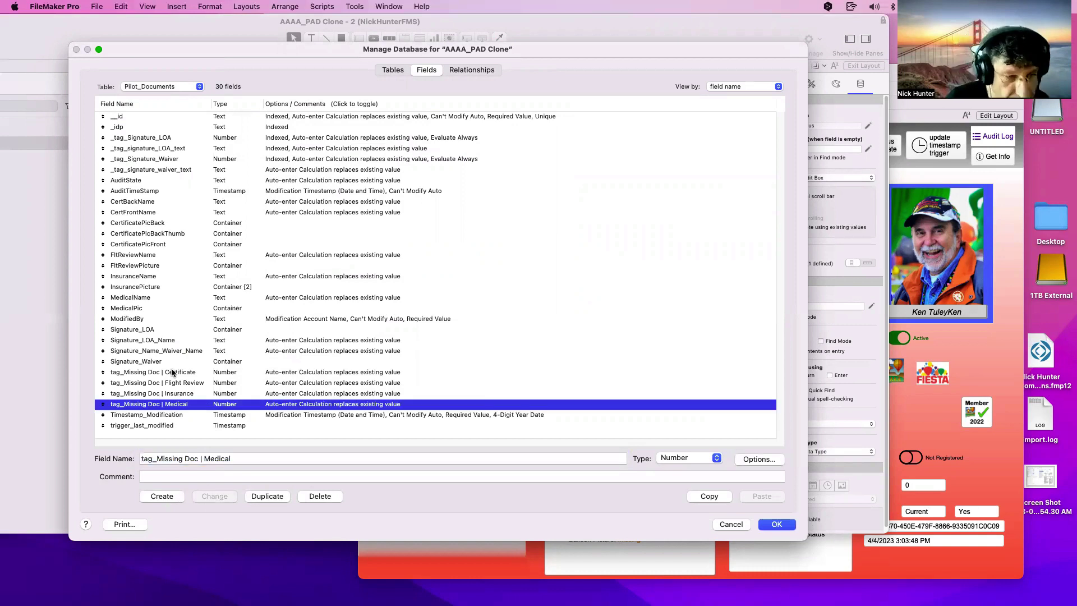
{"action": "left_click", "coordinate": [174, 408]}
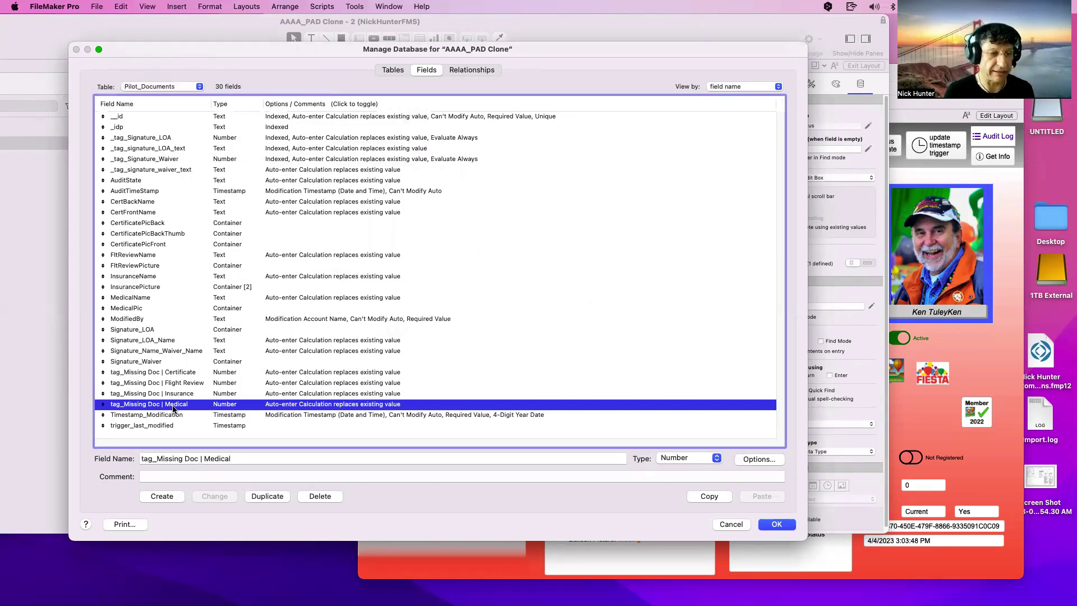
{"action": "left_click", "coordinate": [187, 374]}
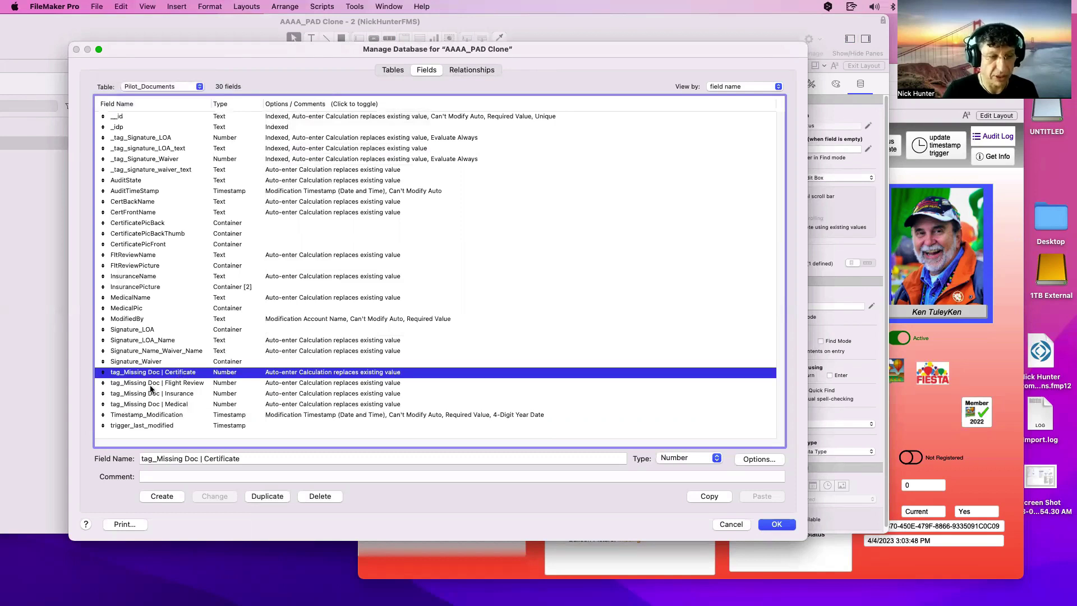
{"action": "left_click", "coordinate": [186, 384]}
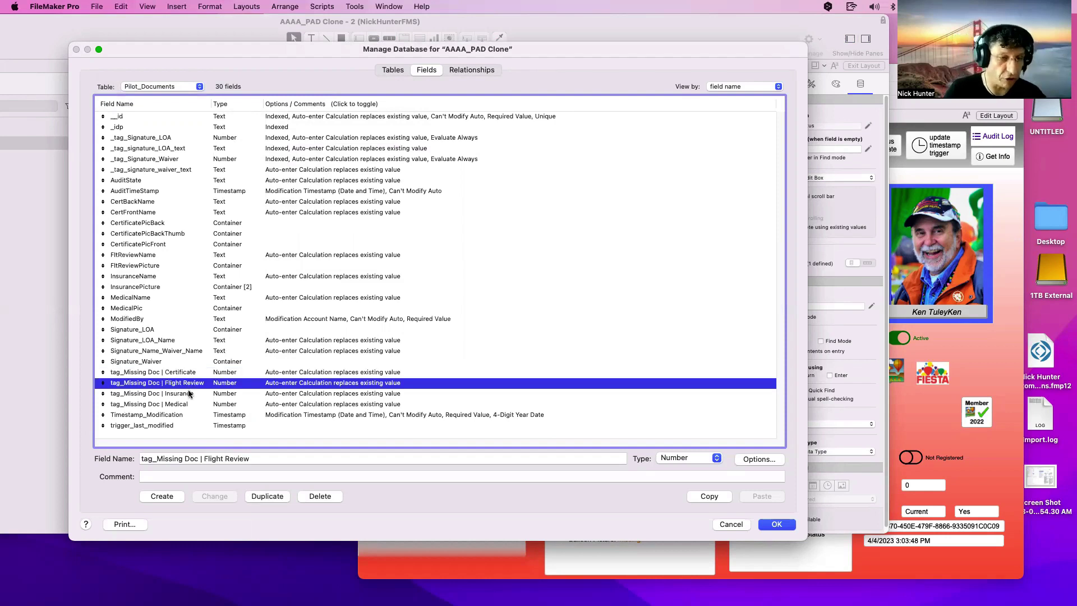
{"action": "left_click", "coordinate": [189, 394]}
{"action": "left_click", "coordinate": [193, 406]}
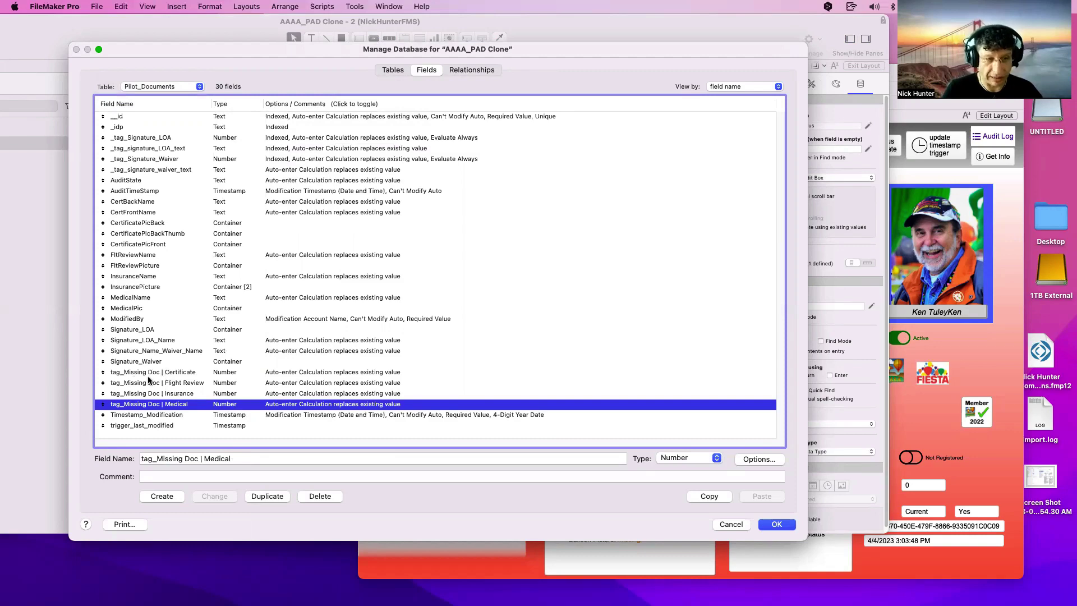
Open the auto-enter calculation of the CertificatePicFront field and clear its entire formula.
{"action": "double_click", "coordinate": [214, 245]}
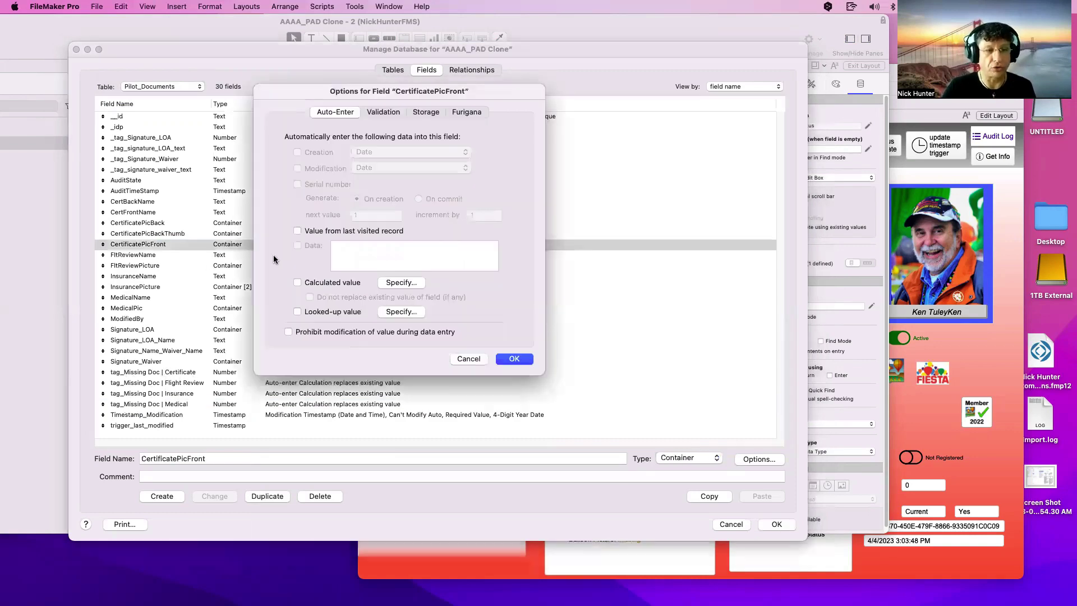
{"action": "left_click", "coordinate": [401, 284]}
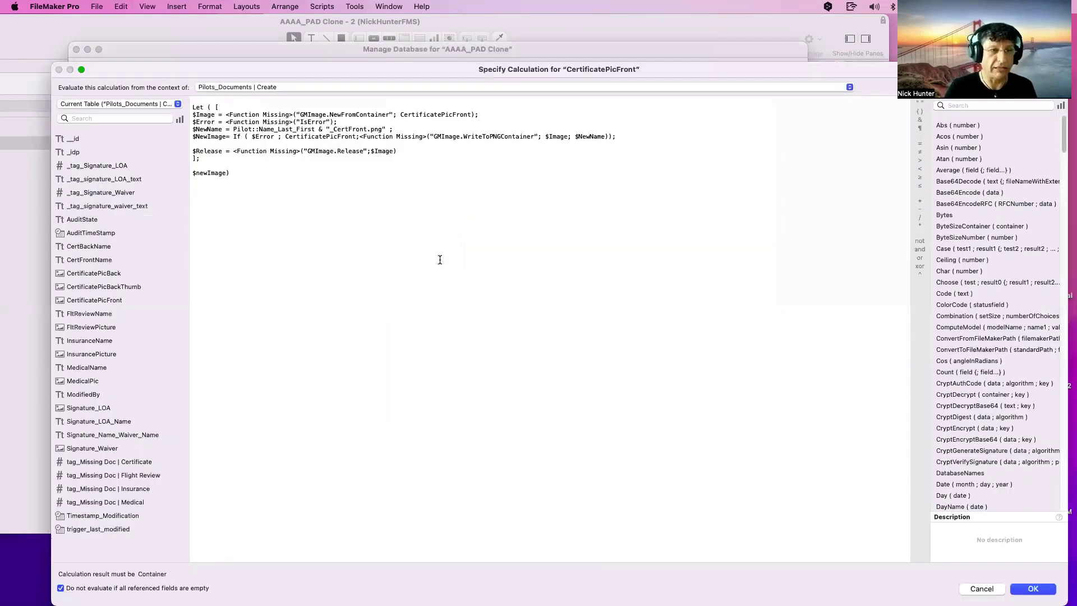
{"action": "key", "text": "super+a"}
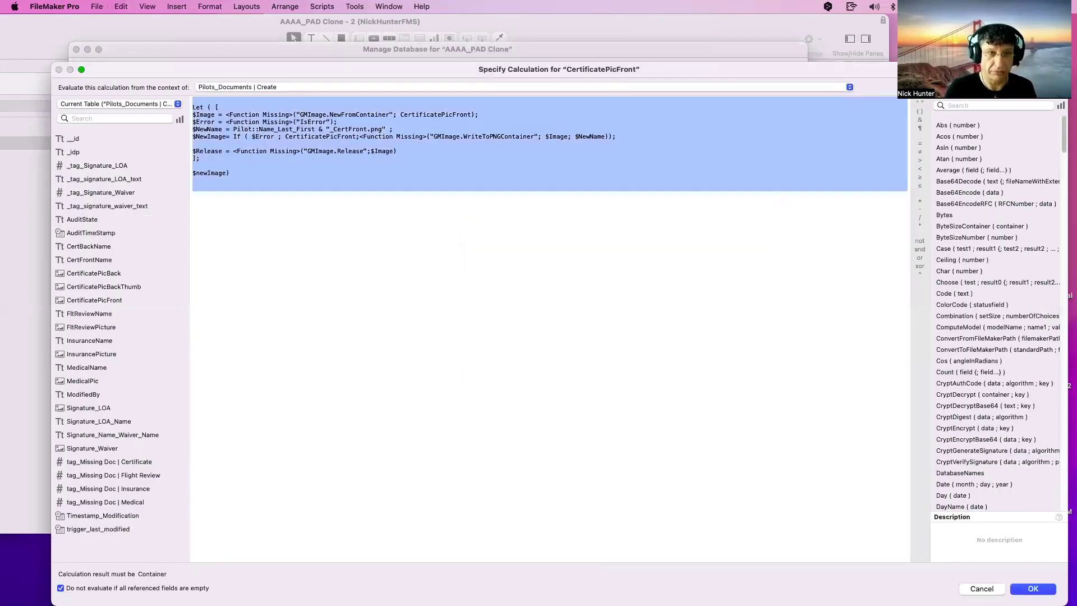
{"action": "key", "text": "BackSpace"}
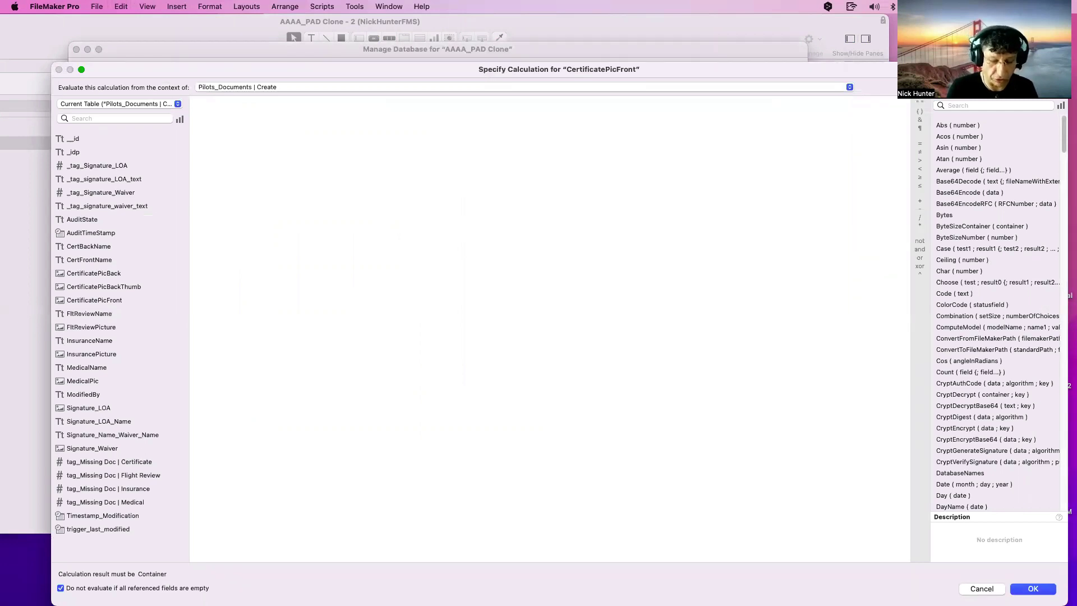
Look up the tag fields in the formula's autocomplete suggestions using "missing", "tag" and "tag_".
{"action": "type", "text": "missing"}
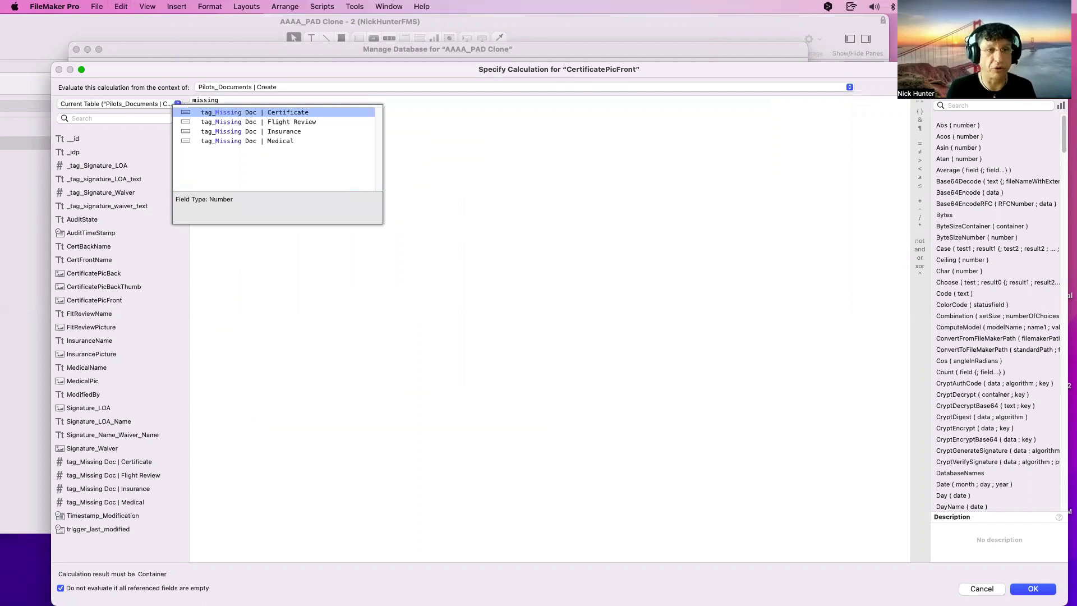
{"action": "key", "text": "alt+BackSpace"}
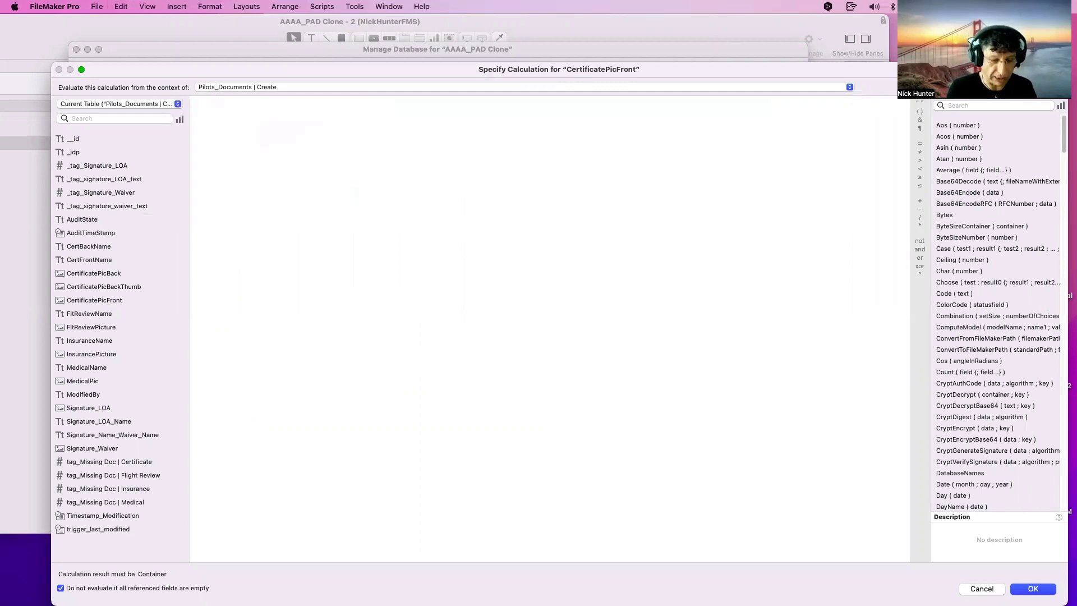
{"action": "type", "text": "tag"}
{"action": "key", "text": "Down"}
{"action": "key", "text": "Down"}
{"action": "key", "text": "Down"}
{"action": "key", "text": "Down"}
{"action": "key", "text": "Down"}
{"action": "key", "text": "Down"}
{"action": "key", "text": "Down"}
{"action": "key", "text": "Down"}
{"action": "key", "text": "Down"}
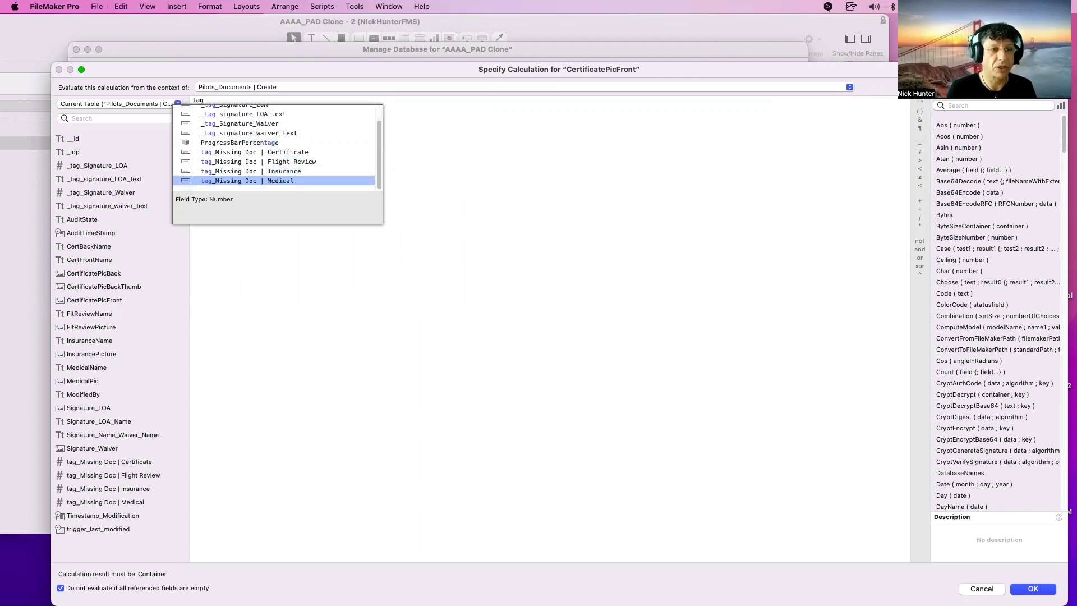
{"action": "type", "text": "_"}
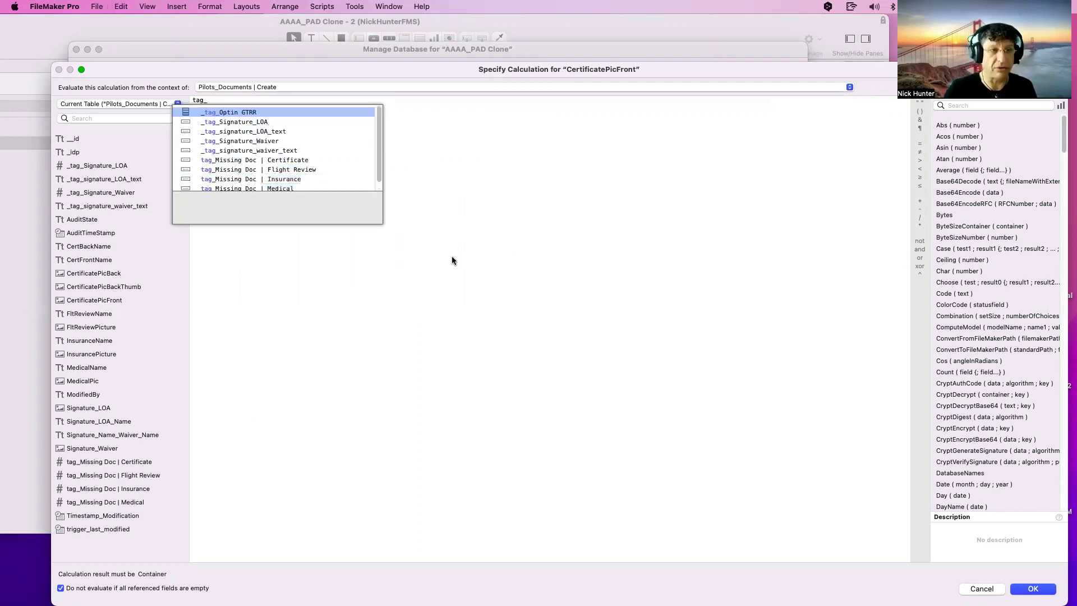
{"action": "scroll", "coordinate": [312, 171], "scroll_direction": "down", "scroll_amount": 2}
{"action": "scroll", "coordinate": [311, 171], "scroll_direction": "up", "scroll_amount": 2}
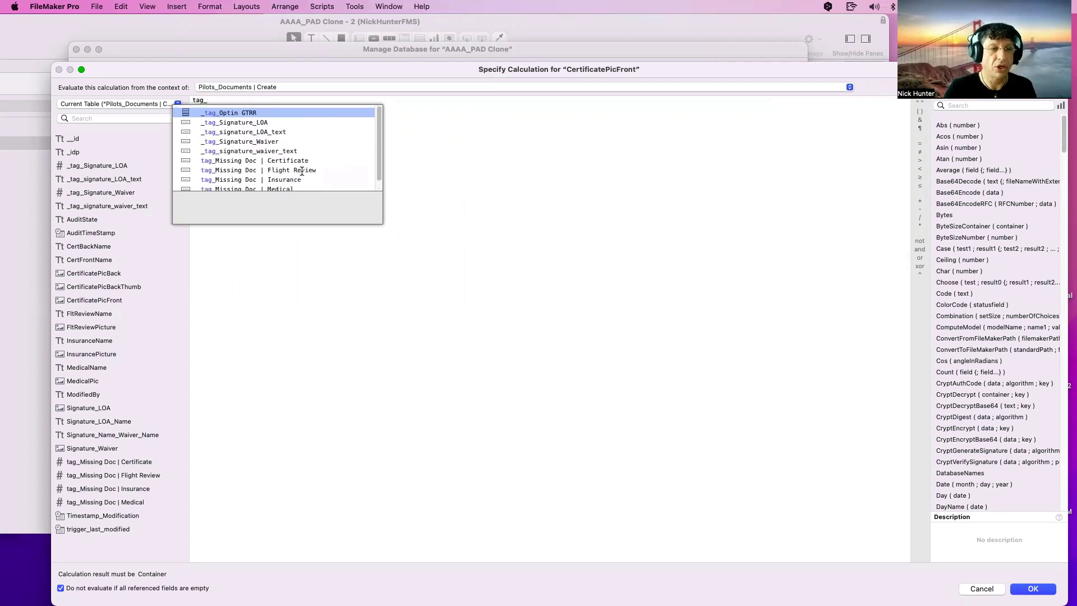
{"action": "key", "text": "BackSpace"}
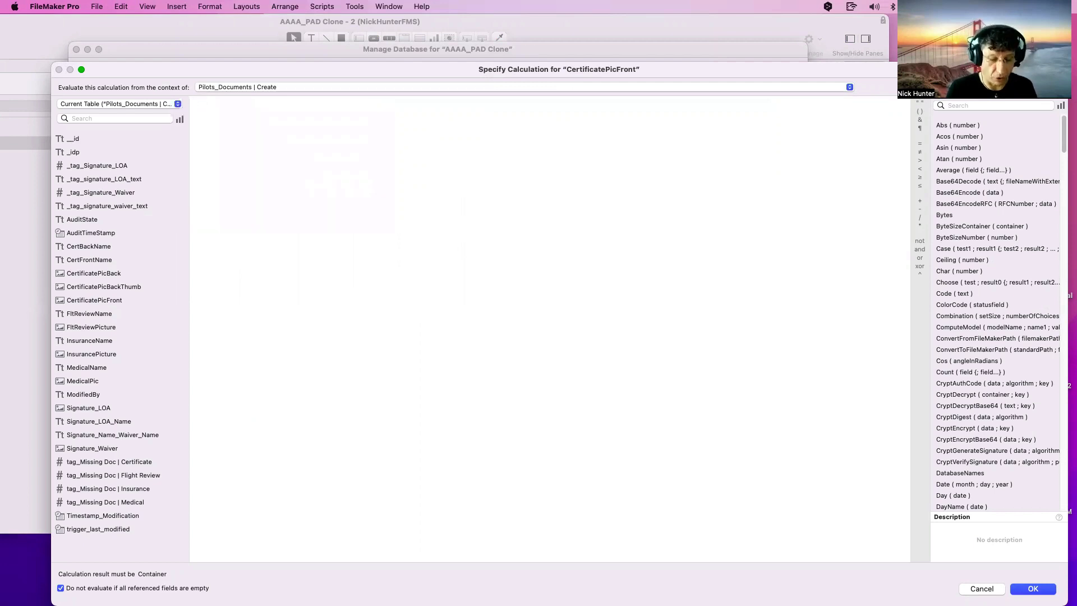
Narrow the autocomplete suggestions to the missing medical tag field using "Medi", "miss med" and "tag mis med".
{"action": "type", "text": "Medi"}
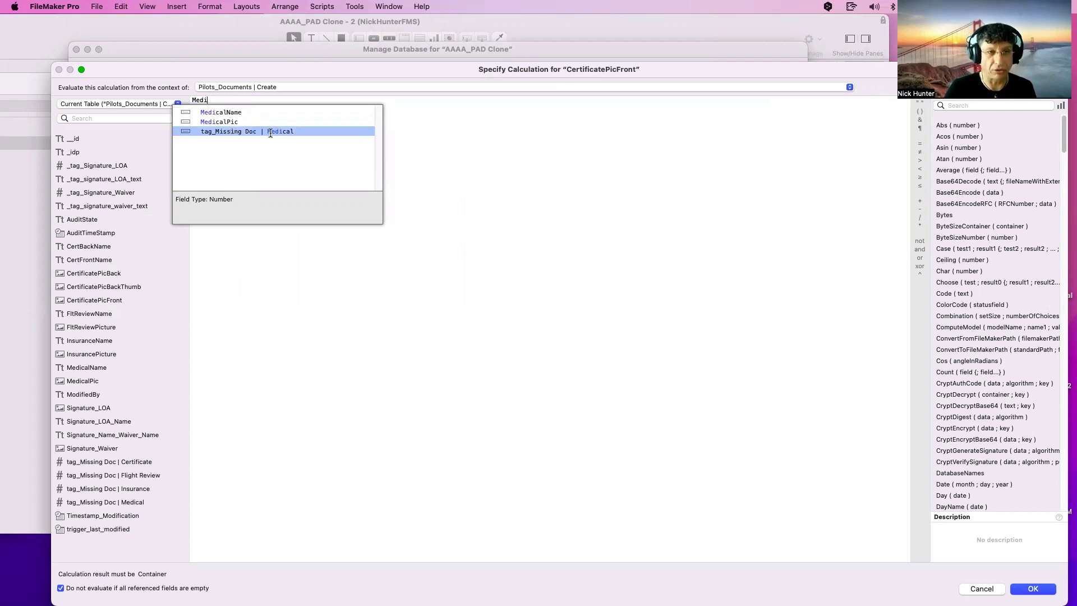
{"action": "key", "text": "Escape"}
{"action": "key", "text": "super+a"}
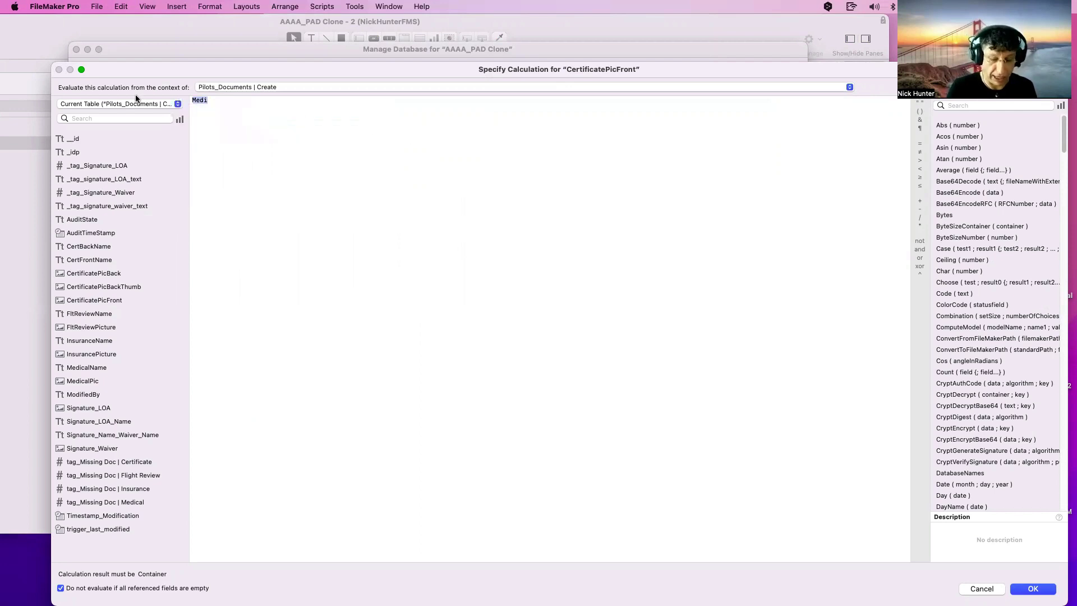
{"action": "type", "text": "miss med"}
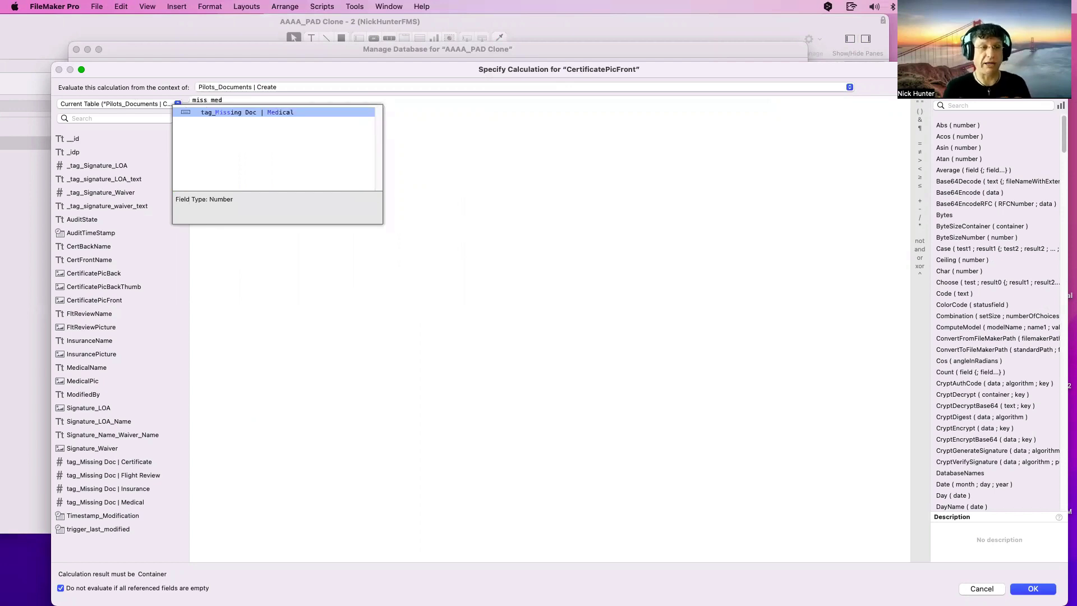
{"action": "key", "text": "super+a"}
{"action": "key", "text": "BackSpace"}
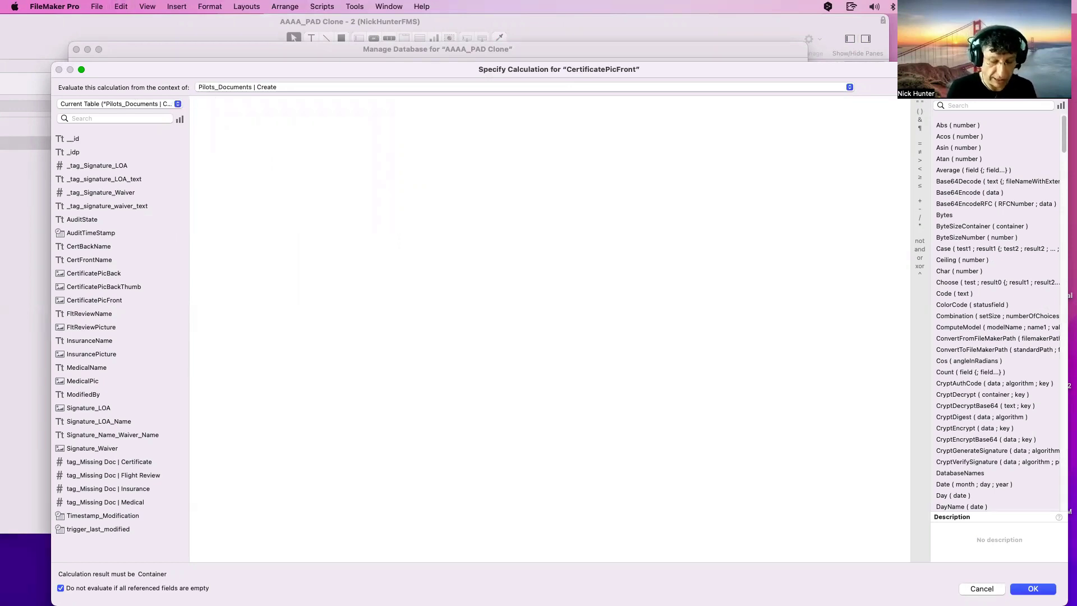
{"action": "type", "text": "tag mis "}
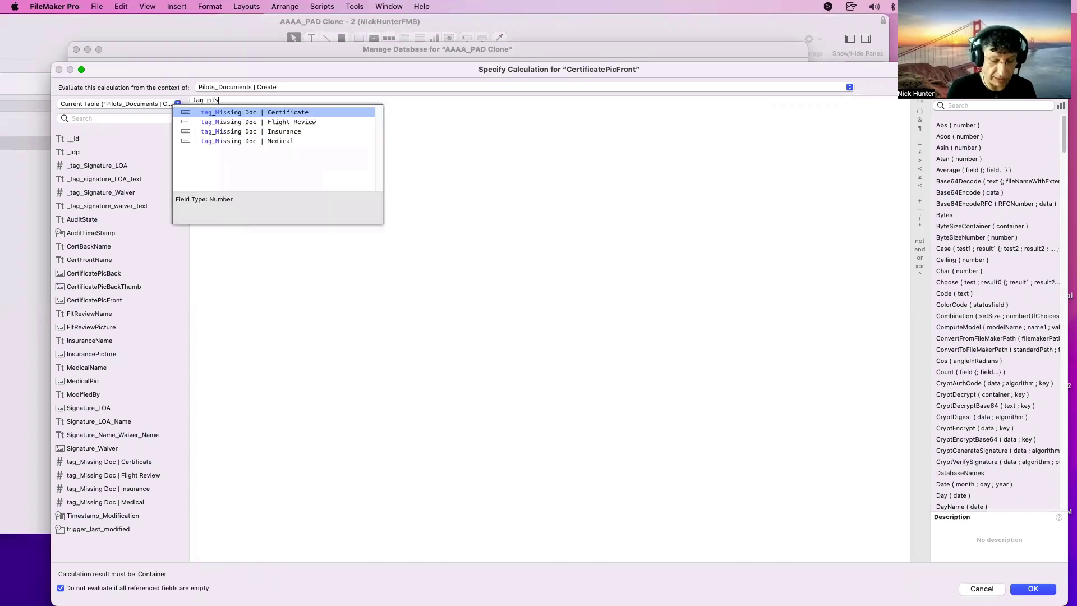
{"action": "type", "text": "med"}
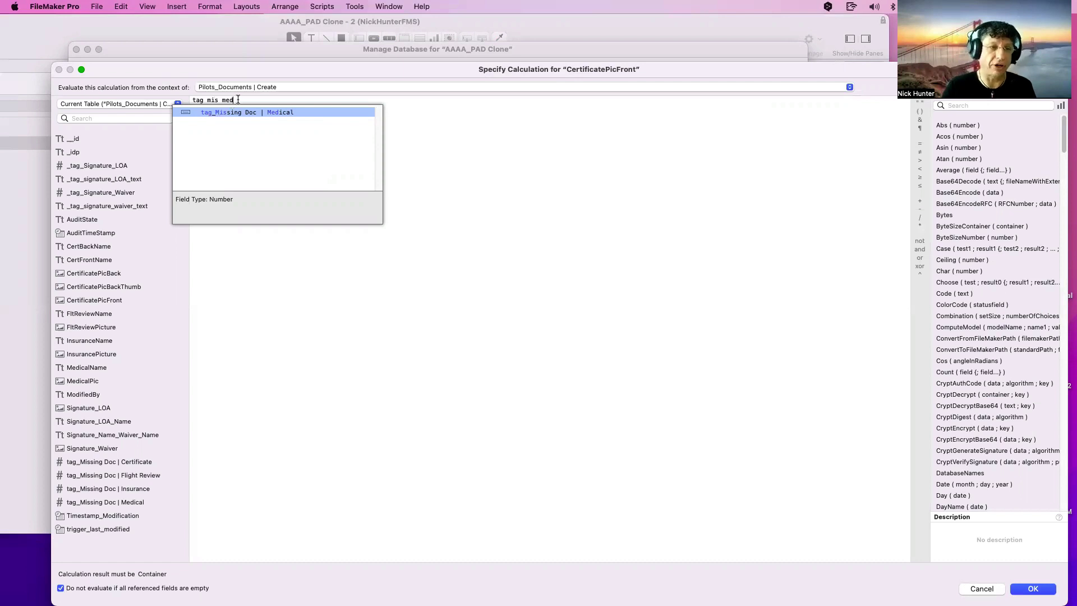
Replace the formula text with "|" to look up pipe-delimited names, narrow them with "cert", and clear that term.
{"action": "left_click_drag", "start_coordinate": [234, 100], "coordinate": [182, 100]}
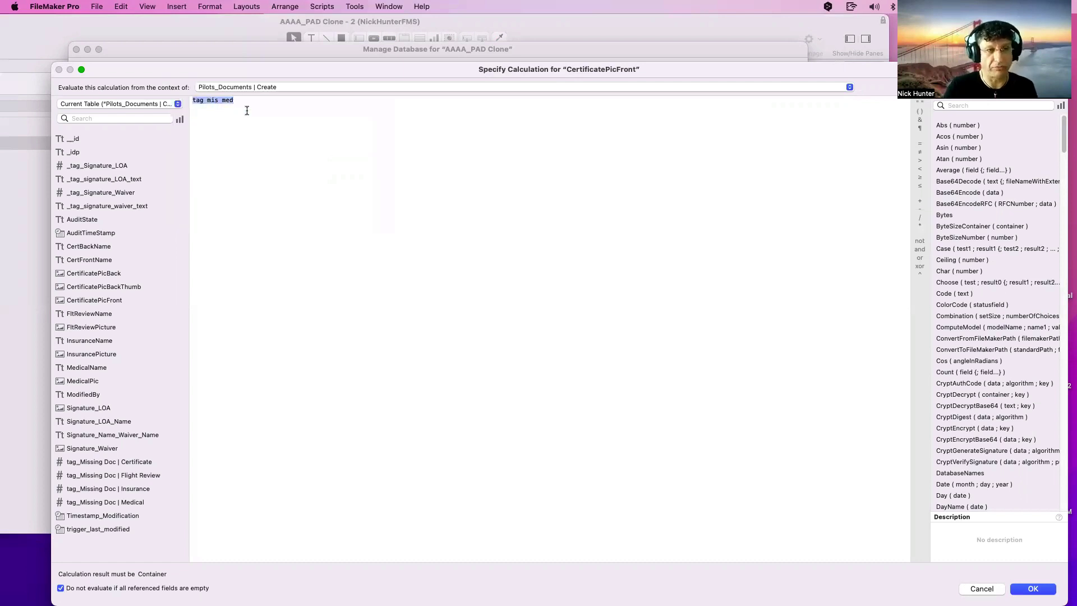
{"action": "left_click_drag", "start_coordinate": [250, 101], "coordinate": [179, 95]}
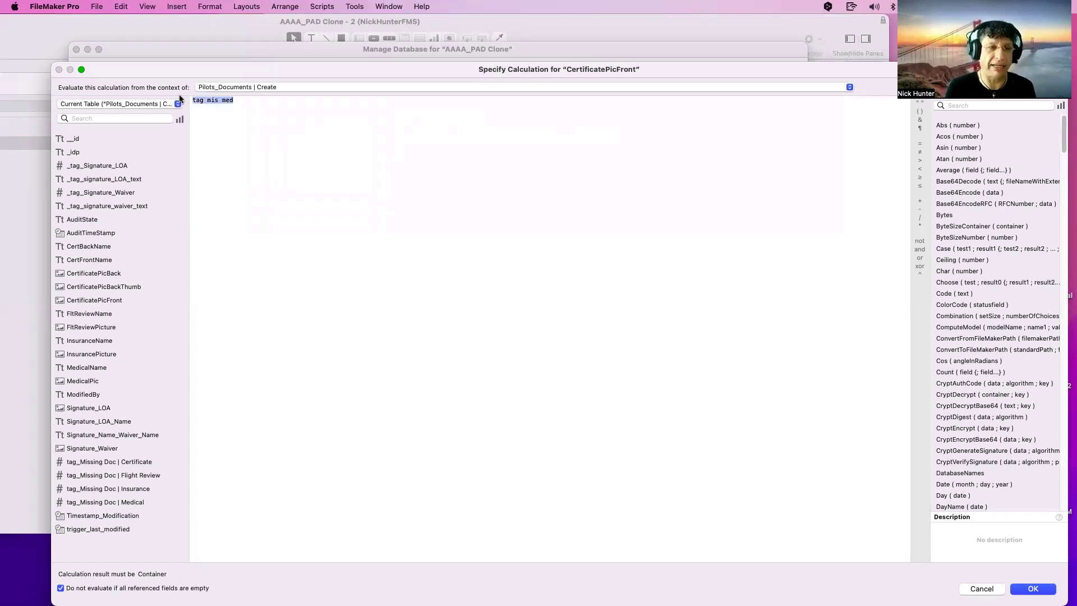
{"action": "key", "text": "BackSpace"}
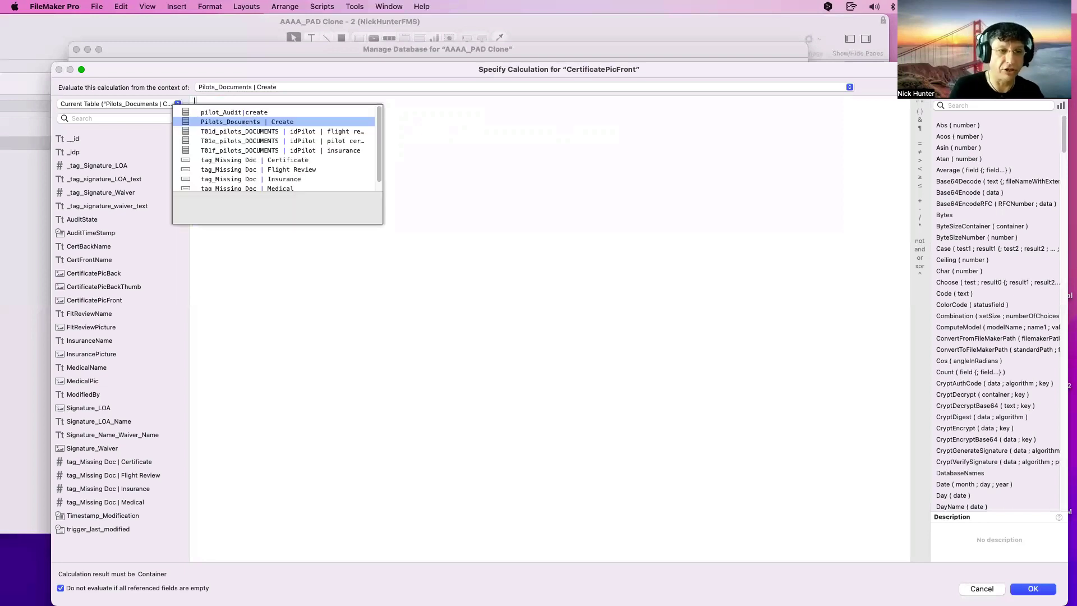
{"action": "scroll", "coordinate": [254, 155], "scroll_direction": "down", "scroll_amount": 1}
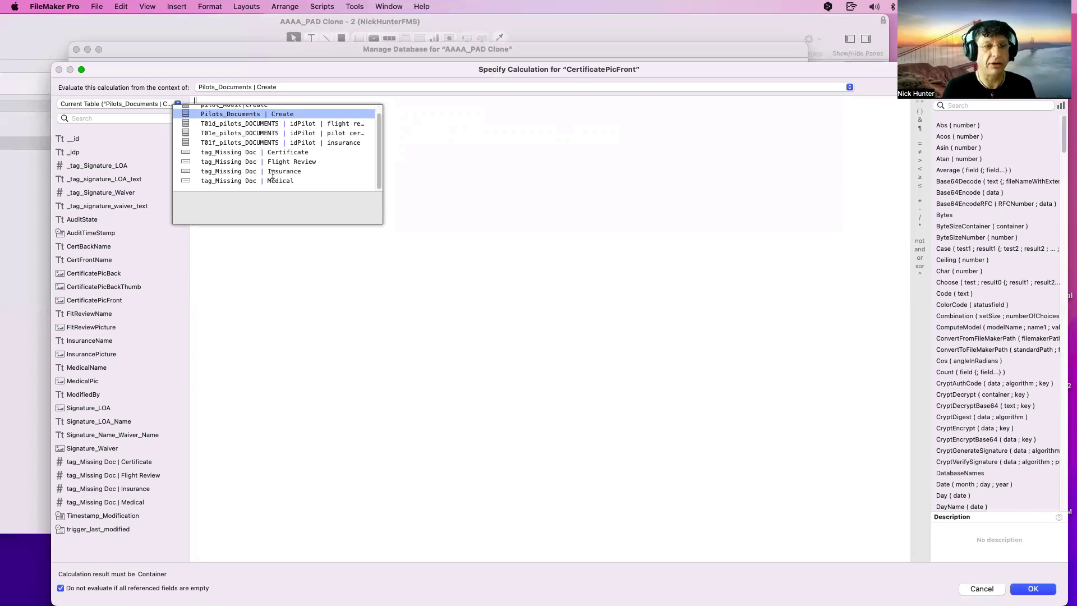
{"action": "key", "text": "Escape"}
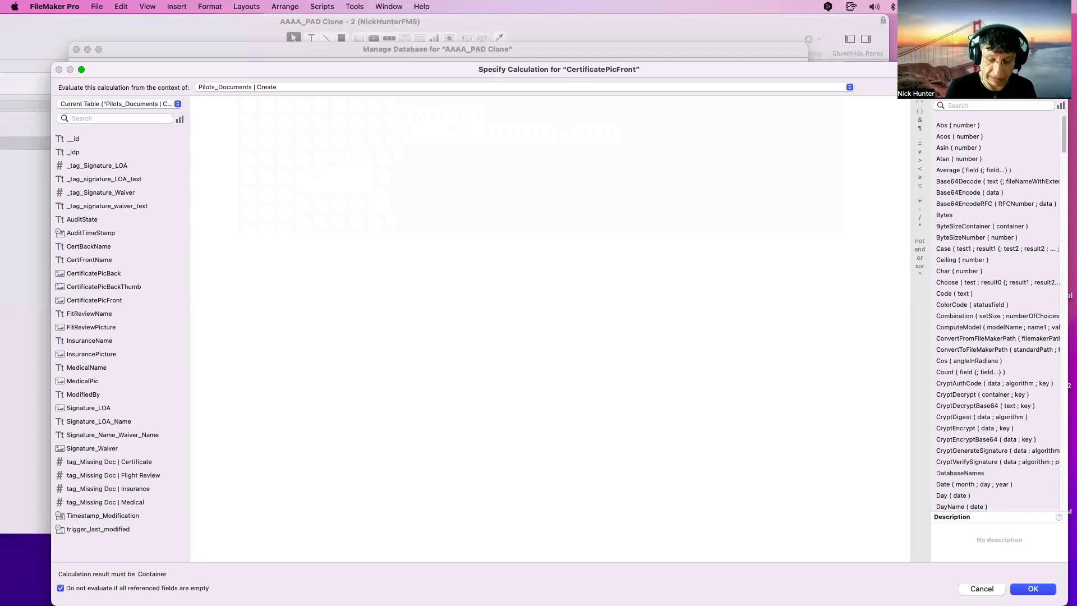
{"action": "type", "text": "cert"}
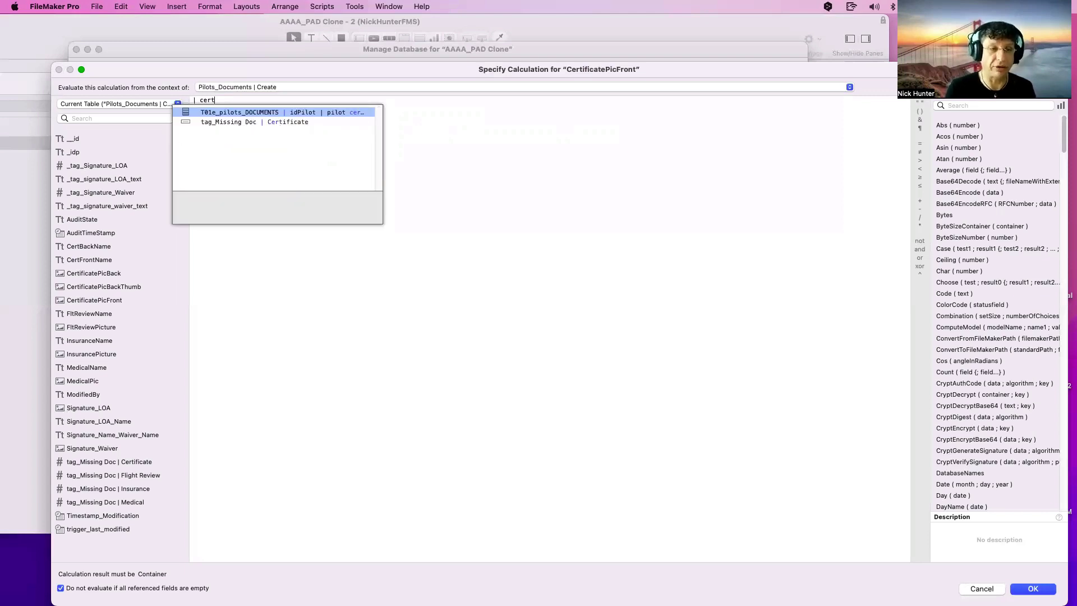
{"action": "key", "text": "BackSpace"}
{"action": "key", "text": "BackSpace"}
{"action": "key", "text": "BackSpace"}
{"action": "key", "text": "BackSpace"}
Compare the formula's autocomplete suggestions for "tag_" and "tag", and select the entered term for replacement.
{"action": "type", "text": "tag_"}
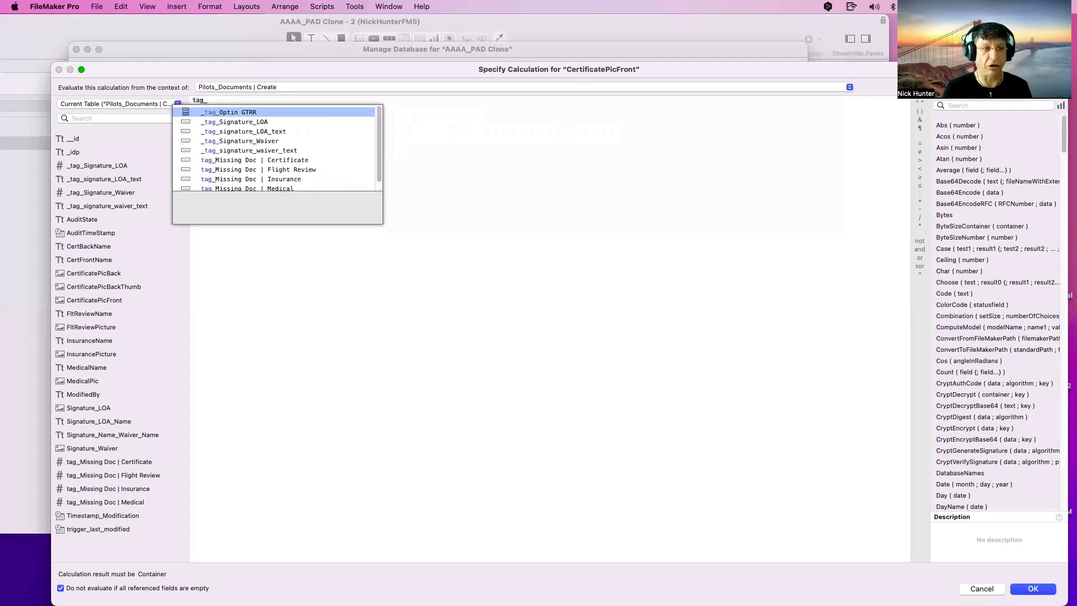
{"action": "key", "text": "BackSpace"}
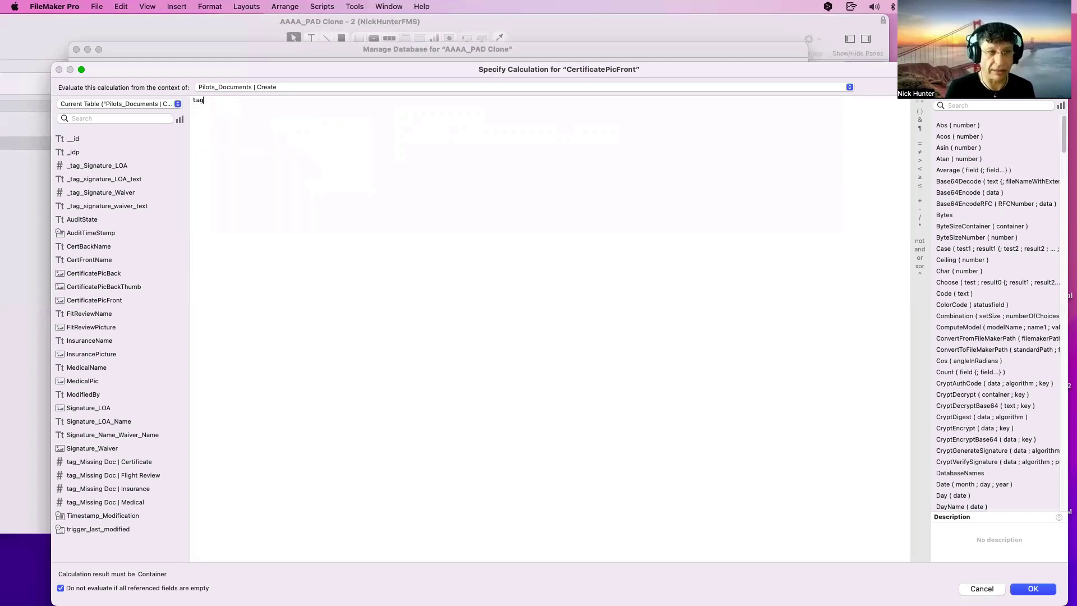
{"action": "type", "text": "g"}
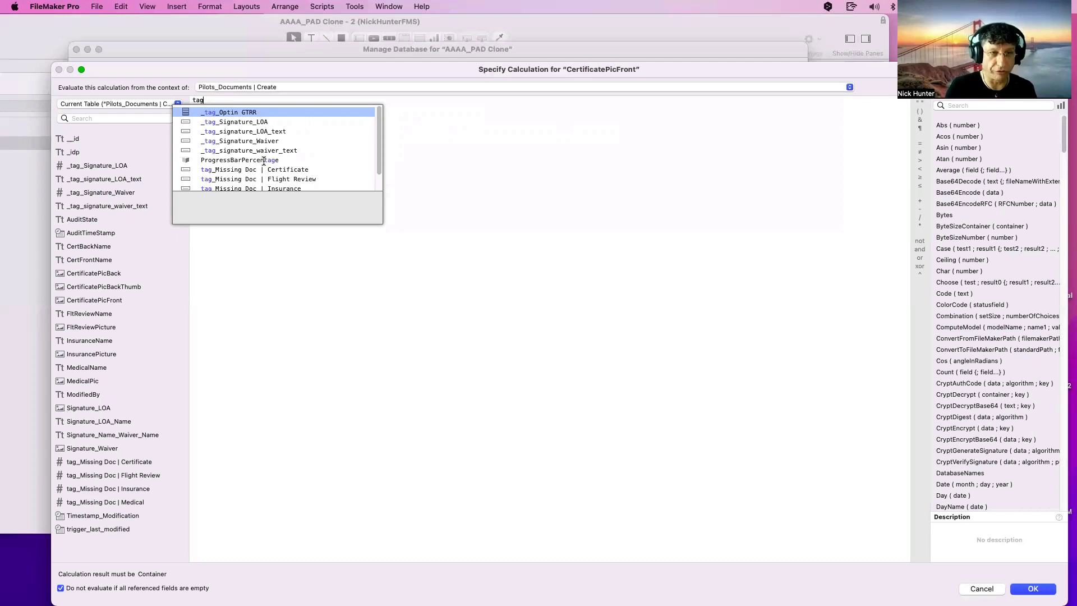
{"action": "type", "text": "_"}
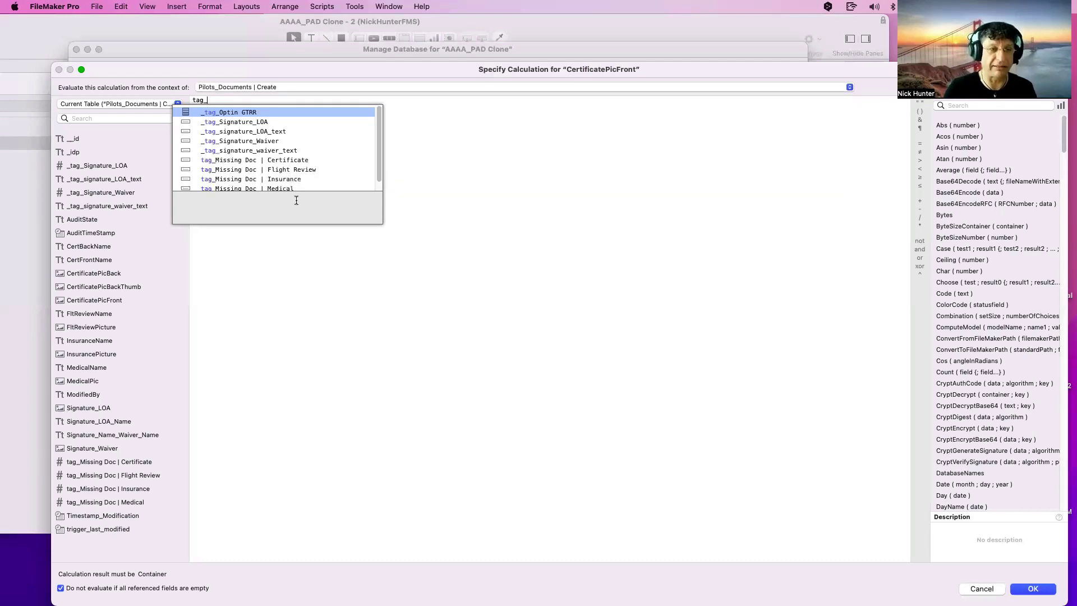
{"action": "left_click", "coordinate": [336, 273]}
{"action": "left_click_drag", "start_coordinate": [208, 98], "coordinate": [181, 91]}
Browse the autocomplete suggestions for "ta" around the missing-document tag fields, and discard the CertificatePicFront calculation and field options.
{"action": "type", "text": "ta"}
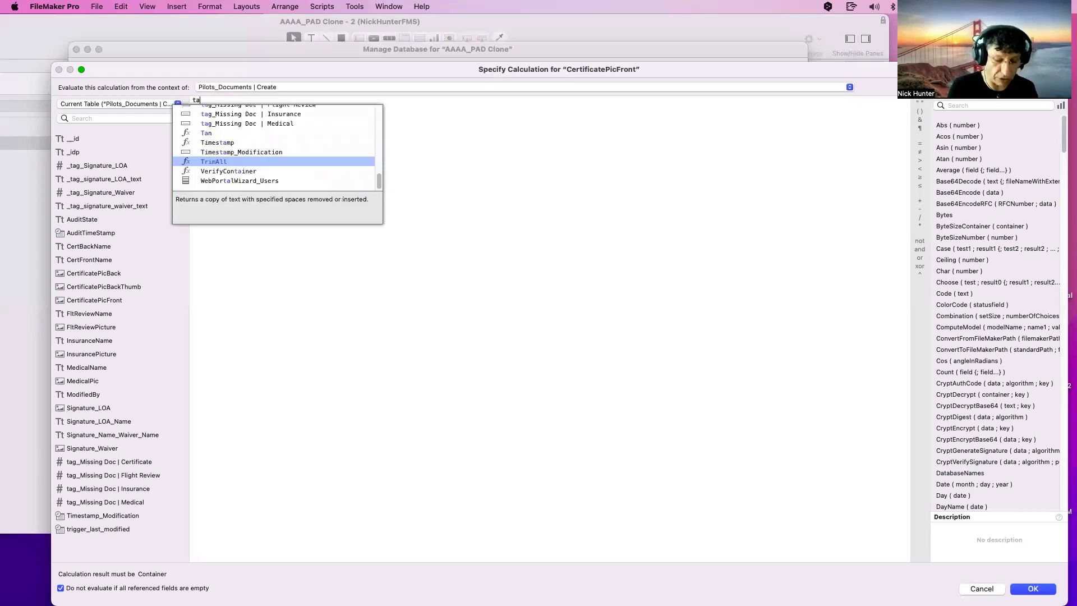
{"action": "scroll", "coordinate": [217, 157], "scroll_direction": "up", "scroll_amount": 3}
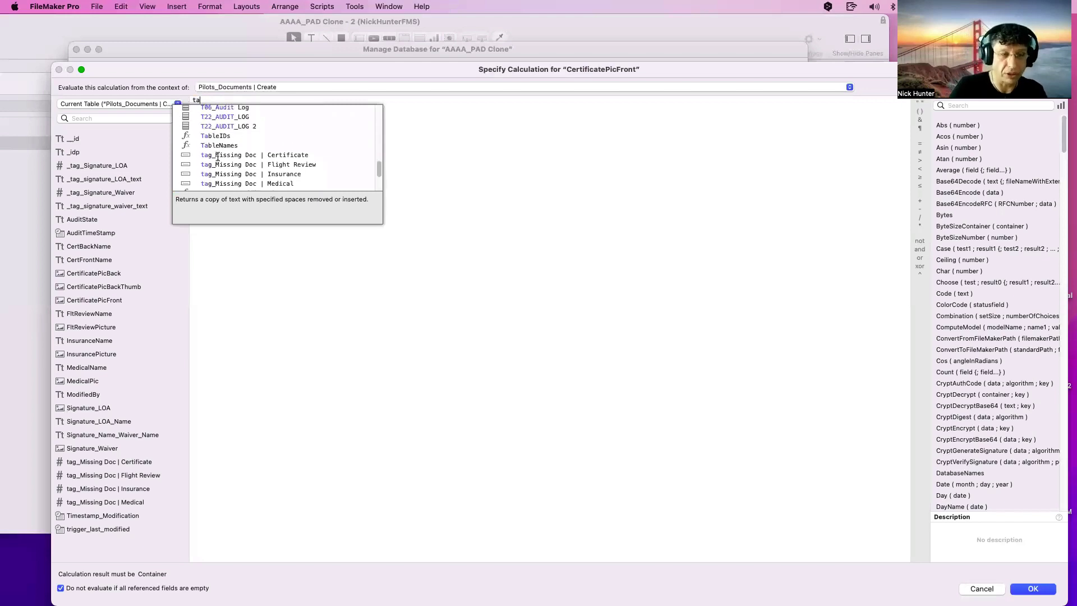
{"action": "scroll", "coordinate": [209, 150], "scroll_direction": "up", "scroll_amount": 1}
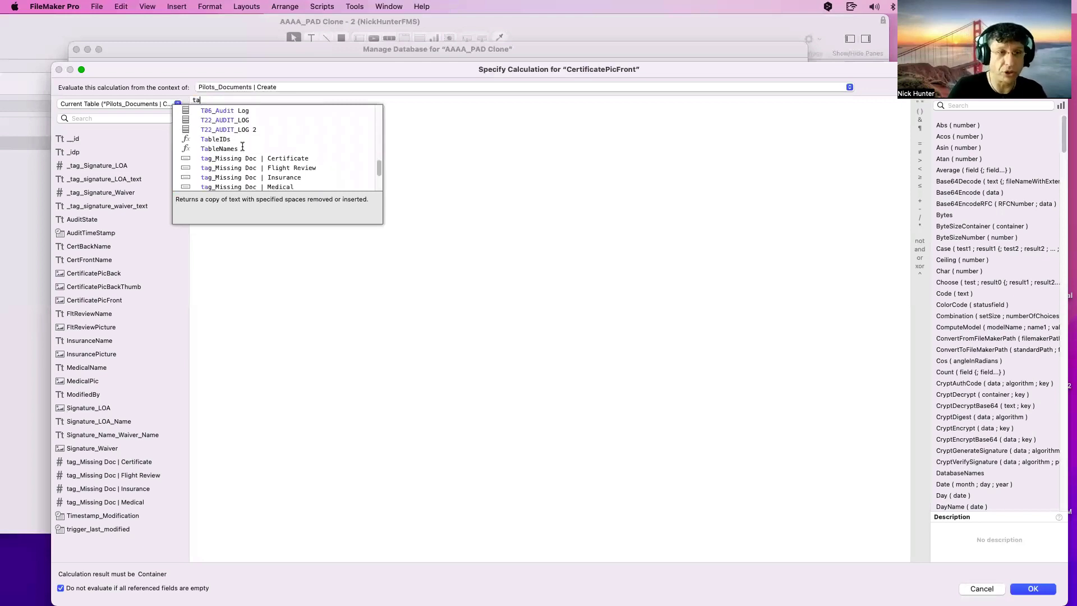
{"action": "scroll", "coordinate": [232, 170], "scroll_direction": "down", "scroll_amount": 2}
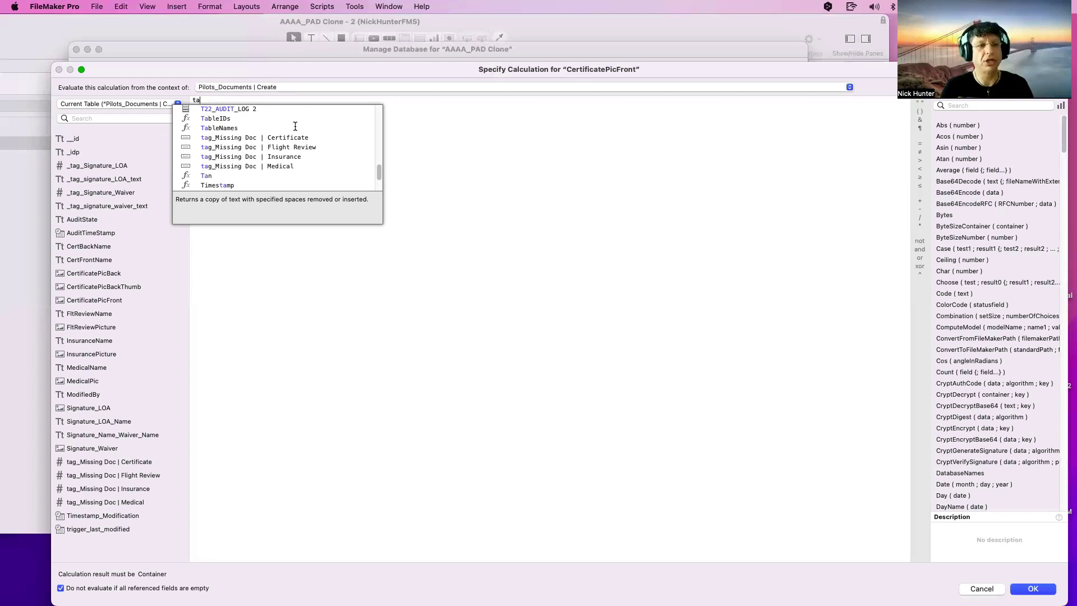
{"action": "key", "text": "Escape"}
{"action": "key", "text": "Escape"}
{"action": "key", "text": "Escape"}
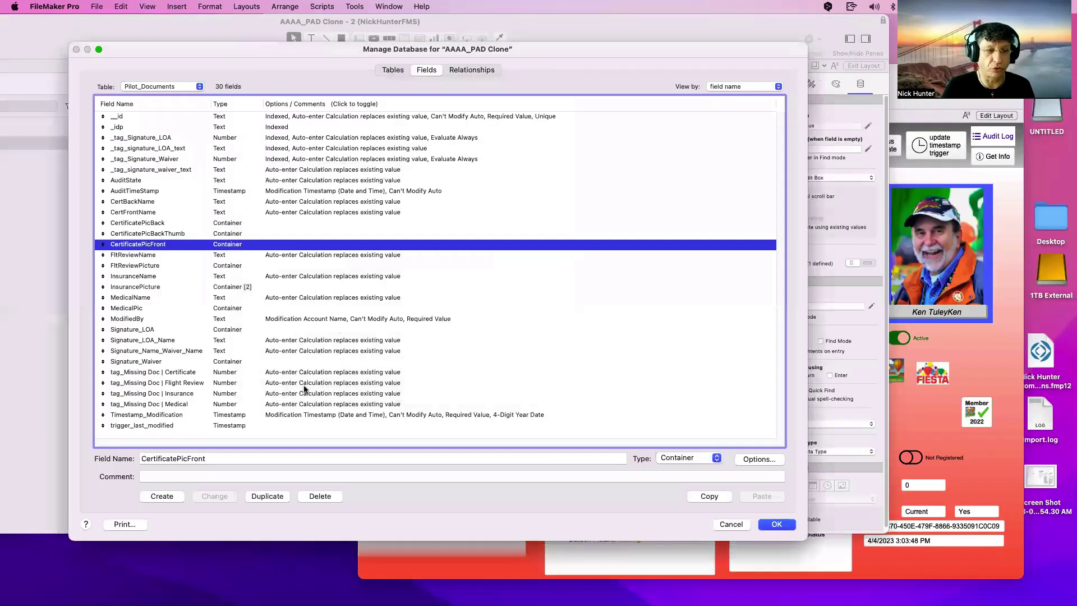
Open the auto-enter calculation of the MedicalStatus field in the Pilot table.
{"action": "left_click", "coordinate": [197, 404]}
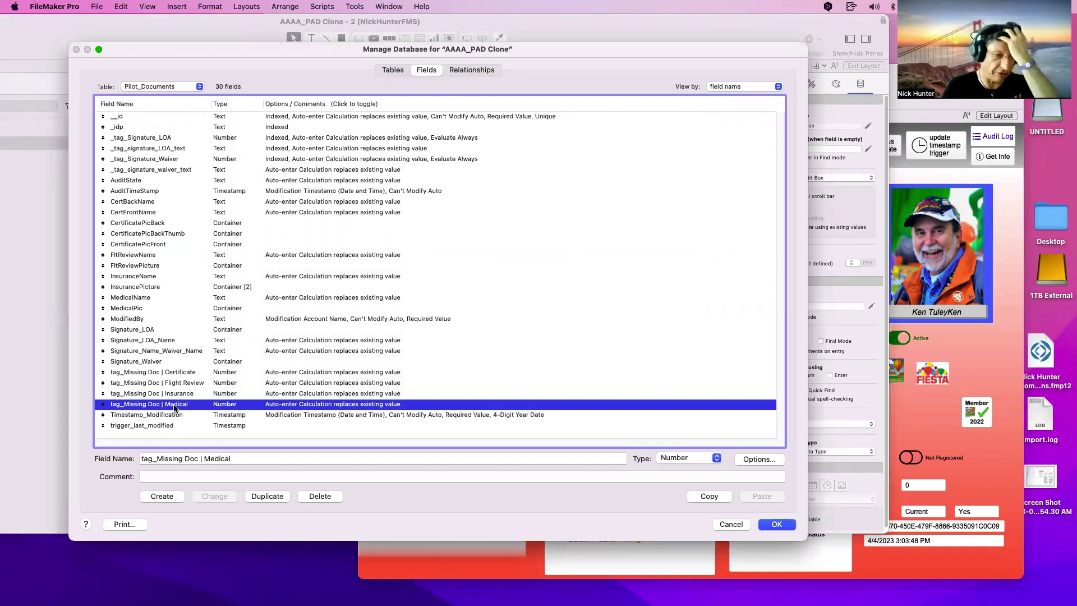
{"action": "left_click", "coordinate": [171, 87]}
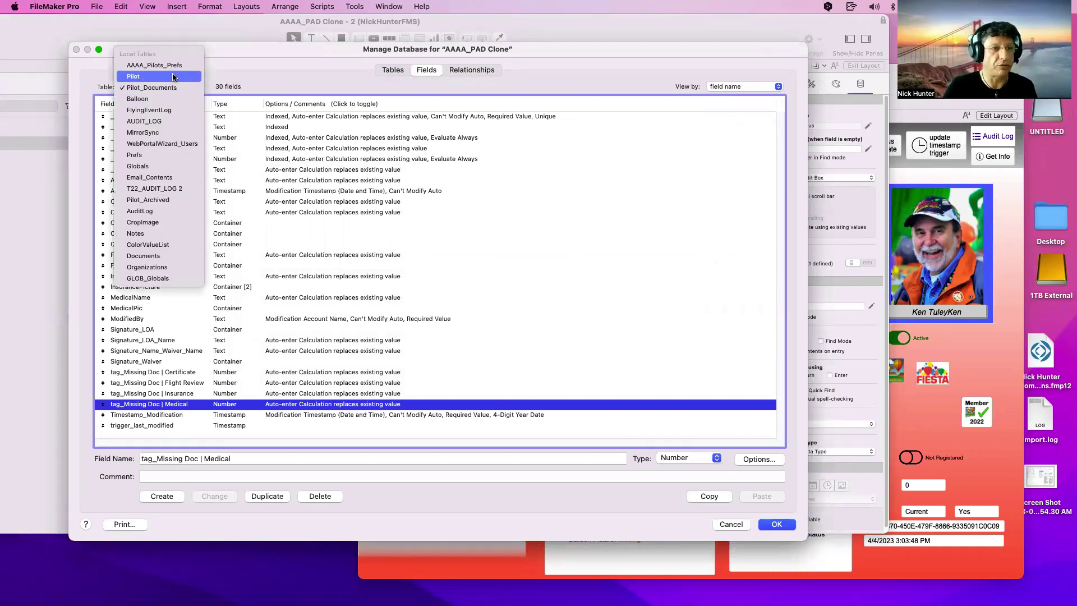
{"action": "left_click", "coordinate": [168, 76]}
{"action": "left_click", "coordinate": [270, 372]}
{"action": "key", "text": "m"}
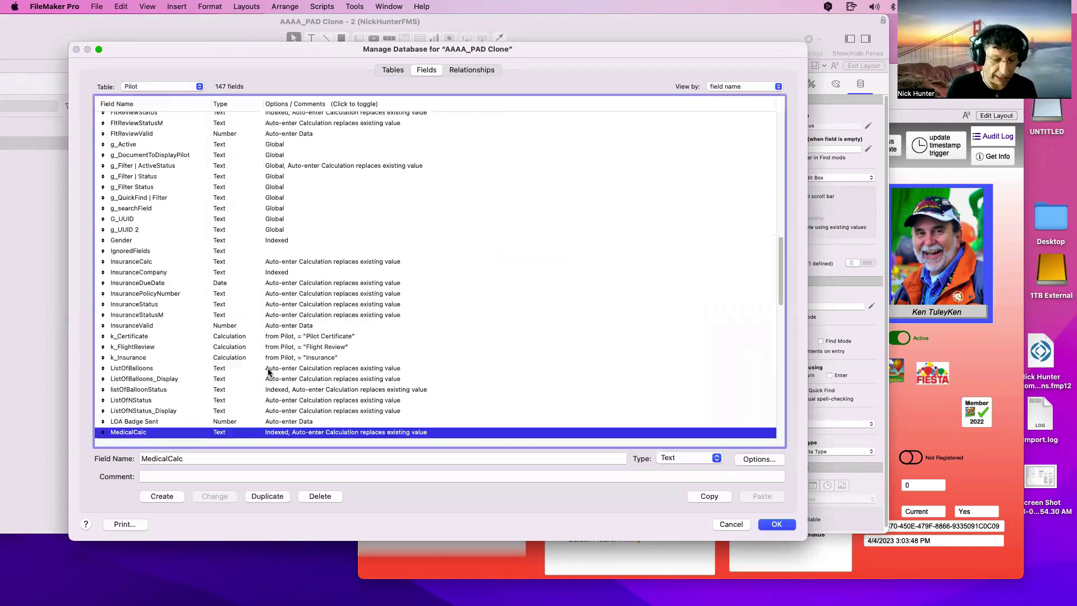
{"action": "scroll", "coordinate": [269, 372], "scroll_direction": "down", "scroll_amount": 5}
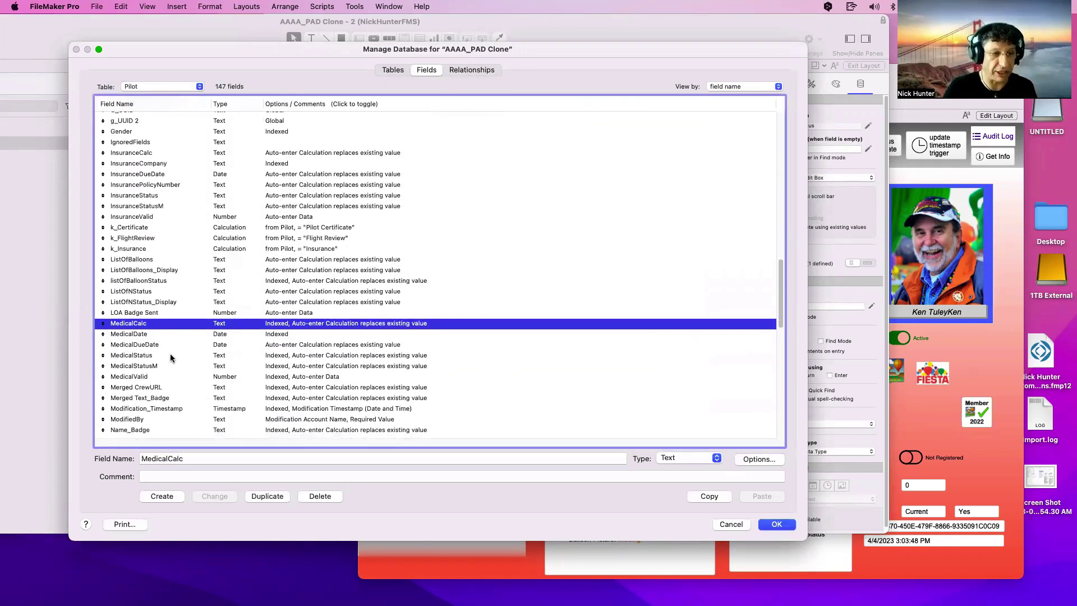
{"action": "left_click", "coordinate": [172, 356]}
{"action": "double_click", "coordinate": [171, 356]}
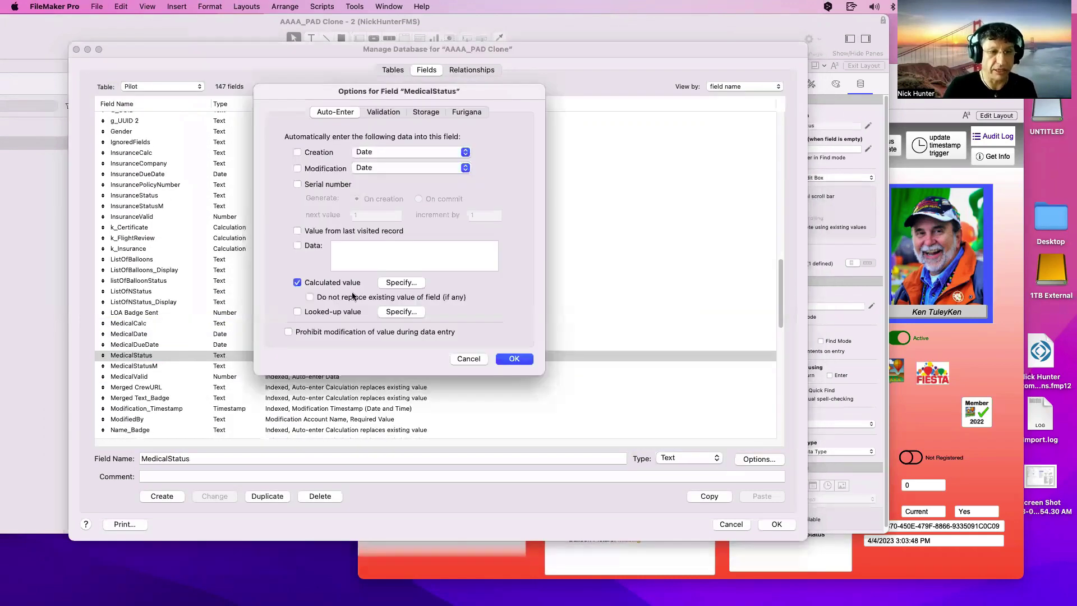
{"action": "left_click", "coordinate": [396, 282]}
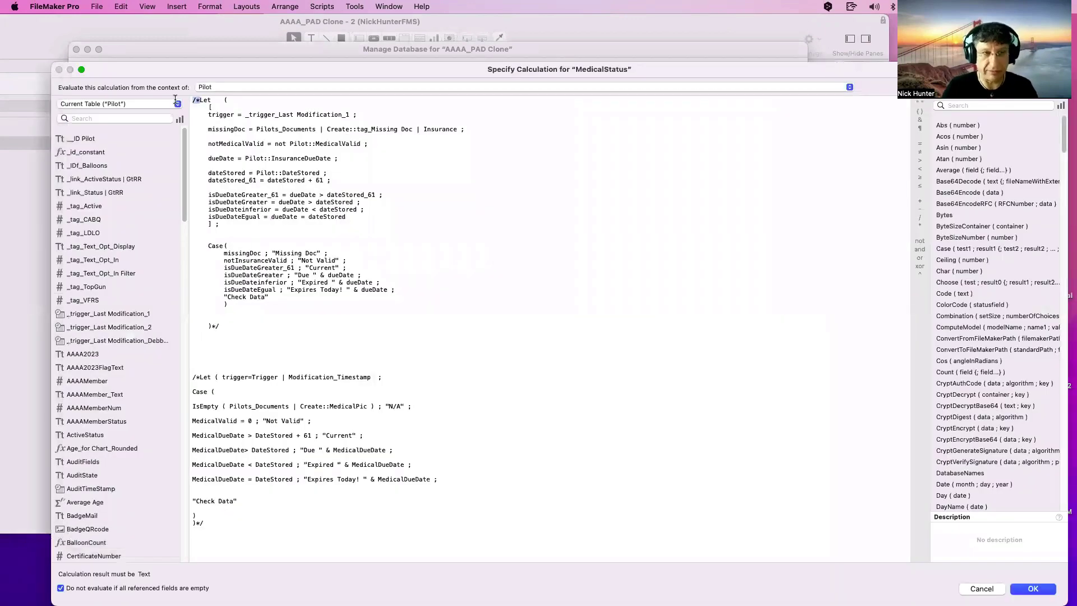
Remove the opening and closing comment markers around the first Let formula to activate it.
{"action": "key", "text": "BackSpace"}
{"action": "left_click", "coordinate": [236, 326]}
{"action": "key", "text": "BackSpace"}
{"action": "key", "text": "BackSpace"}
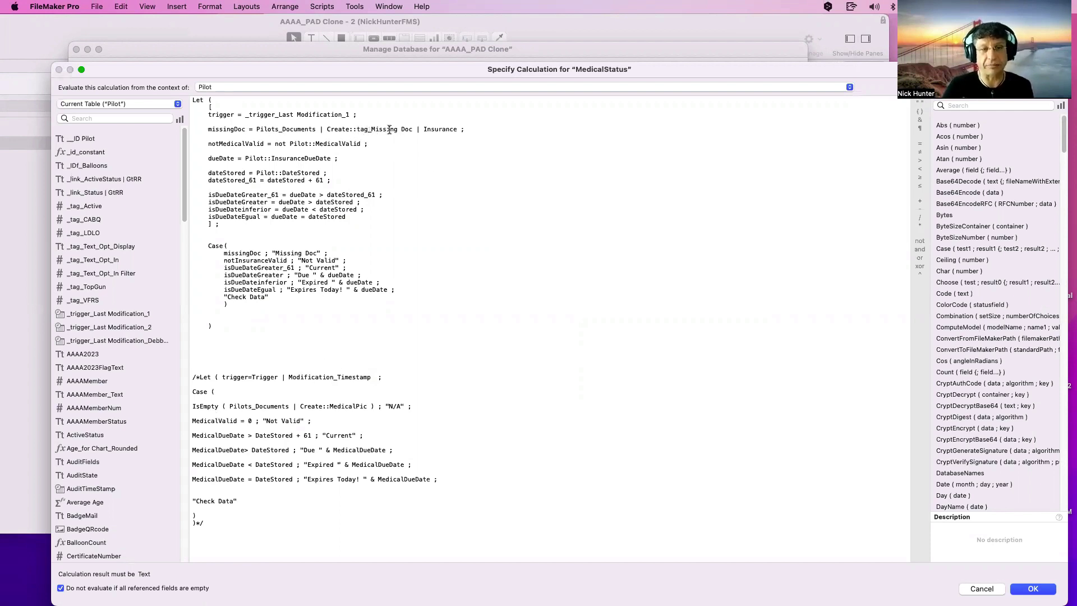
Point the missingDoc variable to the "tag_Missing Doc | Medical" field in place of the insurance tag field.
{"action": "left_click_drag", "start_coordinate": [395, 129], "coordinate": [455, 131]}
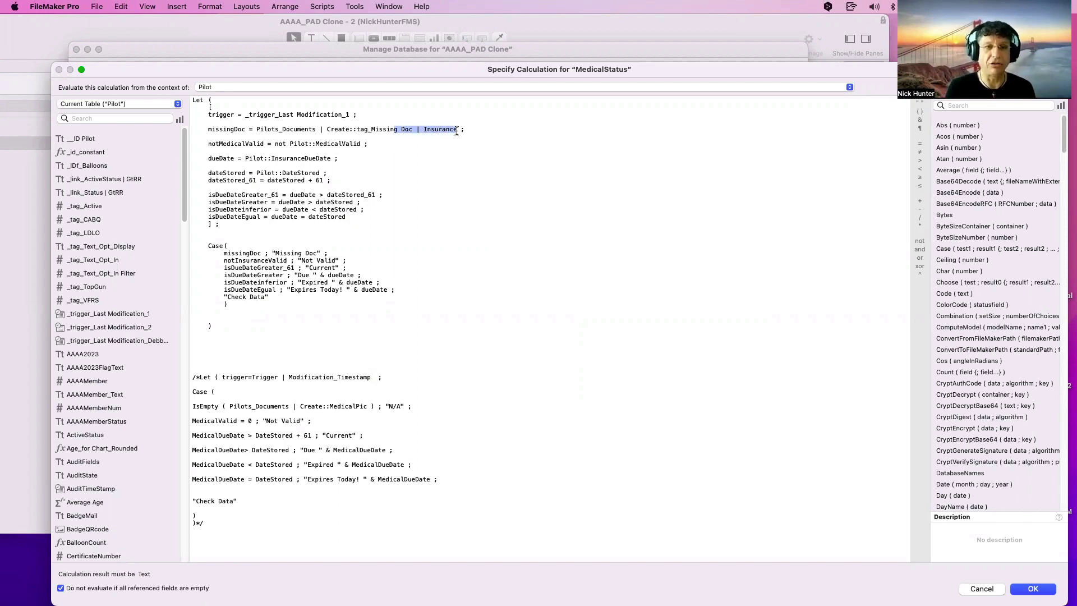
{"action": "double_click", "coordinate": [440, 129]}
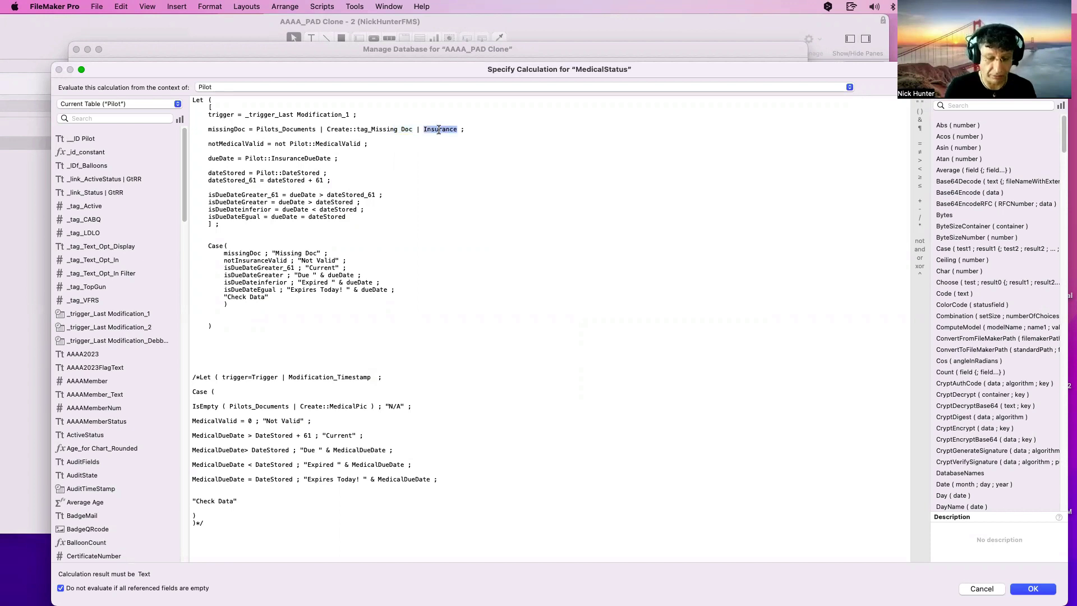
{"action": "type", "text": "Medical"}
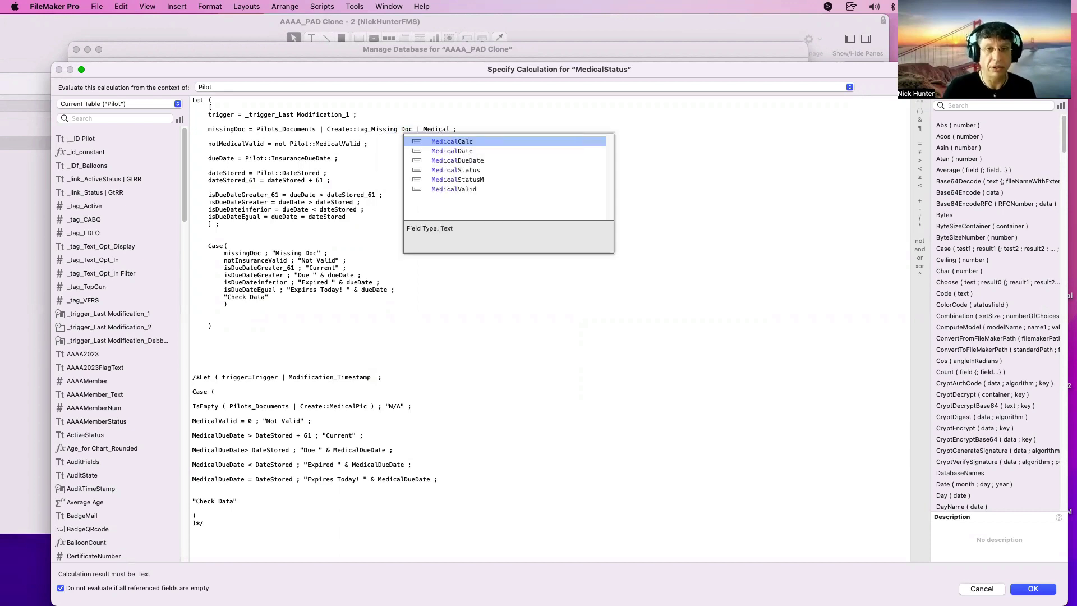
{"action": "left_click", "coordinate": [450, 113]}
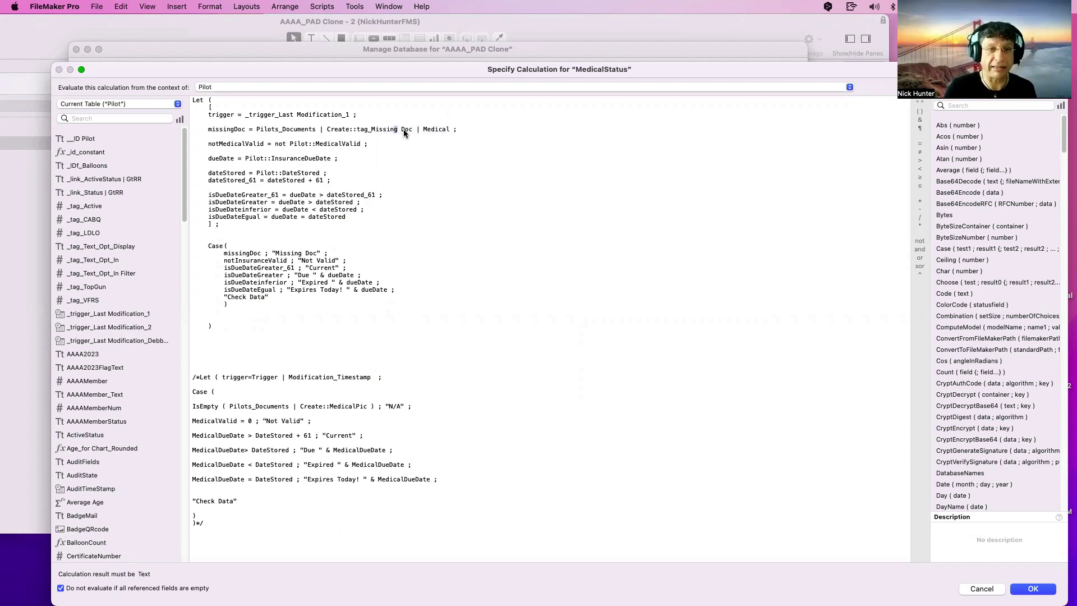
{"action": "left_click_drag", "start_coordinate": [398, 129], "coordinate": [446, 129]}
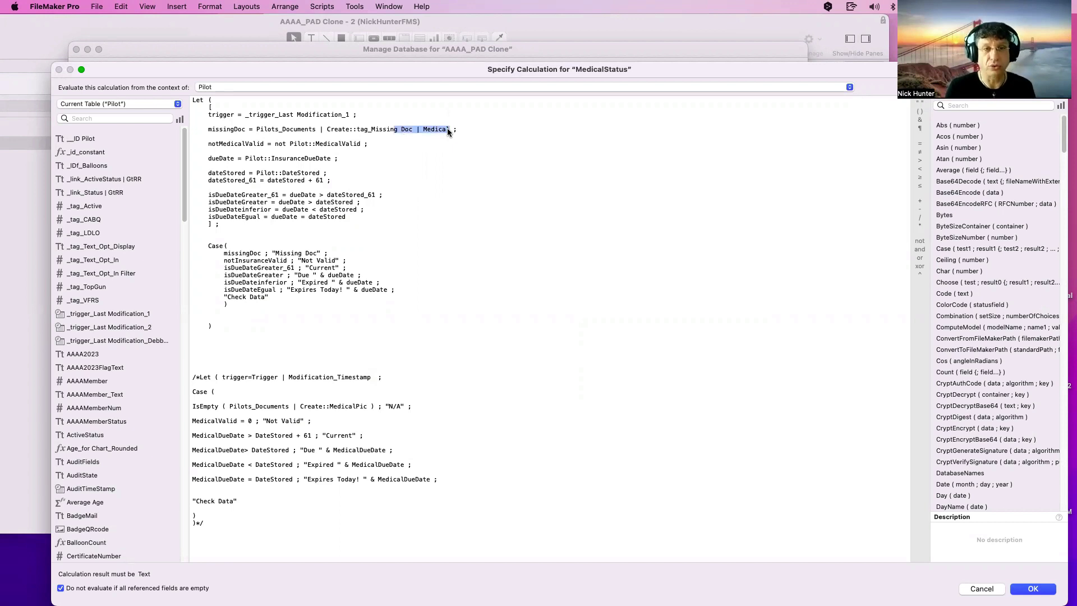
{"action": "type", "text": "g"}
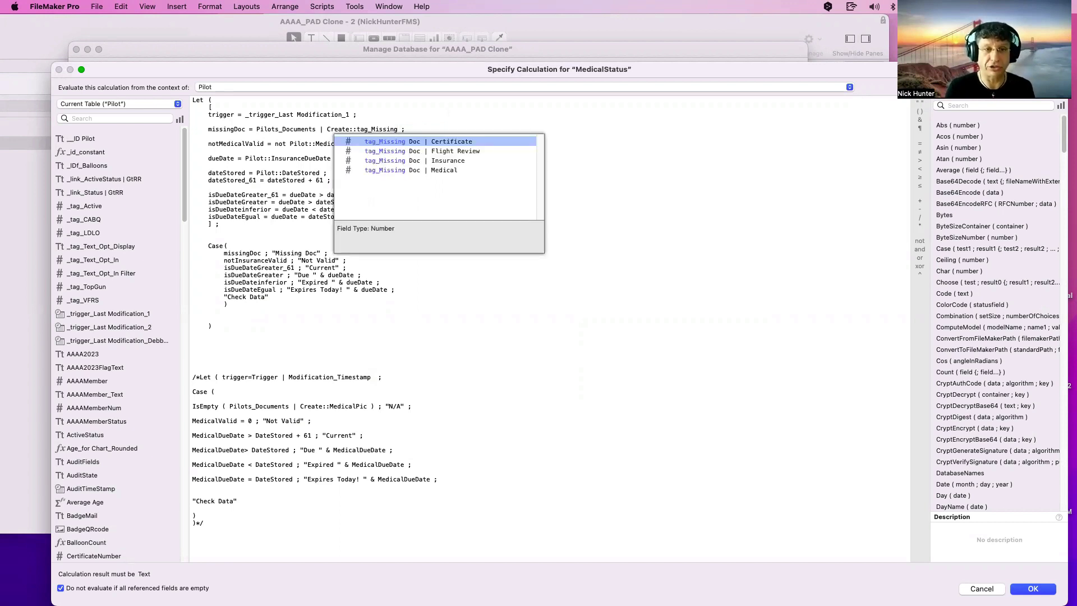
{"action": "key", "text": "Down"}
{"action": "key", "text": "Down"}
{"action": "key", "text": "Down"}
{"action": "key", "text": "Return"}
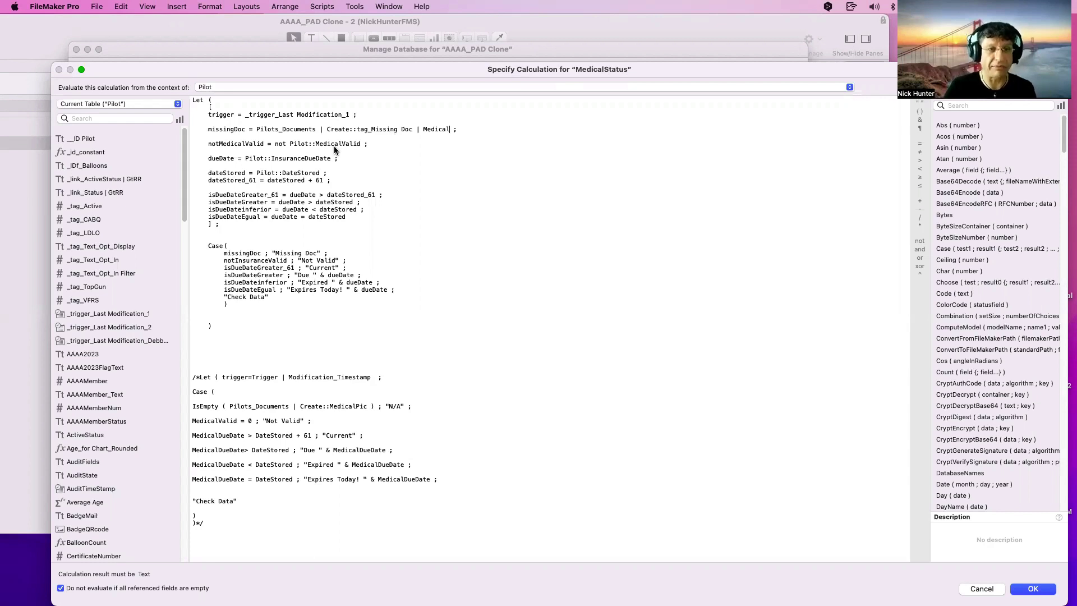
Replace notInsuranceValid in the Case conditions with the notMedicalValid variable.
{"action": "double_click", "coordinate": [226, 146]}
{"action": "key", "text": "super+c"}
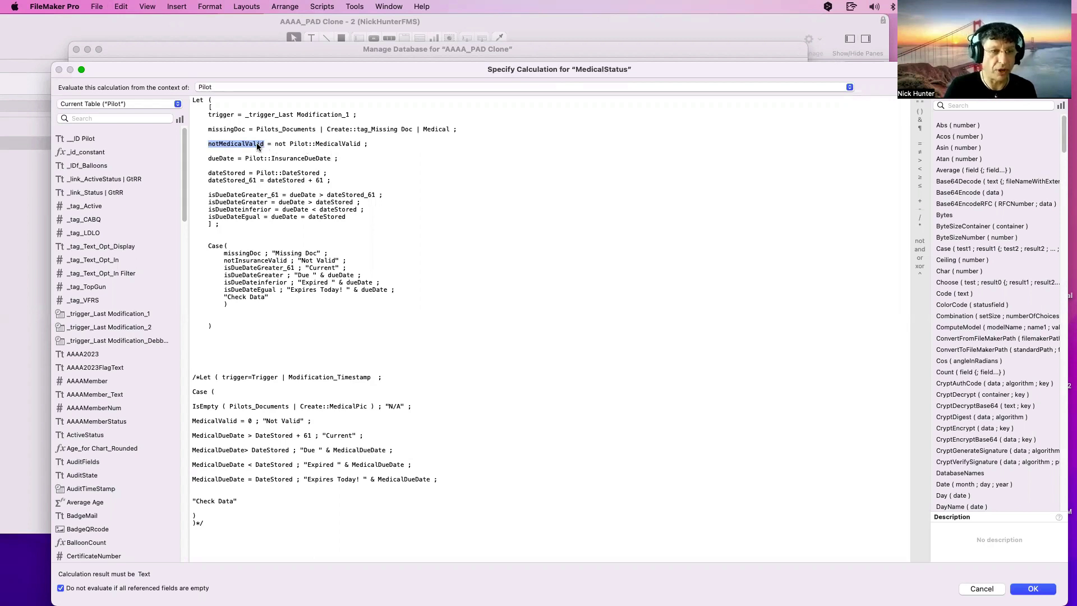
{"action": "left_click", "coordinate": [251, 263]}
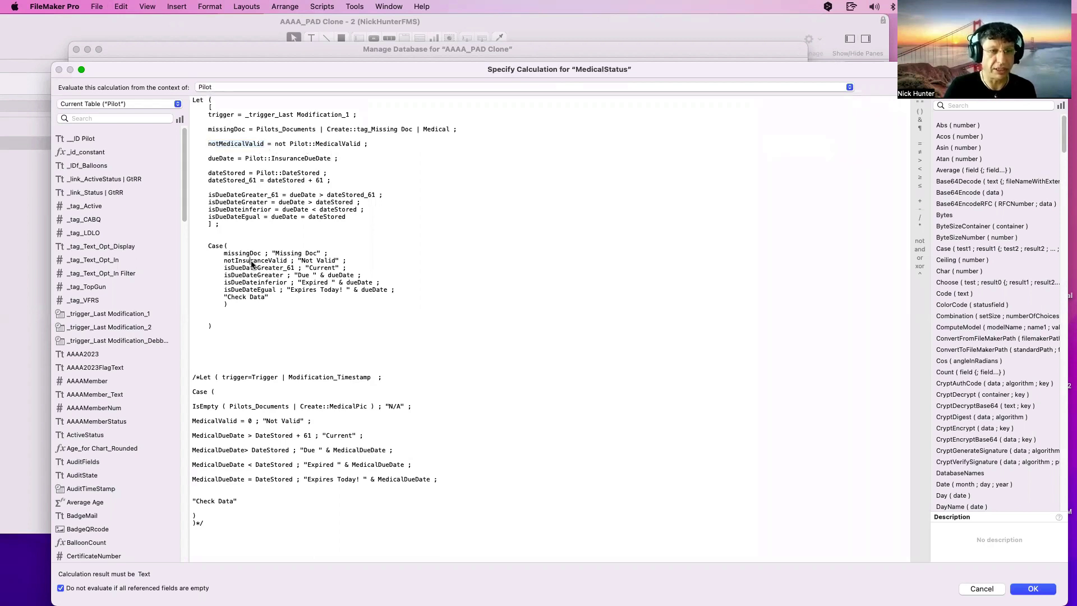
{"action": "key", "text": "super+v"}
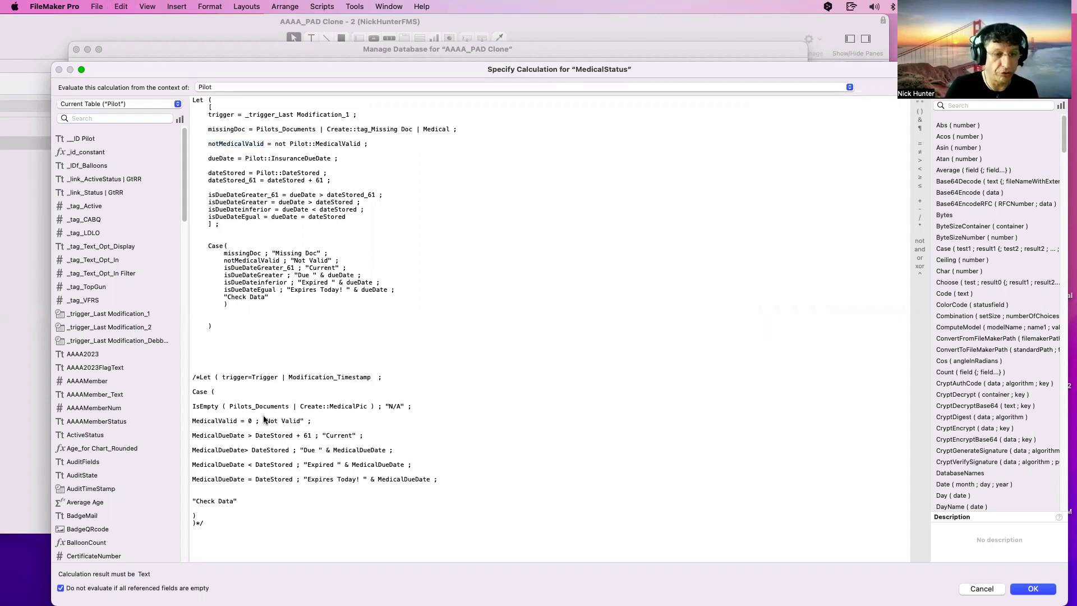
Set the dueDate variable to Pilot::MedicalDueDate, reusing the field name from the old commented formula.
{"action": "double_click", "coordinate": [218, 435]}
{"action": "key", "text": "super+c"}
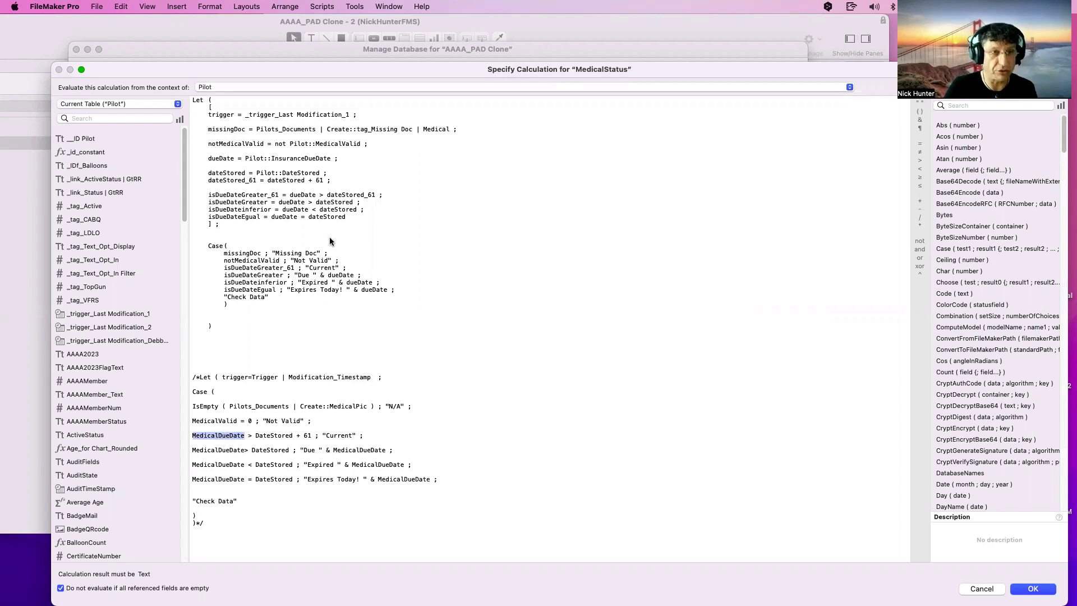
{"action": "left_click_drag", "start_coordinate": [271, 158], "coordinate": [331, 160]}
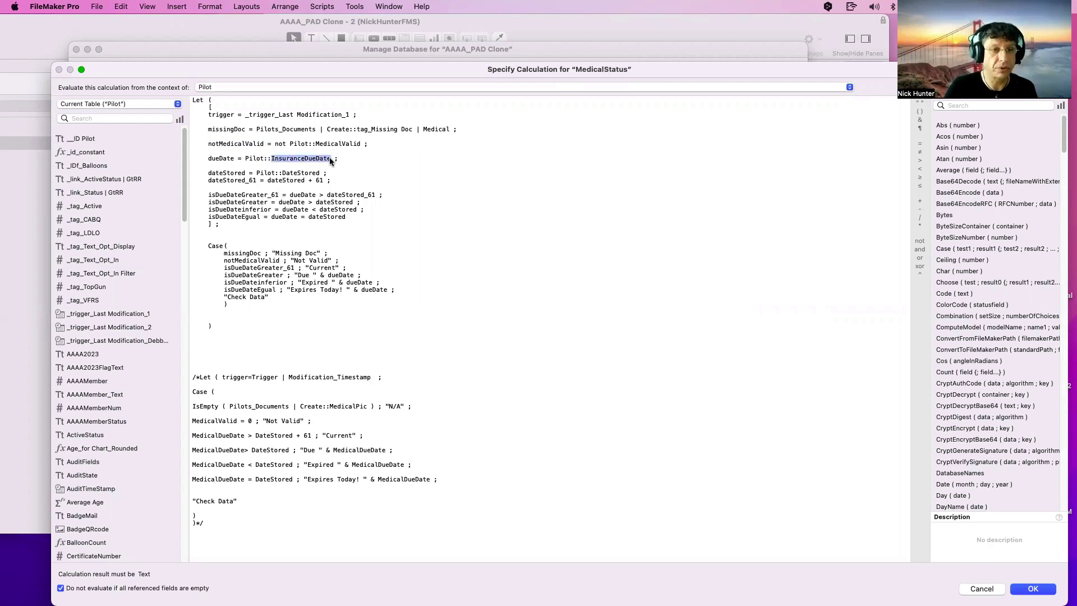
{"action": "key", "text": "super+v"}
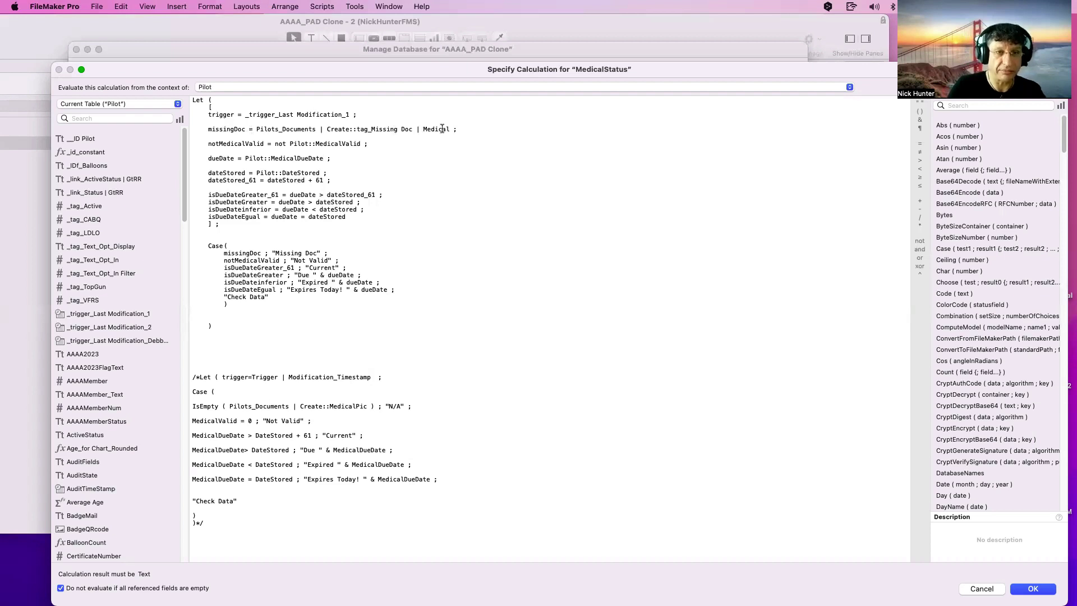
Review the missingDoc, notMedicalValid and dueDate definitions and the Case block that uses them.
{"action": "left_click_drag", "start_coordinate": [458, 129], "coordinate": [247, 129]}
{"action": "left_click_drag", "start_coordinate": [367, 144], "coordinate": [254, 144]}
{"action": "left_click_drag", "start_coordinate": [327, 158], "coordinate": [270, 158]}
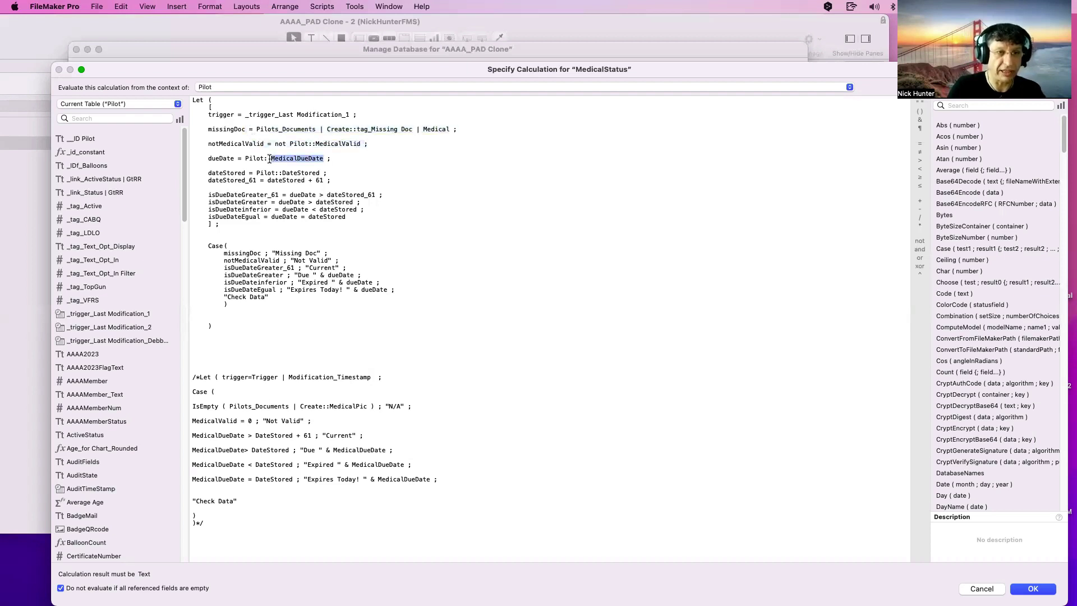
{"action": "double_click", "coordinate": [225, 143]}
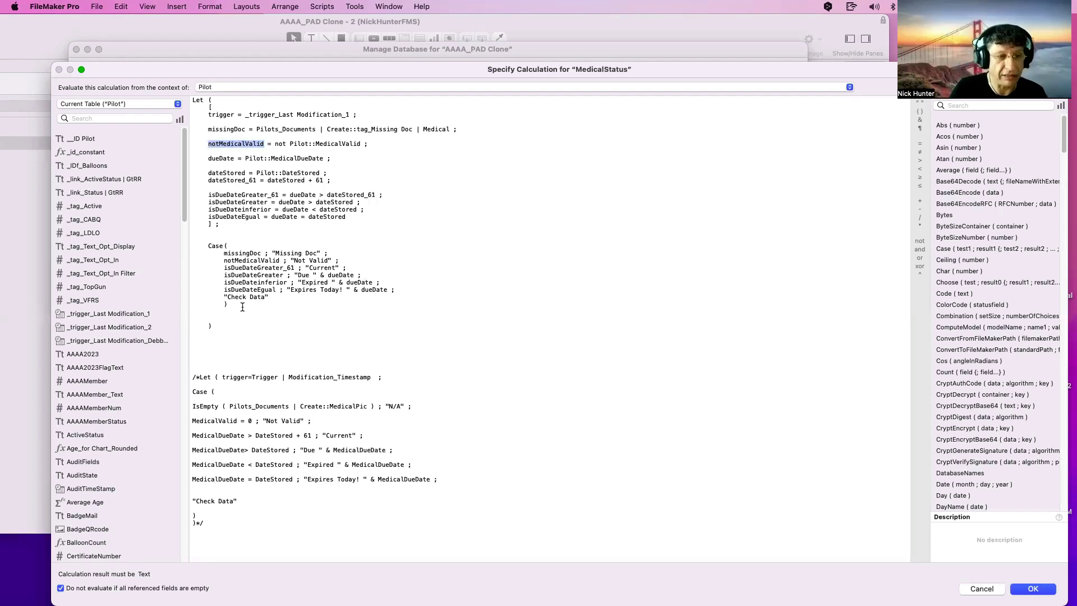
{"action": "left_click_drag", "start_coordinate": [243, 305], "coordinate": [186, 247]}
{"action": "left_click", "coordinate": [249, 262]}
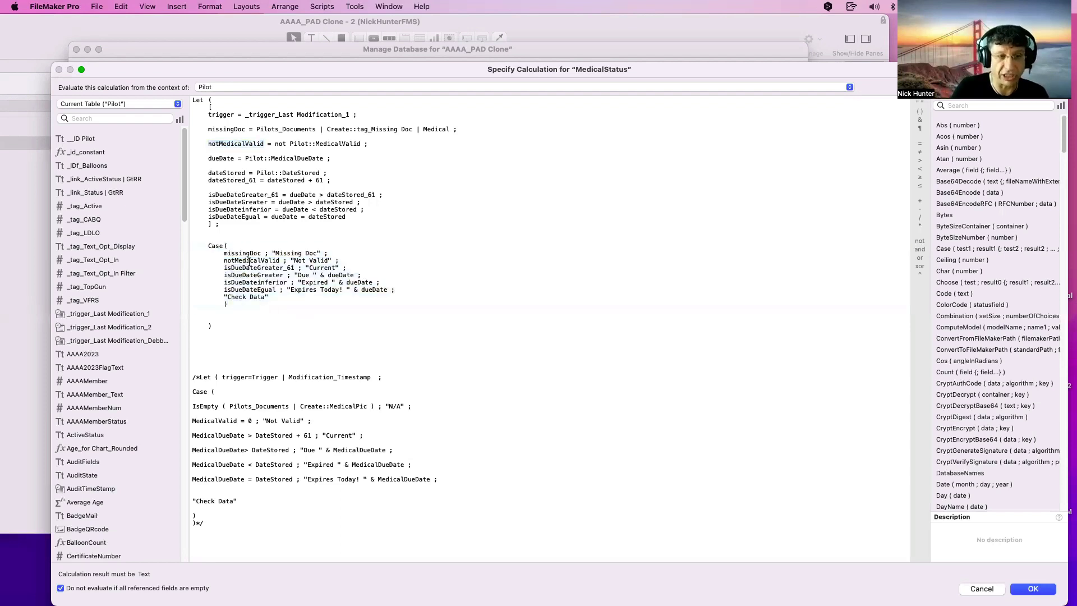
{"action": "double_click", "coordinate": [248, 262]}
{"action": "left_click_drag", "start_coordinate": [234, 307], "coordinate": [191, 245]}
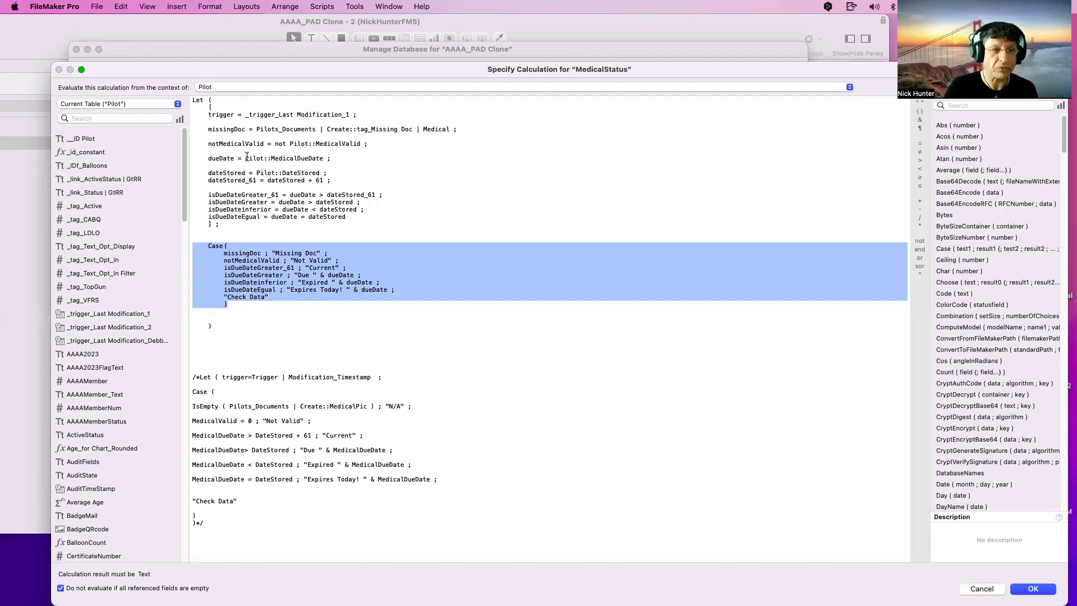
{"action": "left_click", "coordinate": [264, 157]}
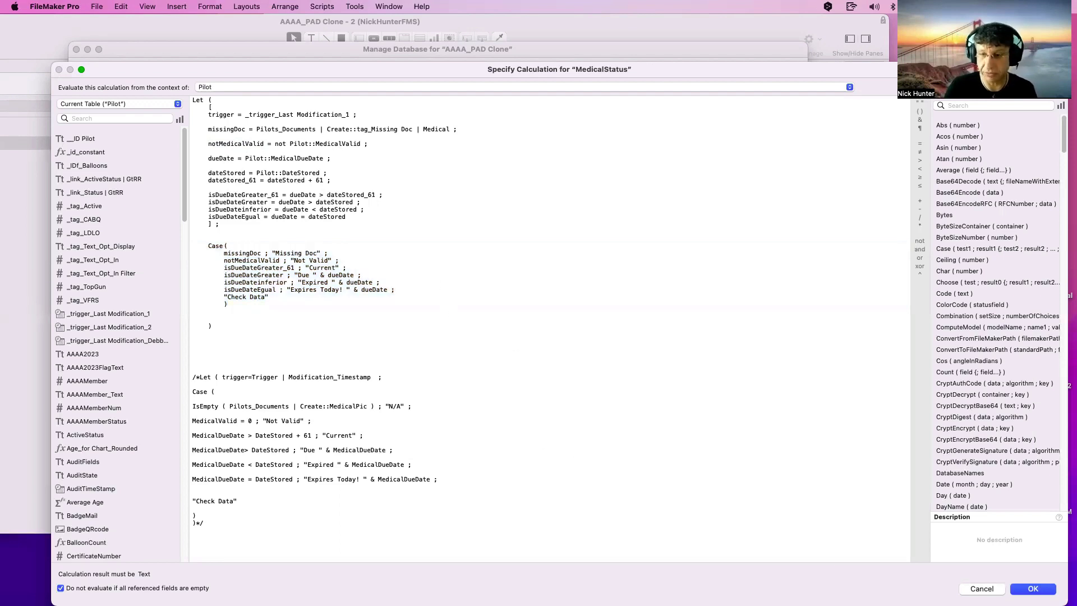
Save the MedicalStatus calculation and its field options.
{"action": "left_click", "coordinate": [1033, 589]}
{"action": "left_click", "coordinate": [521, 359]}
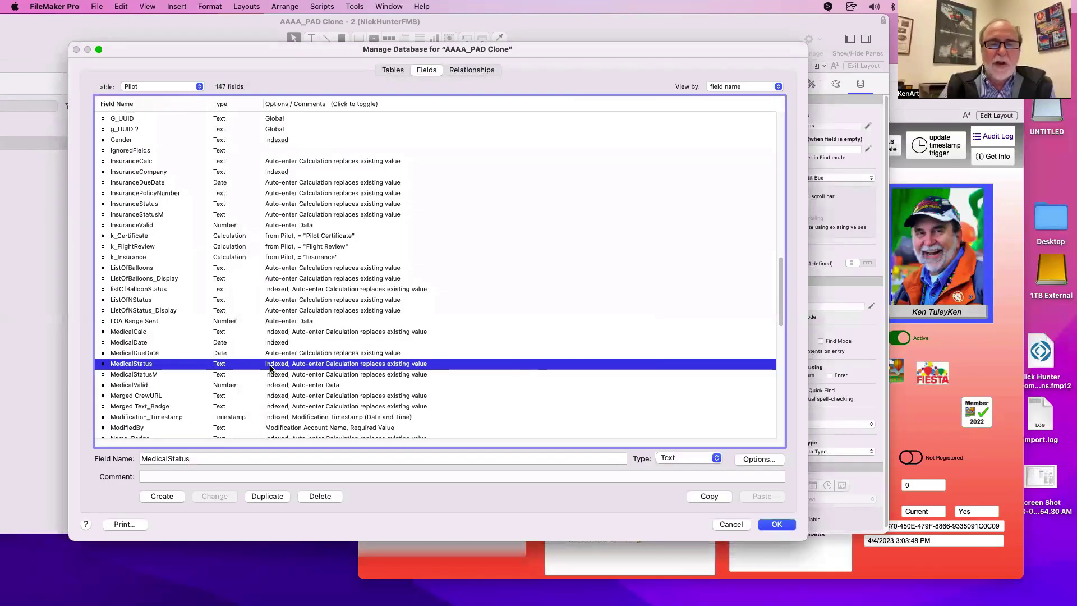
In the MedicalStatus calculation, change the missingDoc result in the Case block to "N/A" and save the calculation and field options.
{"action": "double_click", "coordinate": [271, 369]}
{"action": "left_click", "coordinate": [403, 283]}
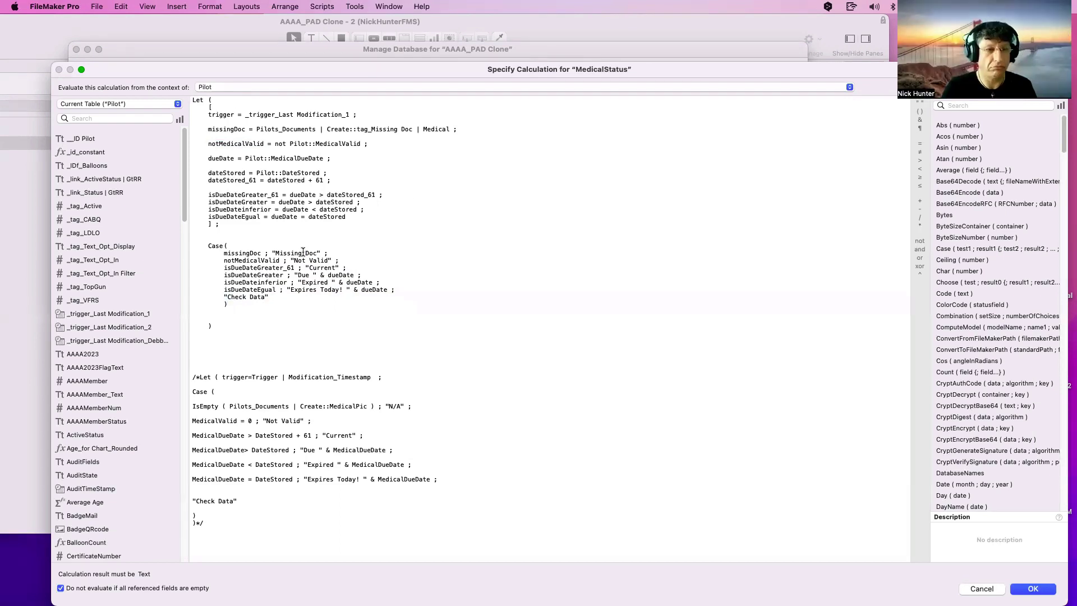
{"action": "left_click_drag", "start_coordinate": [318, 253], "coordinate": [276, 253]}
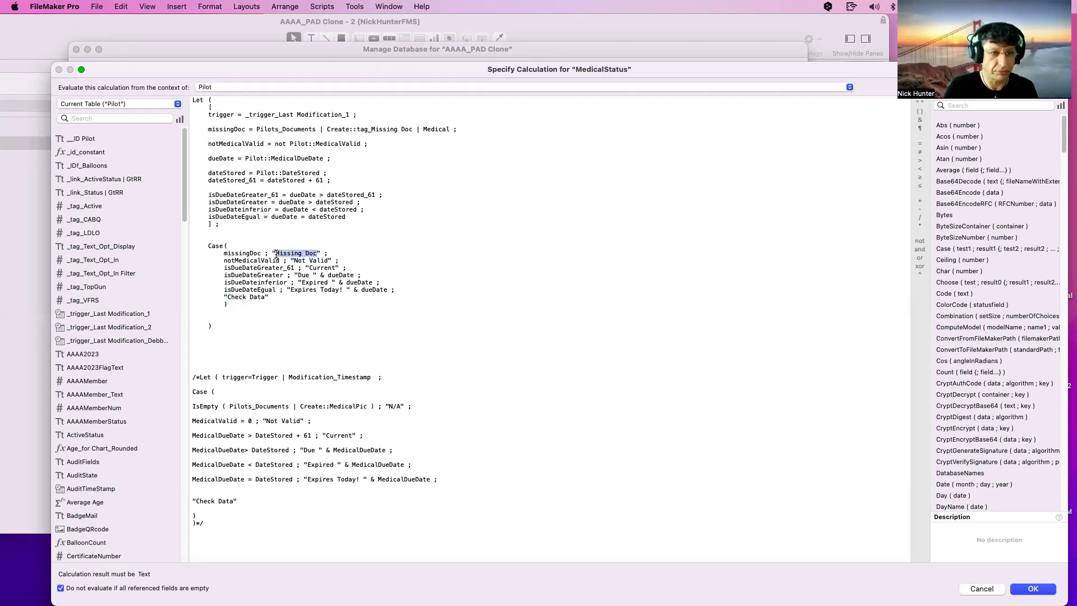
{"action": "type", "text": "N/A"}
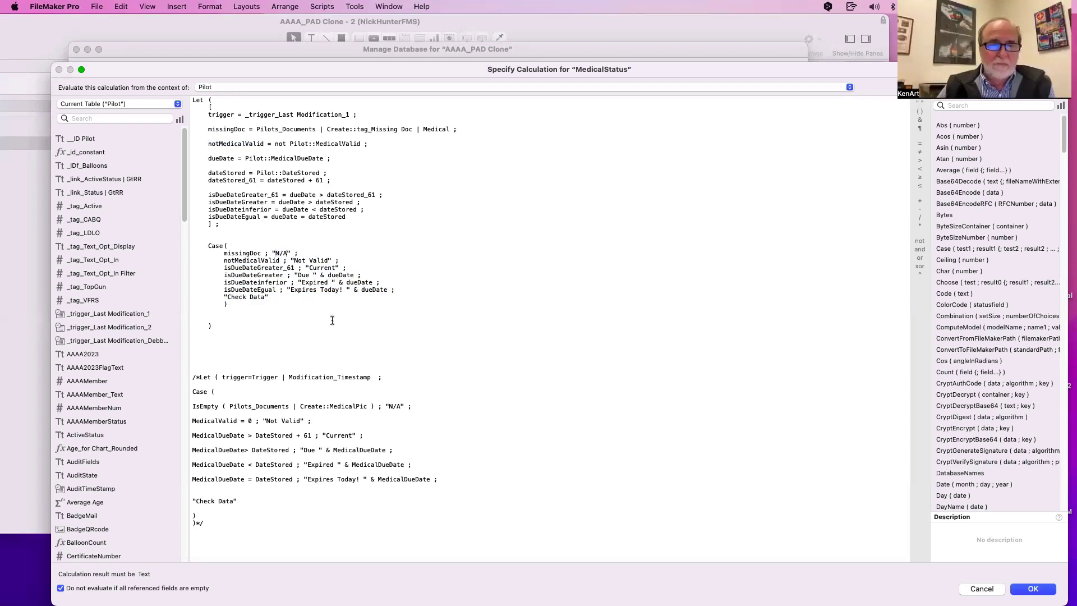
{"action": "double_click", "coordinate": [245, 254]}
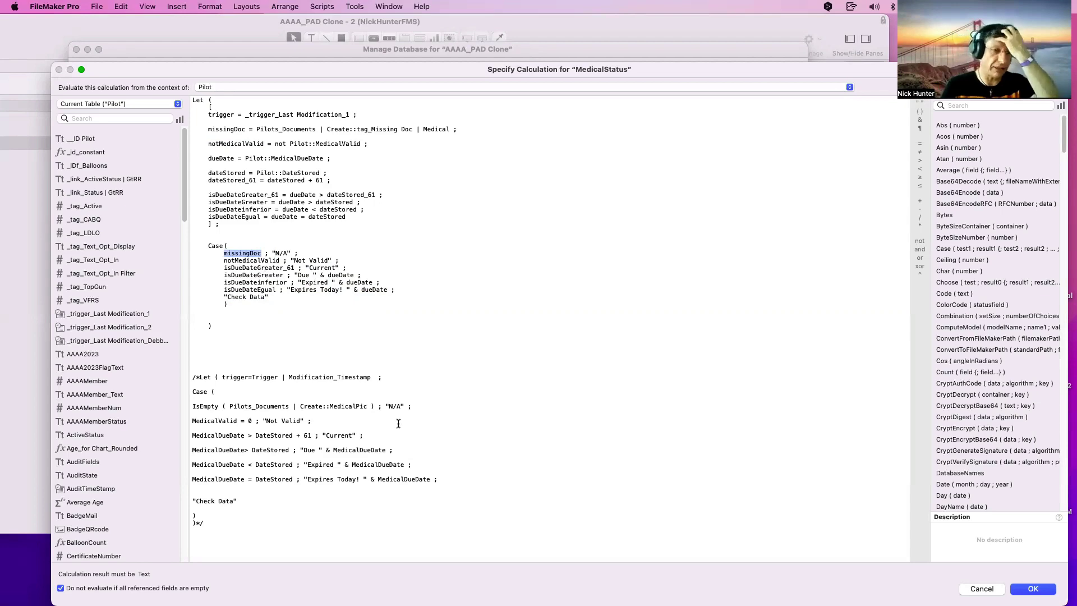
{"action": "left_click", "coordinate": [1040, 590]}
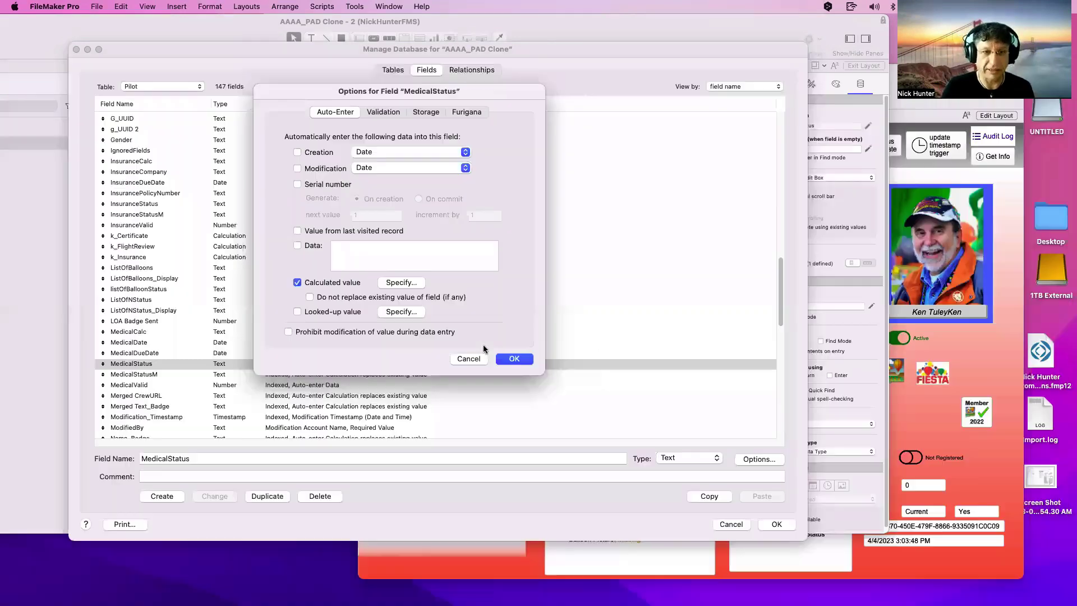
{"action": "left_click", "coordinate": [513, 358]}
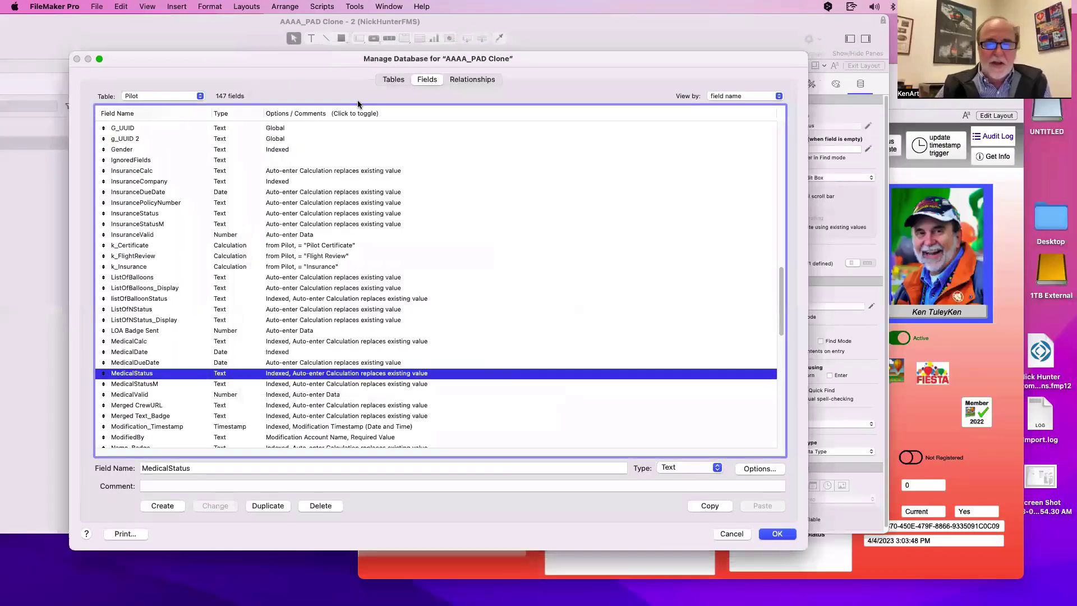
Check the medical status on the original pilot dashboard and look through the Pilot table's field list.
{"action": "left_click_drag", "start_coordinate": [357, 61], "coordinate": [418, 365]}
{"action": "left_click_drag", "start_coordinate": [530, 52], "coordinate": [403, 385]}
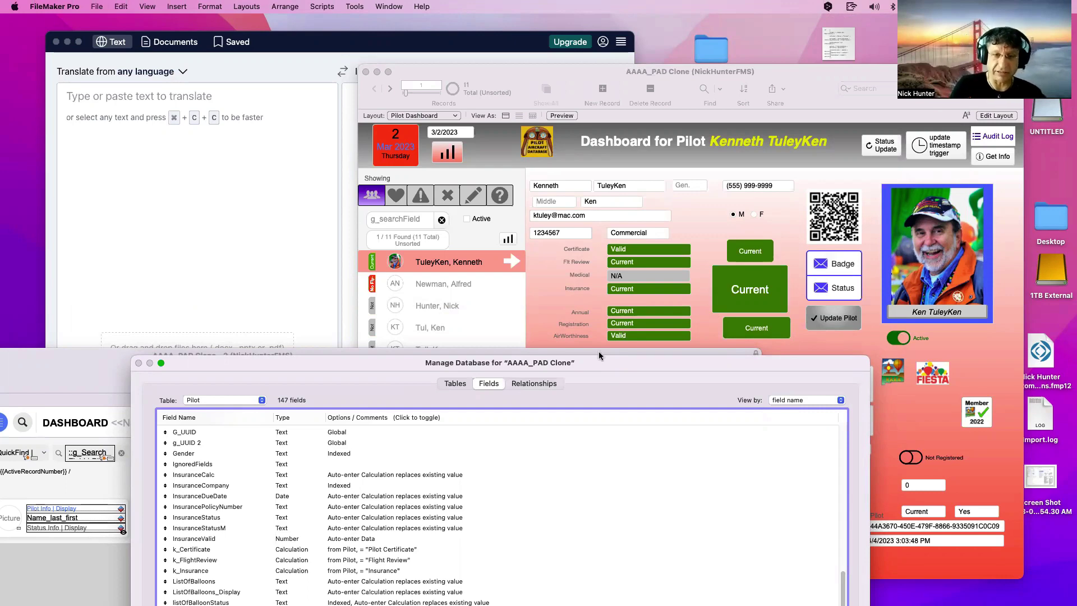
{"action": "left_click_drag", "start_coordinate": [584, 365], "coordinate": [630, 184]}
{"action": "left_click", "coordinate": [483, 370]}
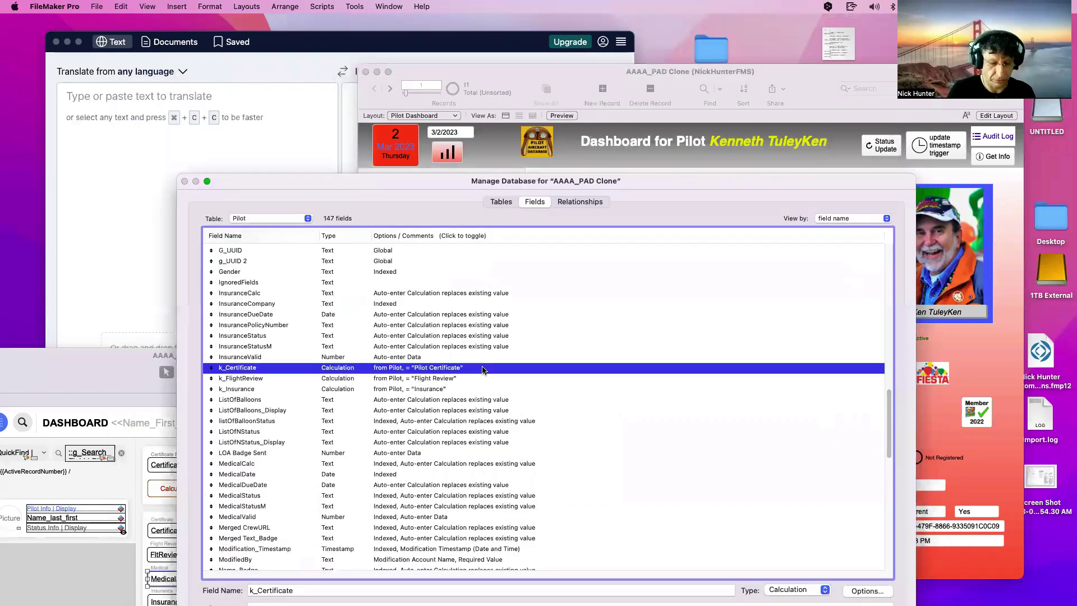
{"action": "key", "text": "a"}
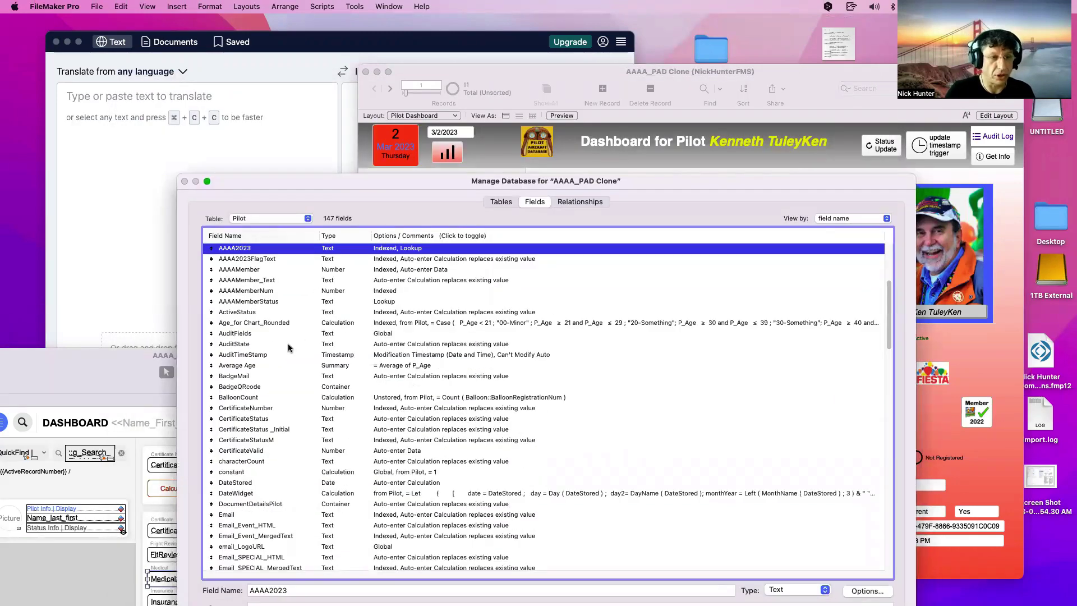
{"action": "scroll", "coordinate": [292, 427], "scroll_direction": "down", "scroll_amount": 2}
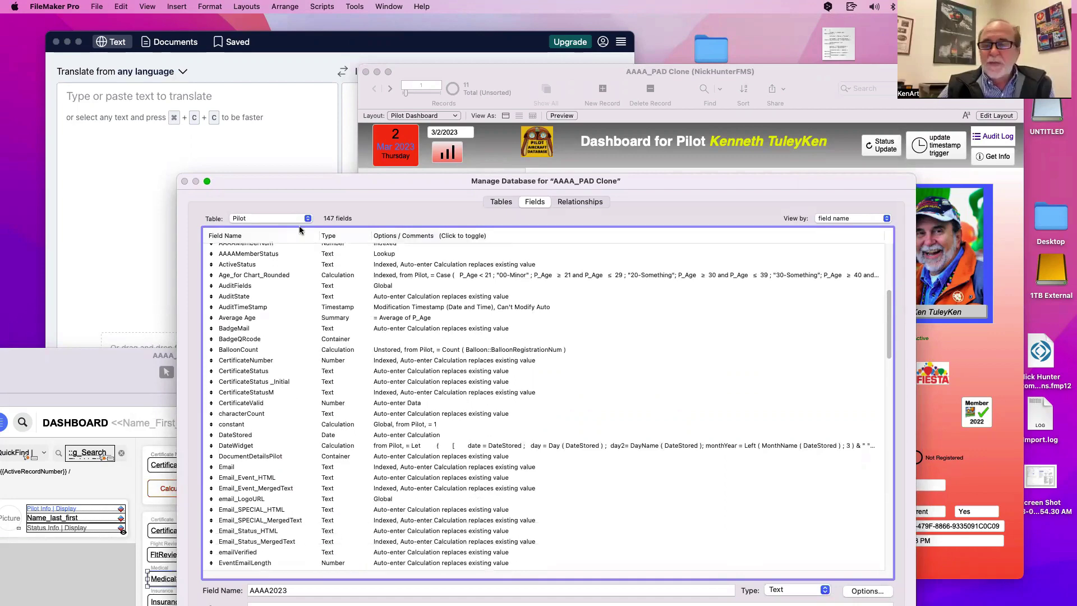
{"action": "left_click_drag", "start_coordinate": [389, 182], "coordinate": [304, 77]}
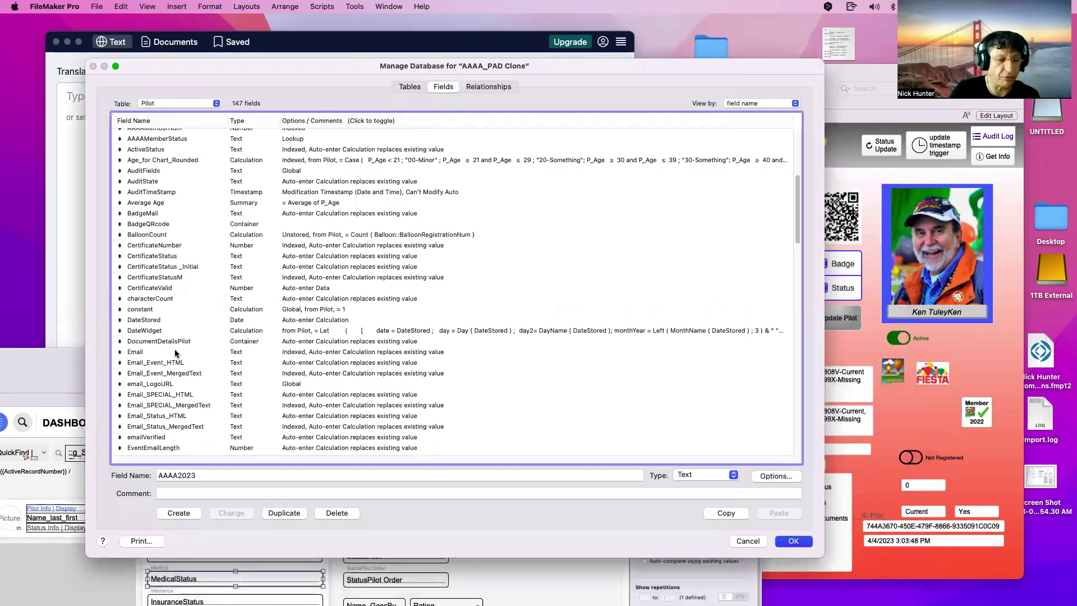
Save the database definition changes and return the rebuilt dashboard layout to Browse mode.
{"action": "key", "text": "Return"}
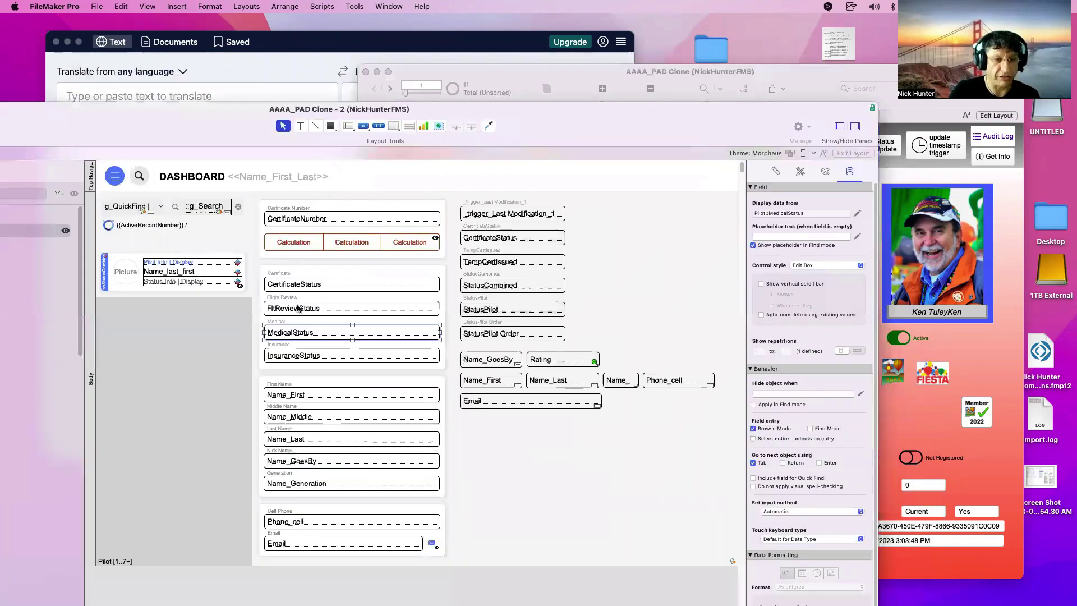
{"action": "left_click", "coordinate": [297, 357]}
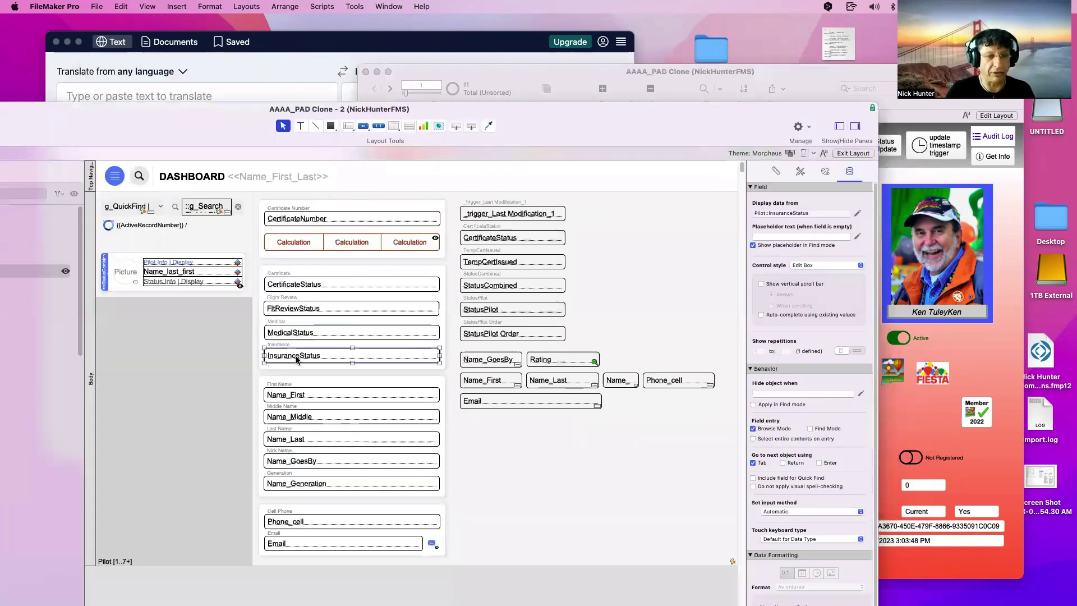
{"action": "key", "text": "super+b"}
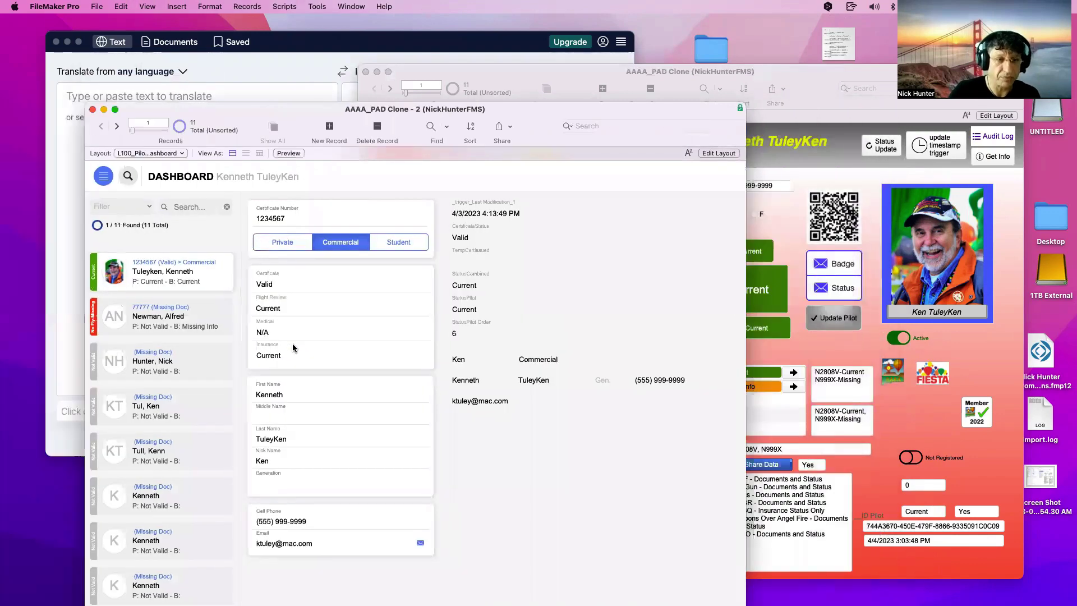
Open the Pilots_Documents | Create layout in a separate window beside the dashboard and examine its document containers and tag fields.
{"action": "key", "text": "super+shift+l"}
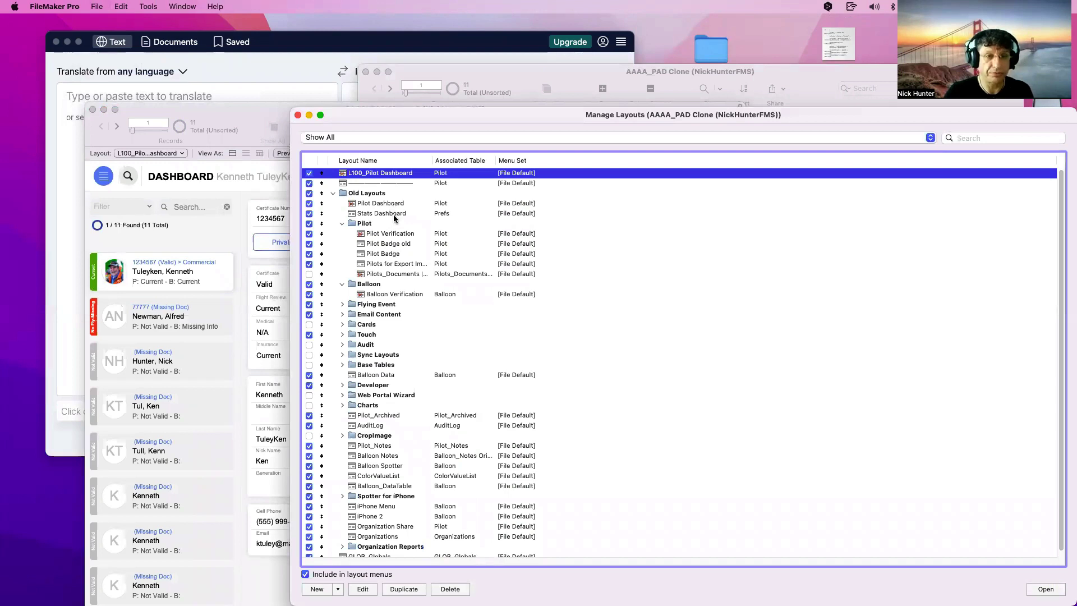
{"action": "left_click", "coordinate": [409, 273]}
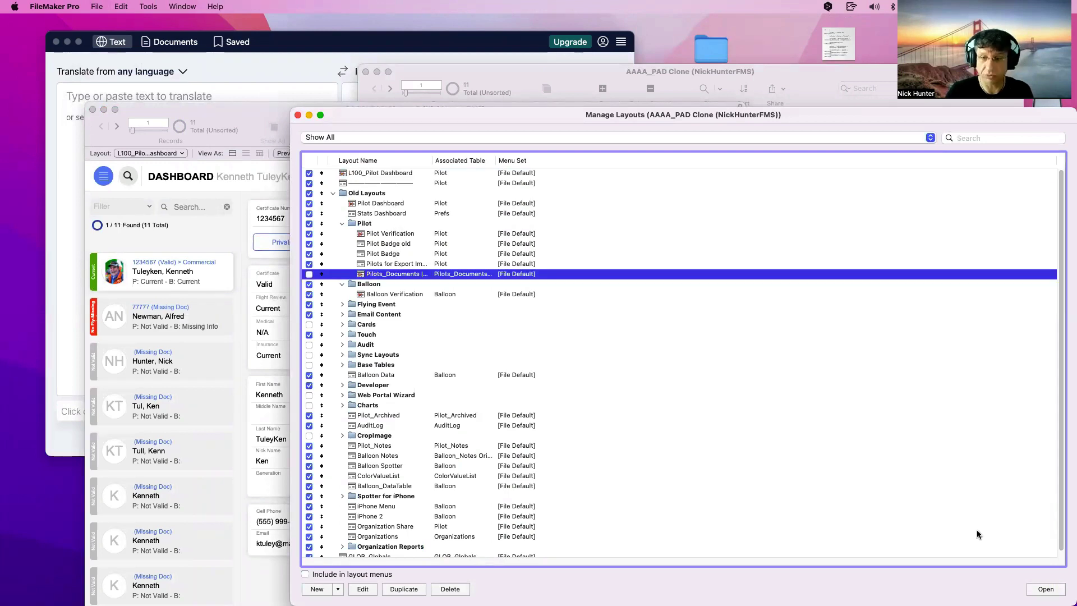
{"action": "left_click", "coordinate": [1045, 589]}
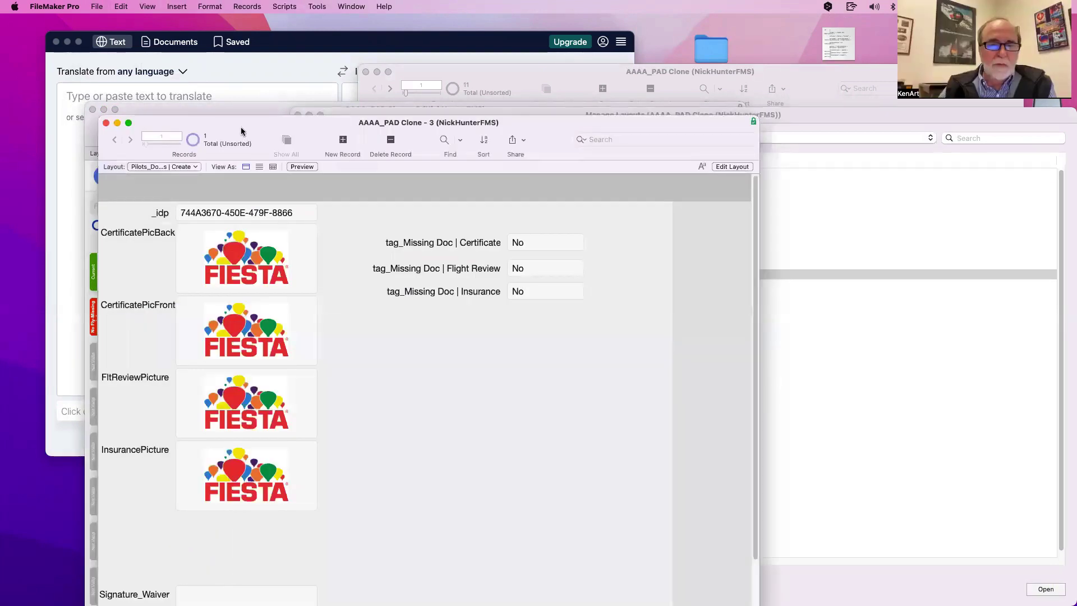
{"action": "mouse_move", "coordinate": [269, 112]}
{"action": "left_mouse_down"}
{"action": "mouse_move", "coordinate": [311, 122]}
{"action": "mouse_move", "coordinate": [419, 285]}
{"action": "mouse_move", "coordinate": [509, 267]}
{"action": "mouse_move", "coordinate": [597, 99]}
{"action": "left_mouse_up"}
{"action": "scroll", "coordinate": [600, 341], "scroll_direction": "down", "scroll_amount": 2}
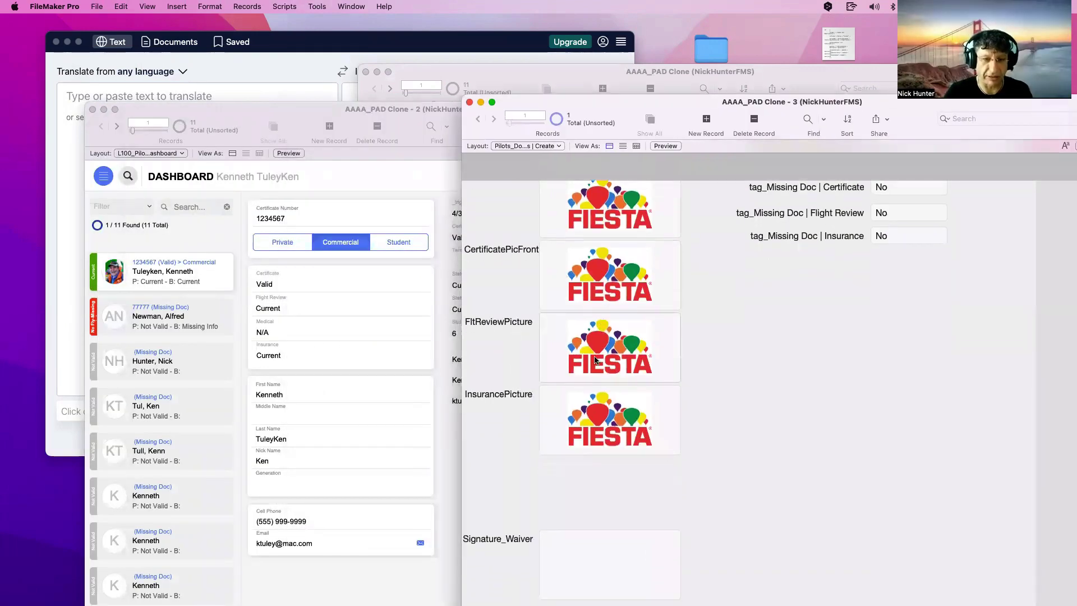
{"action": "scroll", "coordinate": [621, 464], "scroll_direction": "up", "scroll_amount": 2}
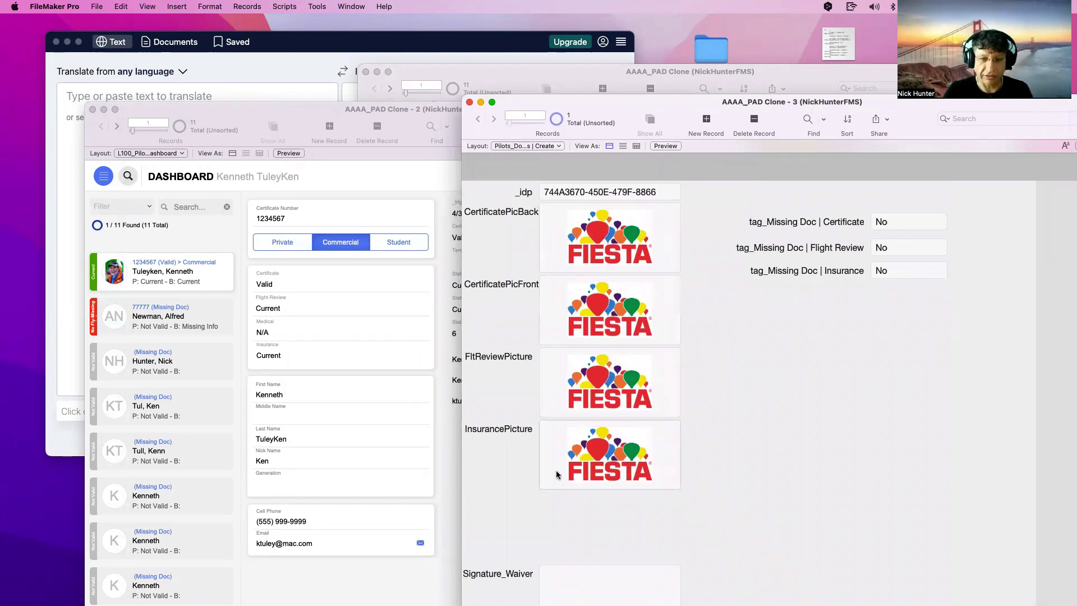
{"action": "scroll", "coordinate": [557, 474], "scroll_direction": "down", "scroll_amount": 3}
{"action": "scroll", "coordinate": [655, 435], "scroll_direction": "up", "scroll_amount": 3}
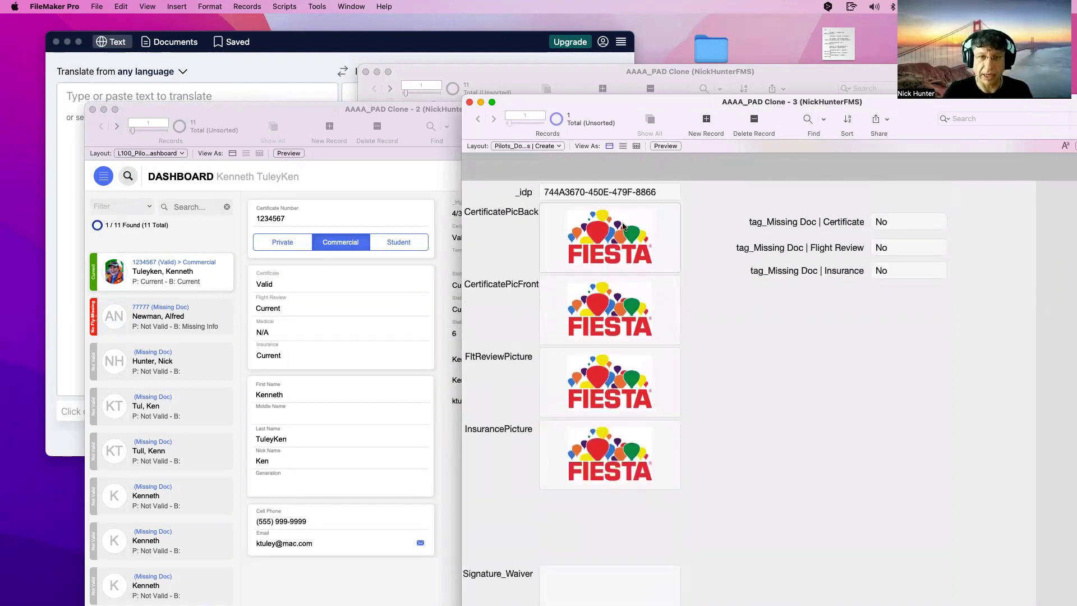
Duplicate the insurance tag field below itself in Layout mode and assign it to tag_Missing Doc | Medical with a label.
{"action": "key", "text": "super+l"}
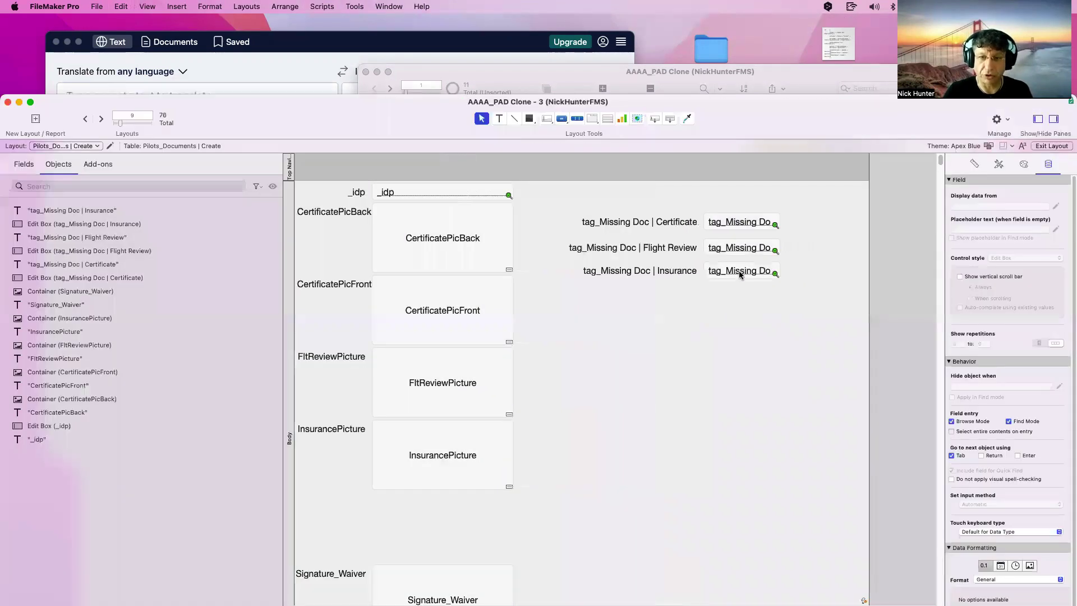
{"action": "left_click", "coordinate": [739, 270]}
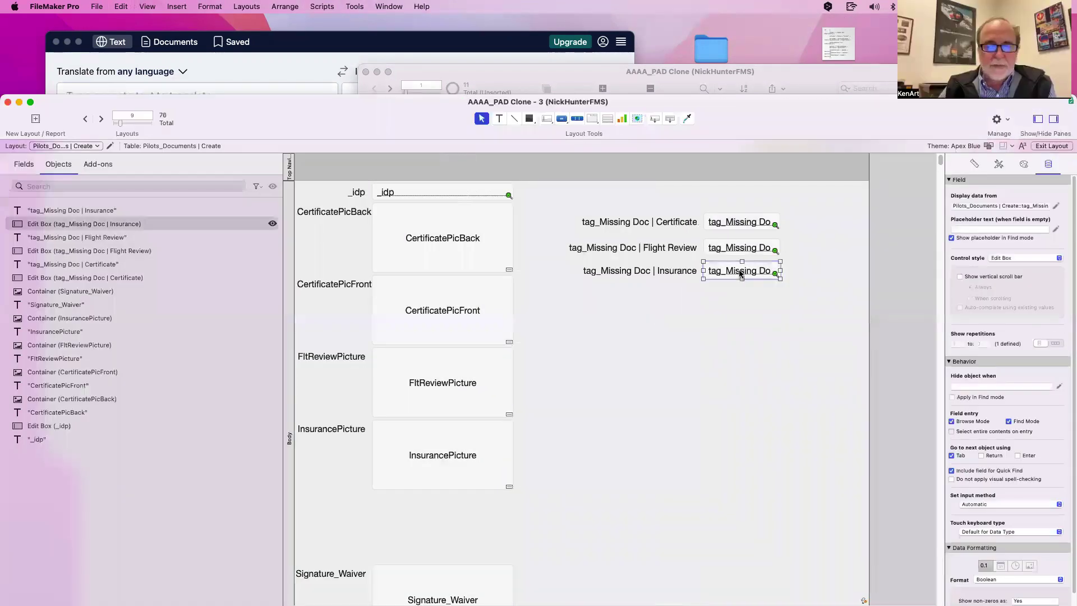
{"action": "left_click_drag", "start_coordinate": [739, 270], "coordinate": [741, 292]}
{"action": "double_click", "coordinate": [741, 292]}
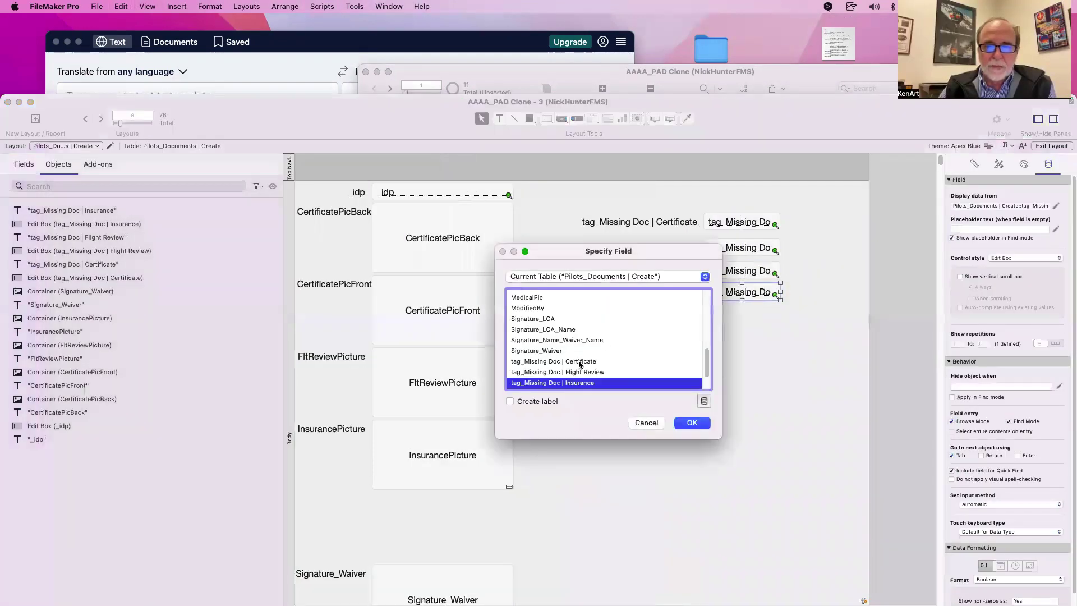
{"action": "left_click", "coordinate": [581, 362]}
{"action": "left_click", "coordinate": [579, 372]}
{"action": "left_click", "coordinate": [692, 422]}
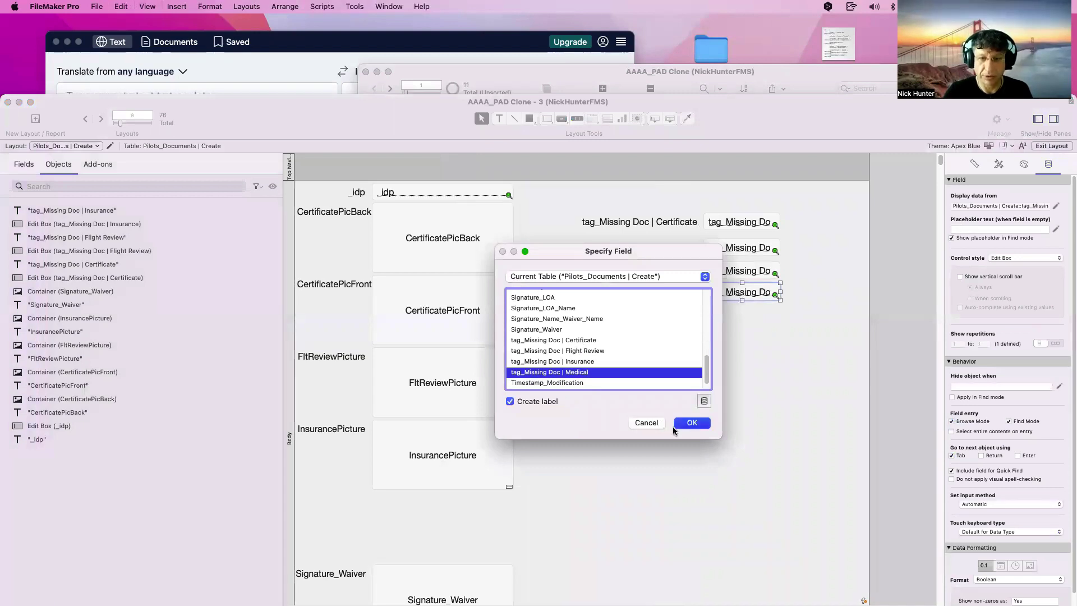
Move the Signature_Waiver container and its label down to widen the gap below InsurancePicture.
{"action": "scroll", "coordinate": [541, 351], "scroll_direction": "down", "scroll_amount": 5}
{"action": "left_click_drag", "start_coordinate": [621, 500], "coordinate": [335, 385]}
{"action": "left_click_drag", "start_coordinate": [422, 416], "coordinate": [428, 450]}
Duplicate the InsurancePicture container, assign the copy to MedicalPic with a label, and align both directly beneath the original.
{"action": "left_click", "coordinate": [439, 281]}
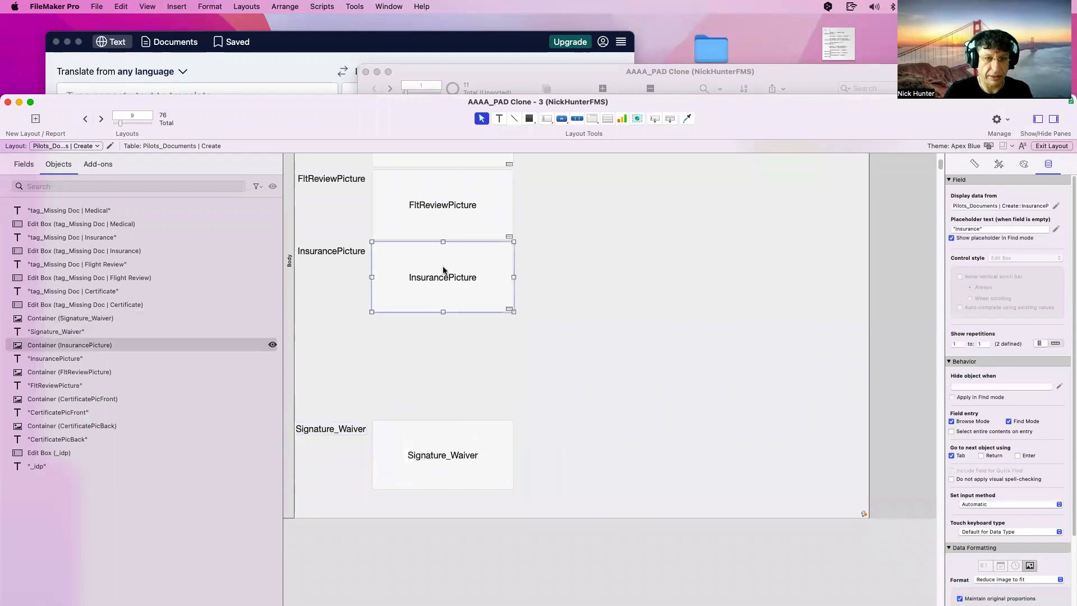
{"action": "left_click_drag", "start_coordinate": [443, 269], "coordinate": [451, 330]}
{"action": "scroll", "coordinate": [546, 378], "scroll_direction": "down", "scroll_amount": 2}
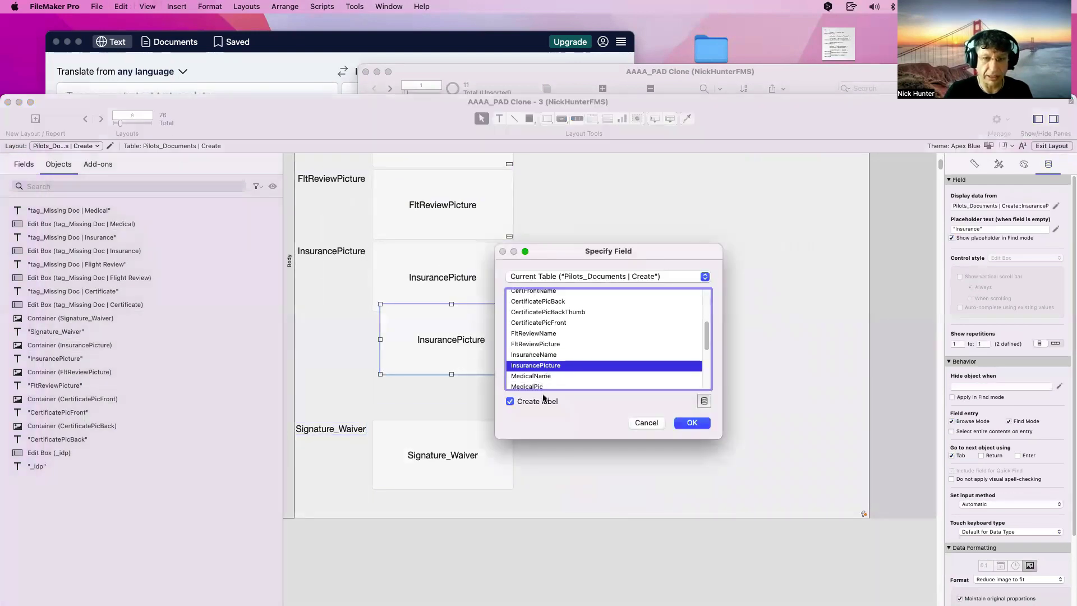
{"action": "scroll", "coordinate": [555, 377], "scroll_direction": "down", "scroll_amount": 2}
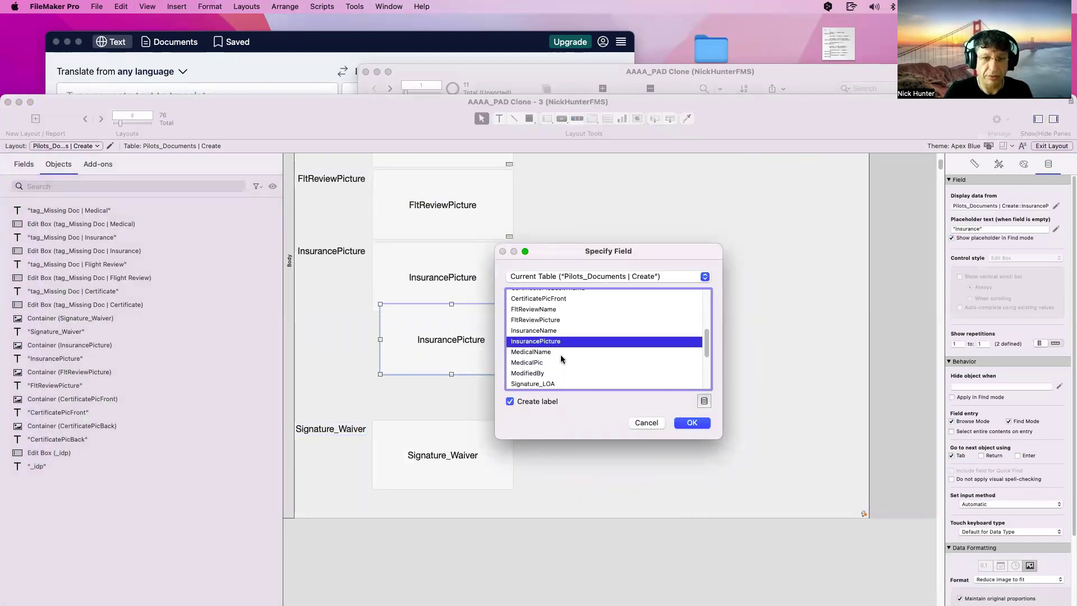
{"action": "scroll", "coordinate": [562, 359], "scroll_direction": "down", "scroll_amount": 2}
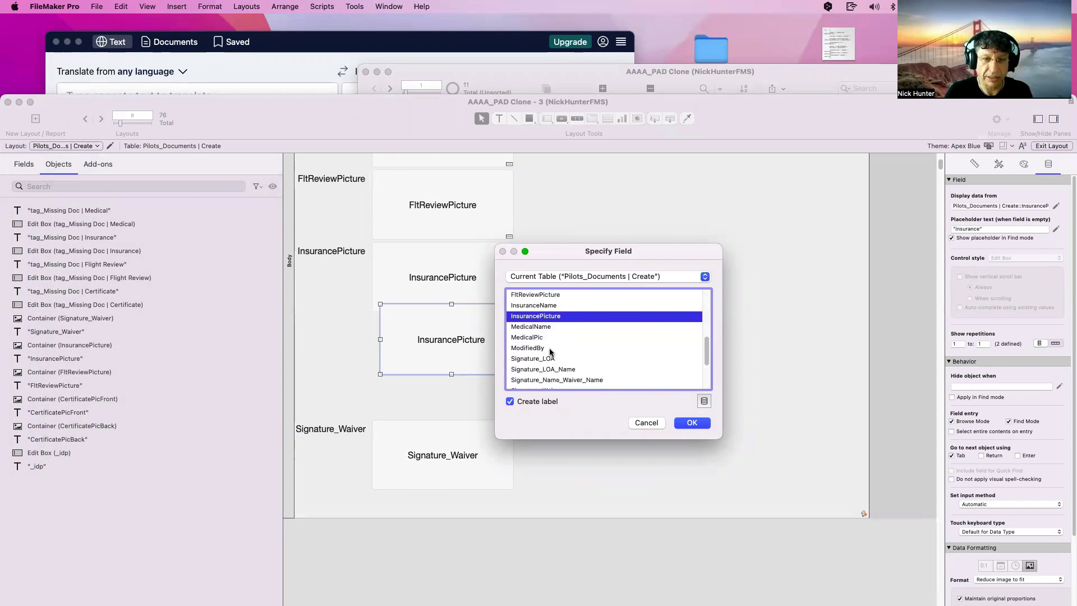
{"action": "double_click", "coordinate": [551, 337]}
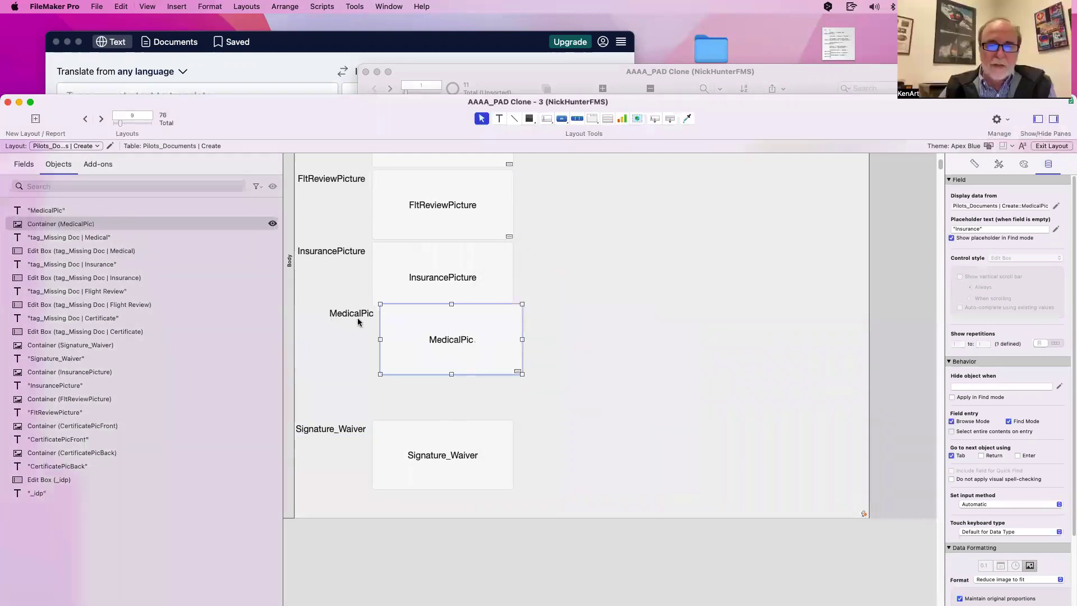
{"action": "left_click", "coordinate": [359, 313], "text": "shift"}
{"action": "mouse_move", "coordinate": [428, 334]}
{"action": "left_mouse_down"}
{"action": "mouse_move", "coordinate": [419, 354]}
{"action": "mouse_move", "coordinate": [421, 341]}
{"action": "left_mouse_up"}
{"action": "left_click", "coordinate": [624, 375]}
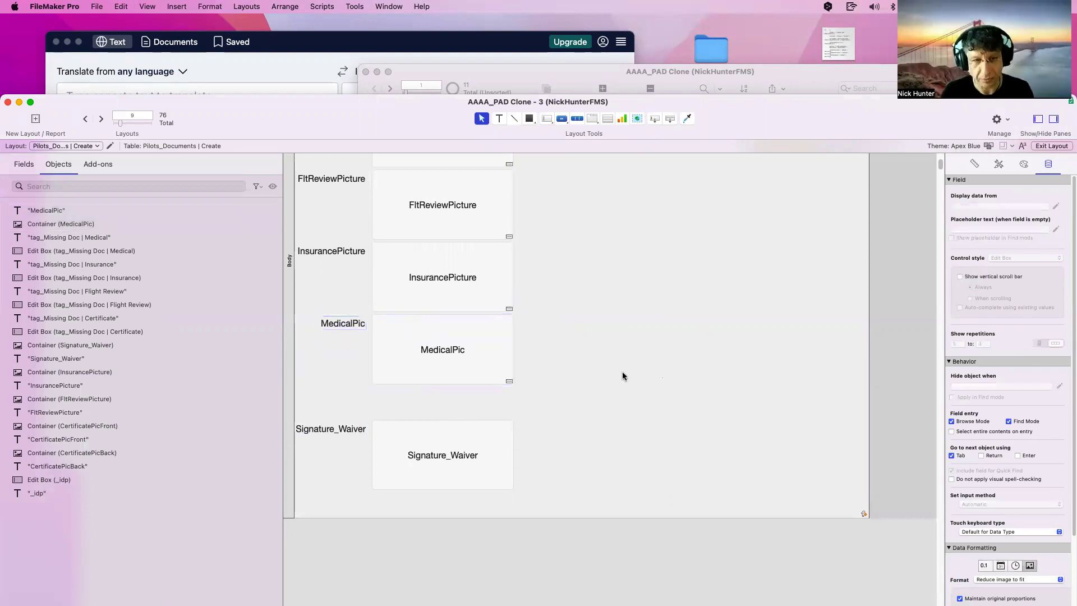
Test the medical tag in Browse mode by copying the InsurancePicture image into MedicalPic, committing it, and deleting the image again.
{"action": "key", "text": "super+b"}
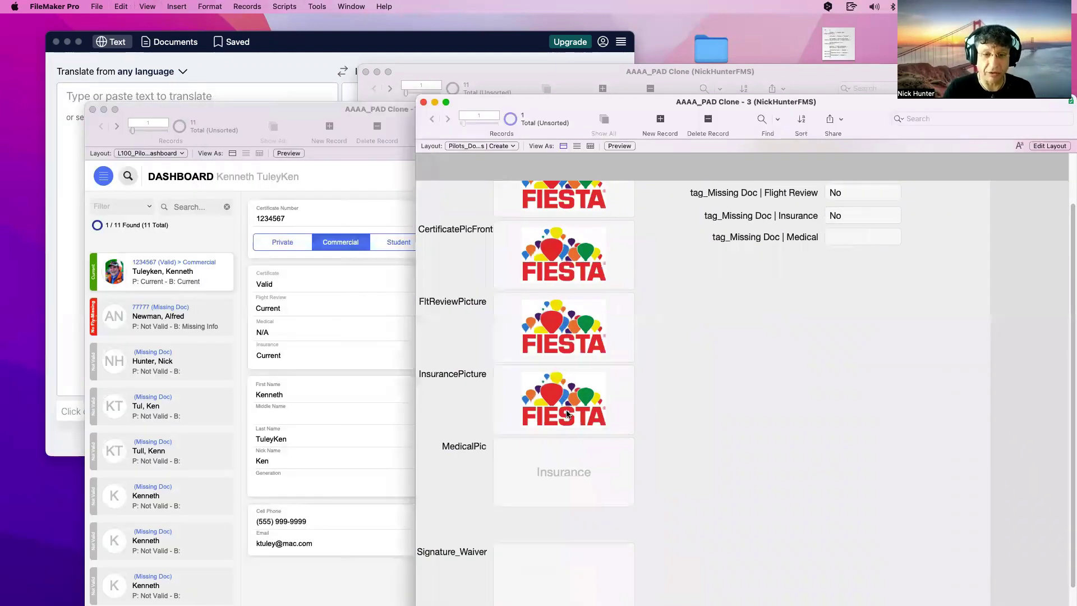
{"action": "left_click", "coordinate": [567, 414]}
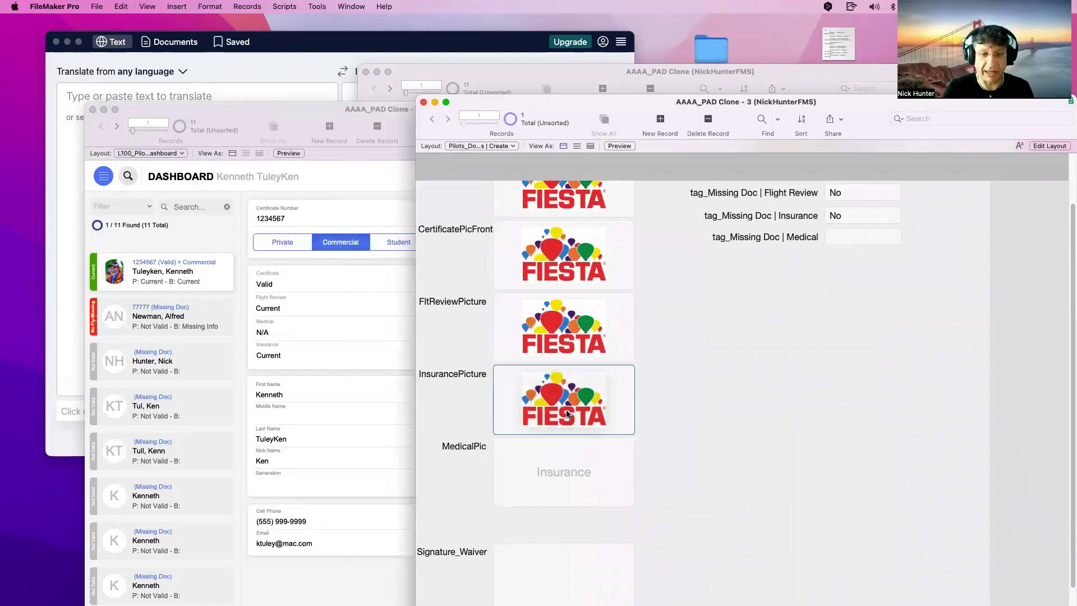
{"action": "left_click", "coordinate": [564, 475]}
{"action": "key", "text": "super+v"}
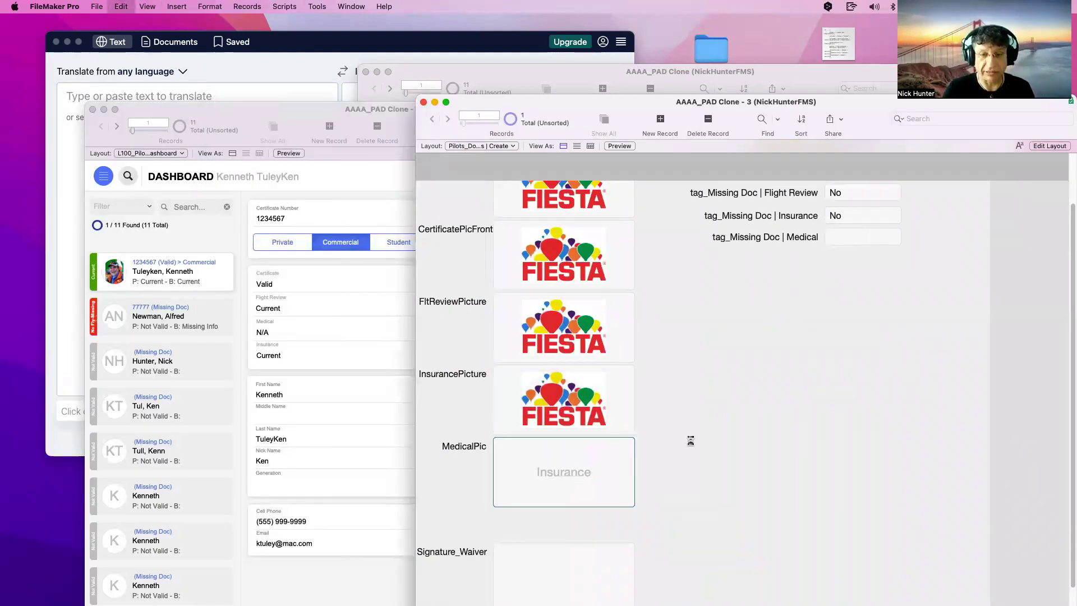
{"action": "left_click", "coordinate": [685, 440]}
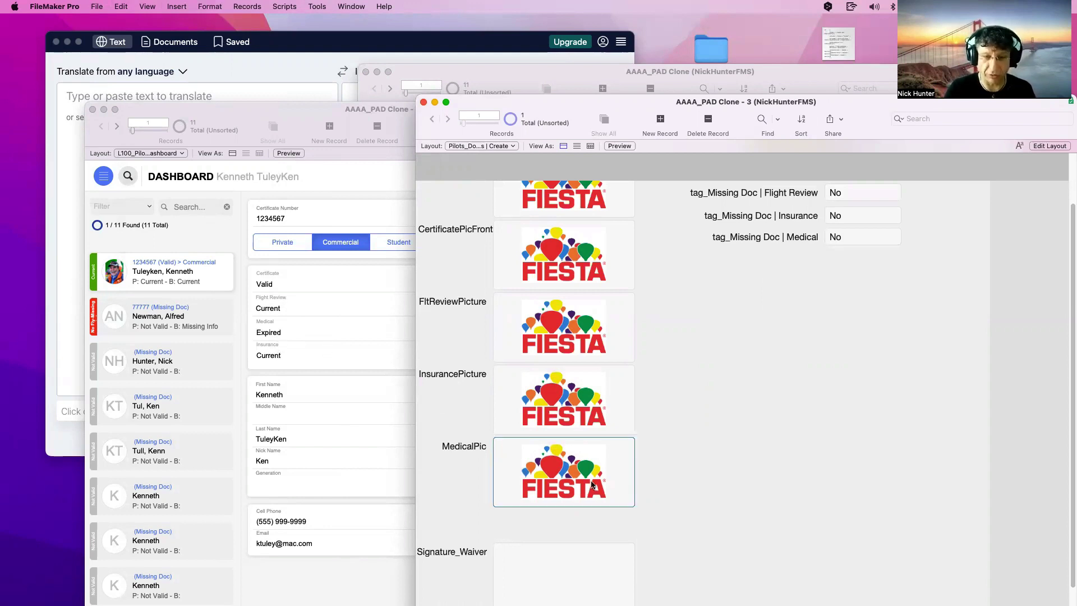
{"action": "key", "text": "Delete"}
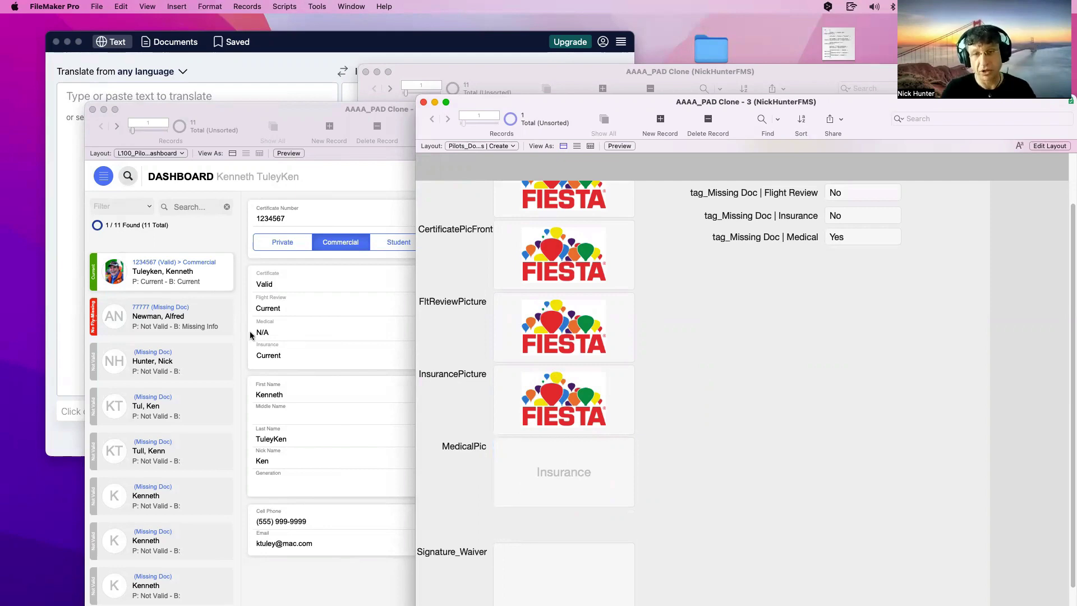
Inspect the OnRecordCommit trigger script of the documents layout, checking its Set Field step, and leave everything uncommitted.
{"action": "key", "text": "super+l"}
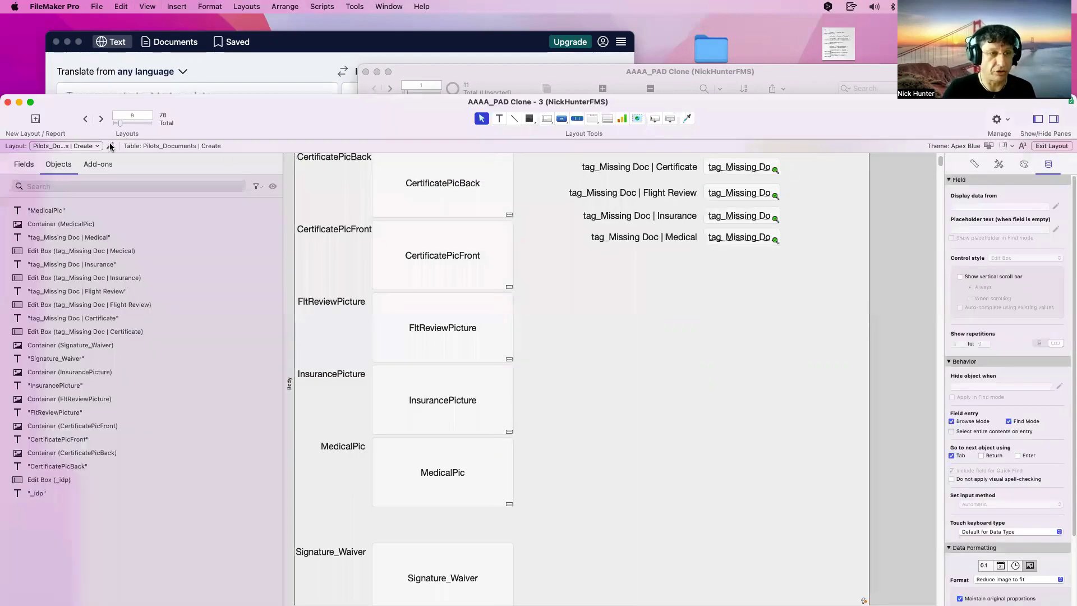
{"action": "left_click", "coordinate": [110, 146]}
{"action": "left_click", "coordinate": [673, 209]}
{"action": "left_click", "coordinate": [542, 269]}
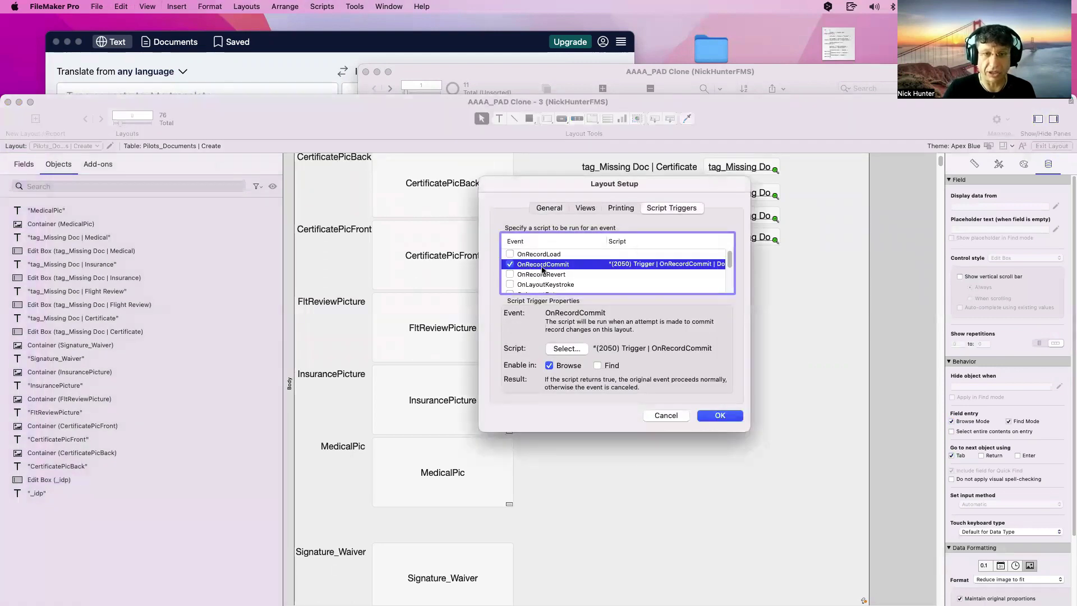
{"action": "double_click", "coordinate": [546, 270]}
{"action": "left_click", "coordinate": [510, 362]}
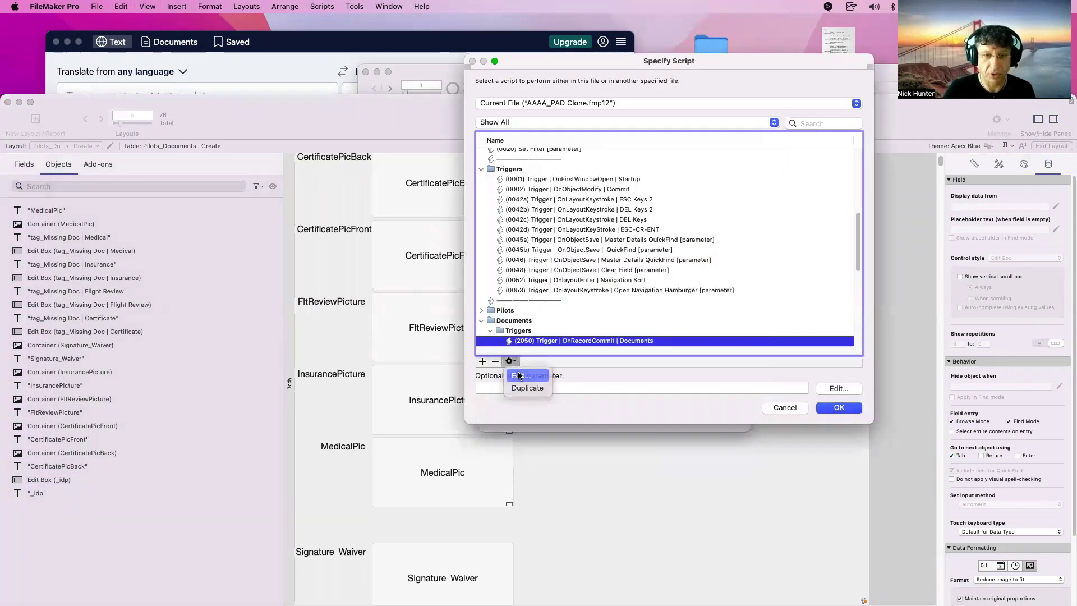
{"action": "left_click", "coordinate": [530, 376]}
{"action": "left_click", "coordinate": [219, 79]}
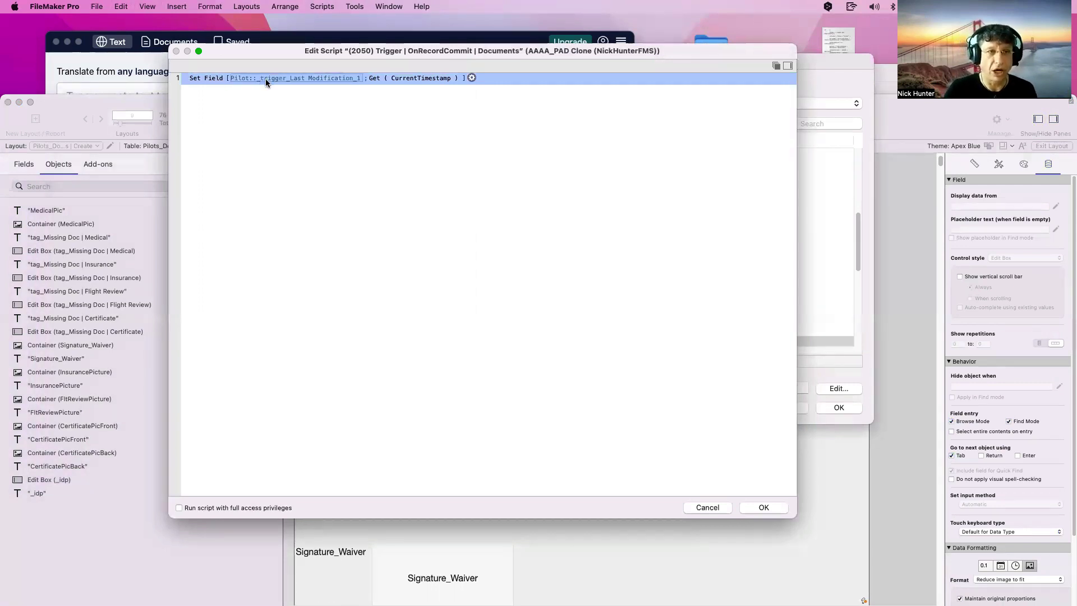
{"action": "key", "text": "Escape"}
{"action": "key", "text": "Escape"}
{"action": "key", "text": "Escape"}
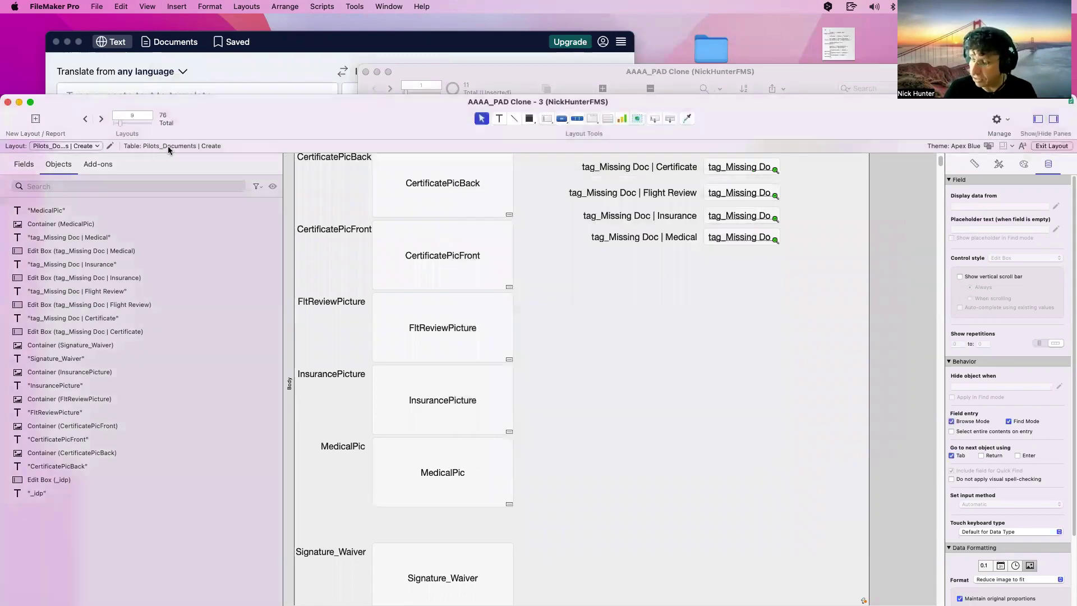
Place the documents window beside the dashboard, return it to Browse mode, paste the FIESTA image into MedicalPic and commit the record.
{"action": "mouse_move", "coordinate": [215, 124]}
{"action": "left_mouse_down"}
{"action": "mouse_move", "coordinate": [523, 170]}
{"action": "mouse_move", "coordinate": [654, 212]}
{"action": "left_mouse_up"}
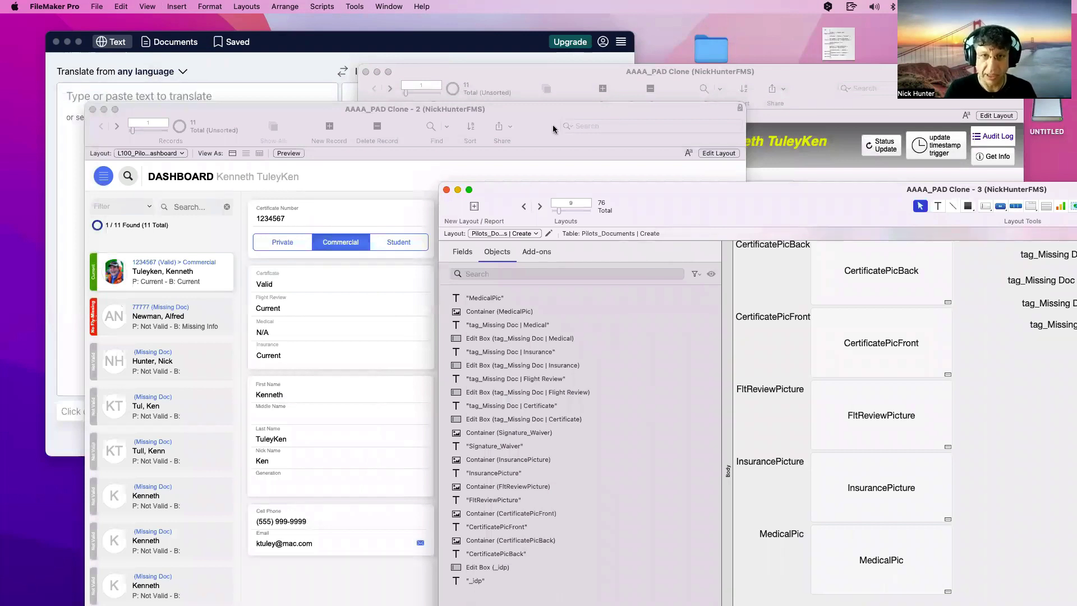
{"action": "left_click", "coordinate": [577, 161]}
{"action": "left_click", "coordinate": [493, 213]}
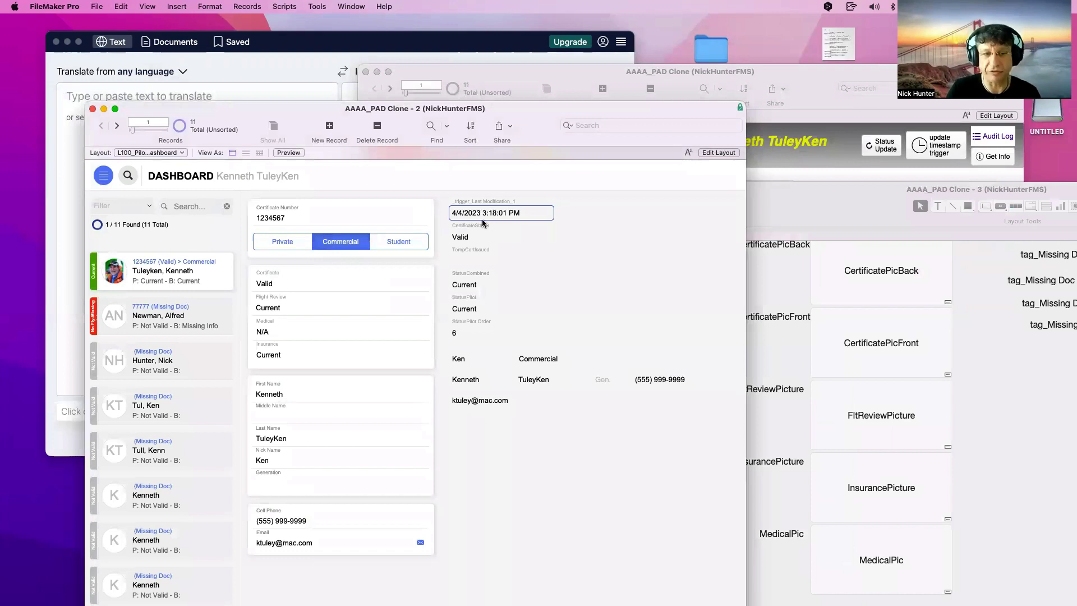
{"action": "left_click", "coordinate": [806, 362]}
{"action": "key", "text": "super+b"}
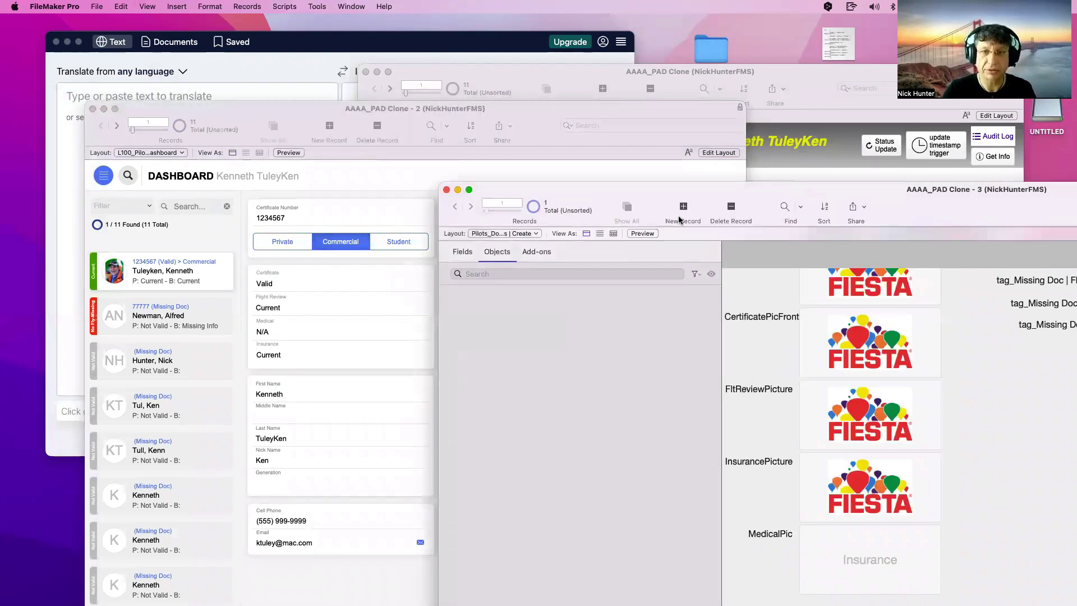
{"action": "left_click", "coordinate": [970, 493]}
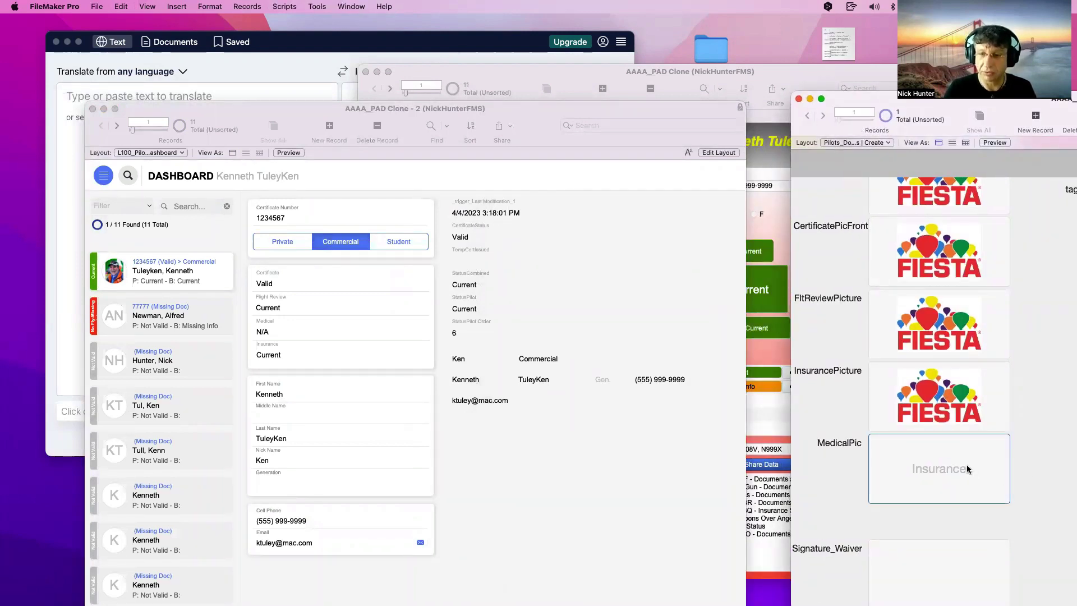
{"action": "key", "text": "super+v"}
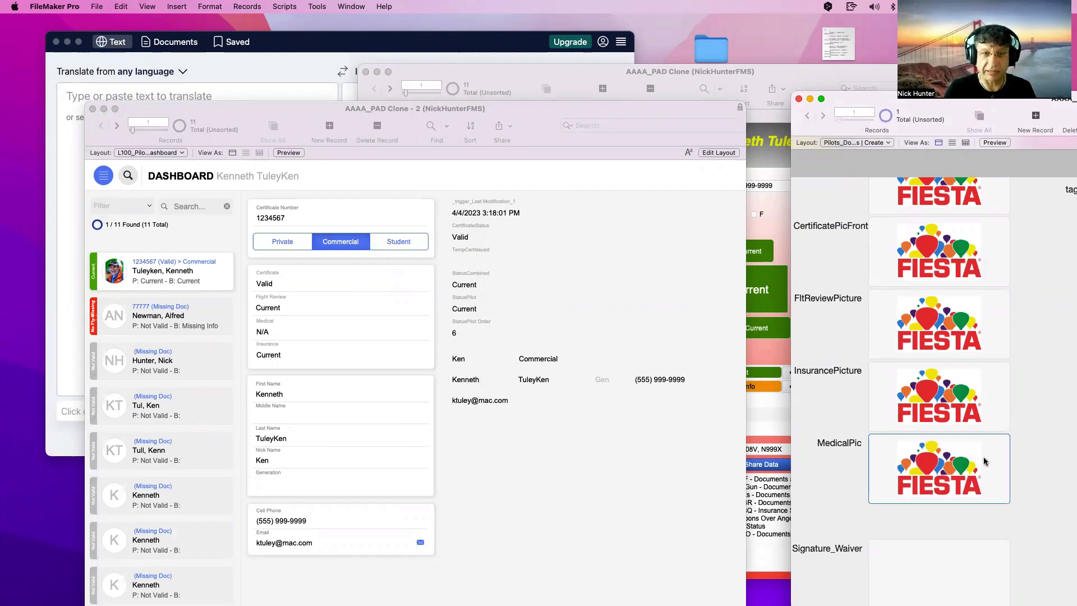
{"action": "left_click", "coordinate": [1022, 399]}
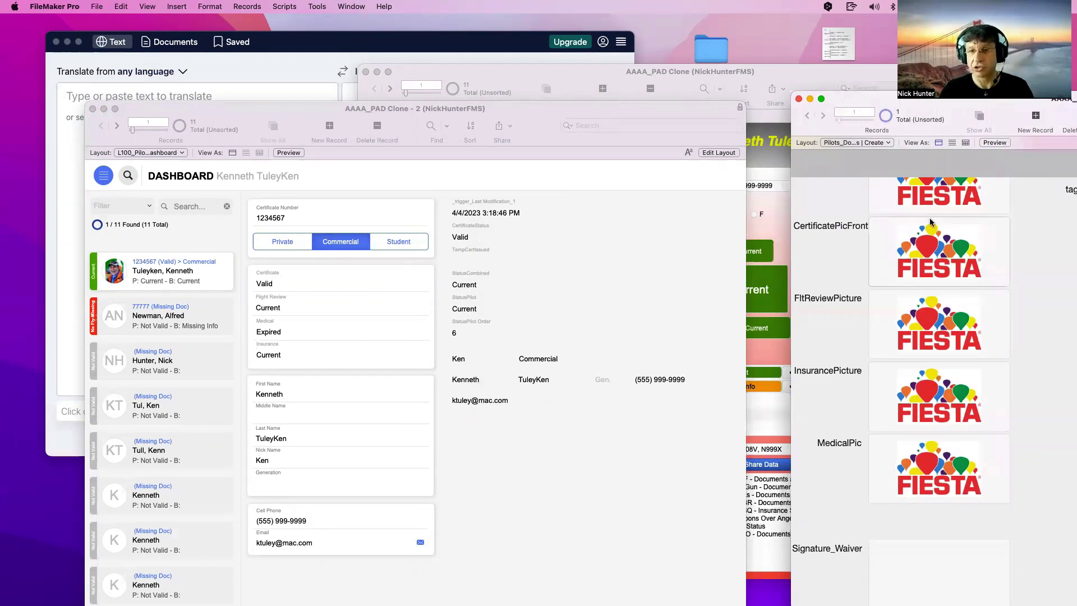
Test the missing-document statuses by deleting the CertificatePicBack, FltReviewPicture and InsurancePicture images and committing the record.
{"action": "scroll", "coordinate": [929, 185], "scroll_direction": "up", "scroll_amount": 2}
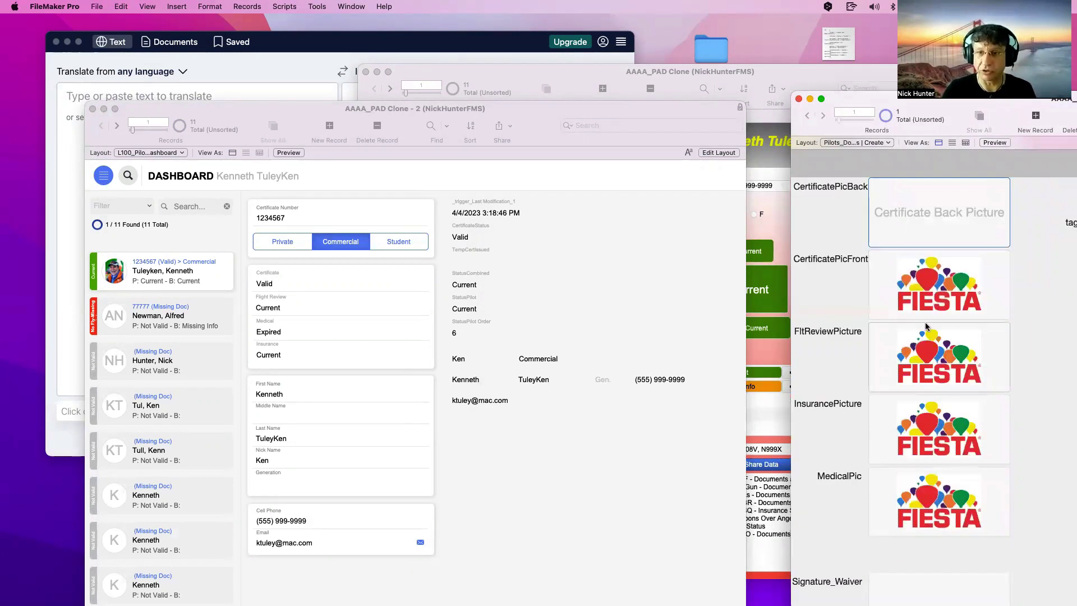
{"action": "left_click", "coordinate": [918, 361]}
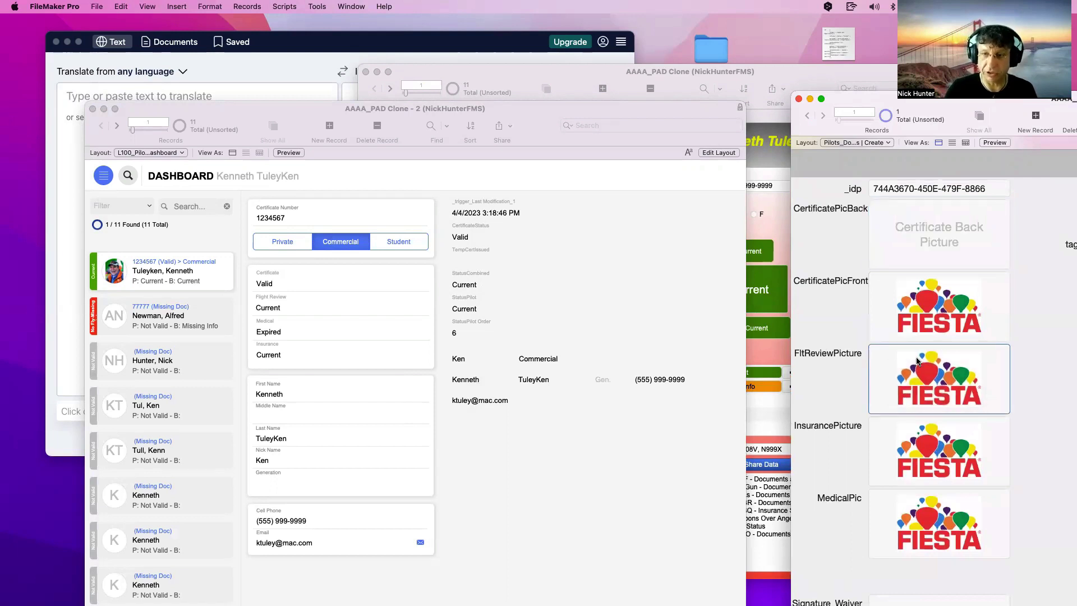
{"action": "key", "text": "Delete"}
{"action": "left_click", "coordinate": [913, 460]}
{"action": "key", "text": "Delete"}
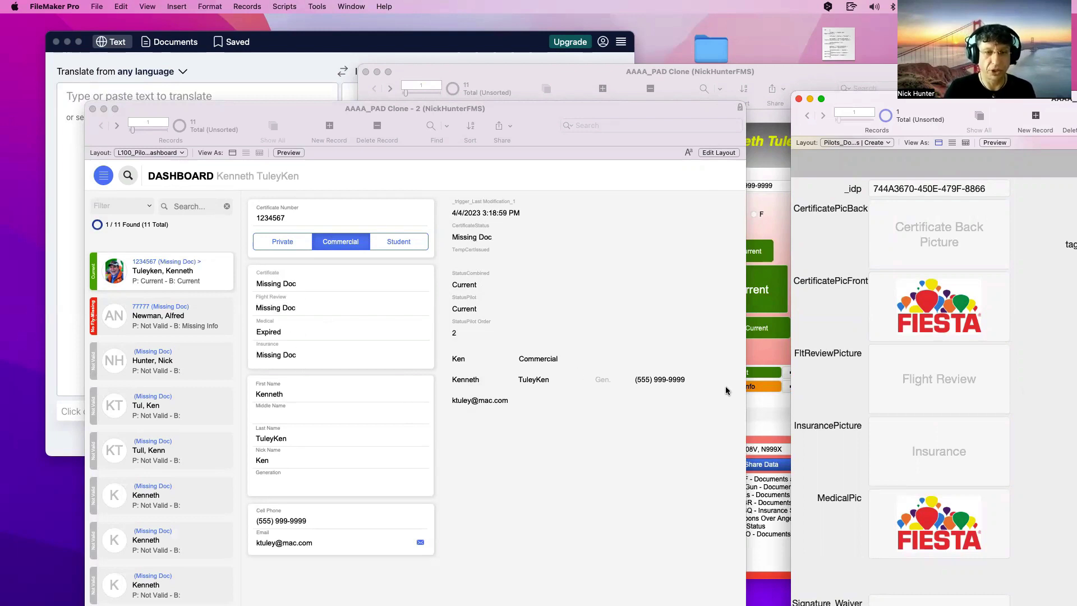
Paste the FIESTA image back into CertificatePicBack, FltReviewPicture and InsurancePicture and commit the record.
{"action": "left_click", "coordinate": [959, 255]}
{"action": "key", "text": "super+v"}
{"action": "left_click", "coordinate": [943, 373]}
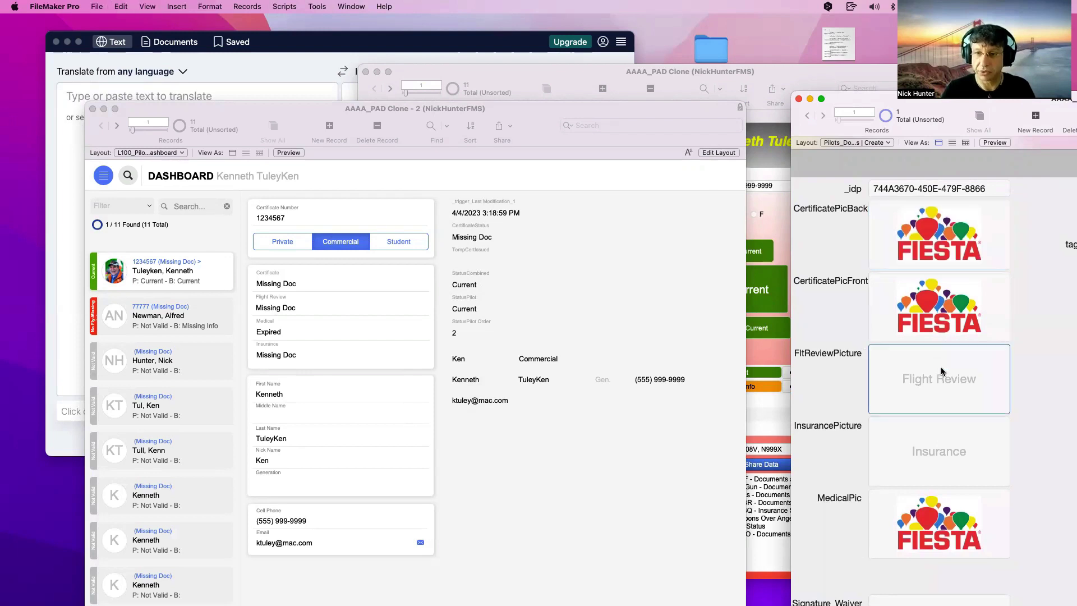
{"action": "key", "text": "super+v"}
{"action": "left_click", "coordinate": [935, 445]}
{"action": "key", "text": "super+v"}
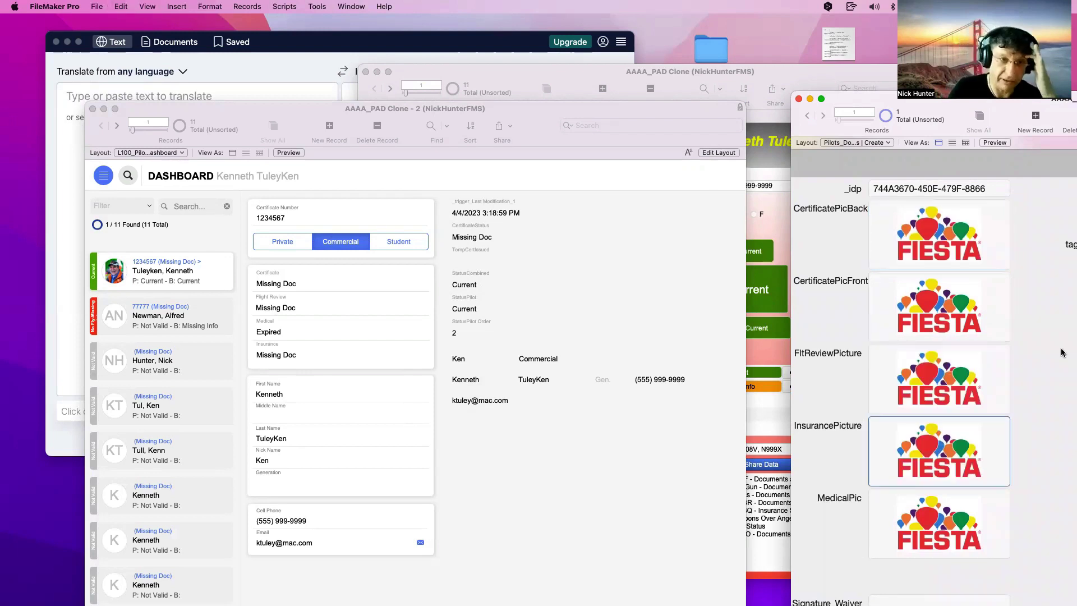
{"action": "left_click", "coordinate": [1062, 353]}
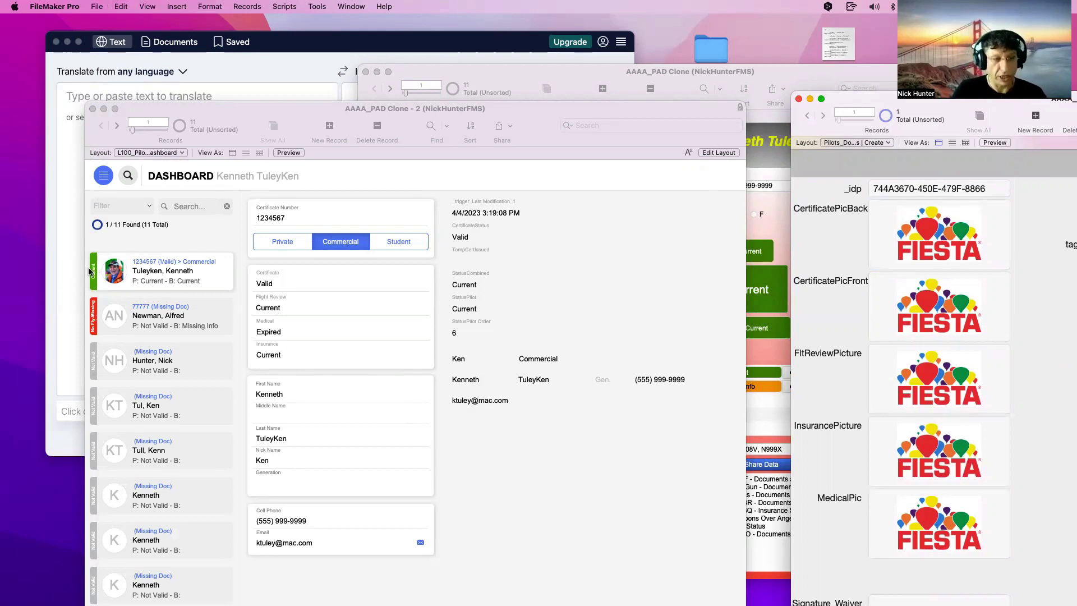
Examine the _trigger_Last Modification_1 timestamp on the new dashboard, selecting its content without editing it.
{"action": "left_click", "coordinate": [543, 288]}
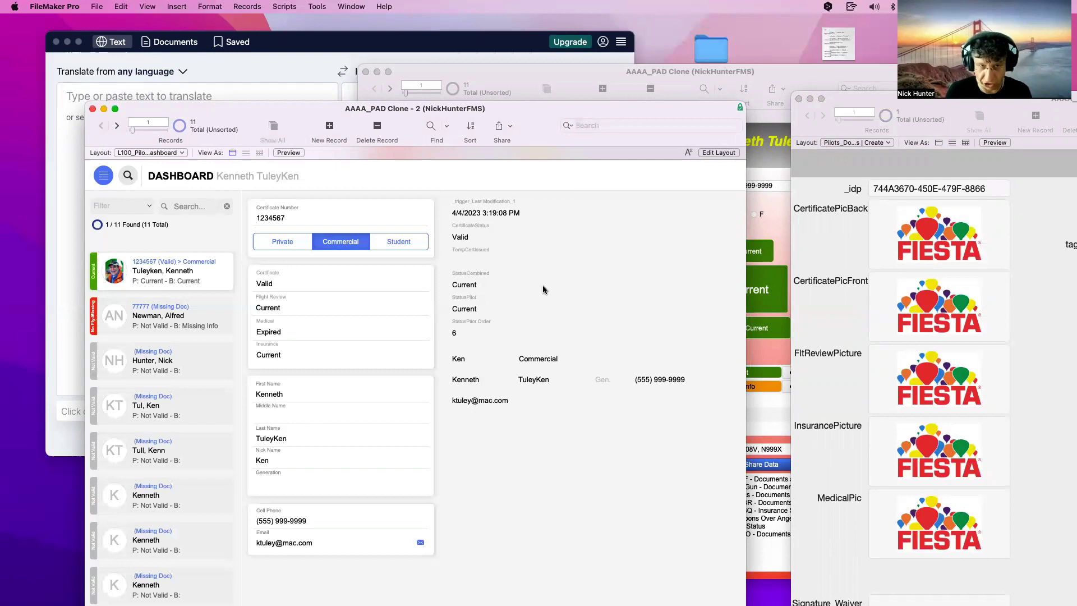
{"action": "left_click", "coordinate": [507, 215]}
{"action": "left_click_drag", "start_coordinate": [521, 213], "coordinate": [466, 207]}
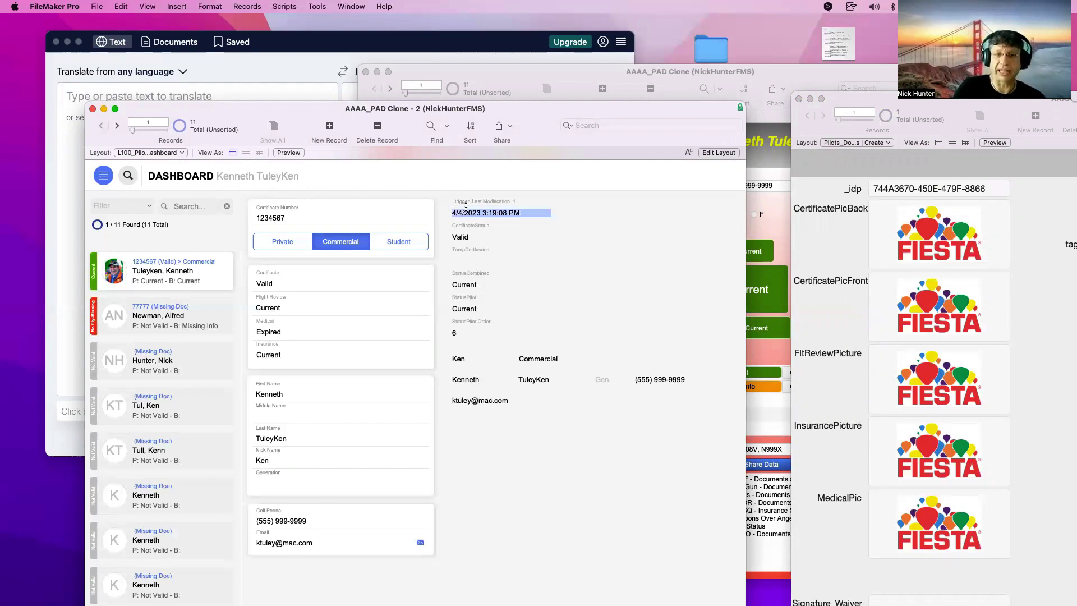
{"action": "left_click", "coordinate": [583, 225]}
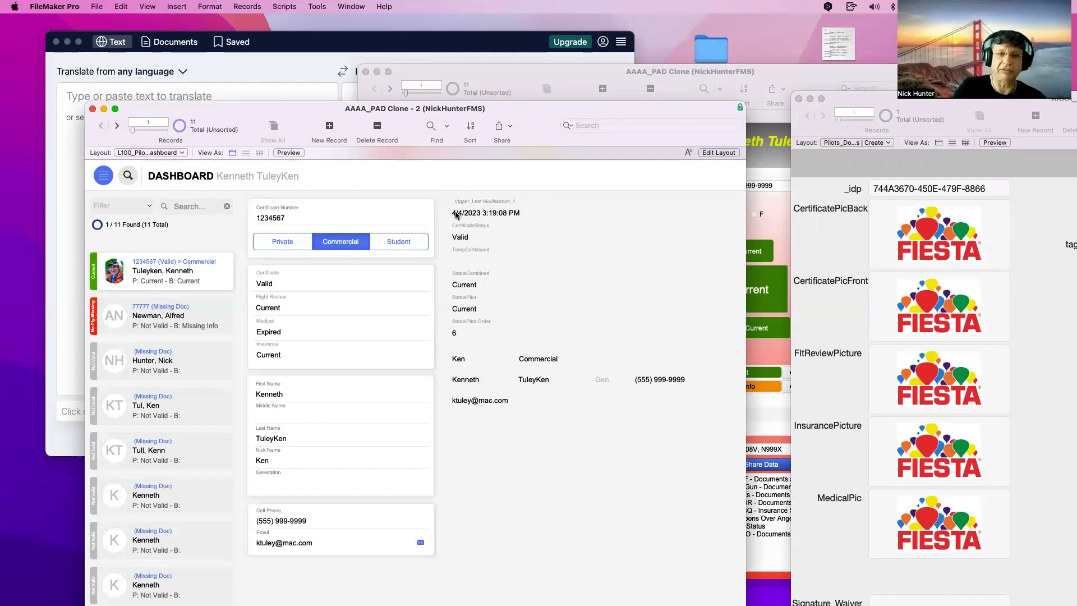
{"action": "left_click", "coordinate": [509, 215]}
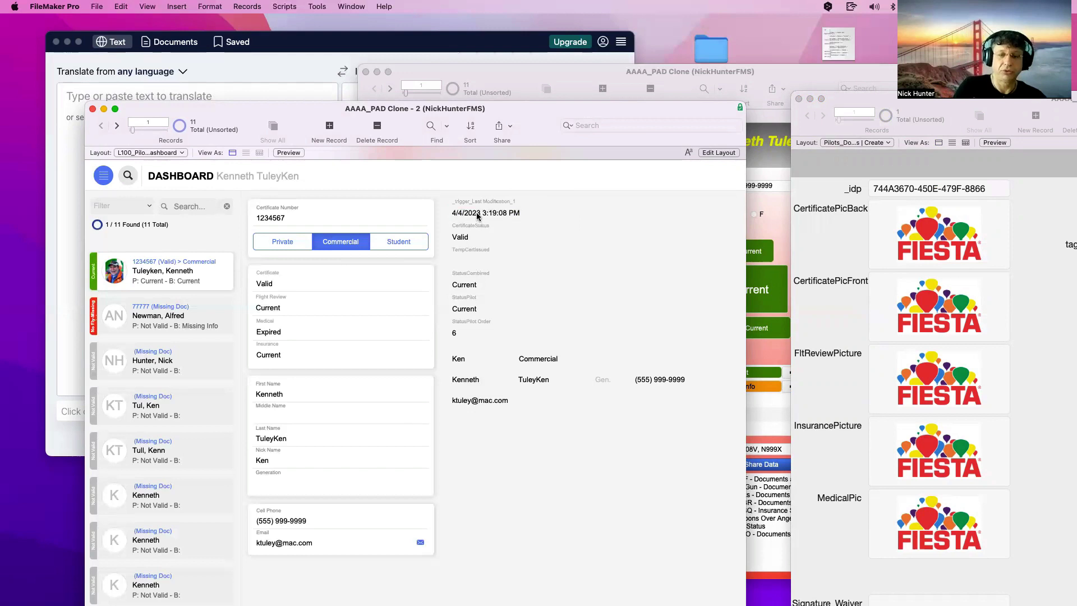
{"action": "left_click", "coordinate": [517, 215]}
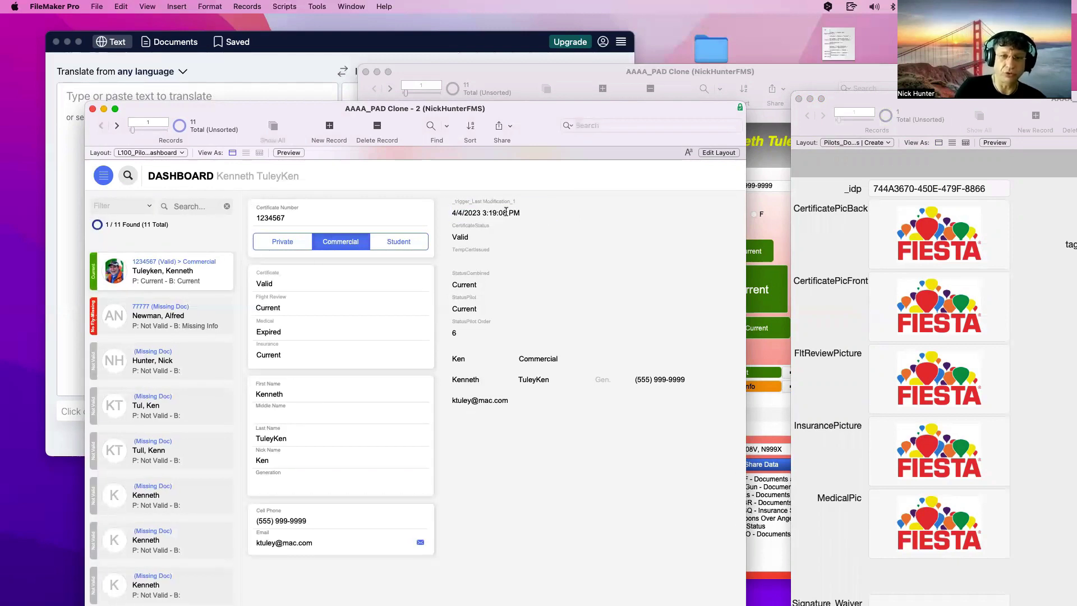
{"action": "left_click", "coordinate": [615, 212]}
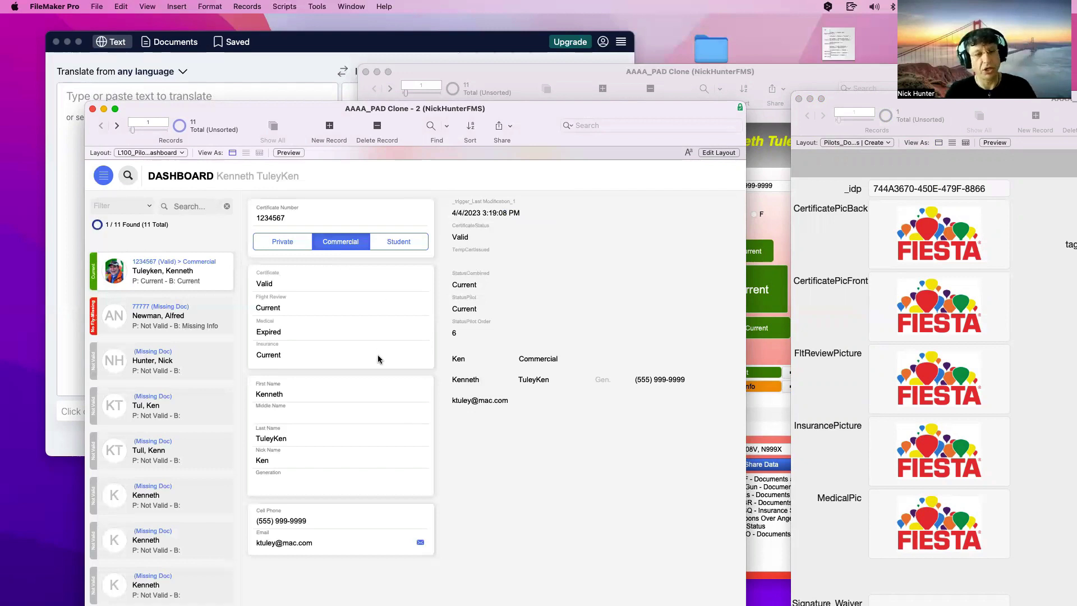
Compare the status values on the new dashboard with those in the original Pilot Dashboard window.
{"action": "scroll", "coordinate": [342, 359], "scroll_direction": "right", "scroll_amount": 1}
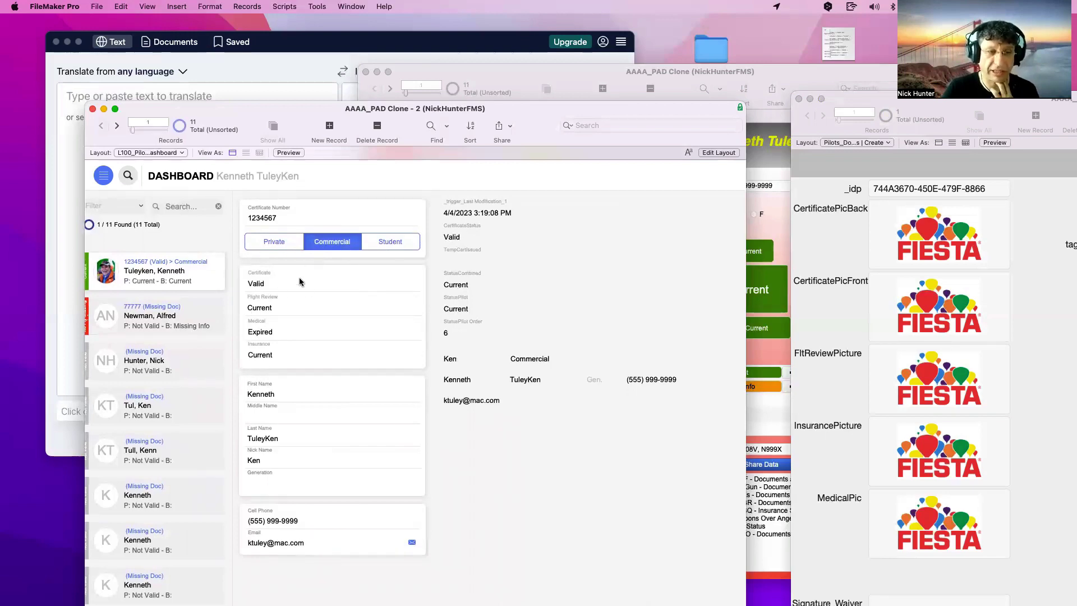
{"action": "mouse_move", "coordinate": [580, 109]}
{"action": "left_mouse_down"}
{"action": "mouse_move", "coordinate": [483, 193]}
{"action": "mouse_move", "coordinate": [476, 183]}
{"action": "left_mouse_up"}
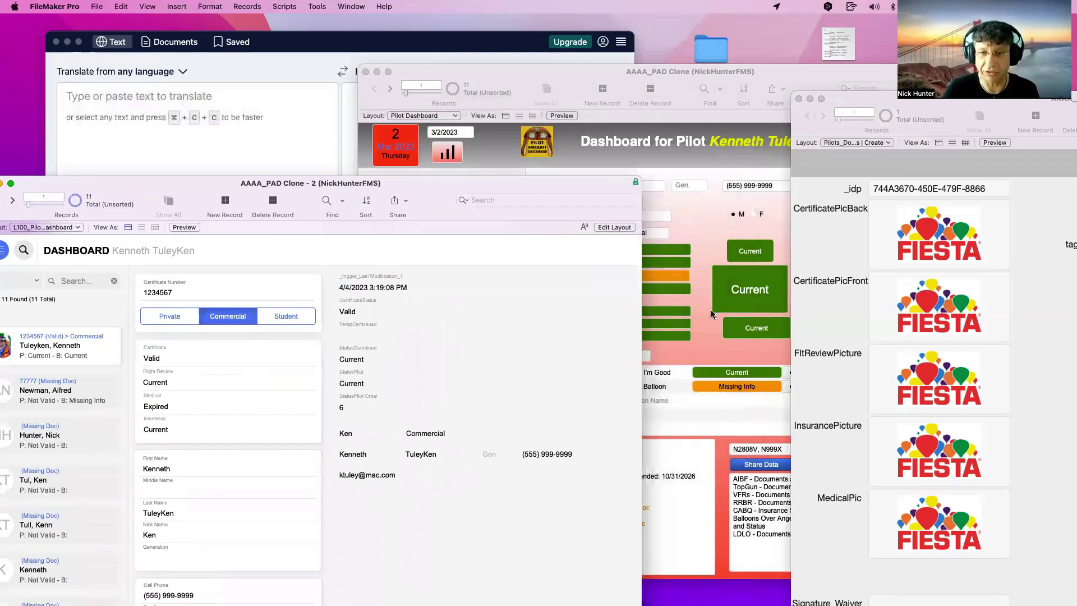
{"action": "left_click", "coordinate": [652, 330]}
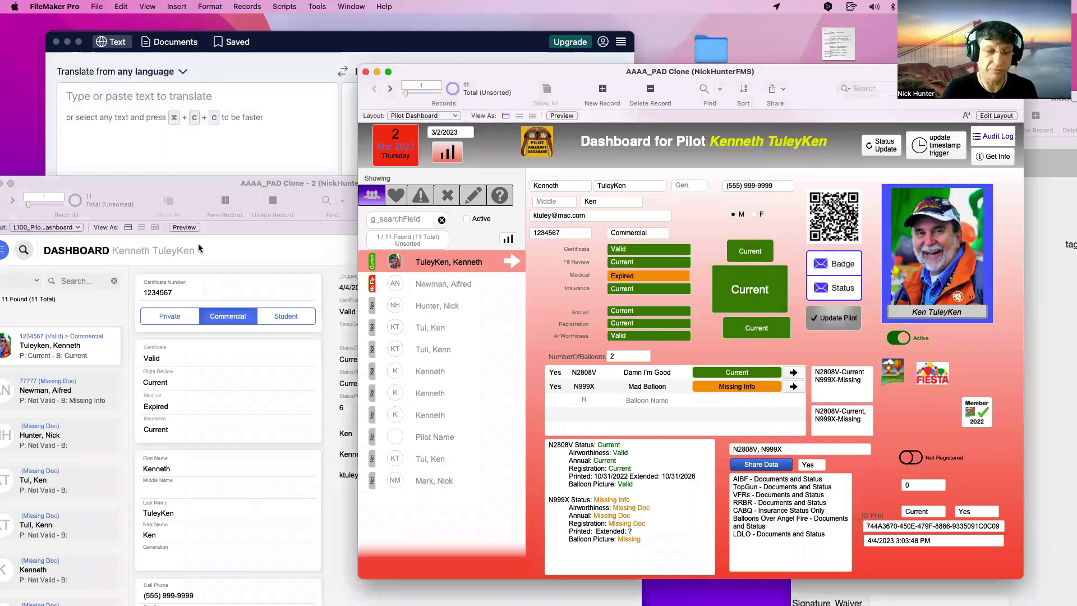
{"action": "left_click_drag", "start_coordinate": [146, 191], "coordinate": [194, 115]}
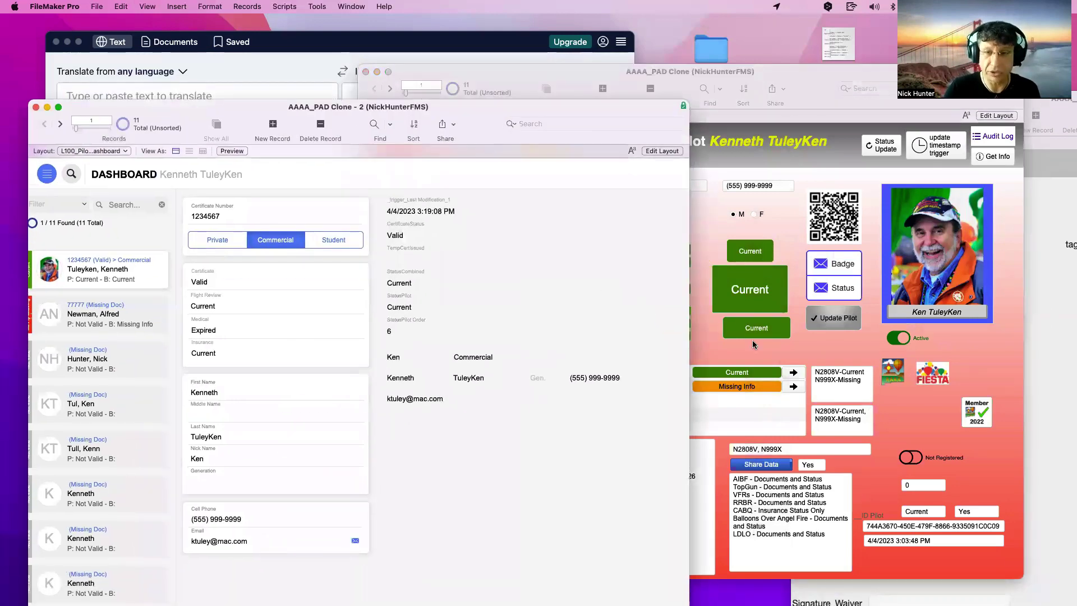
{"action": "left_click", "coordinate": [722, 350]}
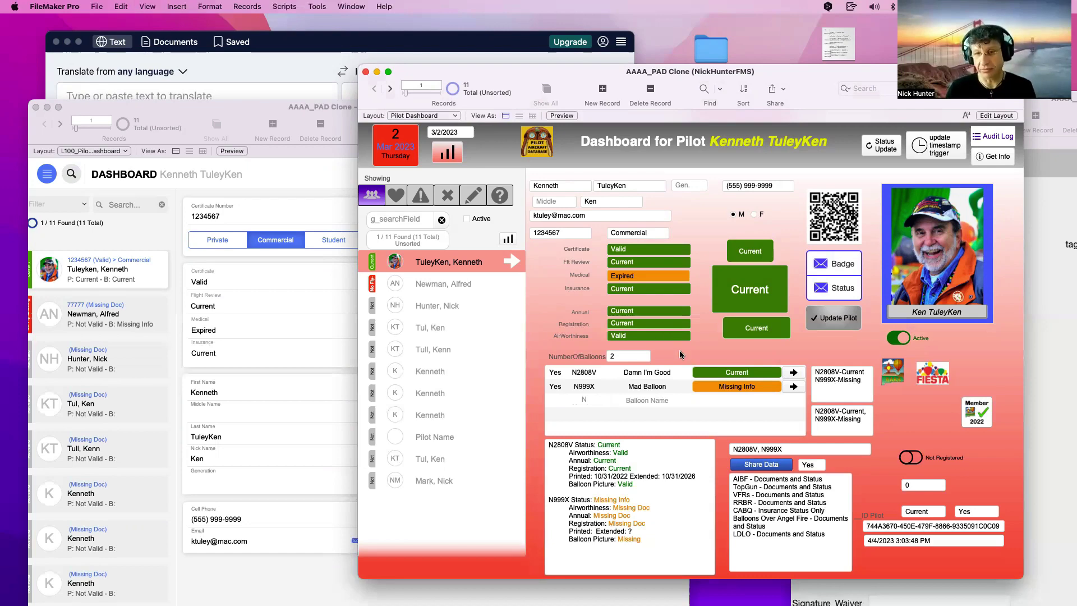
{"action": "left_click", "coordinate": [259, 386]}
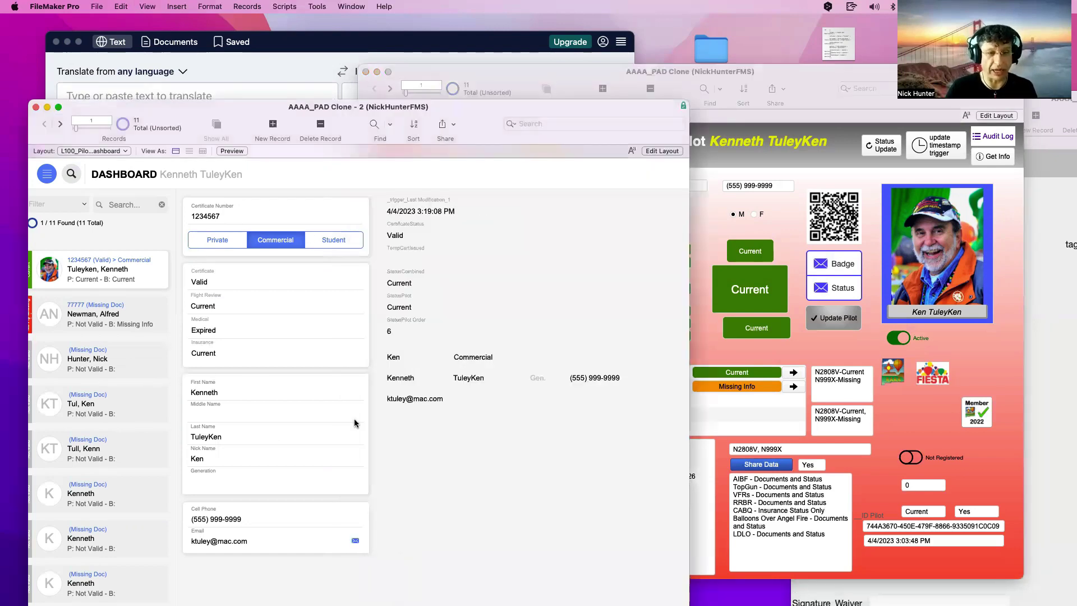
Delete the trigger timestamp, status, name, rating, phone and email test fields beside the cards on the dashboard layout in Layout mode.
{"action": "key", "text": "super+l"}
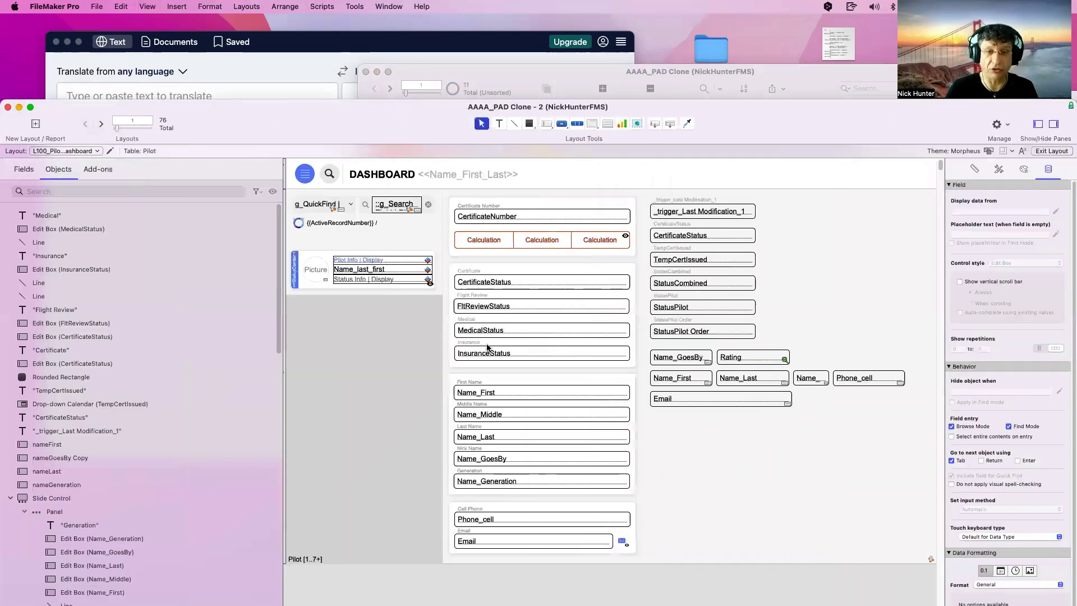
{"action": "scroll", "coordinate": [487, 348], "scroll_direction": "right", "scroll_amount": 4}
{"action": "left_click_drag", "start_coordinate": [803, 445], "coordinate": [553, 196]}
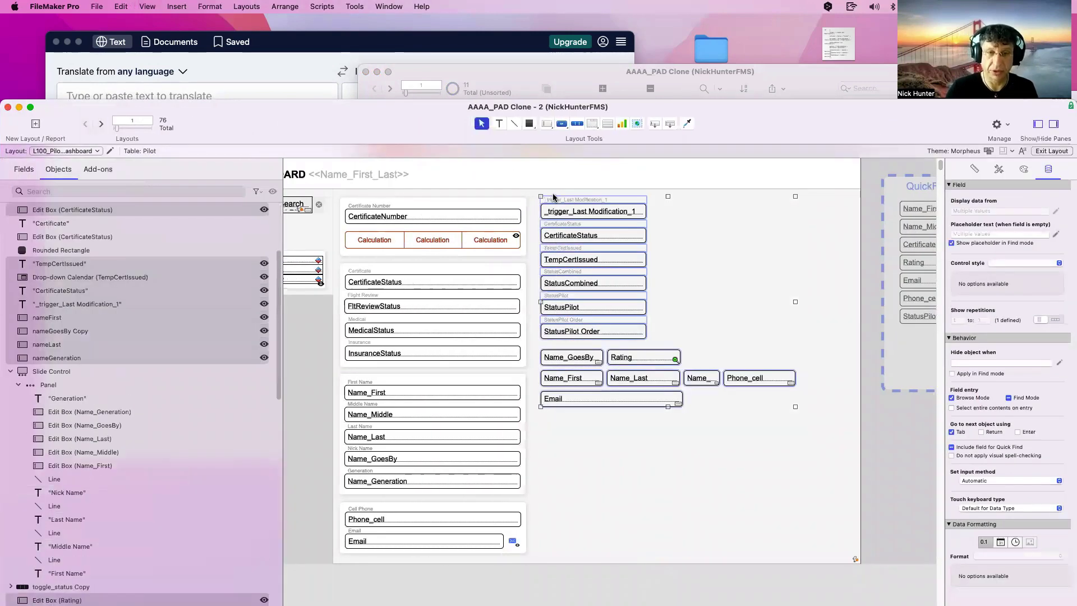
{"action": "key", "text": "Delete"}
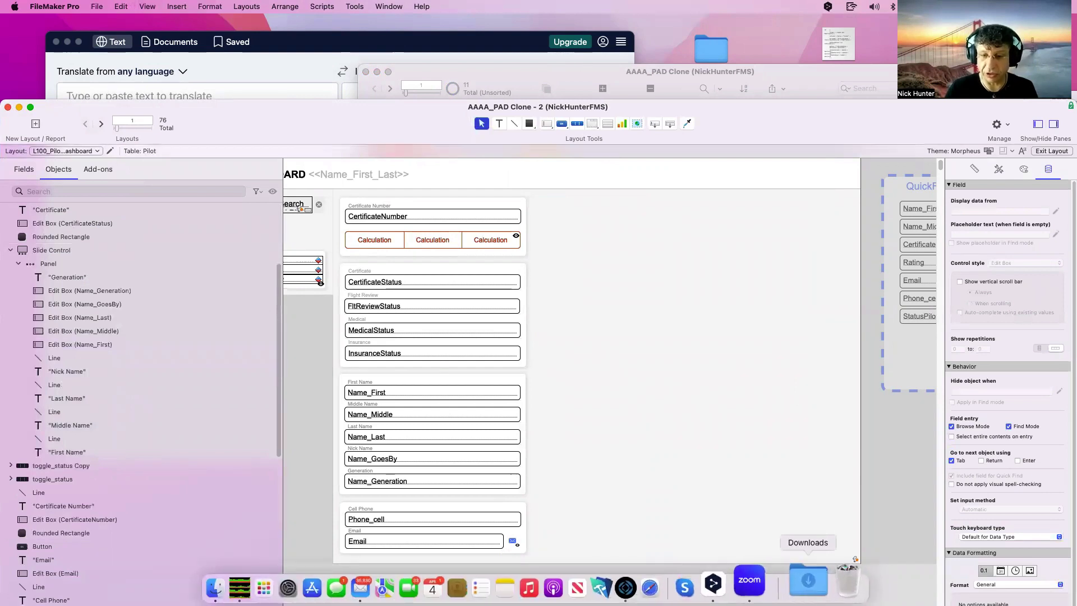
Switch to the RCDB file's Documents layout window and move it so the dashboard window behind stays partly visible.
{"action": "left_click", "coordinate": [565, 11]}
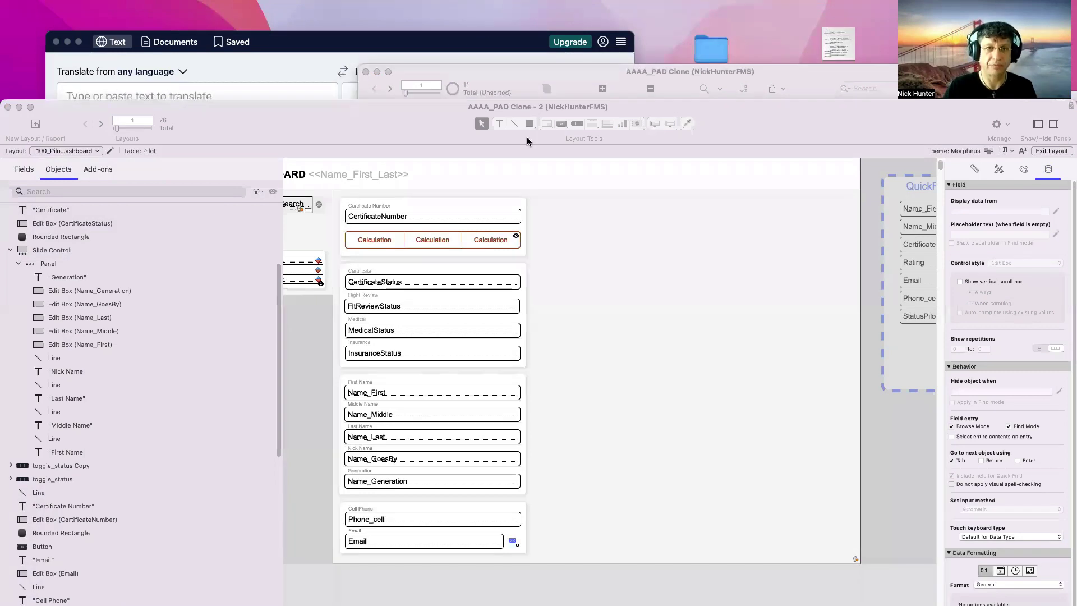
{"action": "left_click", "coordinate": [553, 139]}
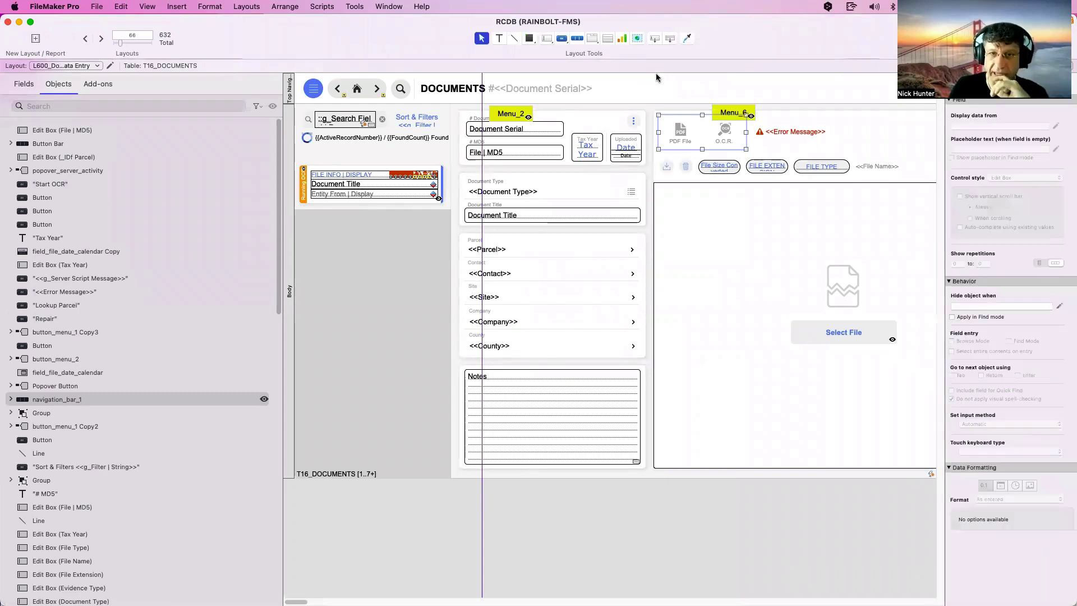
{"action": "left_click", "coordinate": [710, 49]}
{"action": "left_click_drag", "start_coordinate": [708, 59], "coordinate": [602, 171]}
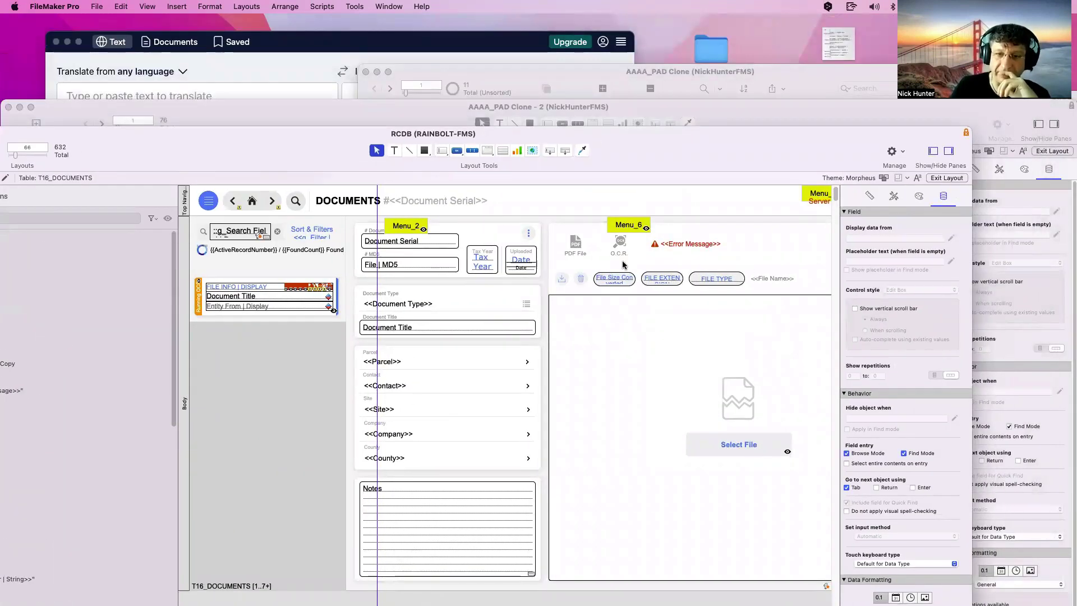
Lower the RCDB window to reveal the dashboard, and examine the PDF File and O.C.R. button bar and the file panels on the Documents layout.
{"action": "left_click_drag", "start_coordinate": [660, 142], "coordinate": [685, 309]}
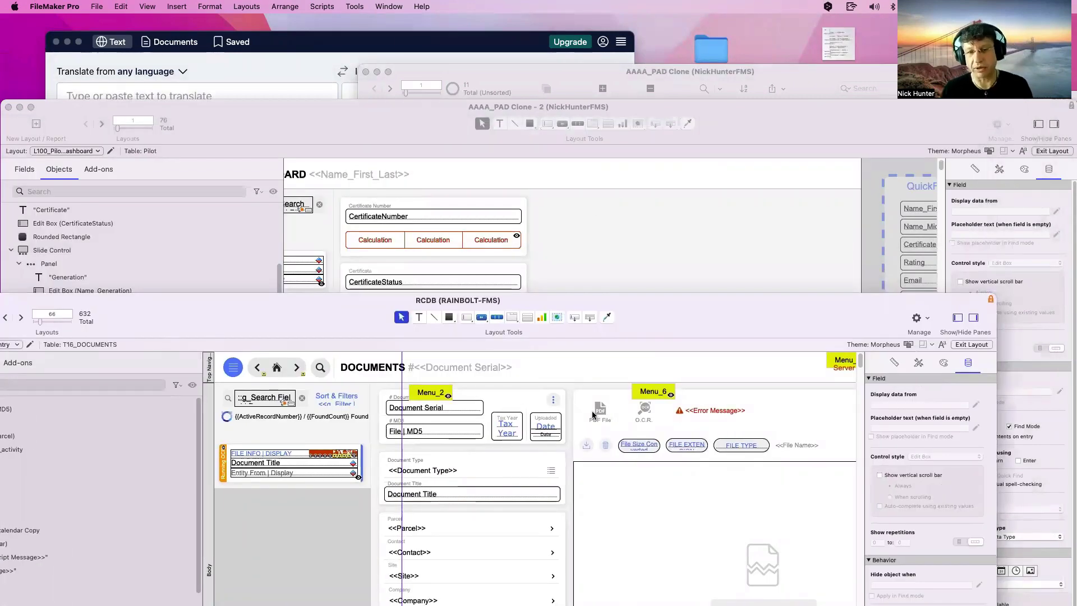
{"action": "left_click", "coordinate": [652, 414]}
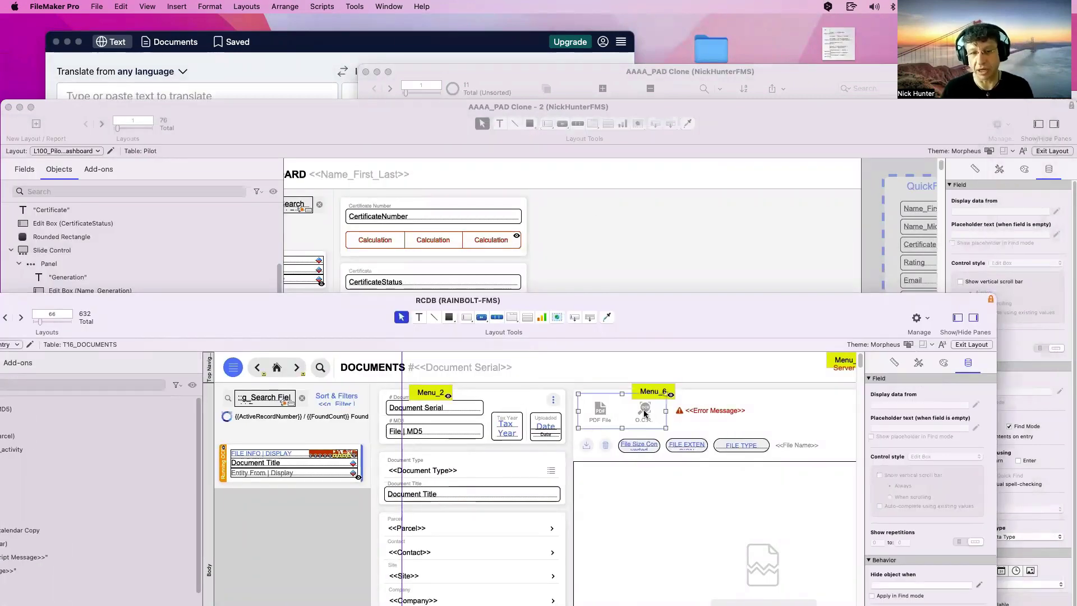
{"action": "left_click", "coordinate": [784, 433]}
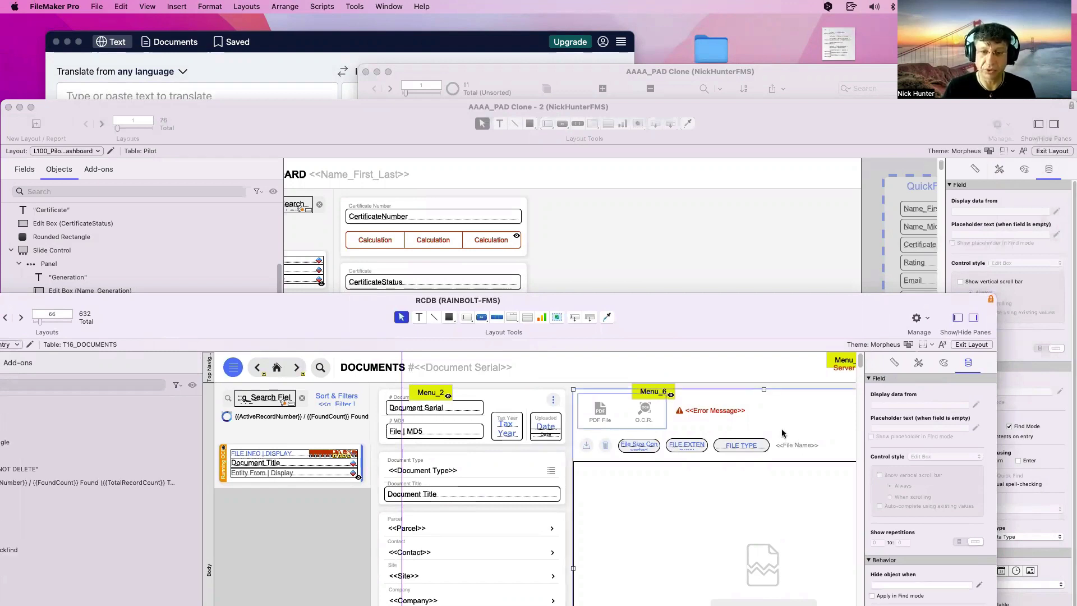
{"action": "left_click", "coordinate": [670, 435]}
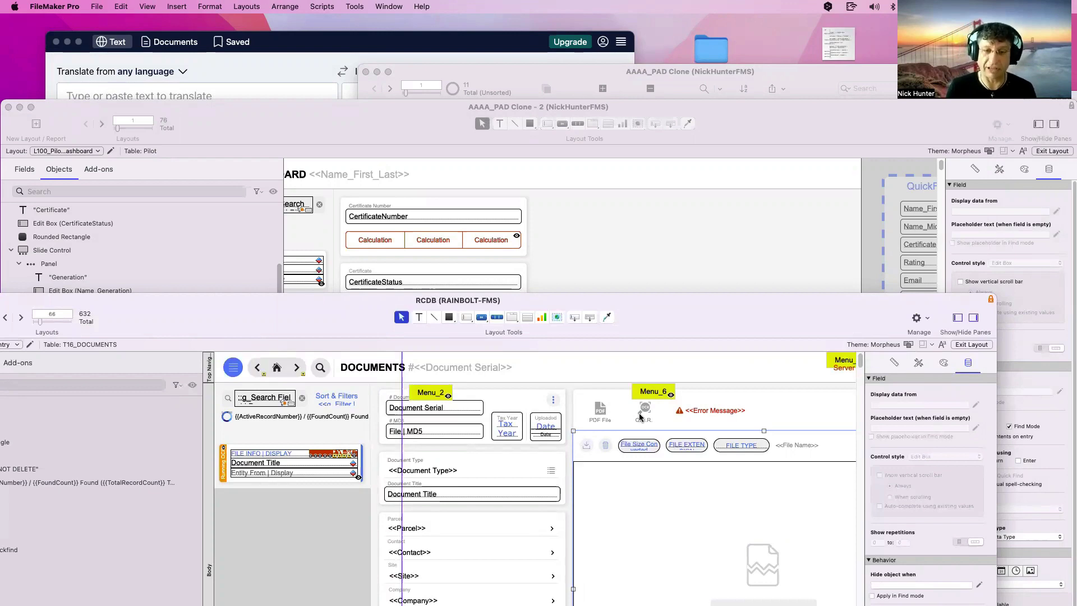
Open the Script Workspace for the dashboard file and review its parameter scripts, covering the Main Navigation group and Slide Navigation | Annimation.
{"action": "left_click", "coordinate": [622, 223]}
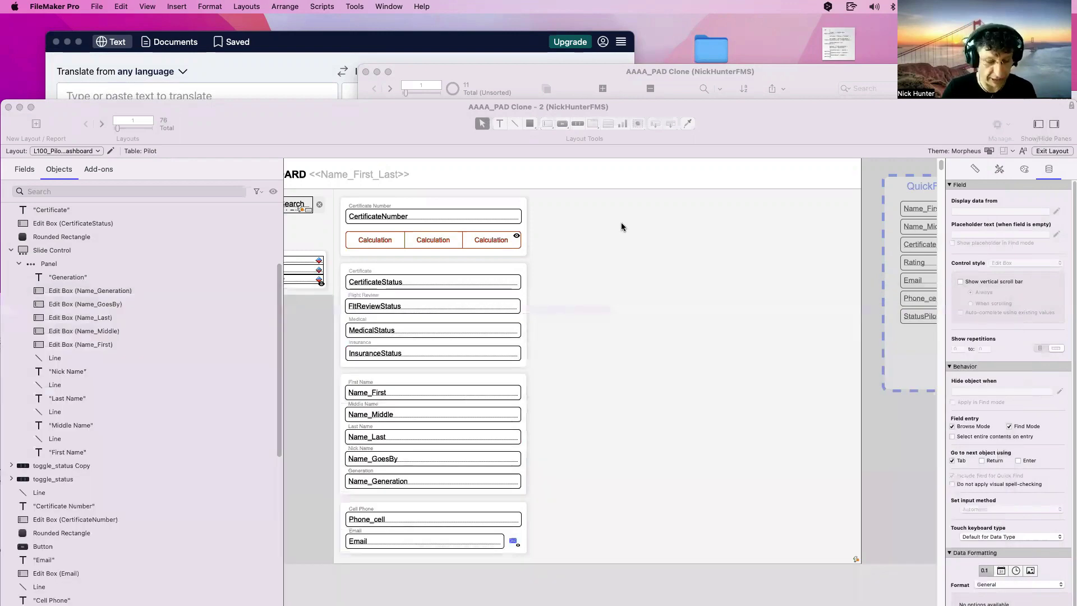
{"action": "key", "text": "super+shift+s"}
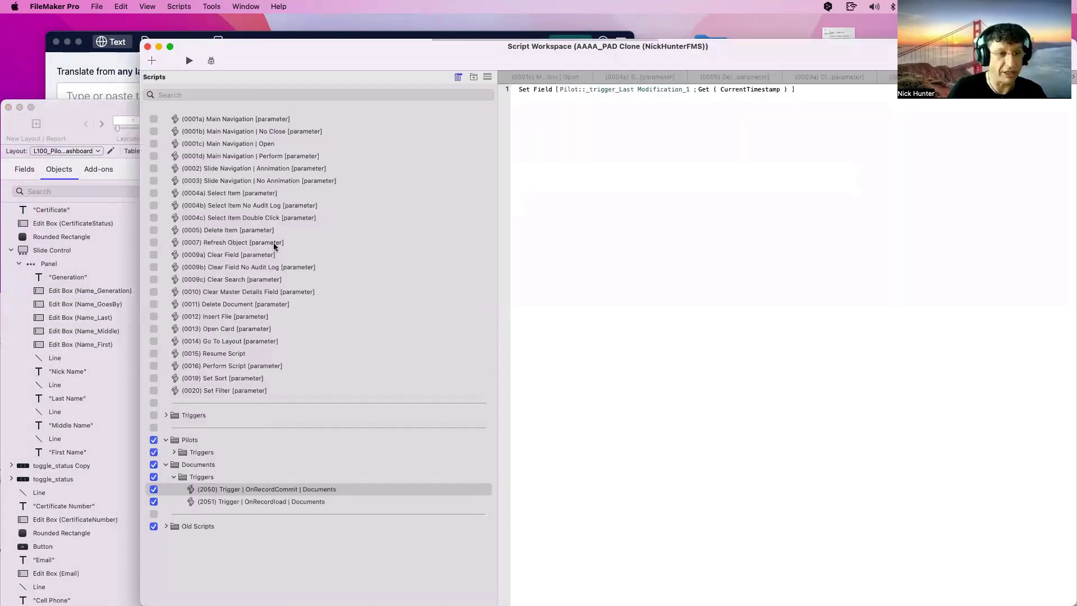
{"action": "left_click", "coordinate": [241, 388]}
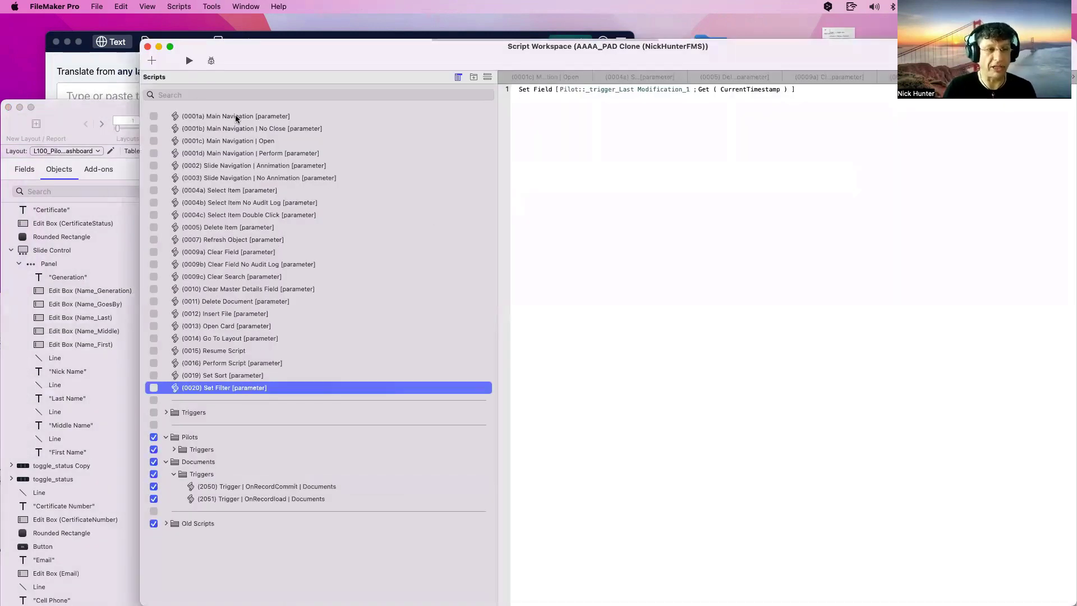
{"action": "left_click", "coordinate": [234, 116], "text": "shift"}
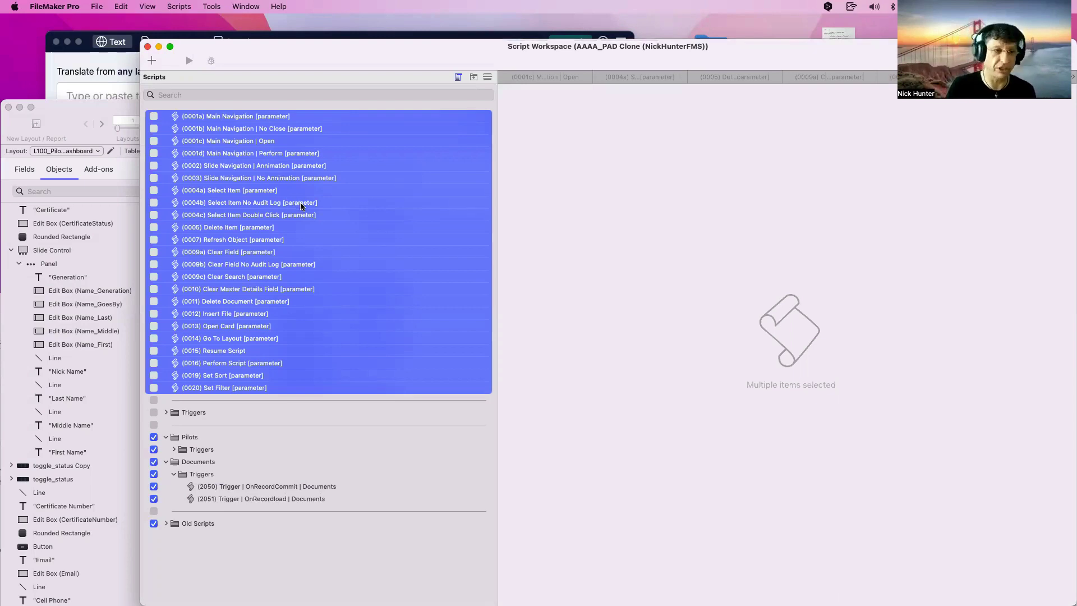
{"action": "left_click", "coordinate": [255, 117]}
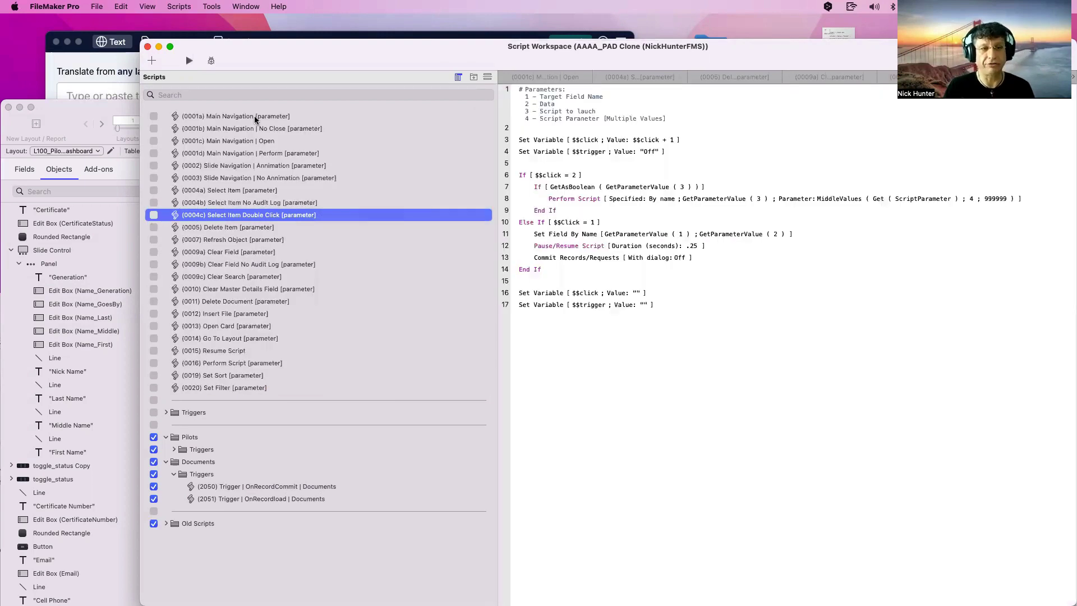
{"action": "left_click", "coordinate": [252, 154], "text": "shift"}
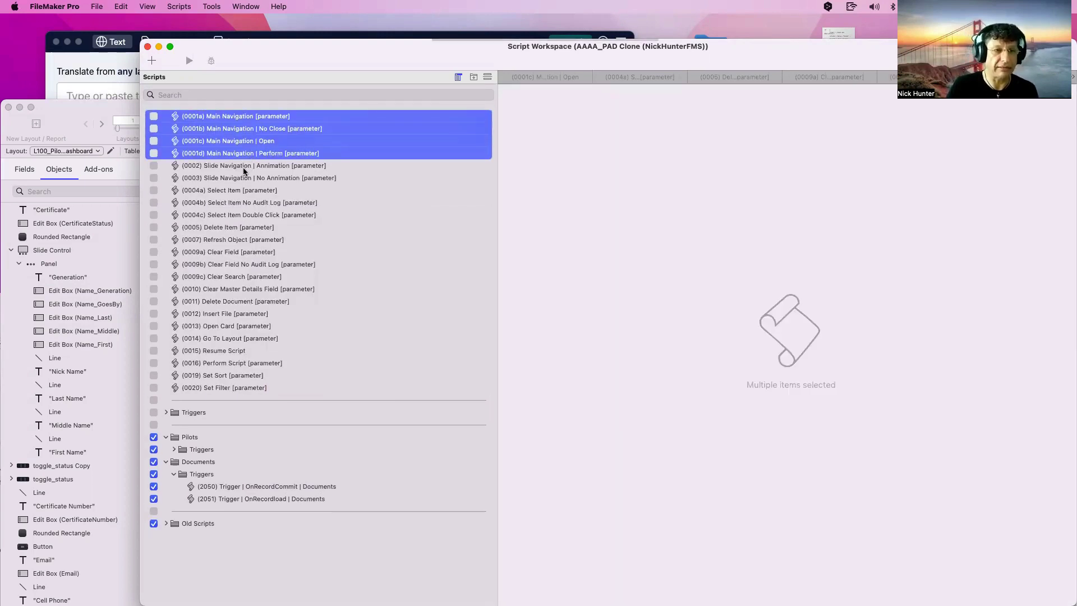
{"action": "left_click", "coordinate": [244, 167]}
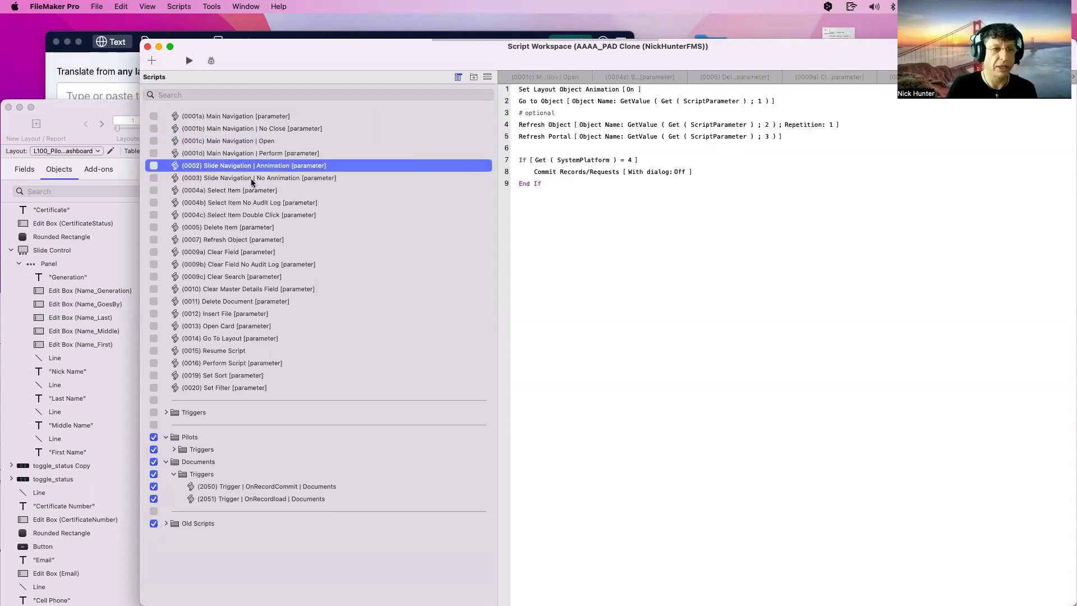
Rearrange the Script Workspace, dashboard and RCDB windows, and examine the PDF File segment of the Documents layout's button bar.
{"action": "left_click_drag", "start_coordinate": [371, 49], "coordinate": [563, 420]}
{"action": "left_click_drag", "start_coordinate": [726, 112], "coordinate": [241, 117]}
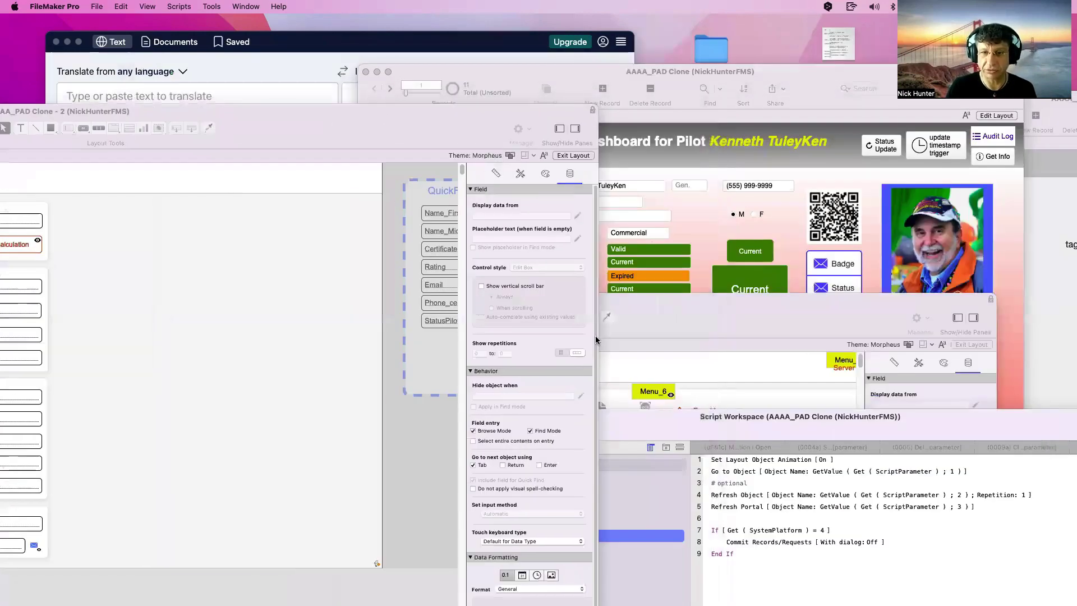
{"action": "left_click", "coordinate": [656, 414]}
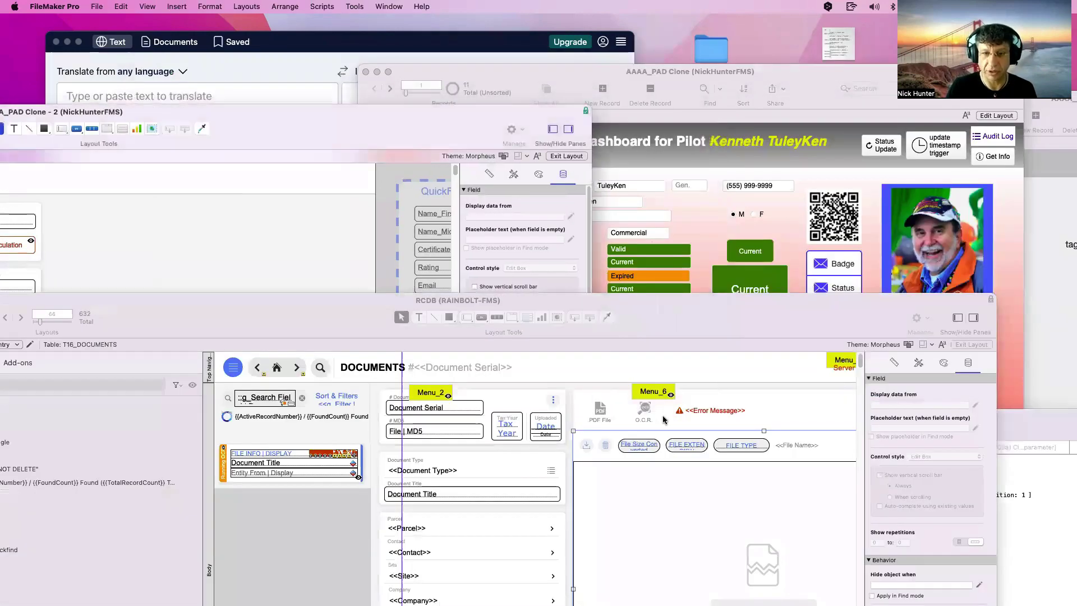
{"action": "left_click", "coordinate": [602, 416]}
{"action": "left_click", "coordinate": [596, 415]}
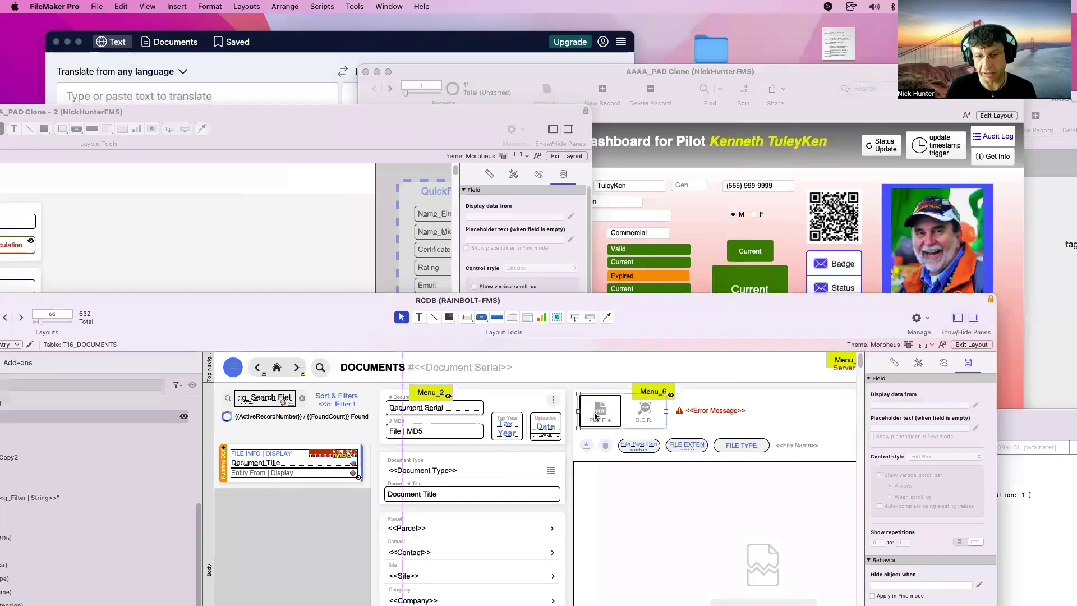
{"action": "left_click_drag", "start_coordinate": [607, 288], "coordinate": [462, 274]}
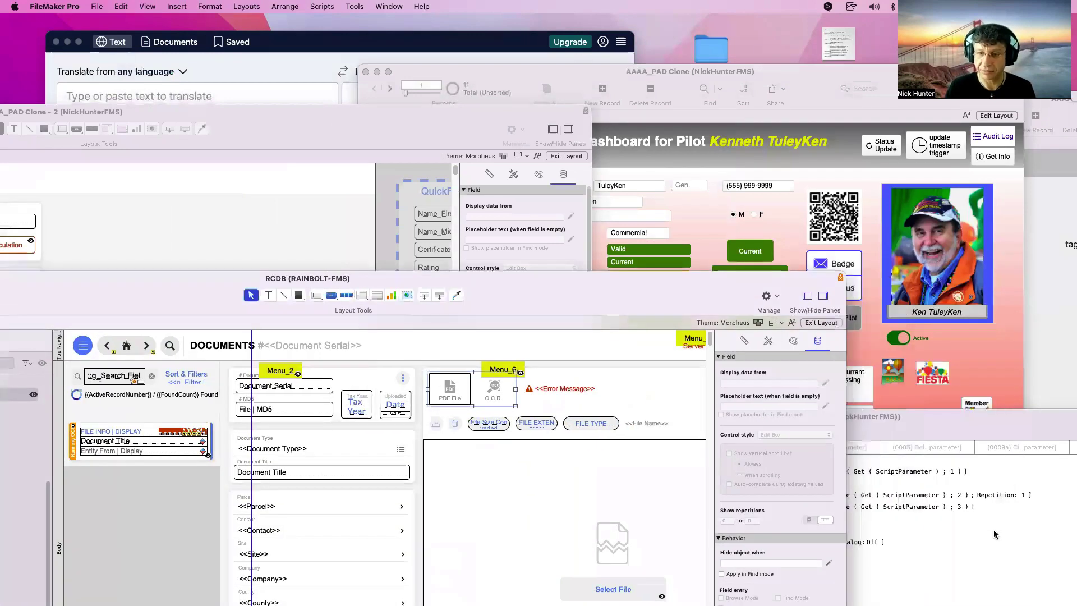
Bring the Script Workspace forward and review the three Select Item scripts, 0004a to 0004c.
{"action": "left_click", "coordinate": [995, 530]}
{"action": "left_click_drag", "start_coordinate": [690, 431], "coordinate": [657, 163]}
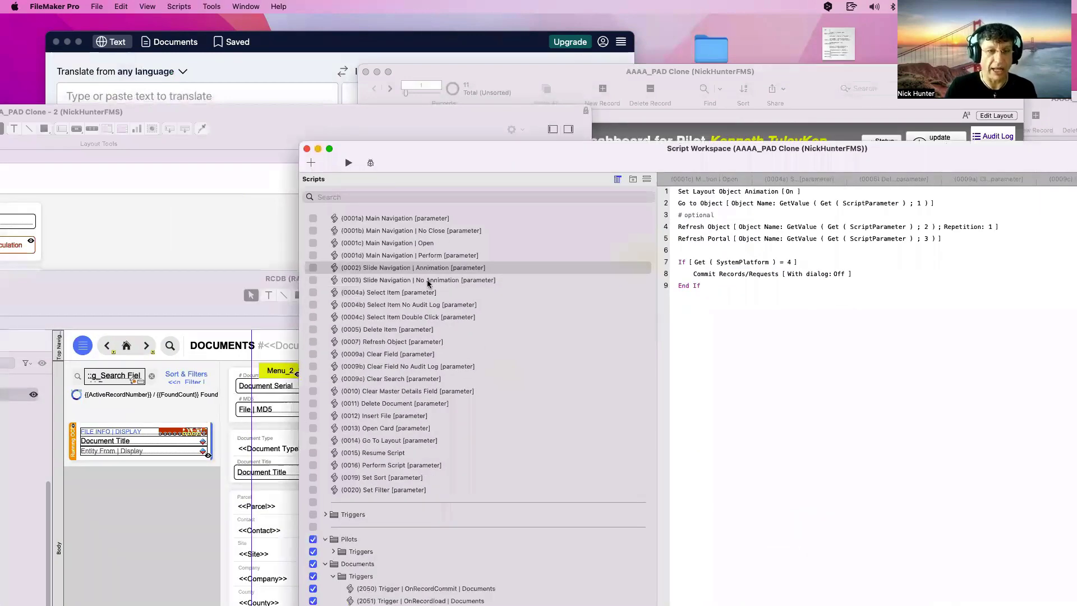
{"action": "left_click_drag", "start_coordinate": [419, 292], "coordinate": [419, 314]}
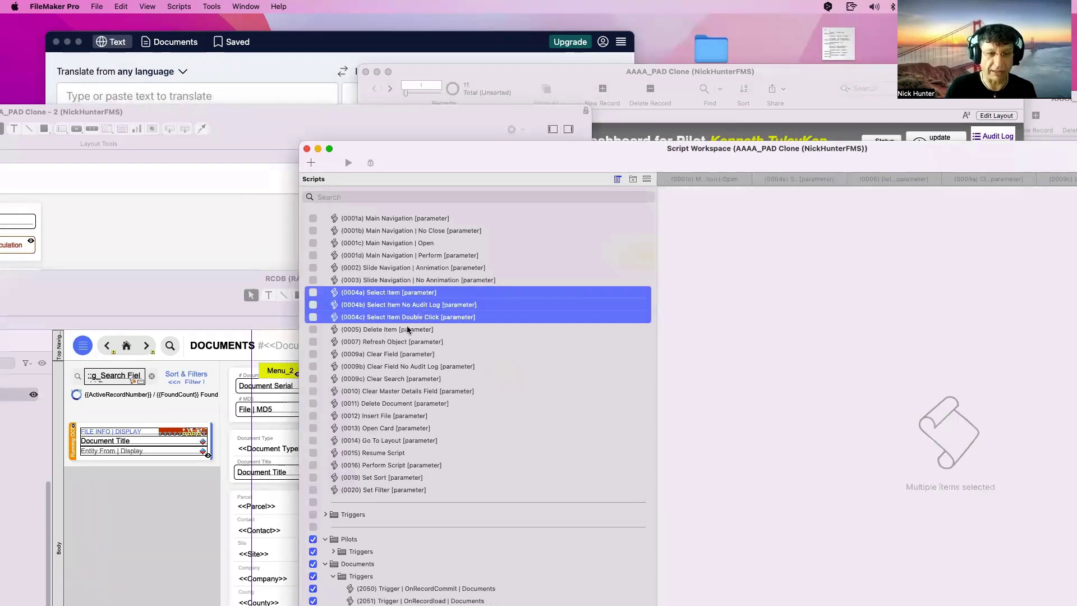
Open the (0005) Delete Item script and examine its row, record and field deletion branches.
{"action": "left_click", "coordinate": [407, 331]}
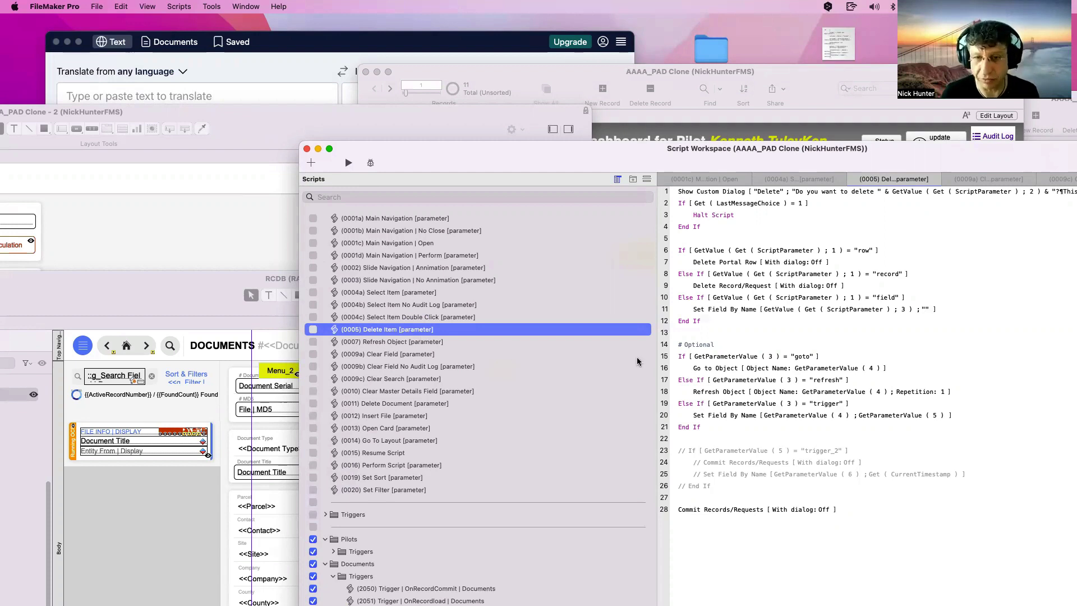
{"action": "left_click", "coordinate": [716, 268]}
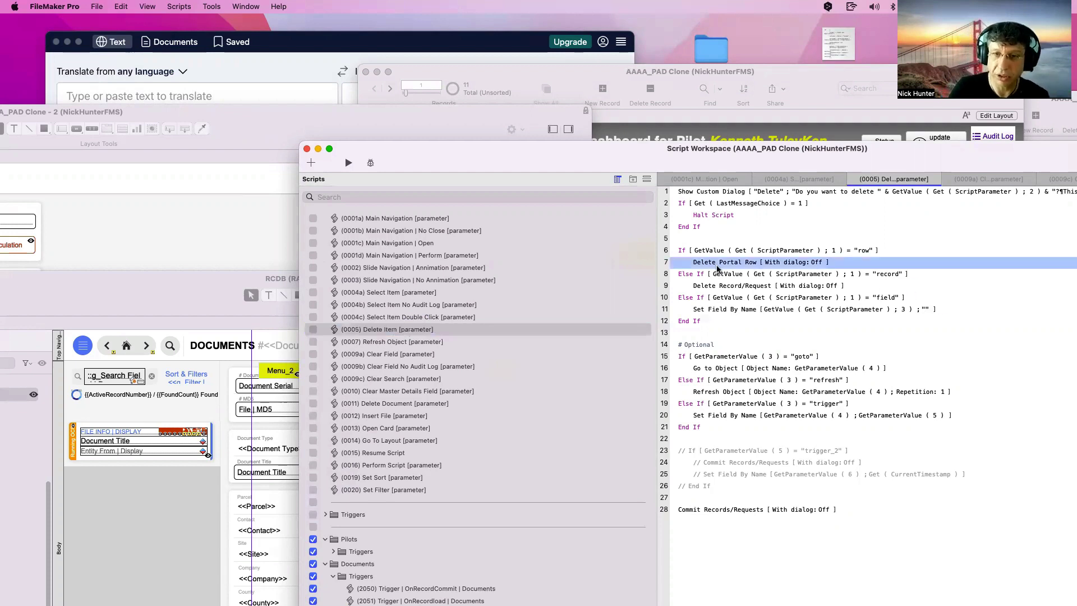
{"action": "left_click", "coordinate": [714, 288]}
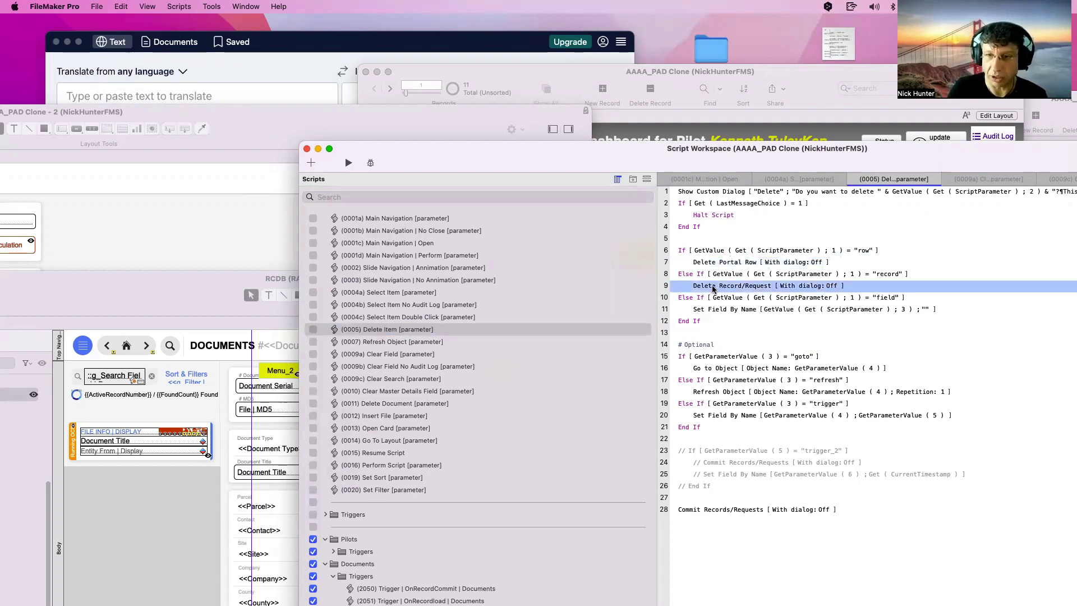
{"action": "left_click", "coordinate": [711, 310]}
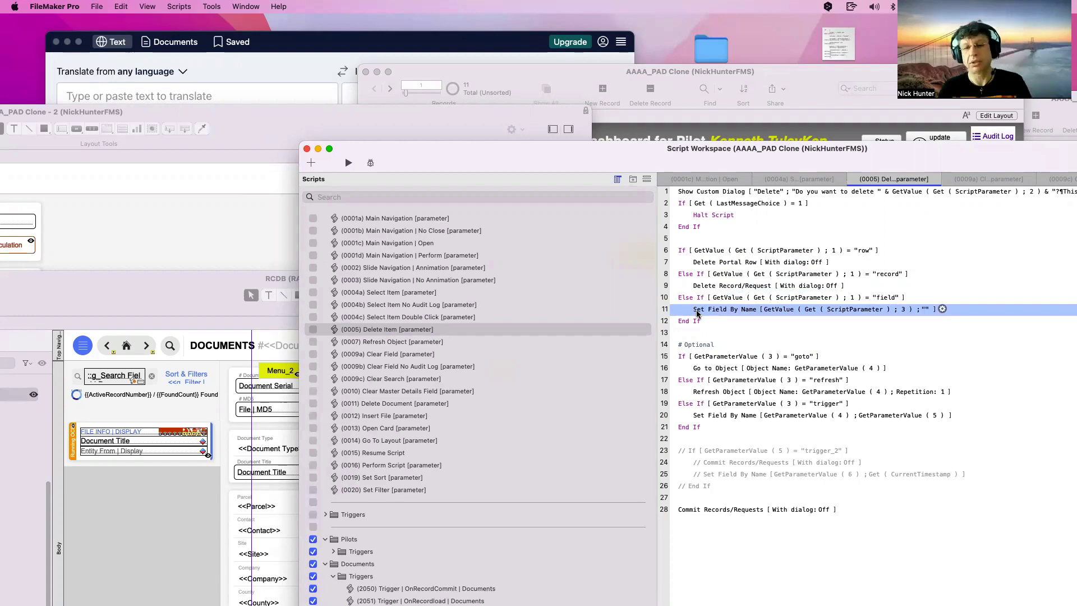
Reposition the Script Workspace to show the full code and trace Delete Item from its deletion branches through the optional goto, refresh and trigger branches.
{"action": "left_click_drag", "start_coordinate": [674, 166], "coordinate": [481, 114]}
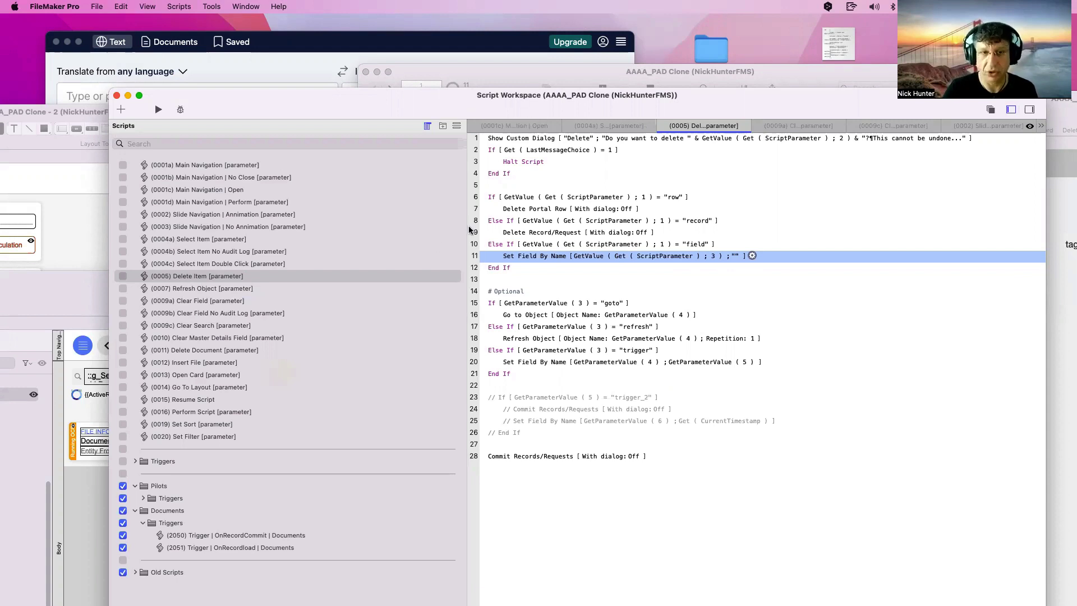
{"action": "left_click", "coordinate": [505, 210]}
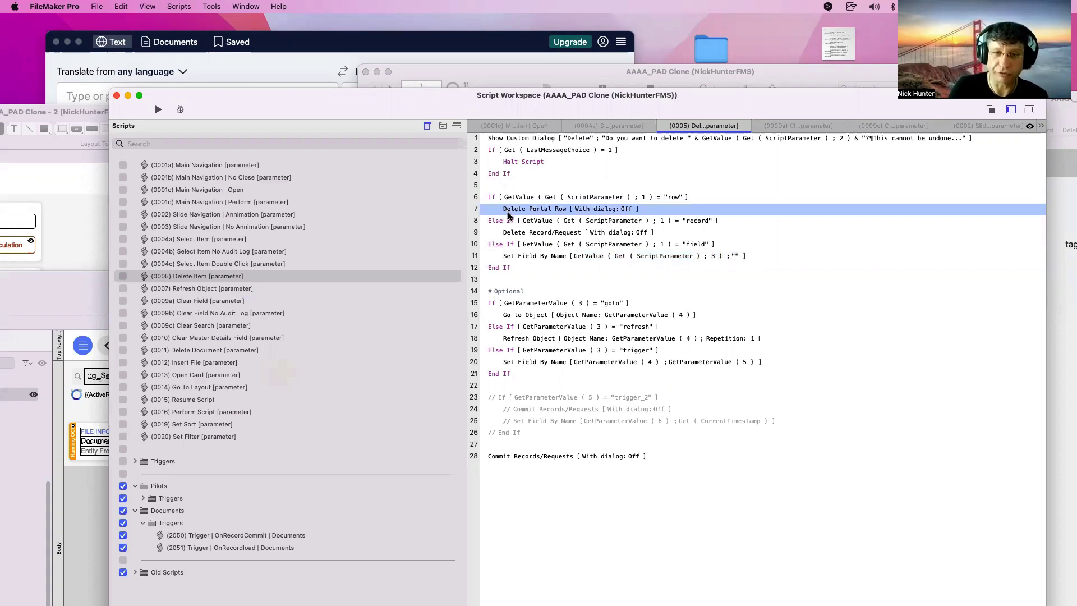
{"action": "left_click", "coordinate": [511, 235]}
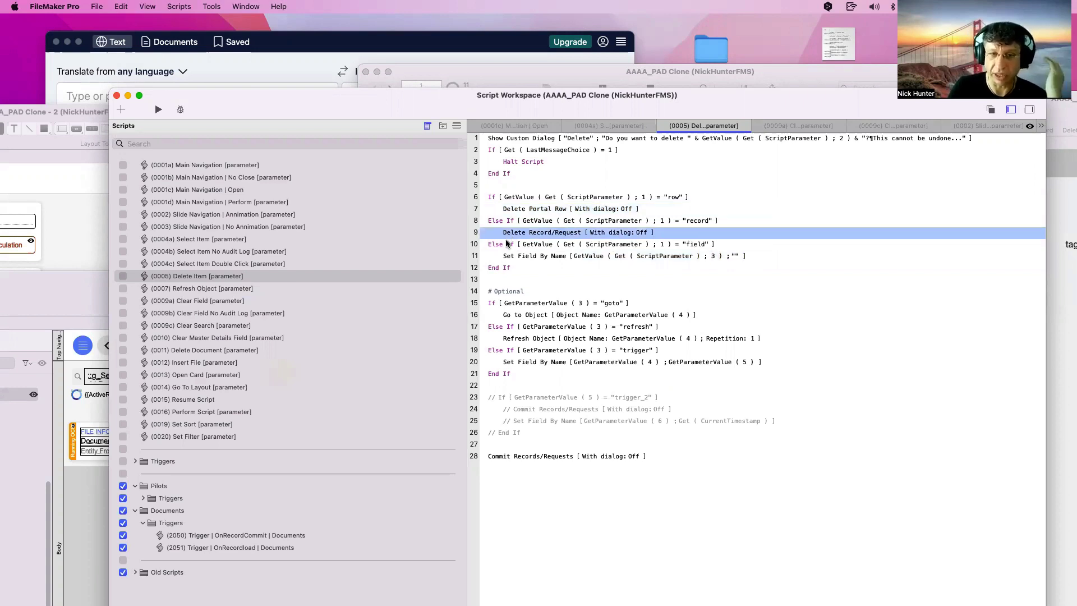
{"action": "left_click", "coordinate": [503, 258]}
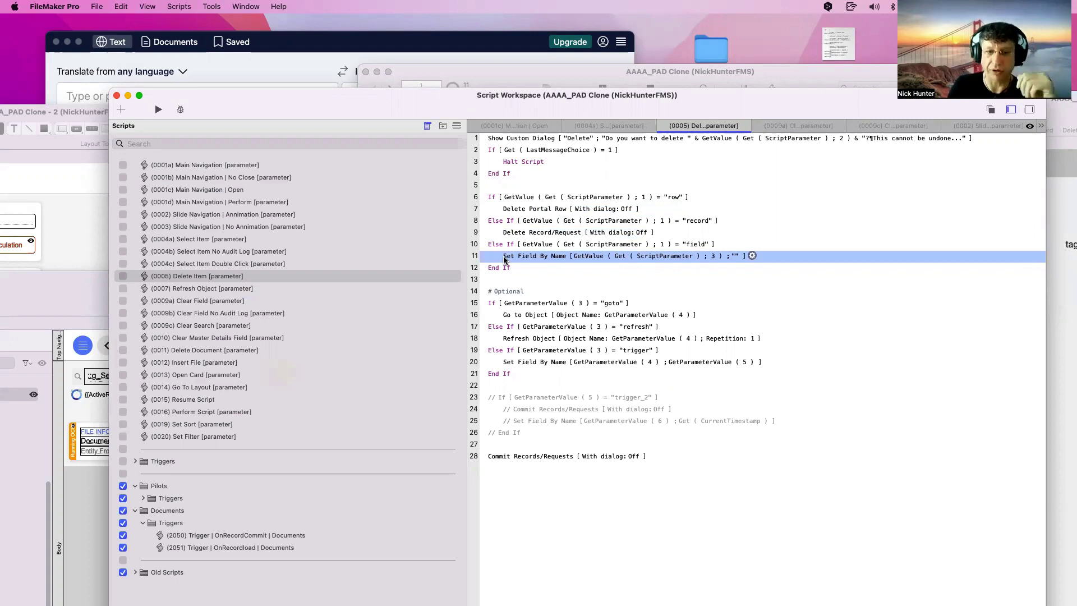
{"action": "left_click", "coordinate": [506, 317]}
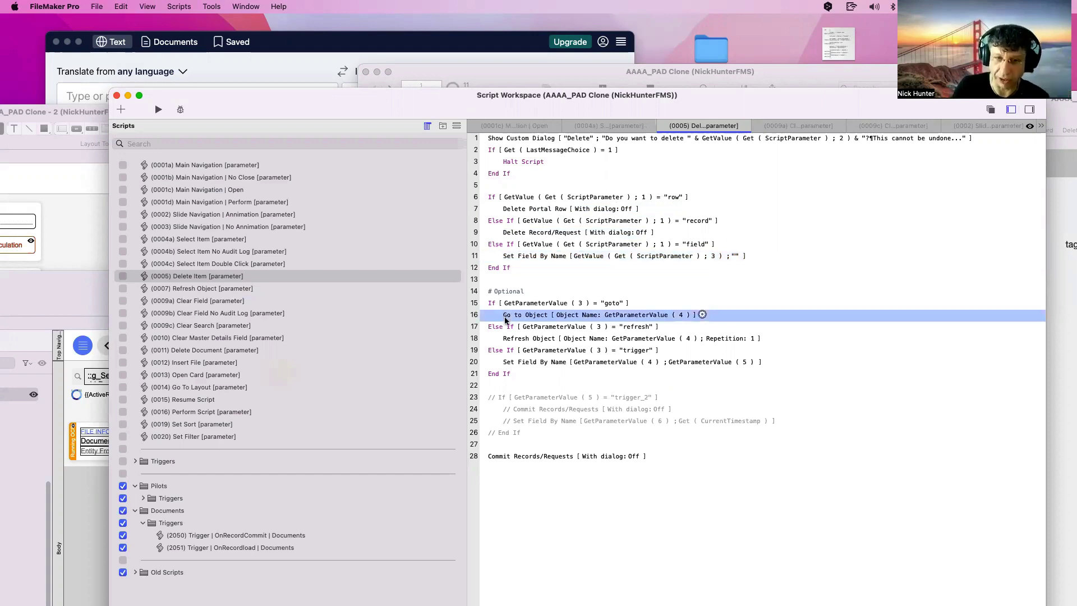
{"action": "left_click", "coordinate": [500, 340]}
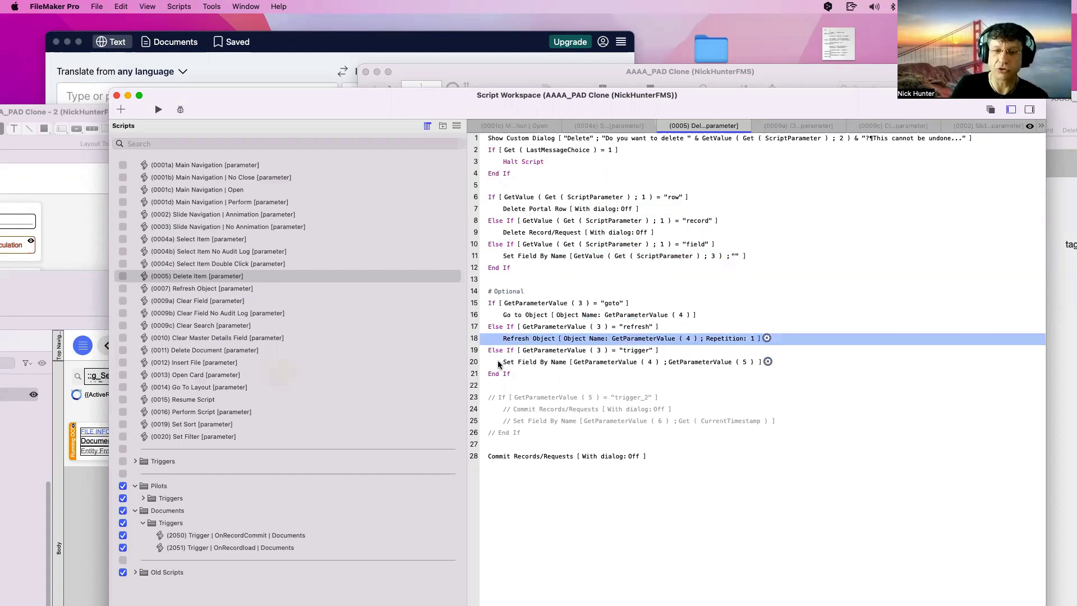
{"action": "left_click", "coordinate": [500, 363]}
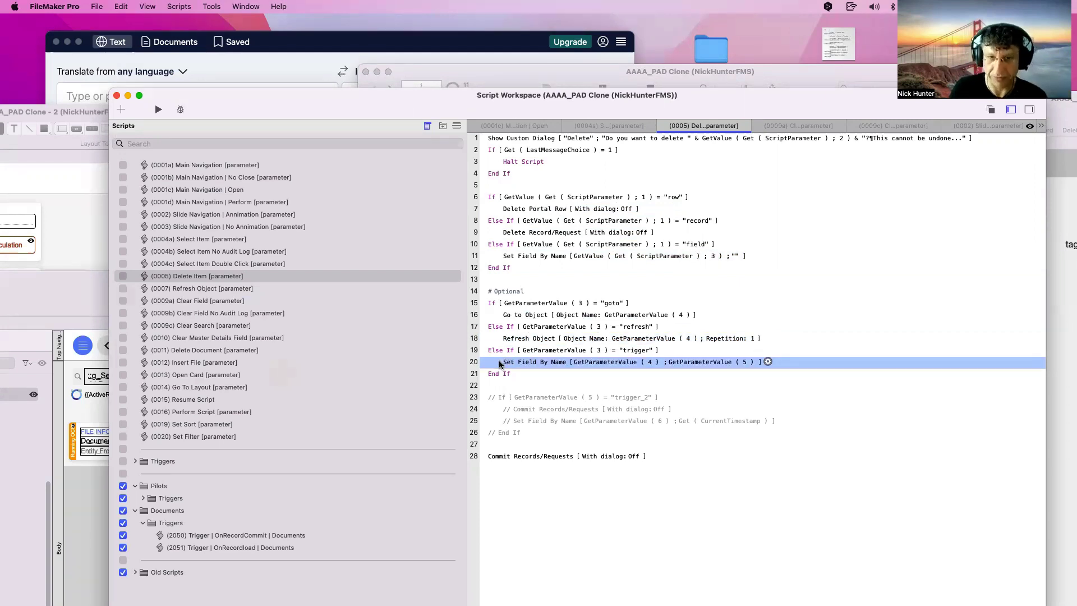
Compare Delete Item's Delete Portal Row step with its trigger Set Field By Name step, and move the Script Workspace aside to expose the RCDB layout.
{"action": "left_click", "coordinate": [502, 209]}
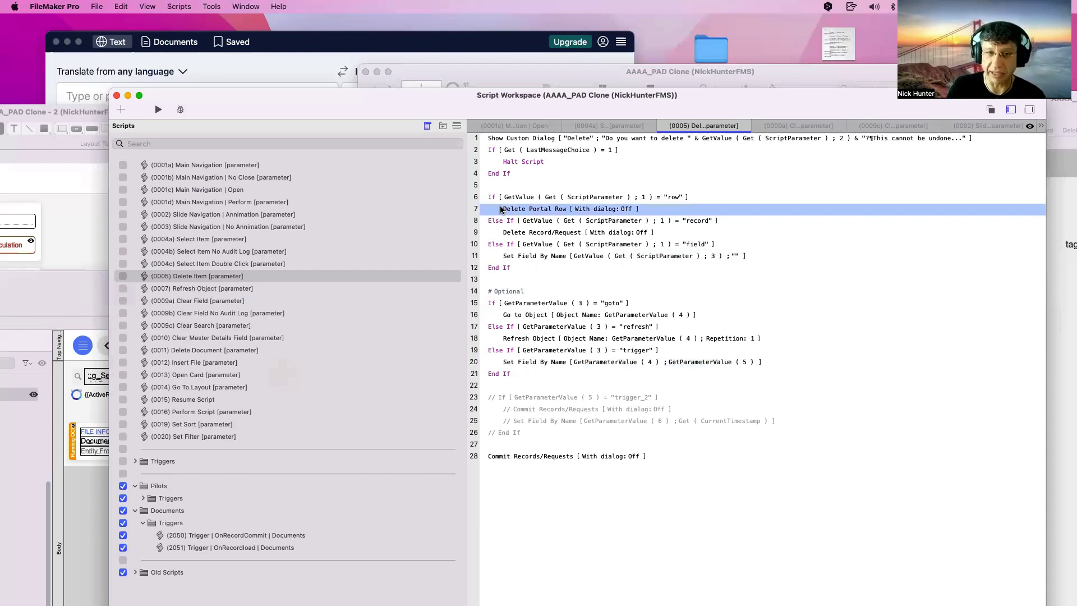
{"action": "left_click", "coordinate": [515, 364]}
{"action": "left_click_drag", "start_coordinate": [432, 110], "coordinate": [665, 219]}
{"action": "left_click", "coordinate": [251, 295]}
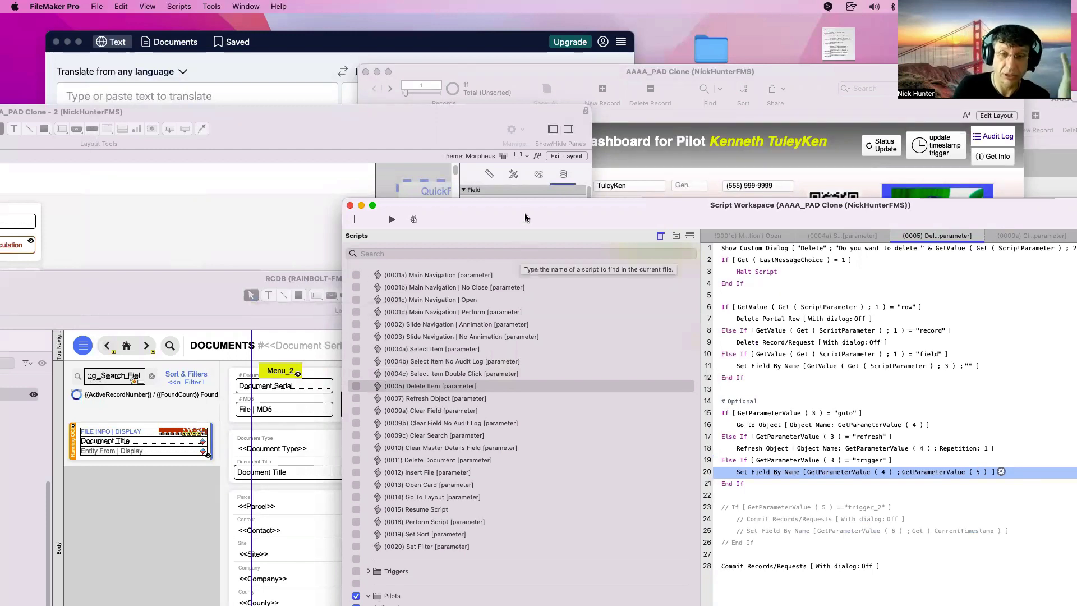
Examine Delete Item's Delete Record/Request and trigger Set Field By Name steps, and display the (0002) Slide Navigation | Annimation script.
{"action": "left_click_drag", "start_coordinate": [526, 216], "coordinate": [476, 200]}
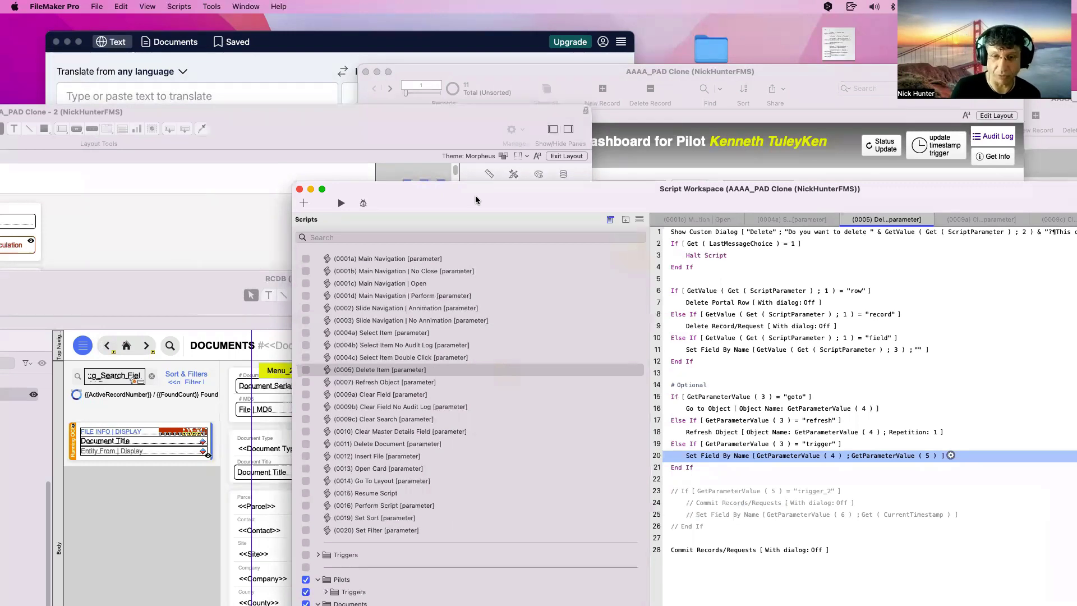
{"action": "left_click", "coordinate": [692, 316]}
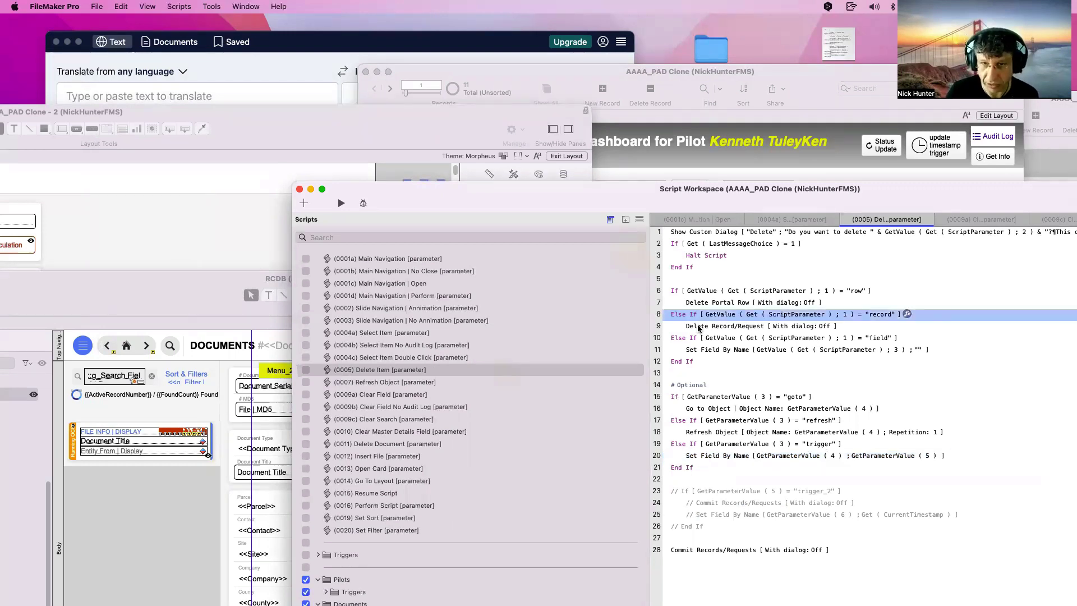
{"action": "left_click", "coordinate": [698, 328]}
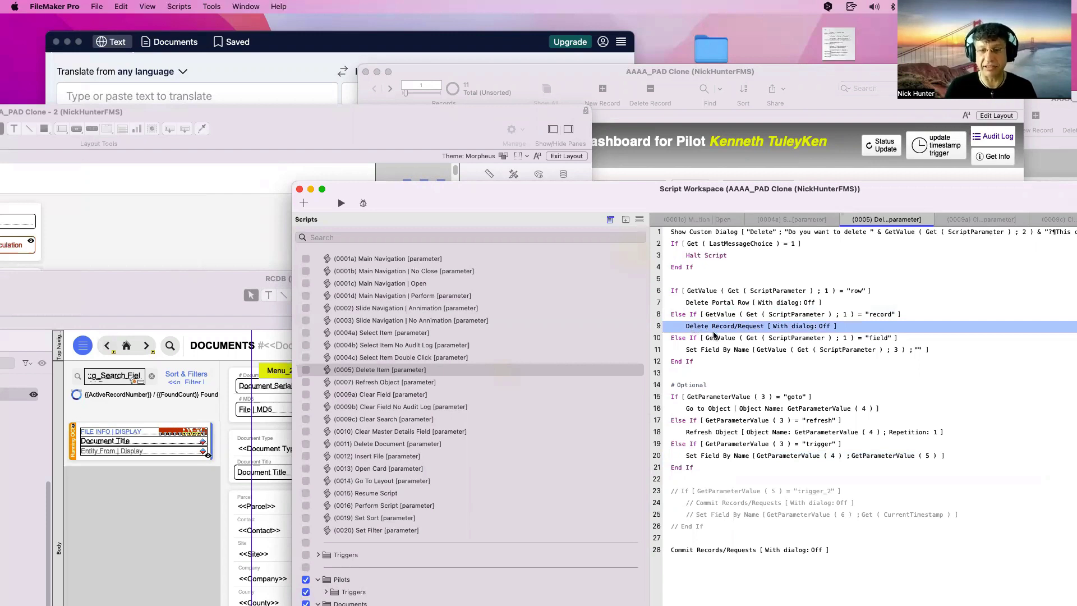
{"action": "left_click", "coordinate": [696, 458]}
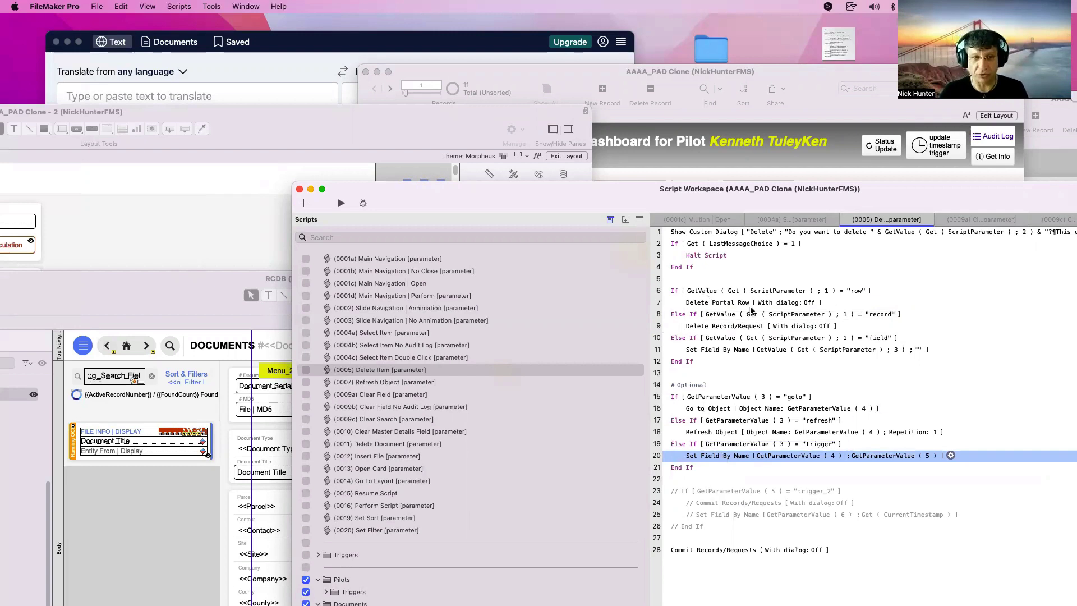
{"action": "left_click", "coordinate": [386, 310]}
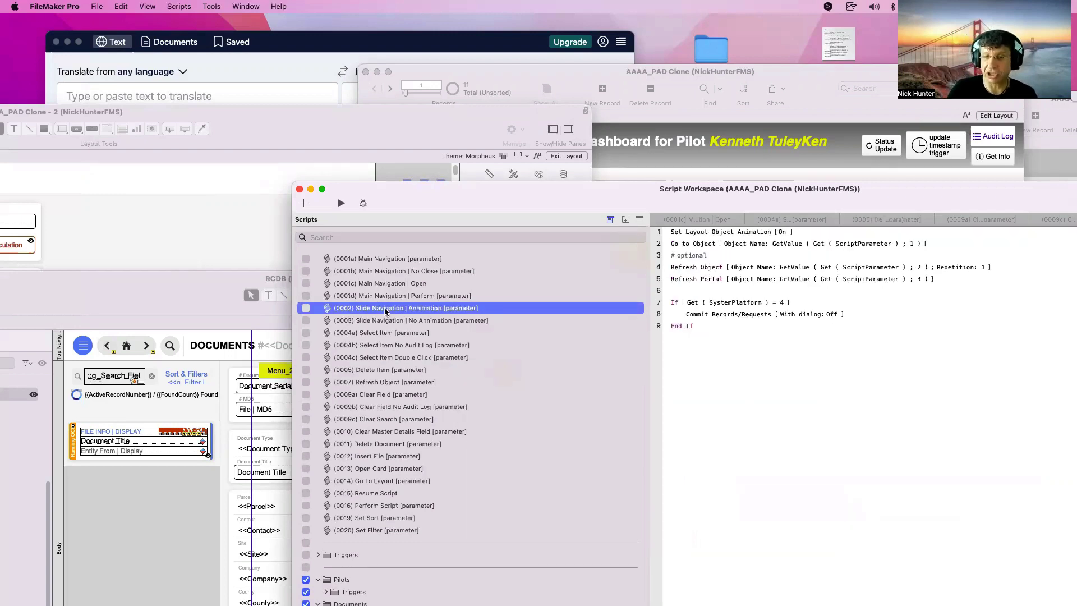
Compare the (0002) Slide Navigation | Annimation and (0003) Slide Navigation | No Annimation scripts, repositioning the Script Workspace to show the full code.
{"action": "left_click", "coordinate": [383, 322]}
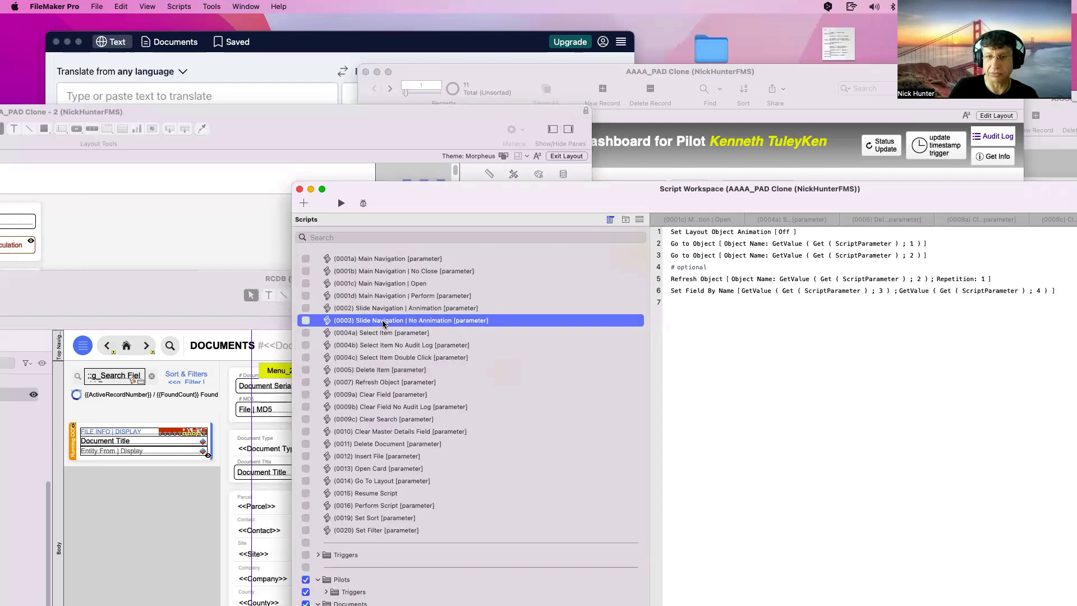
{"action": "left_click", "coordinate": [376, 310]}
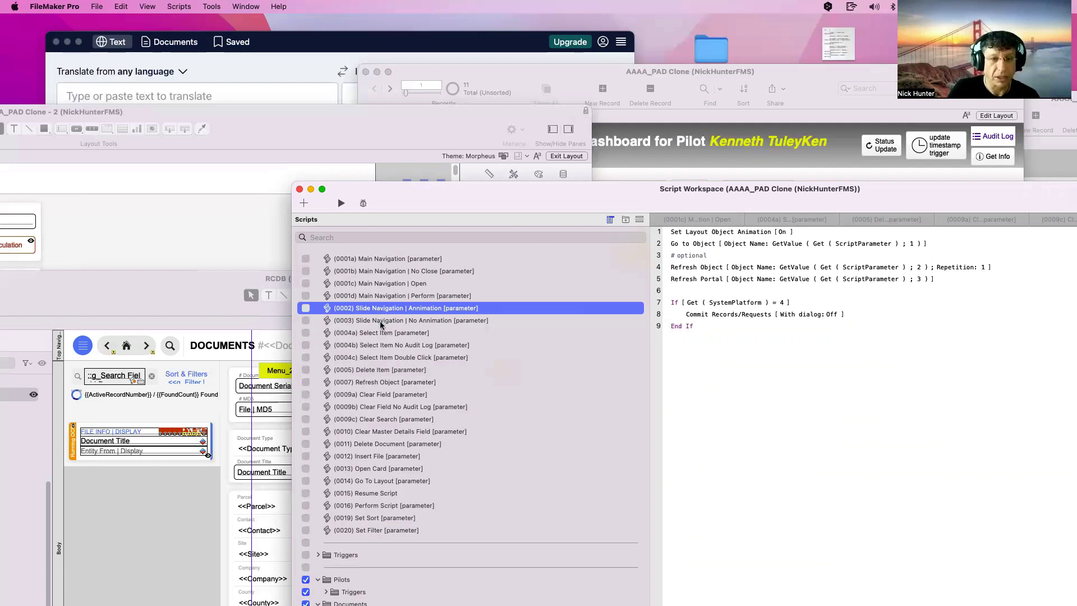
{"action": "left_click", "coordinate": [381, 323]}
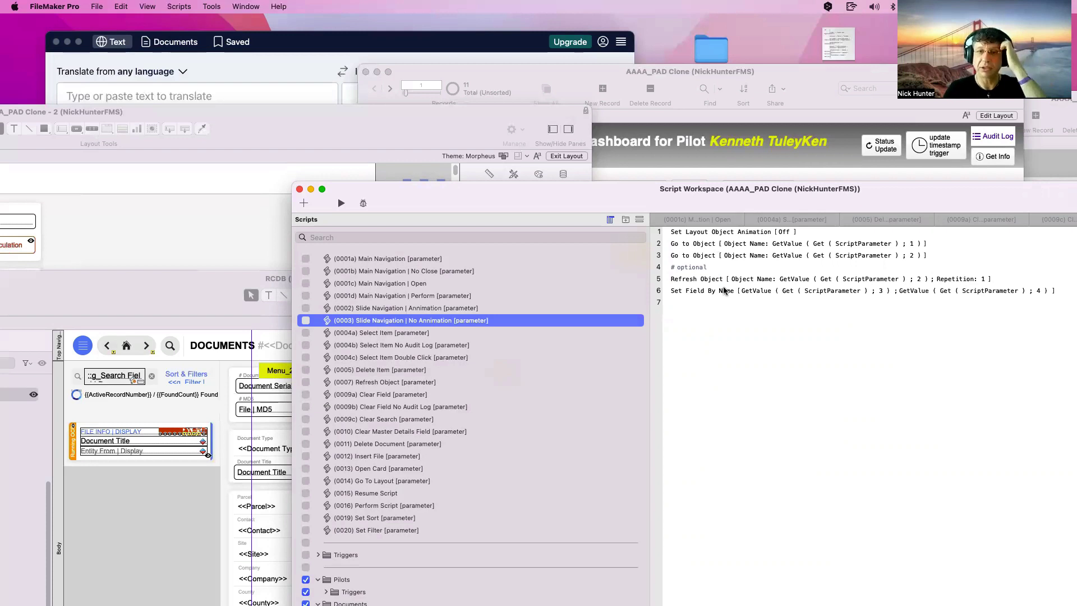
{"action": "left_click_drag", "start_coordinate": [706, 202], "coordinate": [481, 199]}
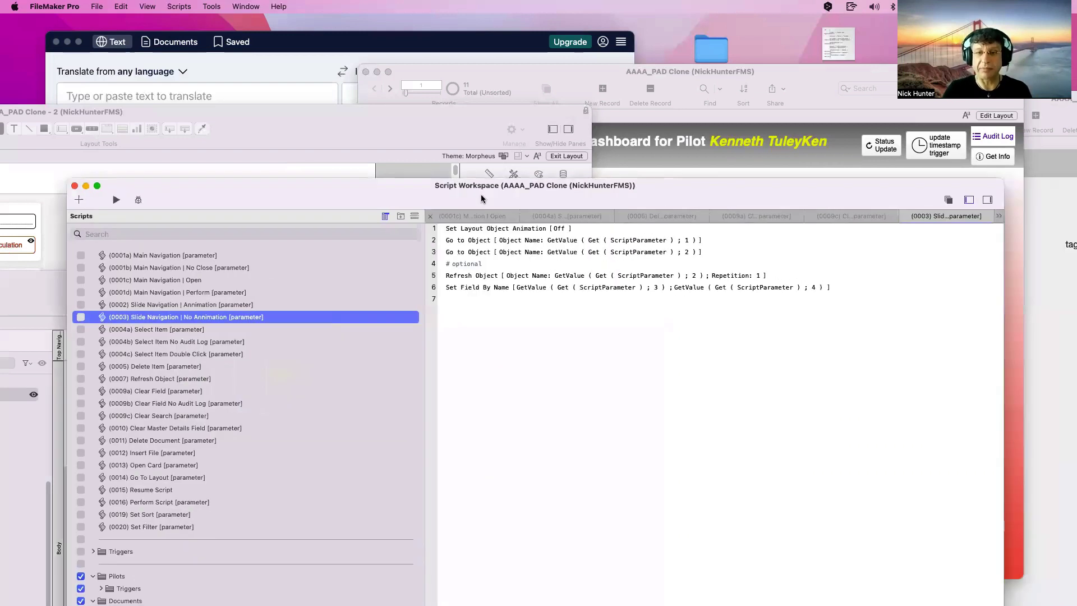
Examine both Go to Object steps and the optional Refresh Object and Set Field By Name steps in the (0003) script.
{"action": "left_click", "coordinate": [466, 244]}
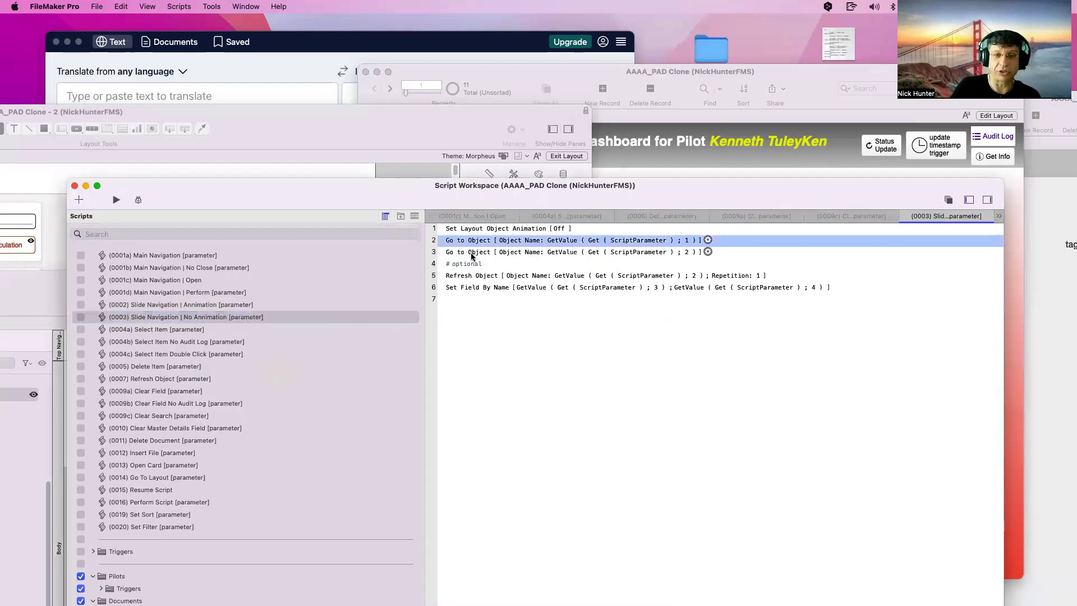
{"action": "left_click", "coordinate": [472, 254]}
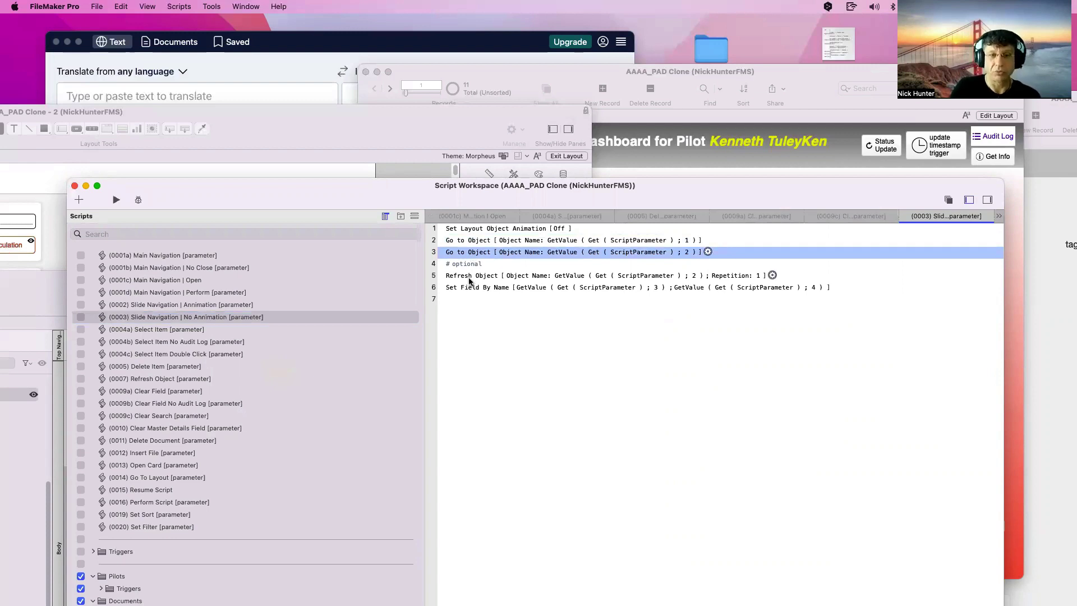
{"action": "left_click", "coordinate": [470, 277]}
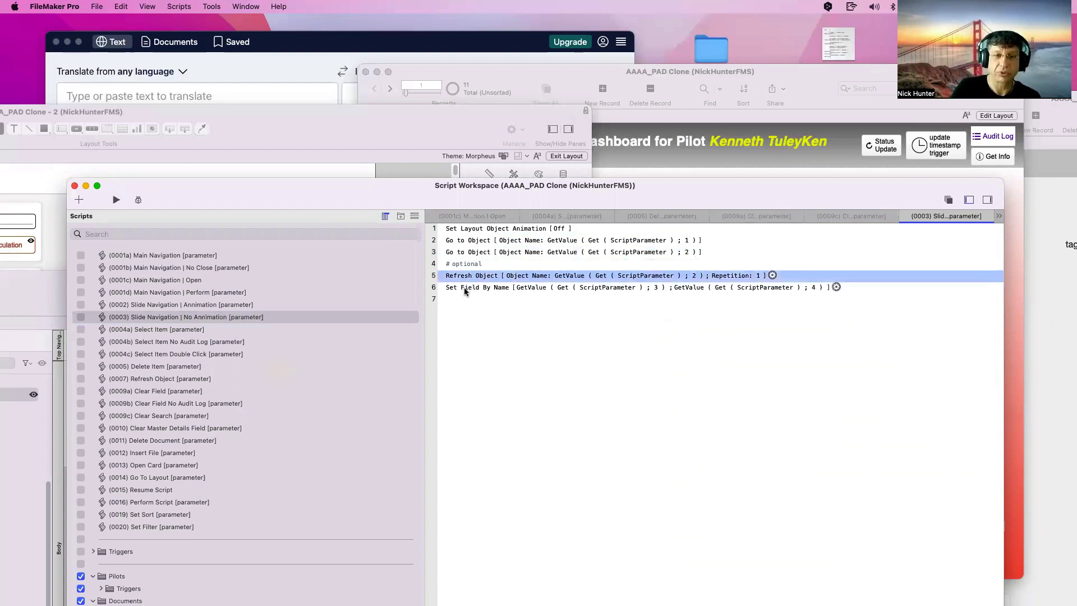
{"action": "left_click", "coordinate": [464, 287]}
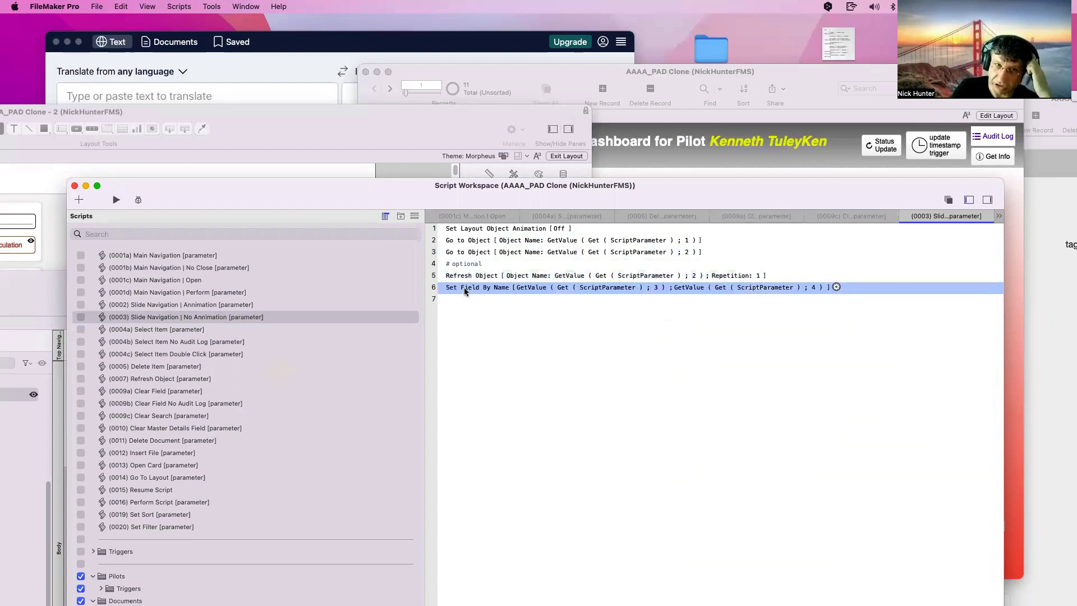
Insert a blank line before the # optional comment in the (0003) Slide Navigation | No Annimation script and save it.
{"action": "left_click", "coordinate": [468, 265]}
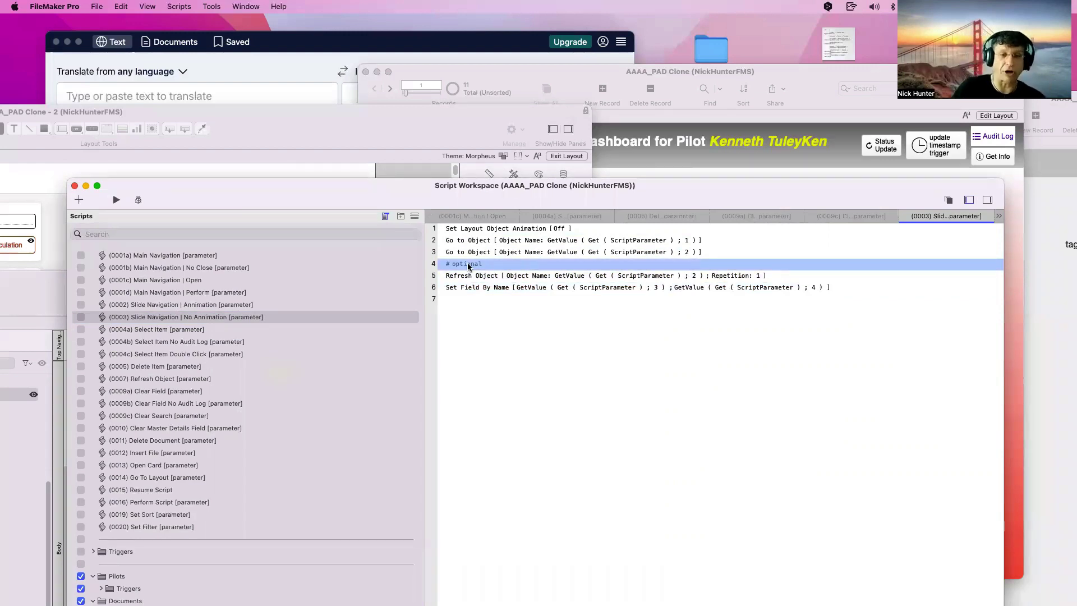
{"action": "left_click", "coordinate": [458, 254]}
{"action": "key", "text": "Return"}
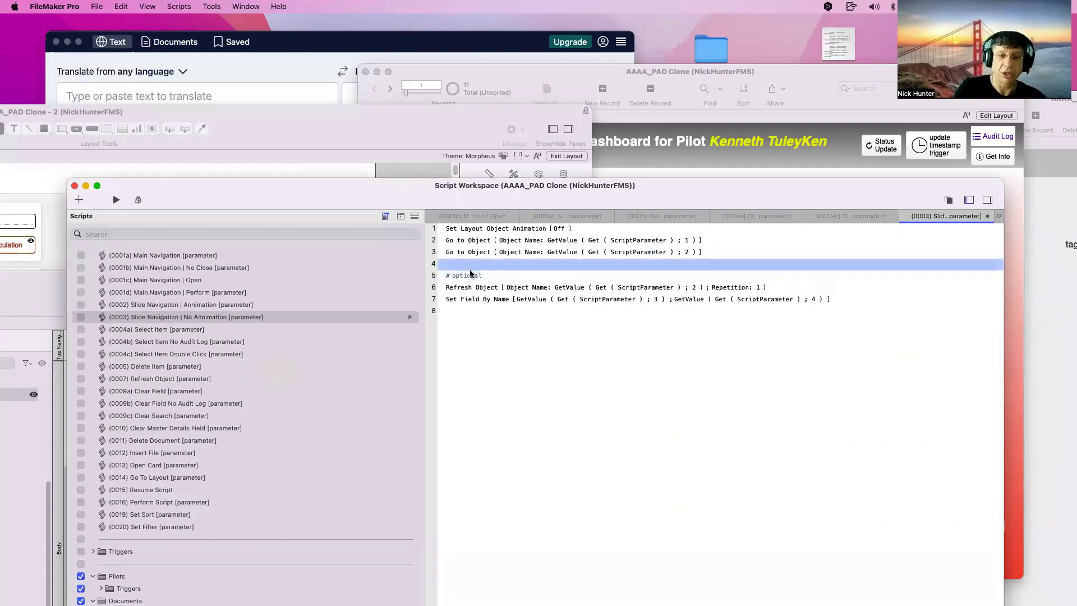
{"action": "left_click", "coordinate": [462, 290]}
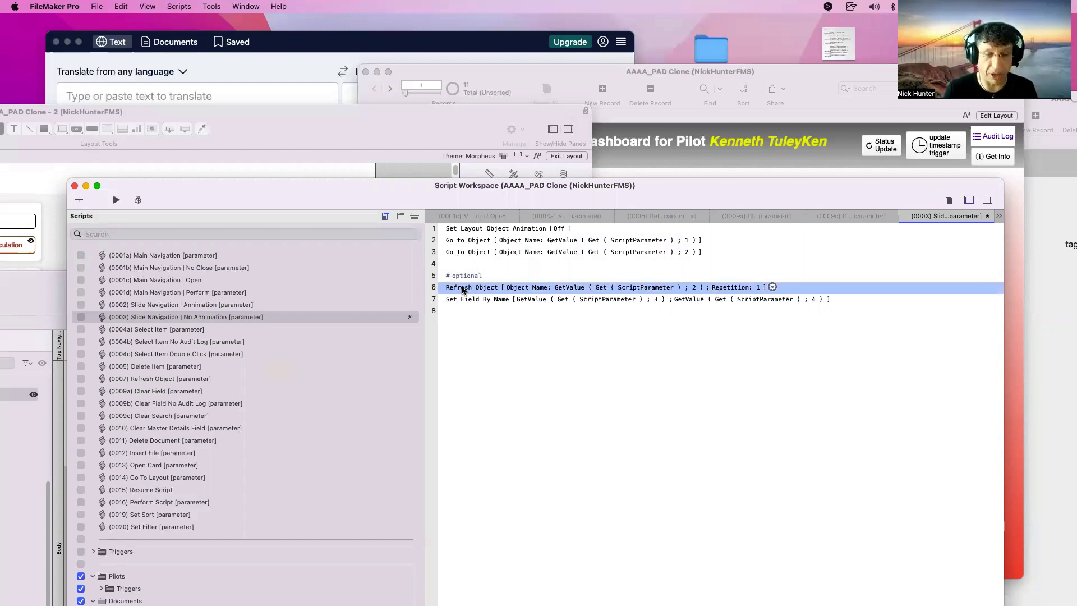
{"action": "key", "text": "super+s"}
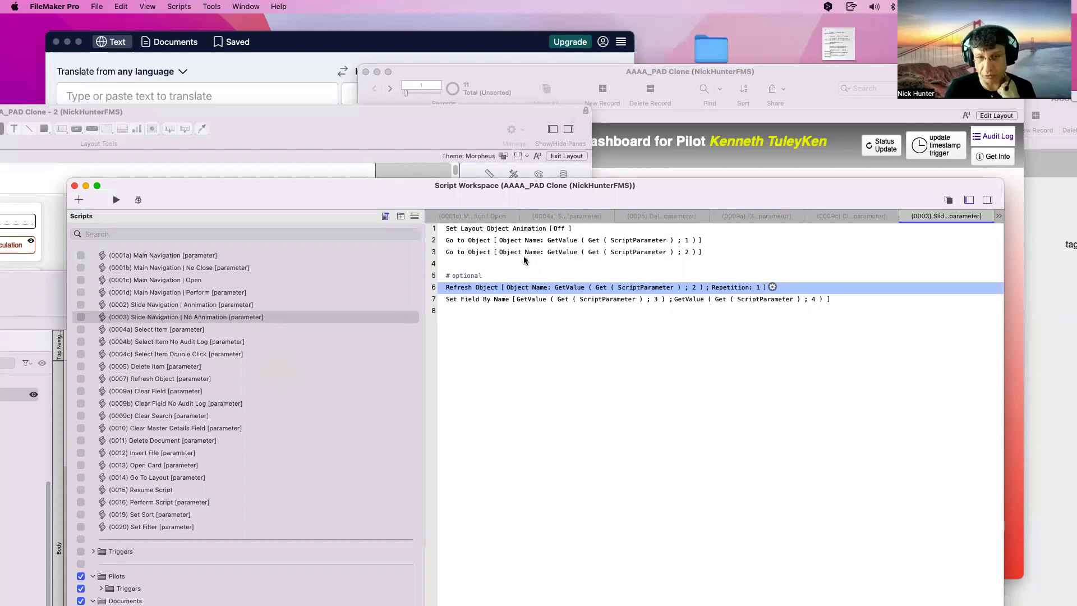
Rearrange the RCDB and Script Workspace windows and highlight all parameter scripts from (0001a) Main Navigation through (0020) Set Filter.
{"action": "left_click_drag", "start_coordinate": [329, 195], "coordinate": [636, 348]}
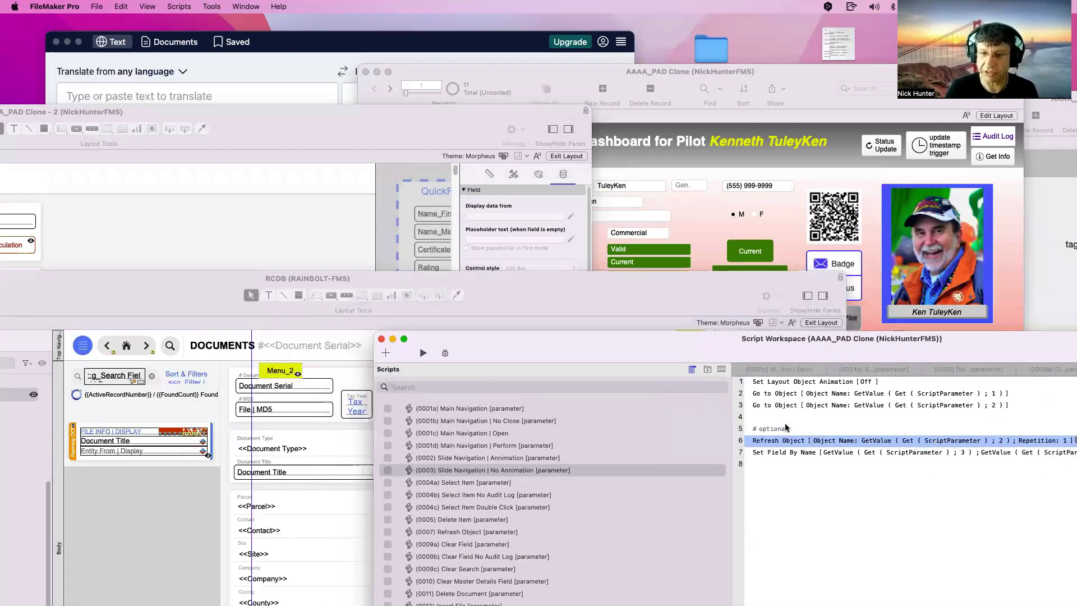
{"action": "left_click", "coordinate": [489, 296]}
{"action": "left_click_drag", "start_coordinate": [543, 283], "coordinate": [621, 246]}
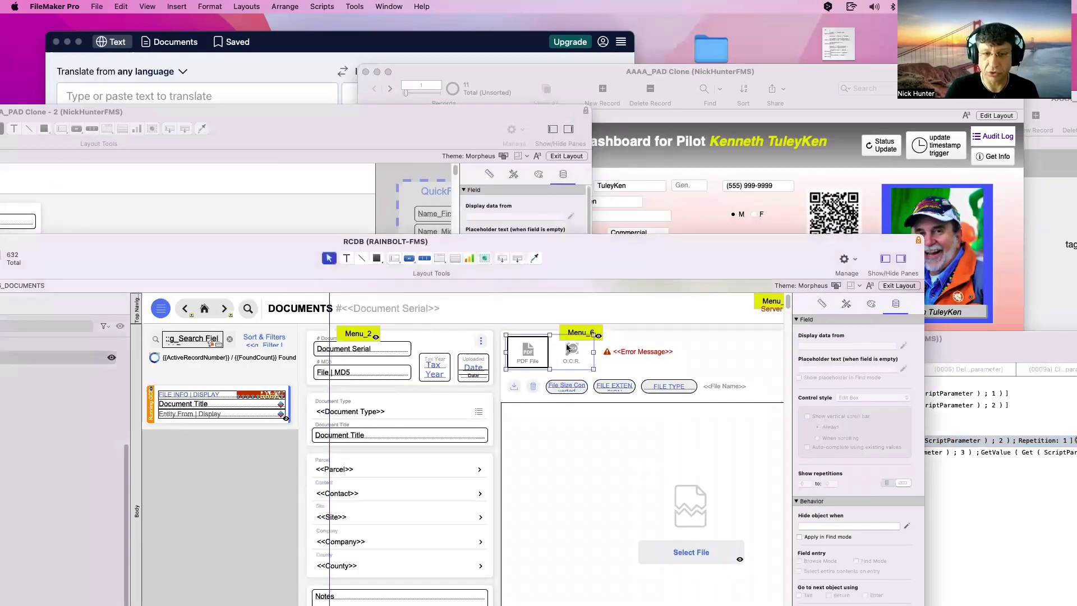
{"action": "left_click", "coordinate": [988, 338]}
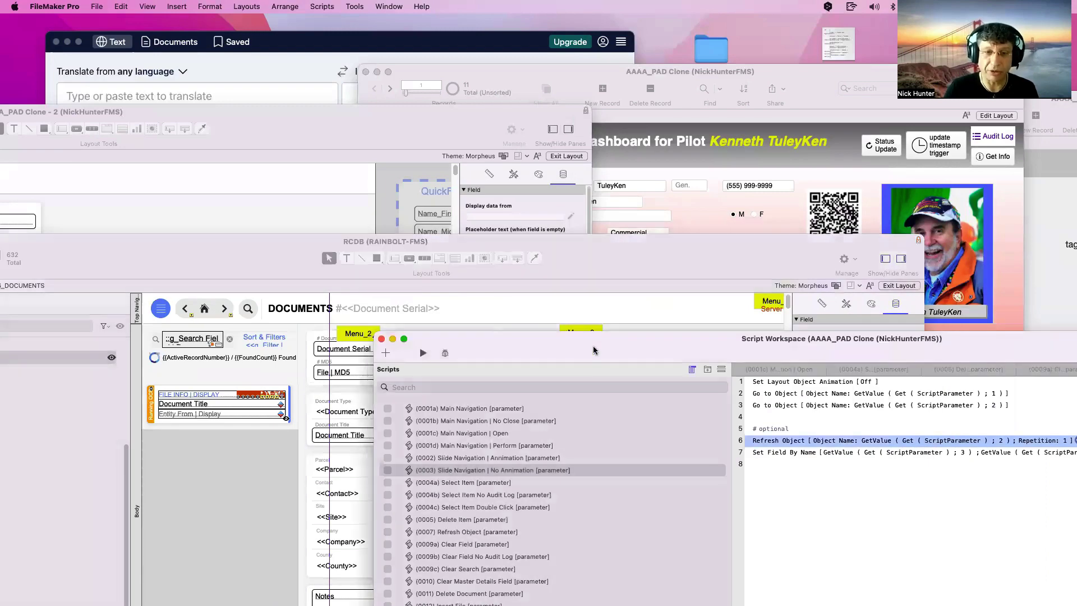
{"action": "left_click_drag", "start_coordinate": [987, 338], "coordinate": [953, 192]}
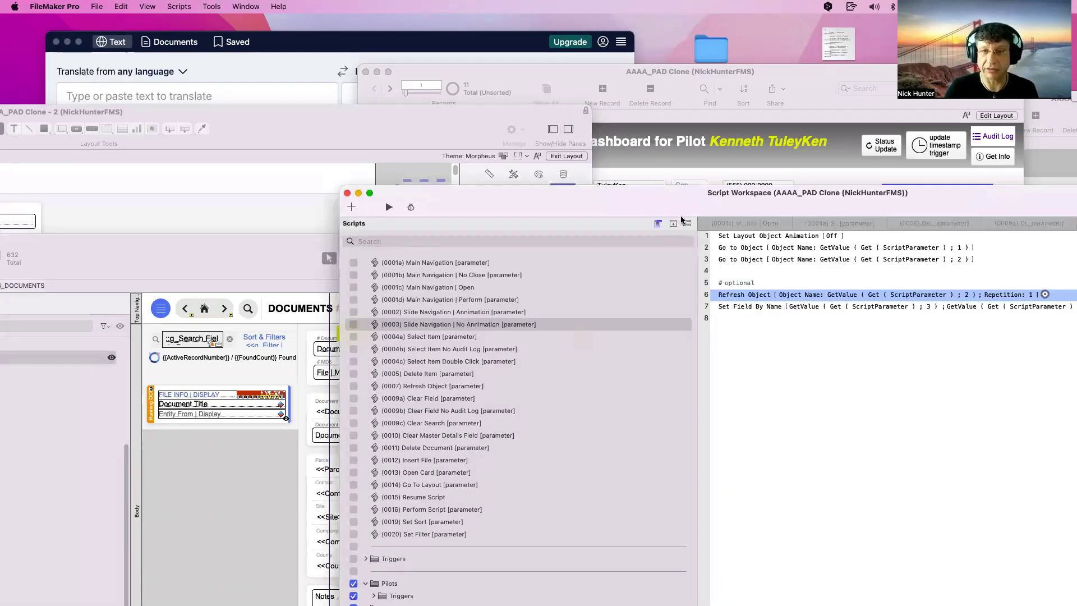
{"action": "left_click_drag", "start_coordinate": [762, 194], "coordinate": [608, 172]}
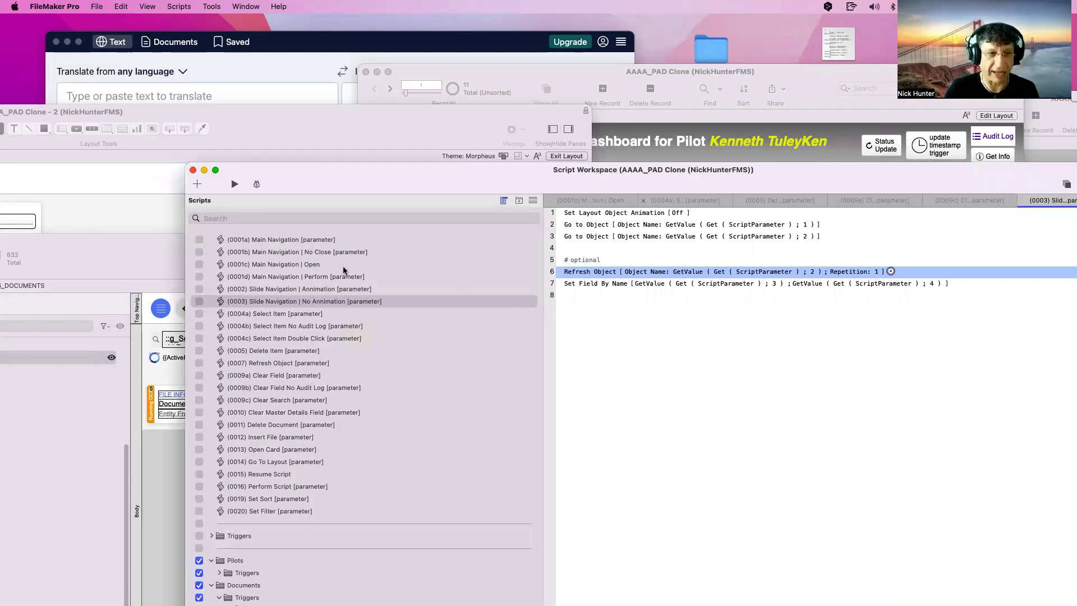
{"action": "left_click", "coordinate": [314, 243]}
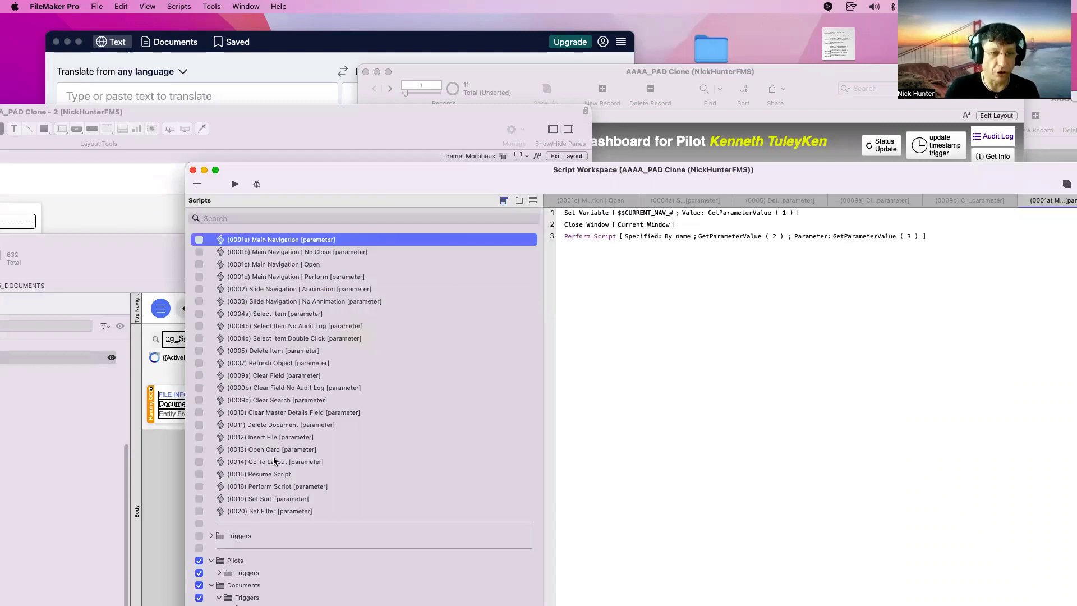
{"action": "left_click", "coordinate": [274, 513], "text": "shift"}
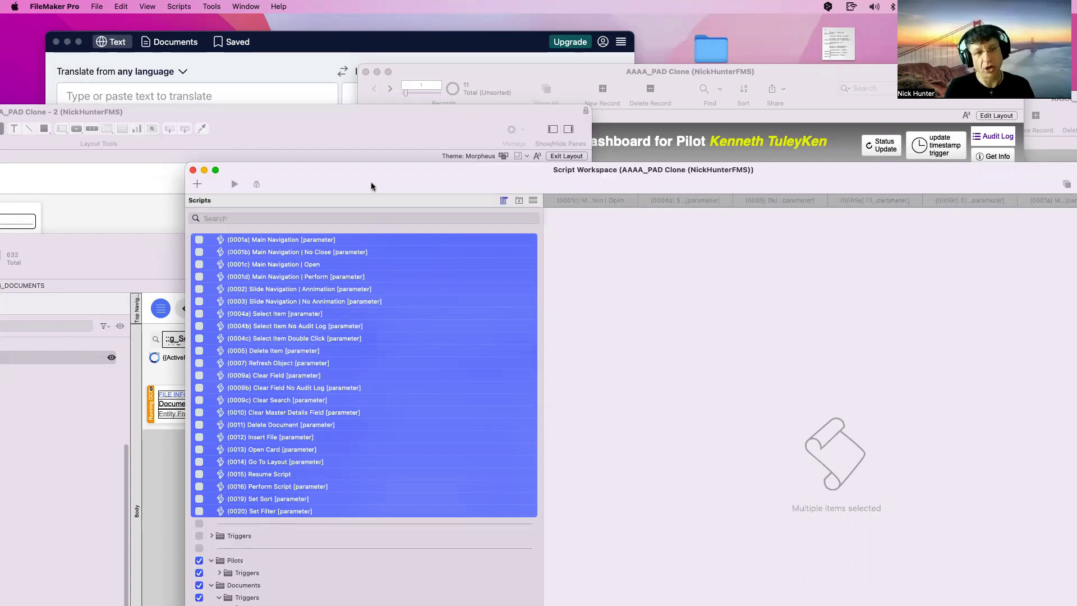
Inspect the scripts and parameters assigned to the PDF File and O.C.R. button bar segments on the RCDB Documents layout.
{"action": "left_click_drag", "start_coordinate": [371, 183], "coordinate": [704, 373]}
{"action": "left_click", "coordinate": [537, 342]}
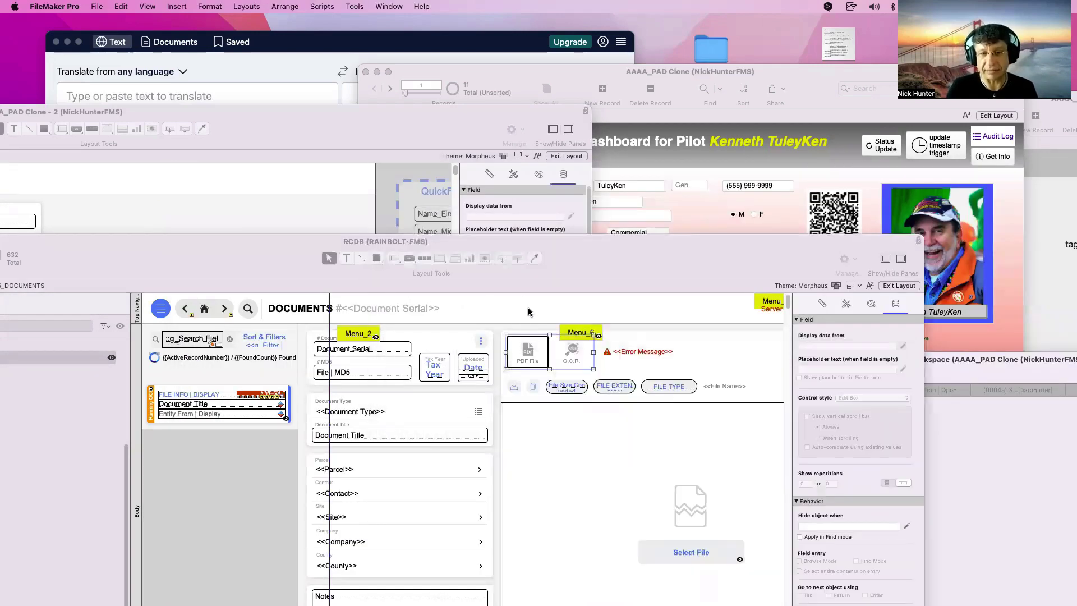
{"action": "left_click_drag", "start_coordinate": [536, 241], "coordinate": [605, 191]}
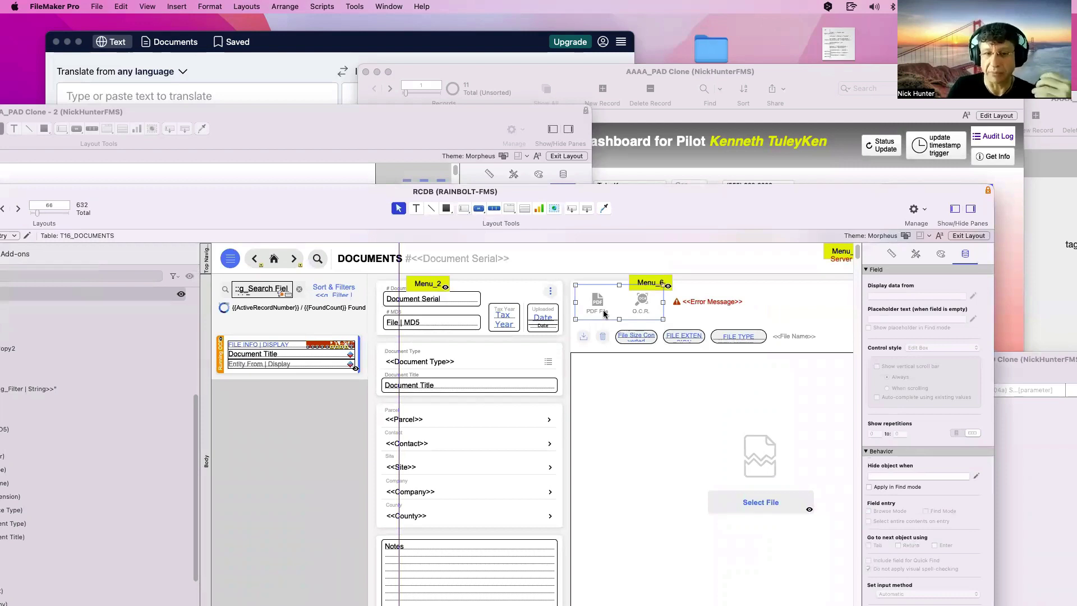
{"action": "double_click", "coordinate": [598, 301]}
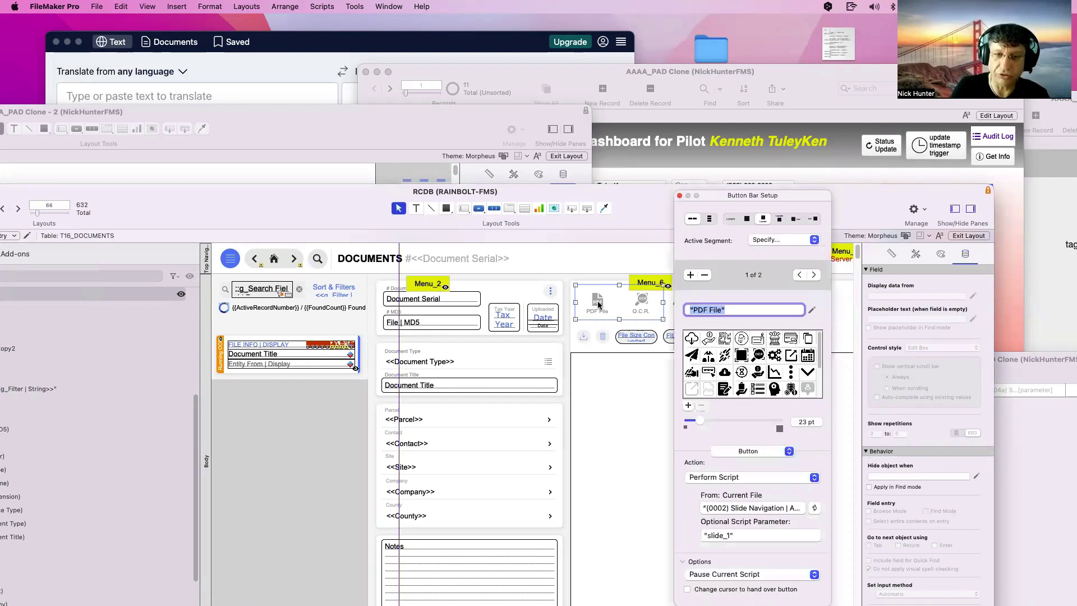
{"action": "left_click", "coordinate": [599, 304]}
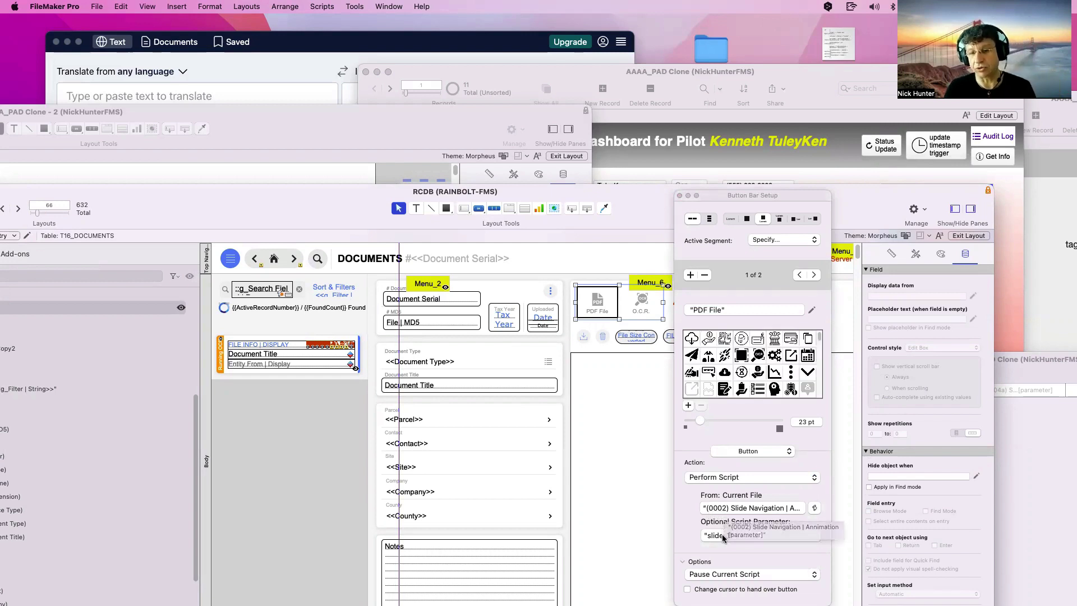
{"action": "left_click", "coordinate": [641, 311]}
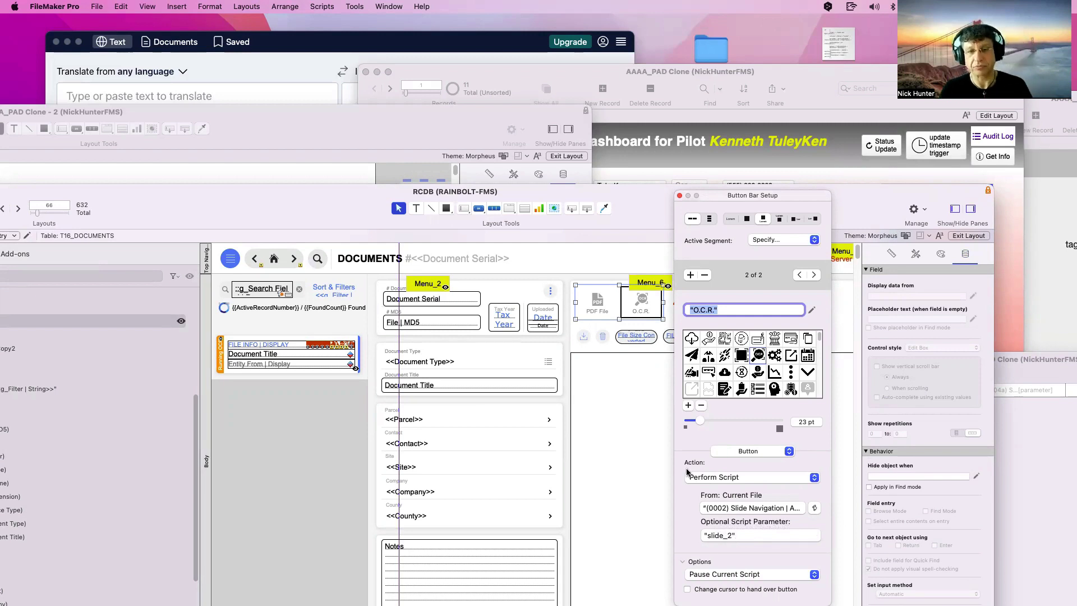
{"action": "left_click", "coordinate": [653, 319]}
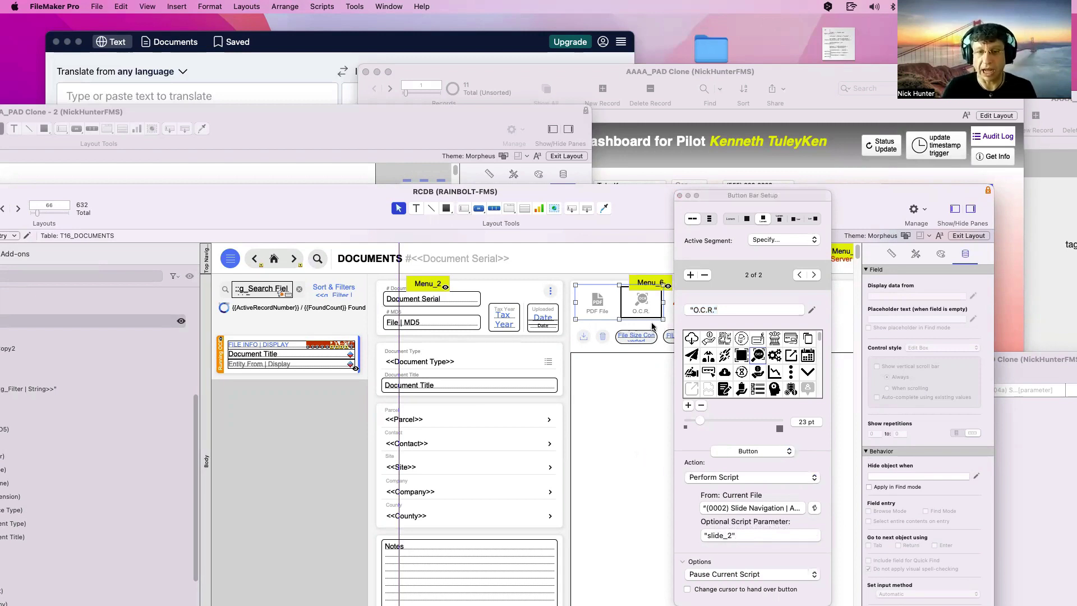
{"action": "left_click", "coordinate": [652, 327]}
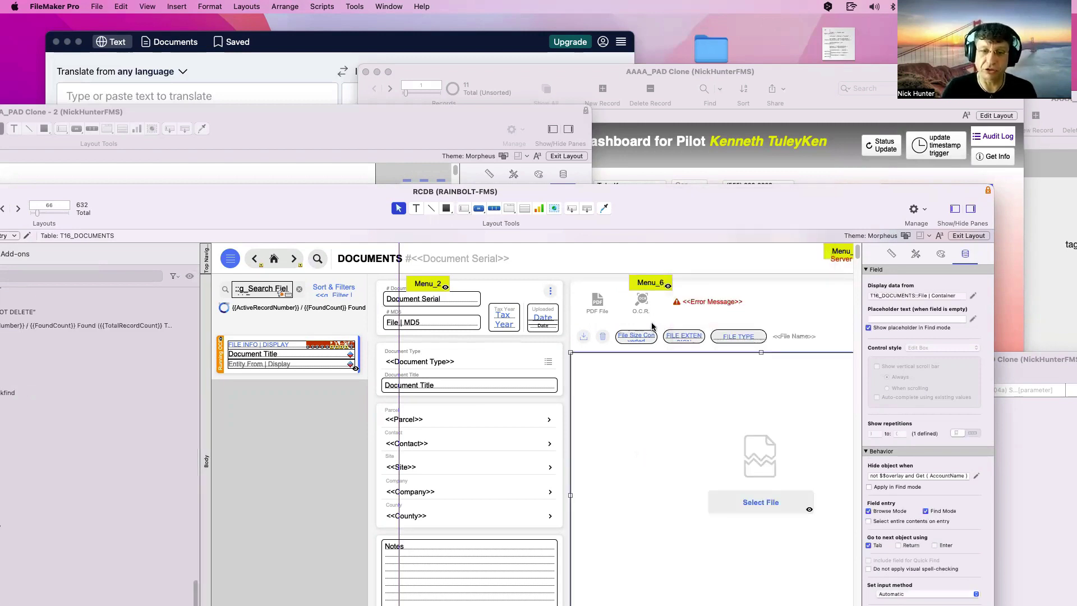
Copy the file panel containing the PDF File and O.C.R. button bar from the RCDB Documents layout.
{"action": "left_click", "coordinate": [598, 306]}
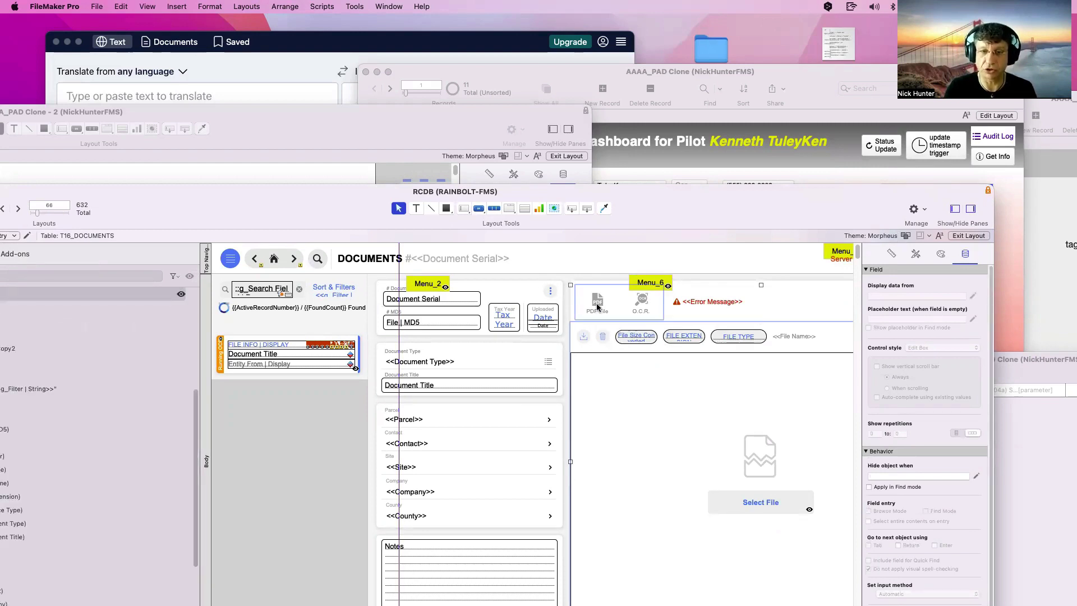
{"action": "left_click", "coordinate": [716, 287]}
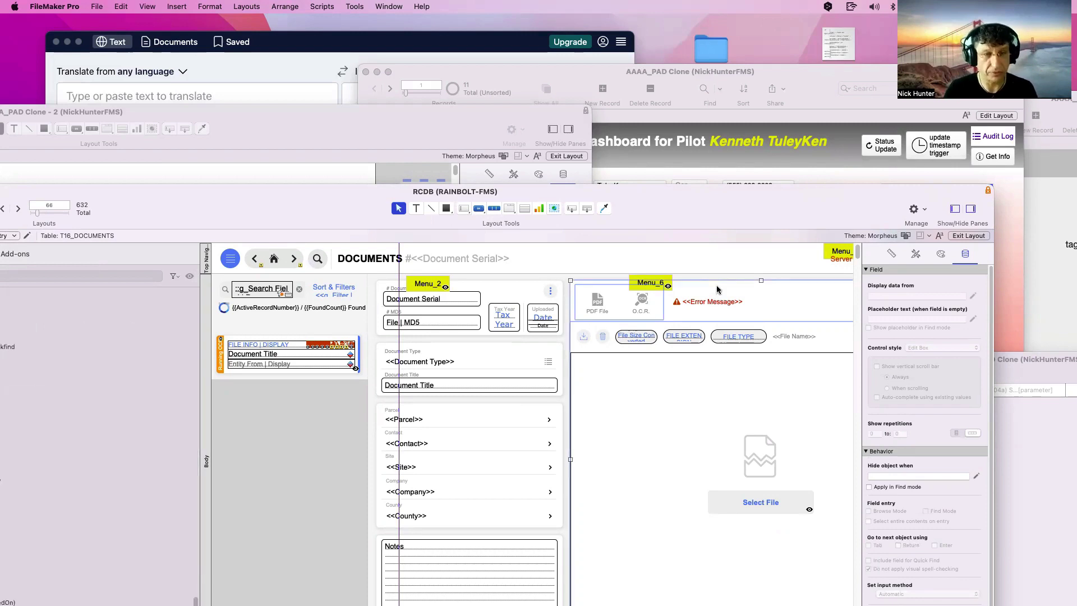
{"action": "key", "text": "super+c"}
Paste the file panel into the AAAA_PAD Clone - 2 pilot dashboard layout and place it beside the pilot field groups.
{"action": "left_click", "coordinate": [275, 126]}
{"action": "left_click_drag", "start_coordinate": [540, 107], "coordinate": [580, 110]}
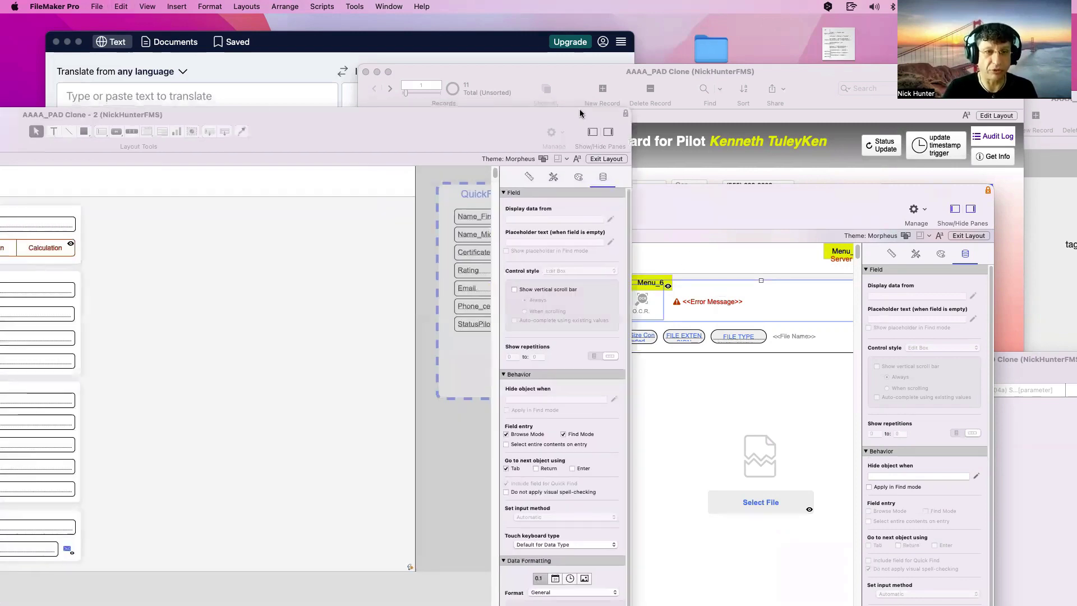
{"action": "double_click", "coordinate": [580, 109]}
{"action": "left_click", "coordinate": [524, 206]}
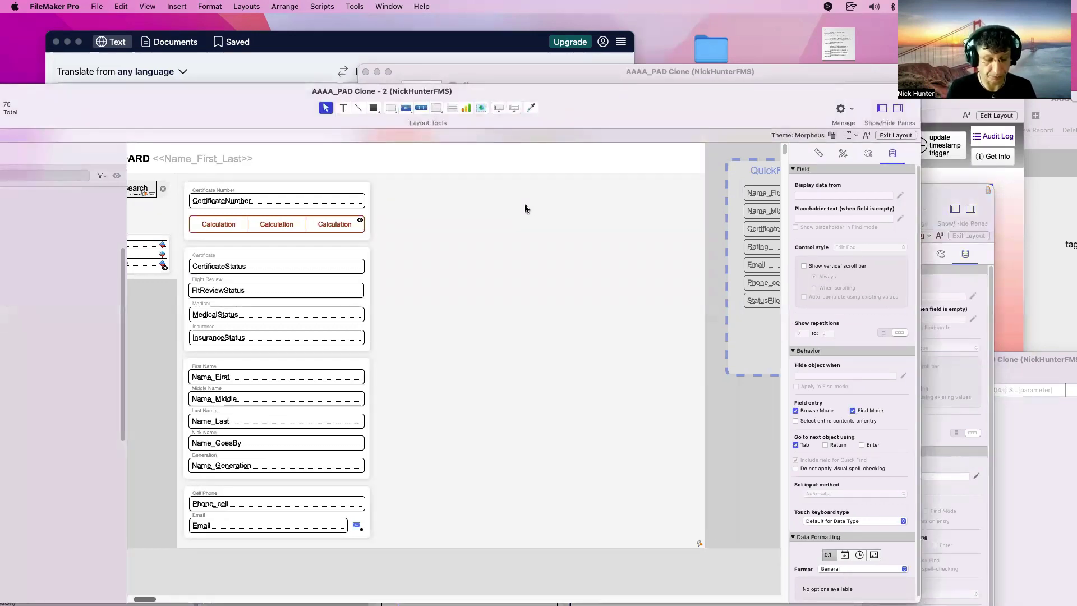
{"action": "key", "text": "super+v"}
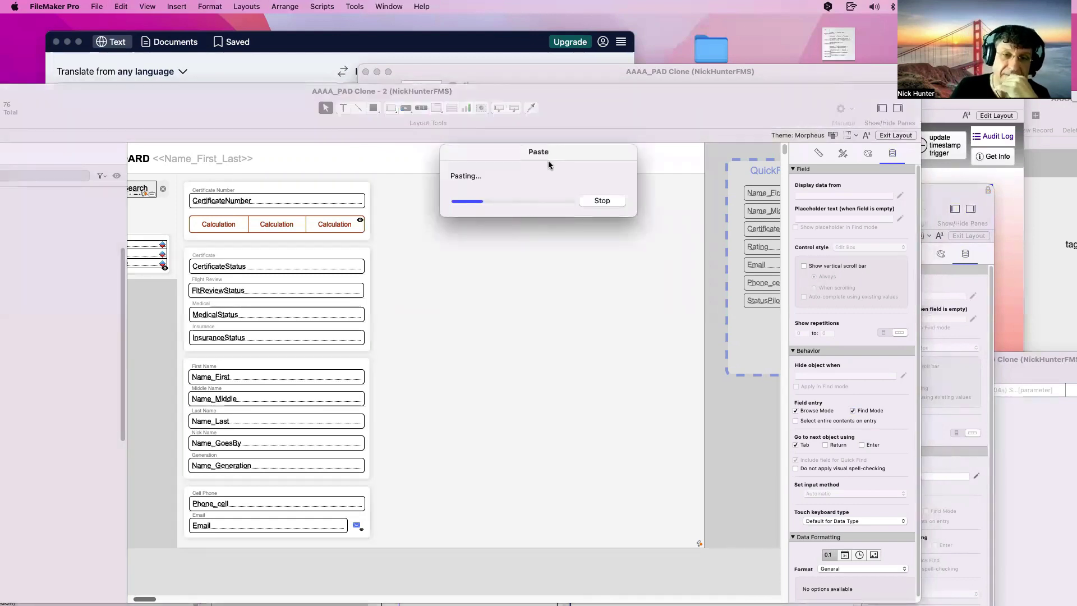
{"action": "left_click_drag", "start_coordinate": [553, 155], "coordinate": [550, 162]}
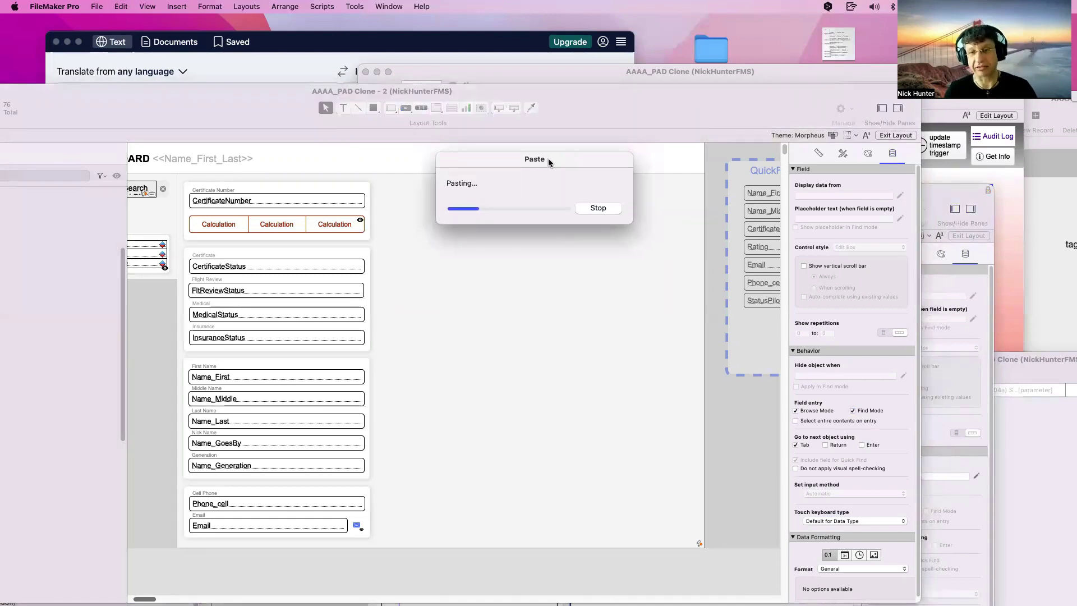
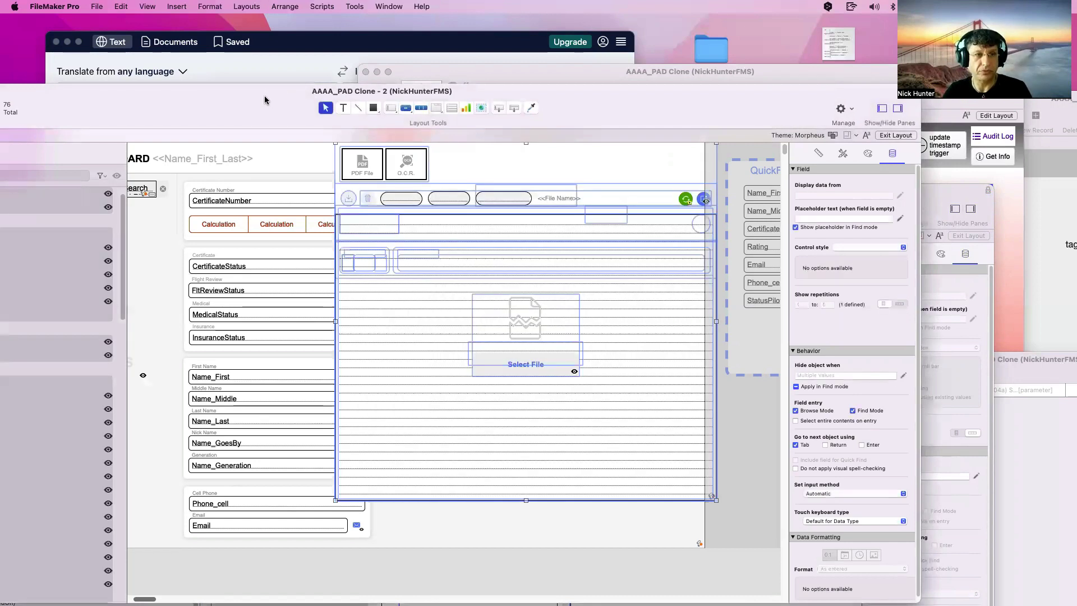
{"action": "left_click_drag", "start_coordinate": [264, 99], "coordinate": [289, 85]}
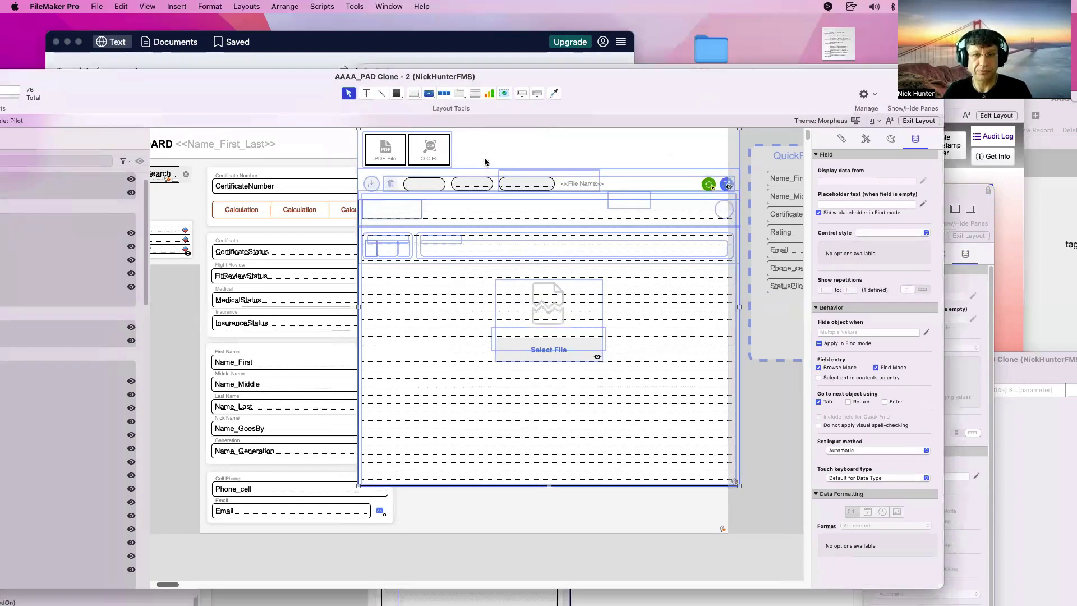
{"action": "left_click_drag", "start_coordinate": [489, 159], "coordinate": [530, 193]}
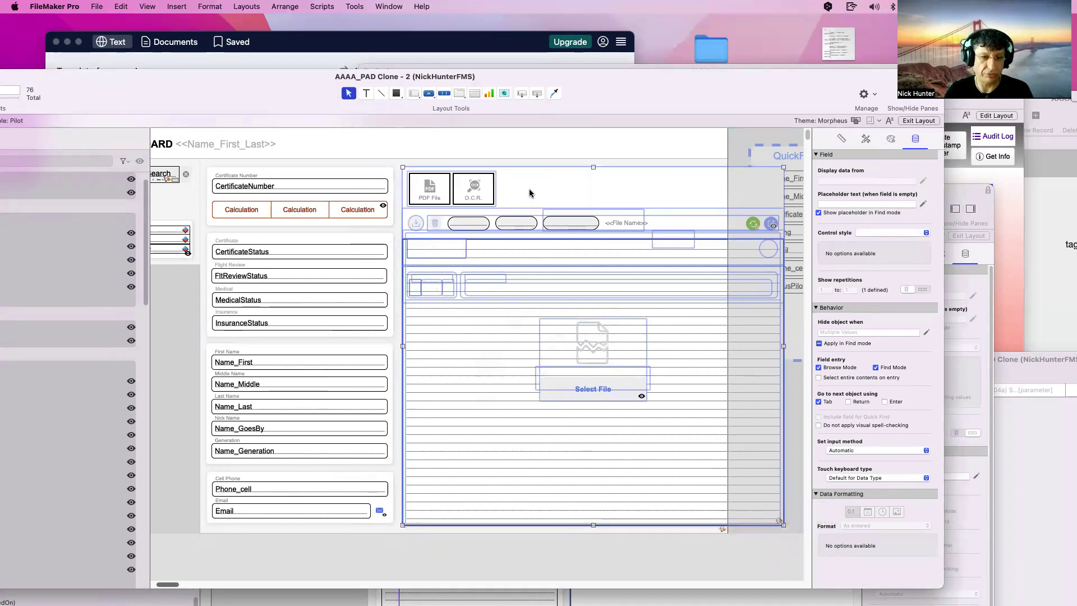
Nudge the pasted file panel so it aligns with the pilot field group boxes next to it.
{"action": "key", "text": "Left"}
{"action": "key", "text": "Left"}
{"action": "key", "text": "Left"}
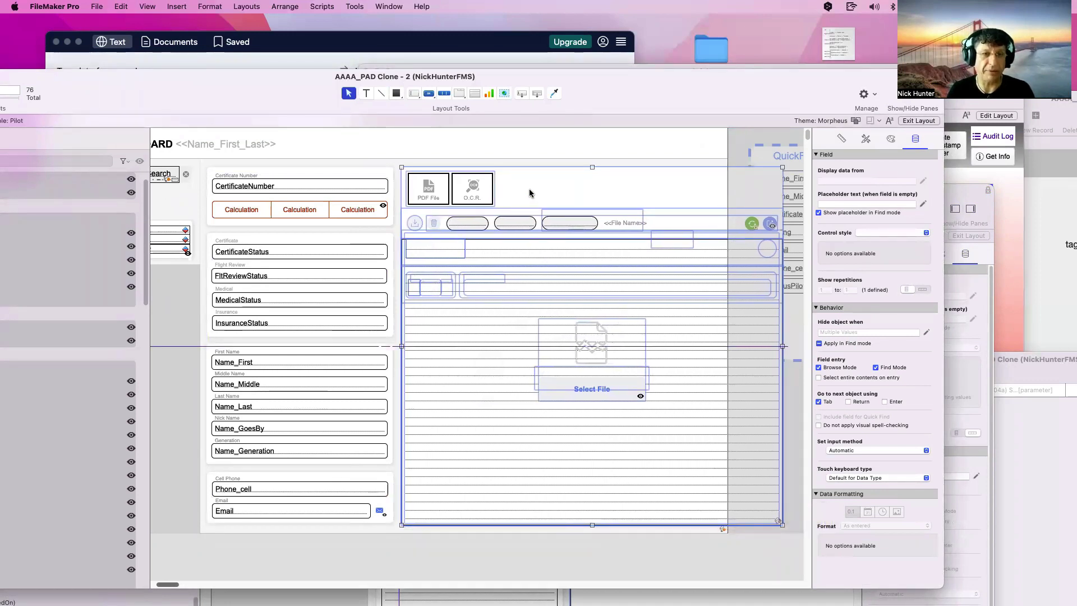
{"action": "key", "text": "Up"}
{"action": "key", "text": "Down"}
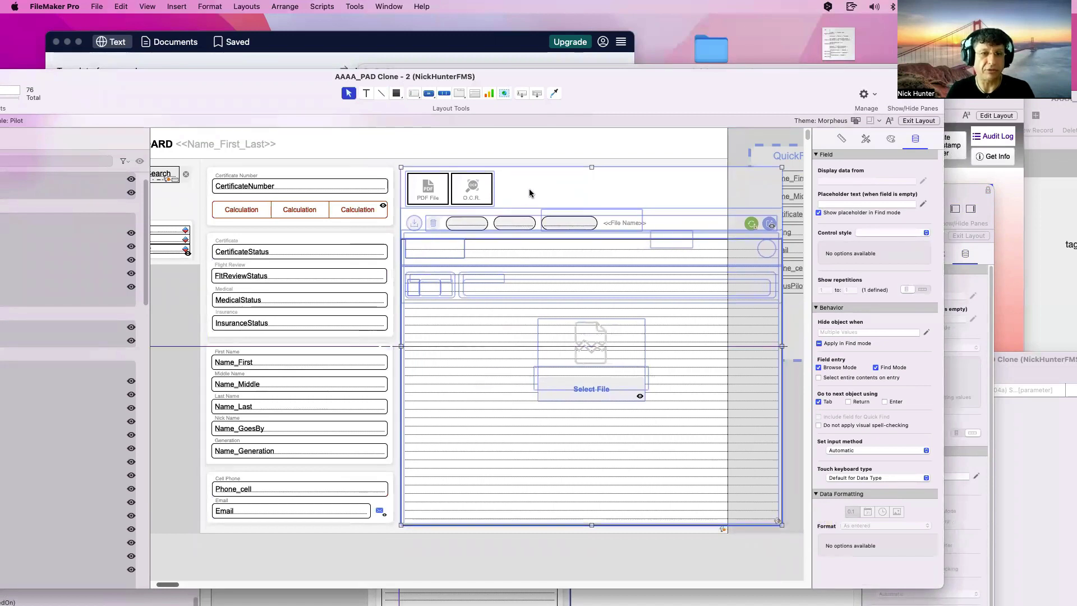
{"action": "key", "text": "Down"}
{"action": "key", "text": "Down"}
{"action": "key", "text": "Down"}
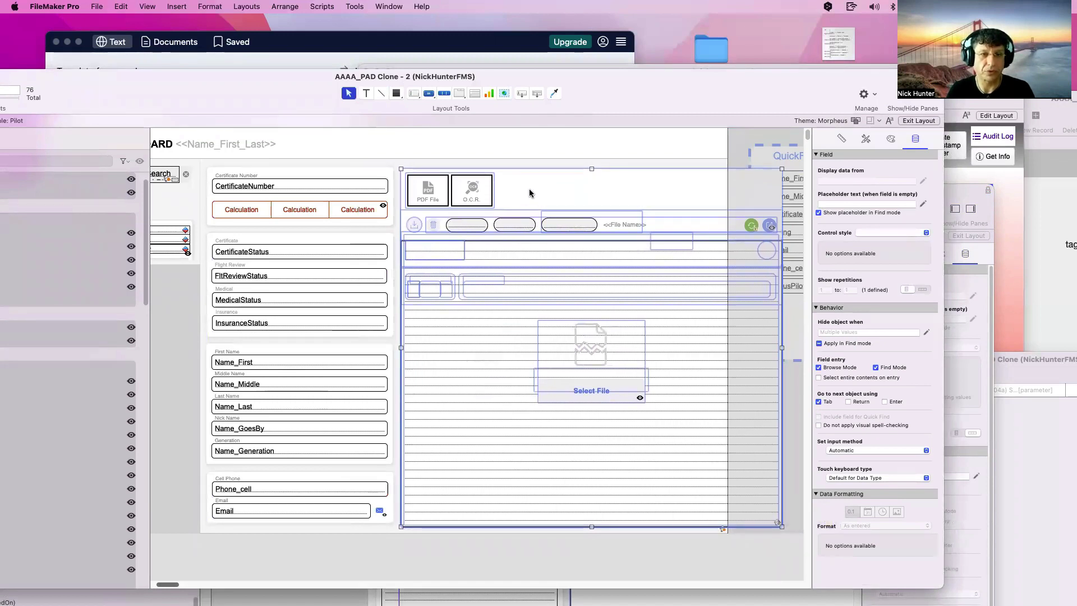
{"action": "key", "text": "Up"}
{"action": "key", "text": "Up"}
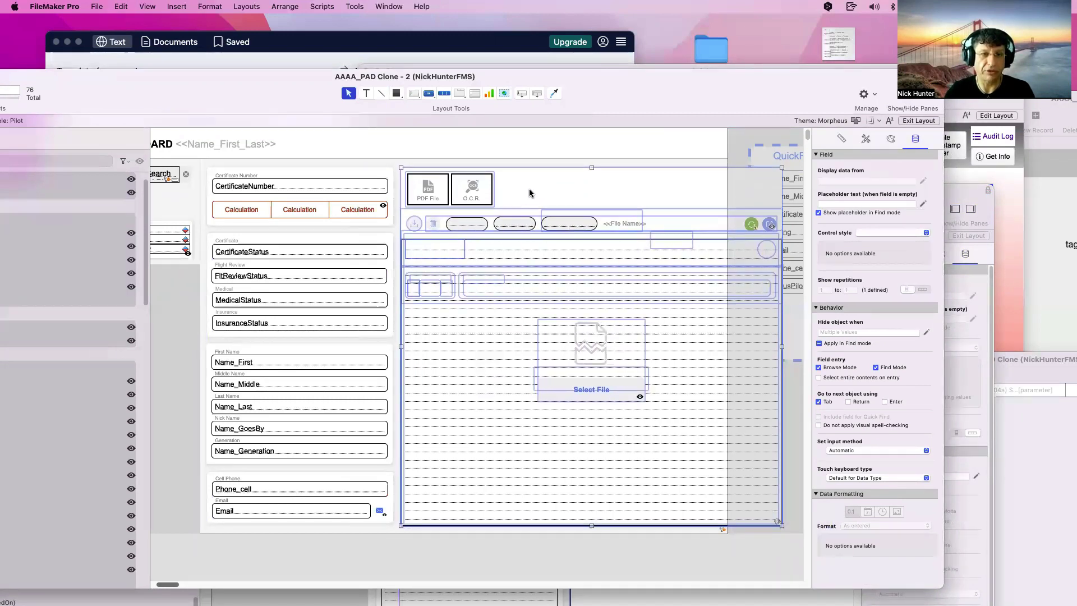
{"action": "left_click", "coordinate": [510, 144]}
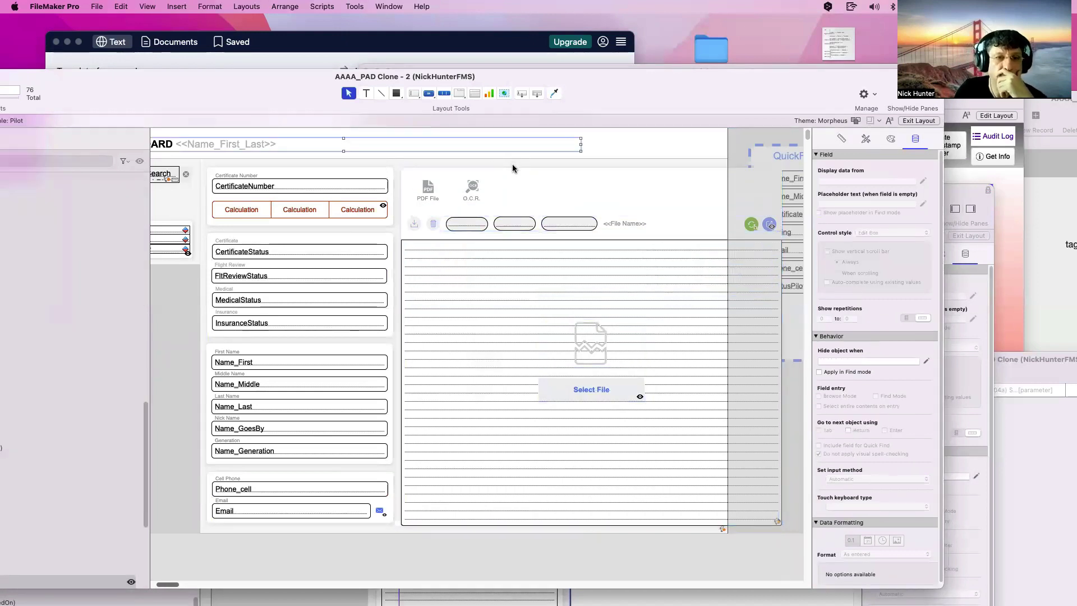
Dismiss the OneDrive verification dialog and widen the pilot layout so its edge encloses the whole file panel.
{"action": "left_click_drag", "start_coordinate": [430, 161], "coordinate": [680, 465]}
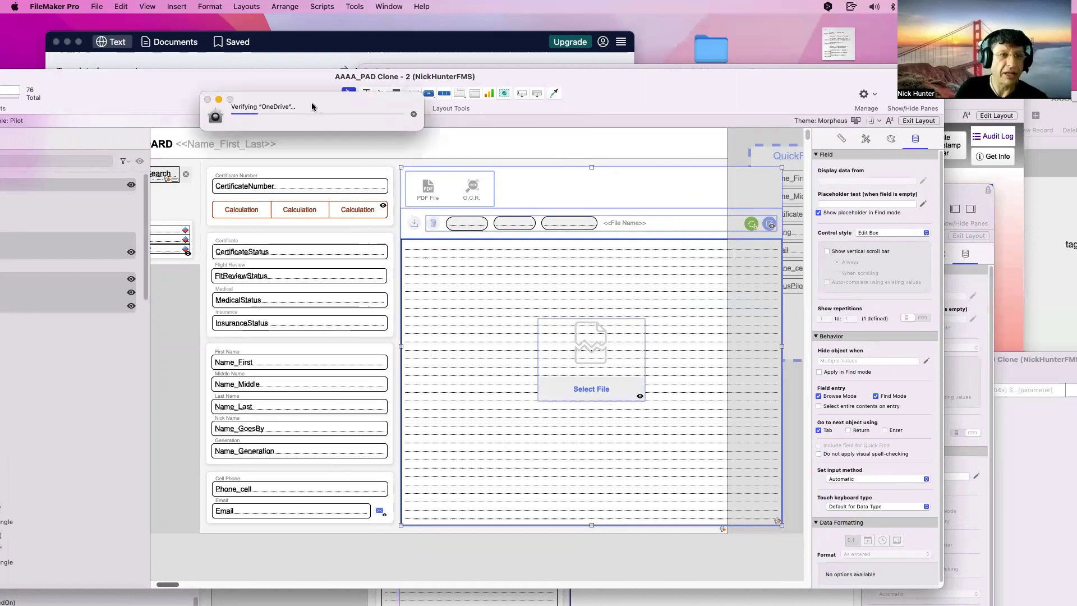
{"action": "mouse_move", "coordinate": [312, 106]}
{"action": "left_mouse_down"}
{"action": "mouse_move", "coordinate": [339, 103]}
{"action": "mouse_move", "coordinate": [326, 98]}
{"action": "left_mouse_up"}
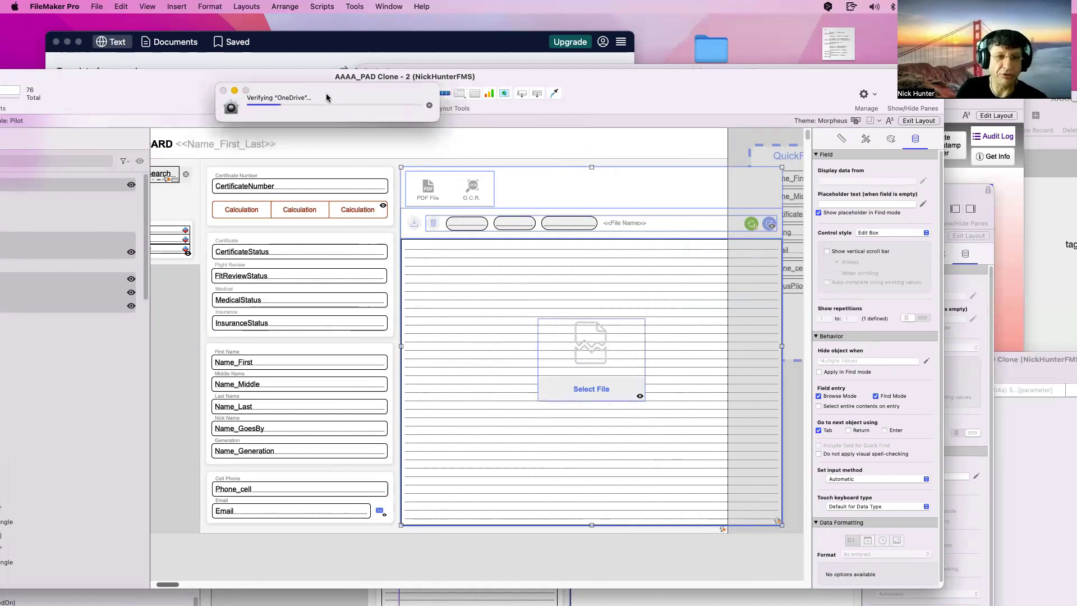
{"action": "left_click", "coordinate": [430, 106]}
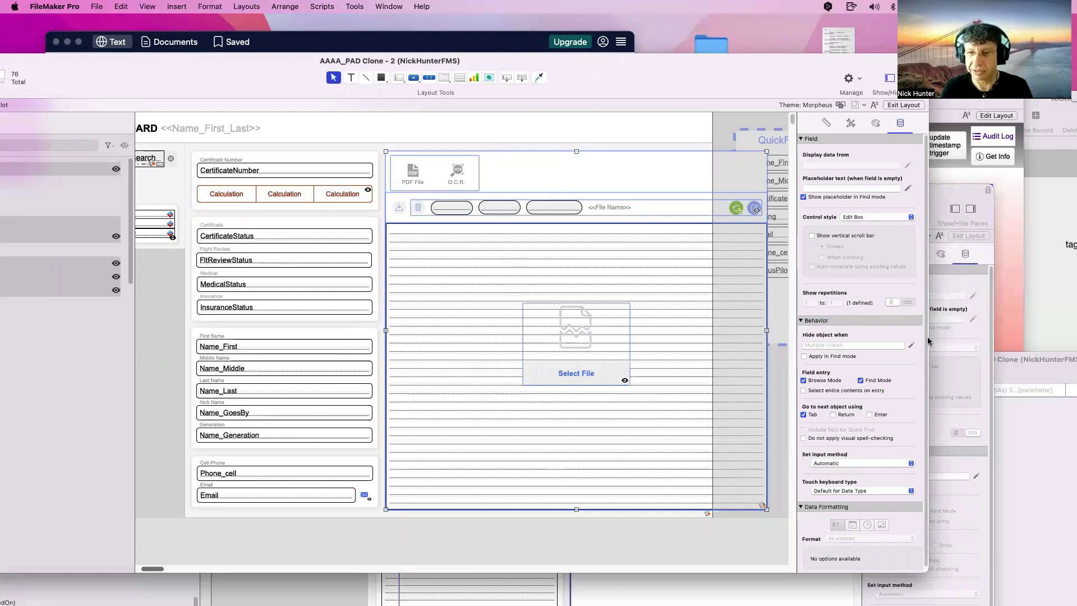
{"action": "left_click_drag", "start_coordinate": [611, 73], "coordinate": [466, 64]}
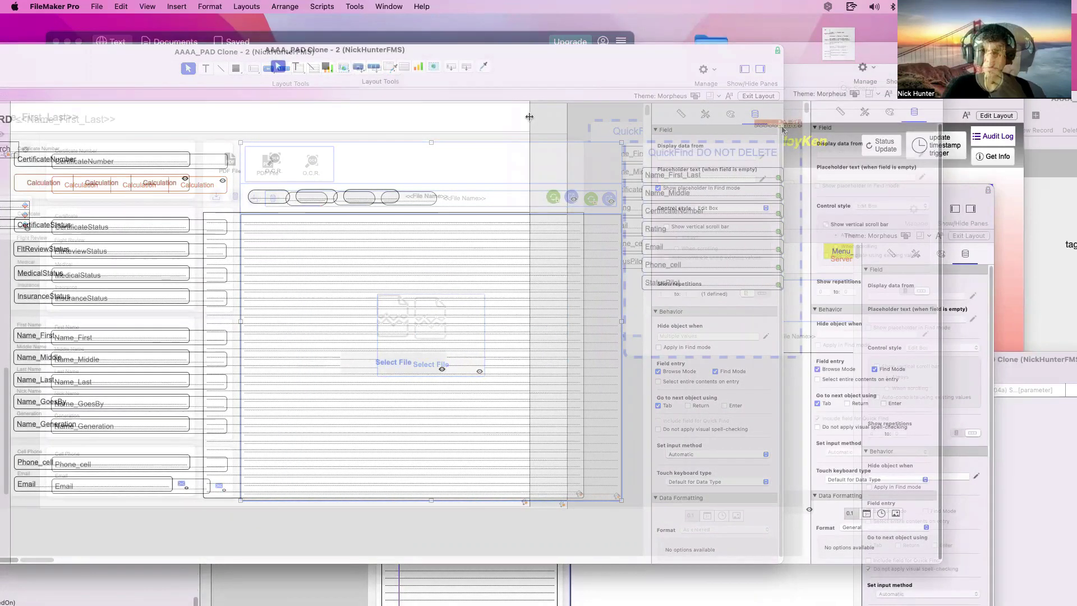
{"action": "left_click_drag", "start_coordinate": [529, 114], "coordinate": [591, 123]}
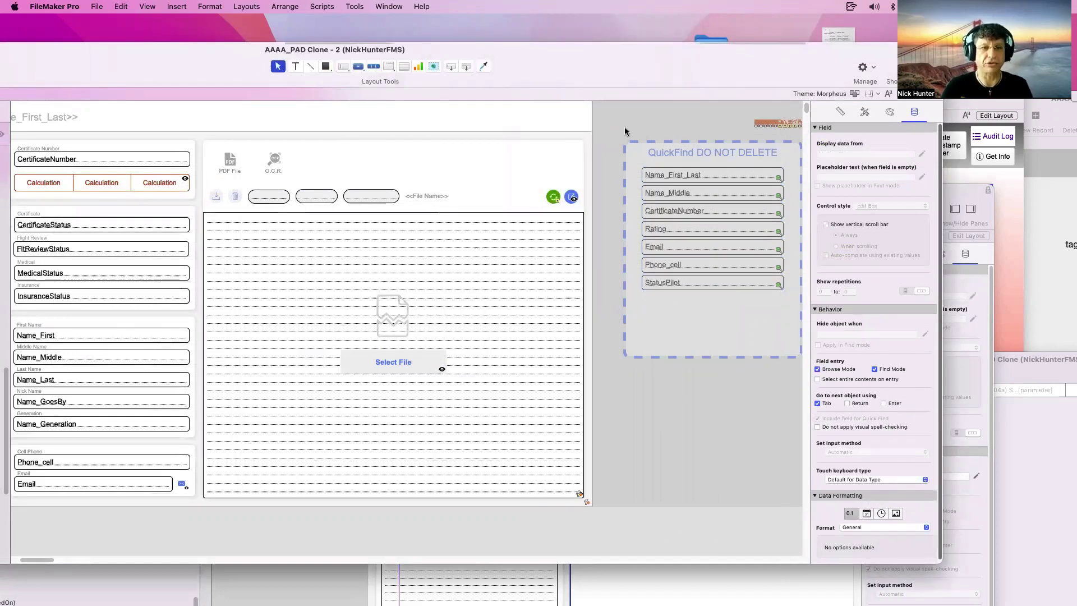
Delete the overlaid file fields, the Select File placeholder, the file name bar and the download icon from the file panel's first slide.
{"action": "left_click", "coordinate": [467, 310]}
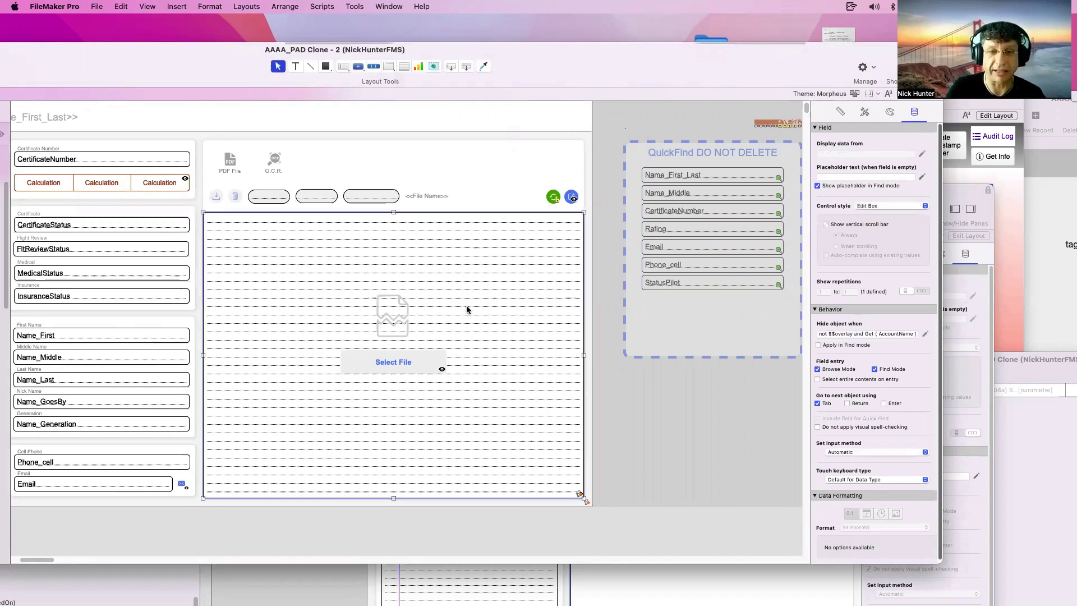
{"action": "left_click", "coordinate": [399, 356]}
{"action": "left_click", "coordinate": [399, 363]}
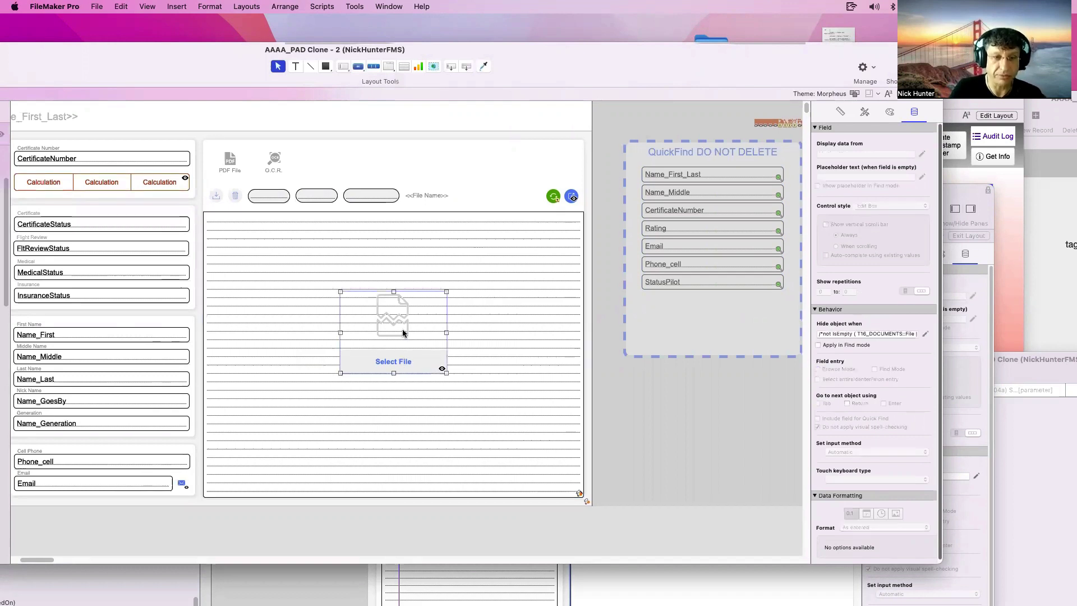
{"action": "left_click", "coordinate": [410, 263]}
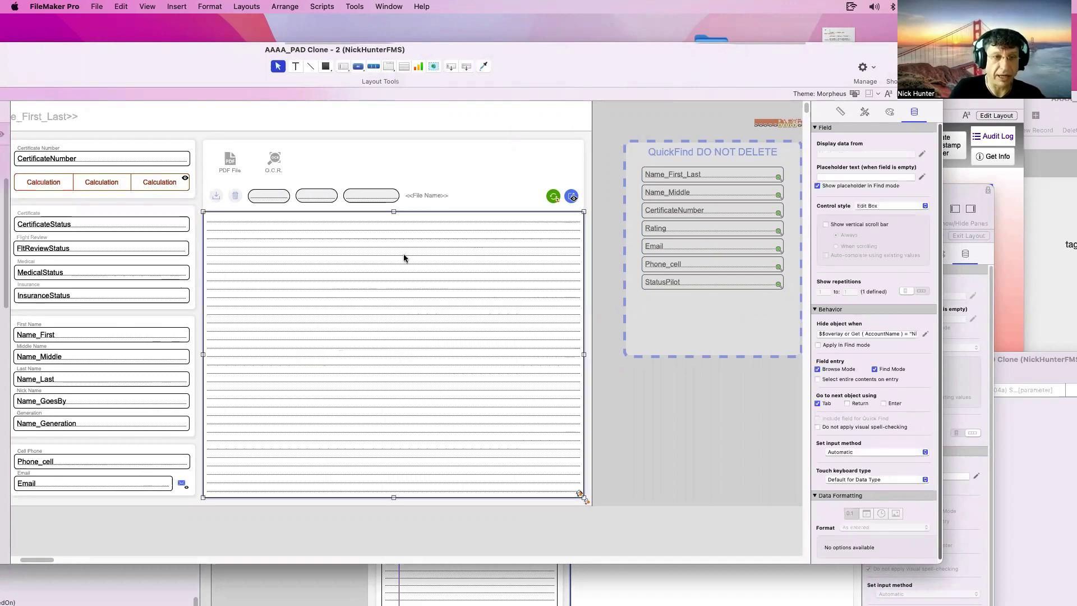
{"action": "left_click", "coordinate": [368, 197]}
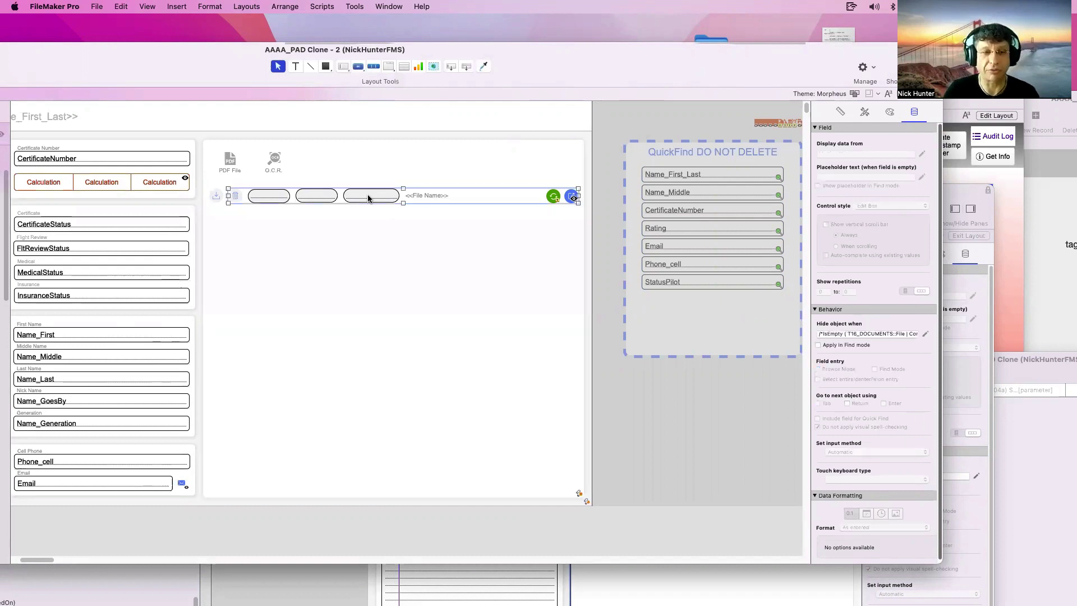
{"action": "key", "text": "Delete"}
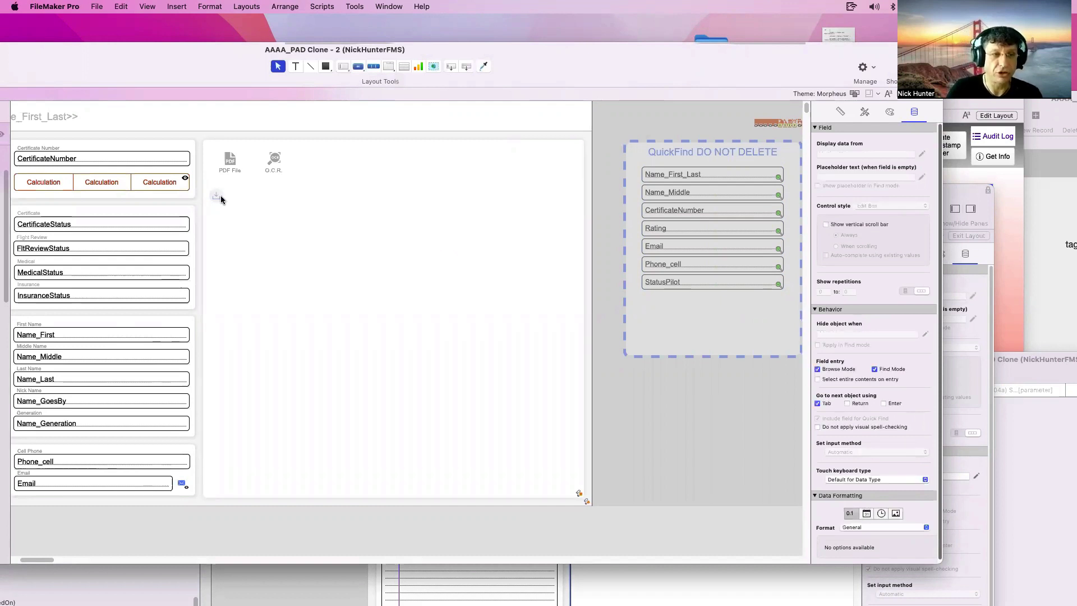
{"action": "left_click", "coordinate": [220, 196]}
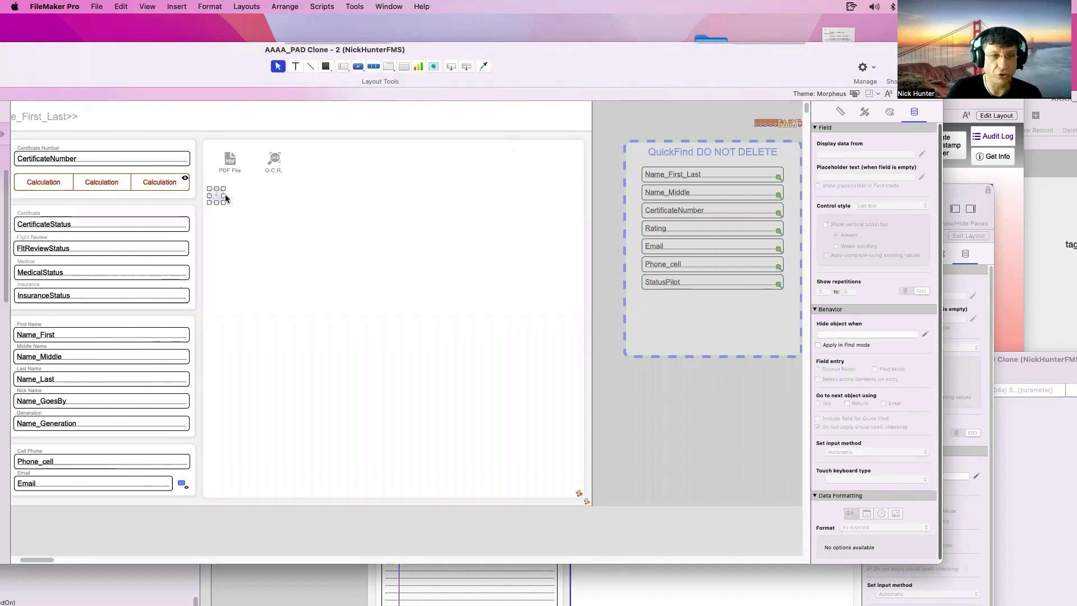
{"action": "left_click", "coordinate": [329, 216]}
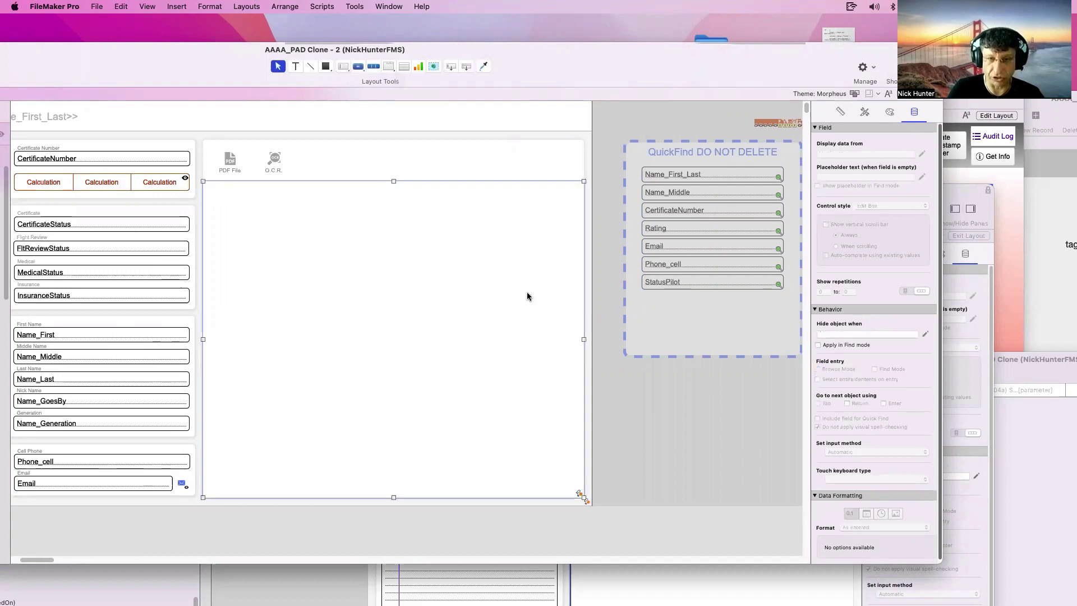
On the panel's second slide, delete the Menu_5 button, Results bar, settings icon, active Start OCR button, and the array, parsed result and large text fields.
{"action": "double_click", "coordinate": [482, 255]}
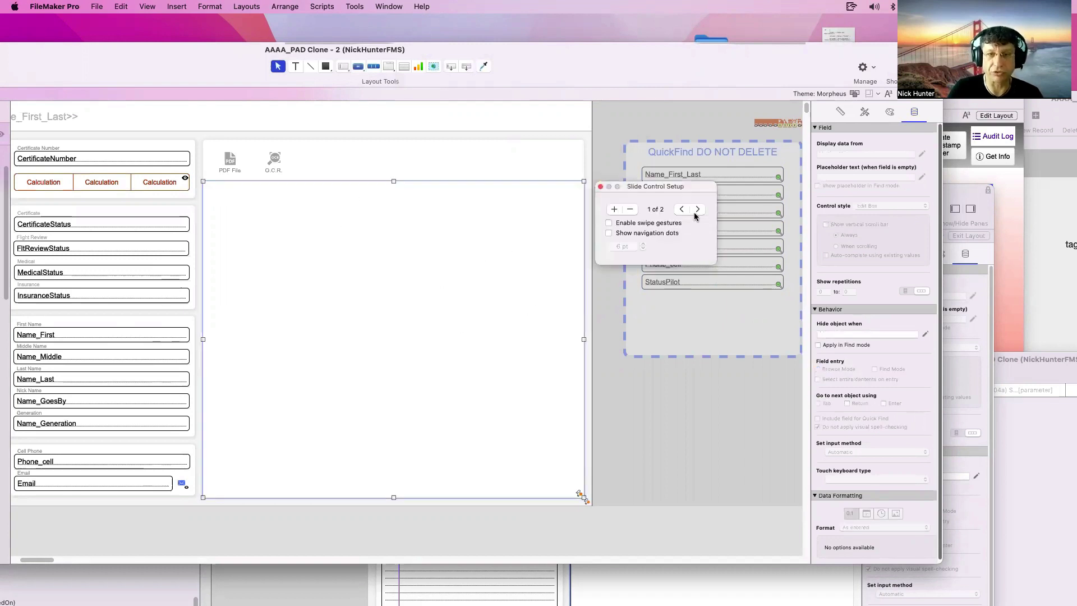
{"action": "left_click", "coordinate": [697, 210]}
{"action": "left_click", "coordinate": [441, 268]}
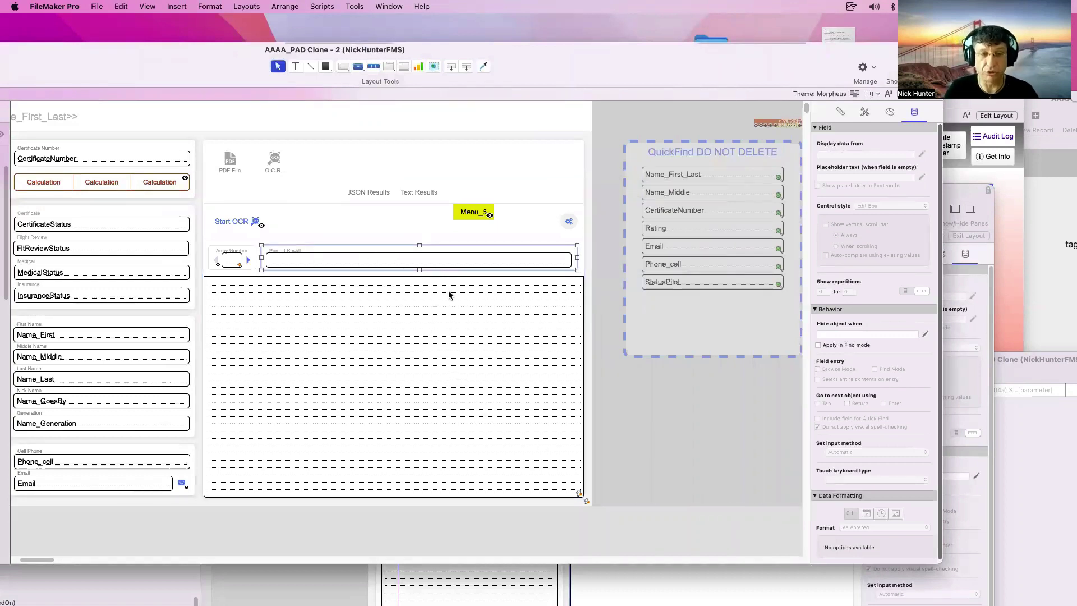
{"action": "left_click", "coordinate": [476, 212]}
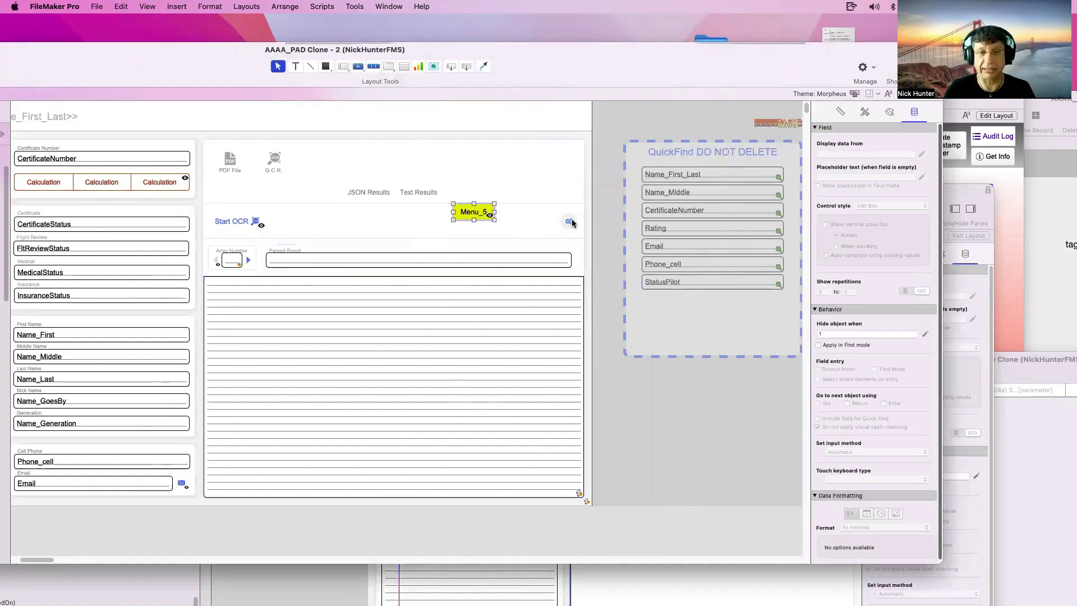
{"action": "left_click", "coordinate": [569, 221], "text": "shift"}
{"action": "left_click", "coordinate": [418, 191], "text": "shift"}
{"action": "left_click", "coordinate": [232, 221], "text": "shift"}
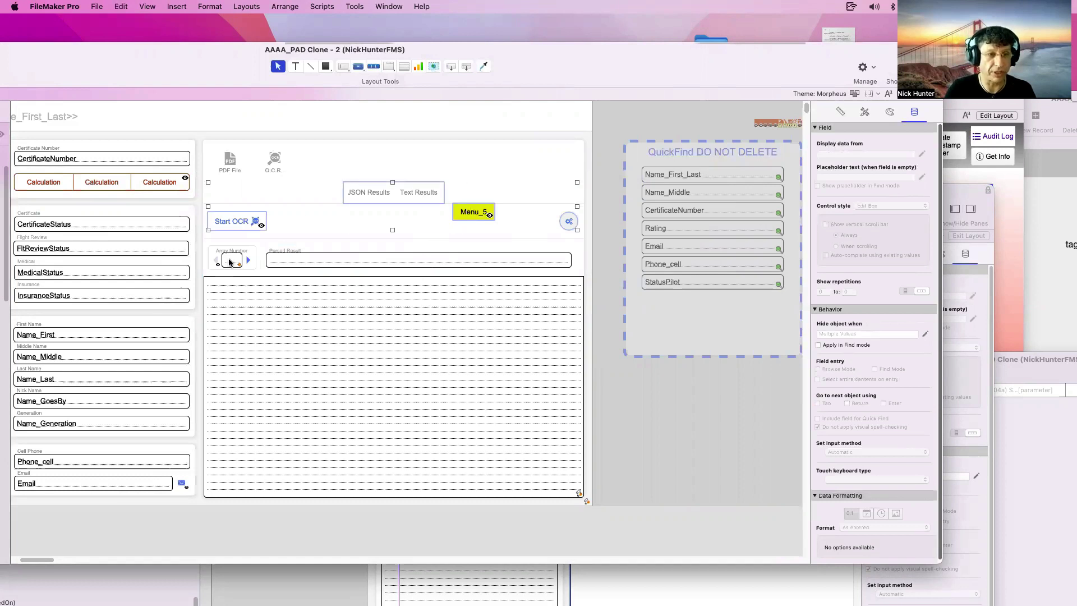
{"action": "left_click", "coordinate": [229, 261], "text": "shift"}
{"action": "left_click", "coordinate": [245, 276], "text": "shift"}
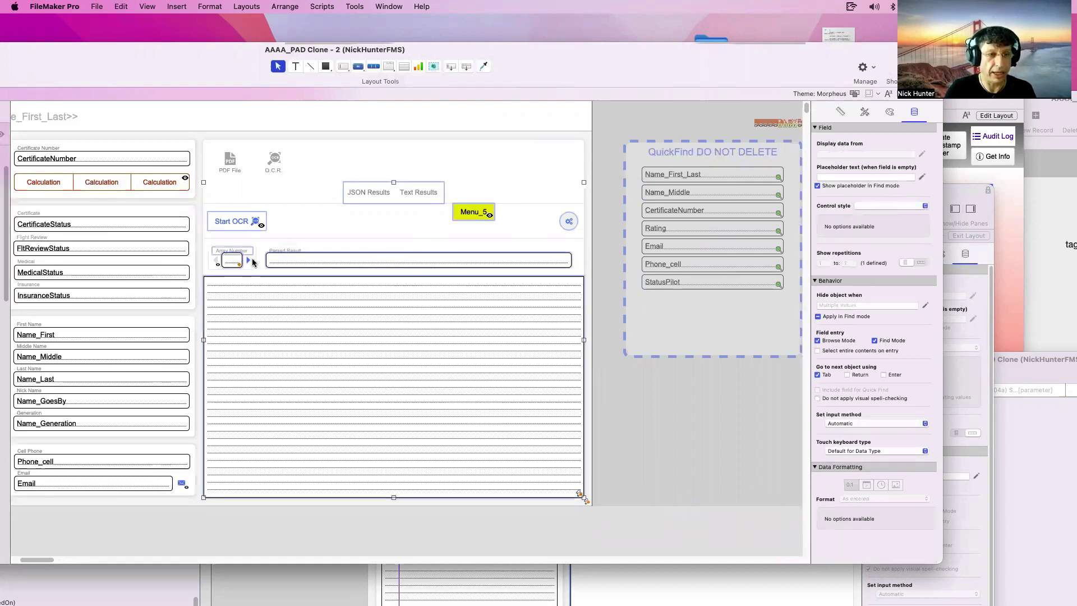
{"action": "left_click", "coordinate": [252, 259], "text": "shift"}
{"action": "left_click", "coordinate": [218, 262], "text": "shift"}
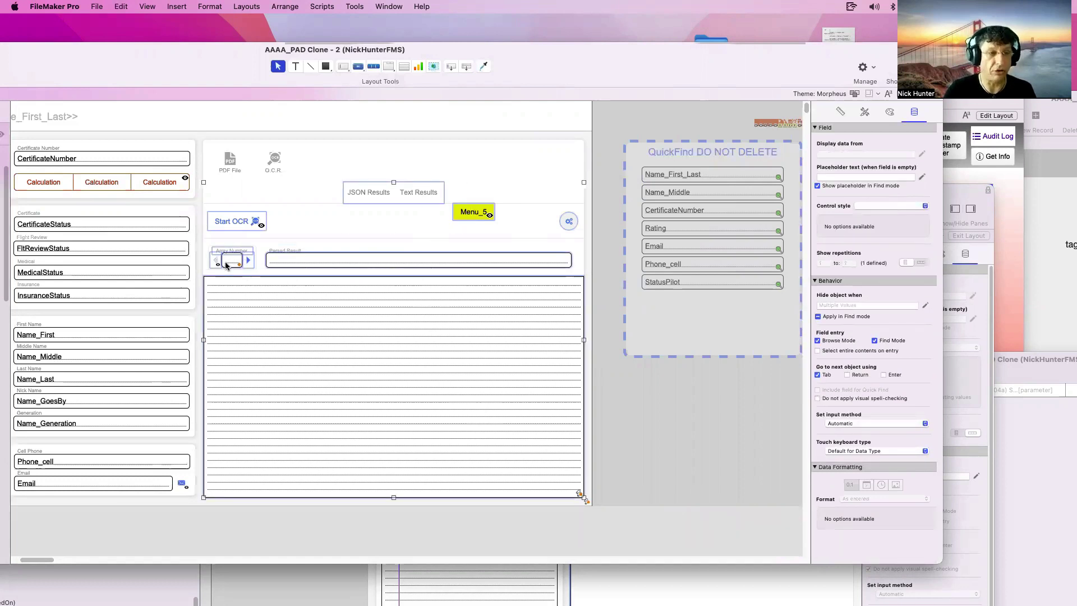
{"action": "key", "text": "Delete"}
Delete the leftover array box with its arrow, the Parsed Result label and the greyed Start OCR button from the second slide.
{"action": "left_click", "coordinate": [231, 258]}
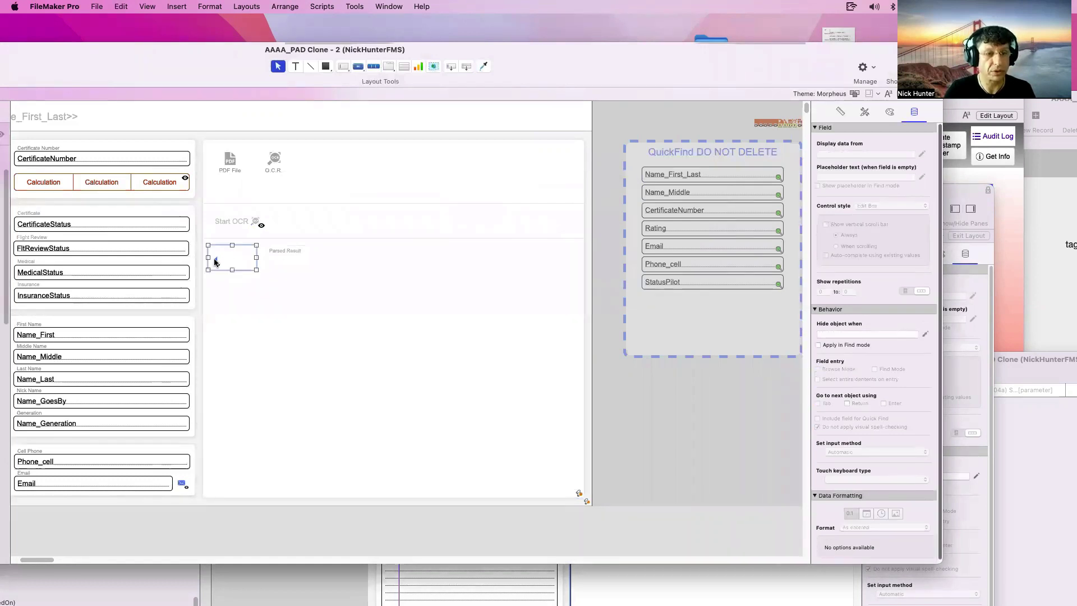
{"action": "left_click", "coordinate": [285, 251], "text": "shift"}
{"action": "left_click", "coordinate": [231, 219], "text": "shift"}
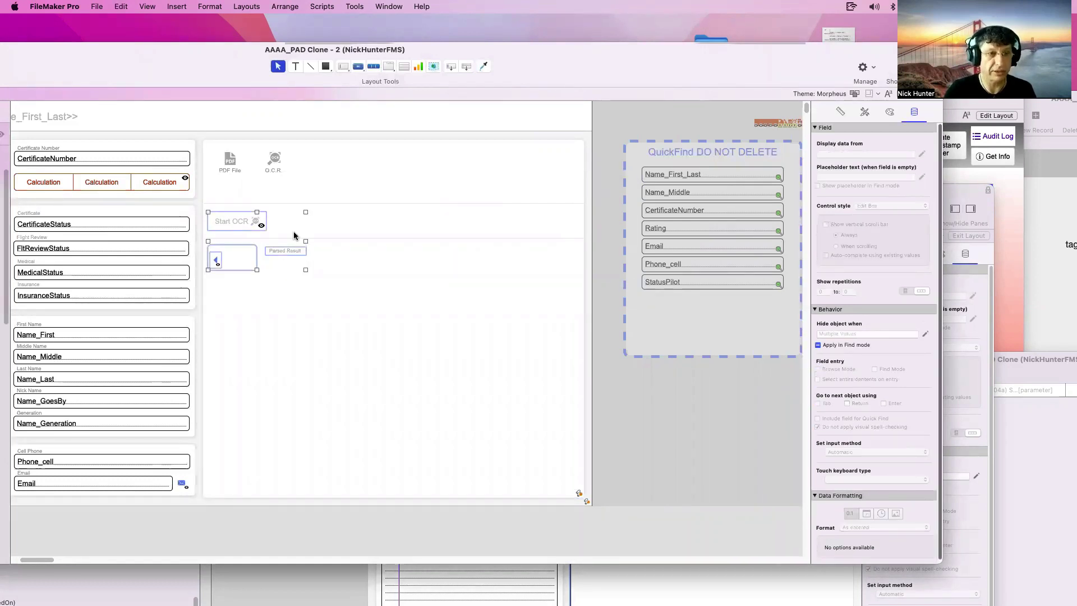
{"action": "key", "text": "Delete"}
Delete the horizontal divider line and the nested panel control with all its objects from the second slide.
{"action": "left_click", "coordinate": [345, 237]}
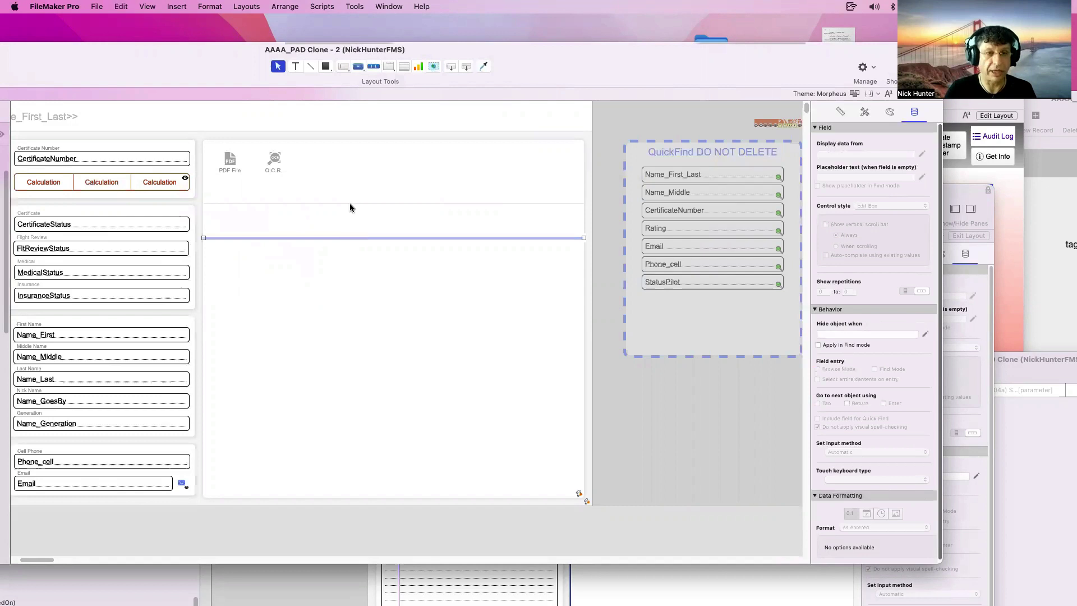
{"action": "left_click", "coordinate": [350, 207]}
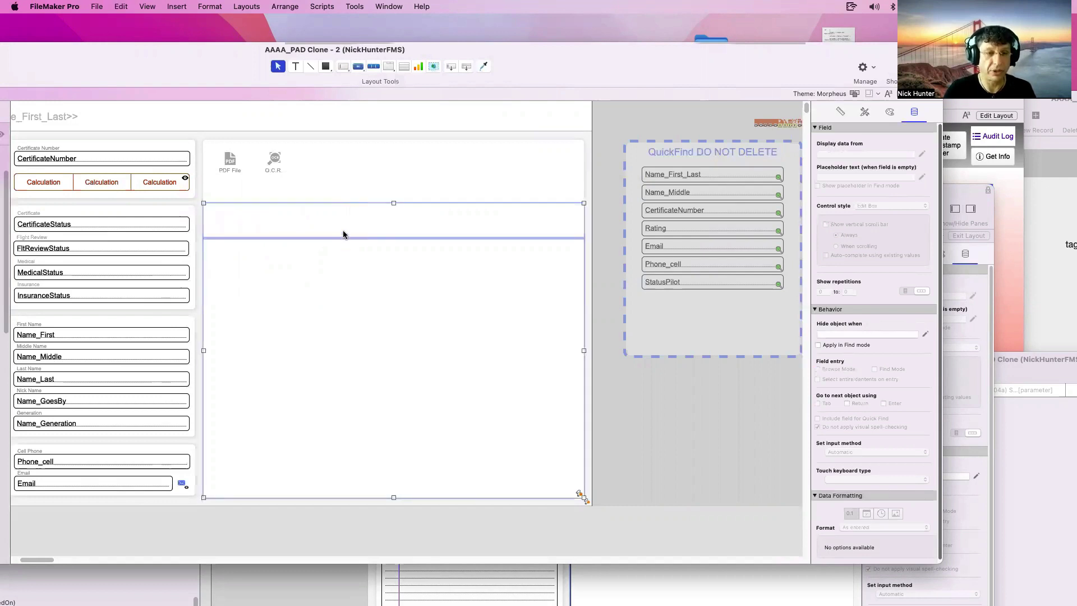
{"action": "left_click", "coordinate": [428, 180]}
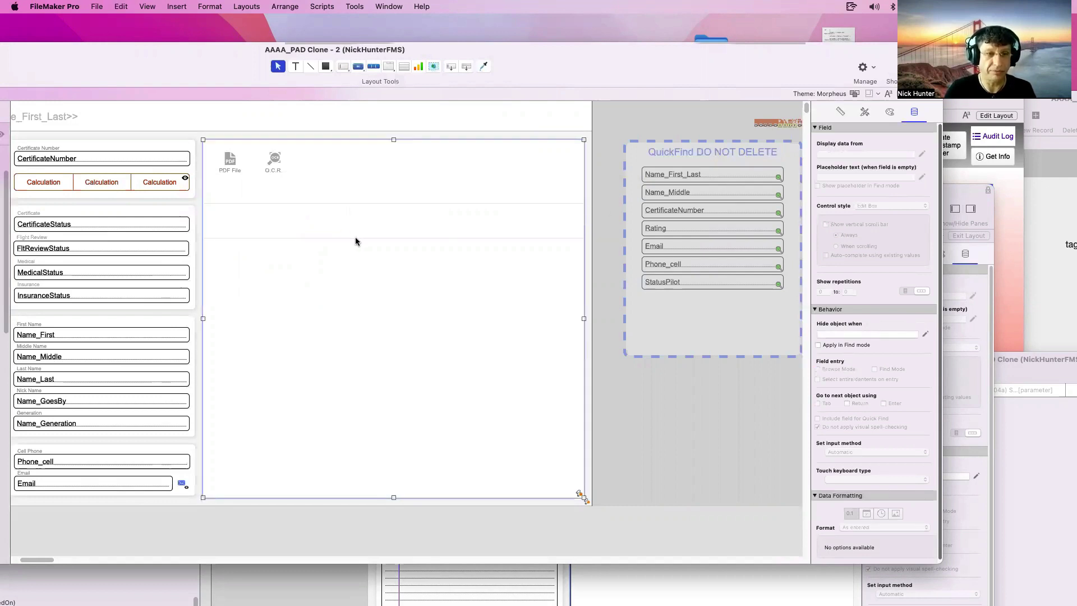
{"action": "left_click", "coordinate": [355, 239]}
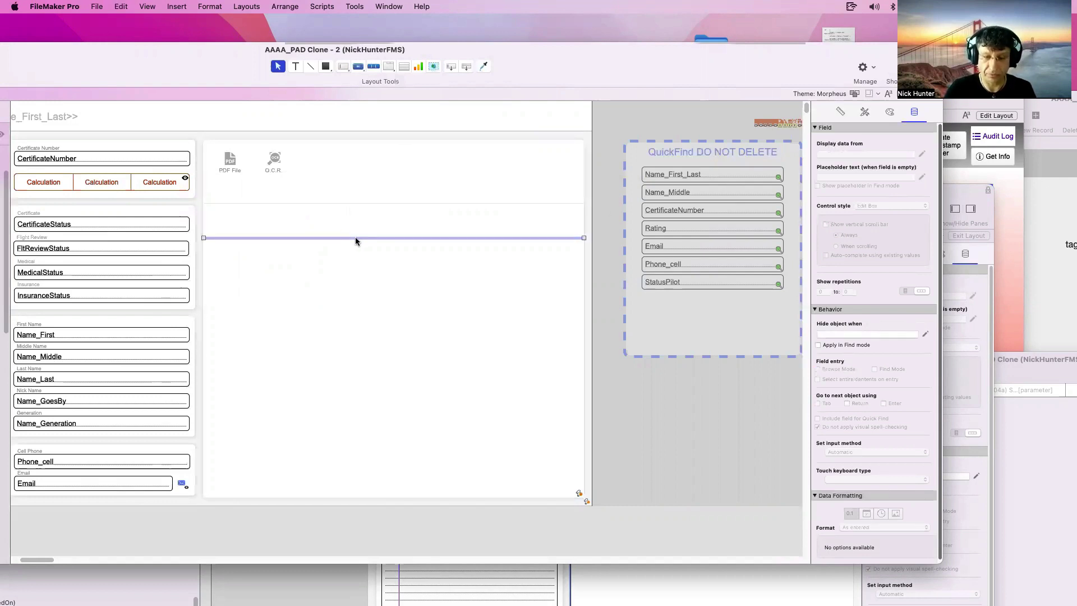
{"action": "left_click", "coordinate": [317, 204]}
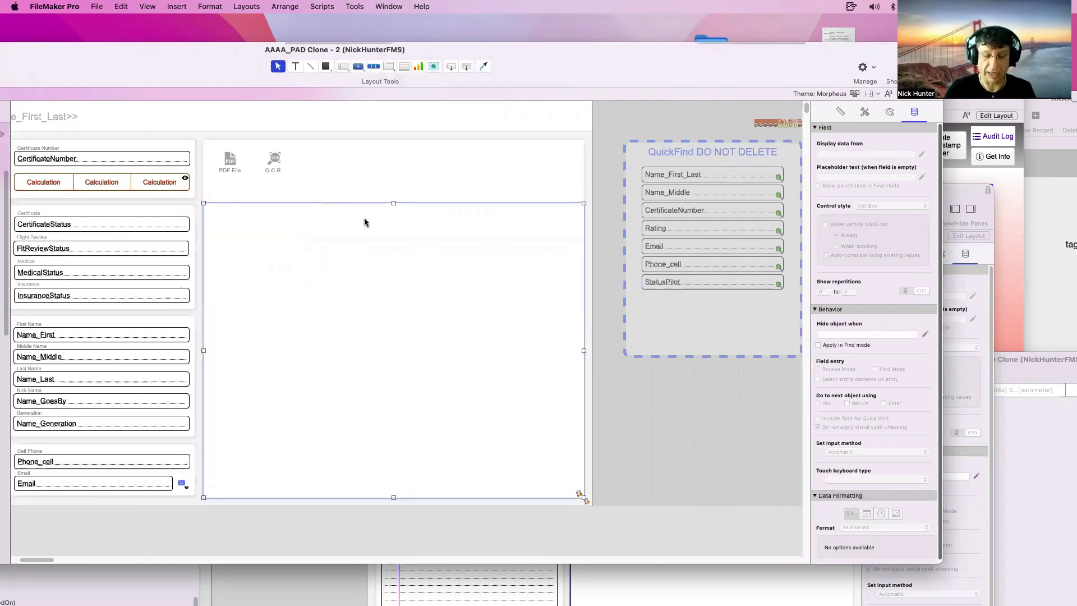
{"action": "key", "text": "BackSpace"}
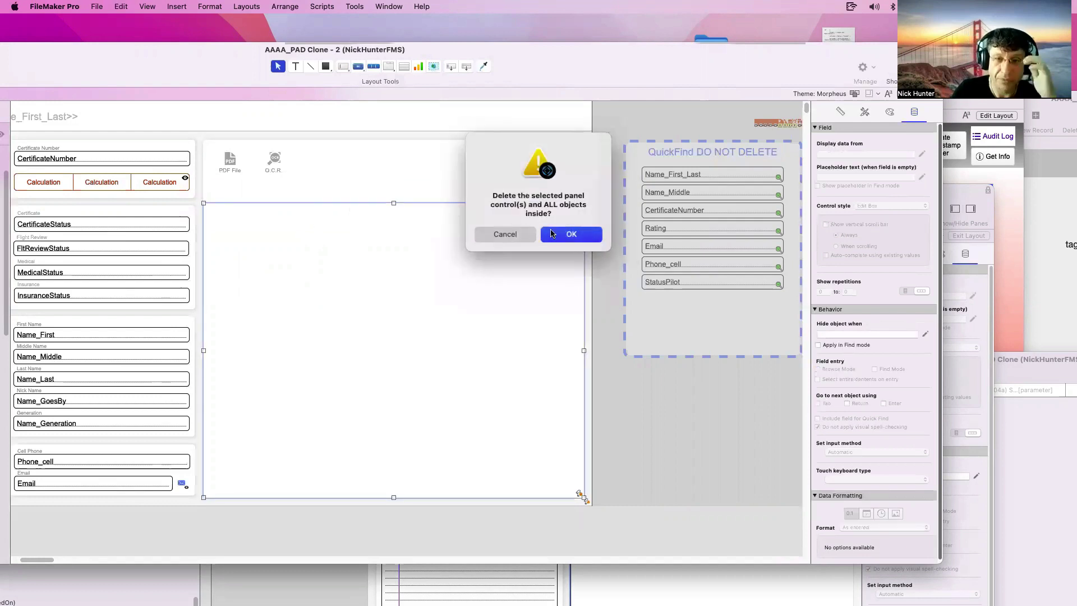
{"action": "left_click", "coordinate": [551, 234]}
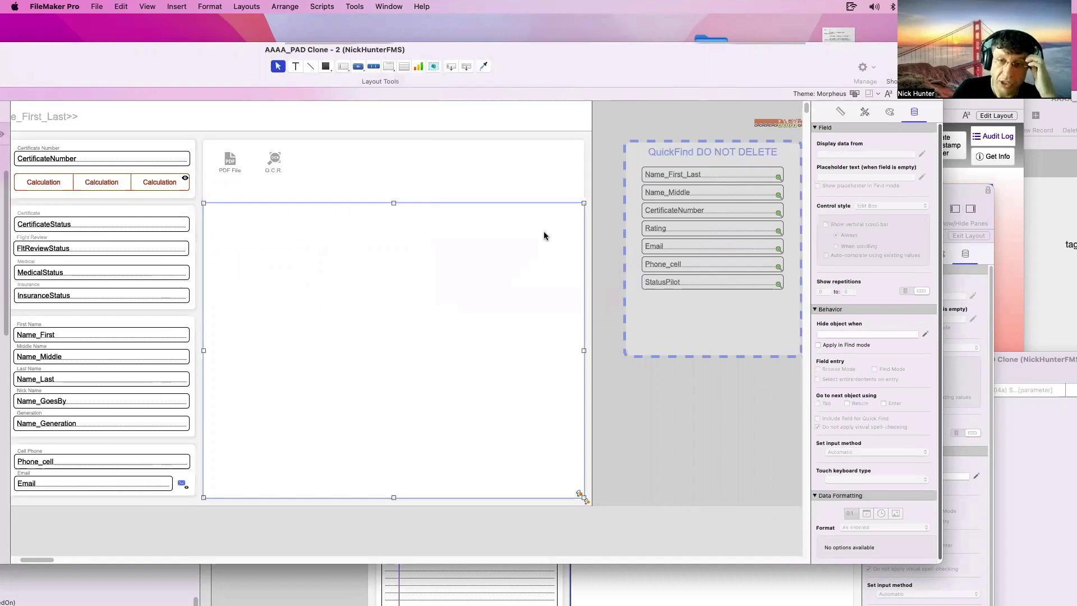
Extend the emptied slide control upward to just beneath the PDF File and O.C.R. buttons, and check both of its slides.
{"action": "left_click", "coordinate": [403, 227]}
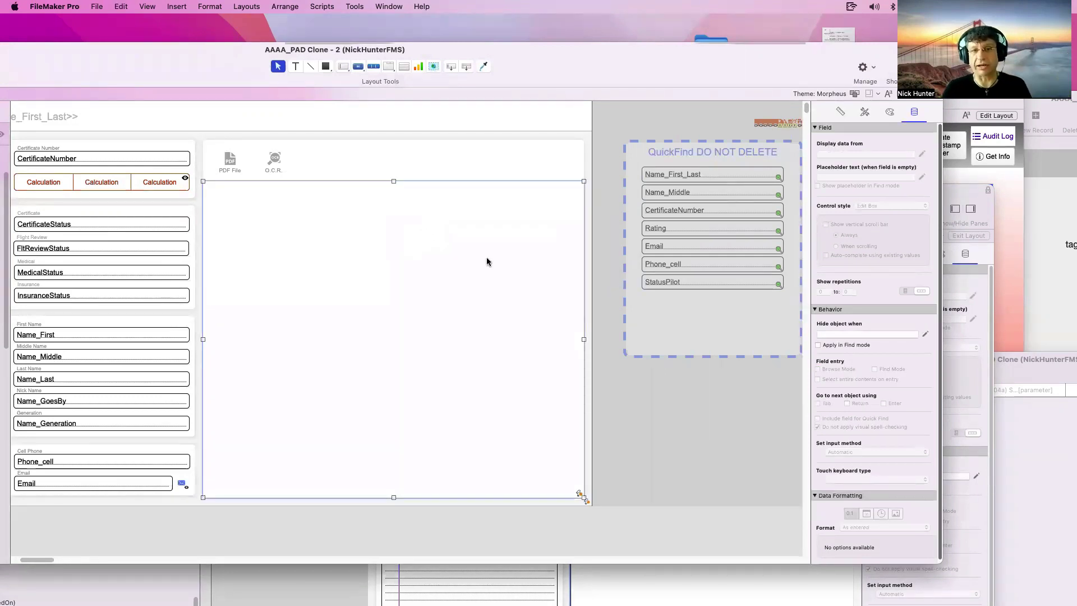
{"action": "left_click", "coordinate": [270, 162]}
{"action": "left_click", "coordinate": [310, 221]}
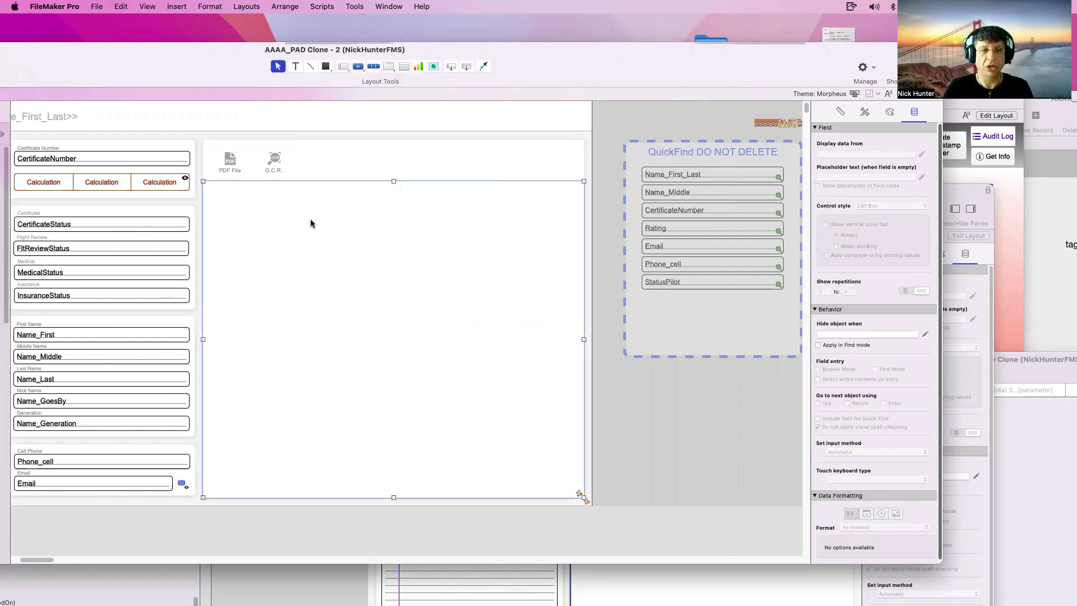
{"action": "double_click", "coordinate": [344, 234]}
{"action": "left_click", "coordinate": [682, 210]}
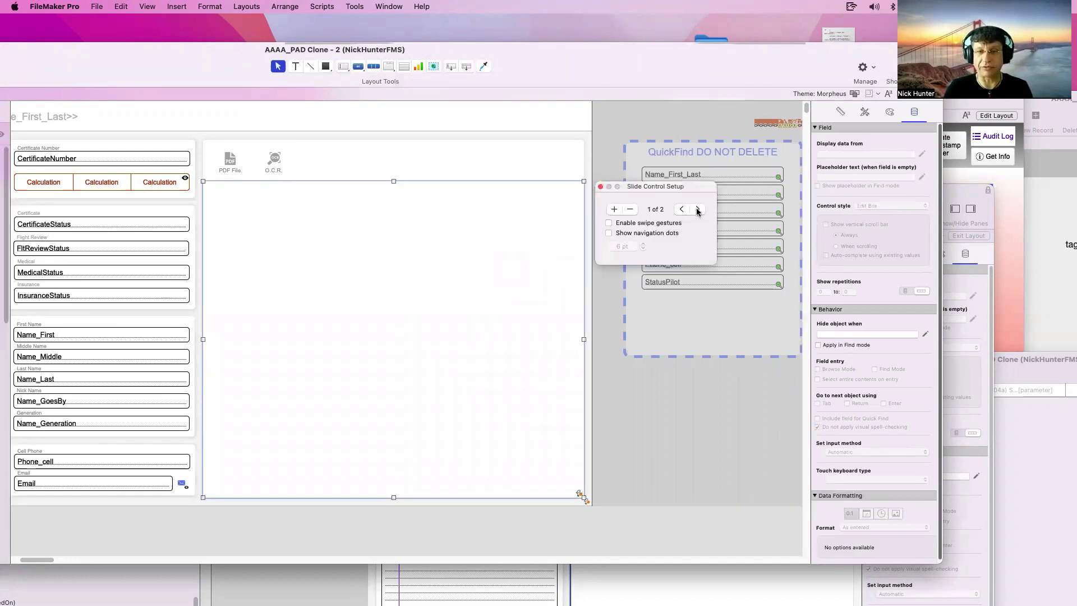
{"action": "left_click", "coordinate": [698, 210]}
{"action": "left_click", "coordinate": [681, 210]}
{"action": "left_click", "coordinate": [698, 210]}
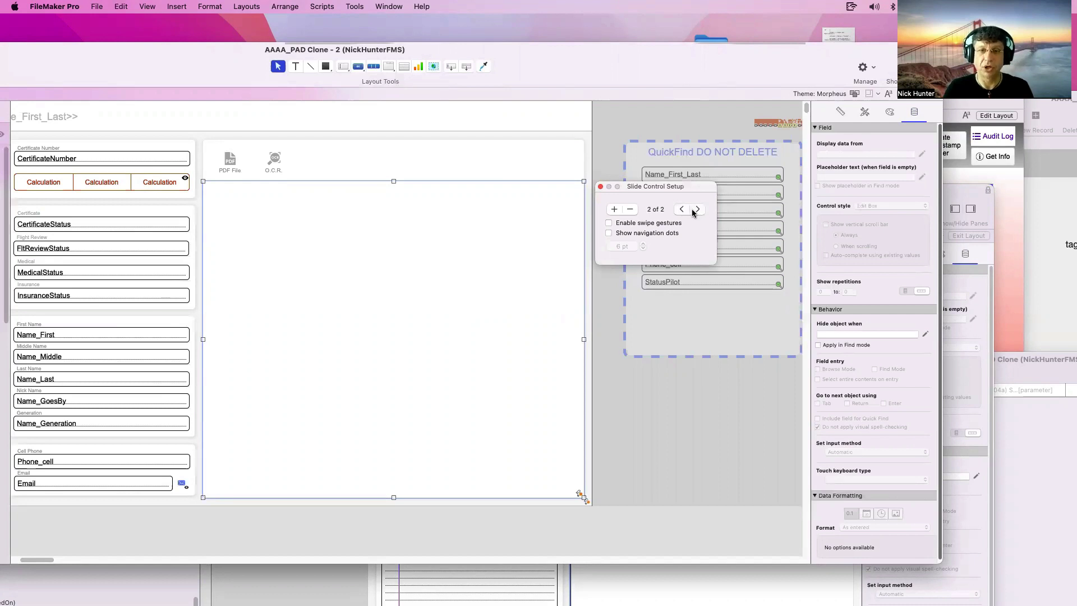
{"action": "left_click", "coordinate": [267, 160]}
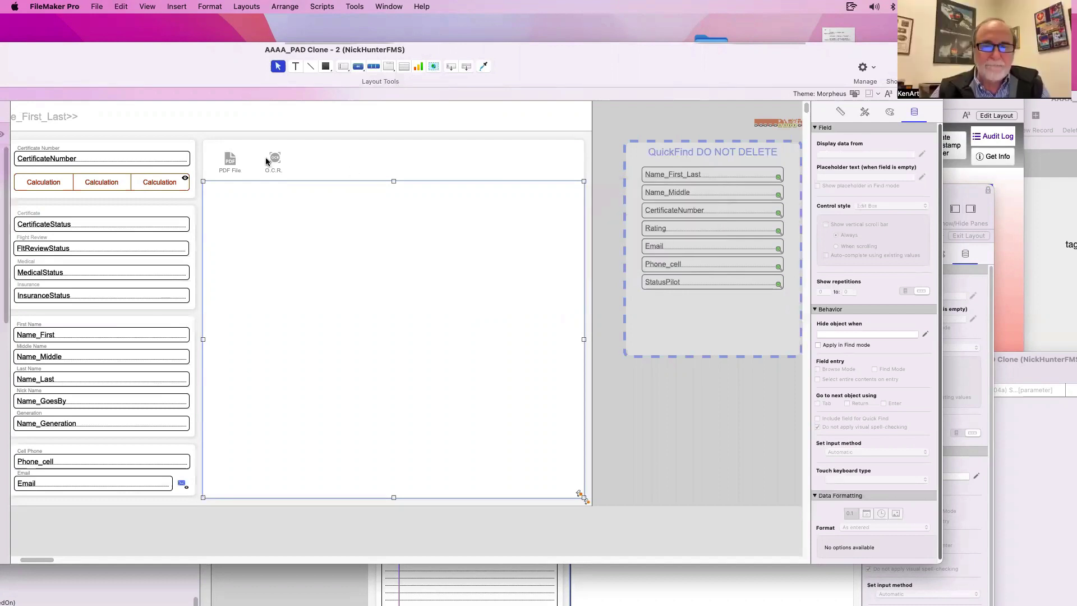
Inspect the PDF File segment's button bar setup, including its script action and parameter.
{"action": "left_click", "coordinate": [267, 159]}
{"action": "left_click", "coordinate": [235, 161]}
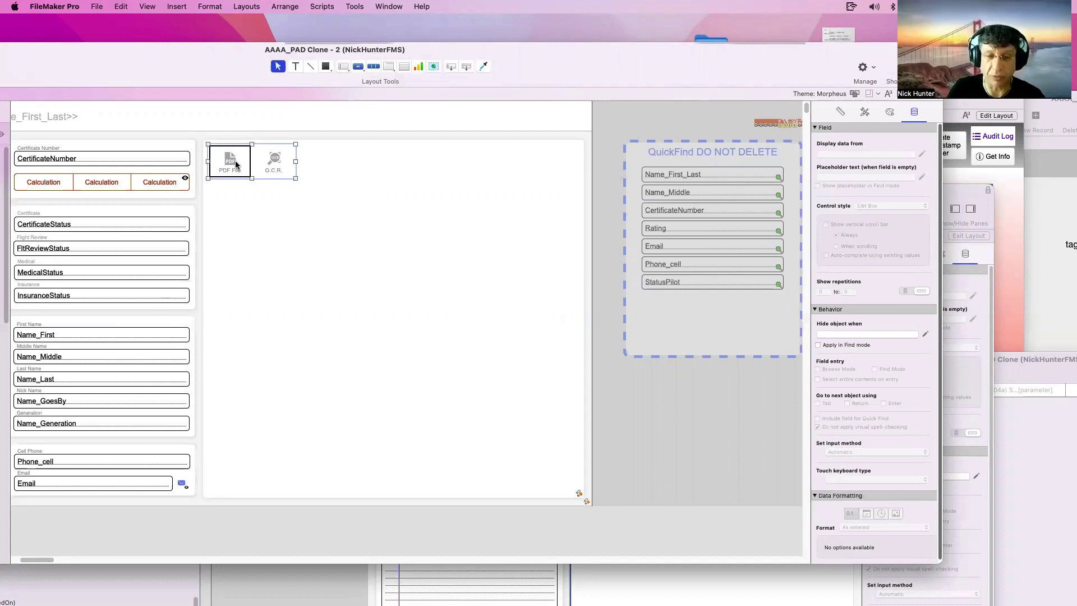
{"action": "double_click", "coordinate": [235, 160]}
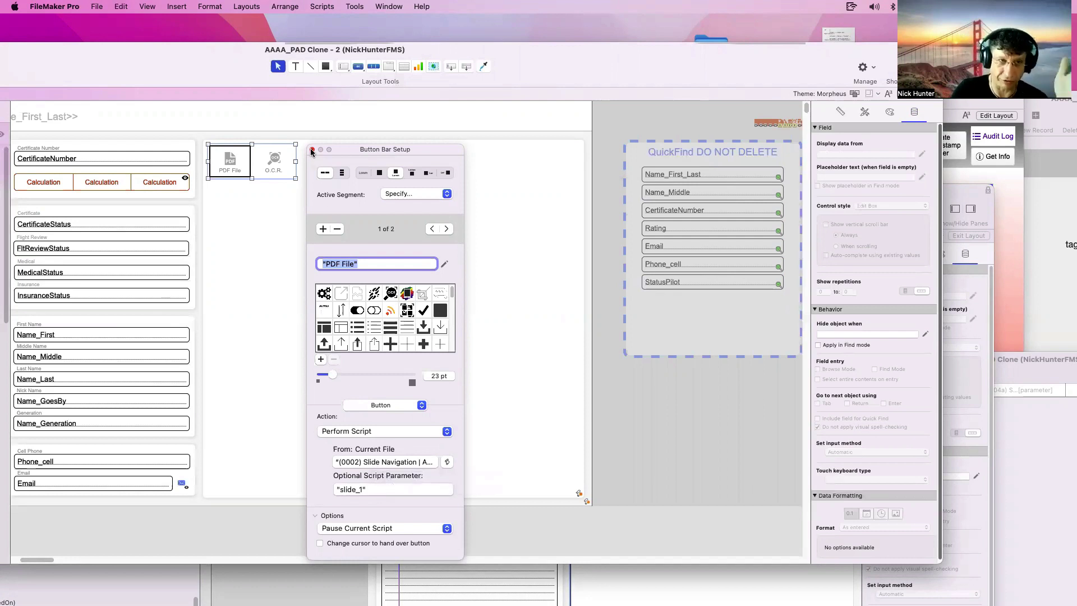
{"action": "left_click", "coordinate": [303, 246]}
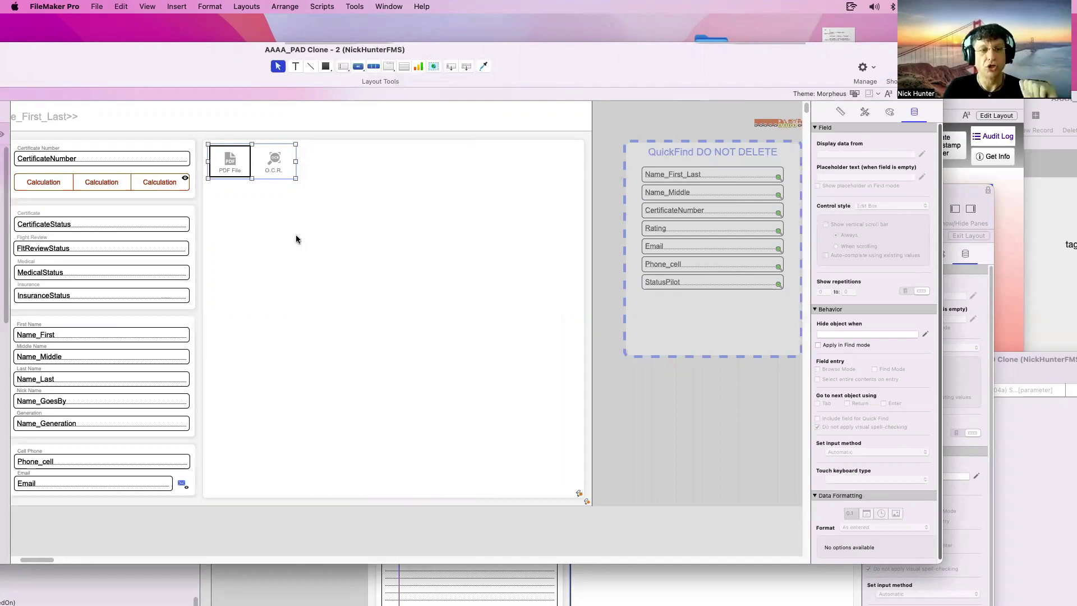
{"action": "left_click", "coordinate": [283, 187]}
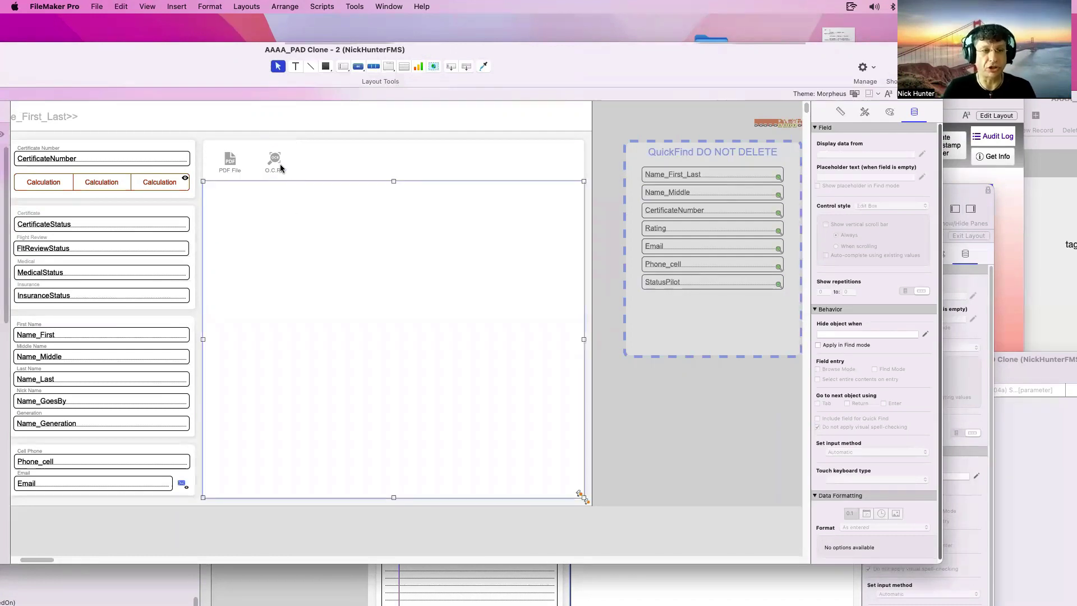
{"action": "left_click", "coordinate": [227, 163]}
{"action": "left_click", "coordinate": [268, 163]}
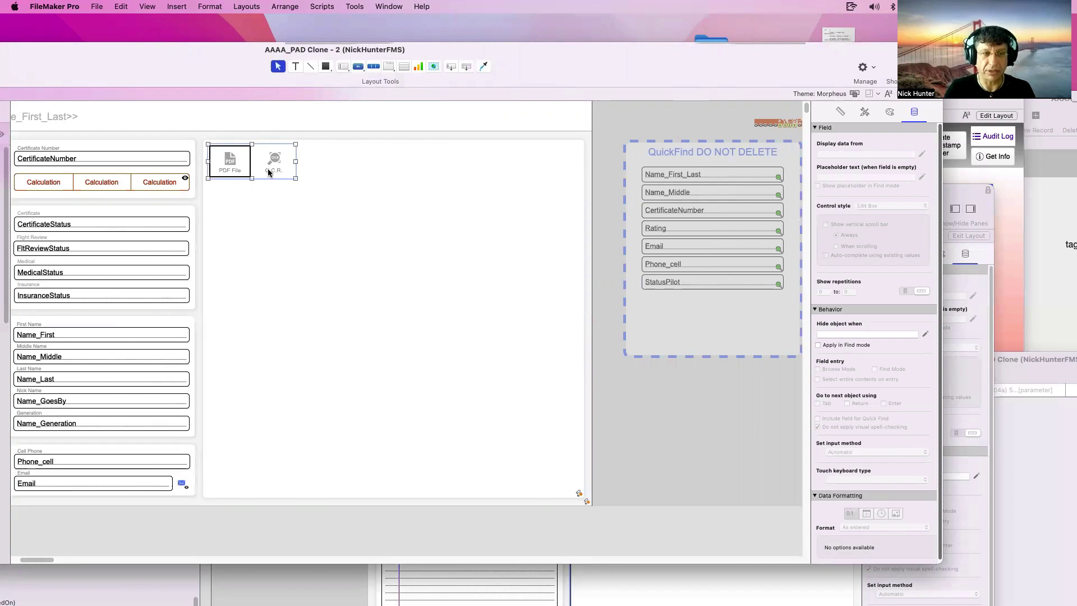
{"action": "left_click", "coordinate": [261, 201]}
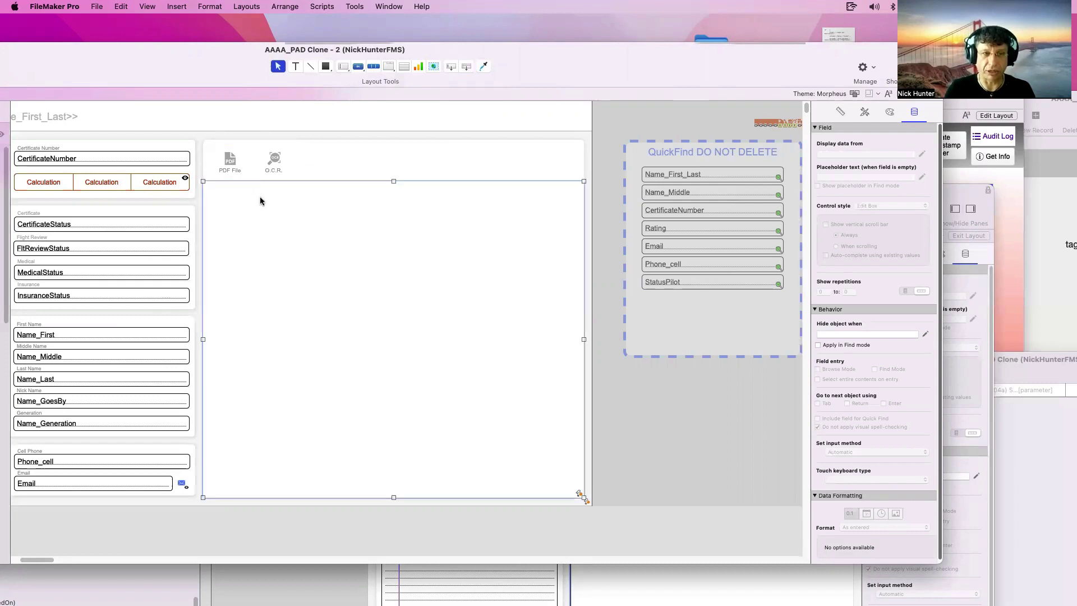
{"action": "left_click", "coordinate": [268, 161]}
{"action": "left_click", "coordinate": [257, 227]}
{"action": "left_click", "coordinate": [232, 162]}
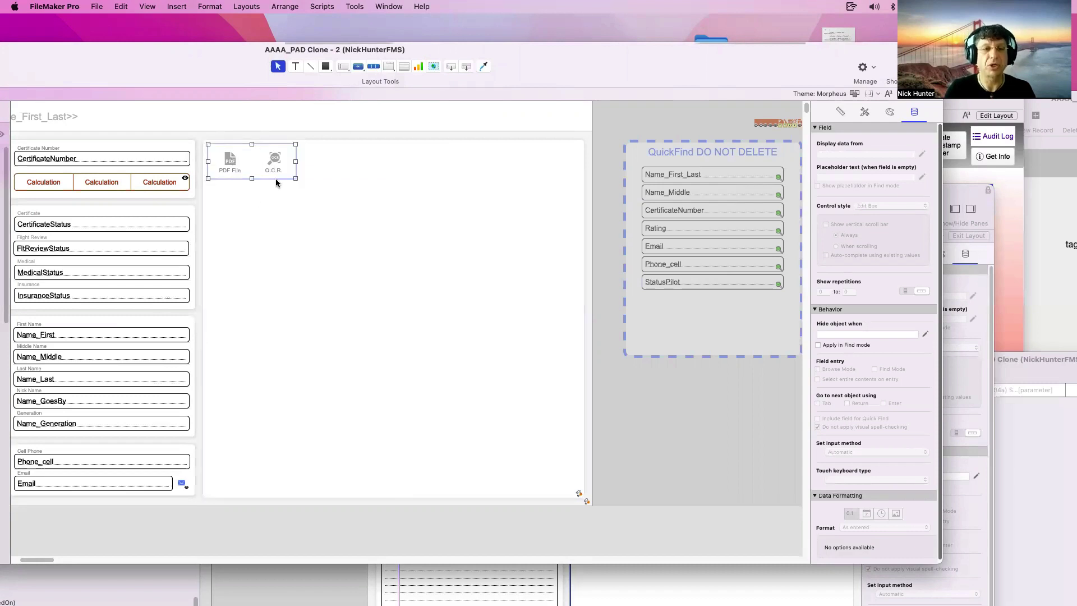
Draw a tab control in the middle of the empty panel and create two tabs named "Tab 1" and "Tab 2".
{"action": "left_click", "coordinate": [389, 67]}
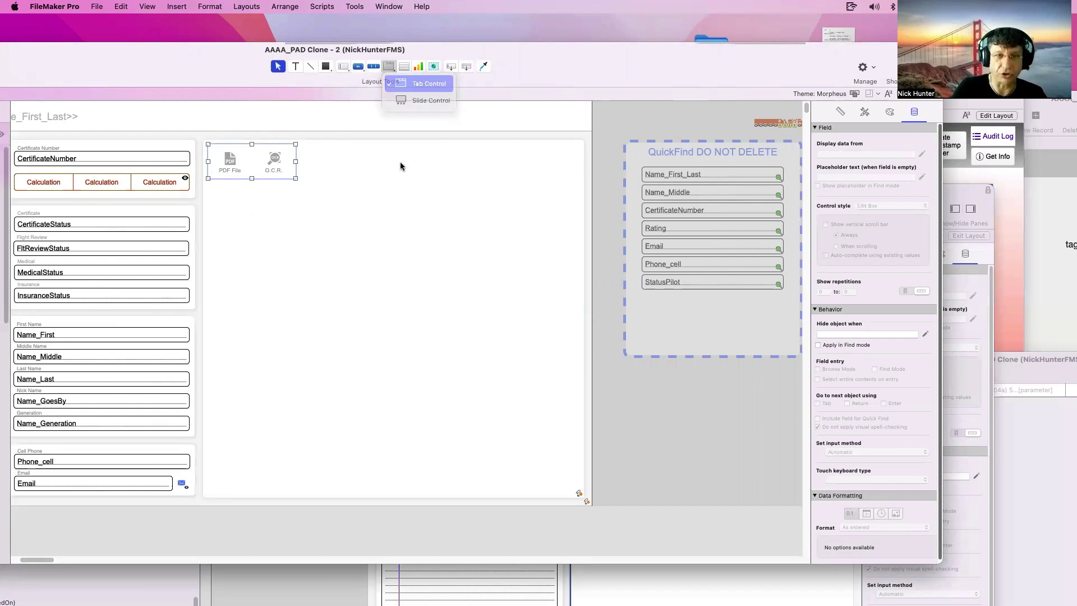
{"action": "left_click_drag", "start_coordinate": [256, 247], "coordinate": [464, 367]}
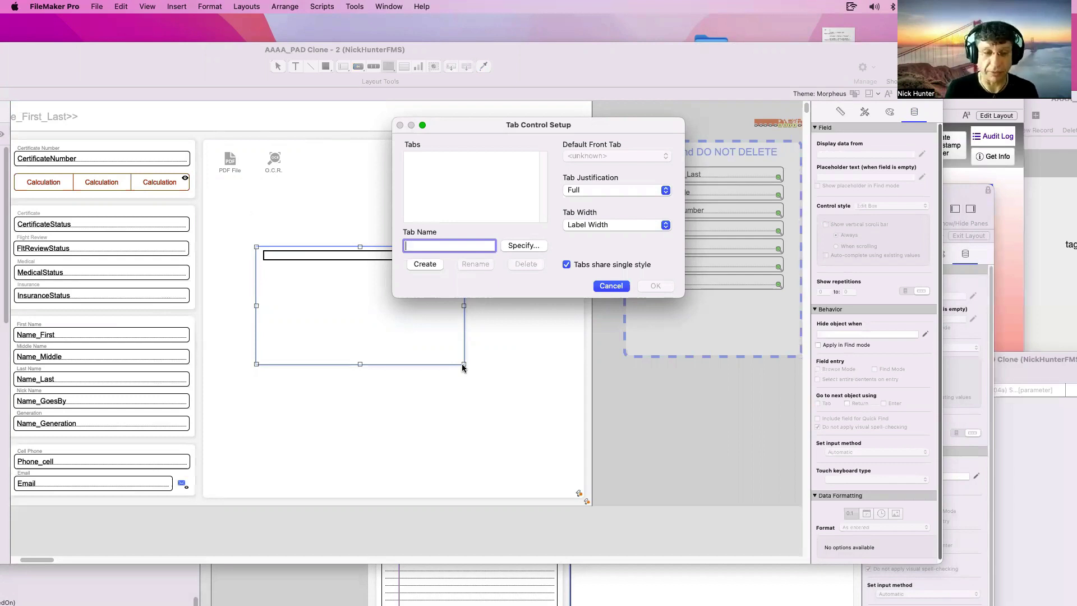
{"action": "type", "text": "DO"}
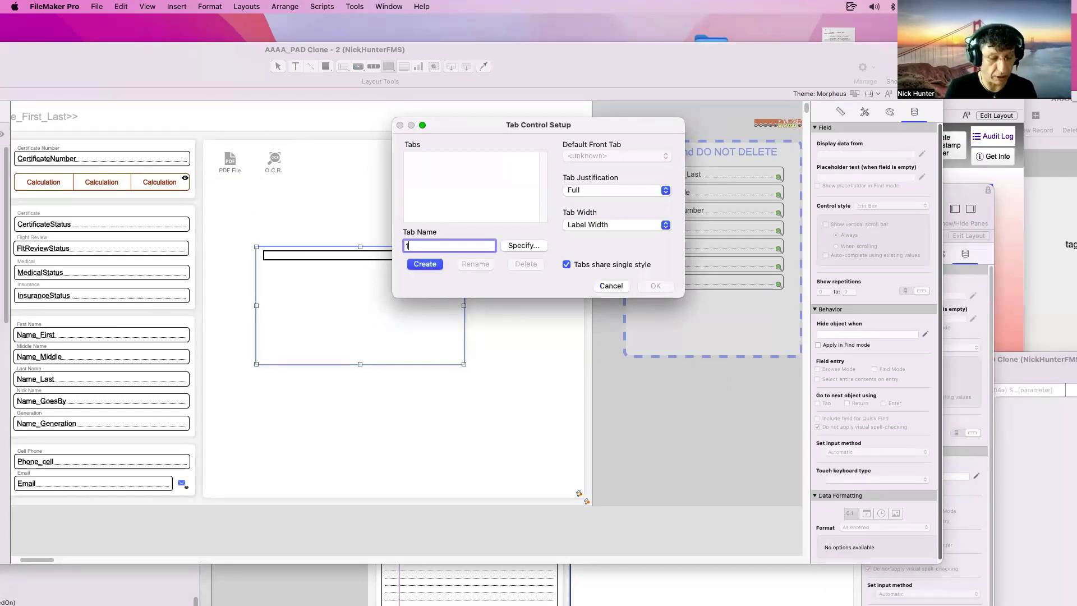
{"action": "key", "text": "BackSpace"}
{"action": "key", "text": "BackSpace"}
{"action": "type", "text": "Tab 1"}
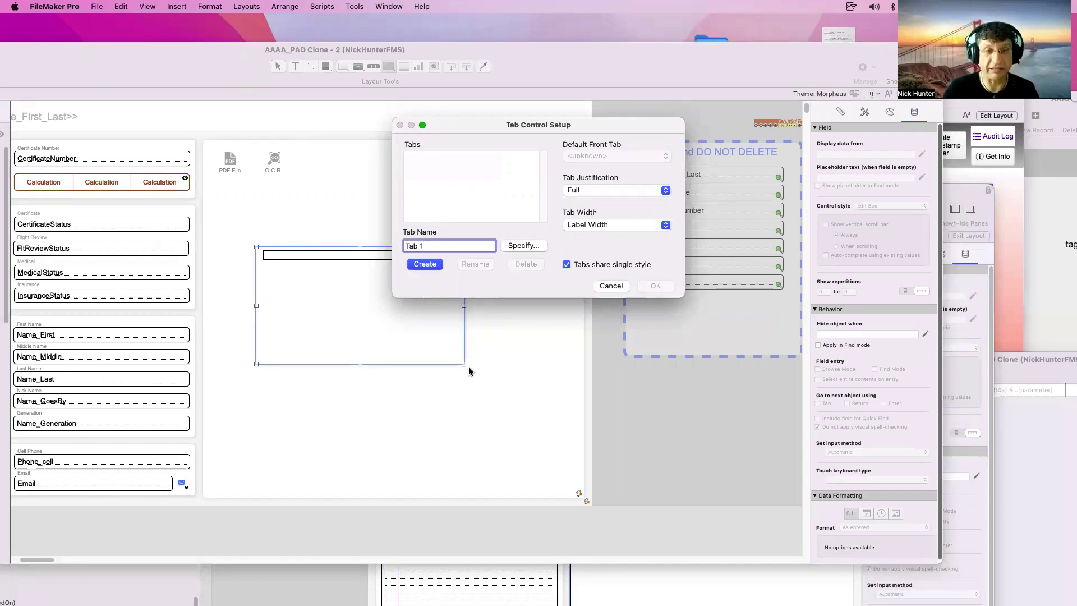
{"action": "left_click", "coordinate": [432, 267]}
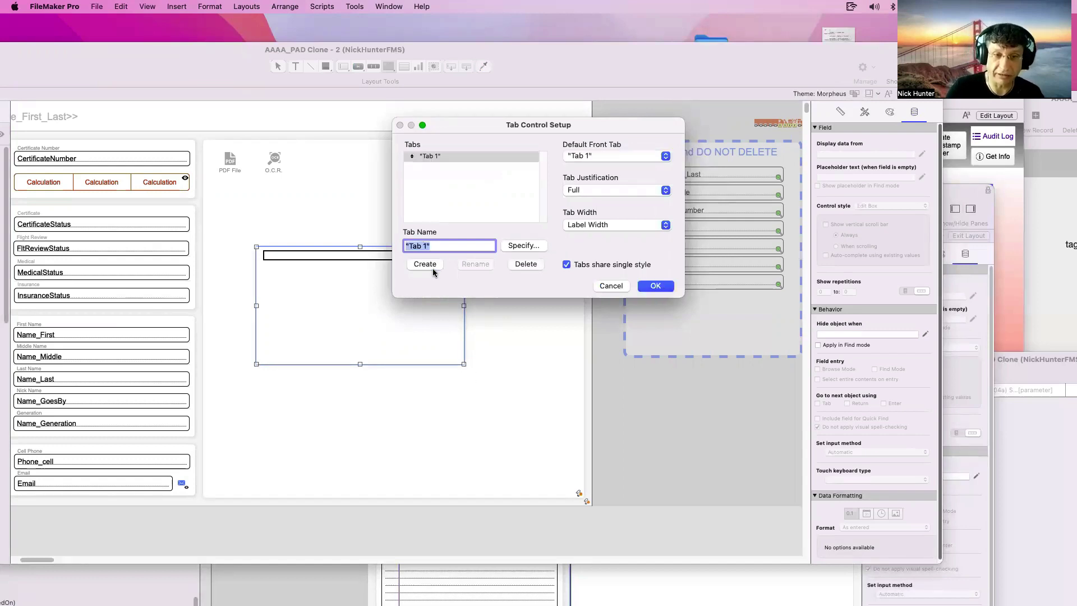
{"action": "left_click", "coordinate": [429, 246]}
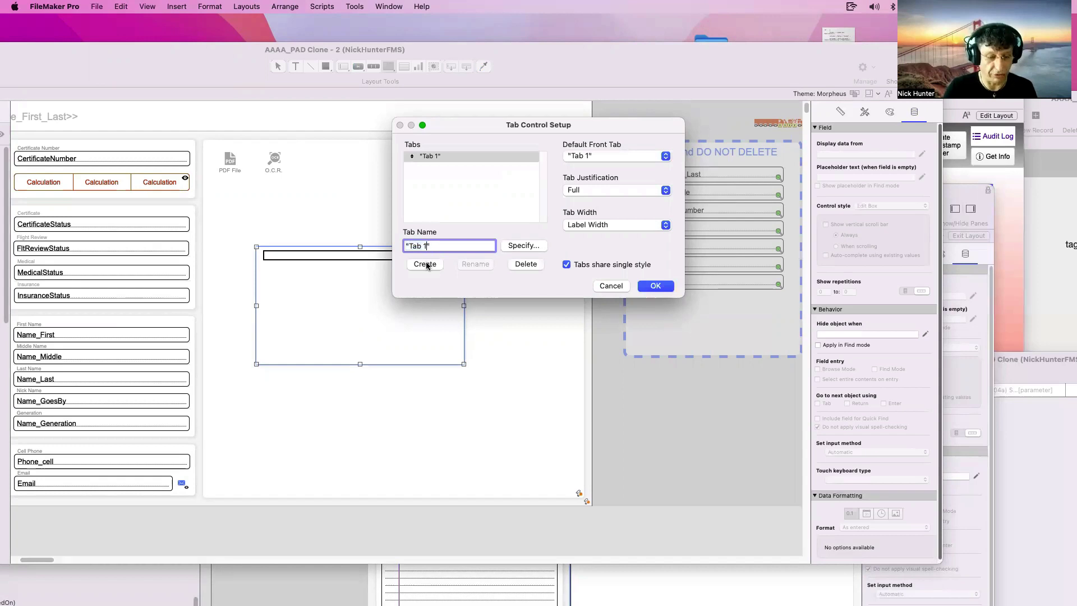
{"action": "key", "text": "BackSpace"}
{"action": "type", "text": "2"}
{"action": "left_click", "coordinate": [432, 265]}
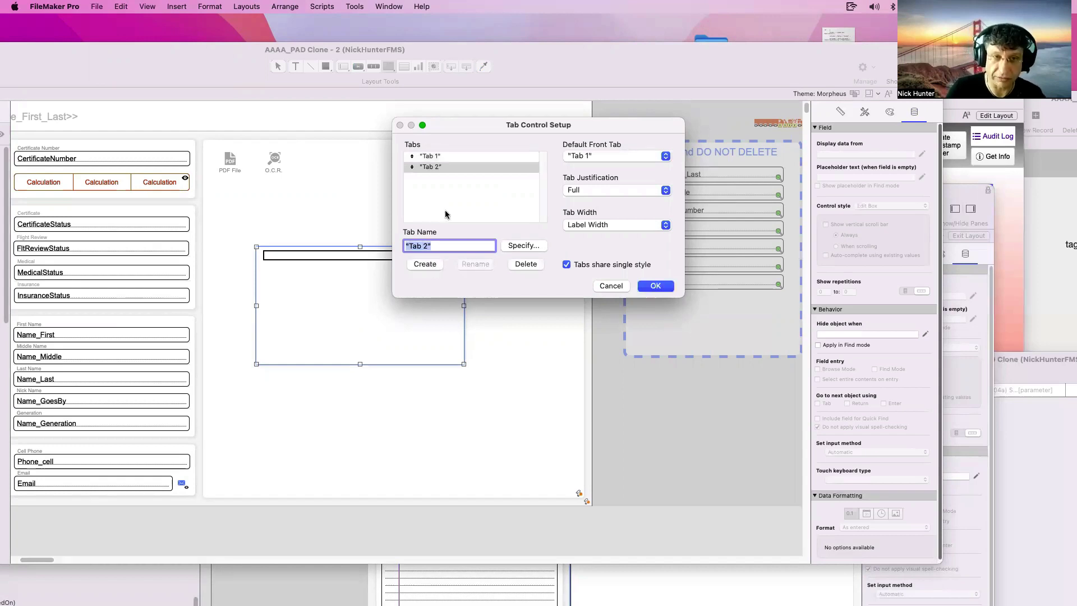
Try to change the first tab's name to "Tab 1.111" in the tab control's setup.
{"action": "left_click", "coordinate": [438, 172]}
{"action": "left_click", "coordinate": [437, 157]}
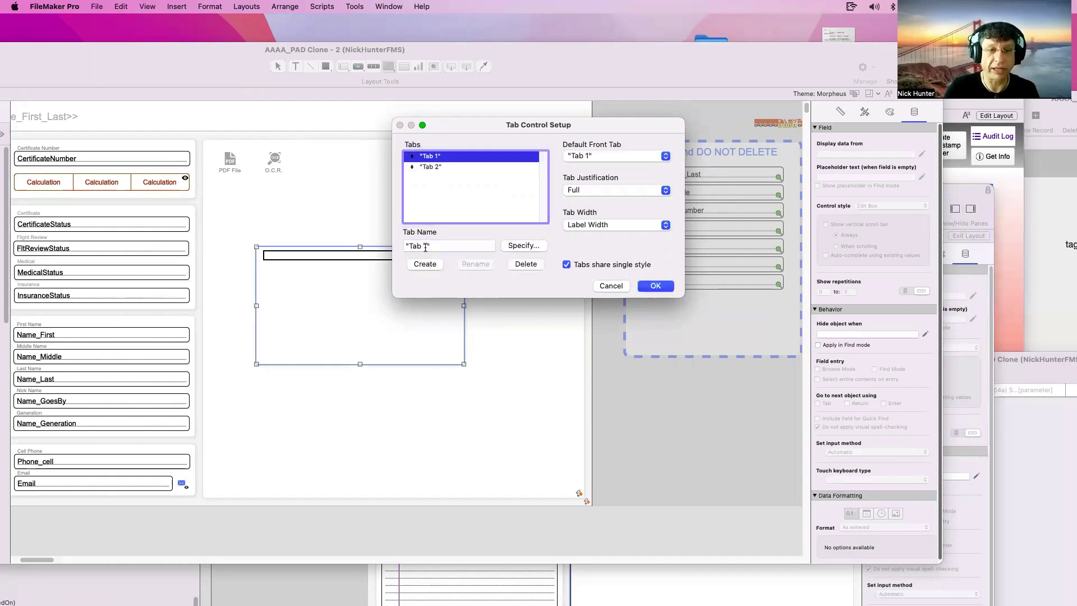
{"action": "left_click", "coordinate": [427, 245]}
{"action": "type", "text": ".111"}
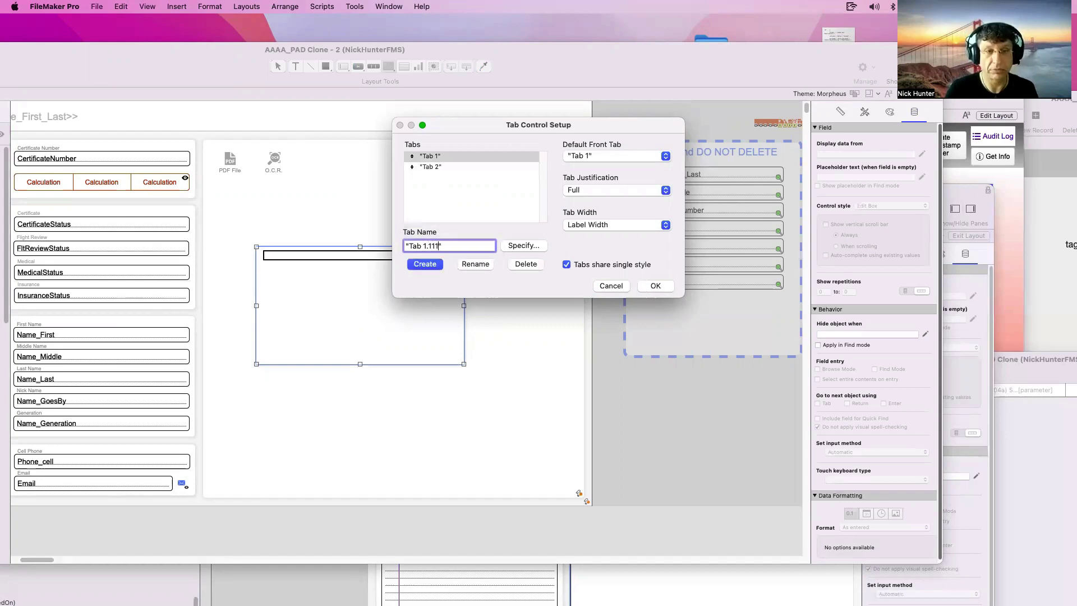
{"action": "left_click", "coordinate": [656, 287]}
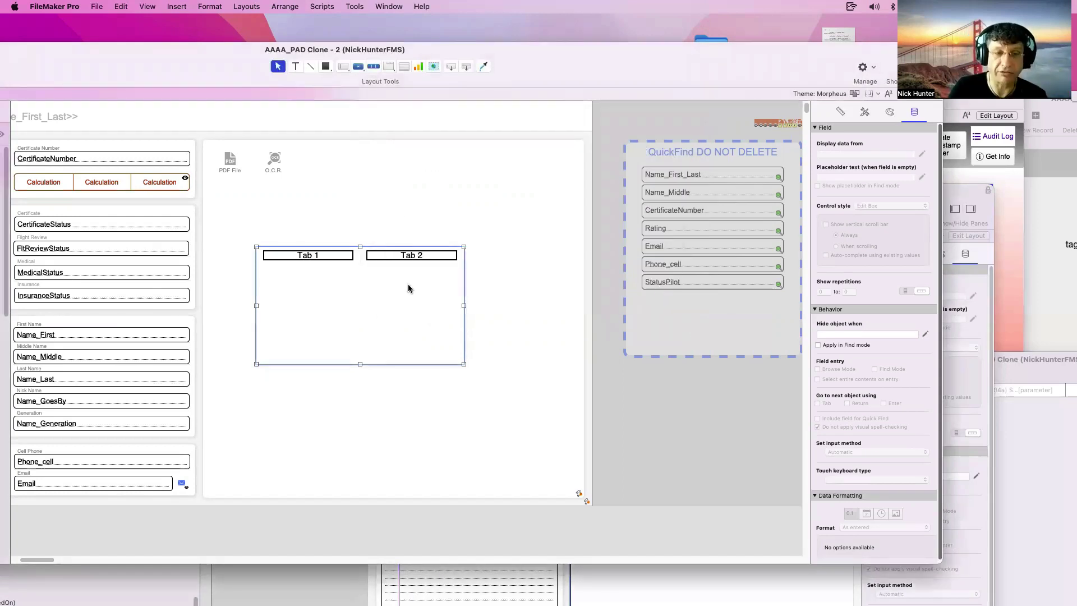
Try to change the first tab's name to "Tab 1dirfierid" in the tab control's setup.
{"action": "double_click", "coordinate": [322, 262]}
{"action": "left_click", "coordinate": [427, 157]}
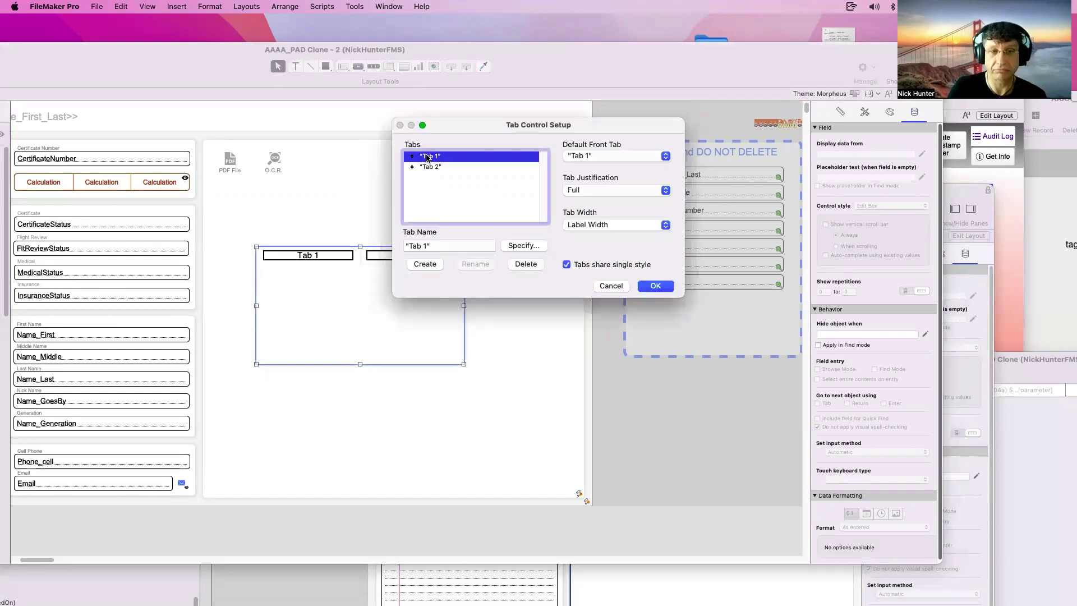
{"action": "left_click", "coordinate": [428, 246]}
{"action": "type", "text": "dirfierid"}
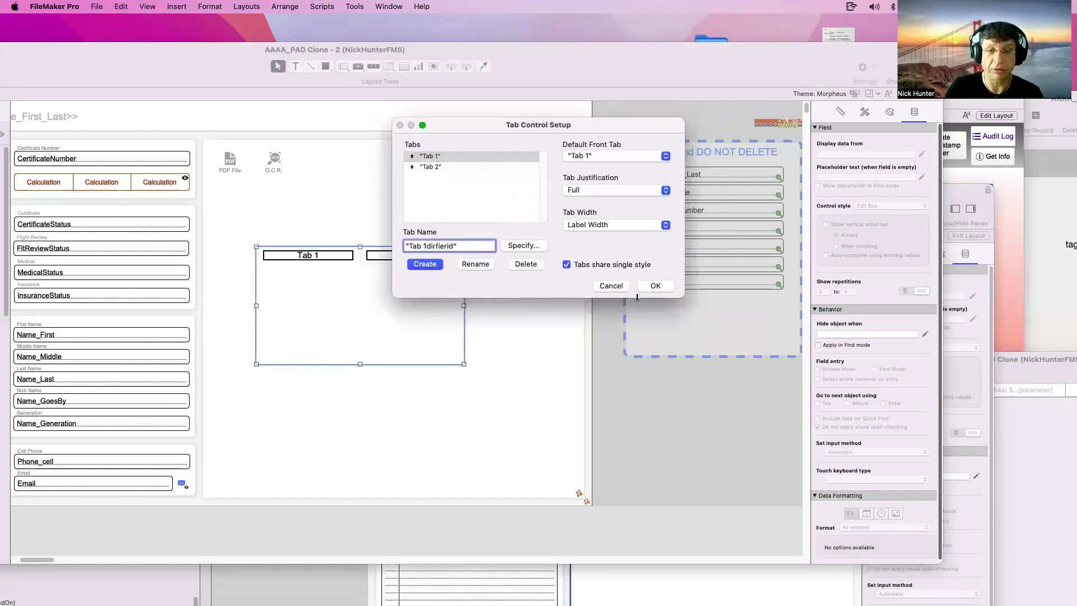
{"action": "left_click", "coordinate": [656, 285]}
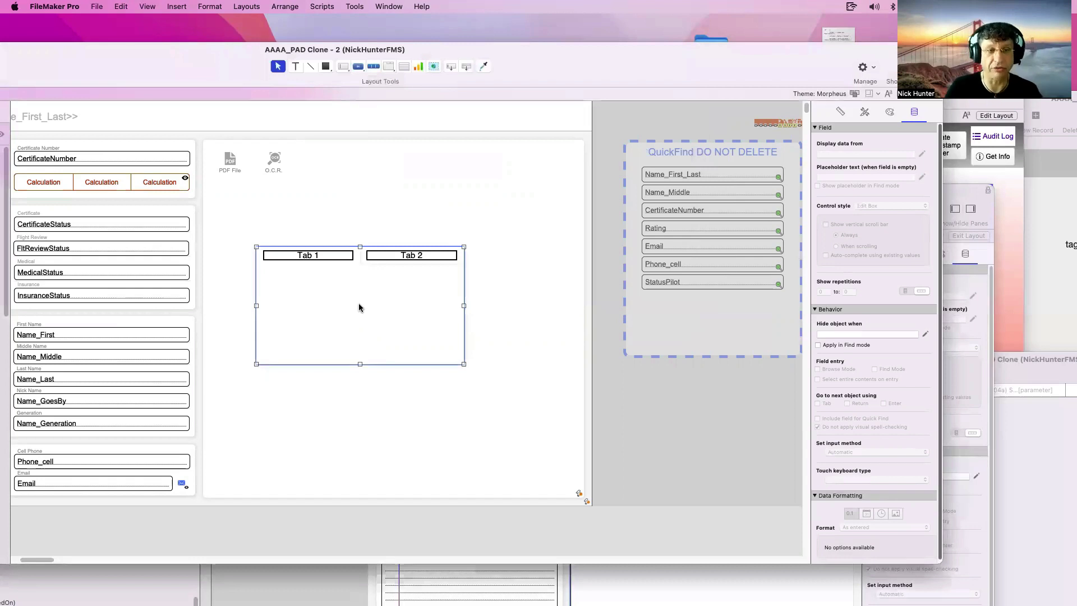
Rename the tab control's first tab to "Tab 1w32222" and accept the setup.
{"action": "double_click", "coordinate": [346, 302]}
{"action": "left_click", "coordinate": [431, 157]}
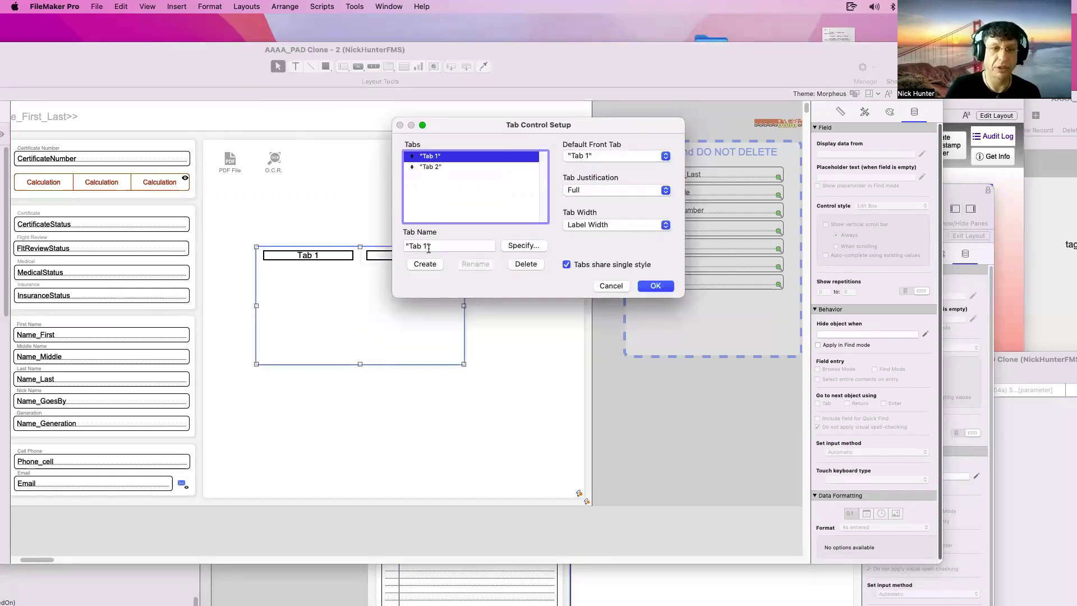
{"action": "left_click", "coordinate": [428, 246]}
{"action": "type", "text": "w32222"}
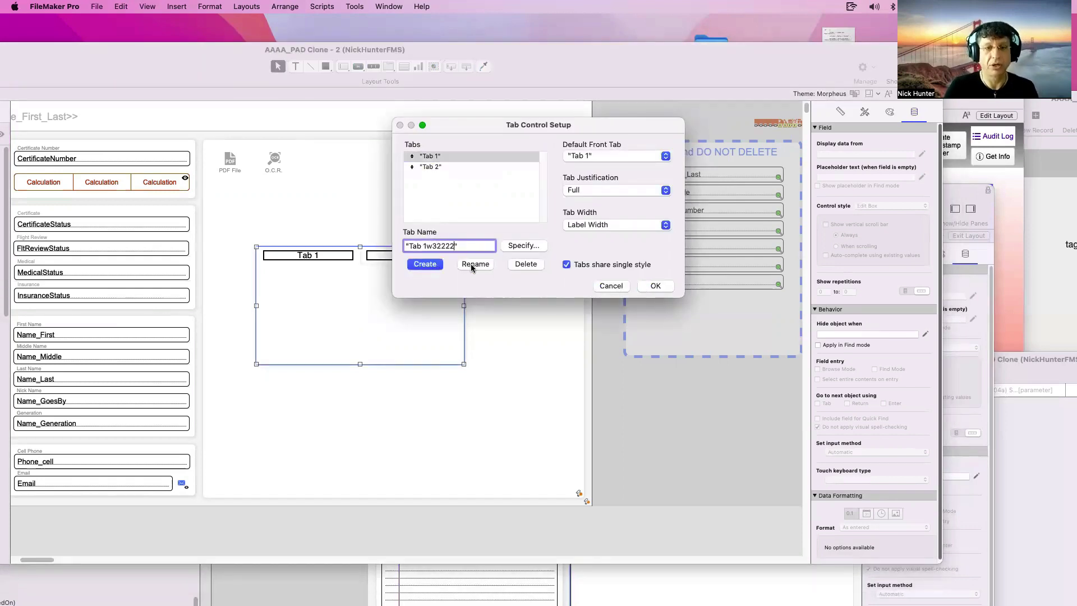
{"action": "left_click", "coordinate": [470, 264]}
{"action": "left_click", "coordinate": [654, 287]}
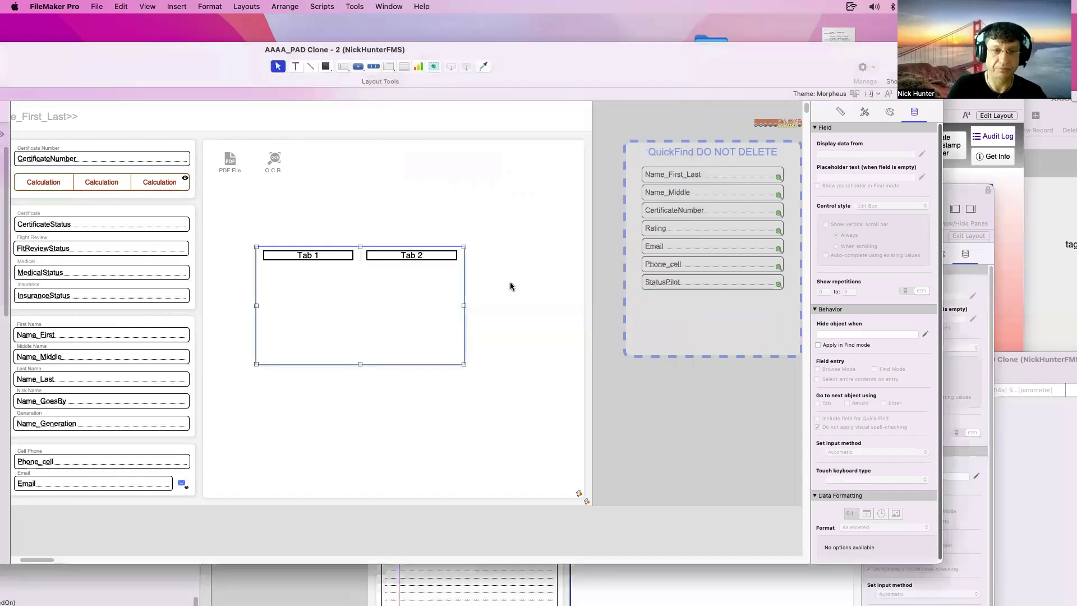
Review the tab control's default front tab, justification and width options, and leave its setup without changes.
{"action": "double_click", "coordinate": [313, 260]}
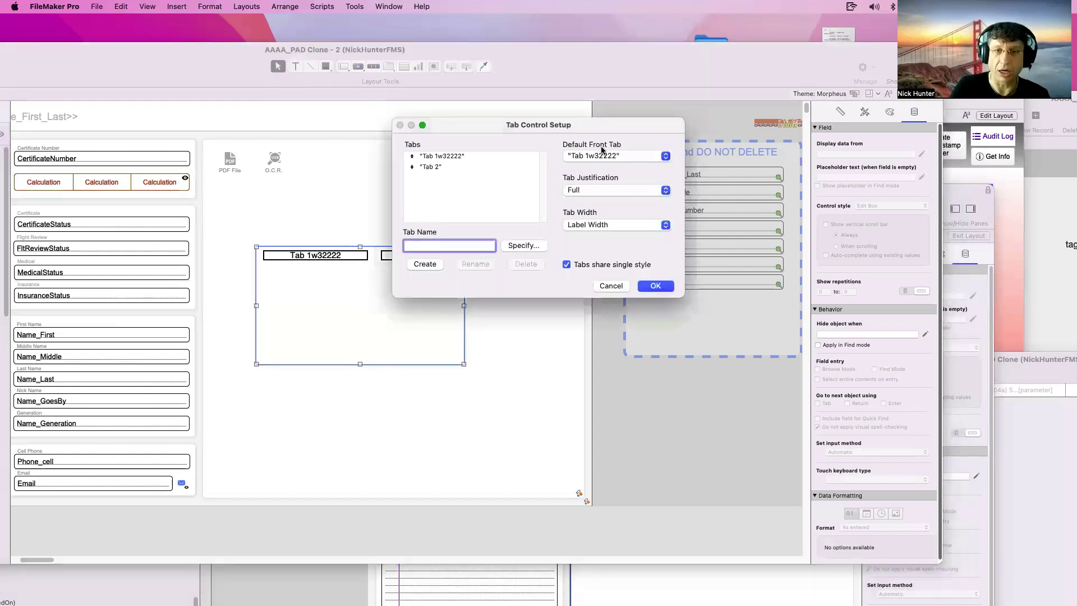
{"action": "left_click", "coordinate": [614, 156]}
{"action": "left_click", "coordinate": [588, 157]}
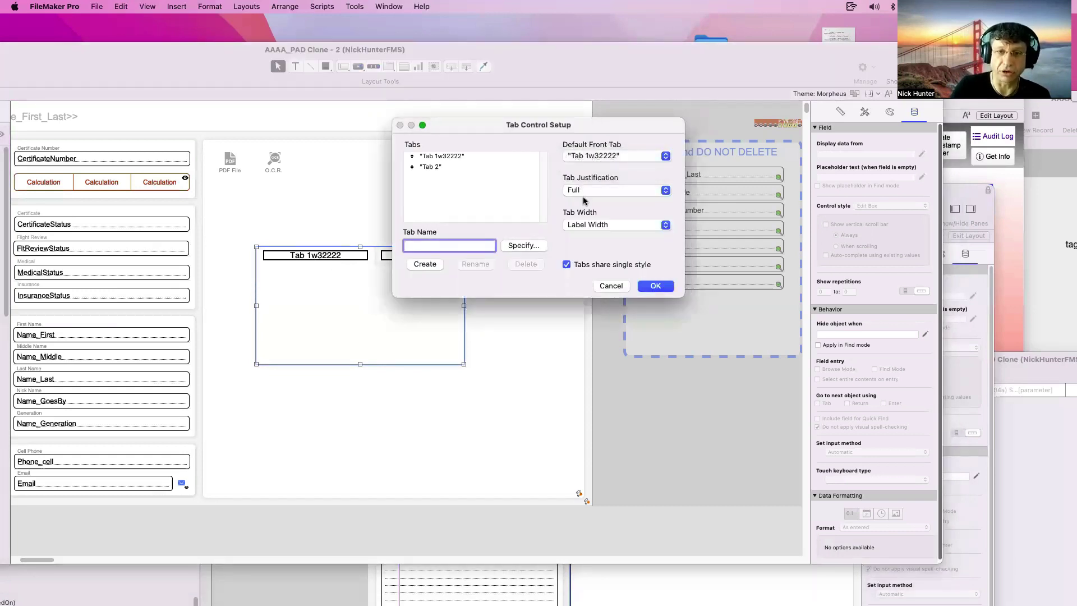
{"action": "left_click", "coordinate": [592, 191]}
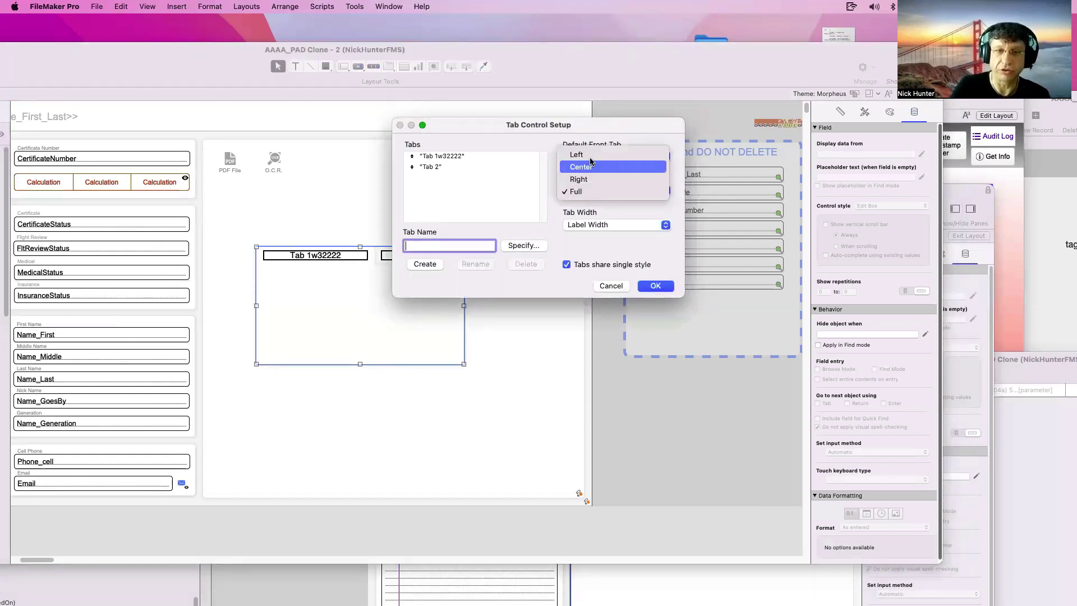
{"action": "left_click", "coordinate": [590, 200]}
{"action": "left_click", "coordinate": [593, 226]}
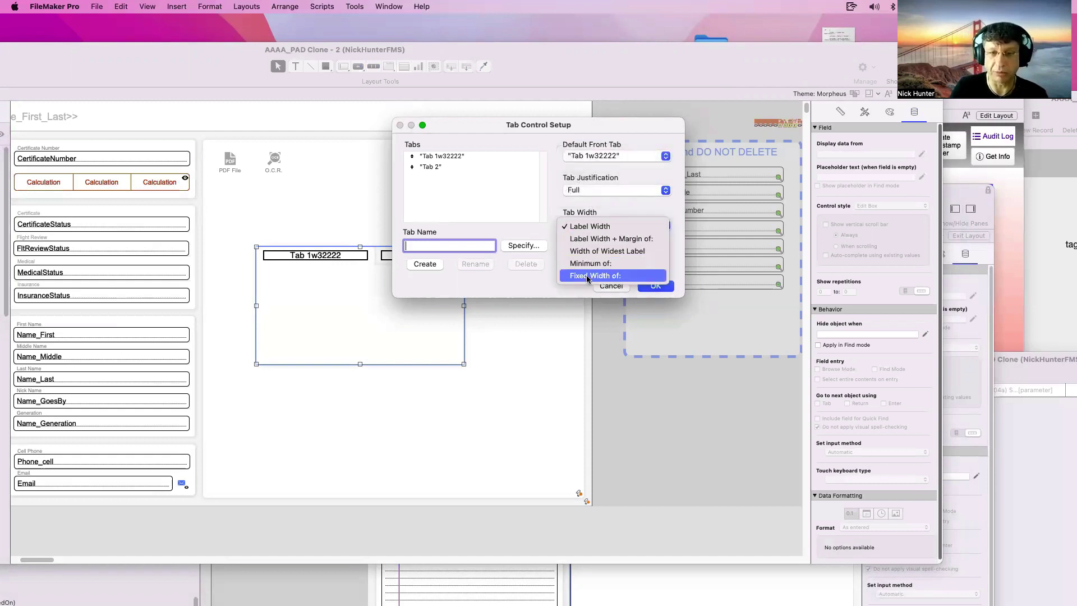
{"action": "left_click", "coordinate": [554, 208]}
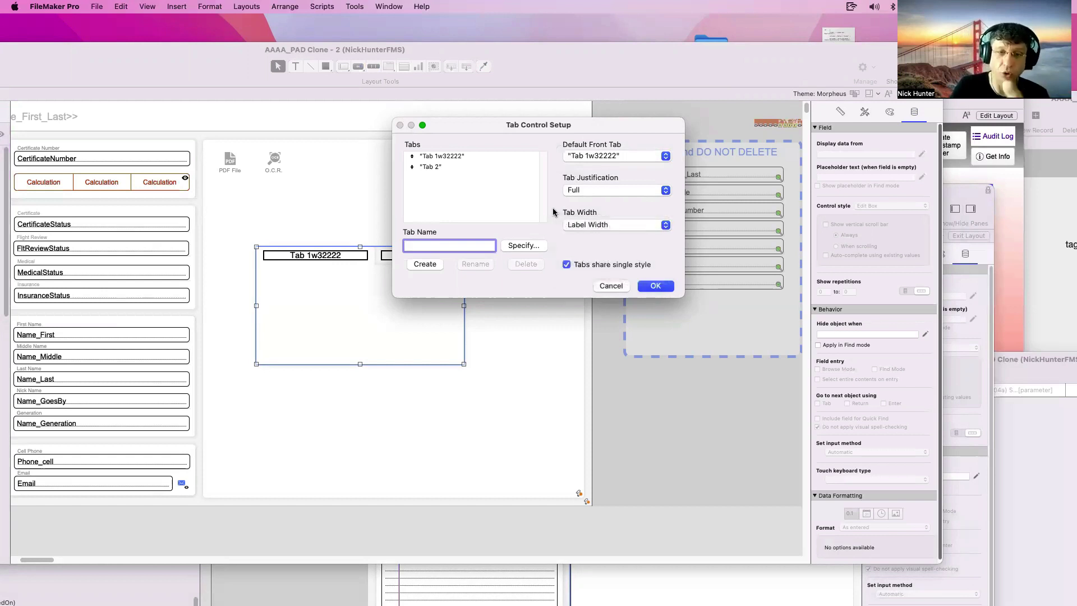
{"action": "left_click", "coordinate": [611, 286]}
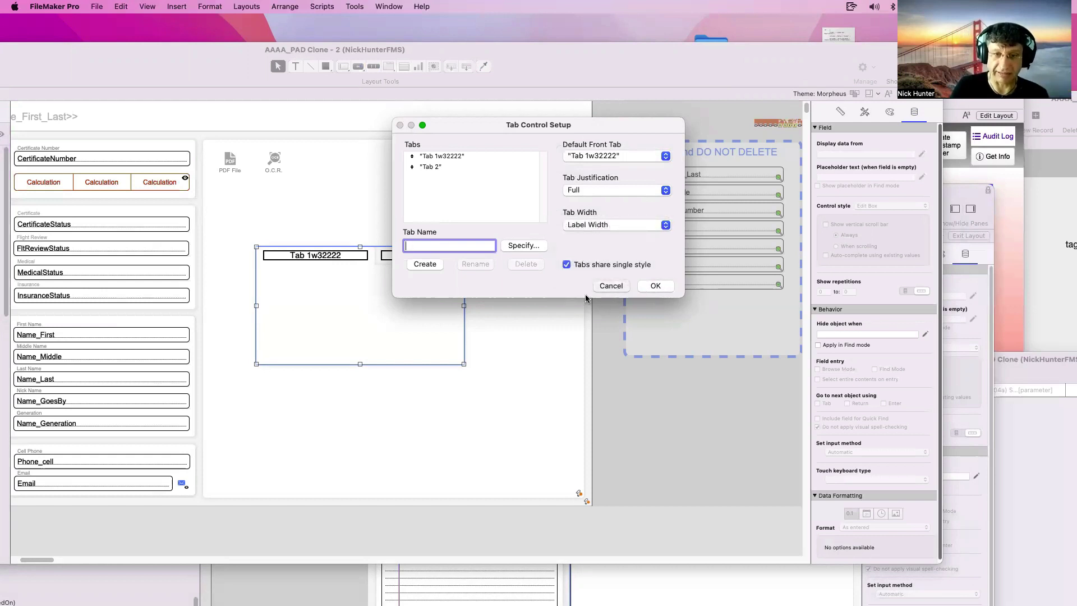
Review which object parts and states can be styled in the tab control's appearance settings.
{"action": "left_click", "coordinate": [889, 112]}
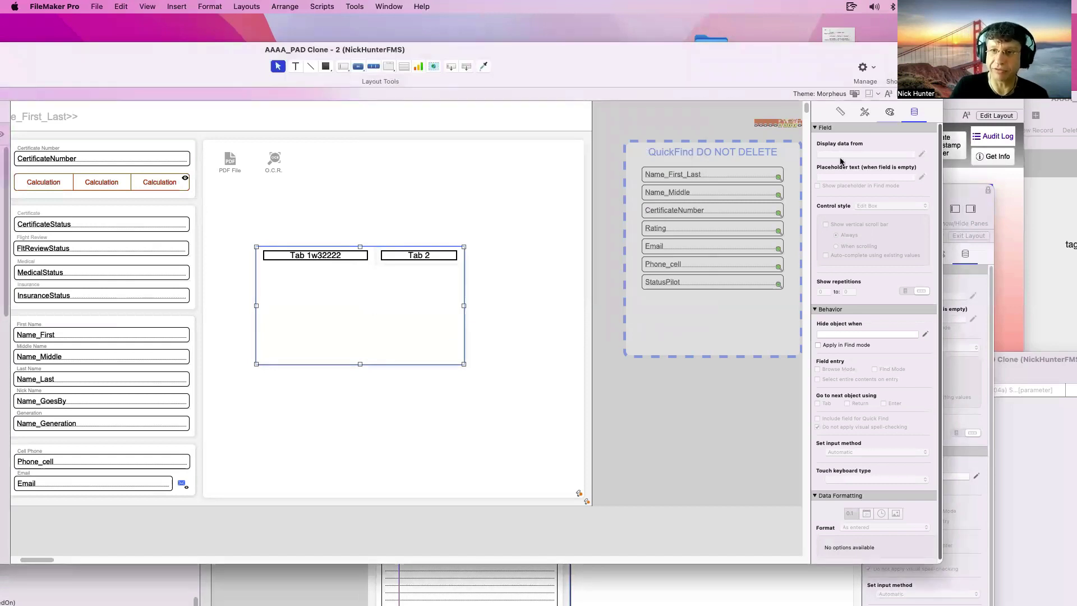
{"action": "left_click", "coordinate": [850, 173]}
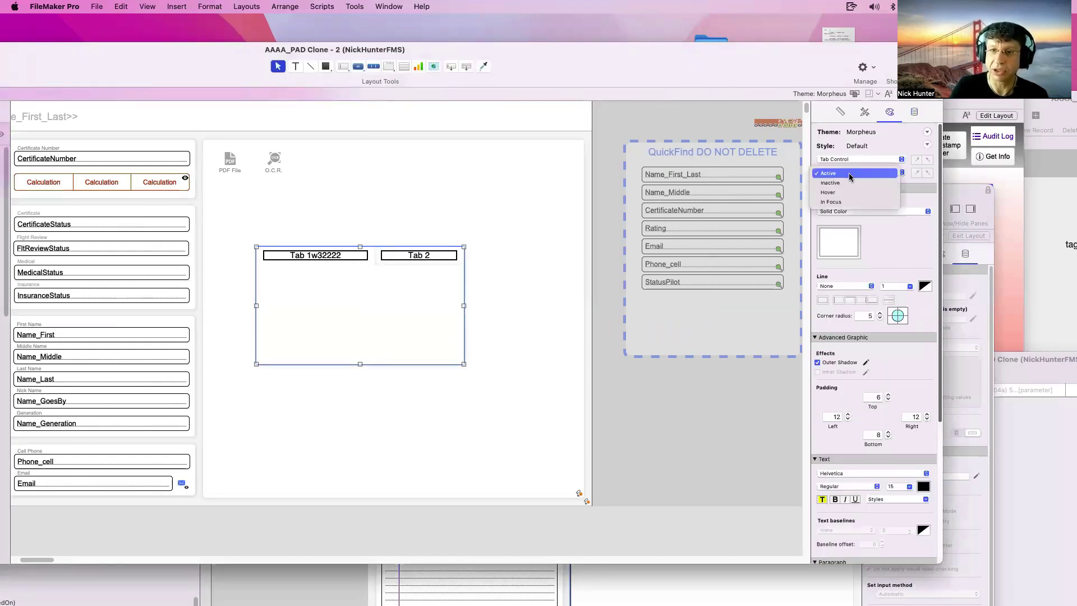
{"action": "left_click", "coordinate": [851, 158]}
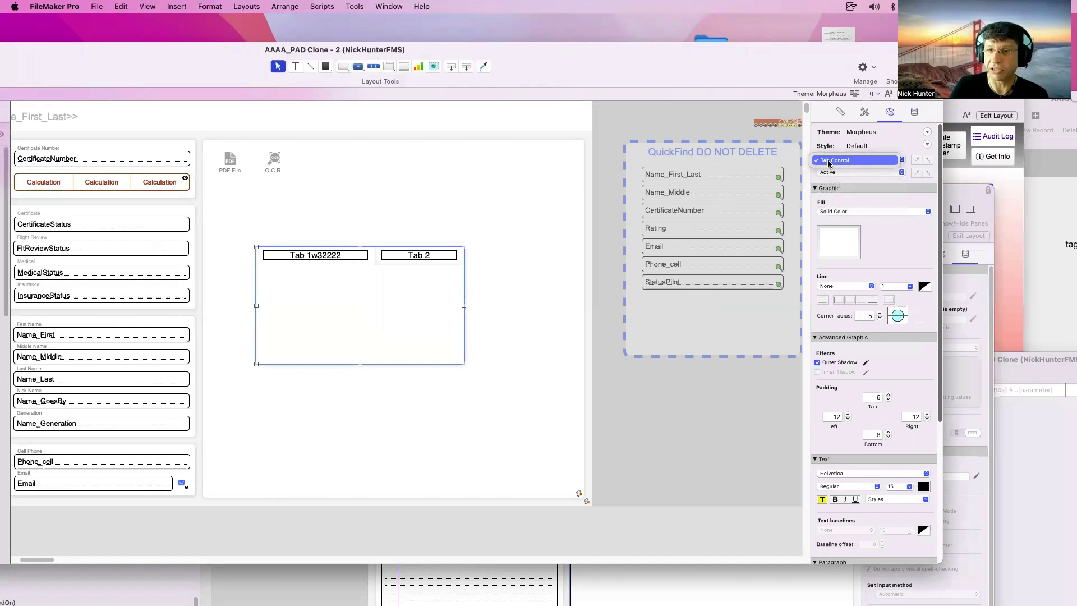
{"action": "left_click", "coordinate": [863, 161]}
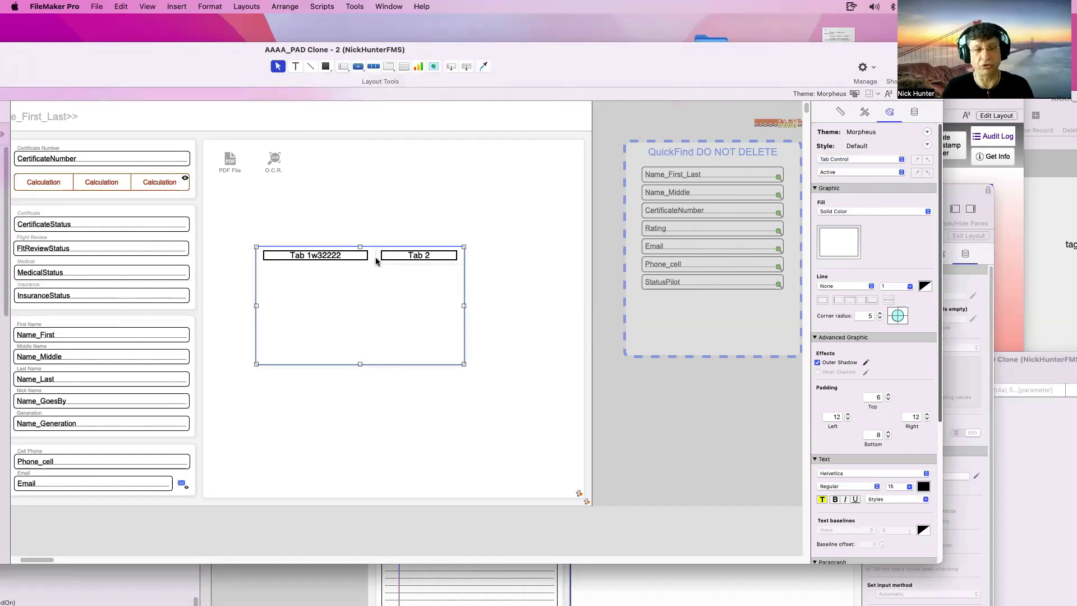
Compare selecting individual tabs of the tab control with selecting the PDF File and O.C.R. segments of the button bar.
{"action": "left_click", "coordinate": [408, 254]}
{"action": "left_click", "coordinate": [304, 255]}
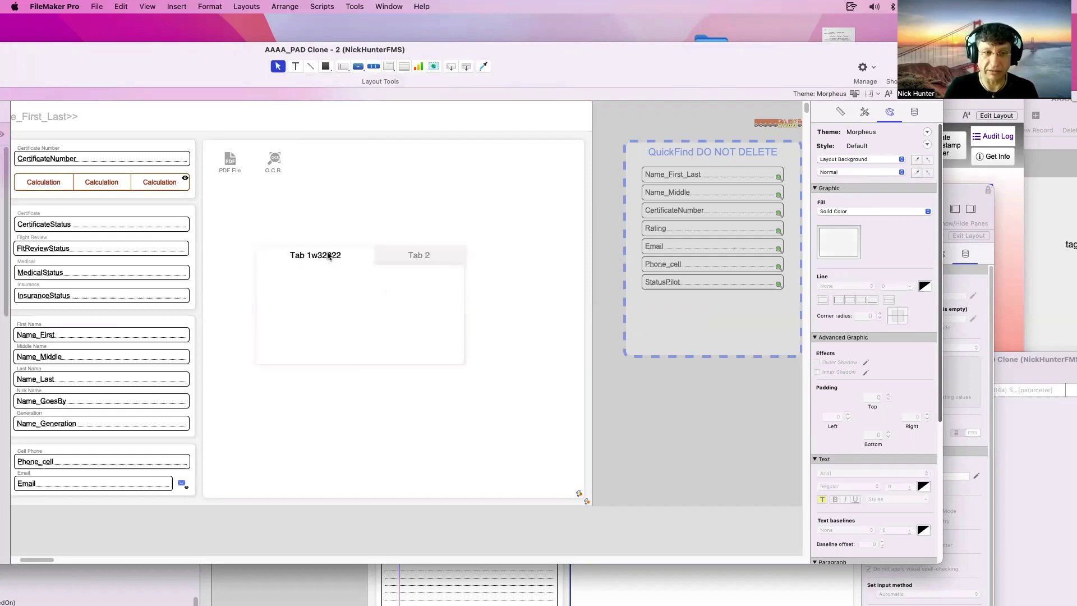
{"action": "left_click", "coordinate": [392, 257]}
{"action": "left_click", "coordinate": [399, 256]}
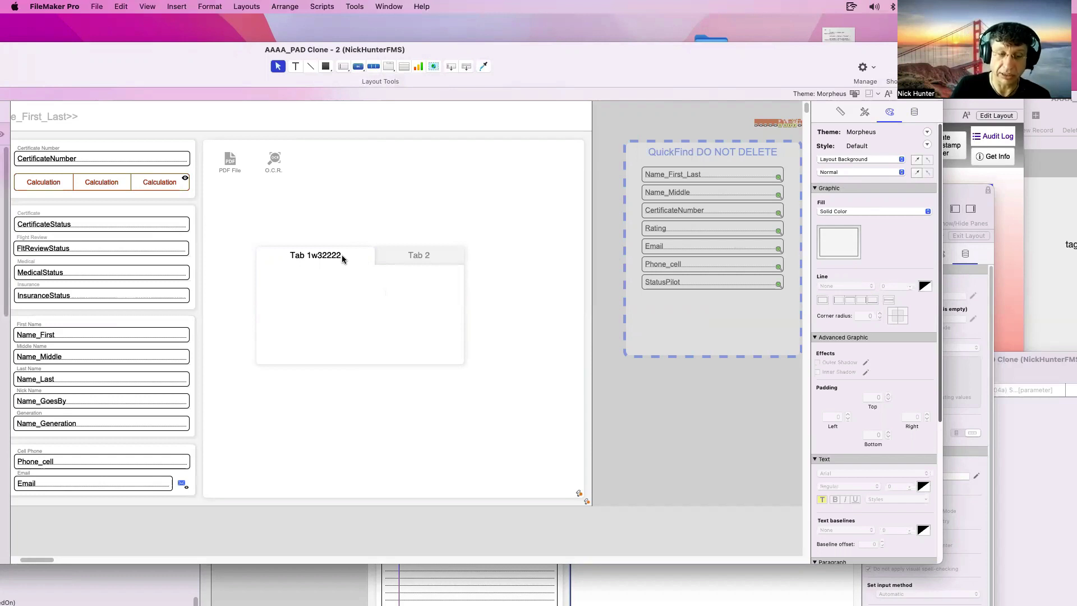
{"action": "left_click", "coordinate": [281, 160]}
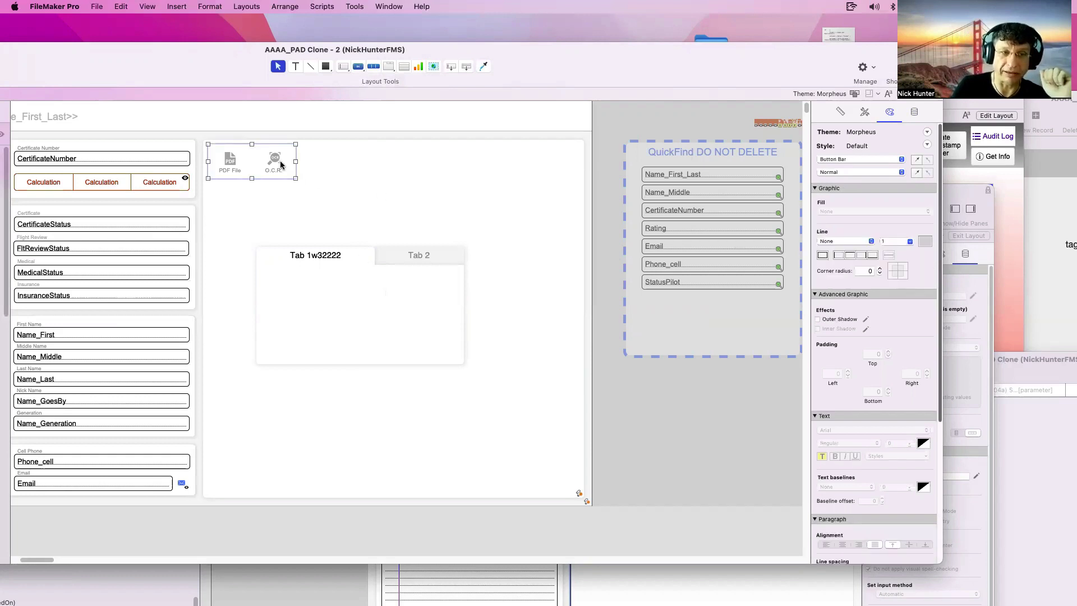
{"action": "left_click", "coordinate": [234, 161]}
{"action": "left_click", "coordinate": [268, 160]}
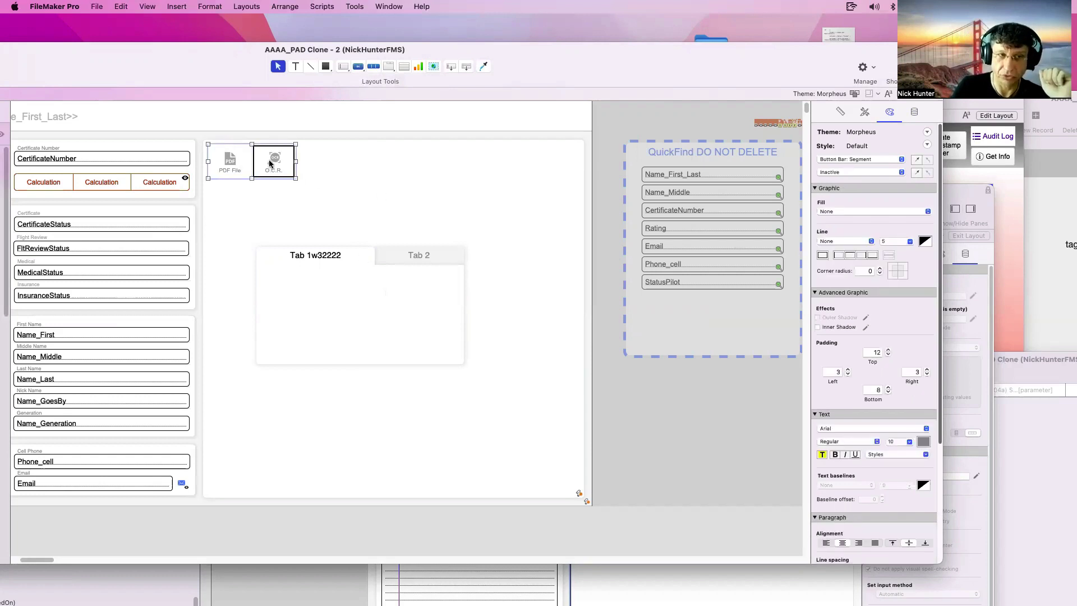
Shift the tab control slightly to the right and review its tab setup without changing it.
{"action": "left_click", "coordinate": [325, 261]}
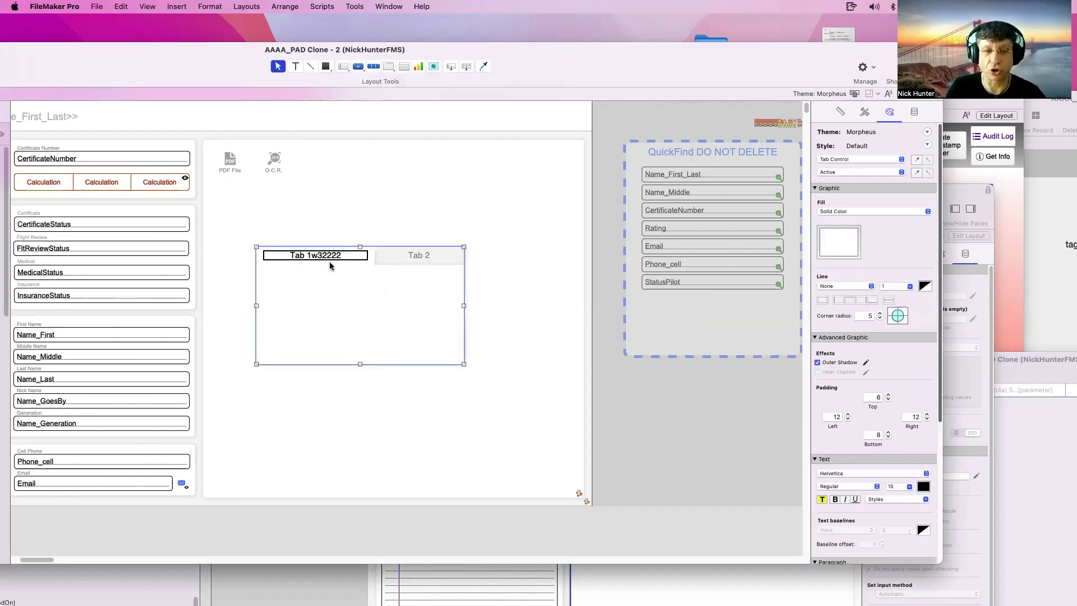
{"action": "left_click_drag", "start_coordinate": [357, 290], "coordinate": [389, 291]}
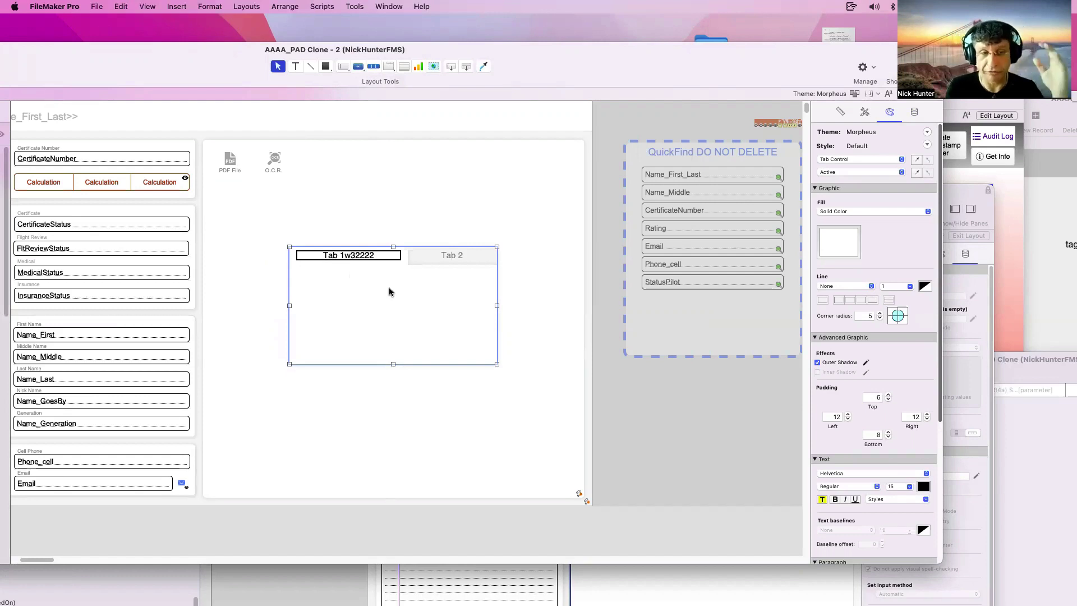
{"action": "double_click", "coordinate": [389, 291]}
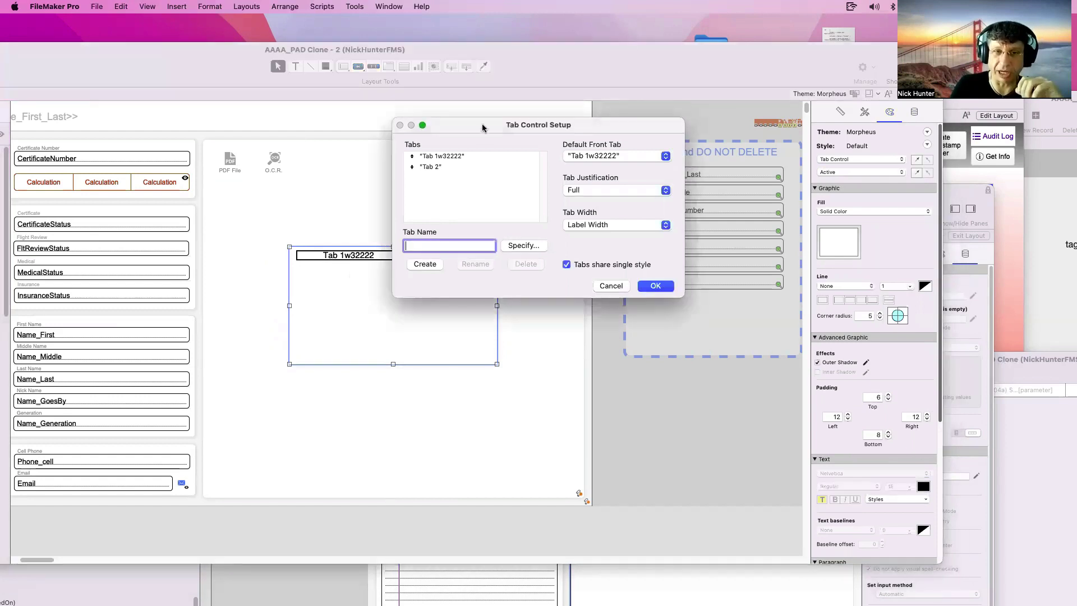
{"action": "left_click_drag", "start_coordinate": [482, 128], "coordinate": [451, 144]}
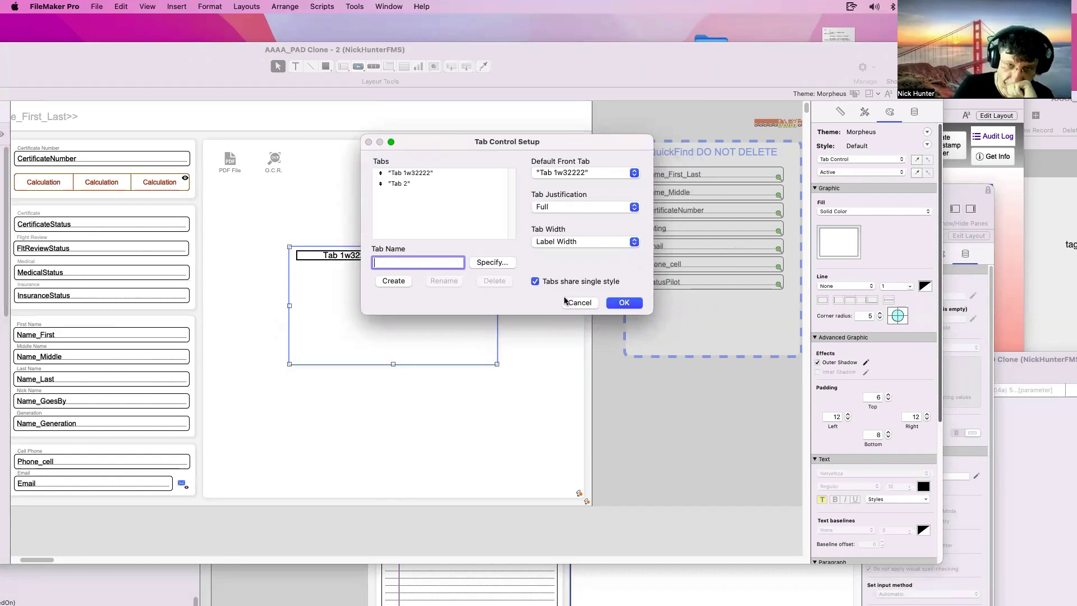
{"action": "left_click", "coordinate": [577, 302]}
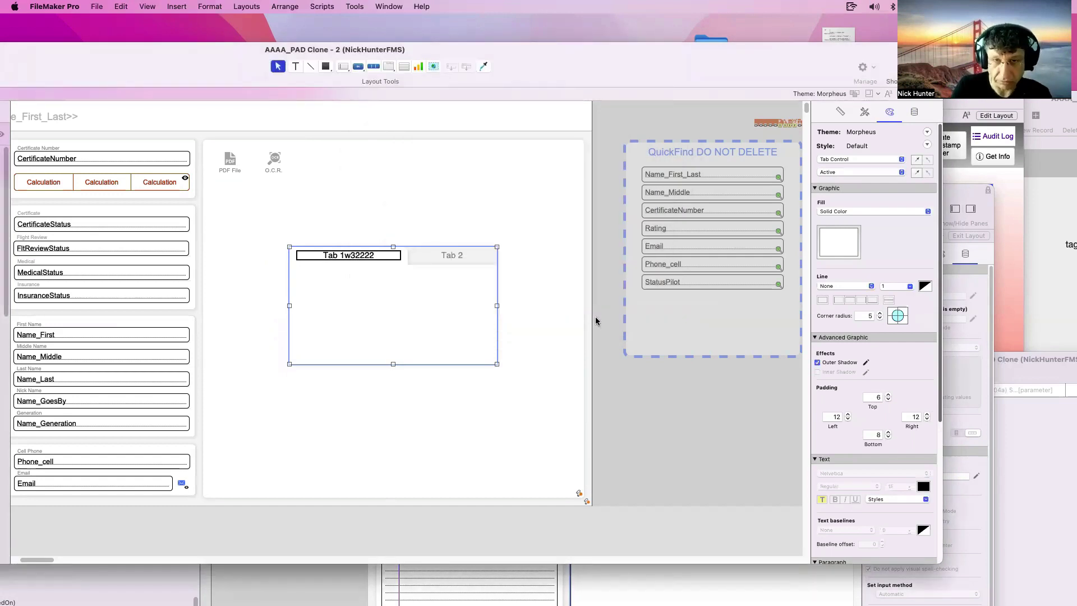
Delete the tab control and the large slide control beneath it, with the Slide Control tool chosen for drawing.
{"action": "left_click", "coordinate": [382, 301]}
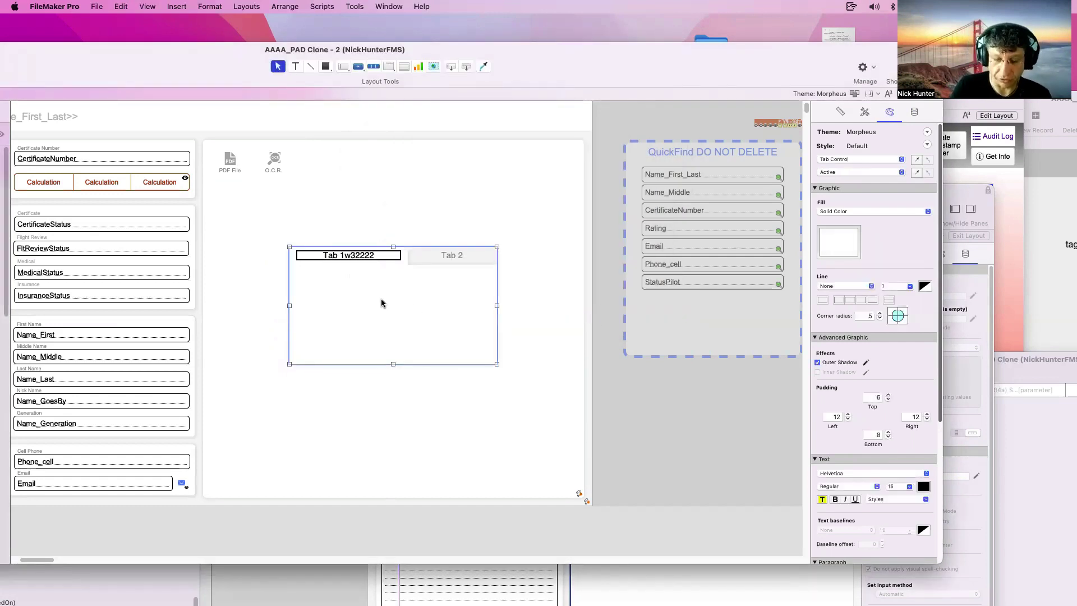
{"action": "key", "text": "BackSpace"}
{"action": "left_click", "coordinate": [348, 291]}
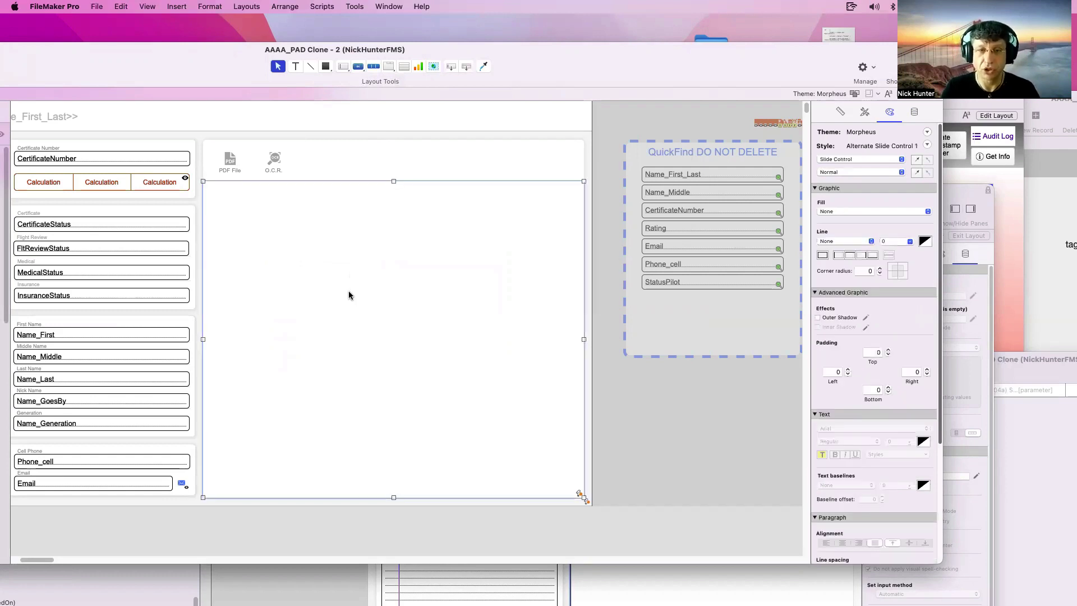
{"action": "left_click", "coordinate": [386, 67]}
{"action": "left_click", "coordinate": [415, 102]}
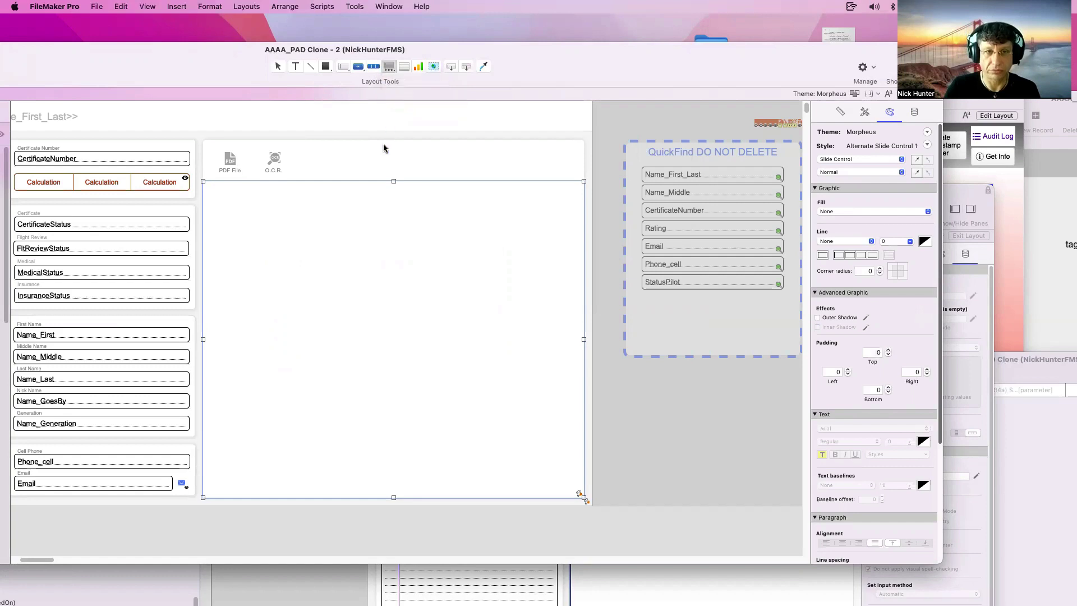
{"action": "key", "text": "BackSpace"}
Draw a three-panel slide control on the blank white area and move it down toward the middle.
{"action": "left_click_drag", "start_coordinate": [372, 156], "coordinate": [494, 238]}
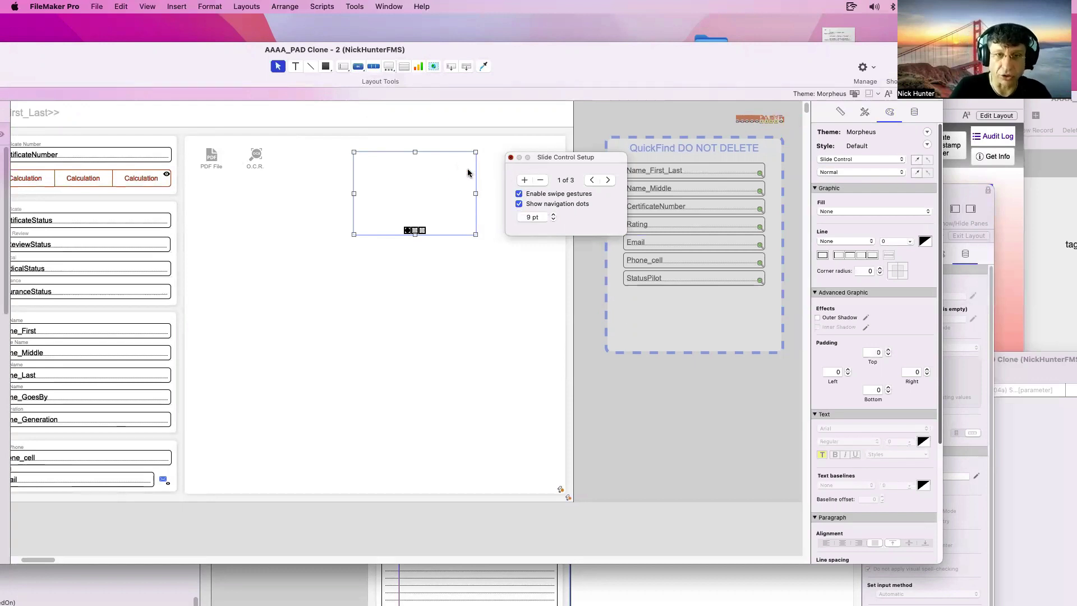
{"action": "left_click_drag", "start_coordinate": [420, 171], "coordinate": [433, 180]}
{"action": "left_click_drag", "start_coordinate": [413, 240], "coordinate": [358, 279]}
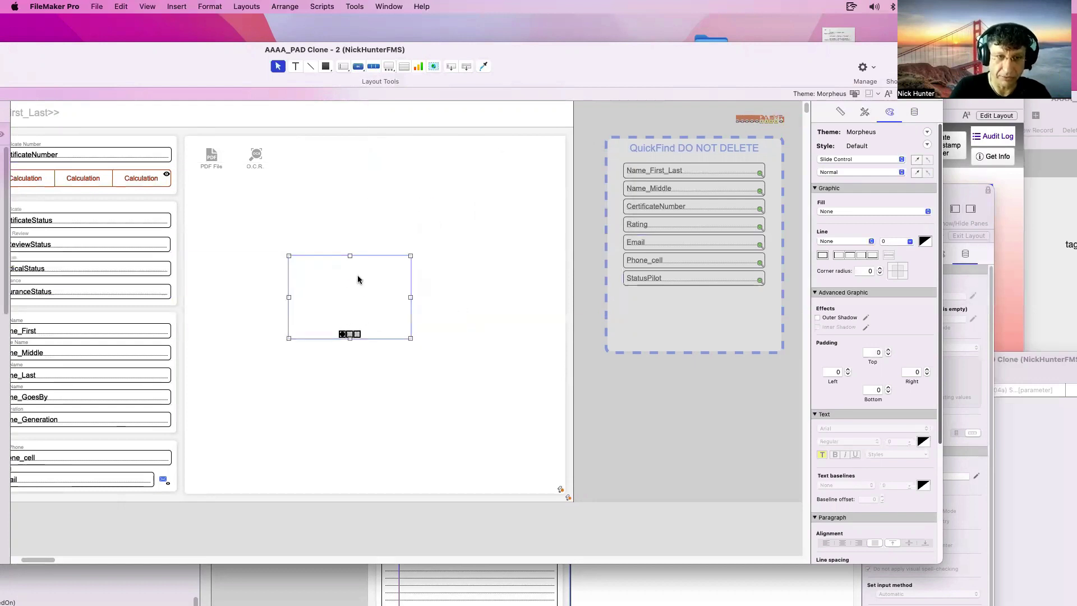
Place another, very small slide control inside the existing one and dismiss its setup.
{"action": "left_click", "coordinate": [389, 68]}
{"action": "left_click", "coordinate": [388, 67]}
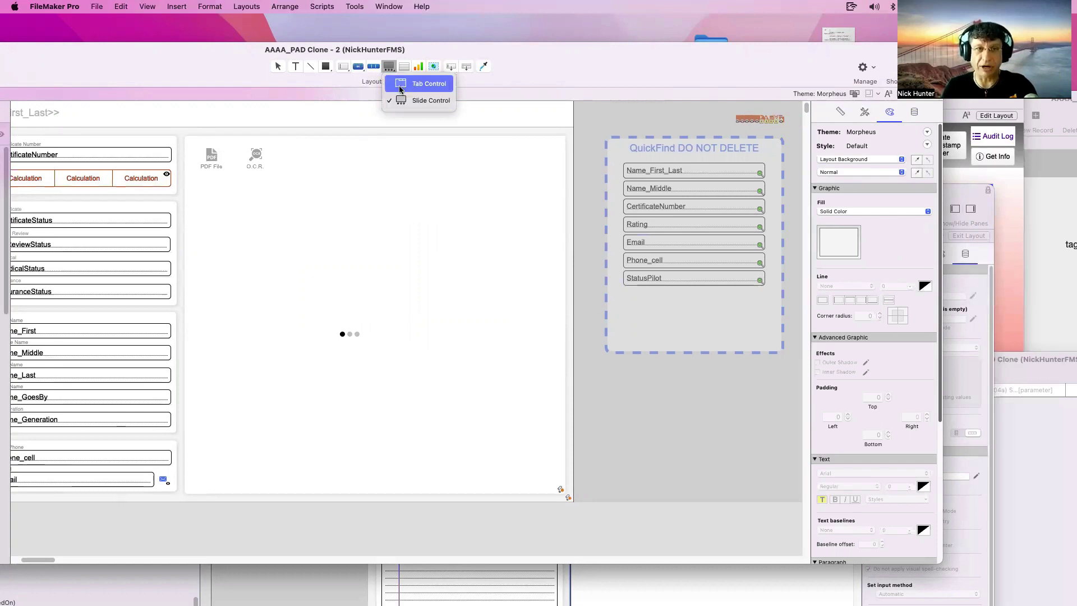
{"action": "left_click", "coordinate": [401, 101]}
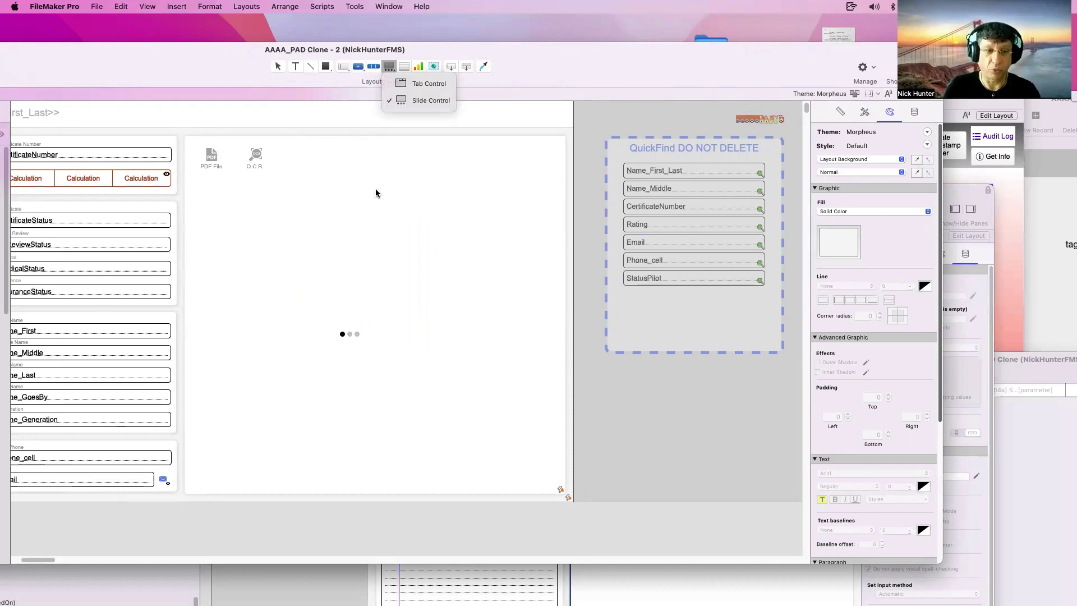
{"action": "left_click", "coordinate": [356, 262]}
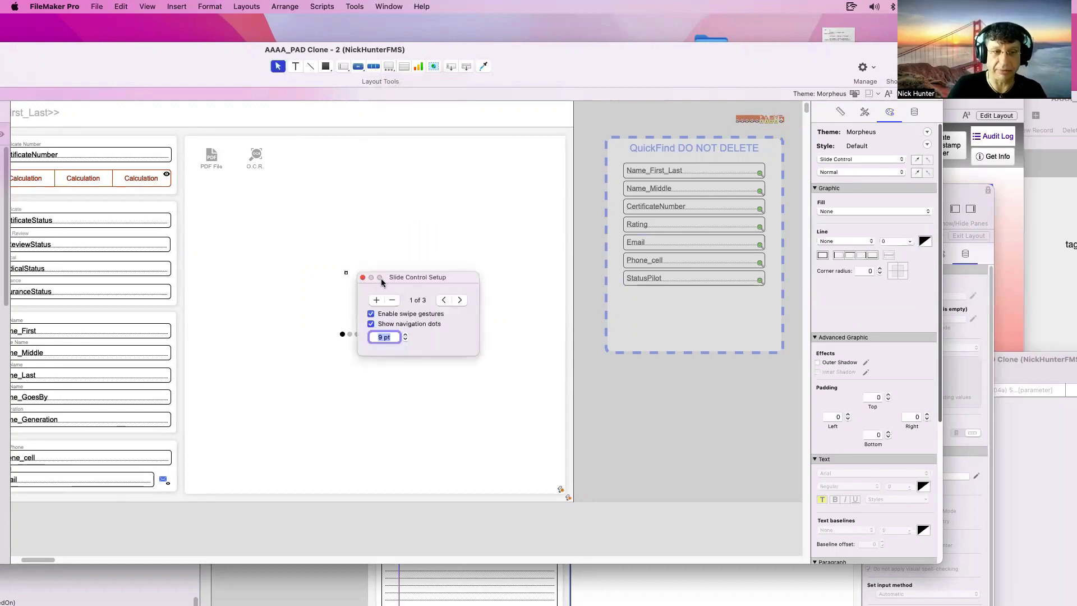
{"action": "left_click", "coordinate": [362, 277]}
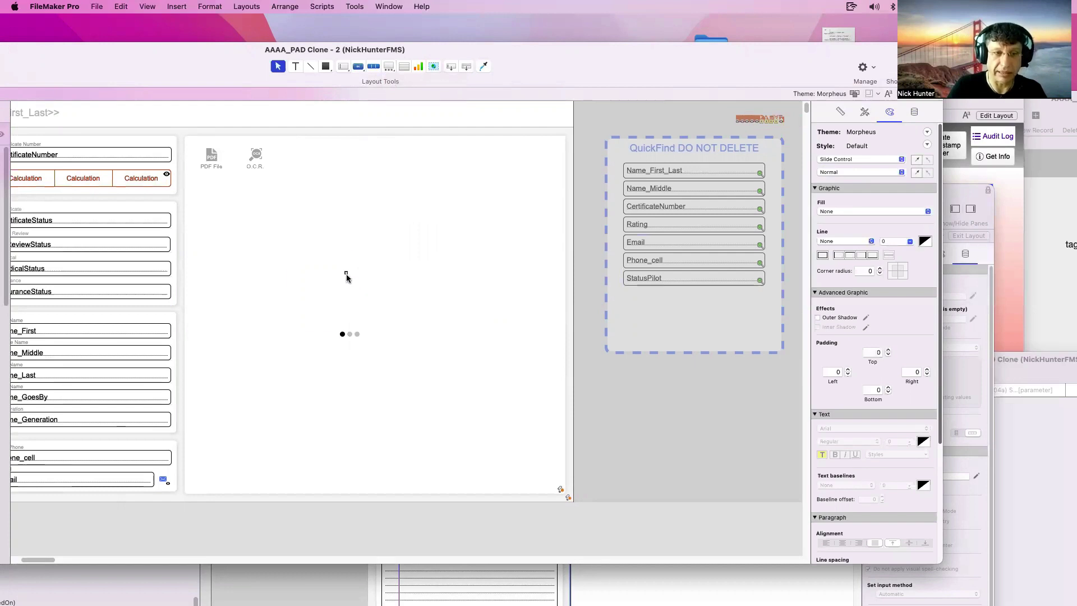
Reposition the larger slide control near the middle of the white area and enlarge it from its corner.
{"action": "left_click_drag", "start_coordinate": [346, 278], "coordinate": [422, 346]}
{"action": "left_click", "coordinate": [588, 251]}
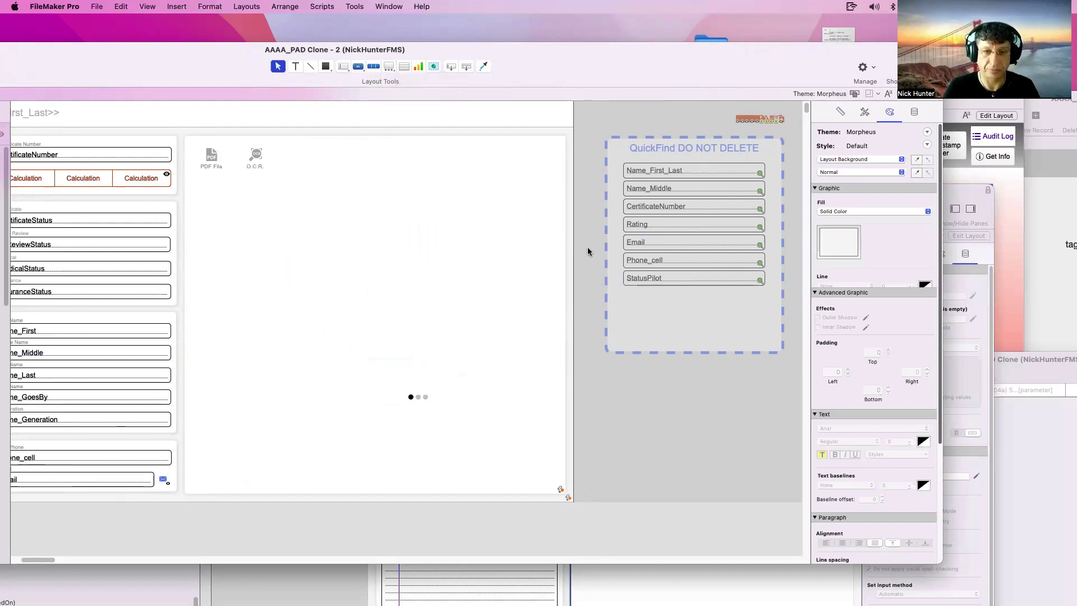
{"action": "left_click_drag", "start_coordinate": [592, 241], "coordinate": [260, 350]}
{"action": "left_click_drag", "start_coordinate": [258, 350], "coordinate": [258, 347]}
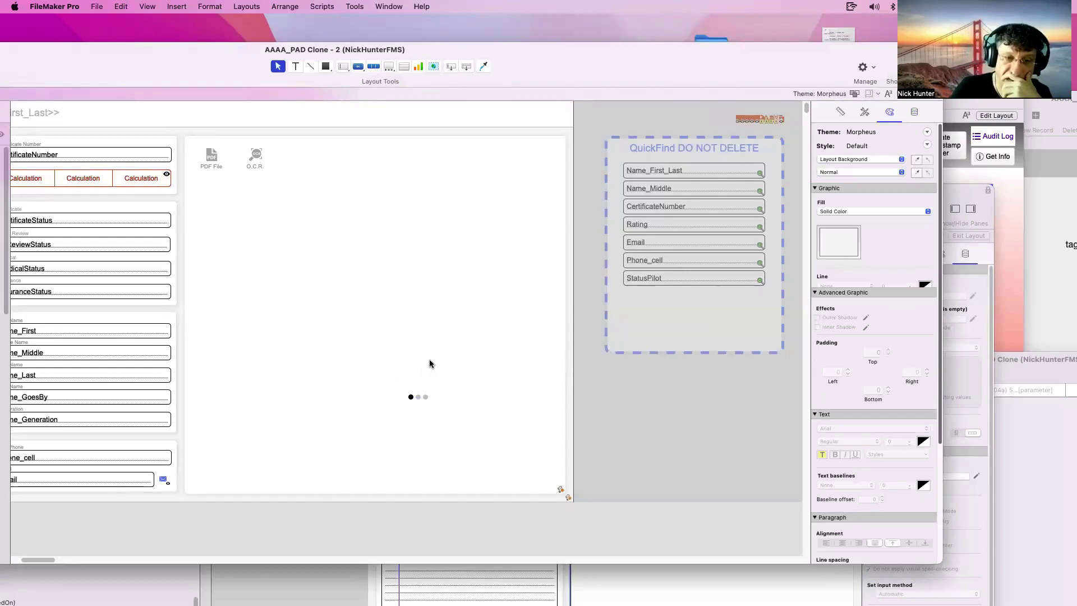
{"action": "left_click_drag", "start_coordinate": [429, 359], "coordinate": [360, 297]}
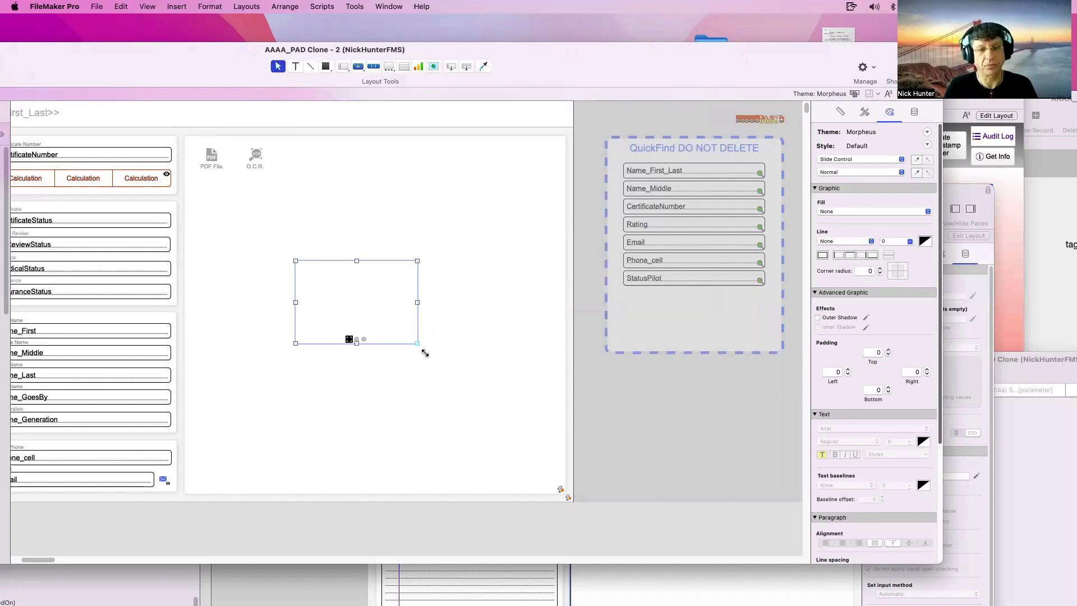
{"action": "left_click_drag", "start_coordinate": [425, 352], "coordinate": [437, 368]}
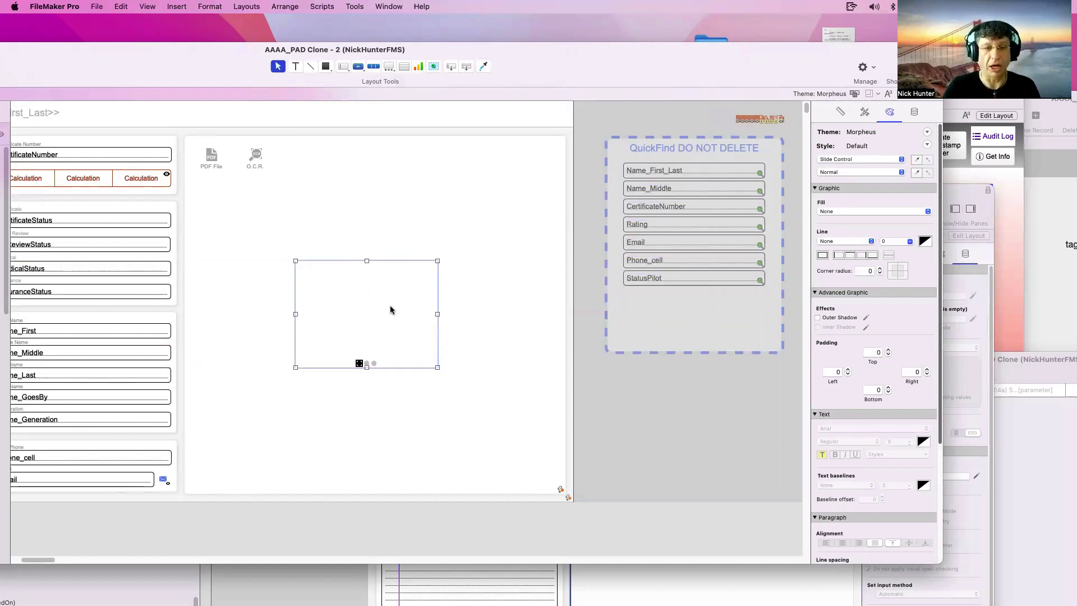
Draw a tab control above the slide control with tabs named 1 and 2, and widen it on both sides.
{"action": "left_click", "coordinate": [389, 67]}
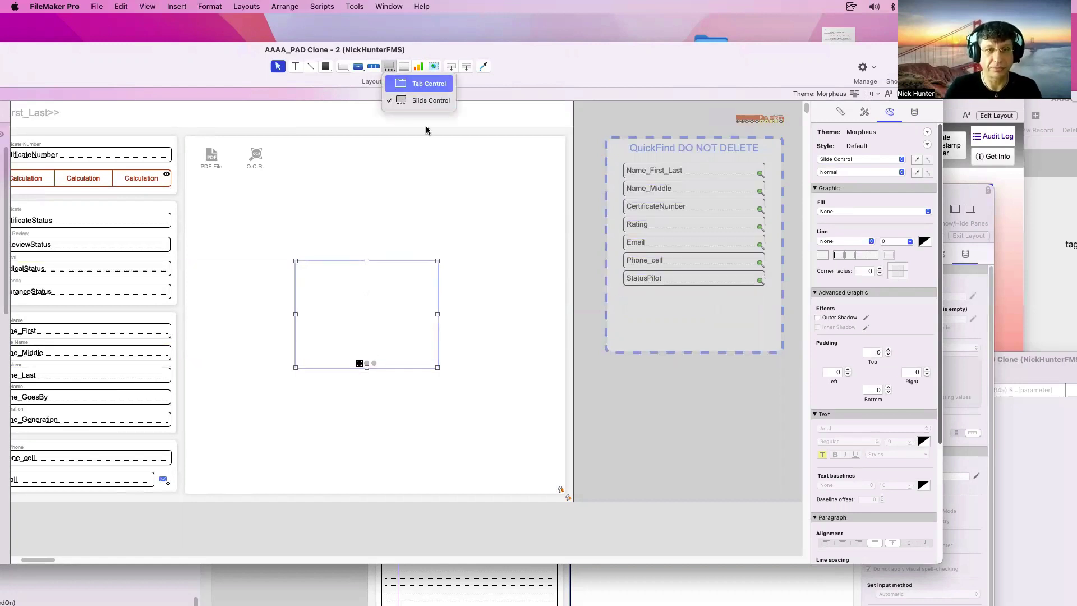
{"action": "left_click", "coordinate": [426, 83]}
{"action": "left_click", "coordinate": [415, 174]}
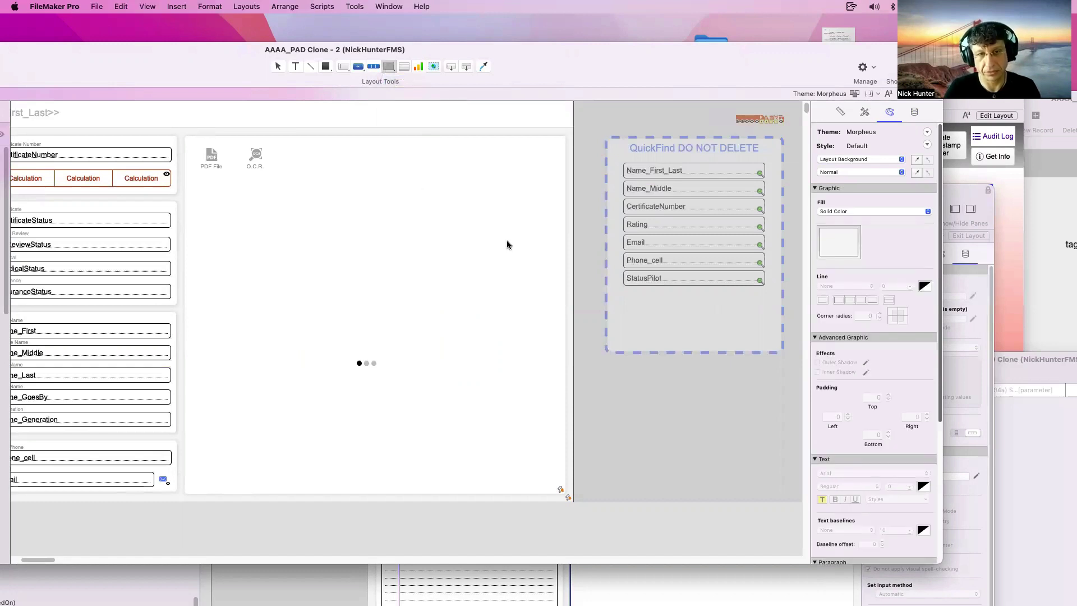
{"action": "left_click_drag", "start_coordinate": [414, 172], "coordinate": [508, 245]}
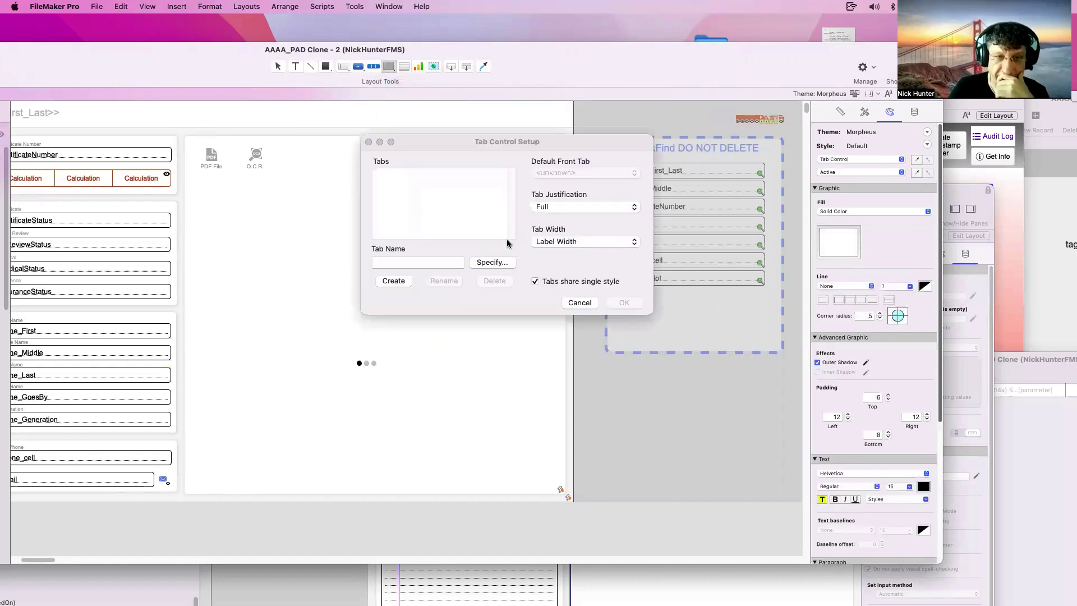
{"action": "left_click", "coordinate": [434, 261]}
{"action": "type", "text": "1"}
{"action": "key", "text": "Return"}
{"action": "type", "text": "2"}
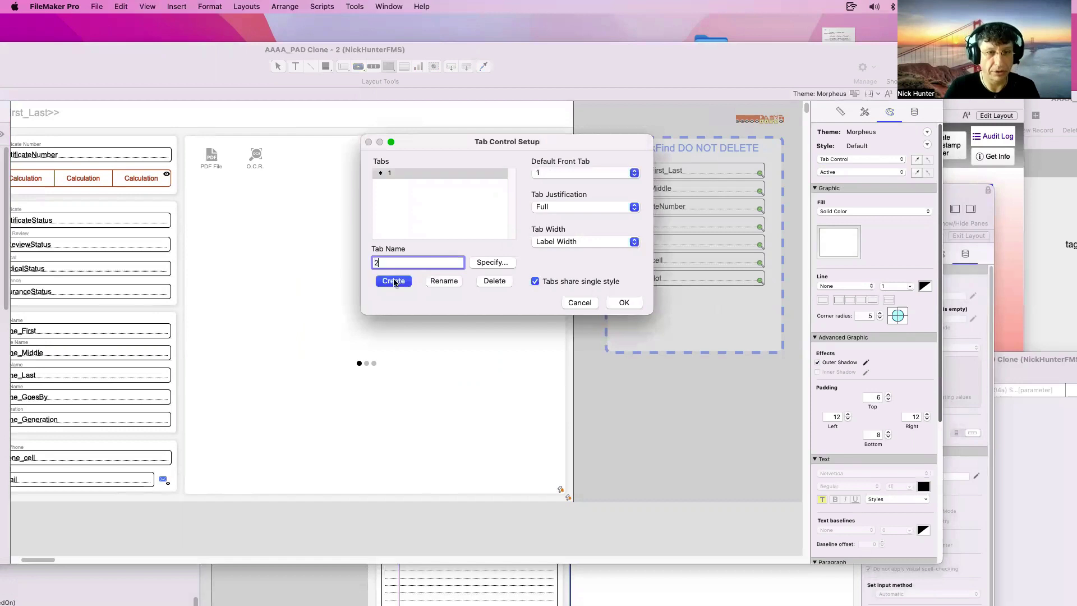
{"action": "key", "text": "Return"}
{"action": "type", "text": "3"}
{"action": "left_click", "coordinate": [623, 303]}
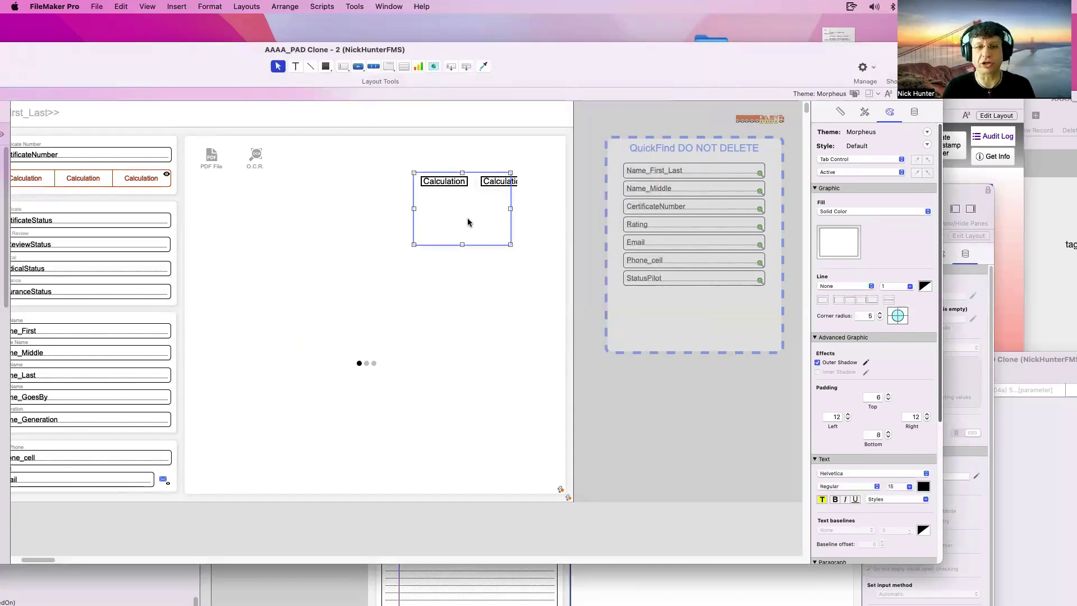
{"action": "left_click_drag", "start_coordinate": [510, 208], "coordinate": [547, 209]}
{"action": "left_click_drag", "start_coordinate": [412, 208], "coordinate": [331, 217]}
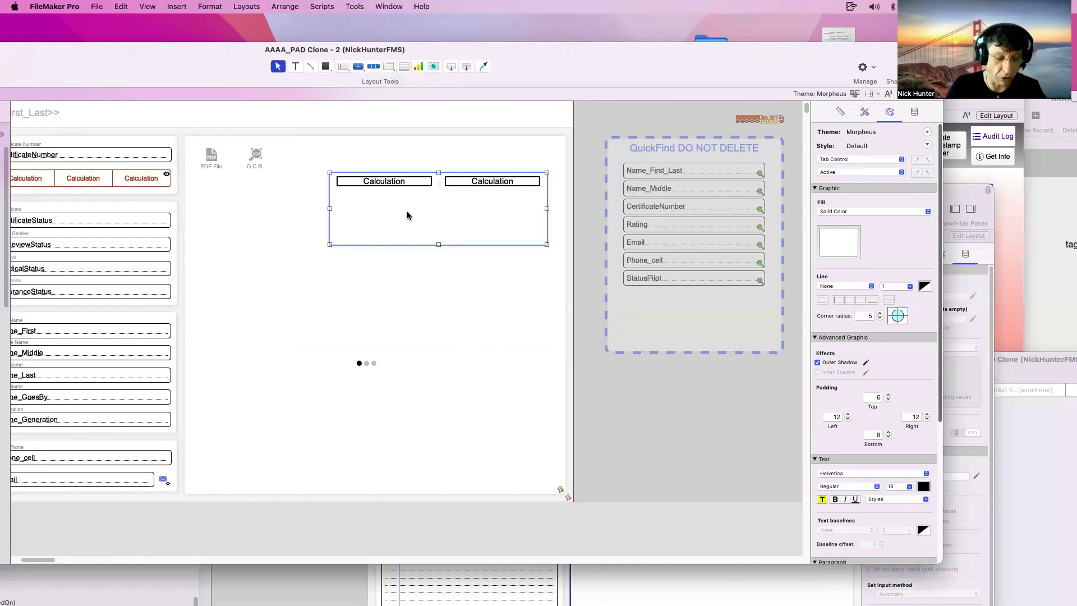
Examine the OnPanelSwitch script trigger for both the tab control and the slide control without assigning a script.
{"action": "key", "text": "super+alt+t"}
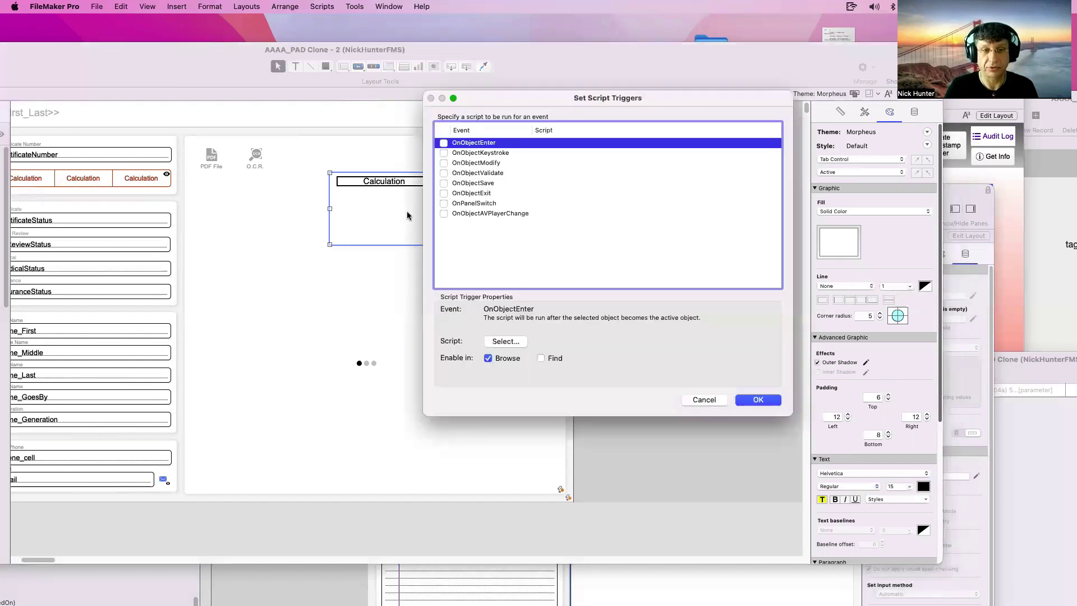
{"action": "left_click", "coordinate": [470, 204]}
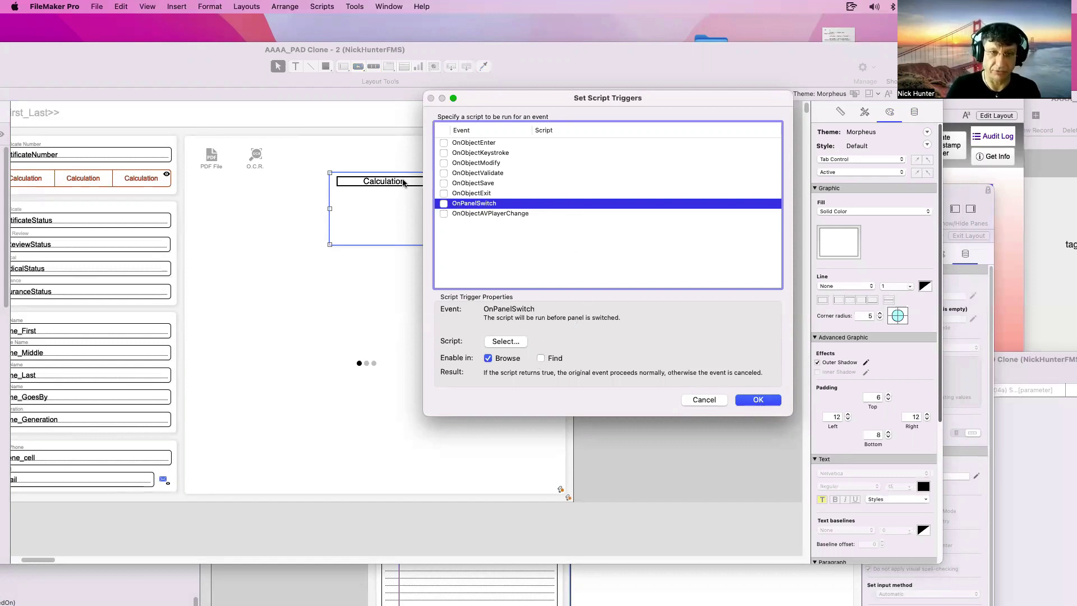
{"action": "key", "text": "Escape"}
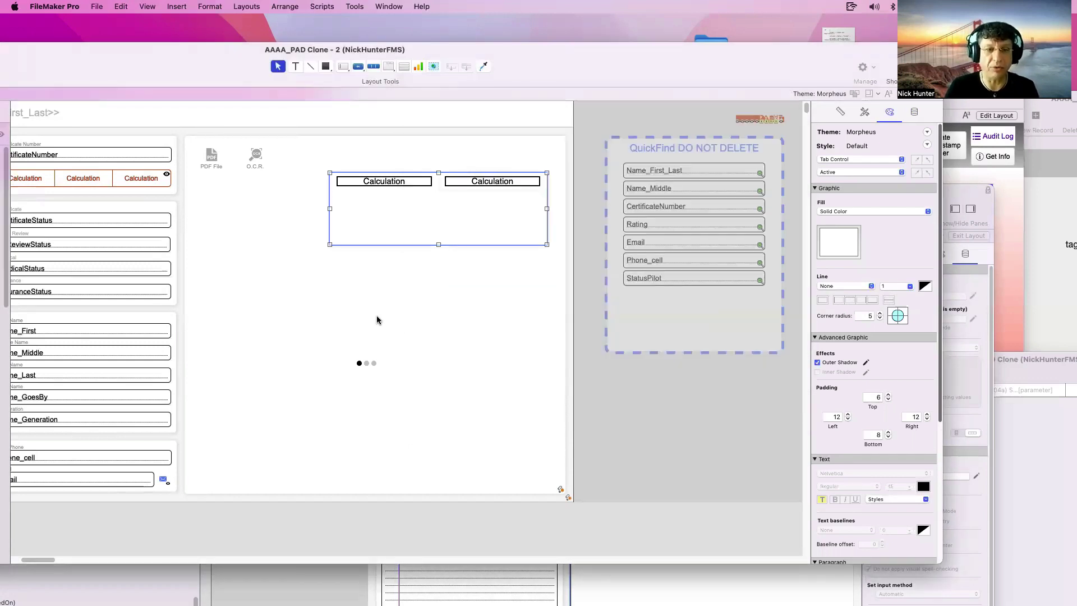
{"action": "left_click", "coordinate": [372, 312]}
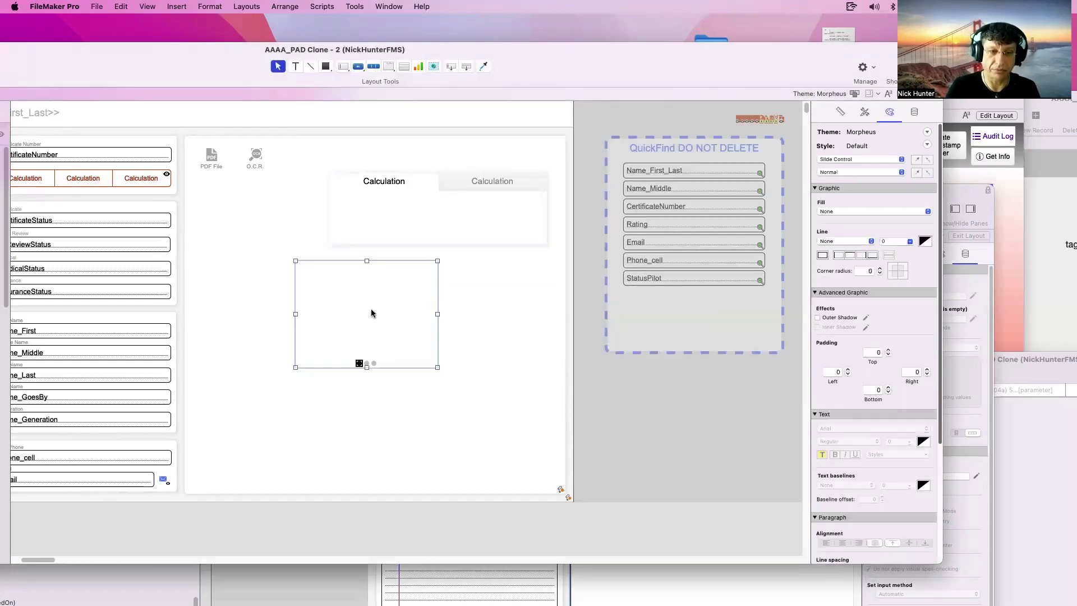
{"action": "key", "text": "shift+super+t"}
{"action": "left_click", "coordinate": [481, 204]}
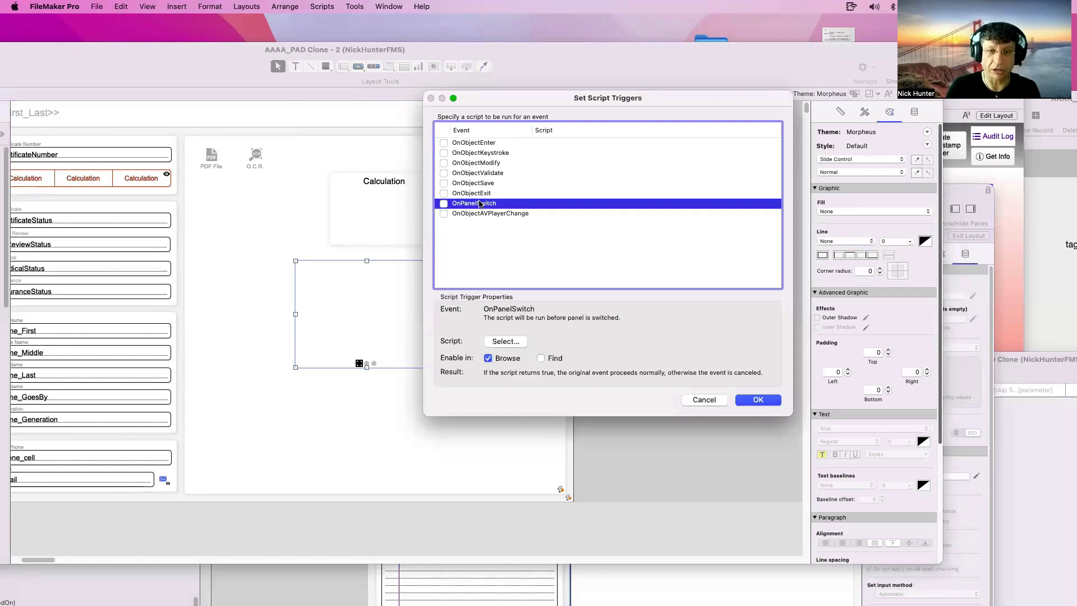
{"action": "key", "text": "Escape"}
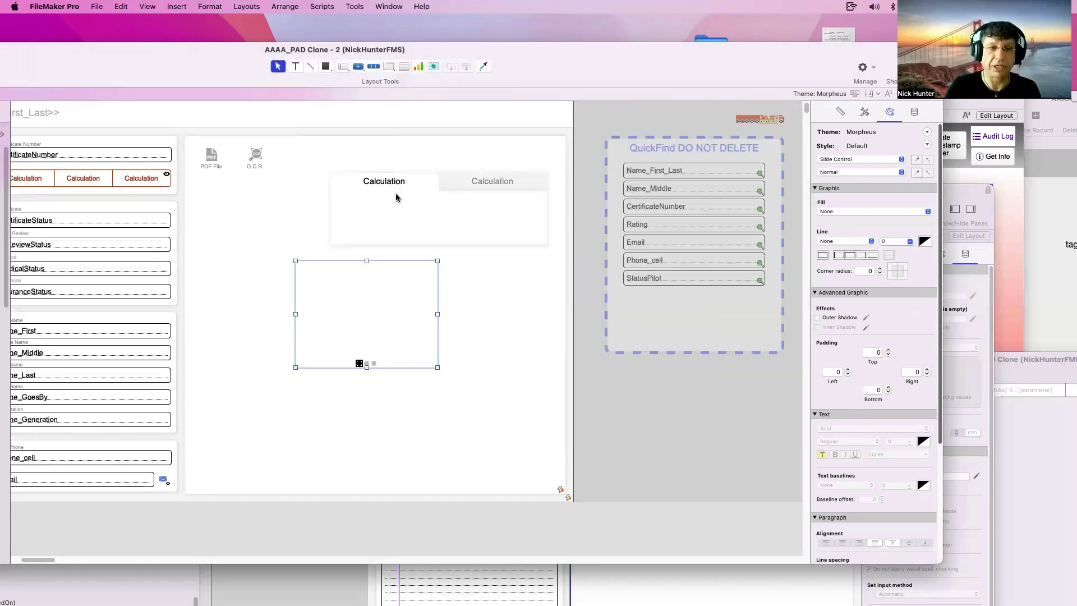
{"action": "left_click", "coordinate": [399, 186]}
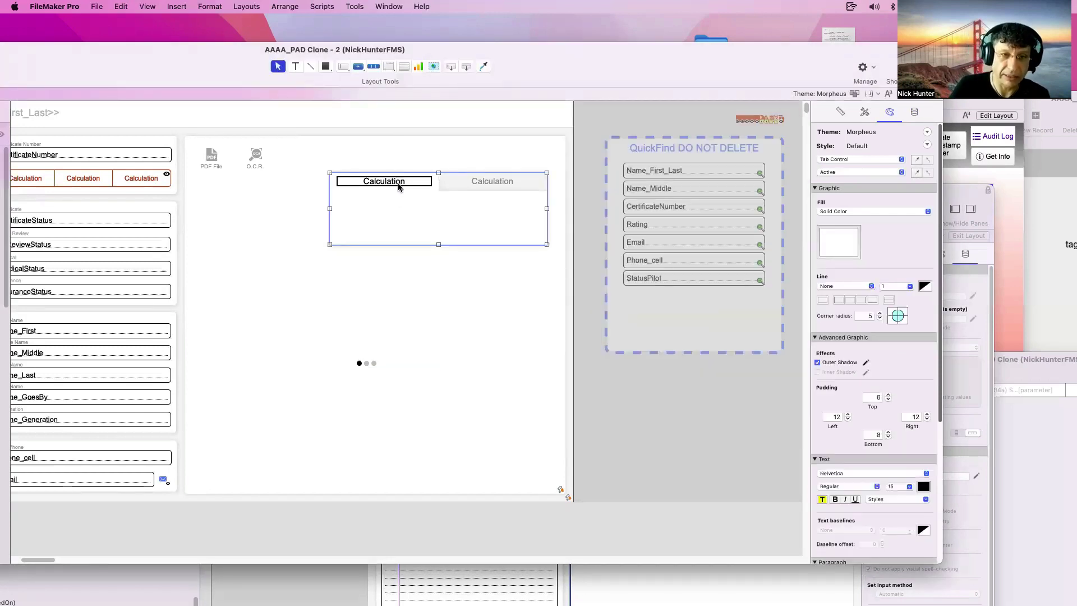
Compare how the tab control and the slide control appear in the object list and on the layout when each is selected.
{"action": "left_click", "coordinate": [375, 303]}
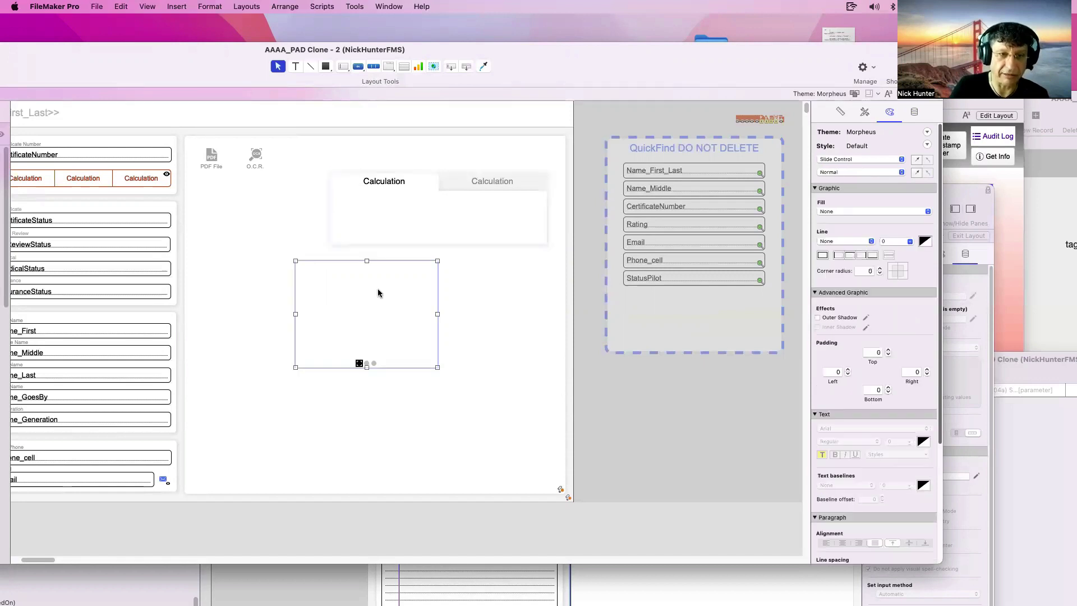
{"action": "left_click_drag", "start_coordinate": [217, 71], "coordinate": [412, 62]}
{"action": "scroll", "coordinate": [301, 159], "scroll_direction": "left", "scroll_amount": 5}
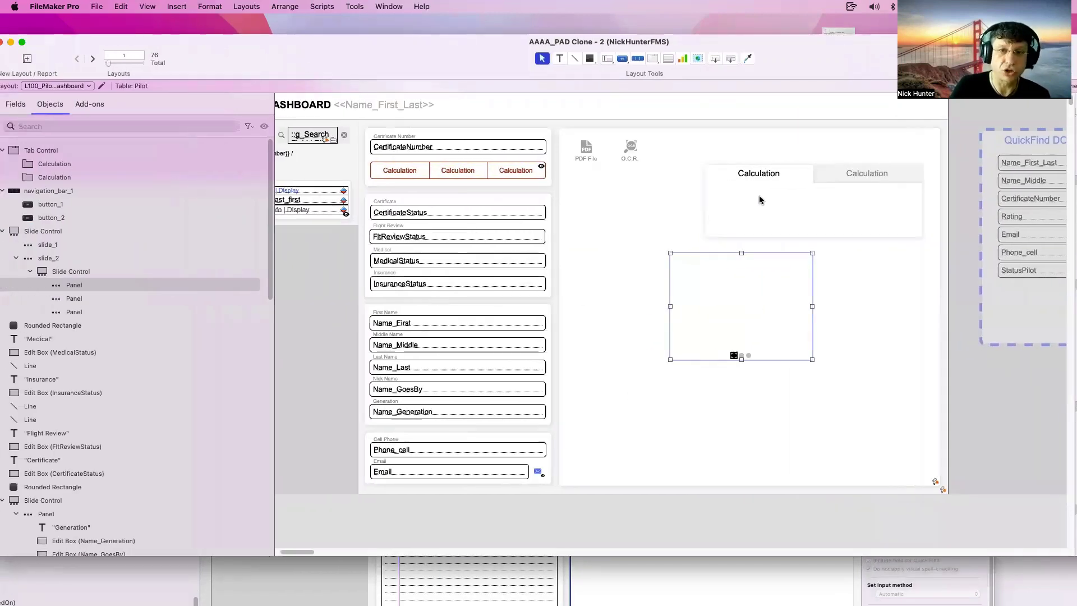
{"action": "left_click", "coordinate": [759, 200]}
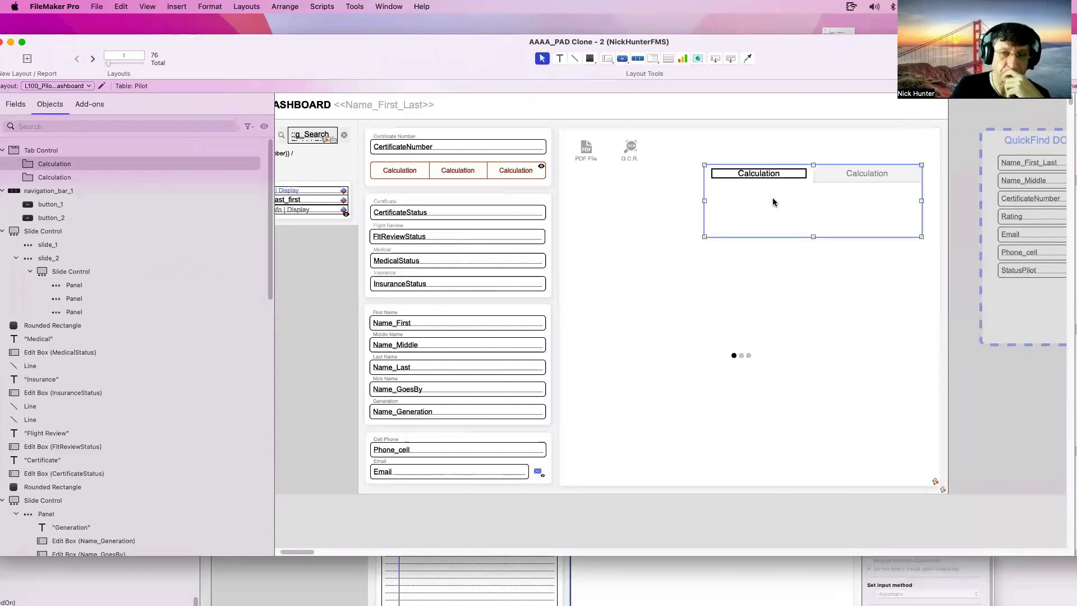
{"action": "left_click", "coordinate": [736, 320]}
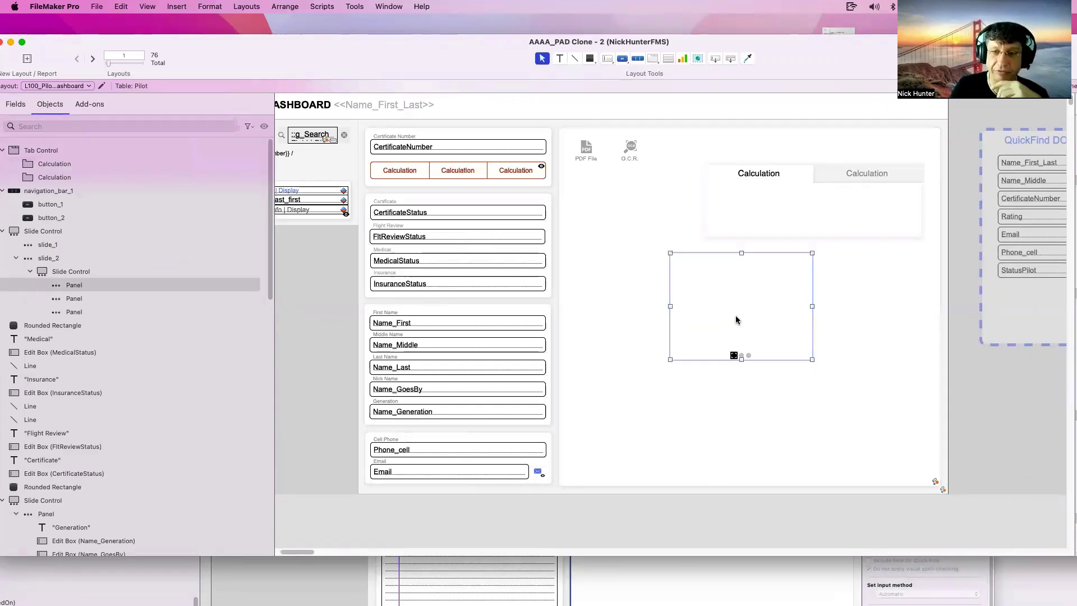
{"action": "left_click", "coordinate": [760, 217]}
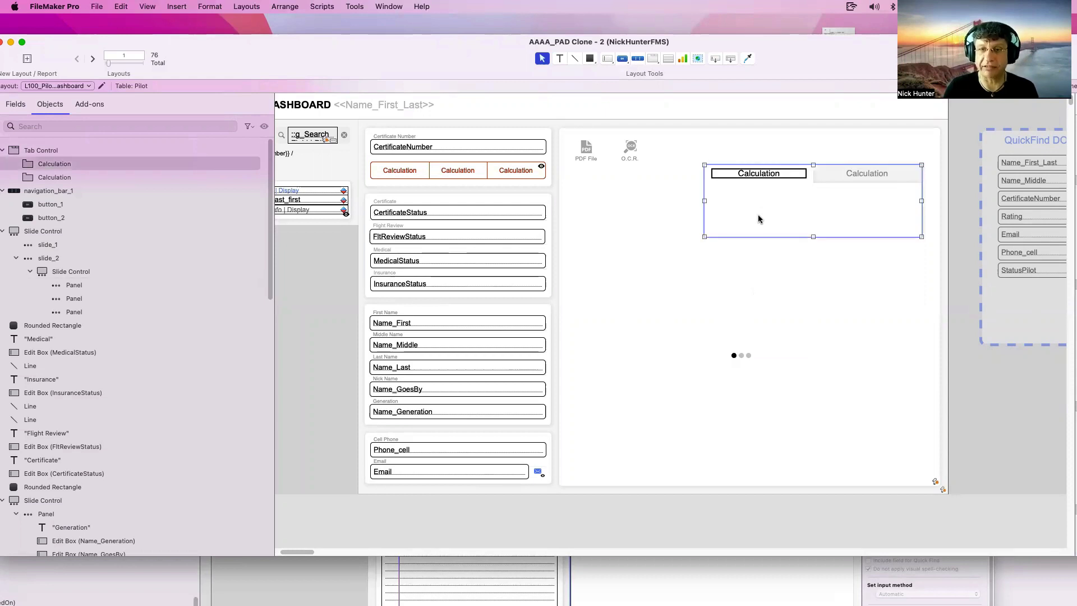
{"action": "left_click", "coordinate": [745, 317]}
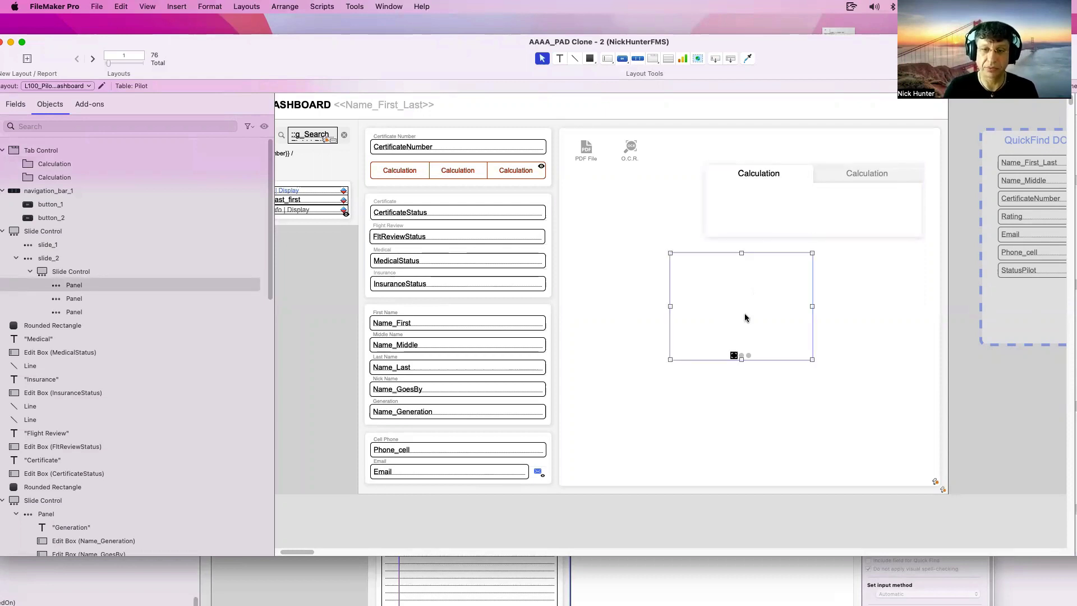
{"action": "left_click", "coordinate": [772, 220]}
{"action": "left_click", "coordinate": [768, 297]}
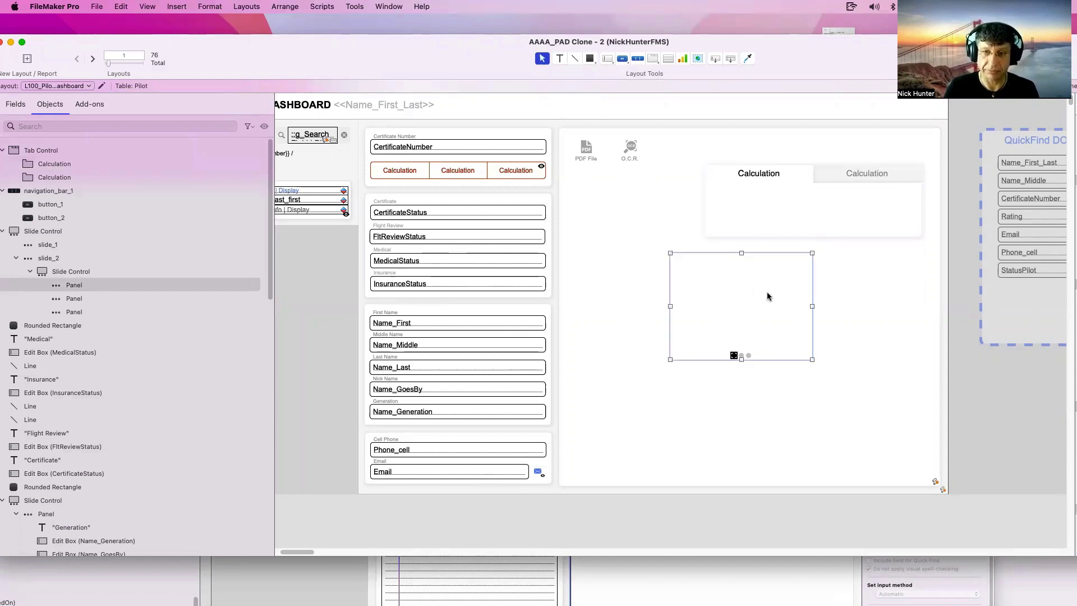
{"action": "left_click_drag", "start_coordinate": [799, 49], "coordinate": [631, 60]}
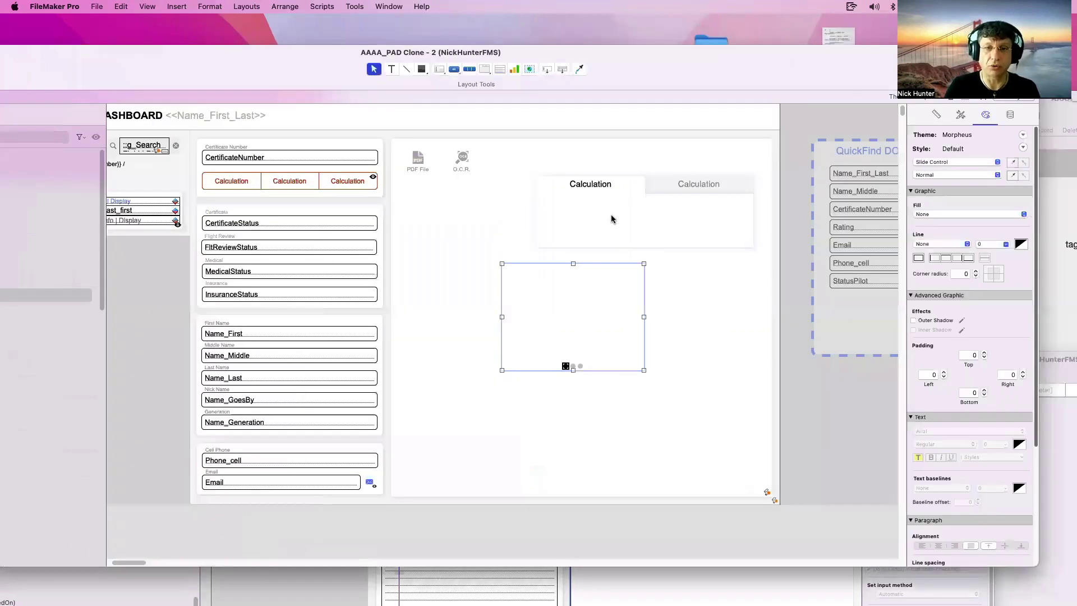
Remove the tab control and shift the slide control slightly up and to the left within the white area.
{"action": "left_click", "coordinate": [611, 216]}
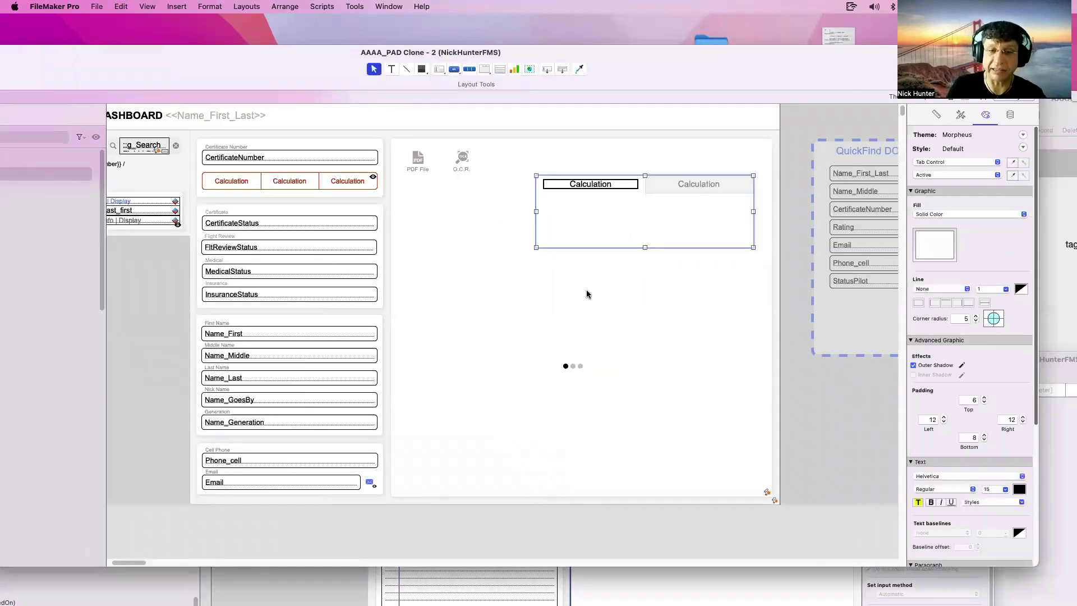
{"action": "left_click", "coordinate": [573, 301]}
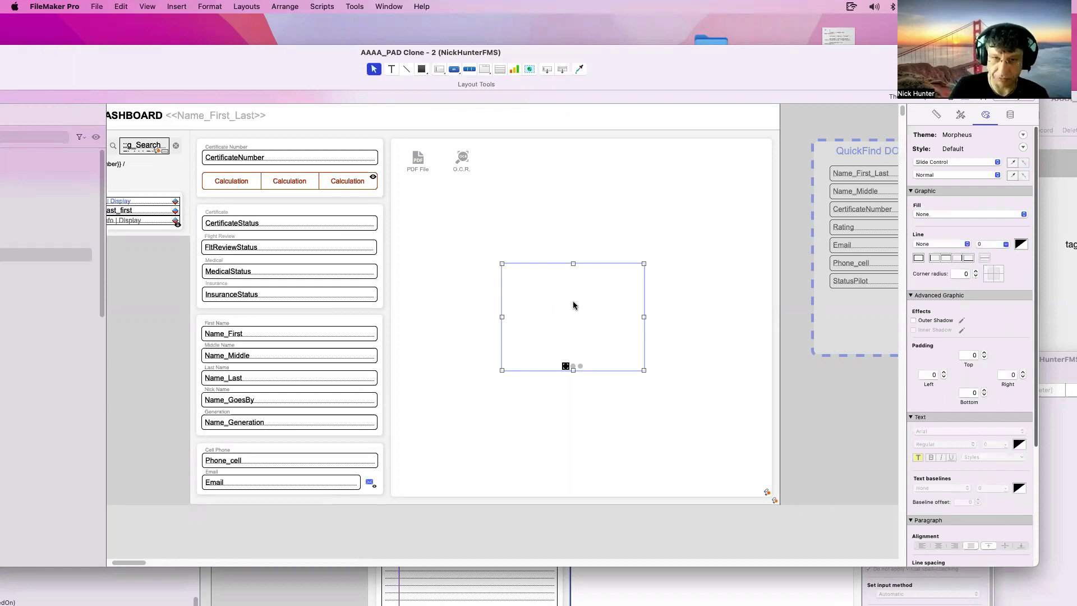
{"action": "left_click_drag", "start_coordinate": [573, 302], "coordinate": [541, 265]}
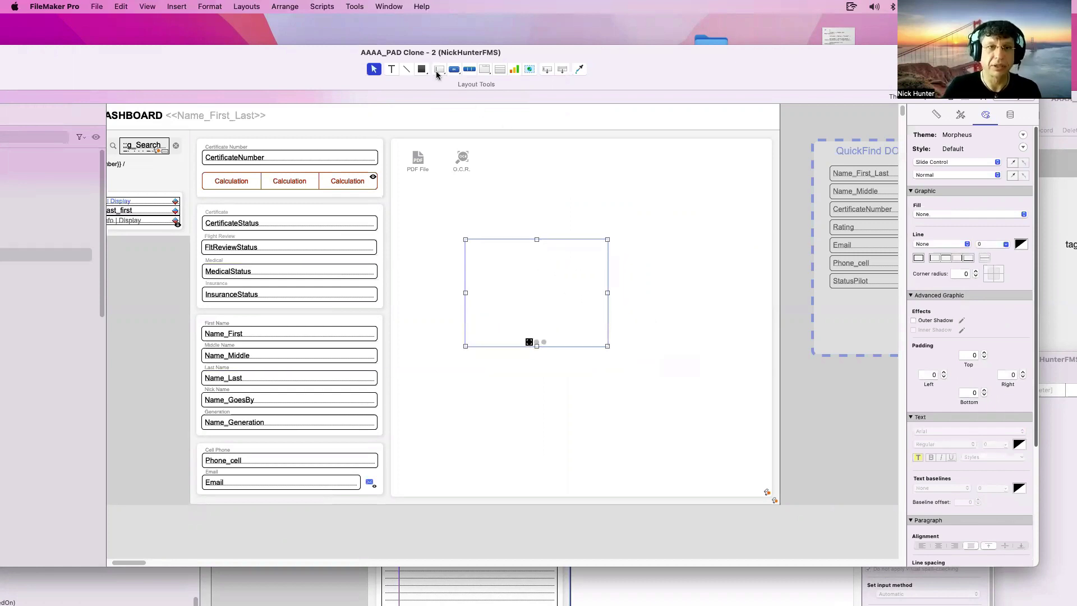
Add a text object reading "Object 1" inside the first panel of the slide control.
{"action": "left_click", "coordinate": [392, 69]}
{"action": "left_click_drag", "start_coordinate": [487, 270], "coordinate": [567, 298]}
{"action": "type", "text": "Object 1"}
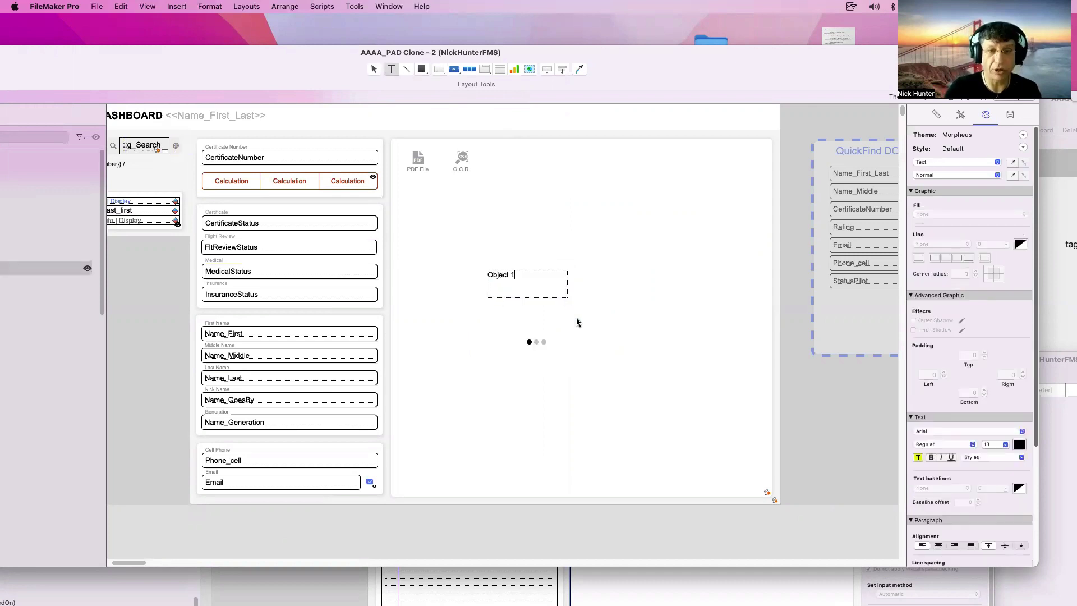
{"action": "key", "text": "Escape"}
{"action": "double_click", "coordinate": [574, 318]}
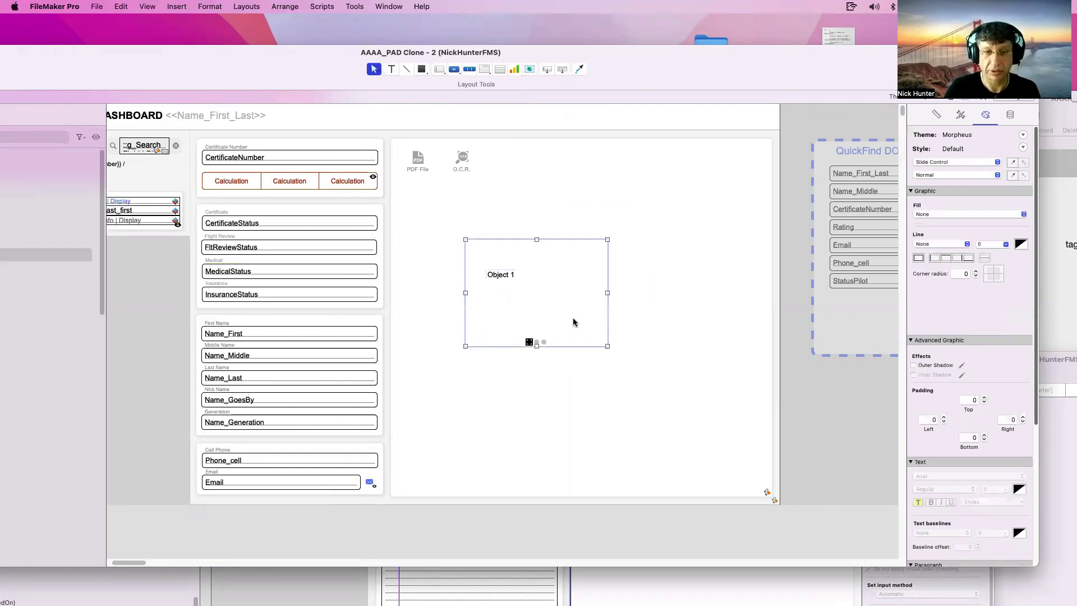
Copy the "Object 1" text from the slide control's first panel and paste it into the second panel.
{"action": "left_click", "coordinate": [537, 342]}
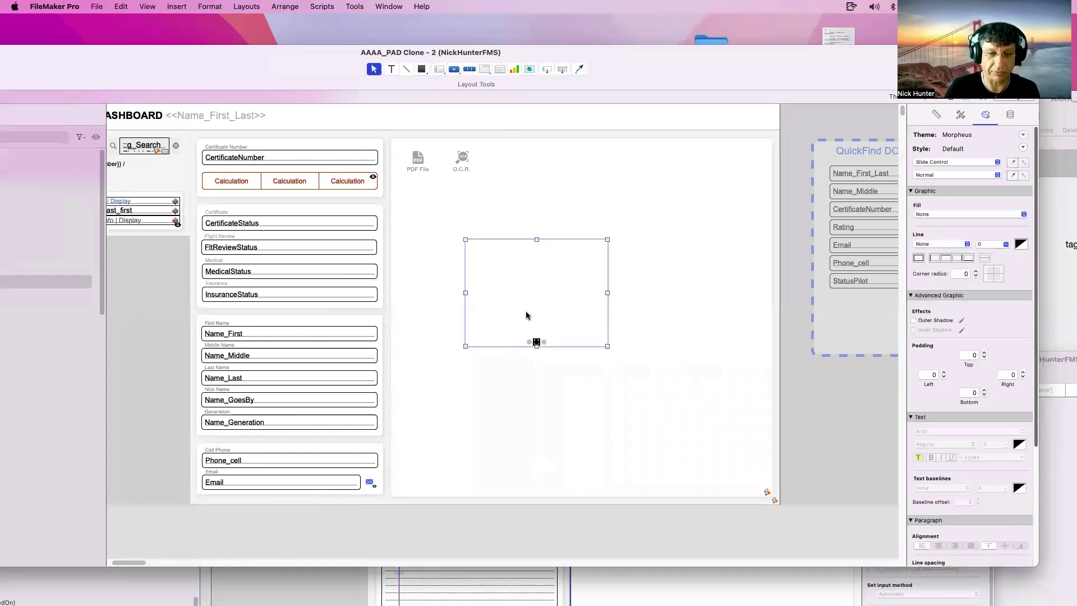
{"action": "left_click", "coordinate": [529, 342]}
{"action": "left_click", "coordinate": [519, 279]}
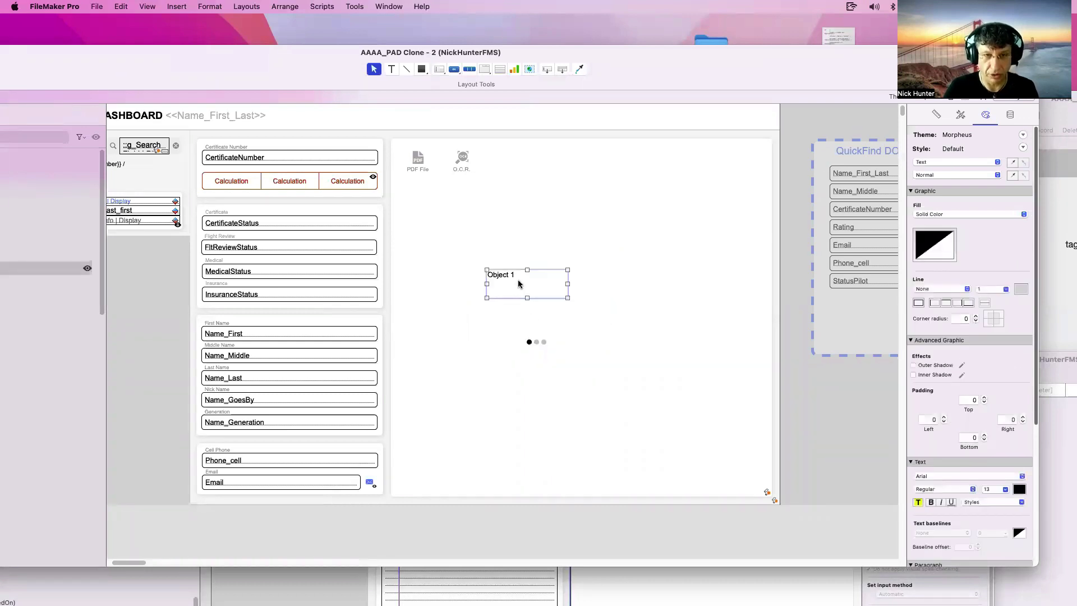
{"action": "left_click", "coordinate": [536, 300]}
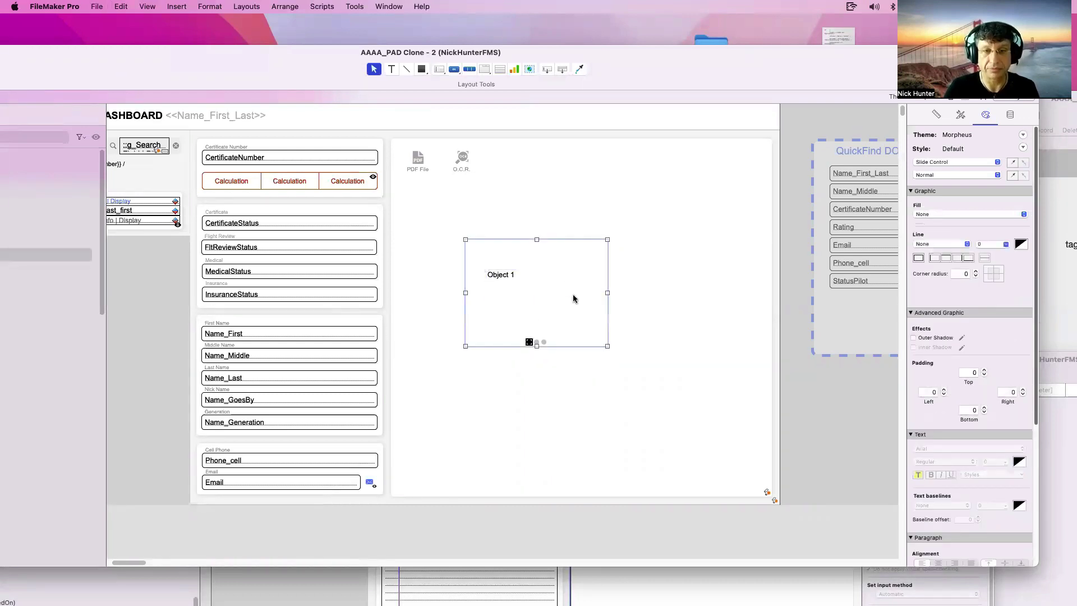
{"action": "double_click", "coordinate": [573, 294]}
{"action": "left_click", "coordinate": [721, 268]}
{"action": "left_click", "coordinate": [551, 276]}
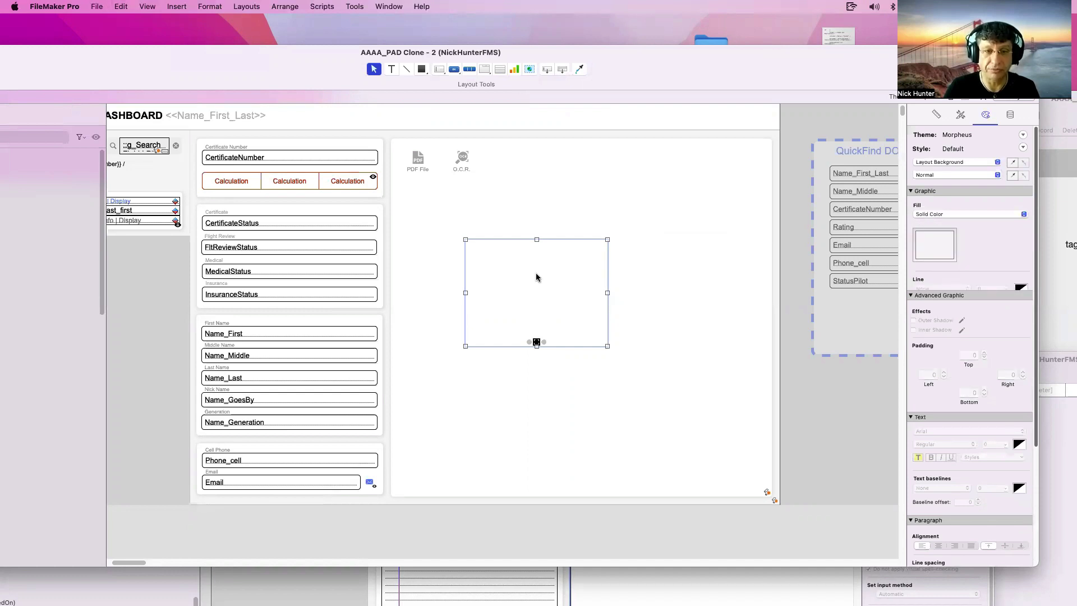
{"action": "key", "text": "super+v"}
Change the pasted text on the slide control's second panel to "Object 2".
{"action": "double_click", "coordinate": [544, 272]}
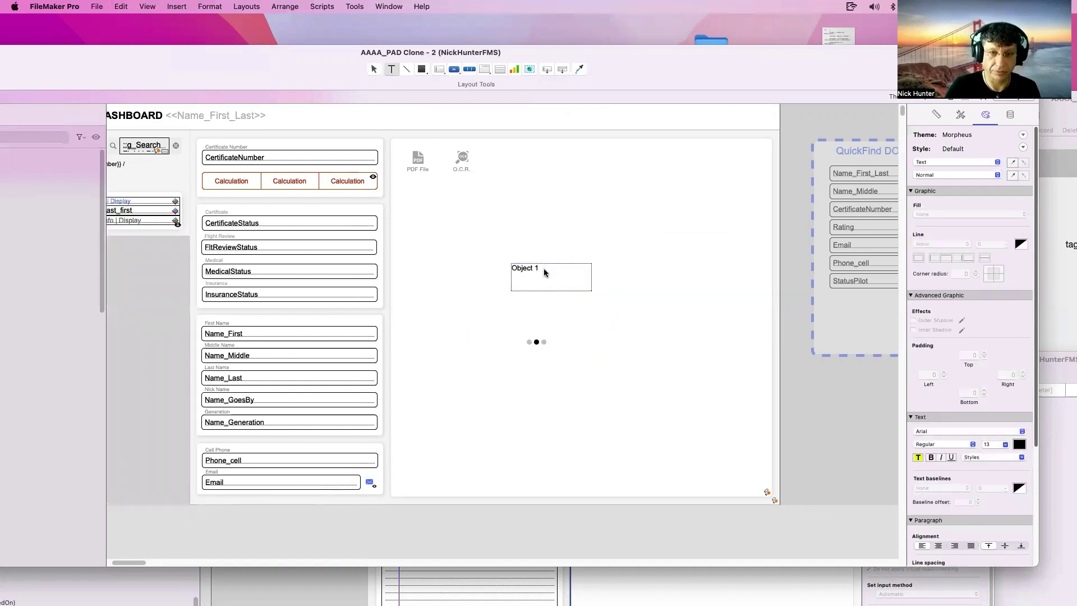
{"action": "type", "text": "2"}
{"action": "key", "text": "Escape"}
{"action": "left_click", "coordinate": [556, 313]}
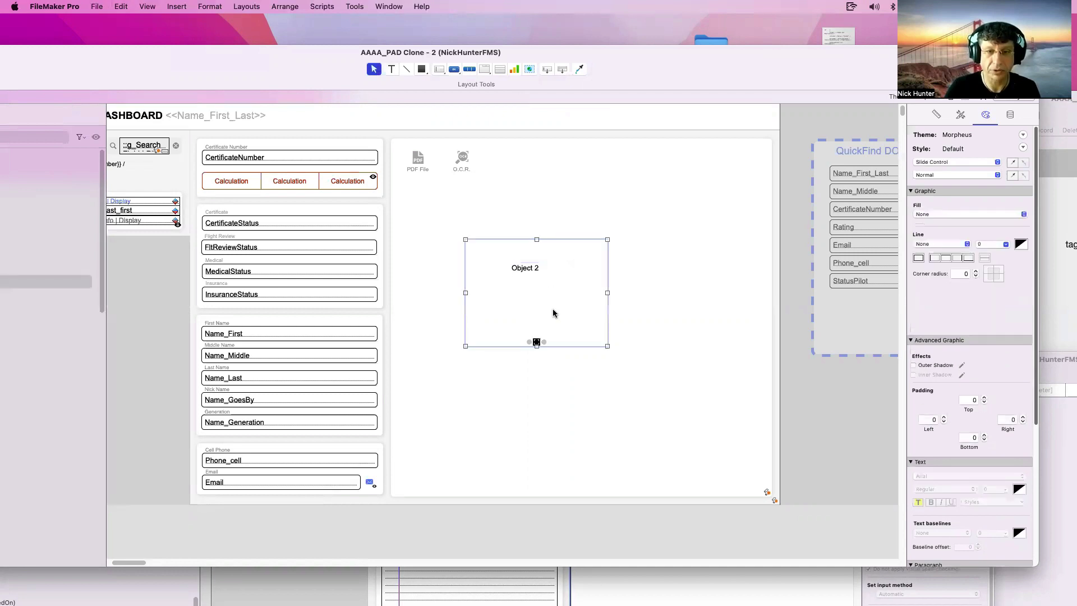
Paste the copied text into the slide control's third panel and change it to "Object 3".
{"action": "double_click", "coordinate": [595, 299]}
{"action": "left_click", "coordinate": [721, 268]}
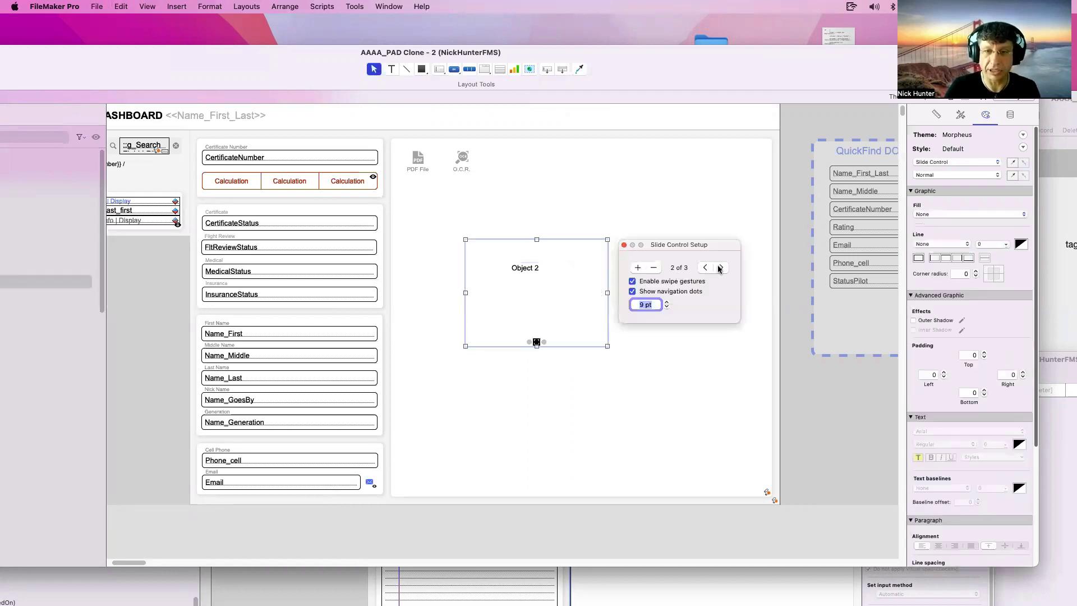
{"action": "left_click", "coordinate": [503, 296]}
{"action": "left_click", "coordinate": [503, 296]}
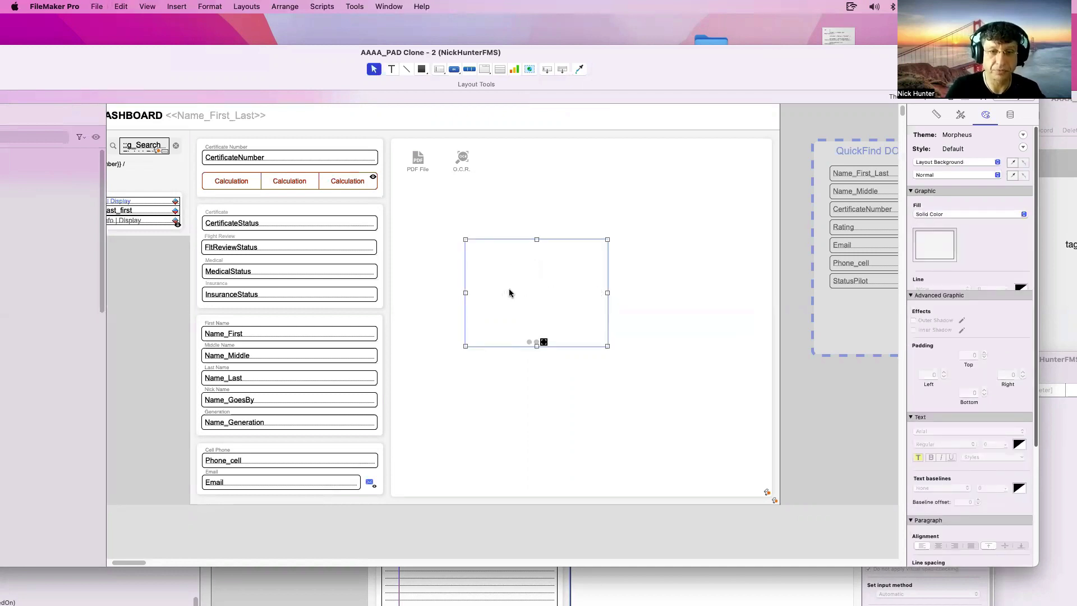
{"action": "left_click", "coordinate": [519, 290]}
{"action": "left_click", "coordinate": [544, 275]}
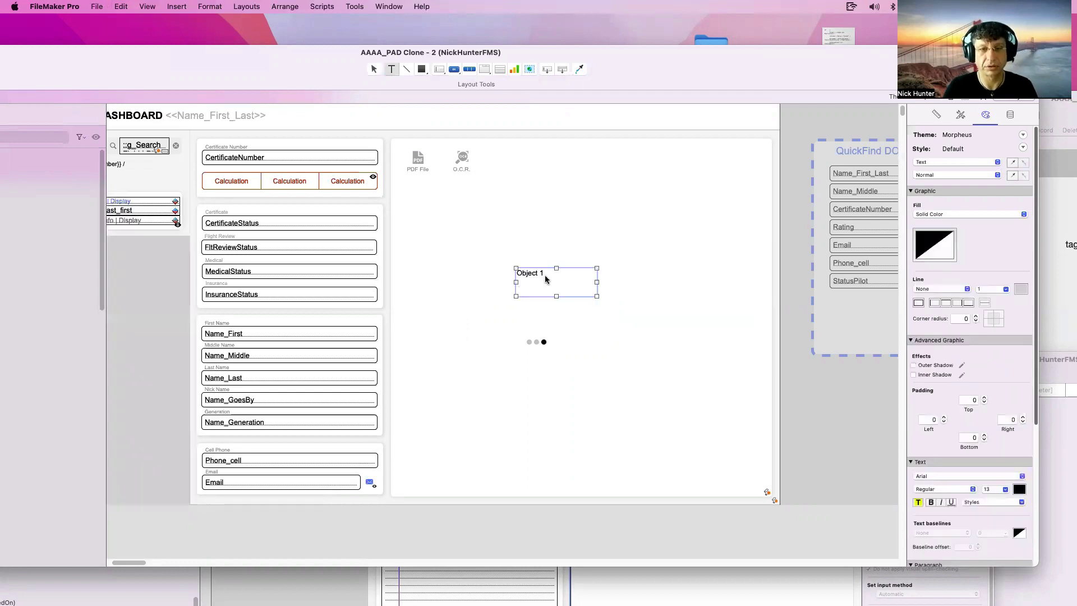
{"action": "left_click", "coordinate": [563, 303]}
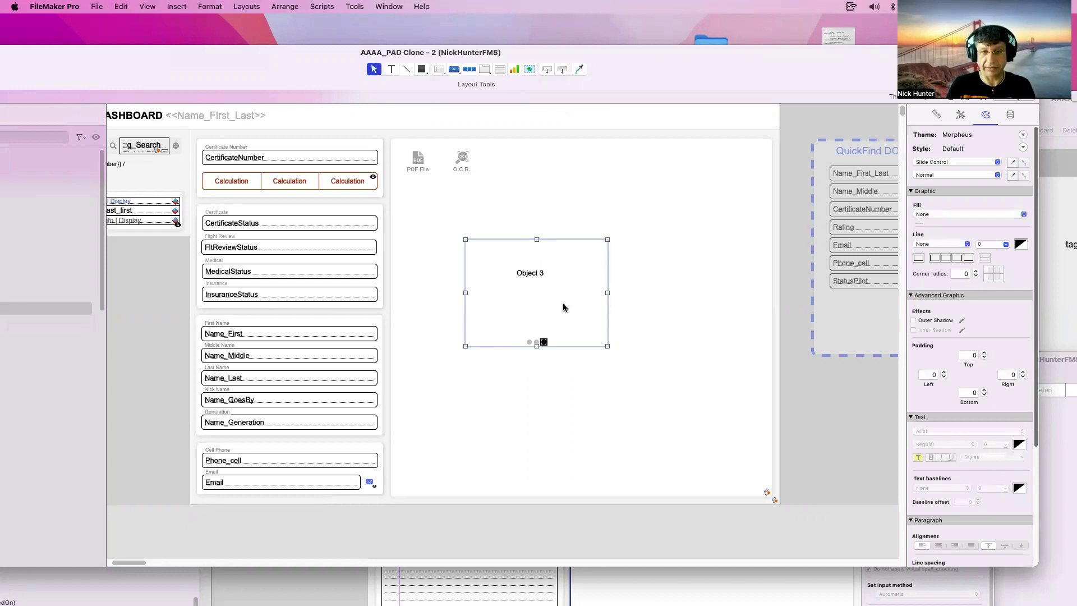
Draw a tab control to the upper right of the slide control with three tabs named 1, 2 and 3.
{"action": "scroll", "coordinate": [656, 285], "scroll_direction": "up", "scroll_amount": 1}
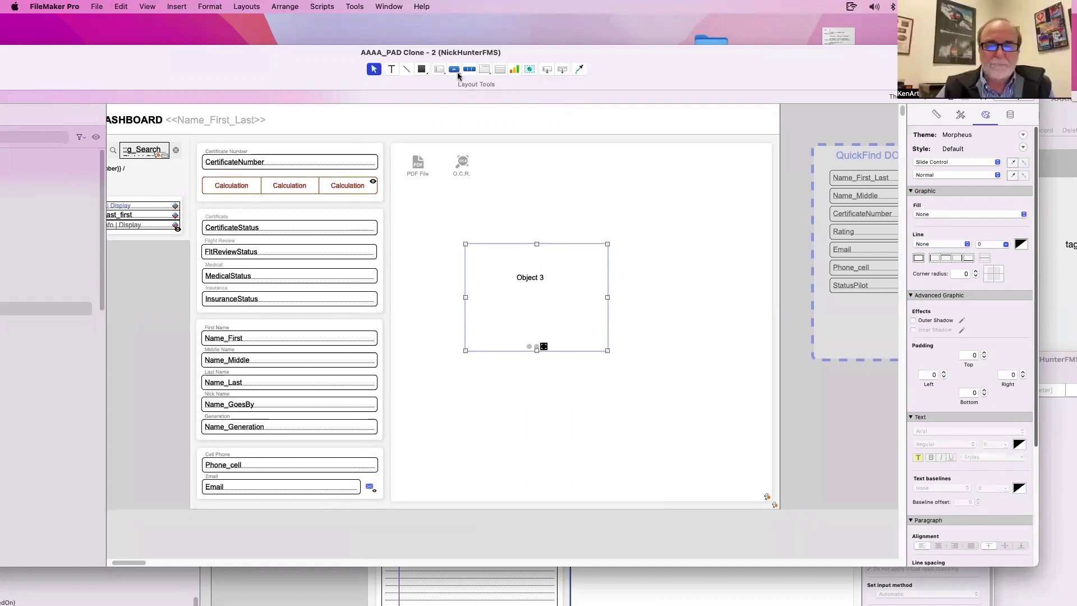
{"action": "left_click", "coordinate": [485, 69]}
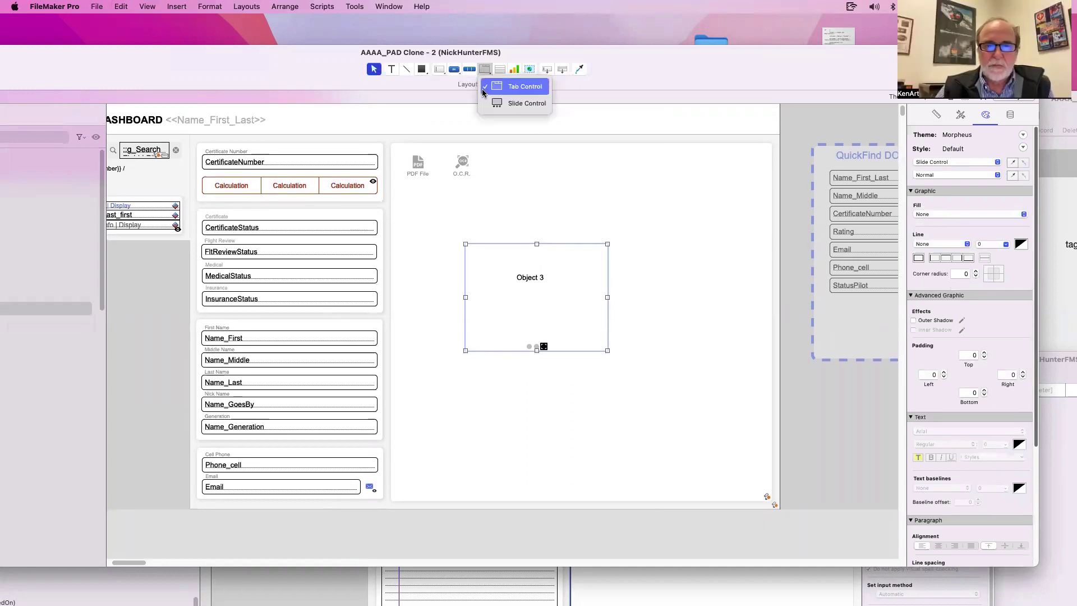
{"action": "left_click_drag", "start_coordinate": [628, 211], "coordinate": [723, 285]}
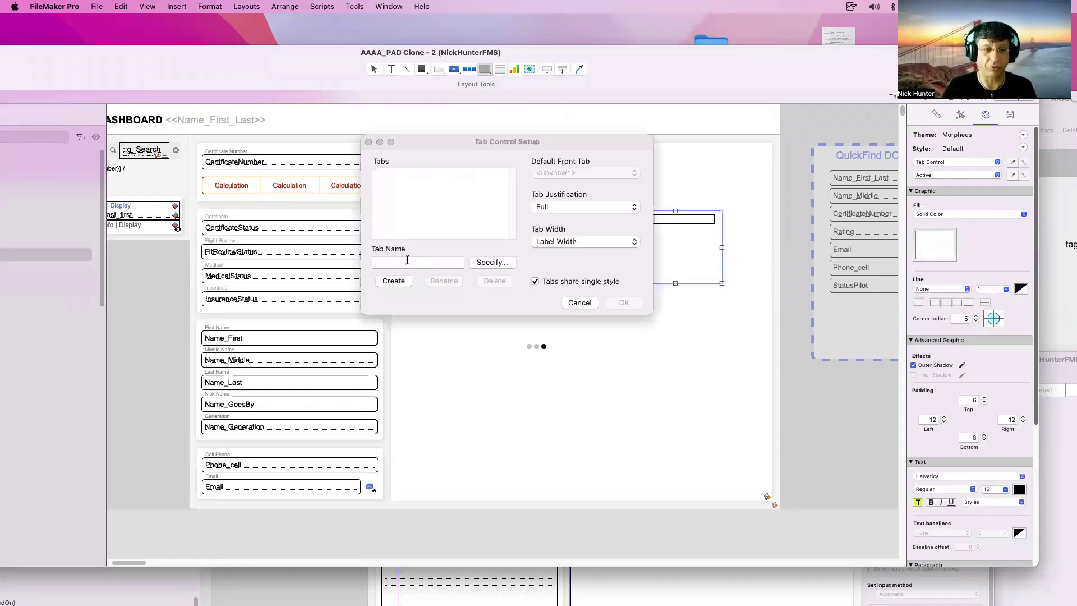
{"action": "type", "text": "1"}
{"action": "left_click", "coordinate": [394, 280]}
{"action": "type", "text": "2"}
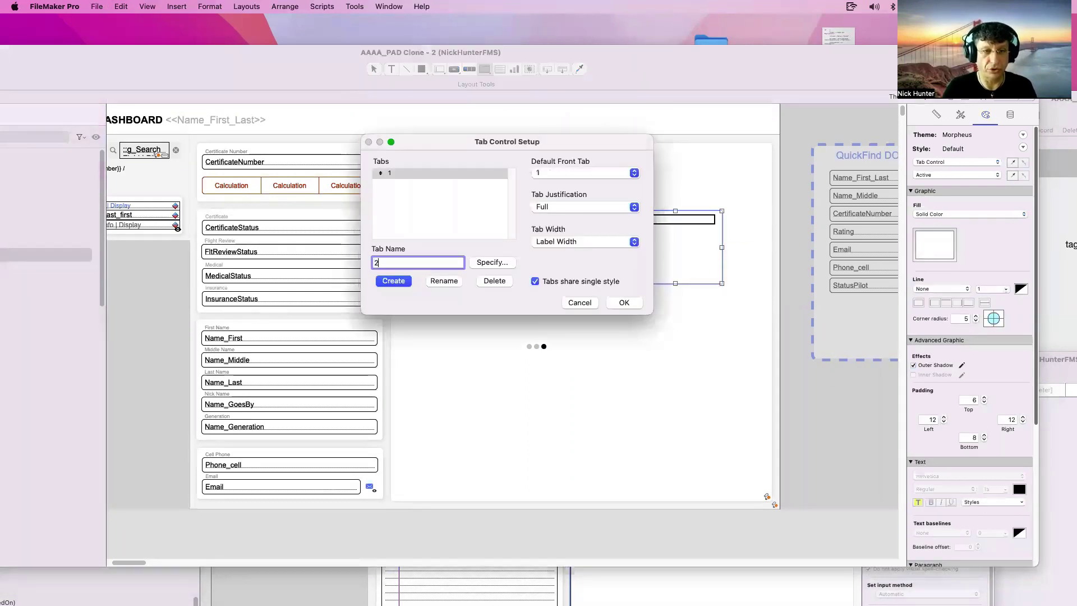
{"action": "left_click", "coordinate": [393, 280]}
{"action": "type", "text": "3"}
{"action": "left_click", "coordinate": [393, 281]}
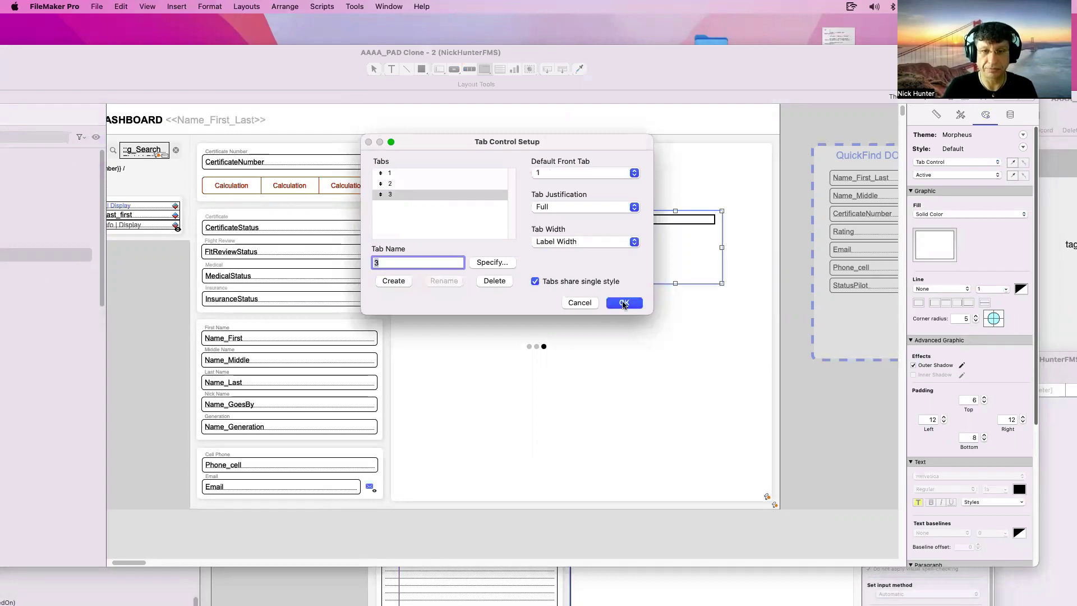
{"action": "left_click", "coordinate": [623, 303]}
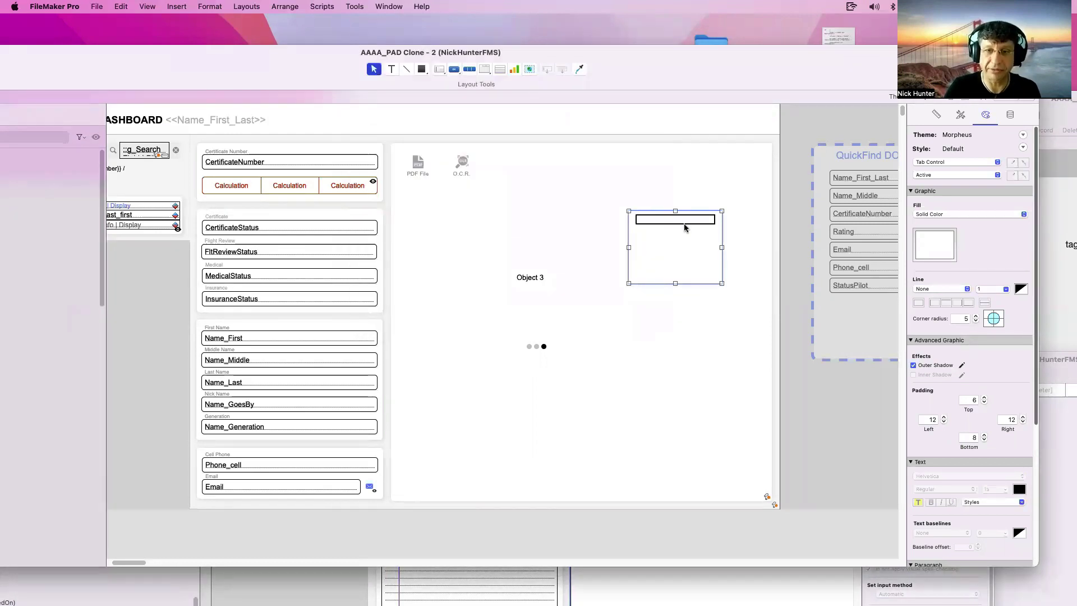
Widen the new tab control to fit all three tabs and move it left, partly over the slide control.
{"action": "left_click_drag", "start_coordinate": [722, 247], "coordinate": [799, 250]}
{"action": "left_click_drag", "start_coordinate": [732, 248], "coordinate": [645, 226]}
{"action": "left_click", "coordinate": [537, 286]}
{"action": "left_click", "coordinate": [591, 236]}
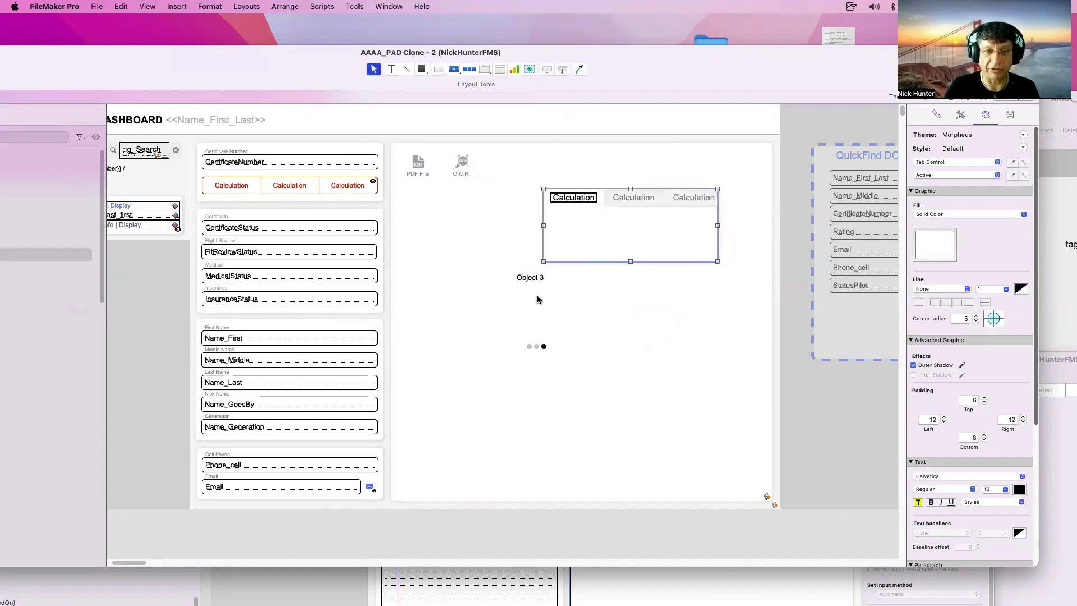
Copy the "Object 1" text from the slide control's first panel and paste it into the tab control's first tab.
{"action": "left_click", "coordinate": [537, 299]}
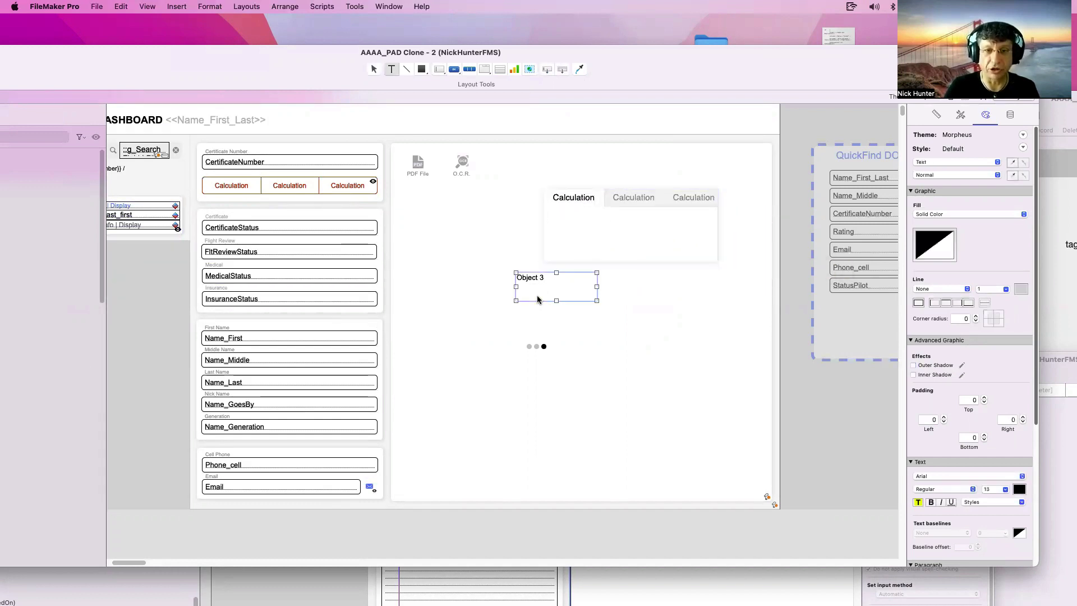
{"action": "double_click", "coordinate": [570, 326]}
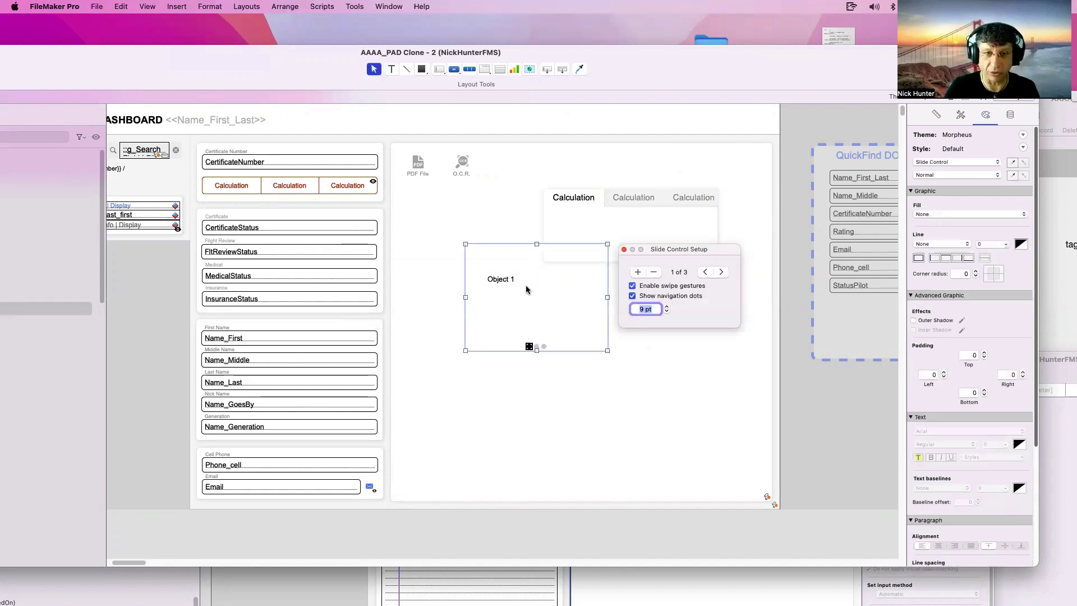
{"action": "left_click", "coordinate": [507, 281]}
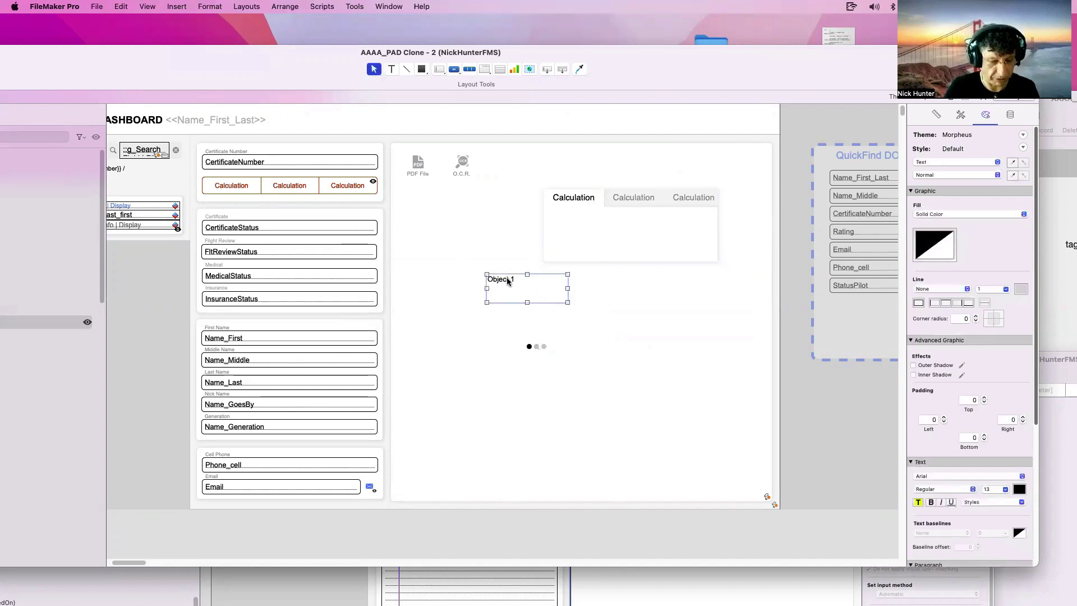
{"action": "left_click", "coordinate": [625, 243]}
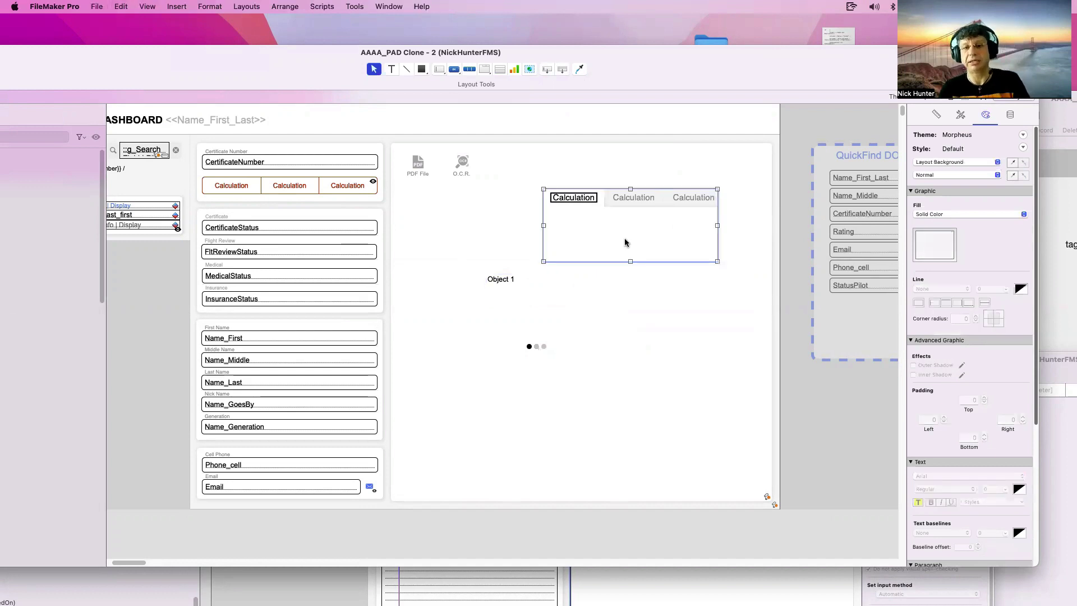
{"action": "key", "text": "ctrl+v"}
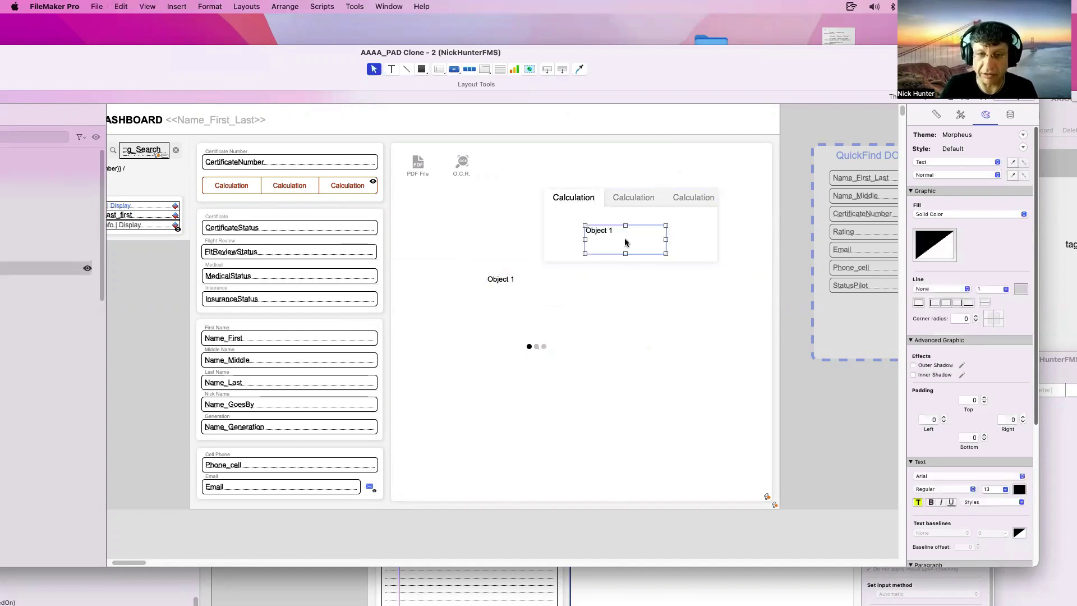
Copy the "Object 2" text from the slide control's second panel and place it in the tab control's second tab.
{"action": "left_click", "coordinate": [539, 298]}
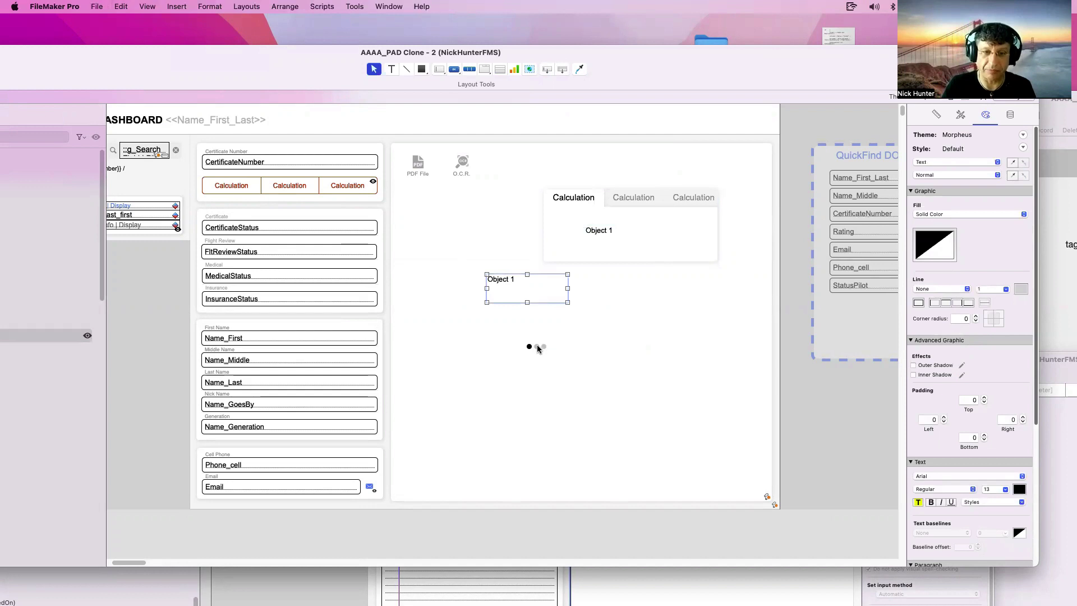
{"action": "left_click", "coordinate": [537, 346]}
{"action": "left_click", "coordinate": [536, 289]}
{"action": "left_click", "coordinate": [564, 275]}
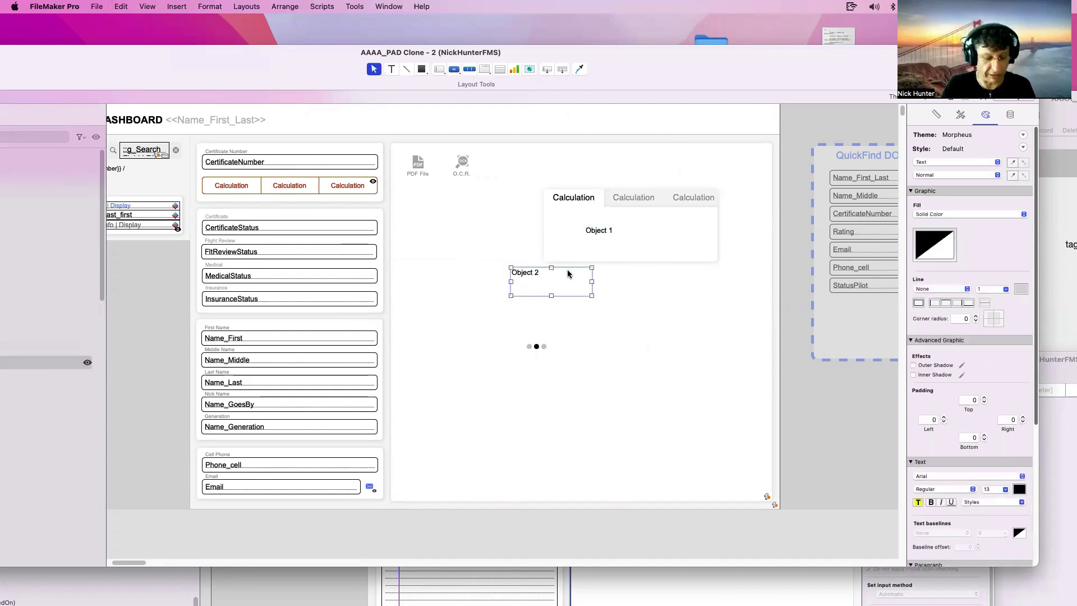
{"action": "left_click", "coordinate": [614, 247]}
{"action": "left_click", "coordinate": [639, 200]}
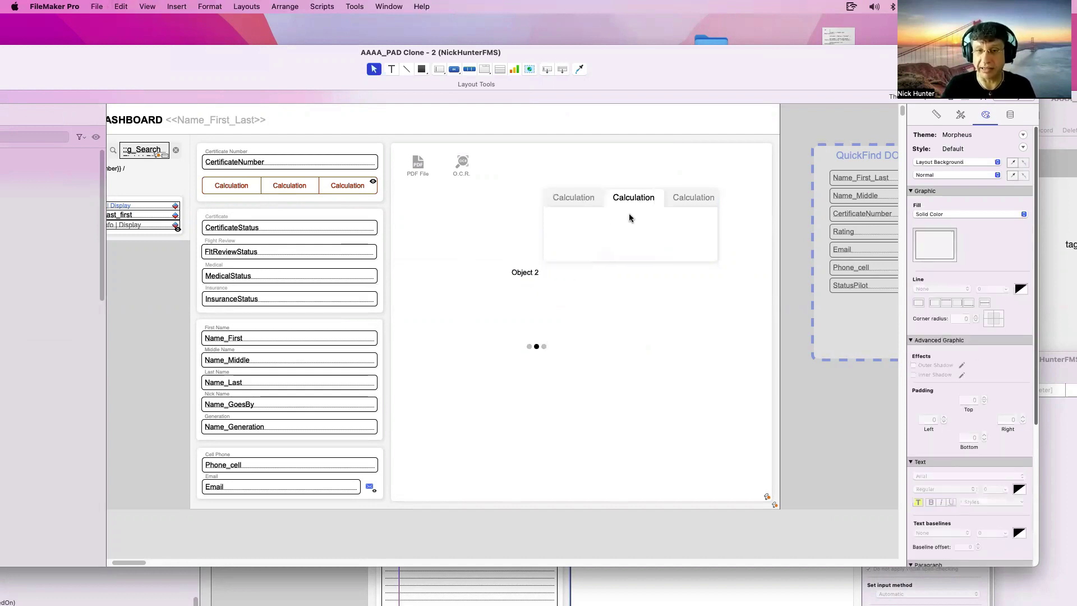
{"action": "left_click", "coordinate": [630, 219]}
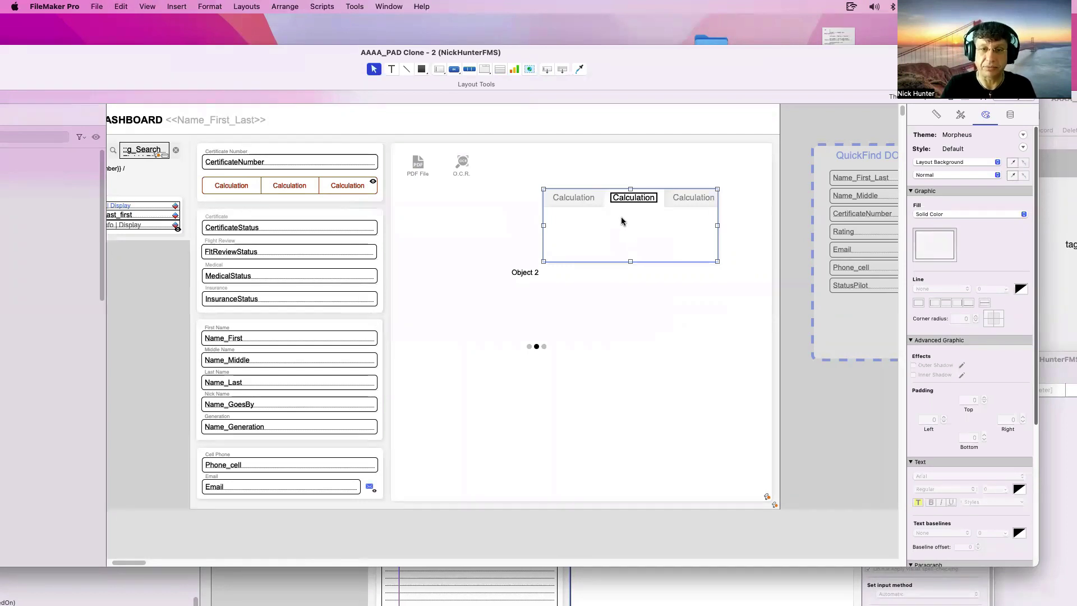
{"action": "left_click", "coordinate": [538, 278]}
{"action": "left_click_drag", "start_coordinate": [561, 285], "coordinate": [623, 230]}
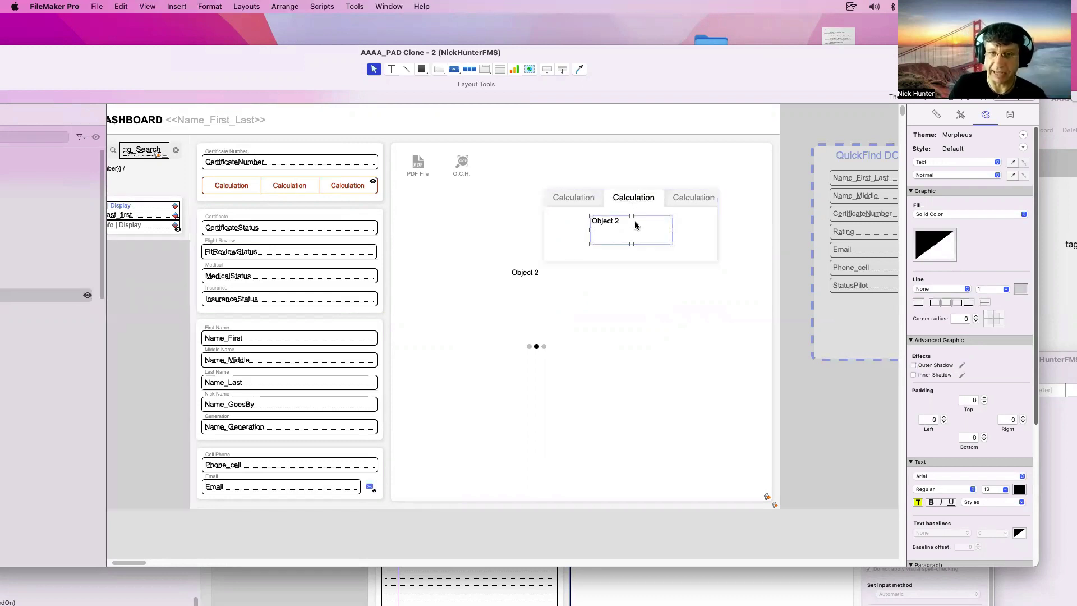
Move the three-panel slide control down and slightly left, clear of the tab control.
{"action": "left_click", "coordinate": [682, 231]}
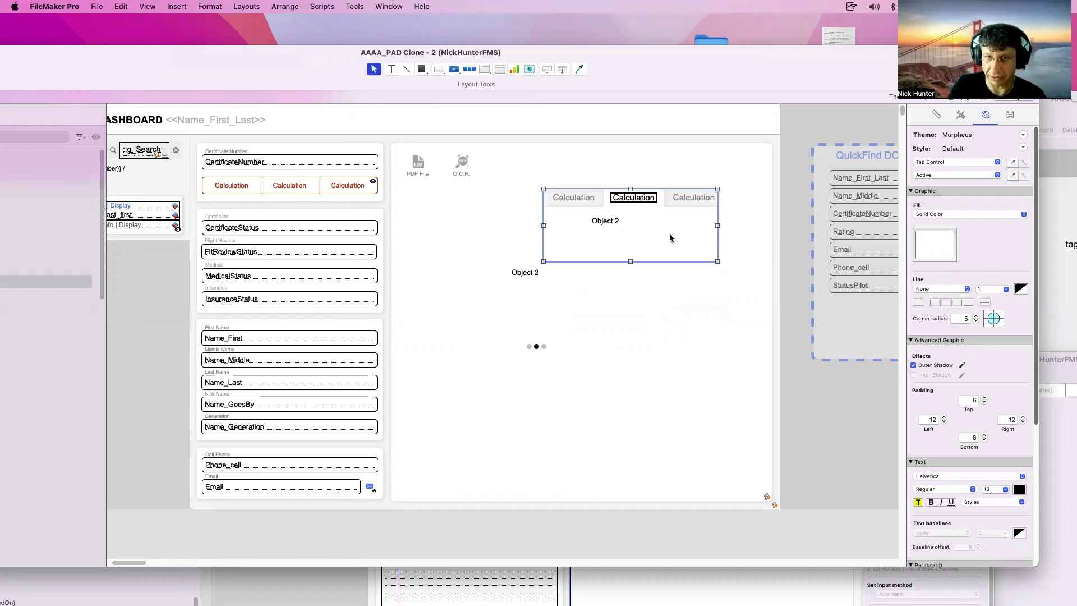
{"action": "left_click", "coordinate": [685, 199]}
{"action": "left_click", "coordinate": [649, 201]}
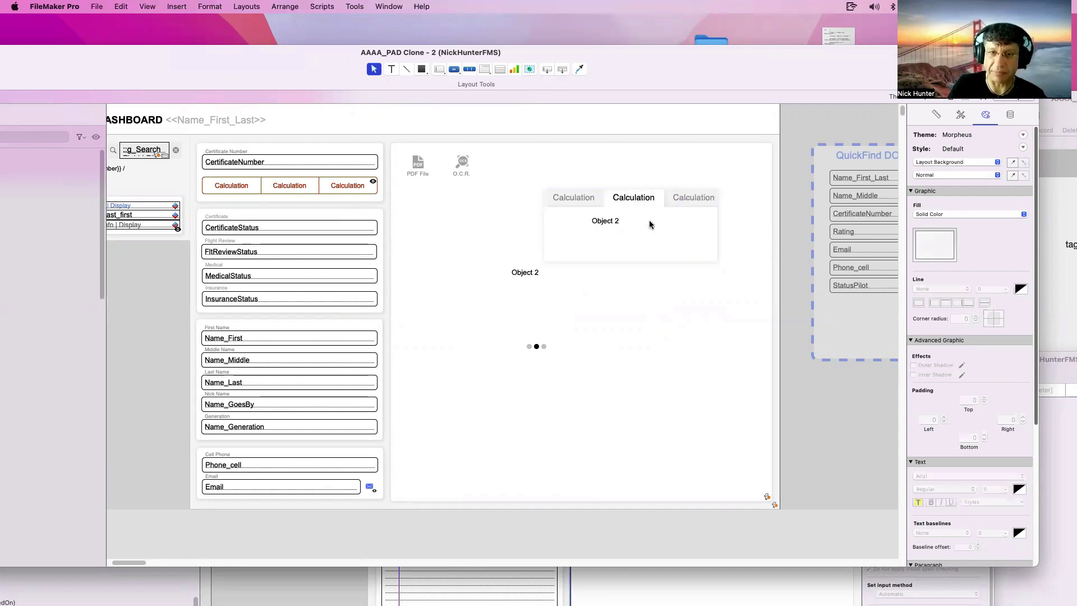
{"action": "left_click", "coordinate": [559, 294]}
{"action": "left_click", "coordinate": [563, 312]}
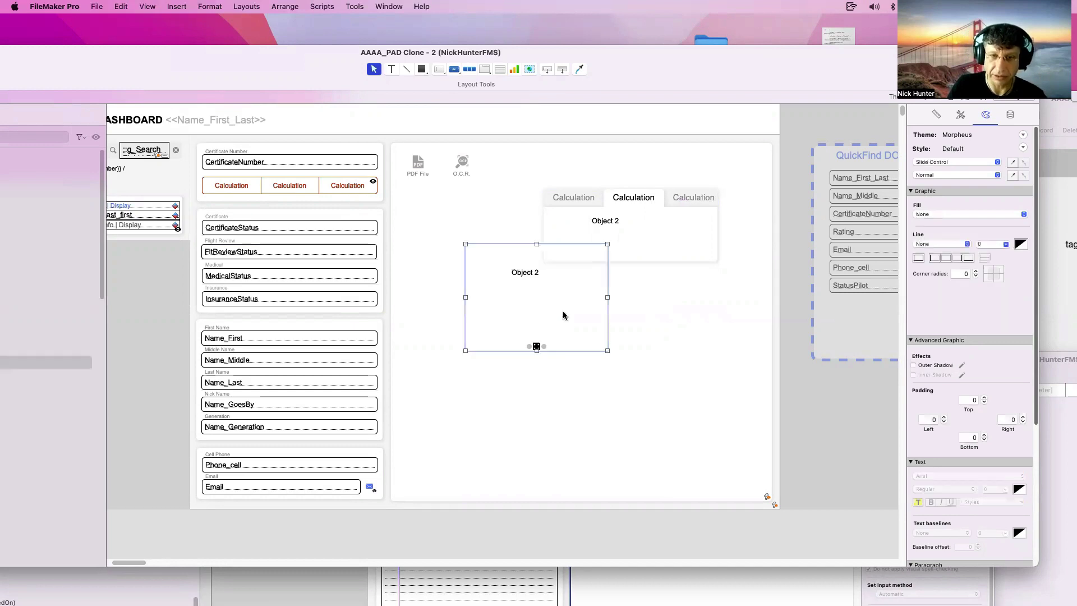
{"action": "left_click_drag", "start_coordinate": [533, 297], "coordinate": [511, 363]}
Delete the tab control together with all objects inside it.
{"action": "left_click", "coordinate": [418, 169]}
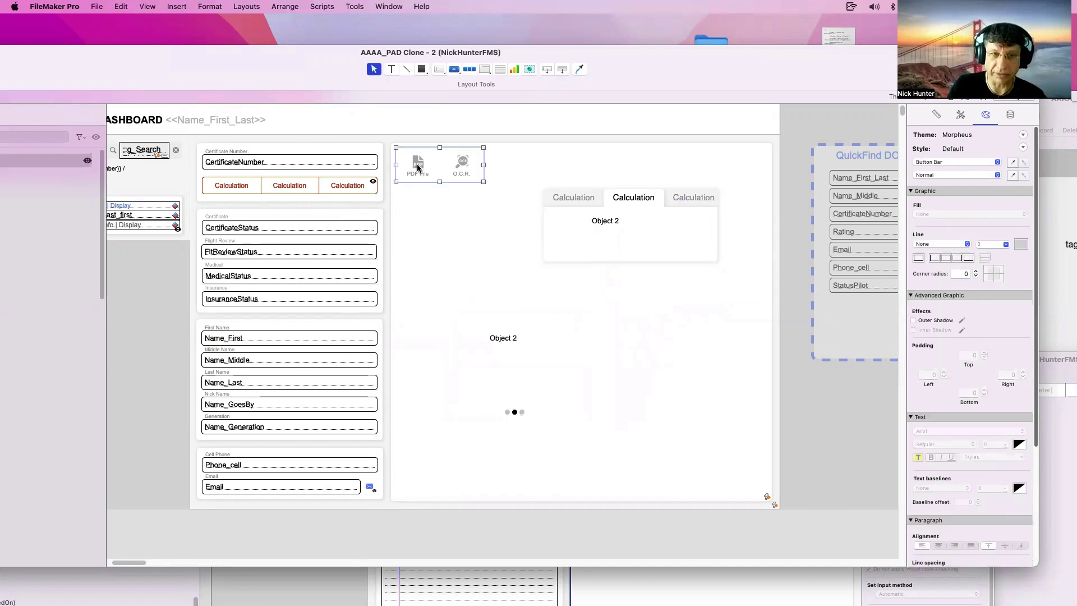
{"action": "left_click", "coordinate": [531, 363]}
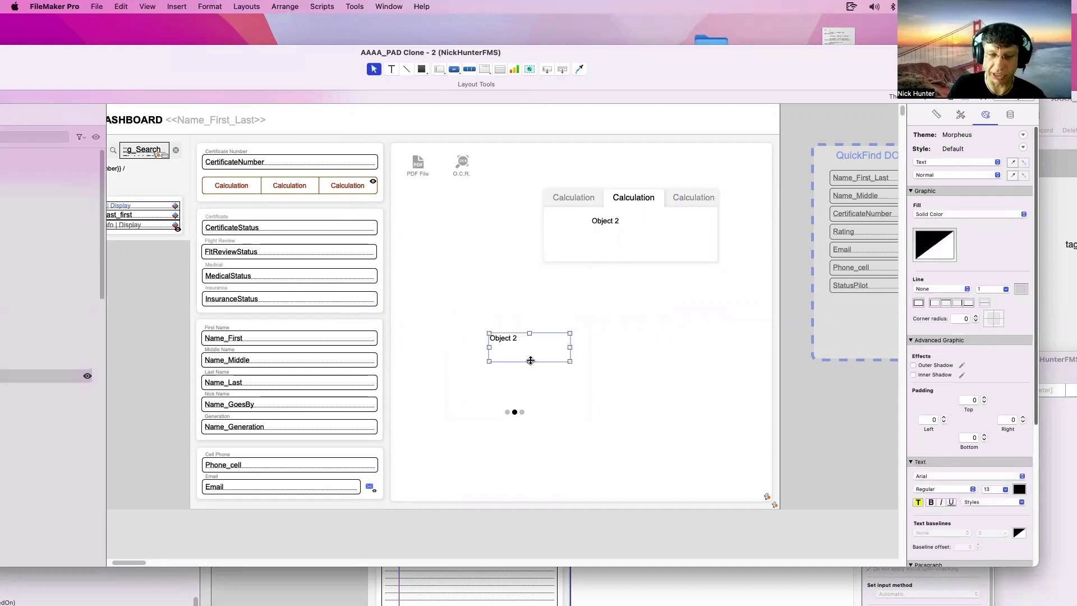
{"action": "left_click", "coordinate": [578, 257]}
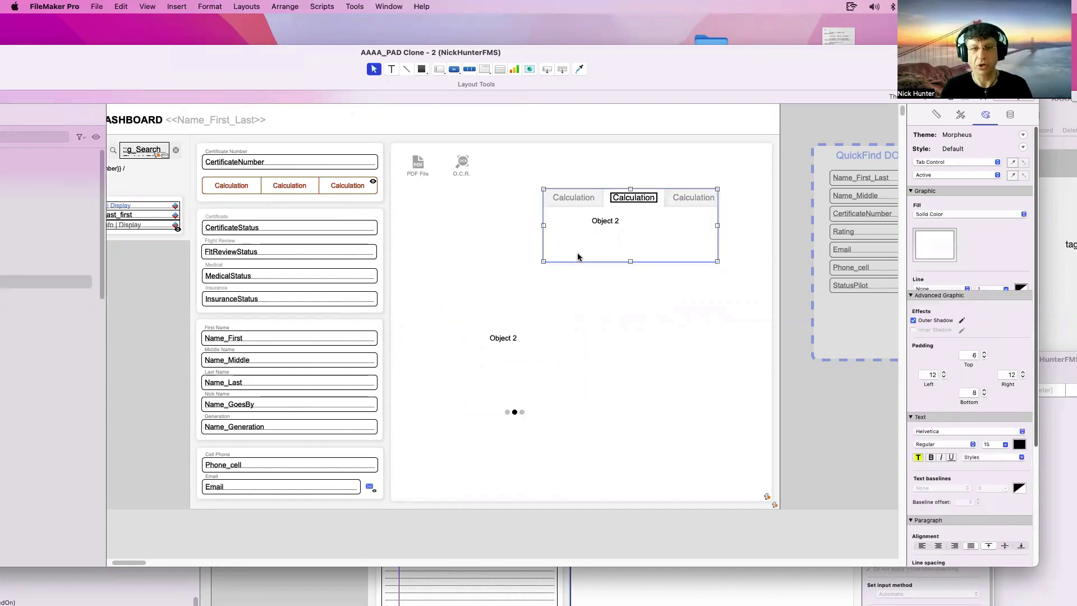
{"action": "key", "text": "BackSpace"}
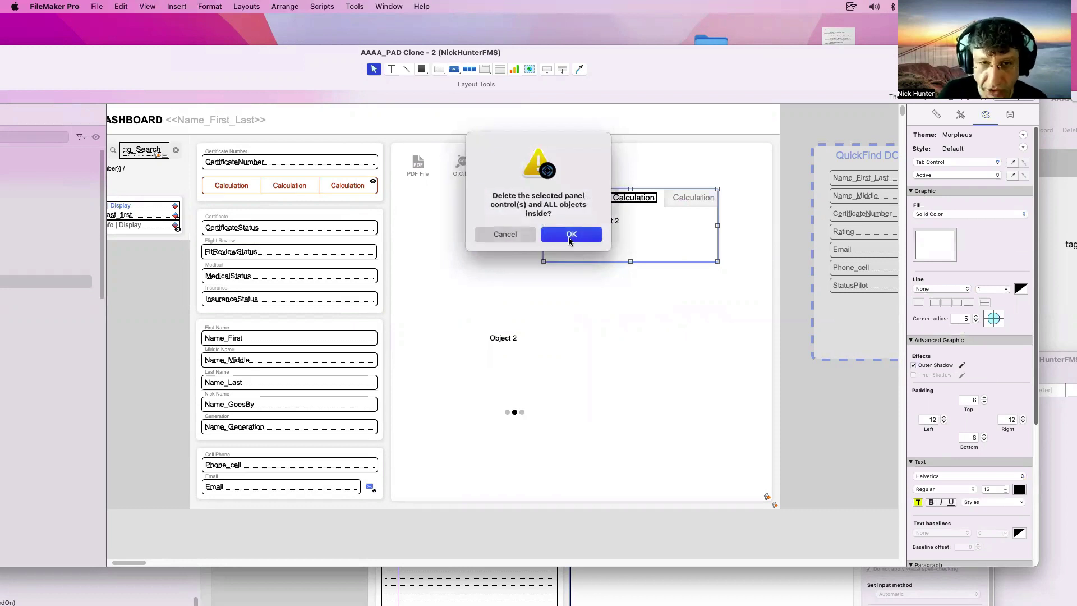
{"action": "key", "text": "Escape"}
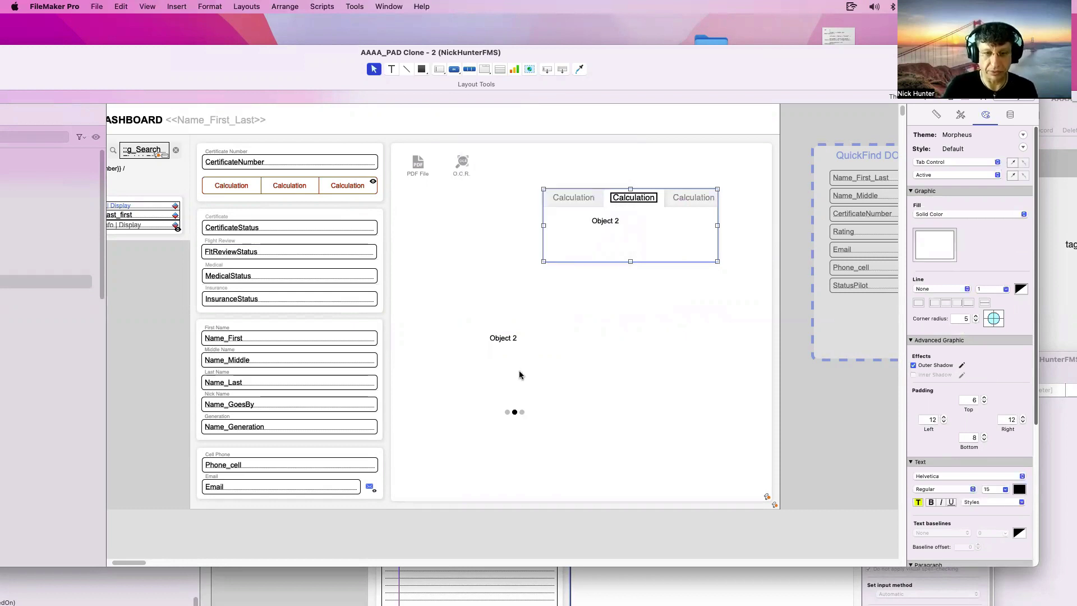
Move "Object 2" from the second panel and "Object 1" from the first panel out of the small slide control, above it.
{"action": "left_click", "coordinate": [519, 375]}
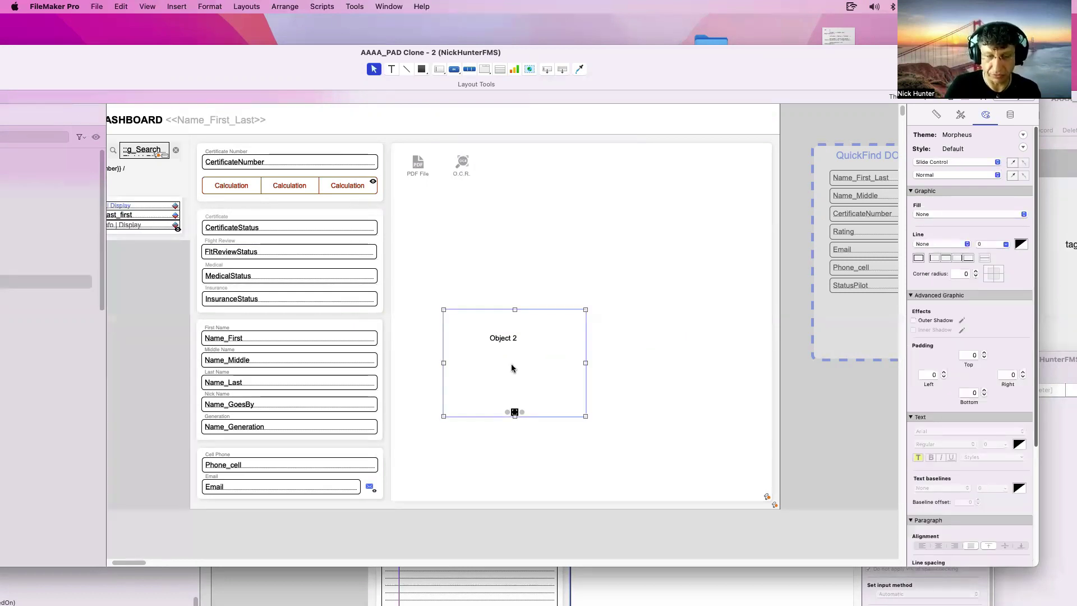
{"action": "left_click", "coordinate": [507, 339]}
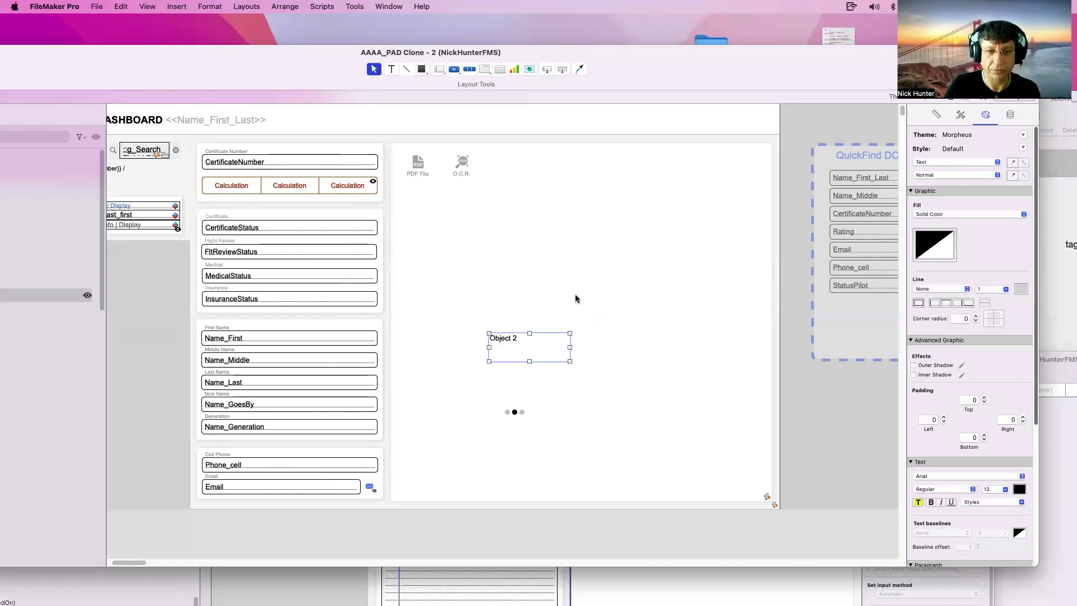
{"action": "left_click_drag", "start_coordinate": [528, 346], "coordinate": [616, 275]}
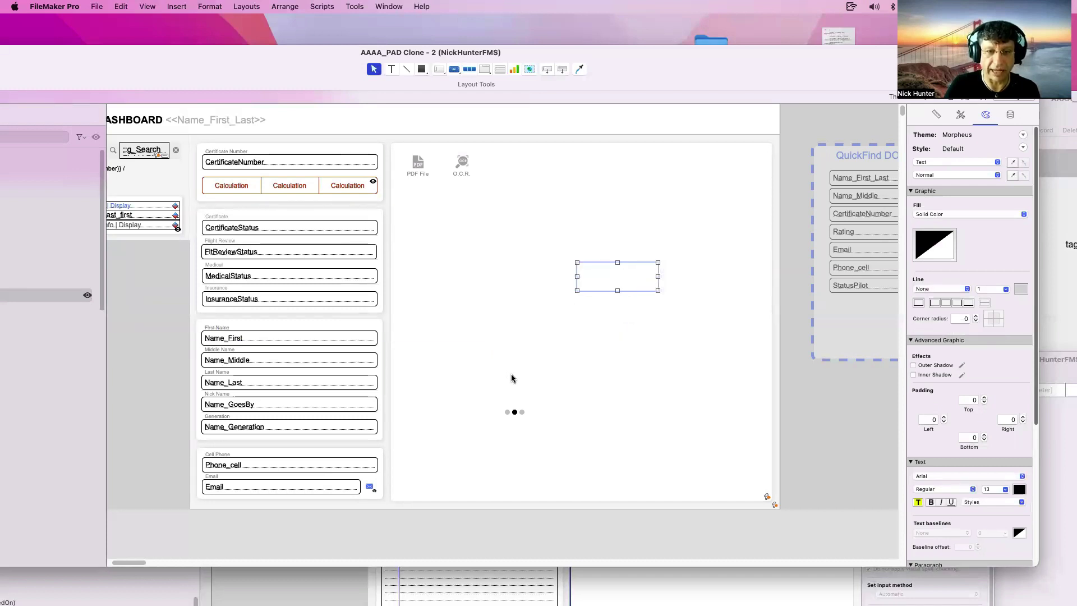
{"action": "double_click", "coordinate": [513, 377]}
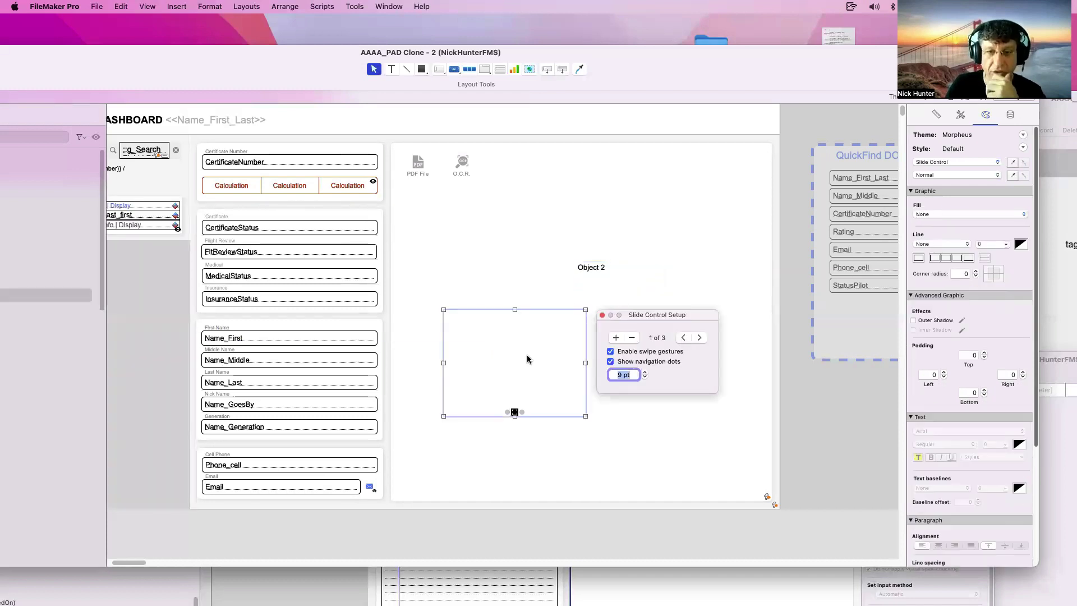
{"action": "left_click", "coordinate": [507, 411]}
{"action": "left_click", "coordinate": [482, 348]}
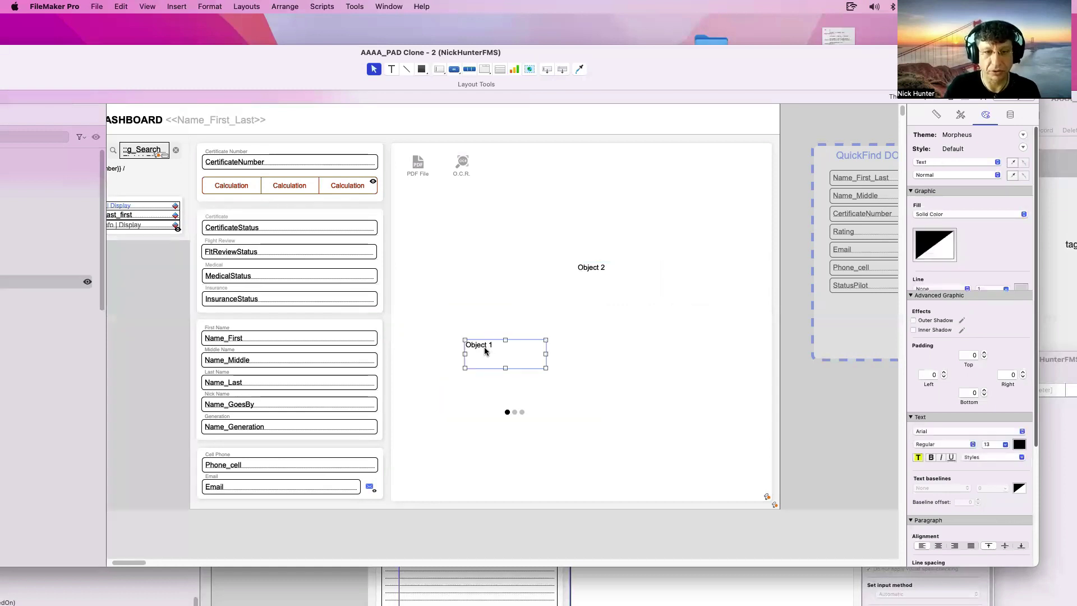
{"action": "left_click_drag", "start_coordinate": [482, 348], "coordinate": [500, 235]}
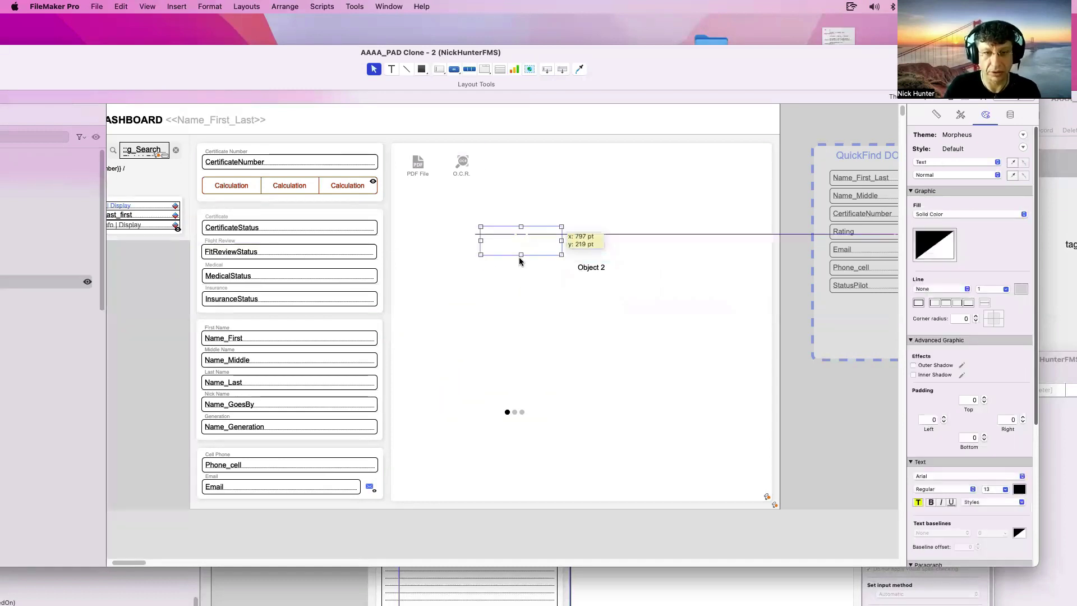
Delete the small slide control together with everything left inside it.
{"action": "left_click", "coordinate": [516, 372]}
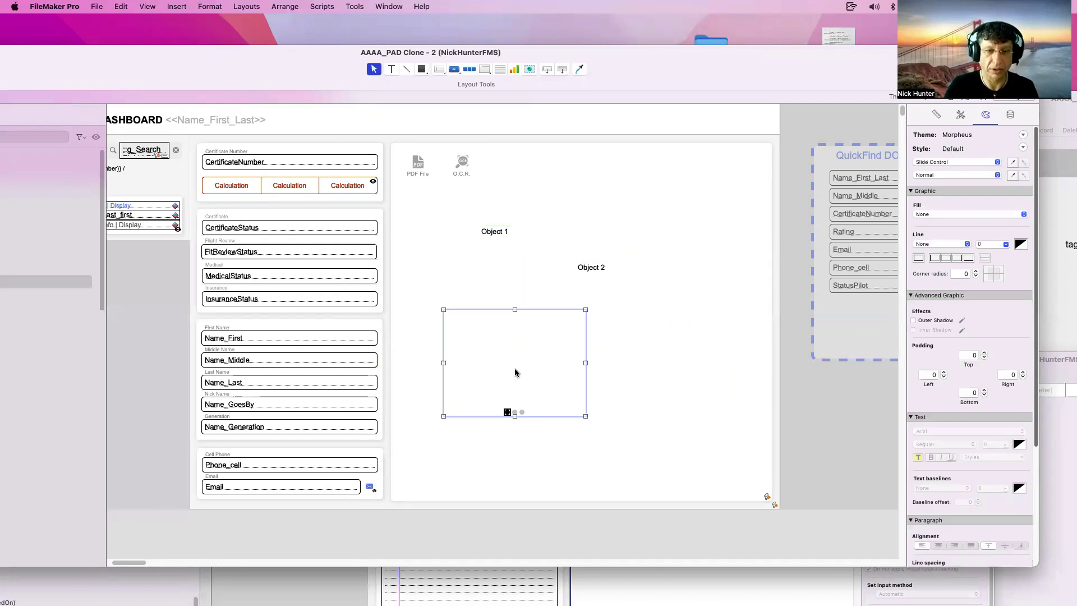
{"action": "key", "text": "Delete"}
{"action": "left_click", "coordinate": [561, 235]}
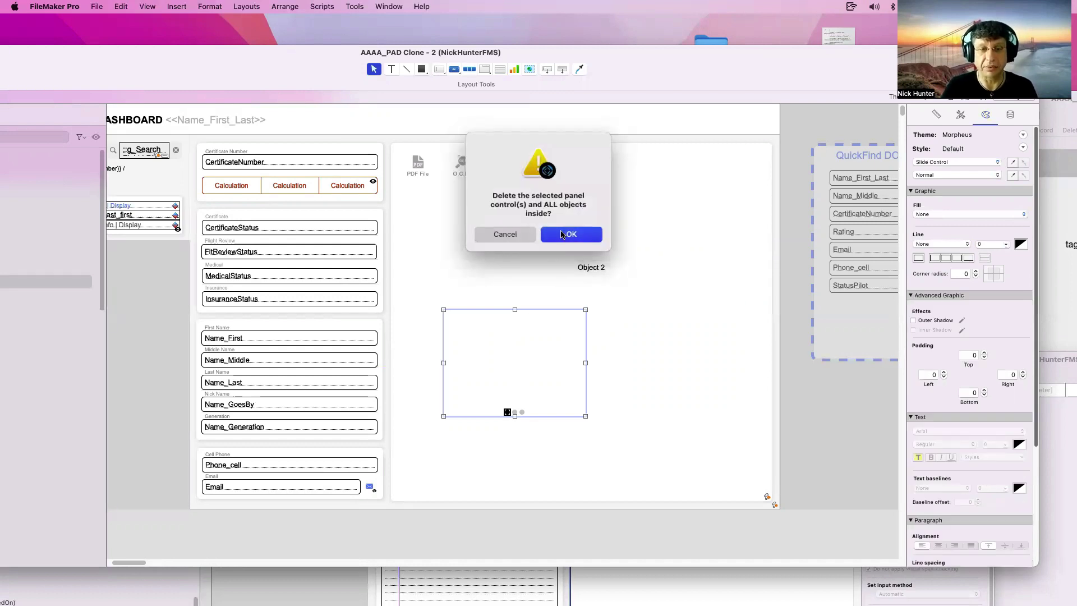
Move the "Object 1" text out of the large slide control into the white strip above it.
{"action": "left_click", "coordinate": [594, 269]}
{"action": "left_click", "coordinate": [493, 248]}
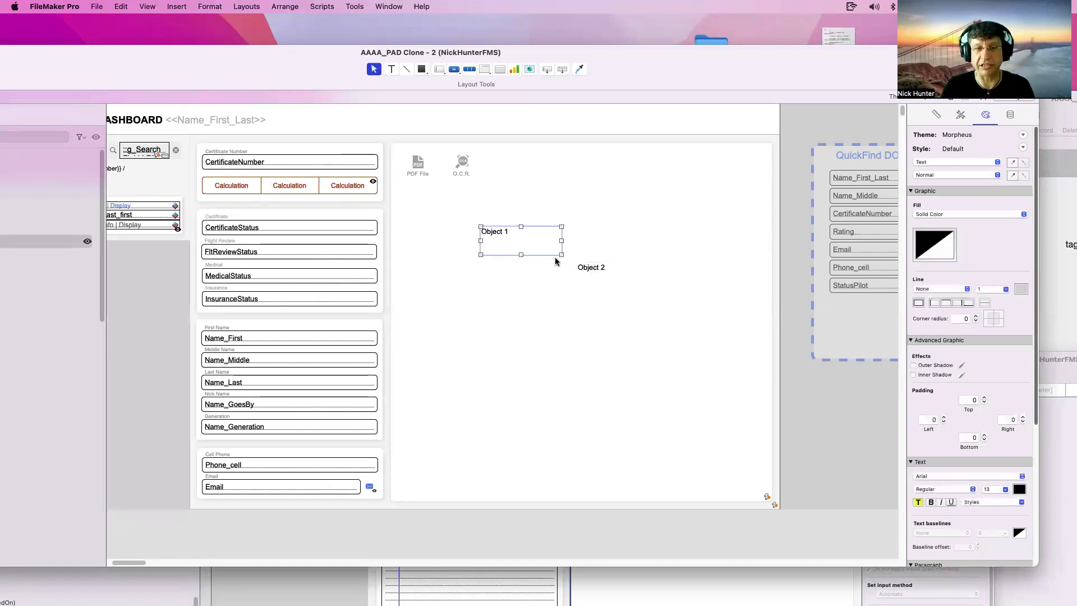
{"action": "left_click", "coordinate": [578, 253]}
{"action": "left_click_drag", "start_coordinate": [510, 74], "coordinate": [400, 71]}
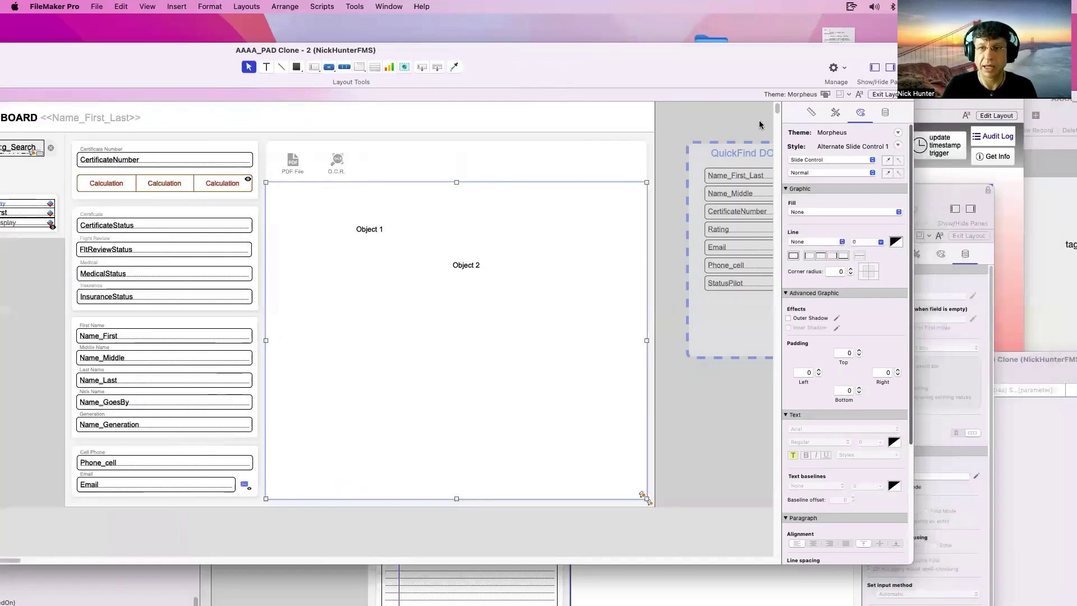
{"action": "left_click", "coordinate": [811, 112]}
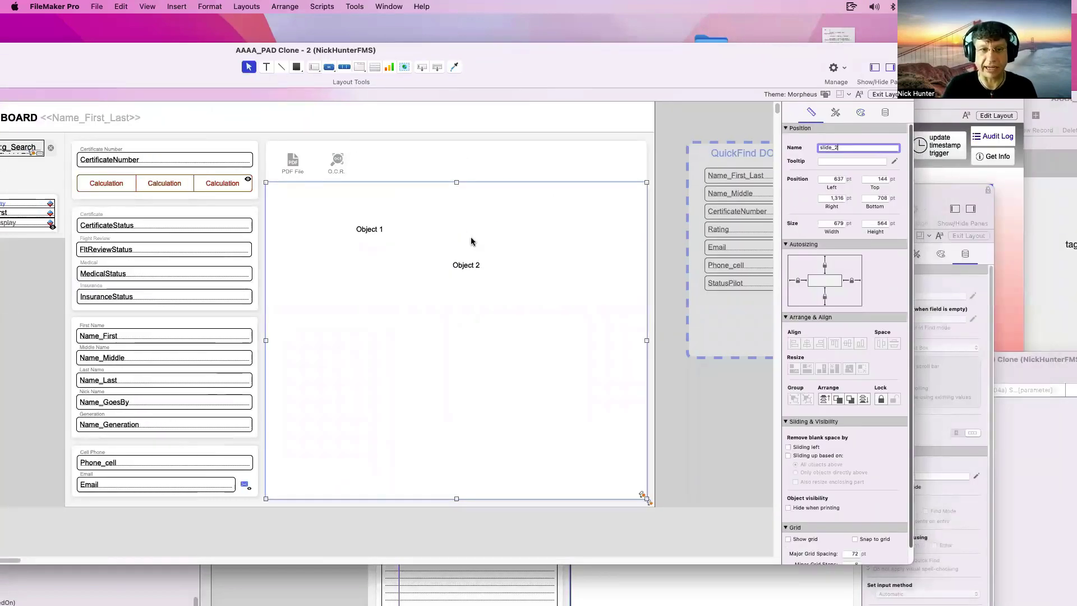
{"action": "left_click_drag", "start_coordinate": [365, 230], "coordinate": [478, 156]}
Give the large slide control a solid light gray fill.
{"action": "left_click", "coordinate": [503, 221]}
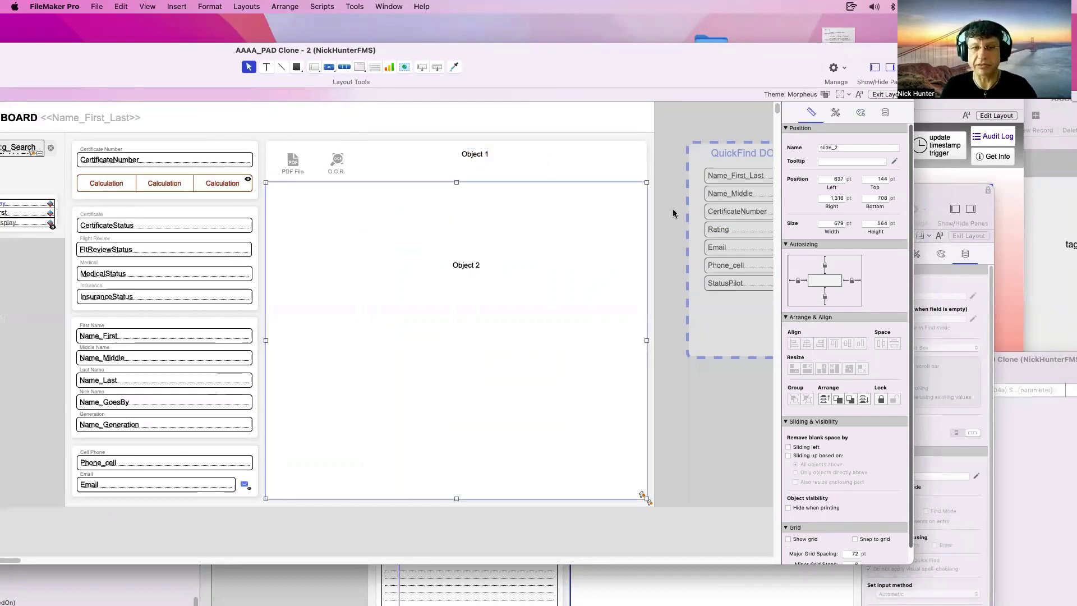
{"action": "left_click", "coordinate": [836, 113]}
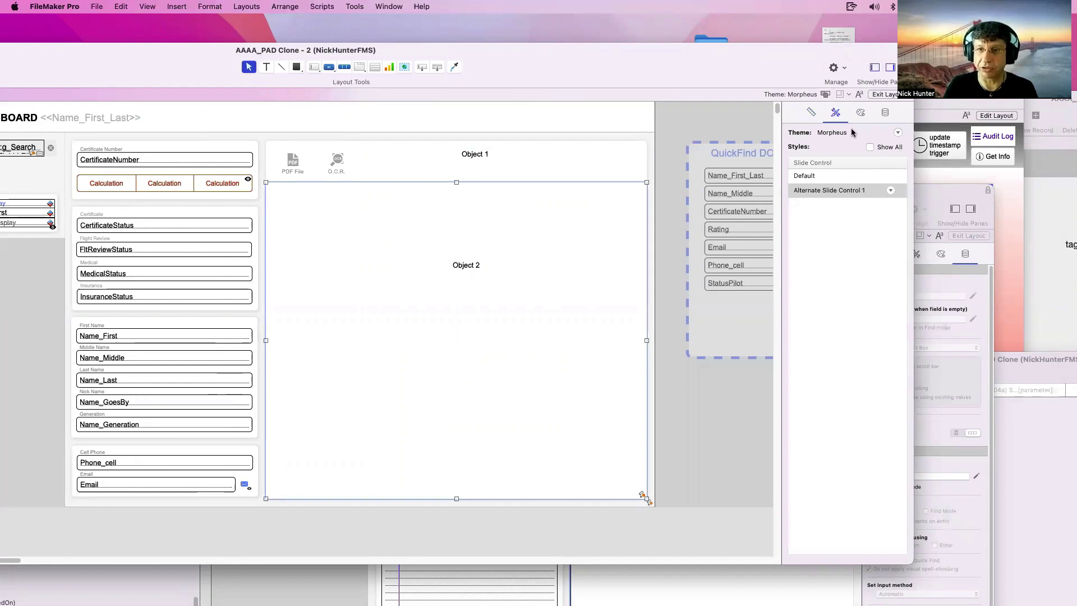
{"action": "left_click", "coordinate": [861, 112]}
{"action": "left_click", "coordinate": [811, 215]}
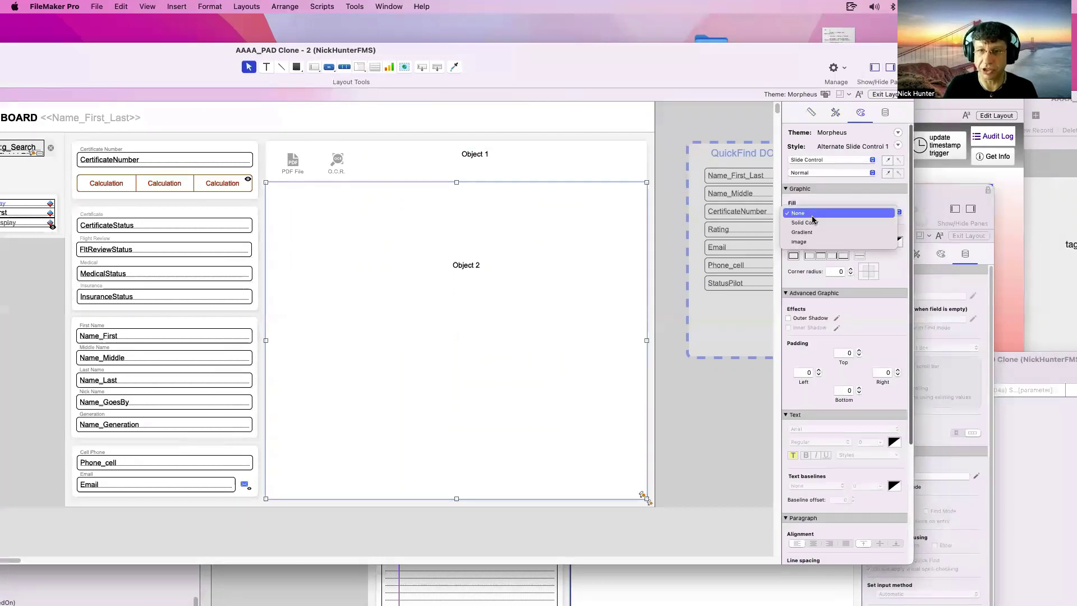
{"action": "left_click", "coordinate": [813, 214]}
{"action": "left_click", "coordinate": [812, 214]}
{"action": "left_click", "coordinate": [813, 224]}
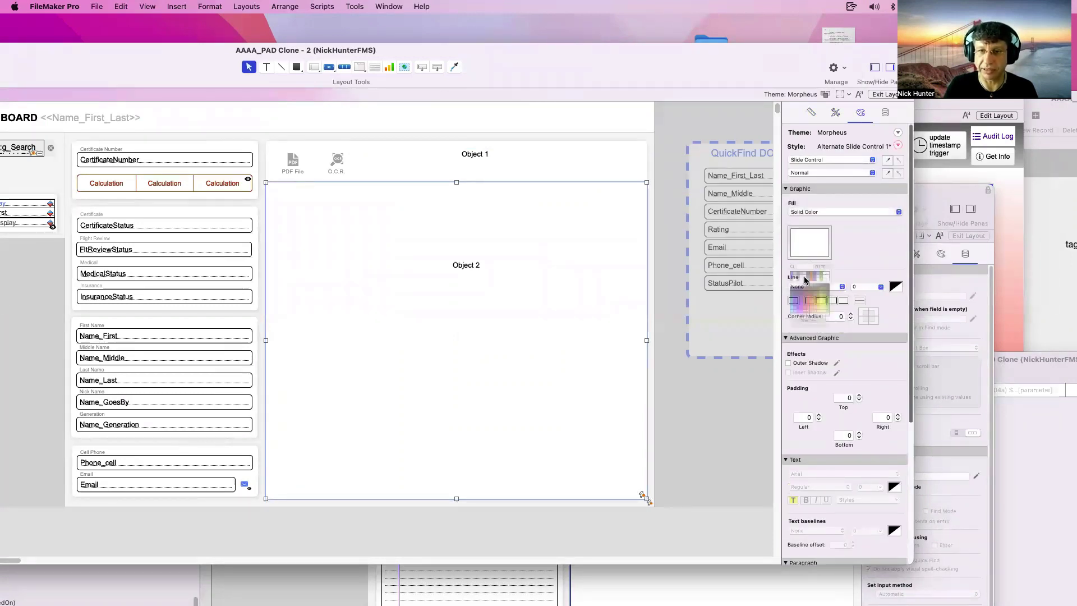
{"action": "left_click", "coordinate": [815, 248]}
{"action": "left_click", "coordinate": [780, 319]}
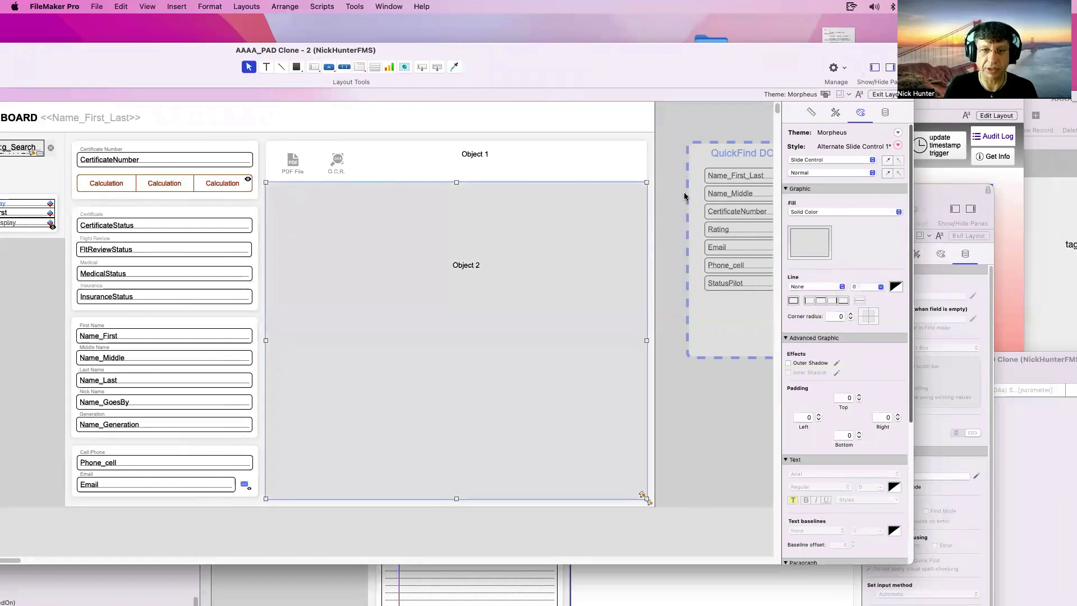
Switch the large slide control to its first panel and move the "Object 1" text into it.
{"action": "double_click", "coordinate": [585, 239]}
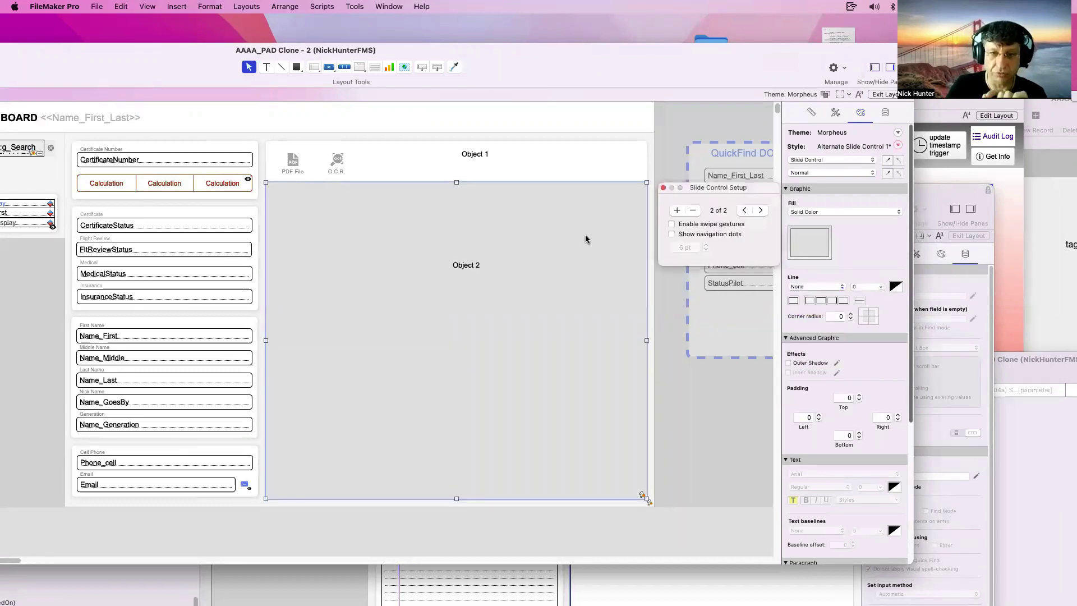
{"action": "left_click", "coordinate": [746, 211]}
{"action": "left_click", "coordinate": [757, 212]}
{"action": "left_click", "coordinate": [746, 211]}
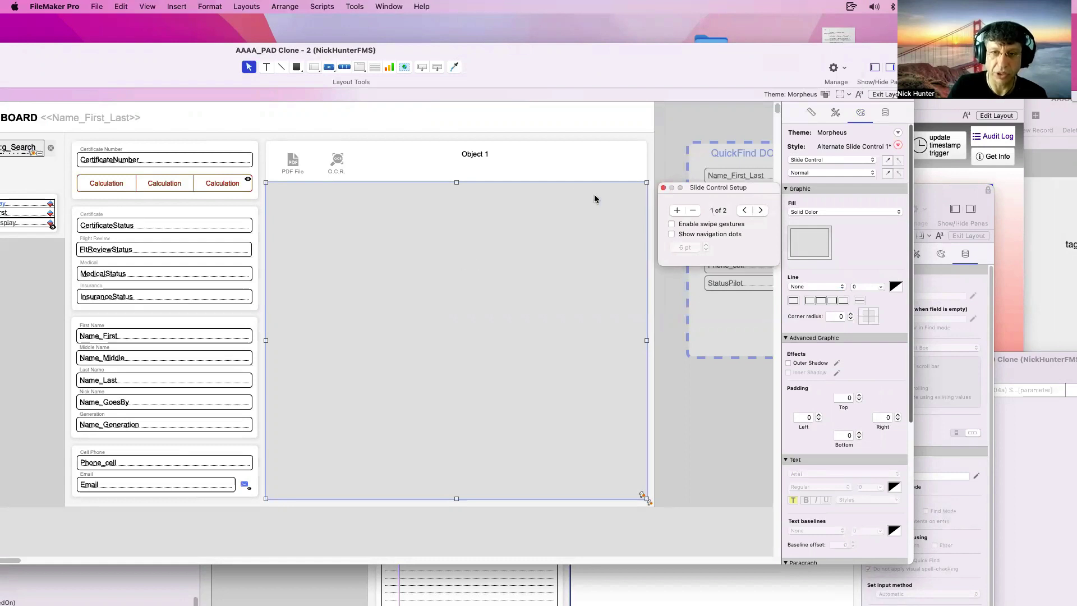
{"action": "left_click", "coordinate": [475, 154]}
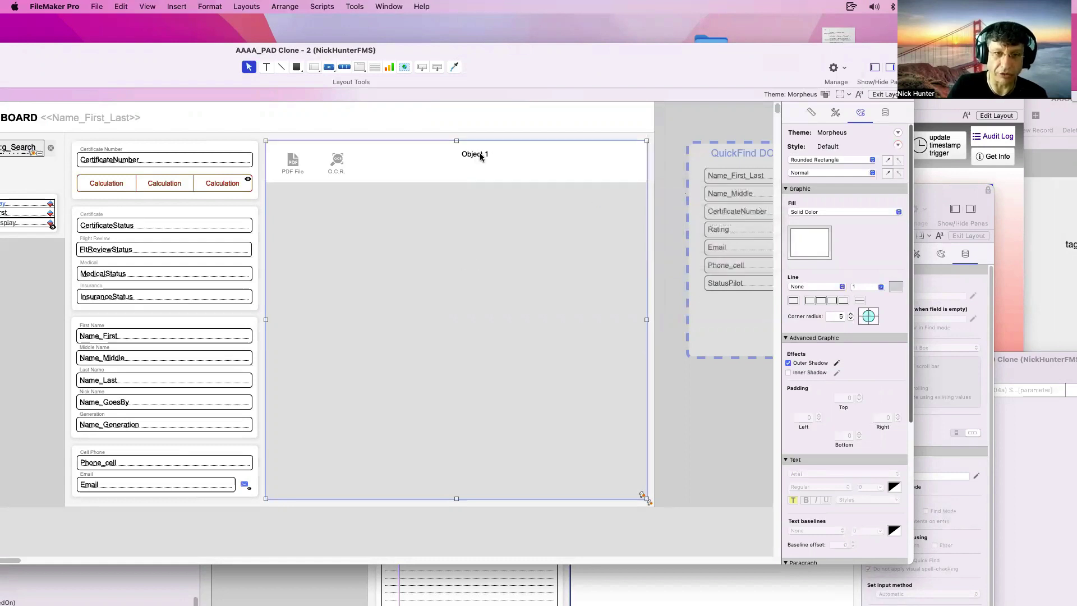
{"action": "left_click_drag", "start_coordinate": [475, 156], "coordinate": [432, 231]}
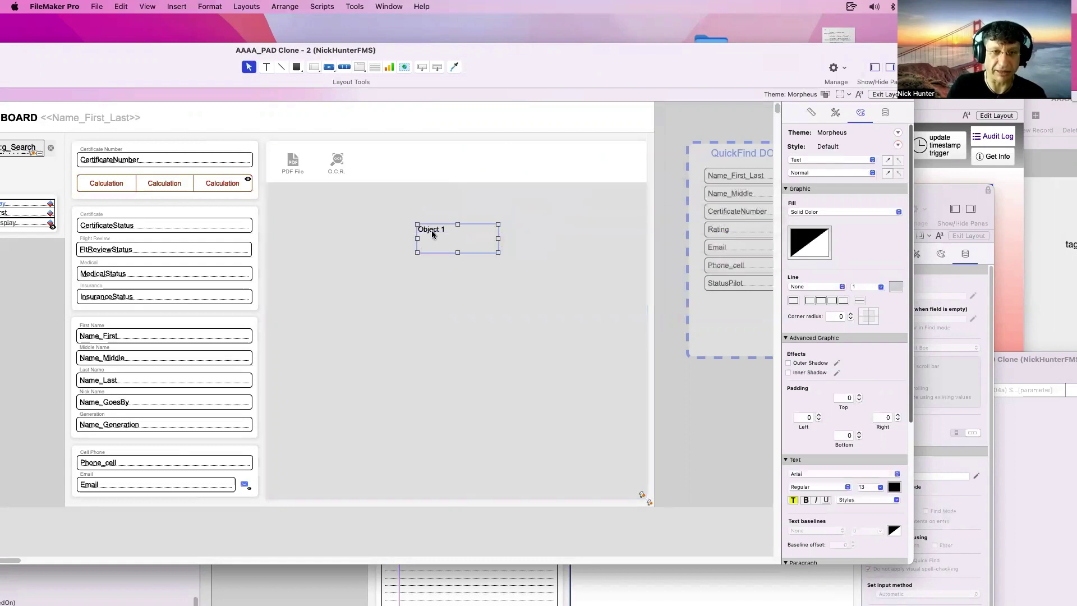
Show the large slide control's second panel to compare its contents with the first.
{"action": "left_click", "coordinate": [482, 273]}
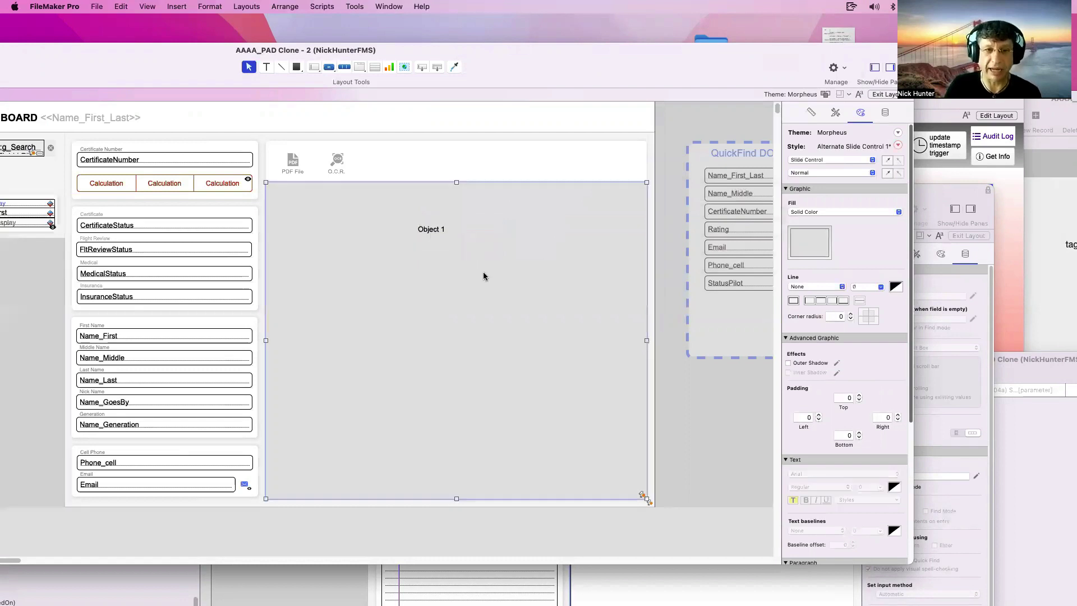
{"action": "double_click", "coordinate": [452, 289]}
{"action": "left_click", "coordinate": [756, 210]}
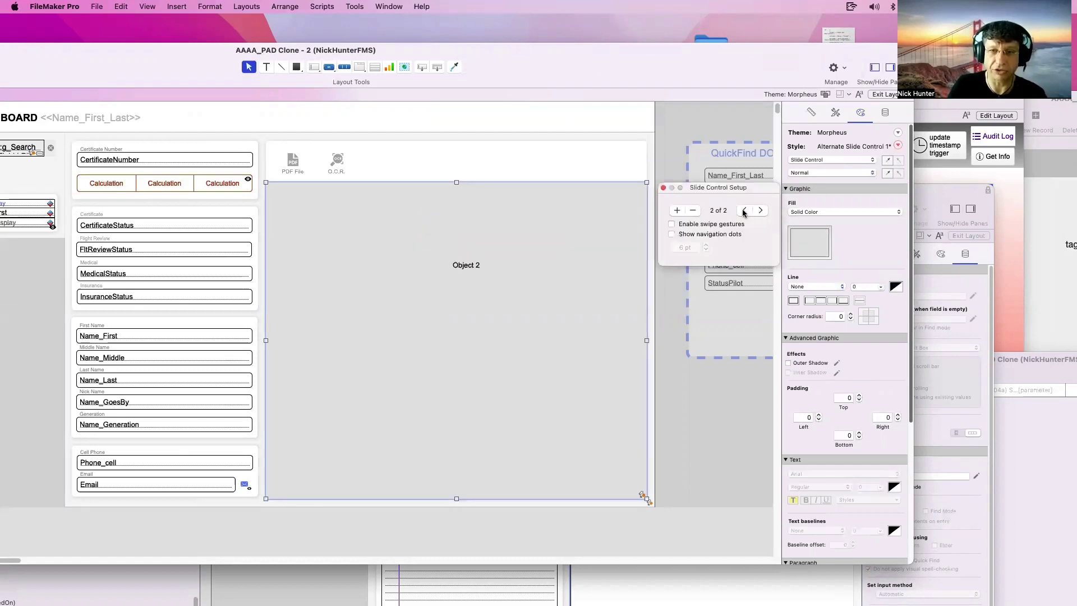
Compare the large slide control's two panels and select it together with the PDF File and O.C.R. button bar above it.
{"action": "left_click", "coordinate": [745, 211]}
{"action": "left_click", "coordinate": [761, 211]}
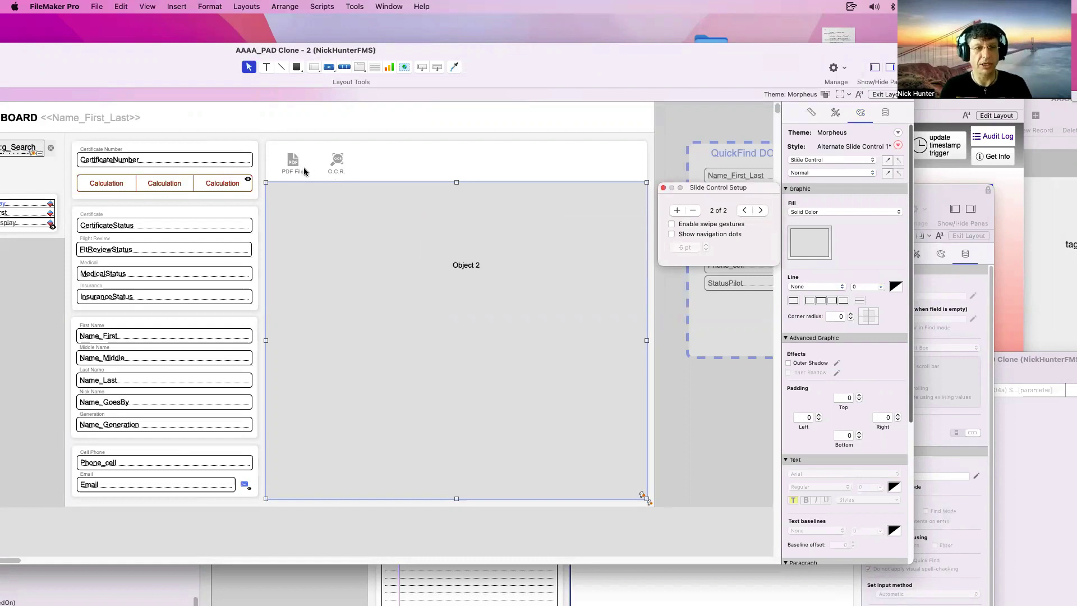
{"action": "left_click", "coordinate": [401, 165]}
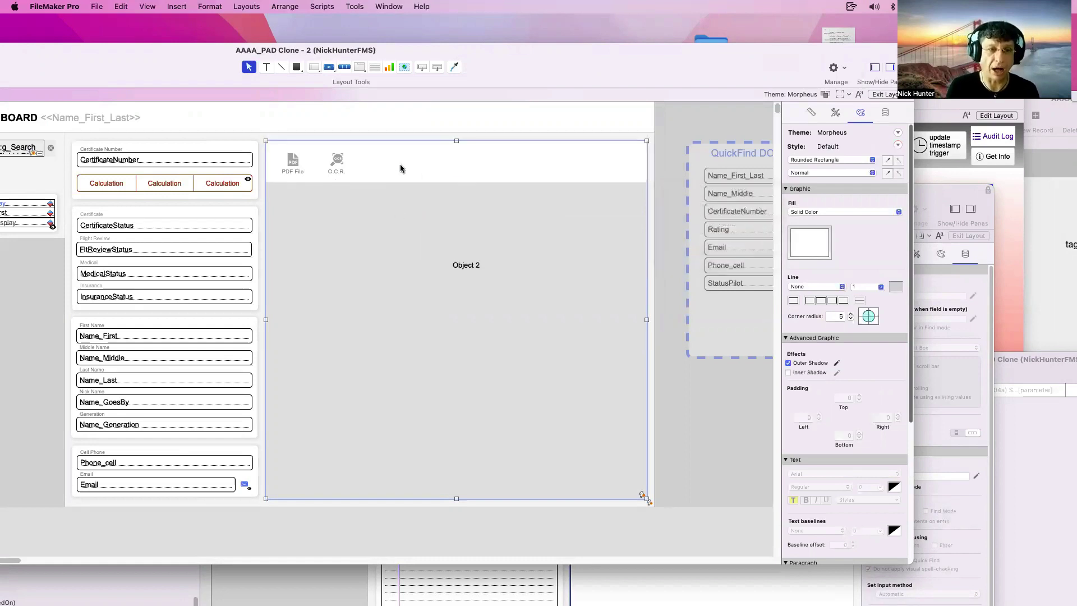
{"action": "left_click", "coordinate": [286, 161]}
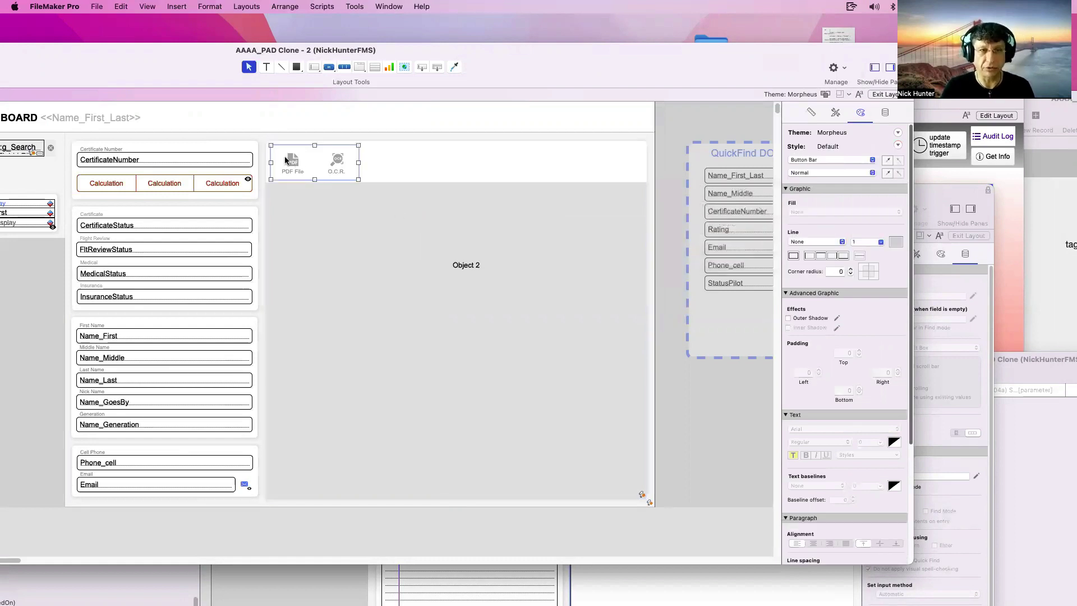
{"action": "left_click", "coordinate": [349, 216], "text": "shift"}
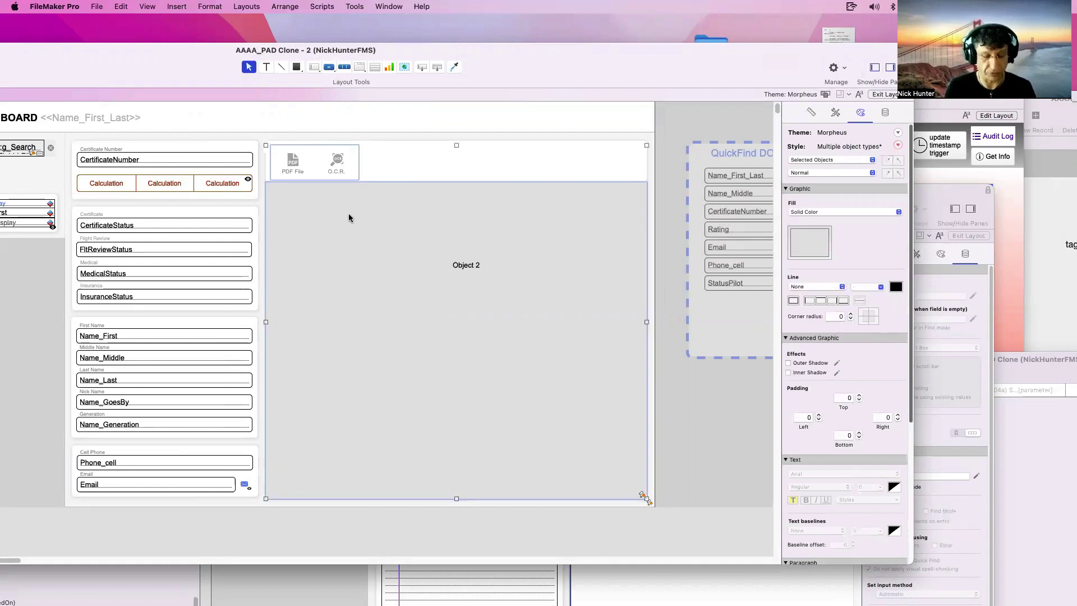
Test in Browse mode that the PDF File and O.C.R. buttons switch the slide control's panels.
{"action": "key", "text": "super+b"}
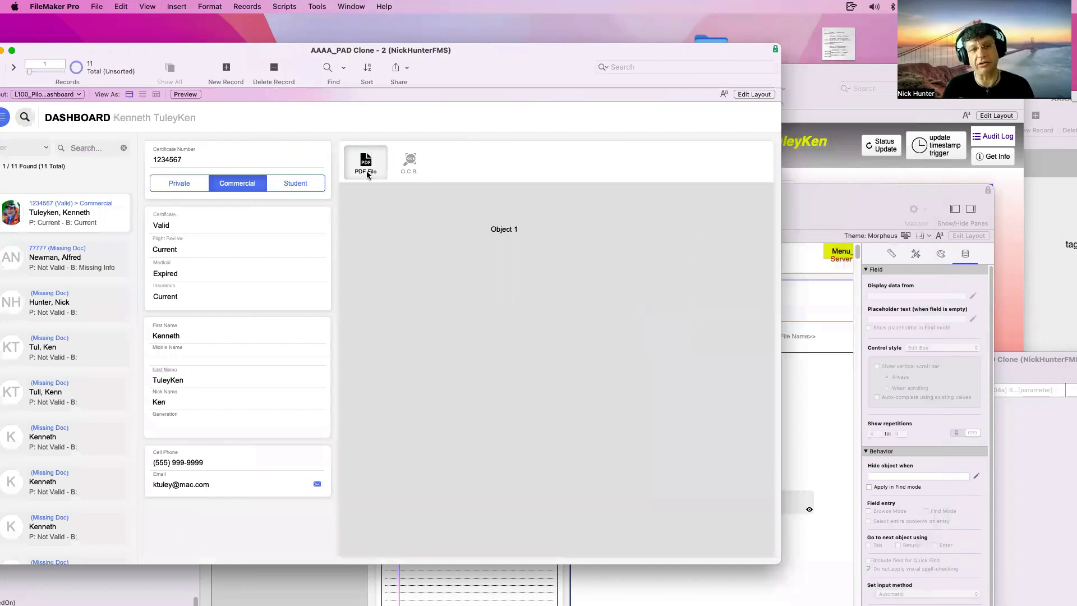
{"action": "left_click", "coordinate": [409, 162]}
{"action": "left_click", "coordinate": [512, 235]}
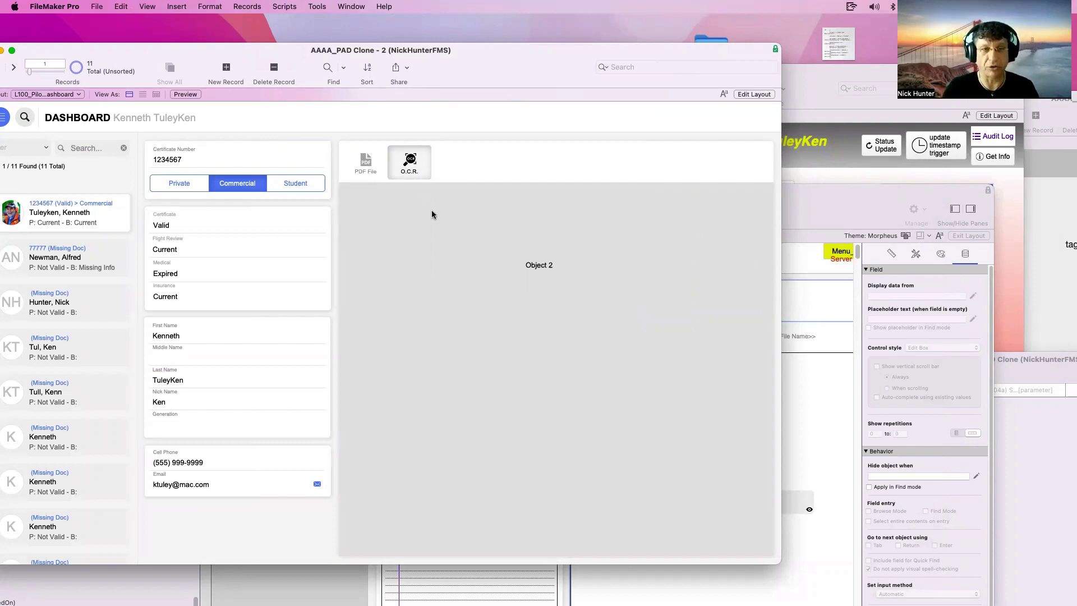
Return to Layout mode and clear the OnPanelSwitch script trigger from the large slide control.
{"action": "key", "text": "super+l"}
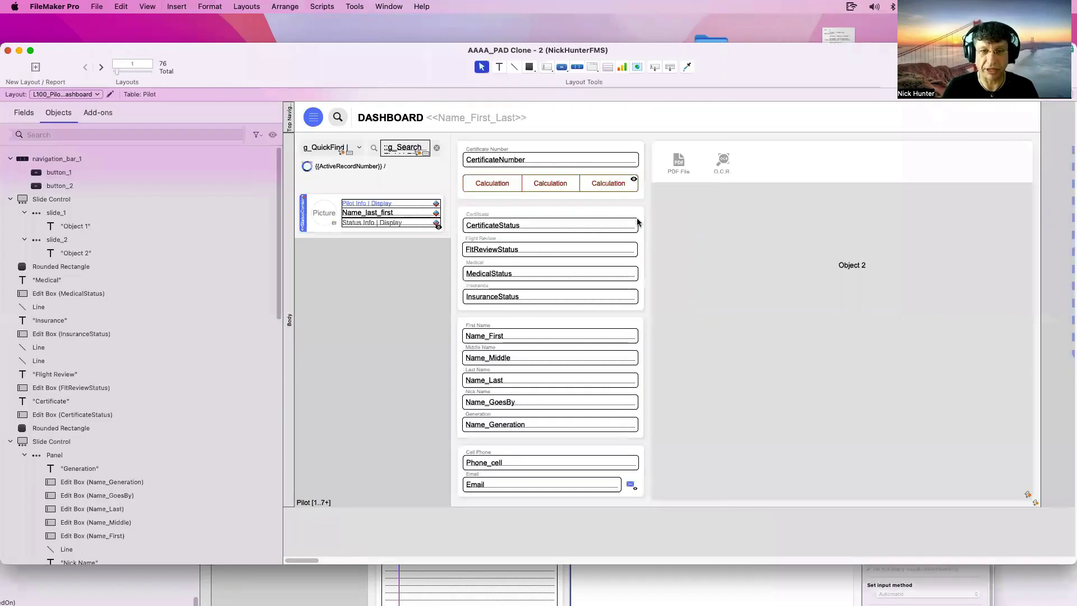
{"action": "left_click", "coordinate": [684, 212]}
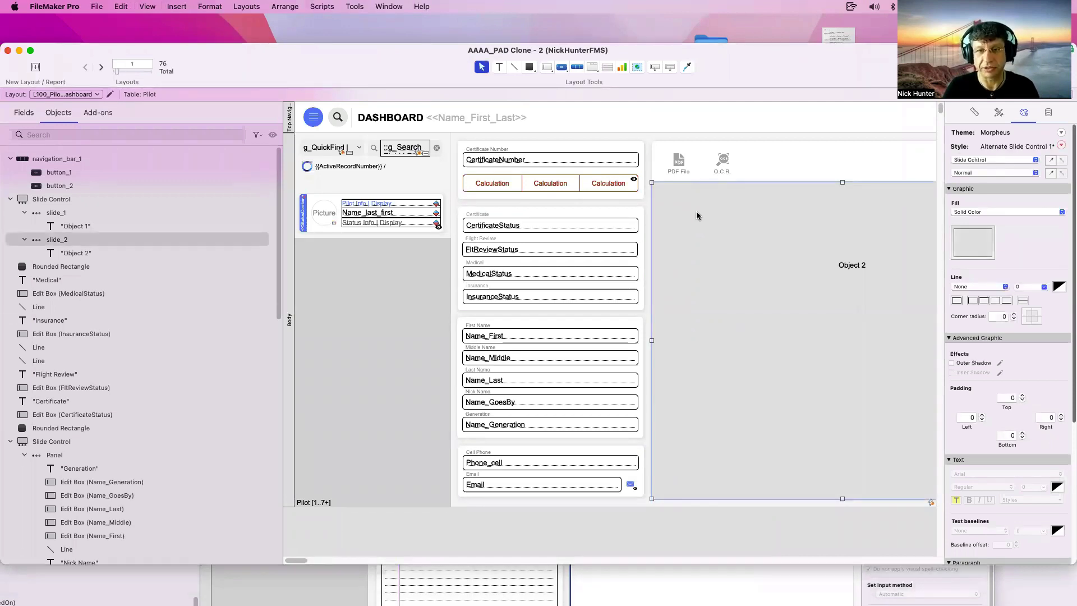
{"action": "key", "text": "super+shift+t"}
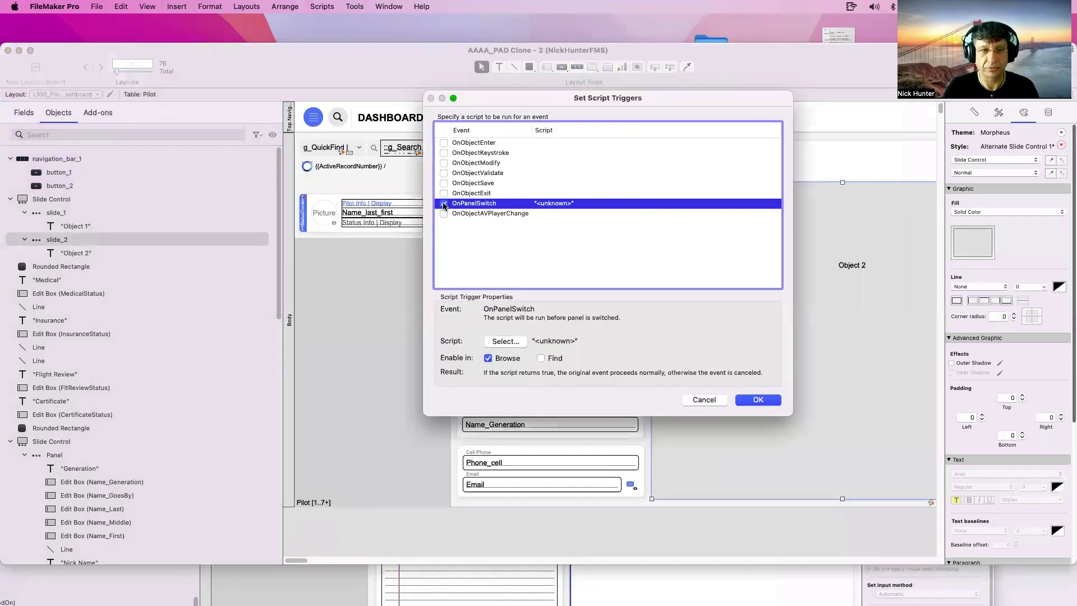
{"action": "left_click", "coordinate": [758, 399]}
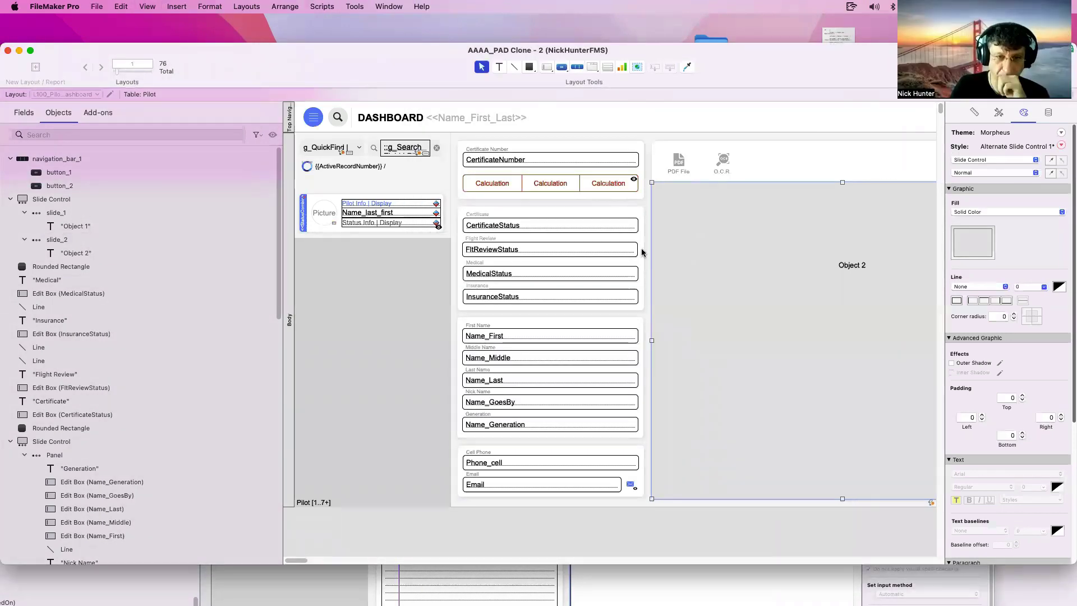
Alternate repeatedly between the PDF File and O.C.R. buttons in Browse mode to check the sliding animation between the two panels.
{"action": "key", "text": "super+b"}
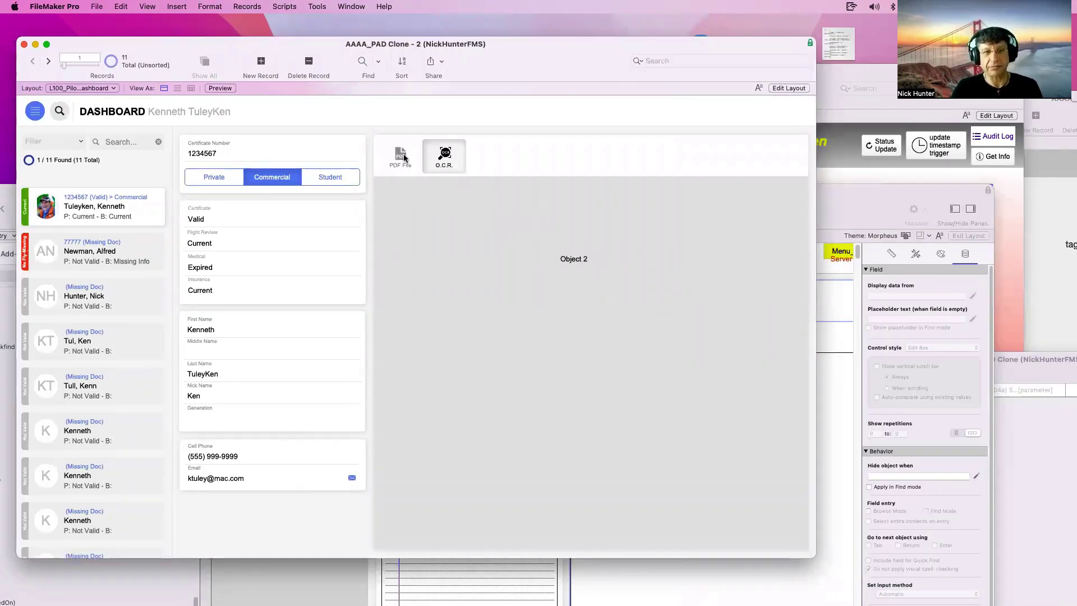
{"action": "left_click", "coordinate": [435, 157]}
{"action": "left_click", "coordinate": [410, 159]}
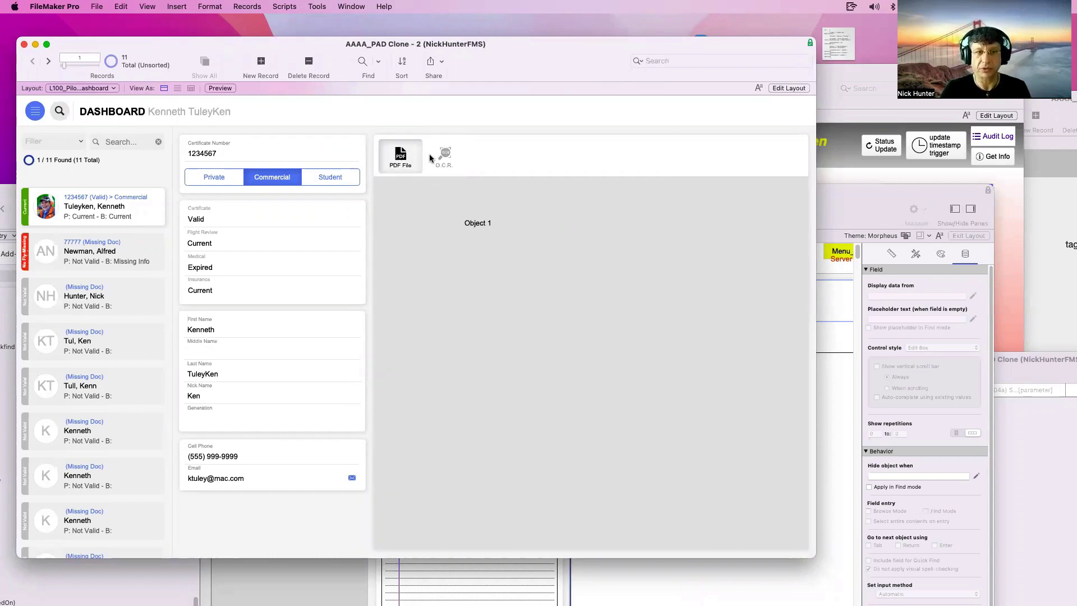
{"action": "left_click", "coordinate": [434, 158]}
{"action": "left_click", "coordinate": [409, 160]}
{"action": "left_click", "coordinate": [453, 159]}
{"action": "left_click", "coordinate": [411, 158]}
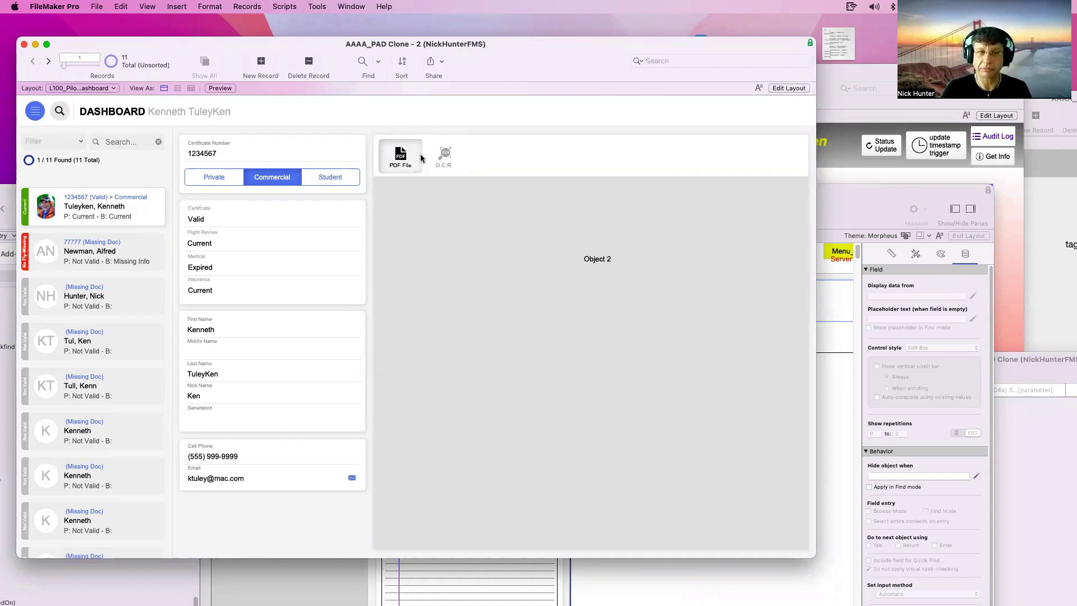
{"action": "left_click", "coordinate": [435, 157]}
{"action": "left_click", "coordinate": [413, 157]}
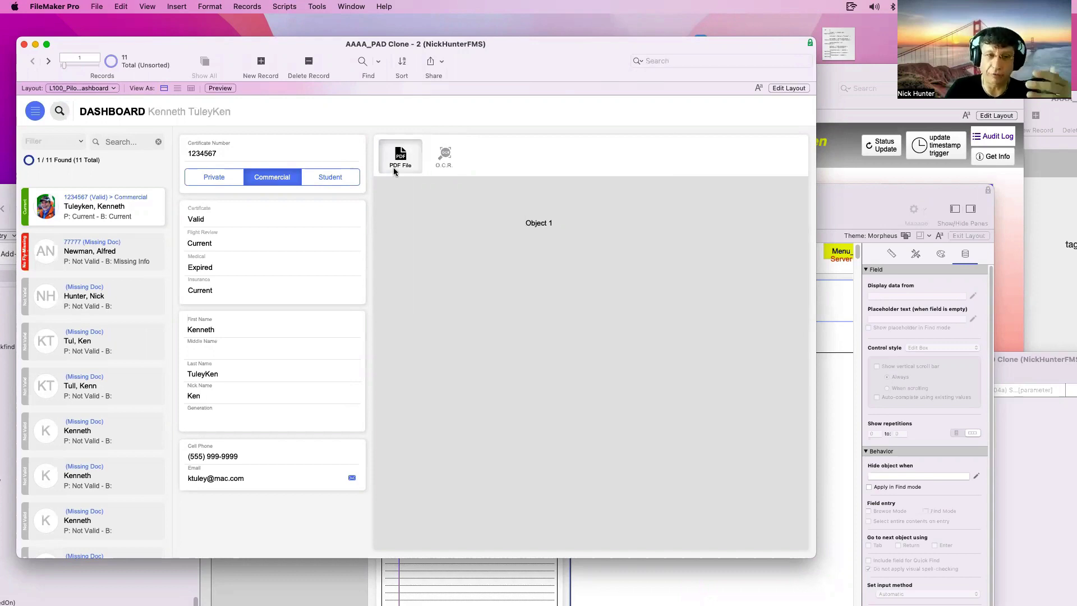
{"action": "left_click", "coordinate": [445, 160]}
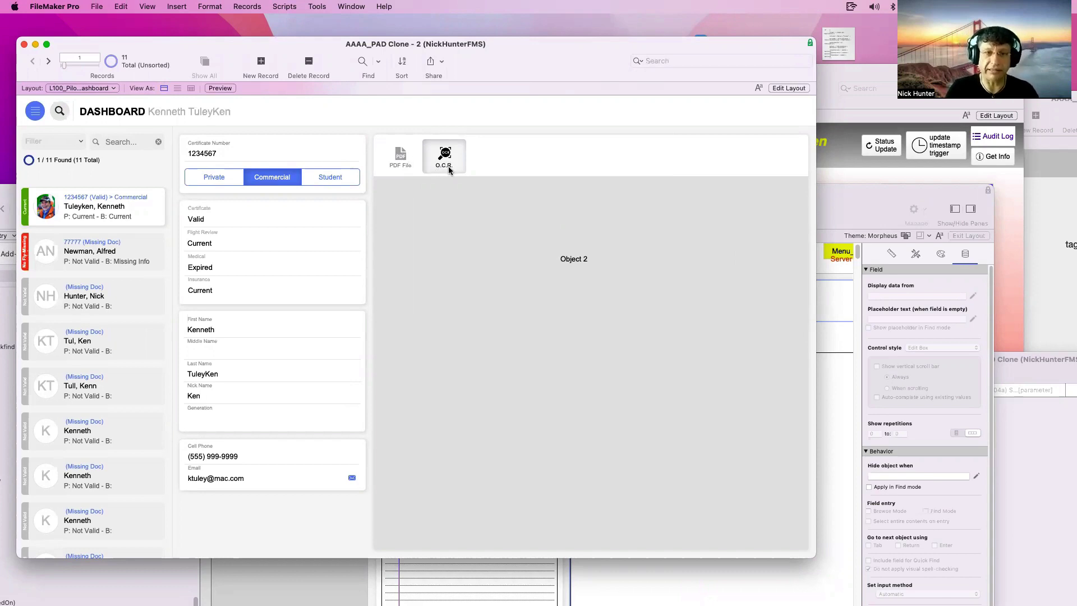
Review the PDF File segment's button bar setup in Layout mode, trying the labels above the icons and restoring them below.
{"action": "key", "text": "super+l"}
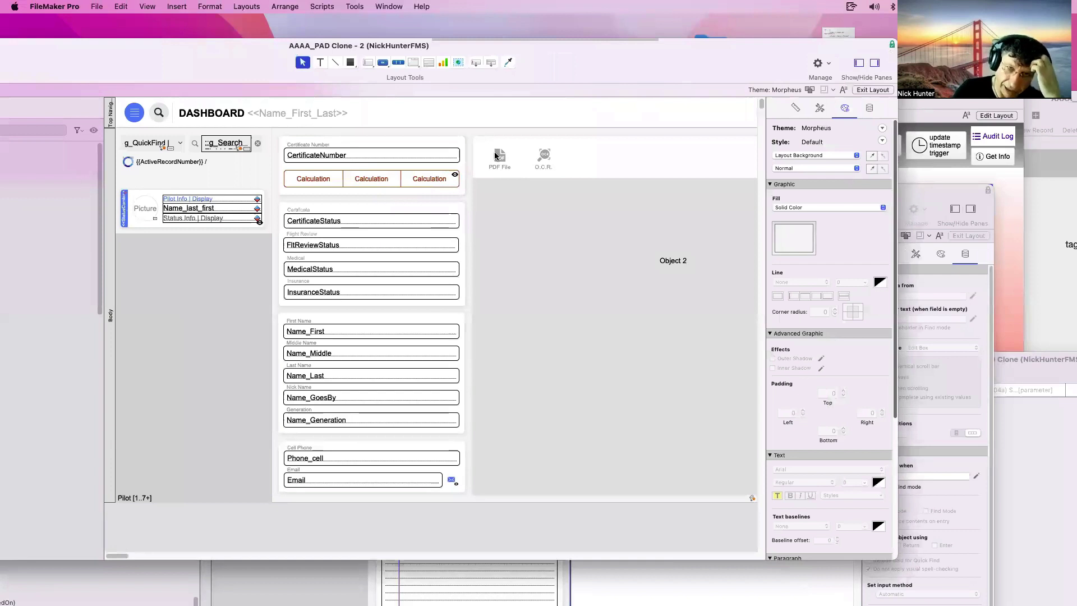
{"action": "left_click", "coordinate": [497, 155]}
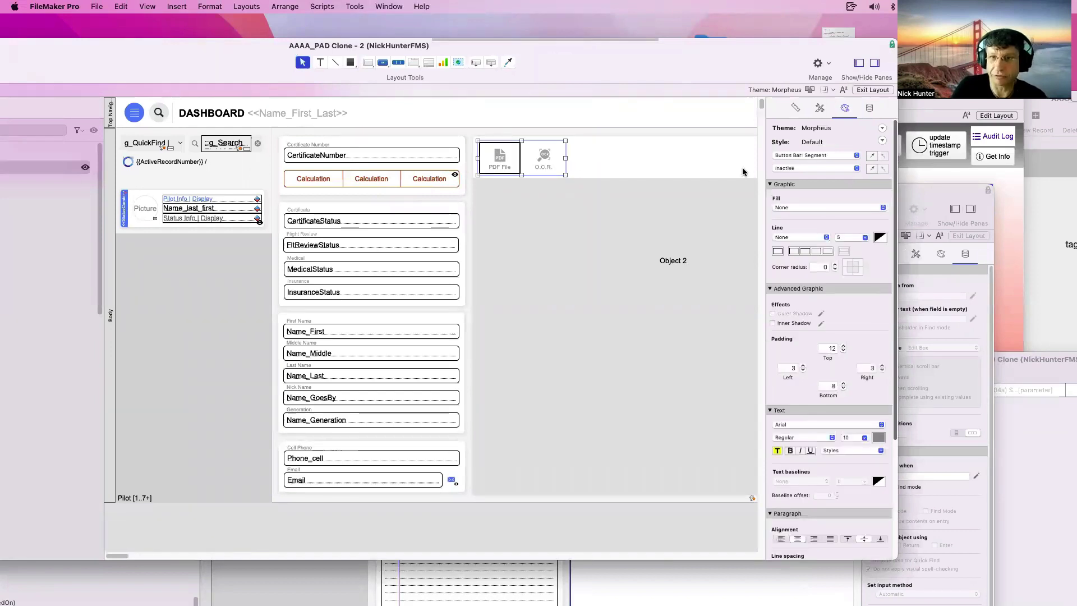
{"action": "double_click", "coordinate": [498, 158]}
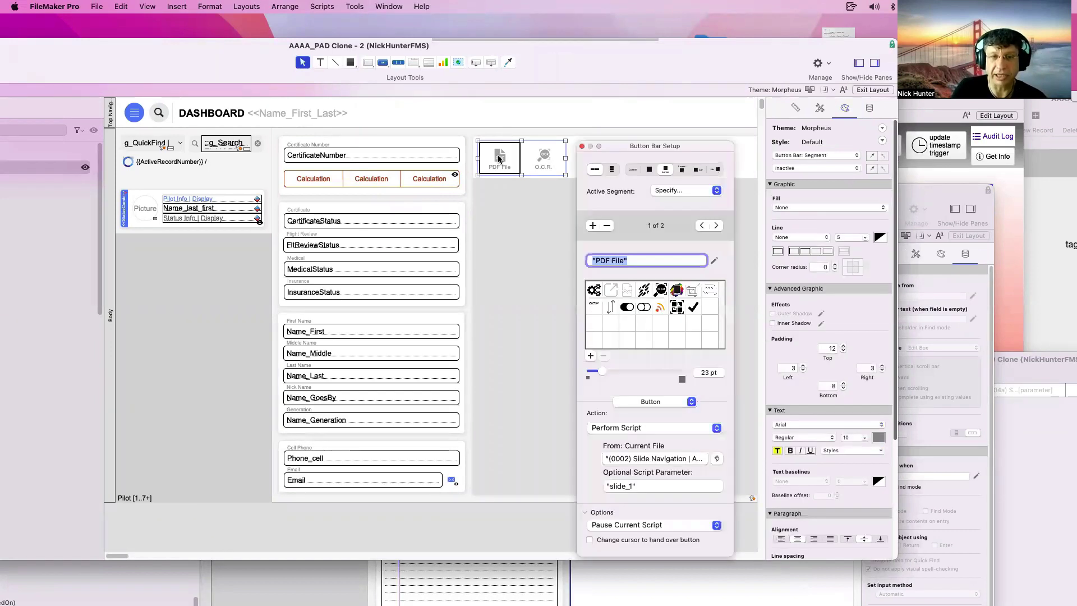
{"action": "left_click", "coordinate": [682, 172]}
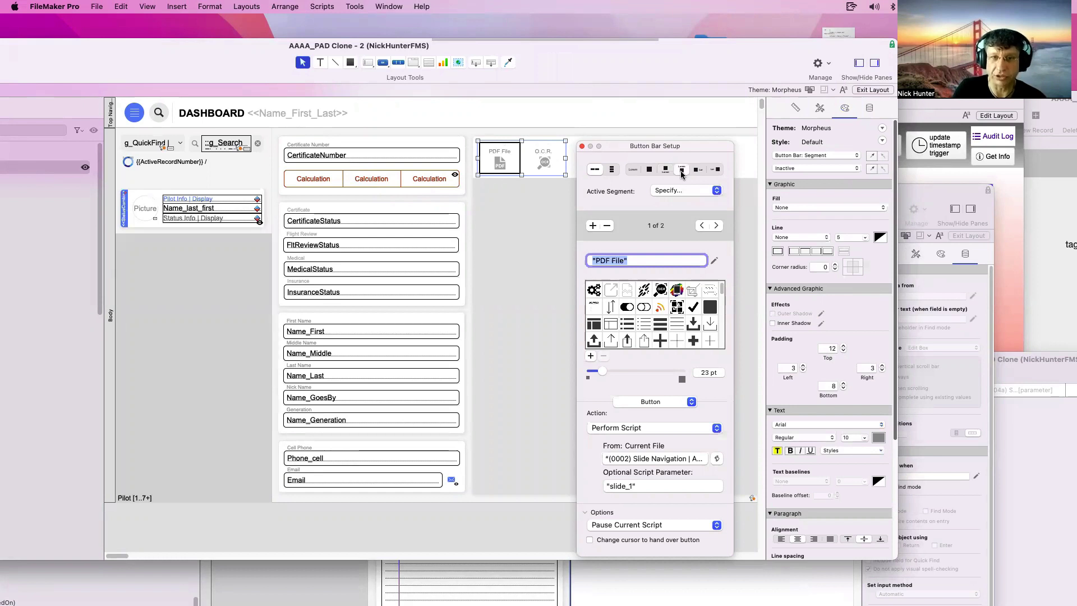
{"action": "left_click", "coordinate": [666, 174]}
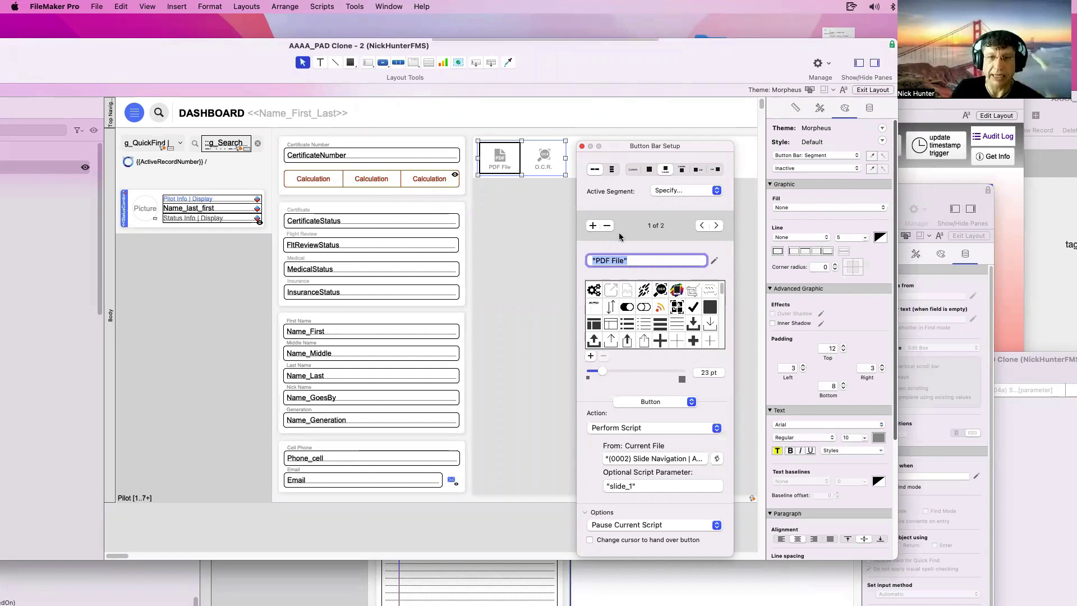
{"action": "left_click_drag", "start_coordinate": [622, 149], "coordinate": [622, 114]}
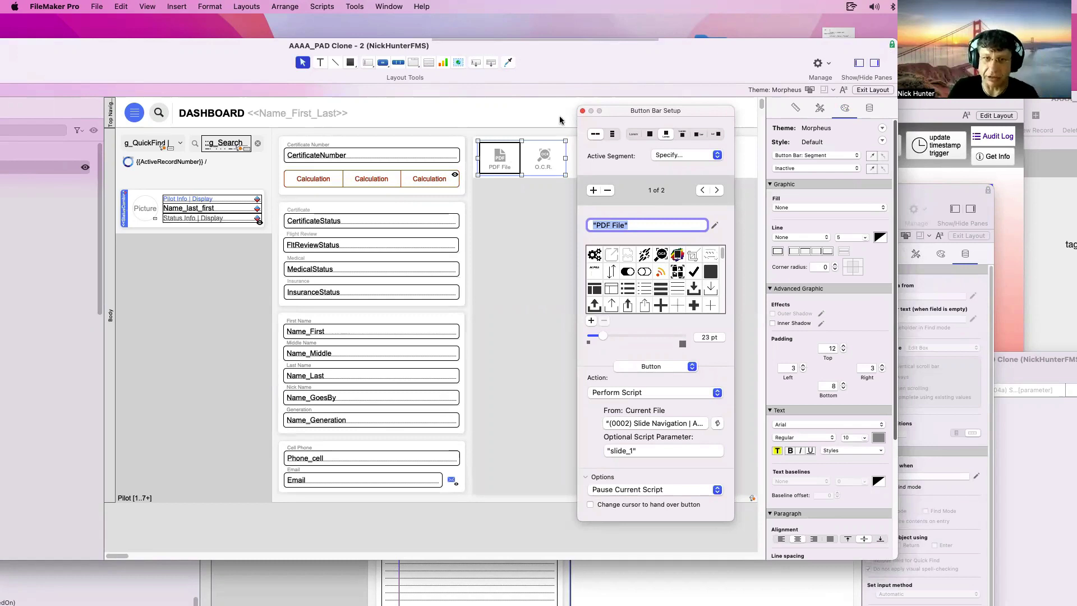
{"action": "left_click", "coordinate": [582, 111]}
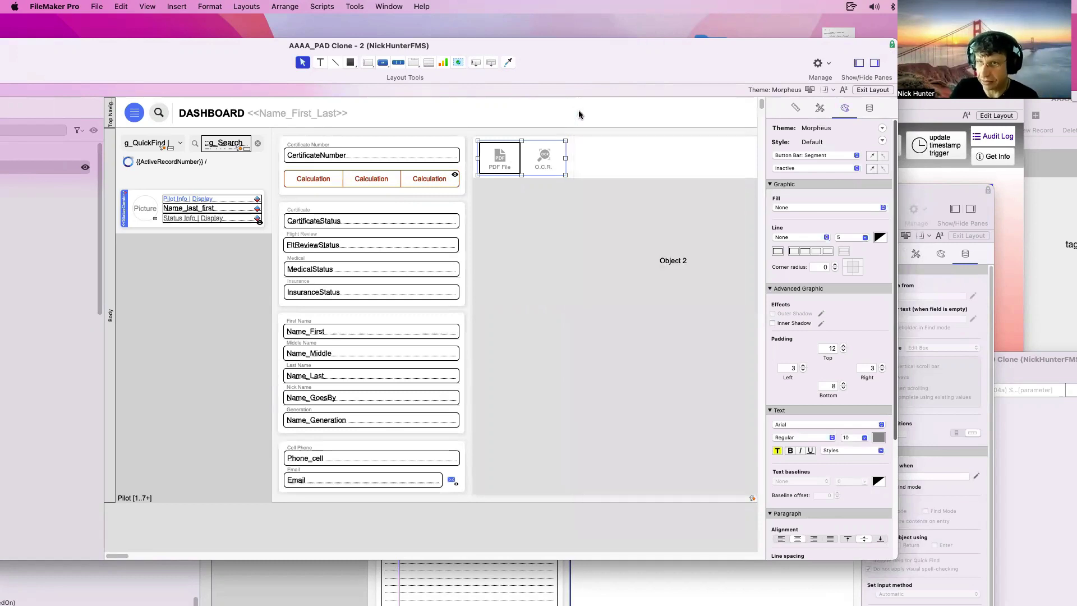
Draw a tab control inside the large slide control area and give it three tabs named 1, 2 and 3.
{"action": "left_click", "coordinate": [413, 63]}
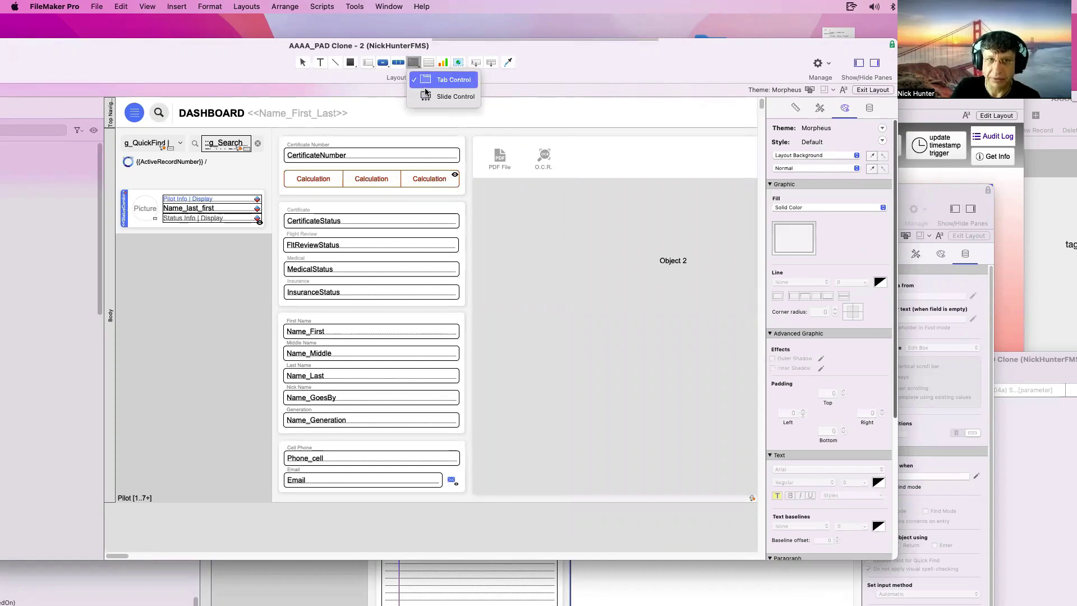
{"action": "left_click", "coordinate": [426, 81]}
{"action": "left_click_drag", "start_coordinate": [514, 254], "coordinate": [610, 332]}
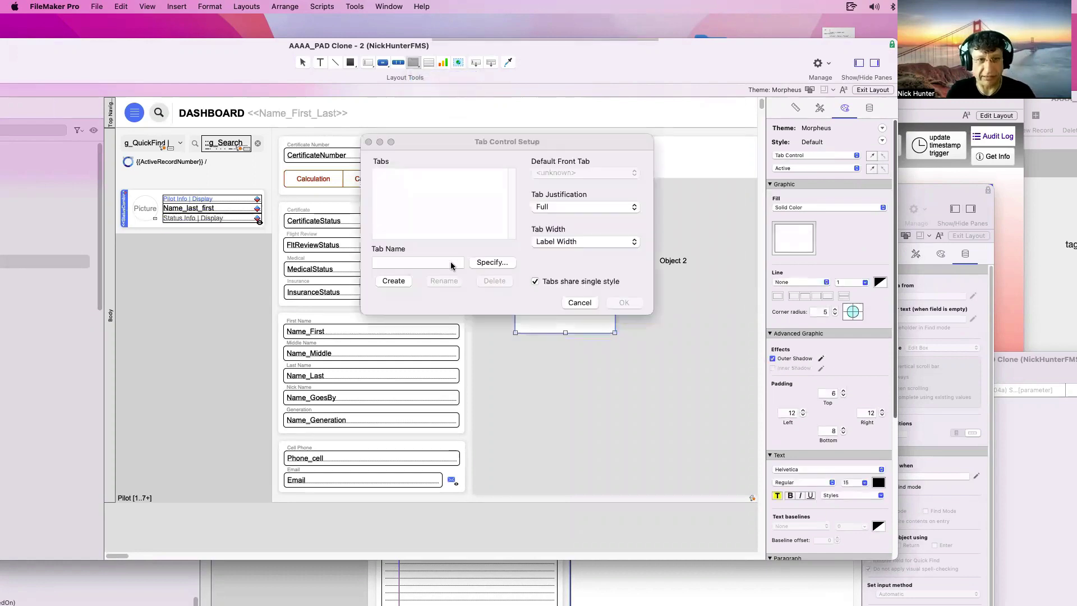
{"action": "type", "text": "1"}
{"action": "key", "text": "Return"}
{"action": "type", "text": "2"}
{"action": "key", "text": "Return"}
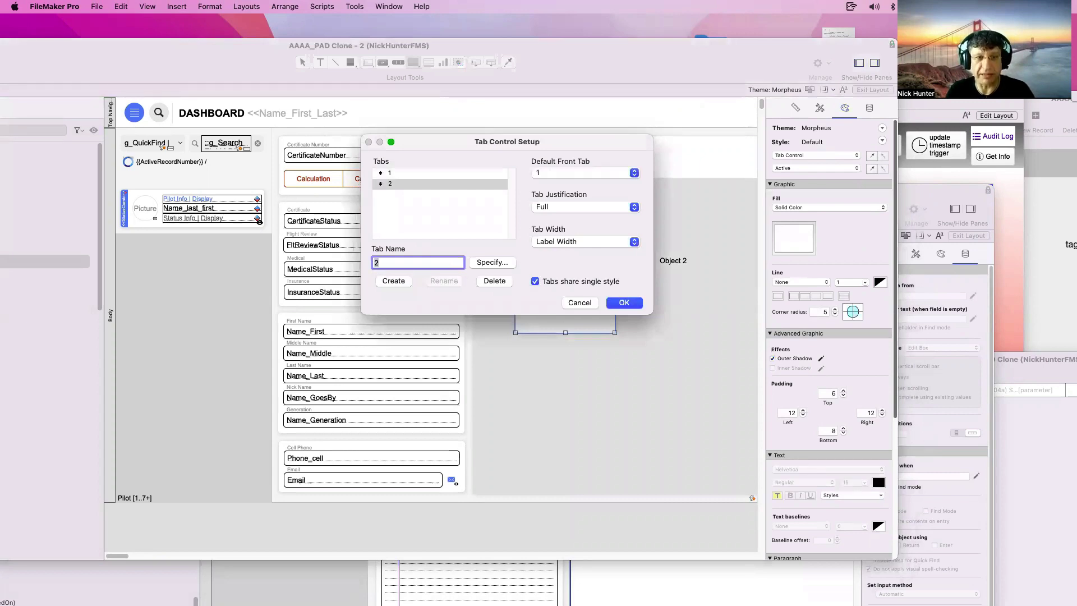
{"action": "type", "text": "3"}
{"action": "key", "text": "Return"}
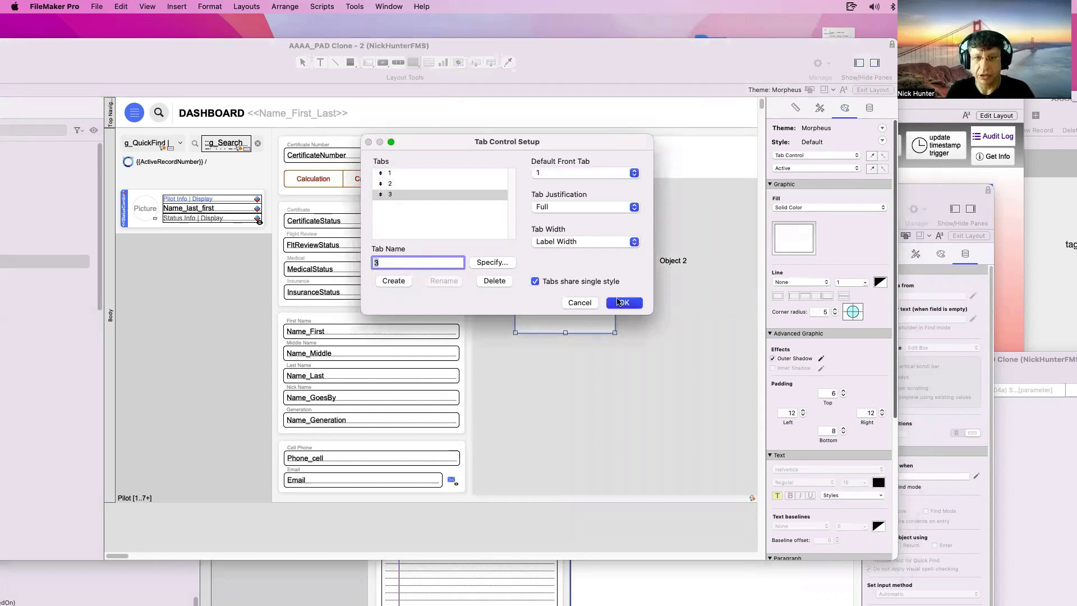
{"action": "left_click", "coordinate": [623, 303]}
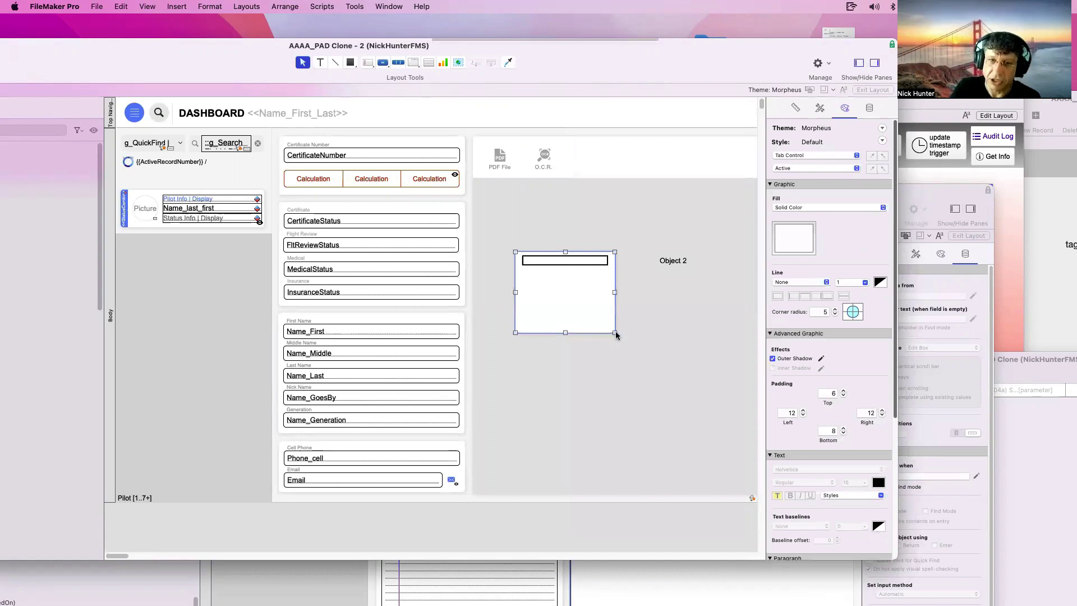
Enlarge the tab control so its three tabs show, and review its setup options without changing them.
{"action": "left_click_drag", "start_coordinate": [616, 333], "coordinate": [740, 408]}
{"action": "left_click", "coordinate": [617, 260]}
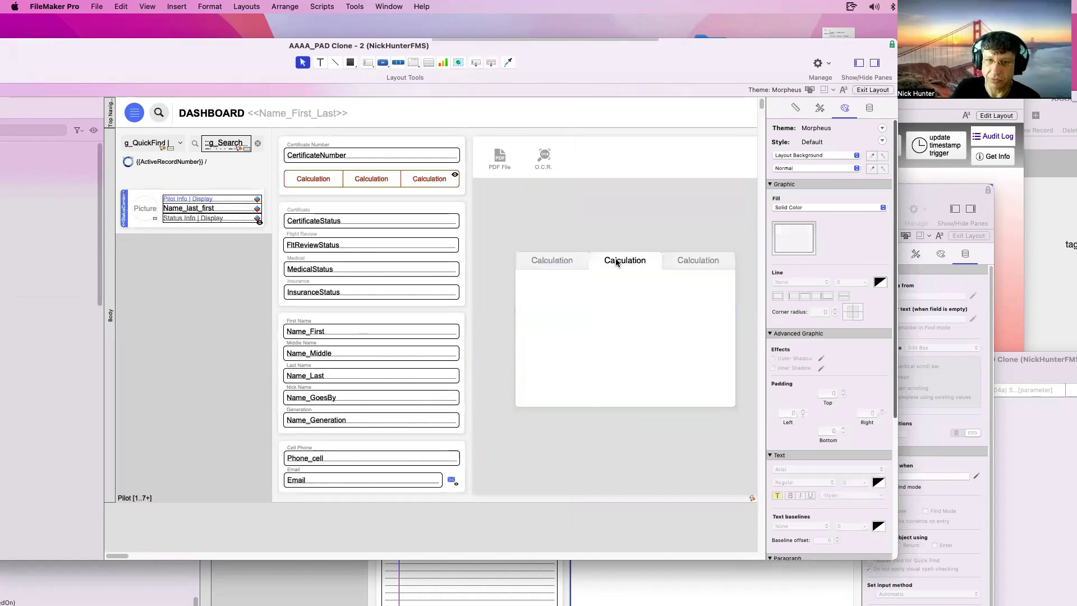
{"action": "left_click", "coordinate": [564, 261]}
{"action": "double_click", "coordinate": [564, 260]}
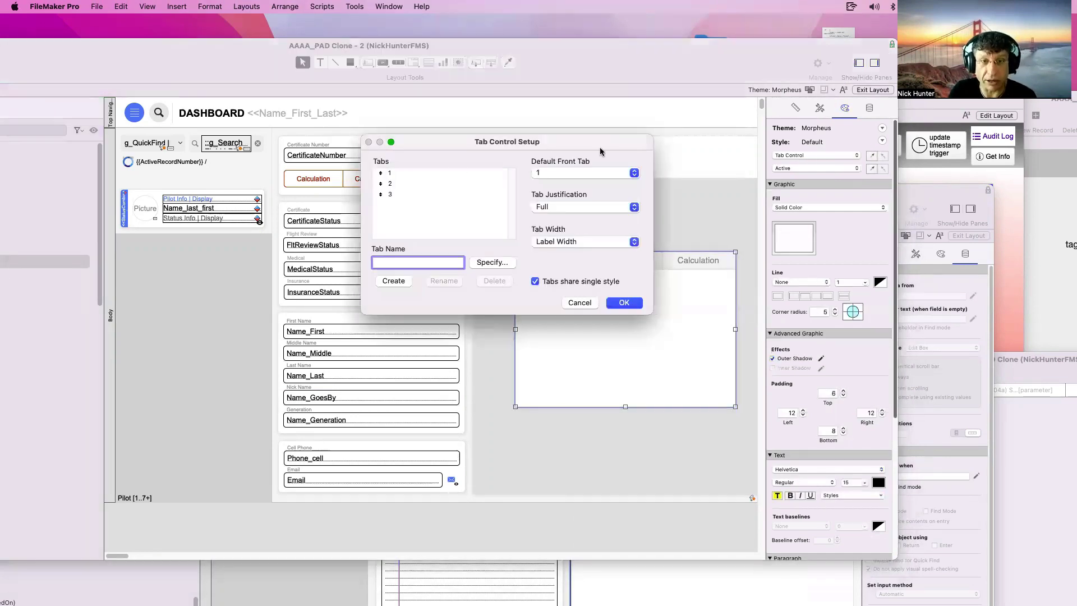
{"action": "left_click_drag", "start_coordinate": [544, 142], "coordinate": [503, 142]}
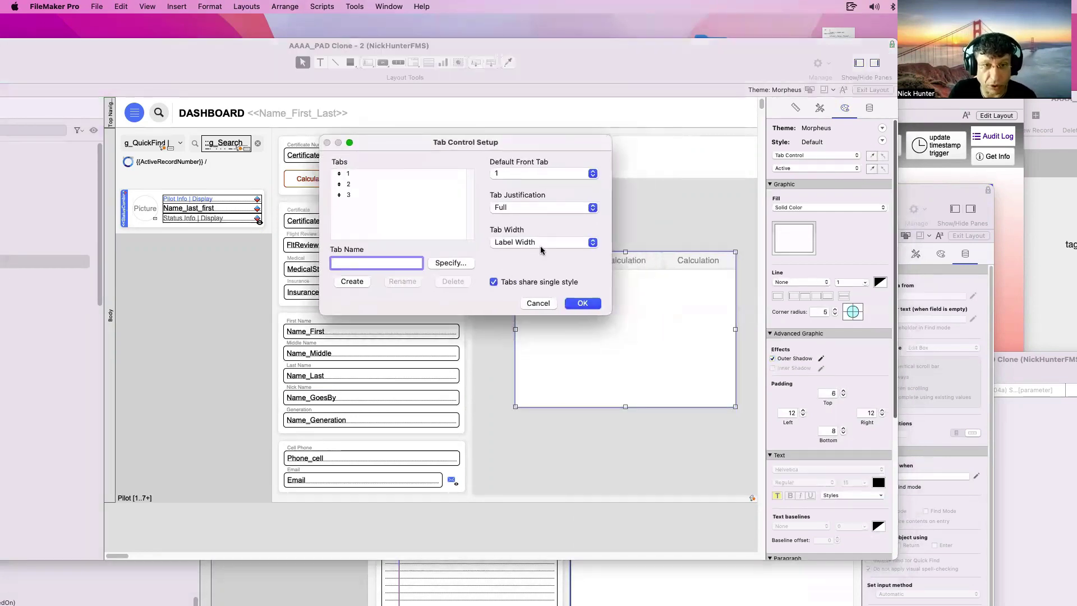
{"action": "left_click", "coordinate": [538, 303]}
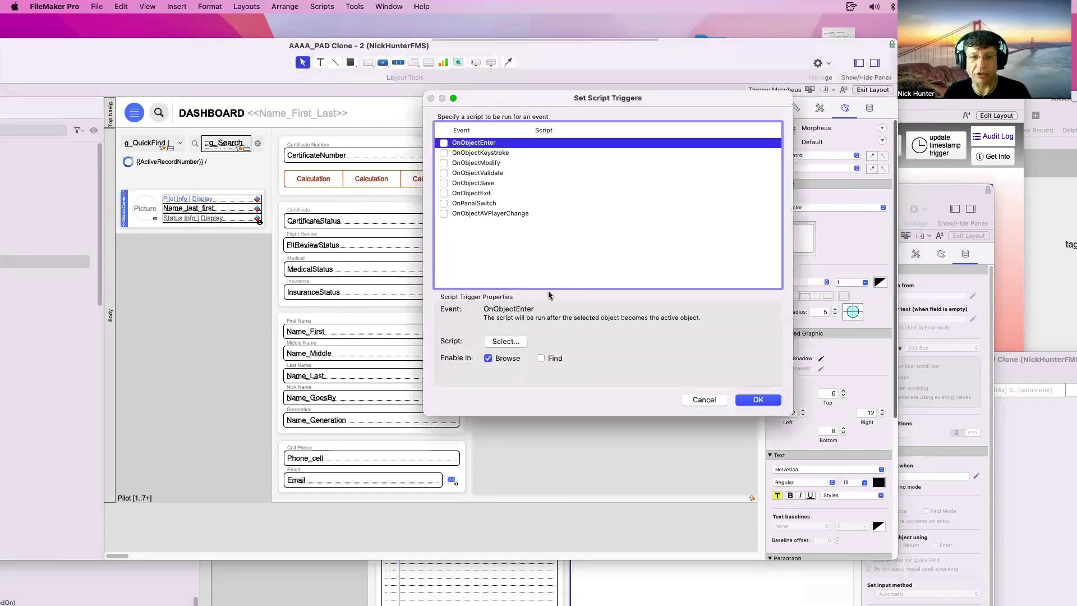
Inspect the tab control's OnPanelSwitch script trigger and the scripts available for it without assigning one.
{"action": "left_click", "coordinate": [461, 204]}
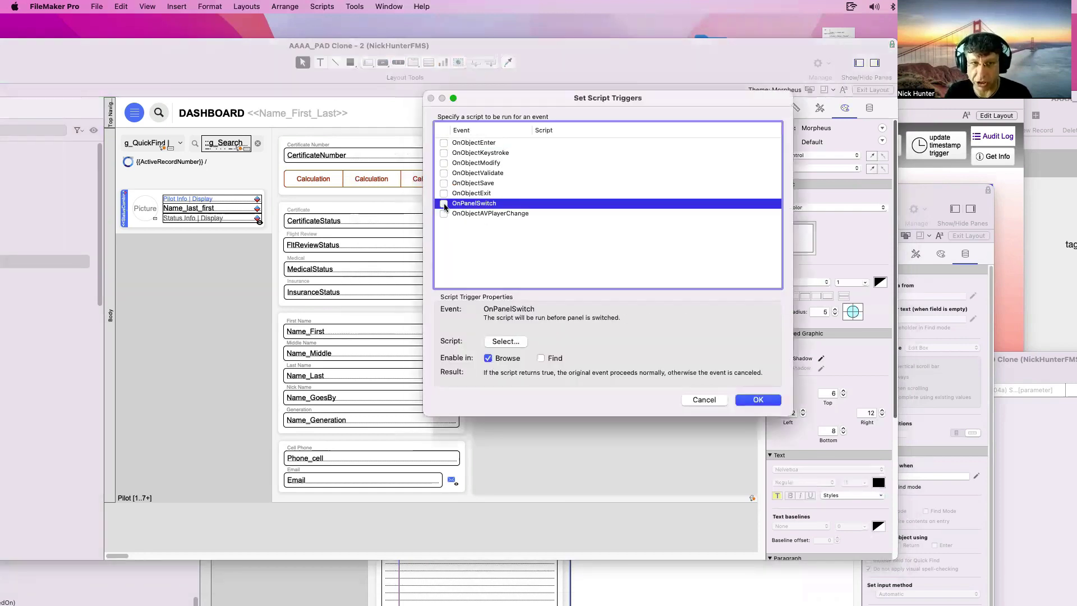
{"action": "left_click", "coordinate": [443, 203]}
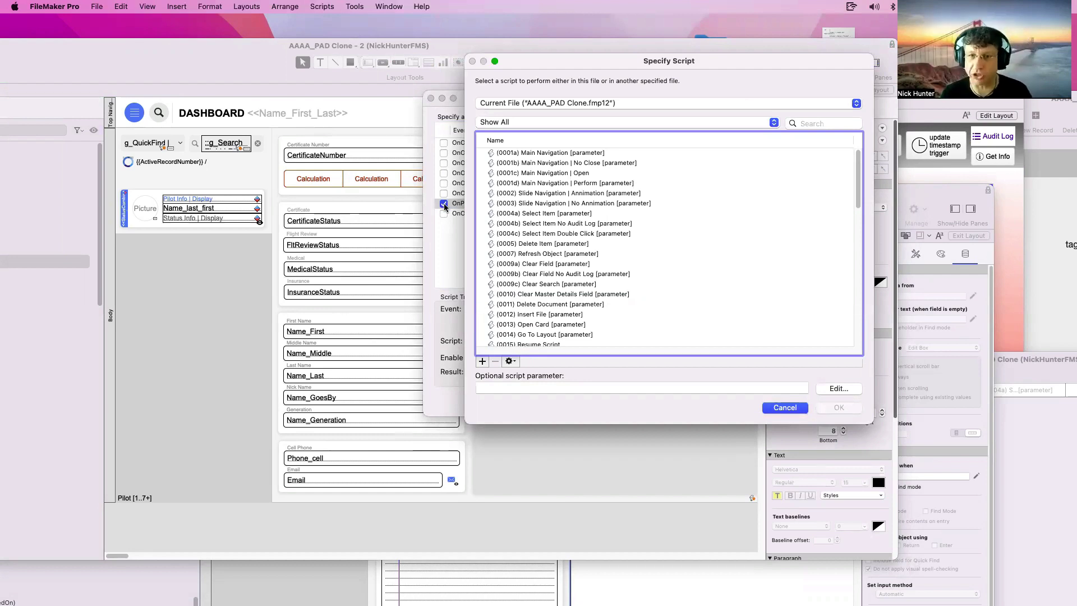
{"action": "key", "text": "Escape"}
{"action": "key", "text": "Escape"}
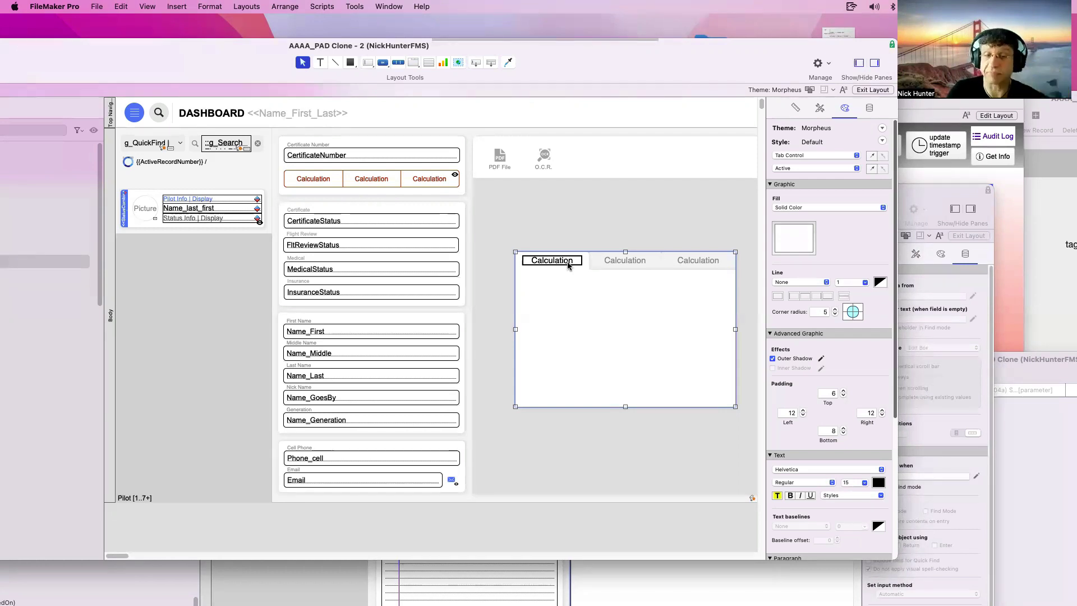
Delete the demonstration tab control and select the PDF File and O.C.R. button bar.
{"action": "key", "text": "Delete"}
{"action": "left_click", "coordinate": [507, 157]}
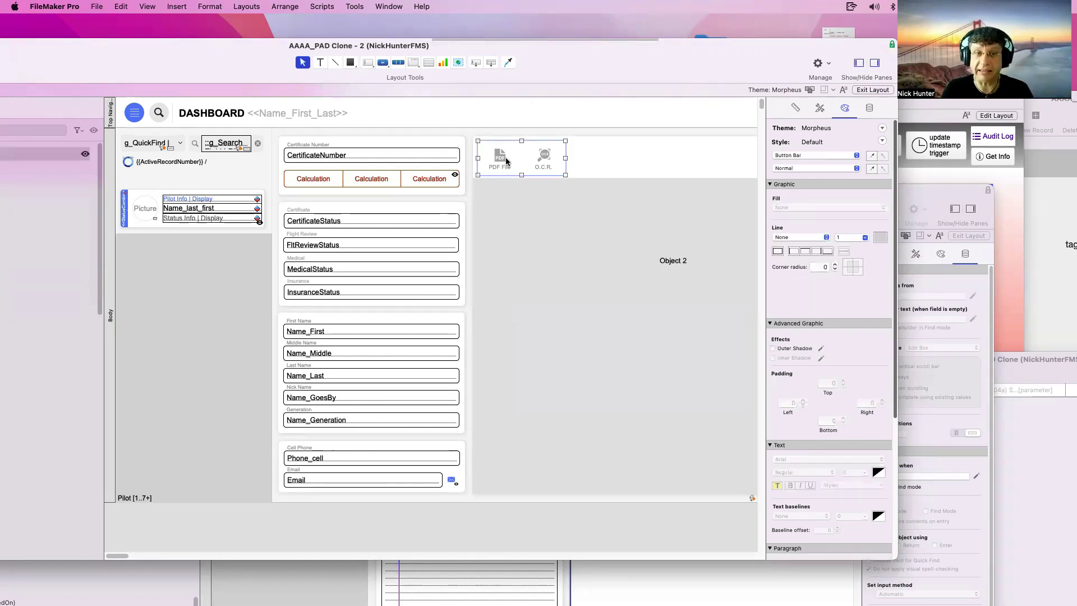
Inspect the PDF File segment's assigned action, script and parameter in the button bar setup, and select the slide control below.
{"action": "left_click", "coordinate": [506, 157]}
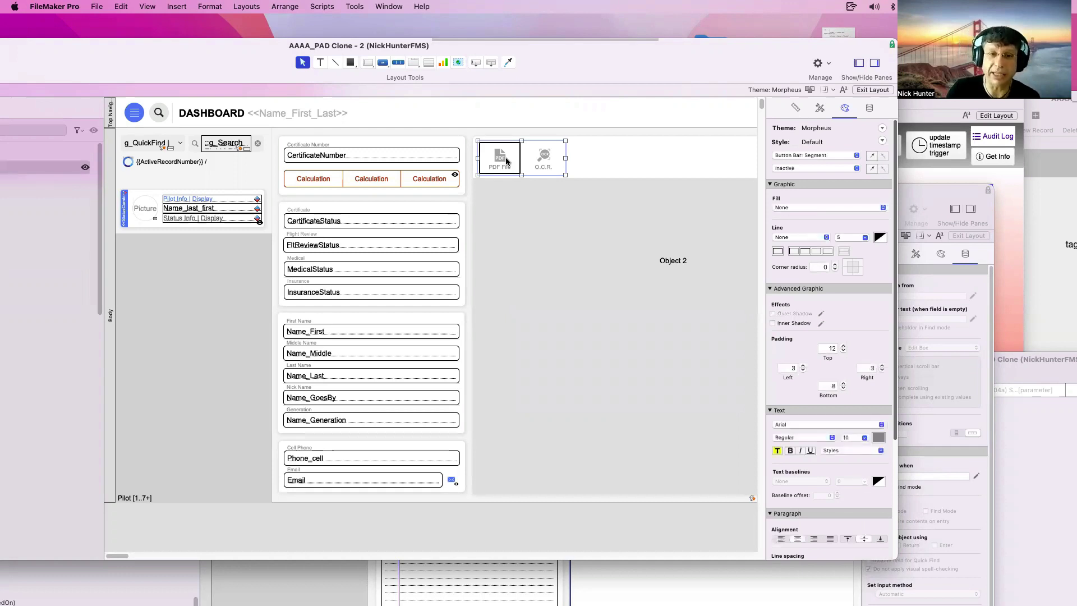
{"action": "double_click", "coordinate": [506, 161]}
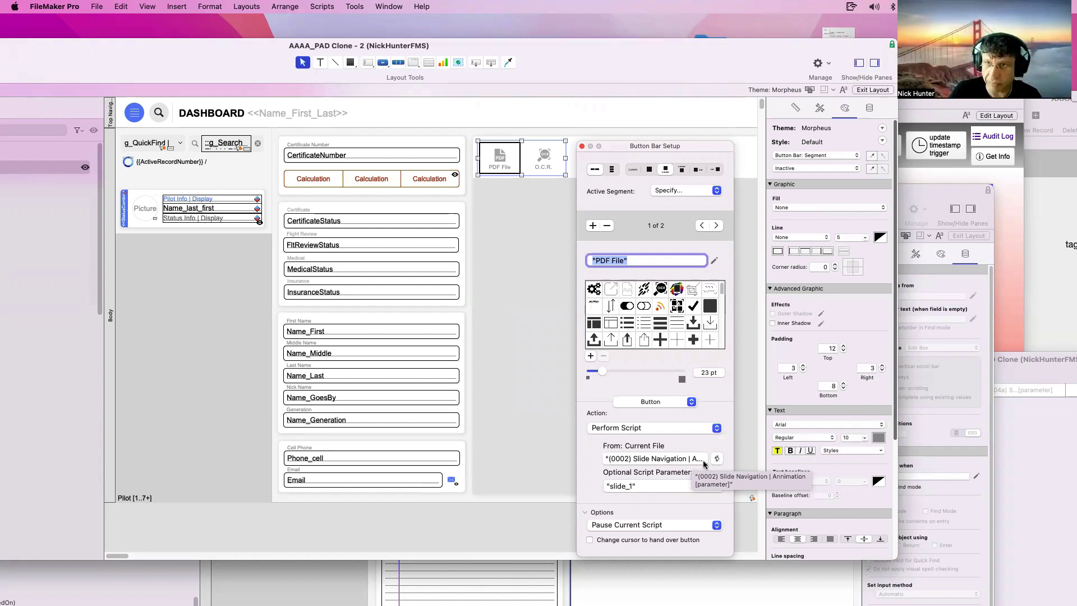
{"action": "left_click", "coordinate": [581, 146]}
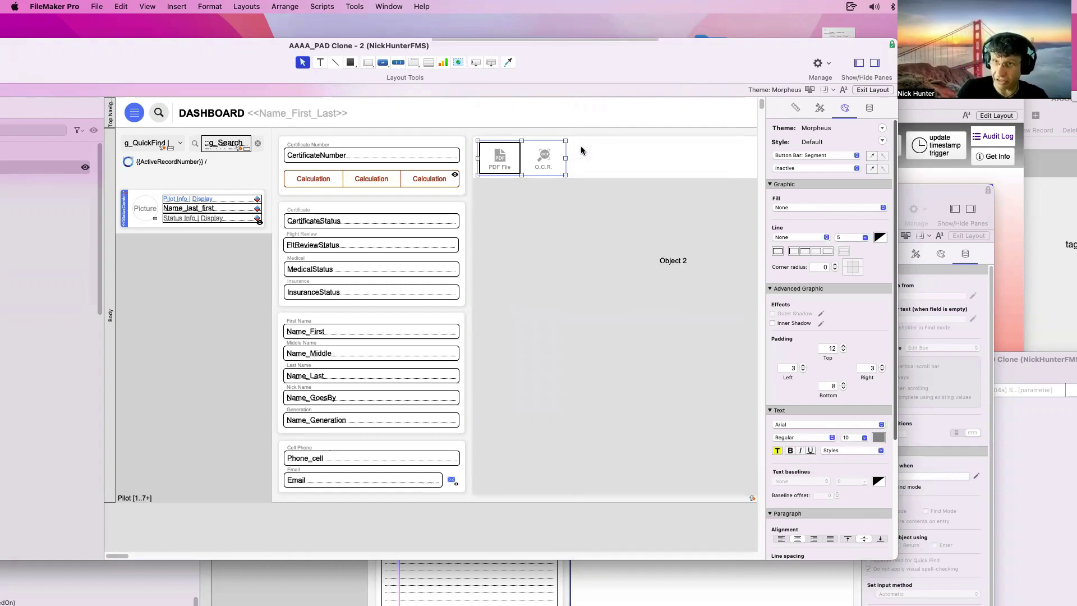
{"action": "left_click", "coordinate": [595, 229]}
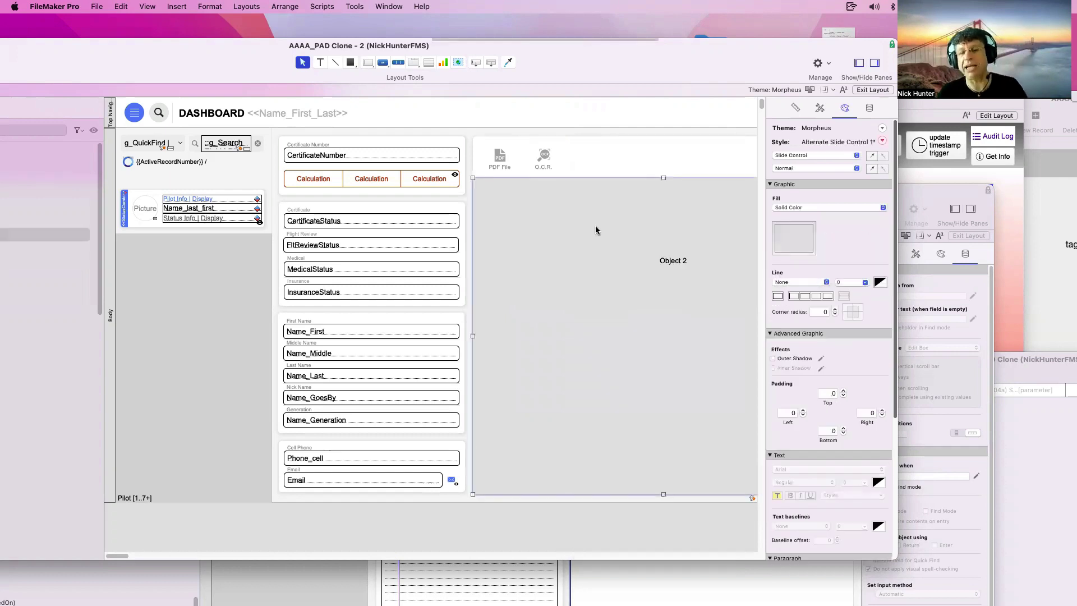
Reopen the PDF File segment's setup and review the Go to Object line in its Slide Navigation script without editing it.
{"action": "left_click", "coordinate": [500, 157]}
{"action": "left_click", "coordinate": [509, 163]}
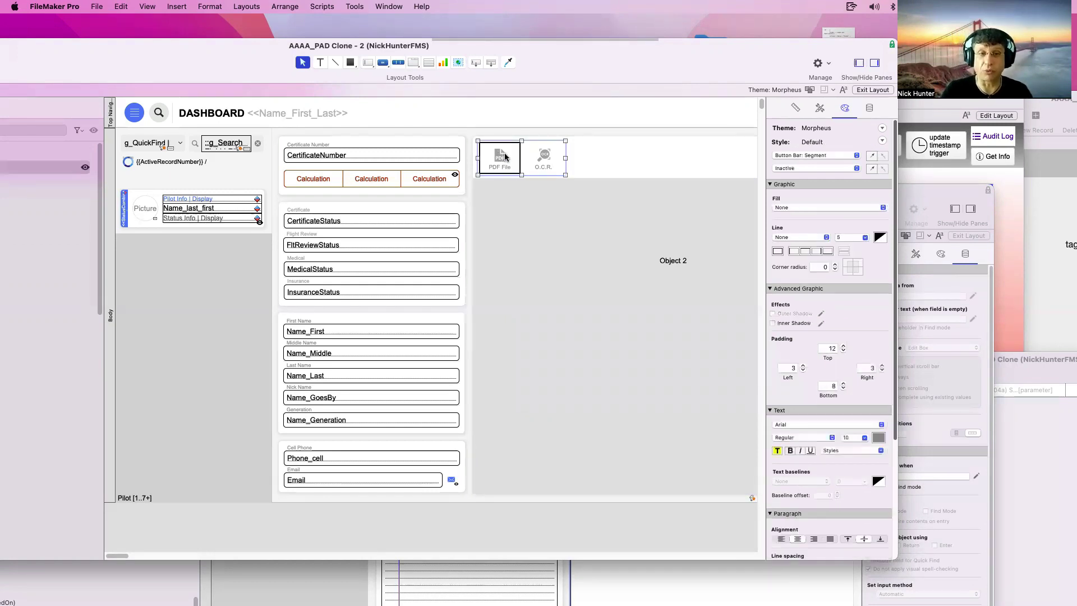
{"action": "double_click", "coordinate": [511, 158]}
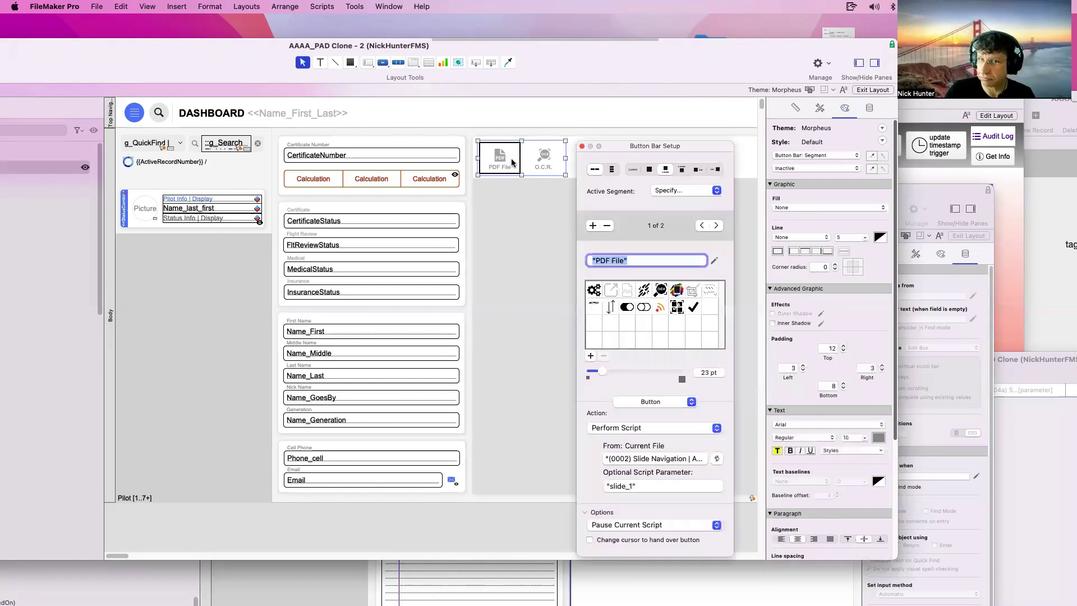
{"action": "left_click", "coordinate": [635, 459]}
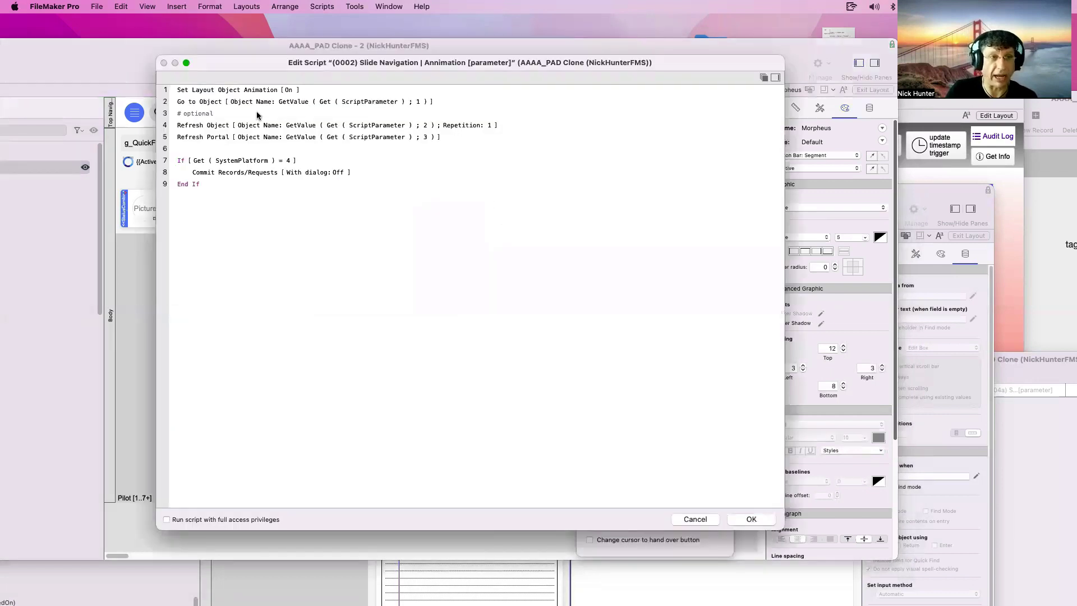
{"action": "left_click", "coordinate": [221, 107]}
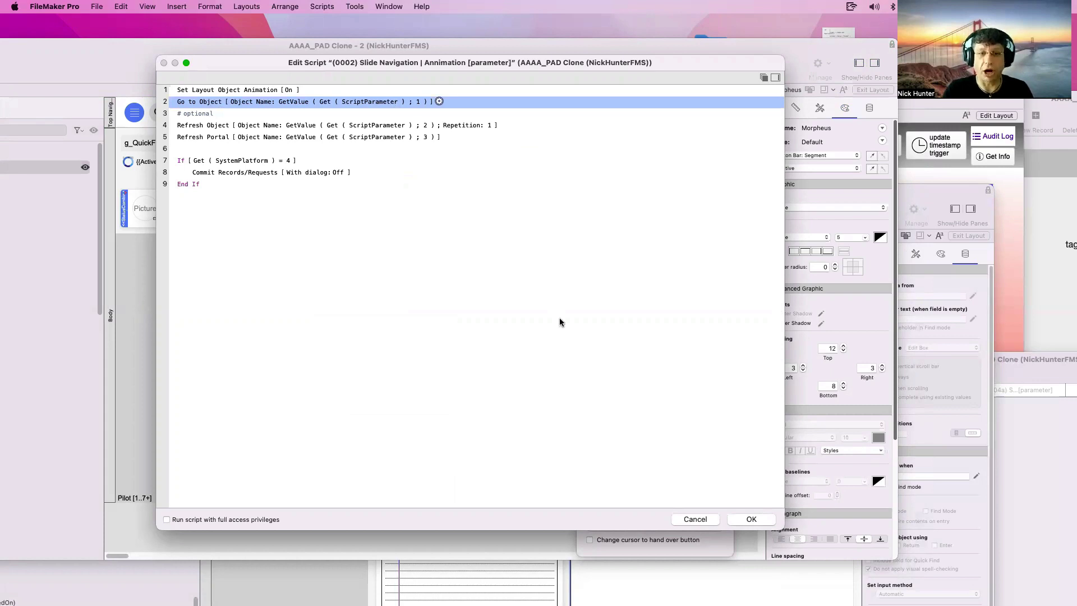
{"action": "key", "text": "Escape"}
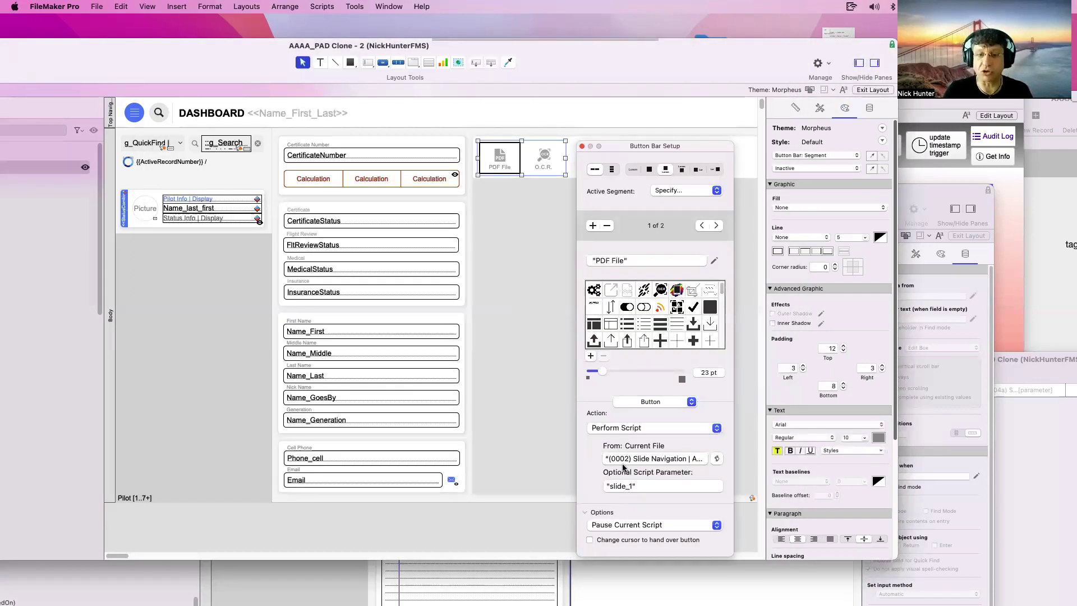
Check the O.C.R. segment's script and parameter in the button bar setup, and reselect the large slide control.
{"action": "left_click", "coordinate": [546, 166]}
{"action": "left_click", "coordinate": [546, 166]}
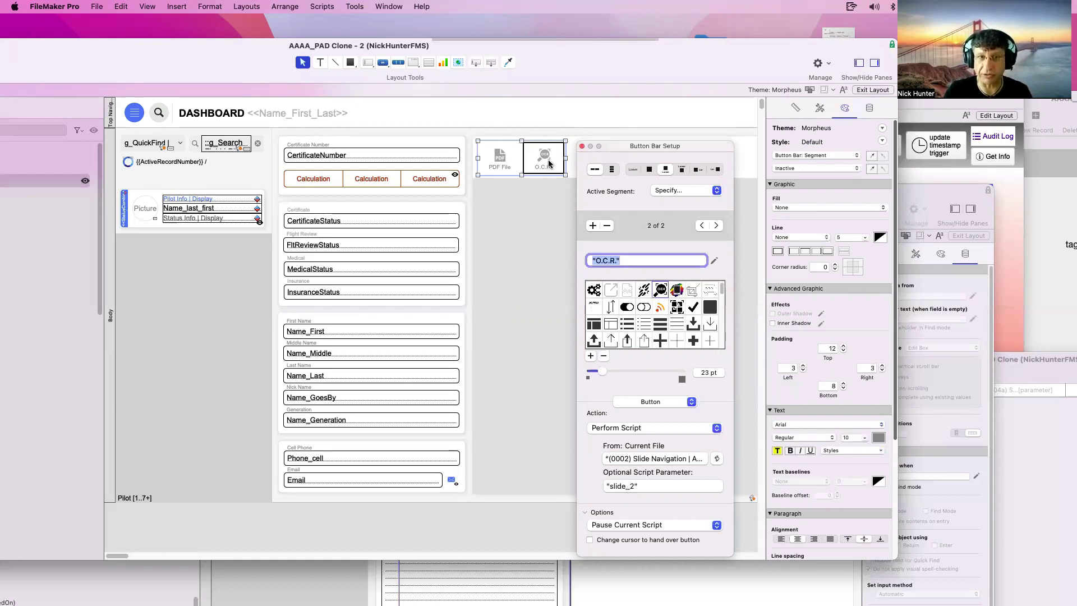
{"action": "left_click", "coordinate": [636, 490]}
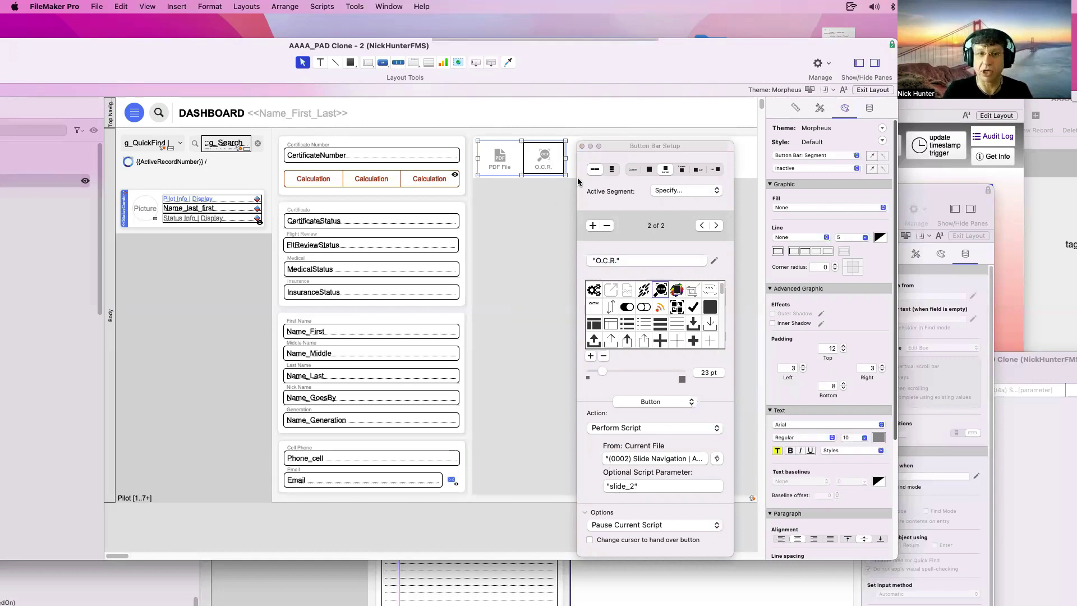
{"action": "left_click", "coordinate": [581, 146]}
{"action": "left_click", "coordinate": [570, 204]}
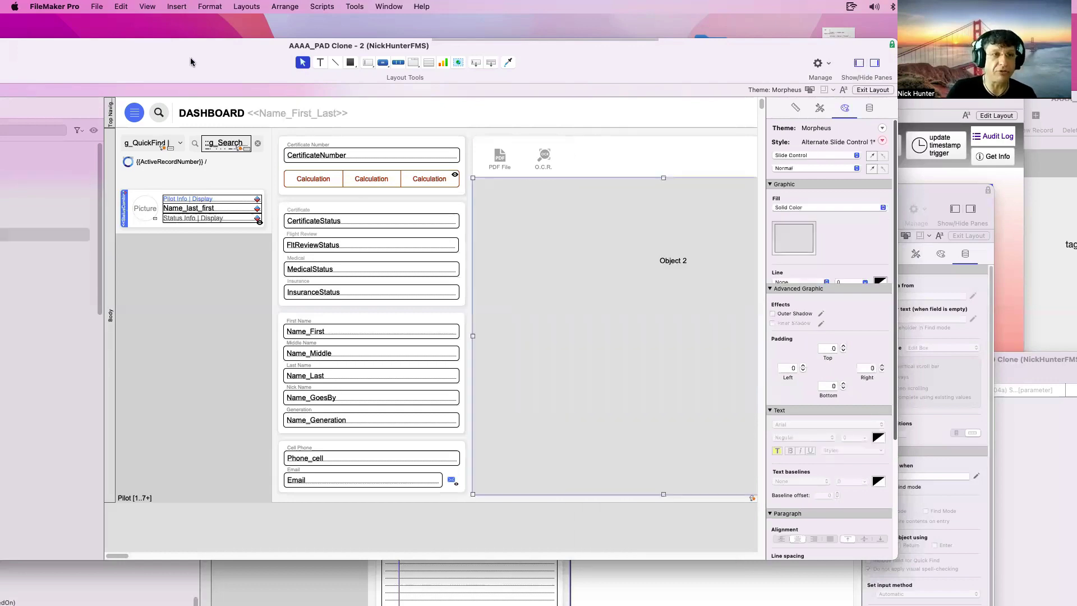
Bring the layout's object list into view and inspect the slide_1 and slide_2 panels and their object names.
{"action": "left_click_drag", "start_coordinate": [190, 59], "coordinate": [466, 63]}
{"action": "left_click", "coordinate": [167, 214]}
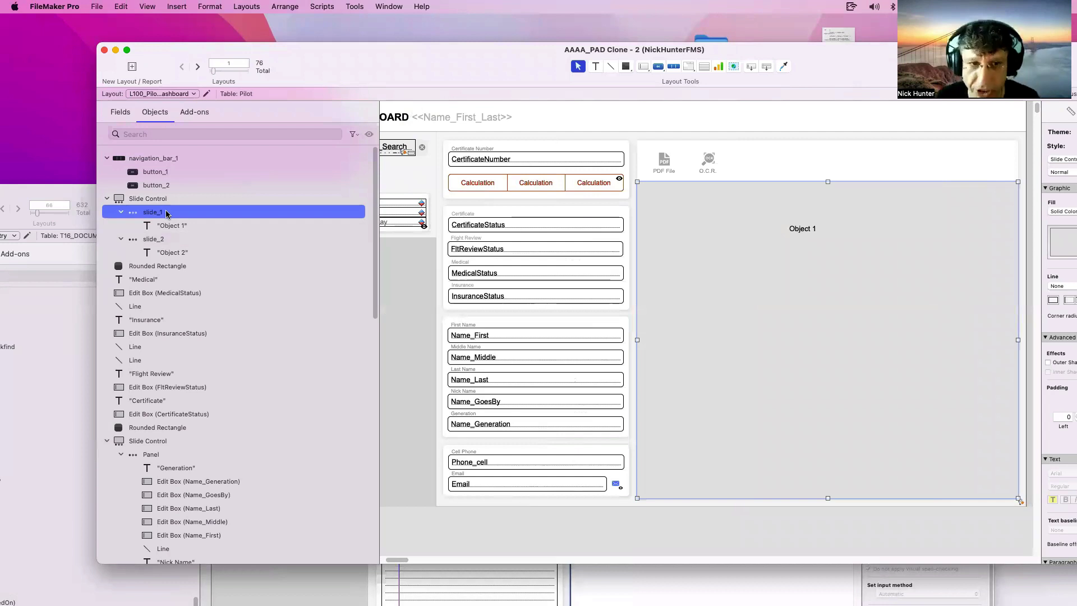
{"action": "left_click", "coordinate": [169, 253]}
{"action": "left_click", "coordinate": [162, 240]}
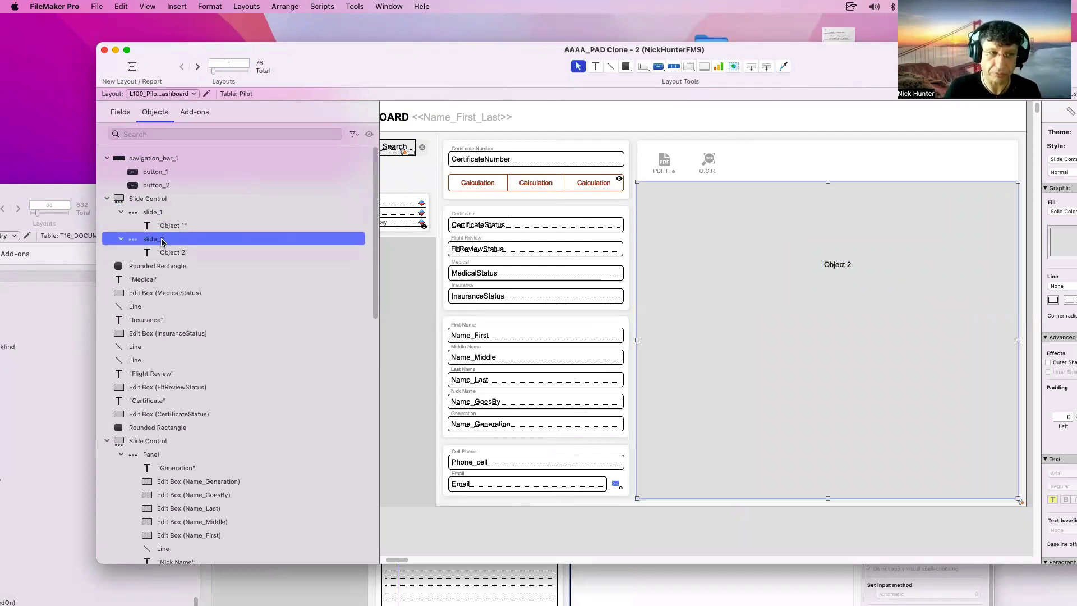
{"action": "double_click", "coordinate": [162, 240]}
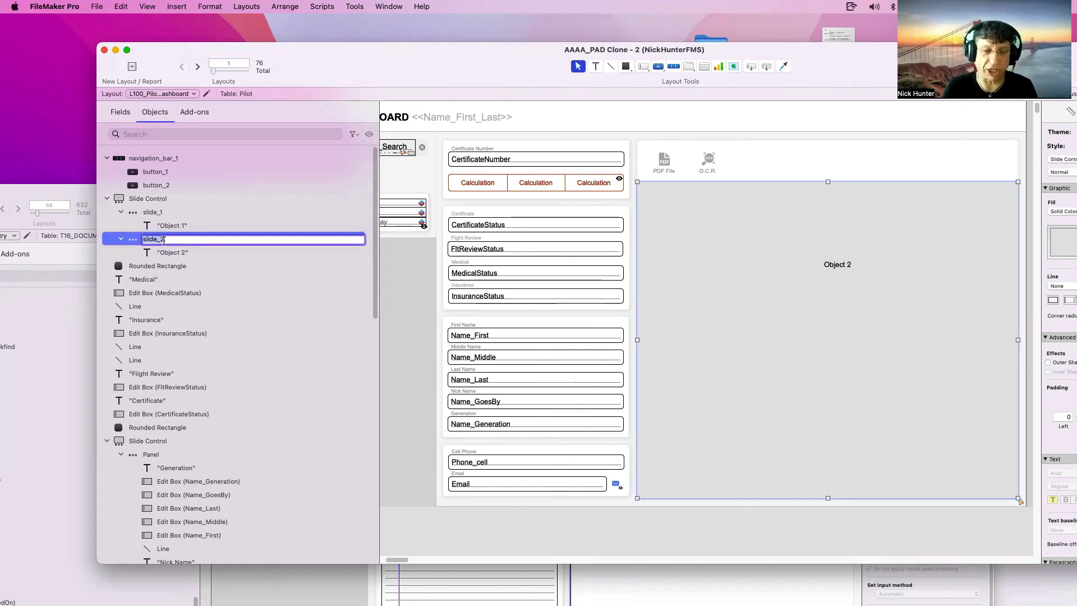
{"action": "left_click", "coordinate": [162, 214]}
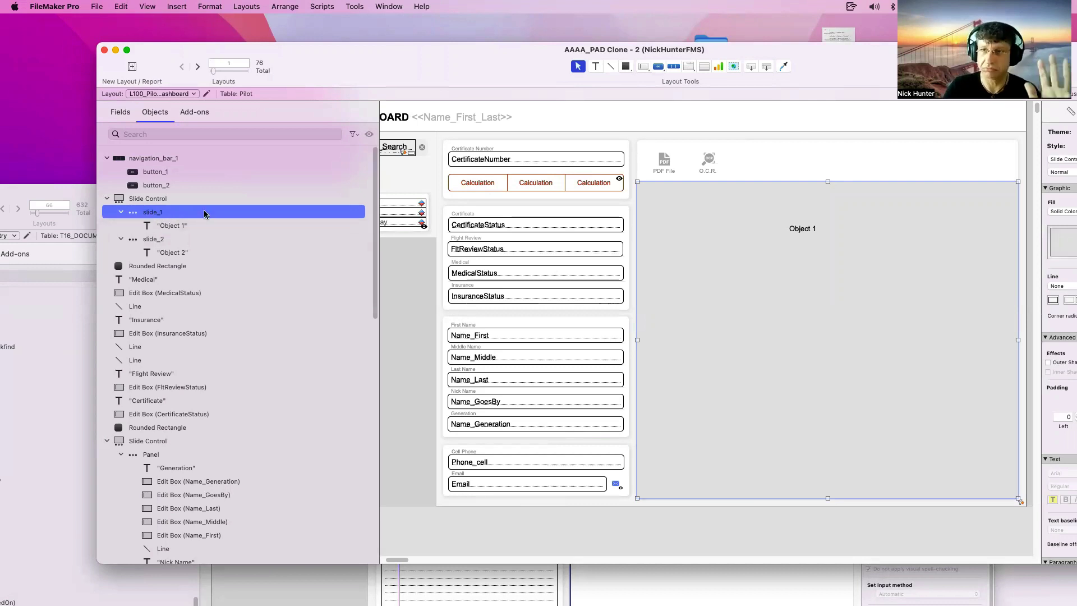
Arrange the RCDB and AAAA_PAD Clone - 2 windows for comparison and select the PDF File segment on the dashboard.
{"action": "left_click_drag", "start_coordinate": [375, 64], "coordinate": [507, 399]}
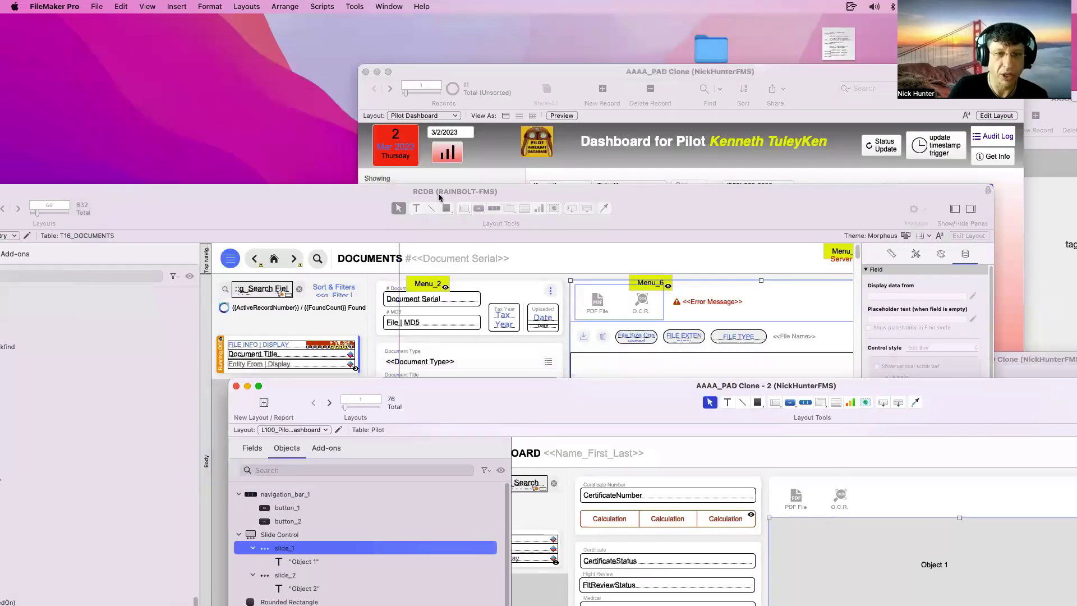
{"action": "left_click_drag", "start_coordinate": [439, 197], "coordinate": [301, 43]}
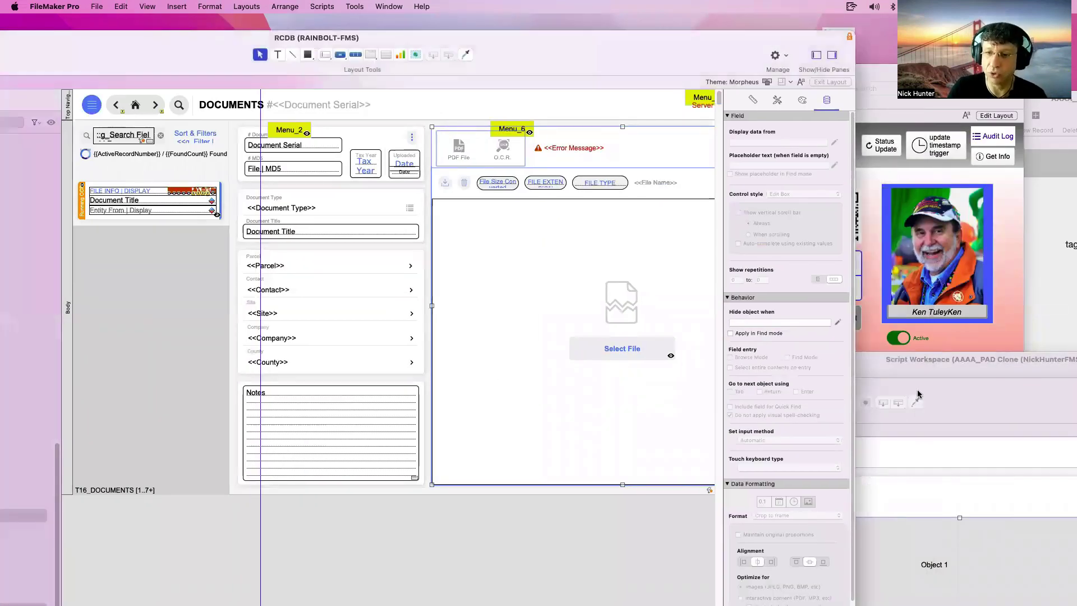
{"action": "mouse_move", "coordinate": [919, 394]}
{"action": "left_mouse_down"}
{"action": "mouse_move", "coordinate": [706, 388]}
{"action": "mouse_move", "coordinate": [706, 297]}
{"action": "mouse_move", "coordinate": [653, 177]}
{"action": "left_mouse_up"}
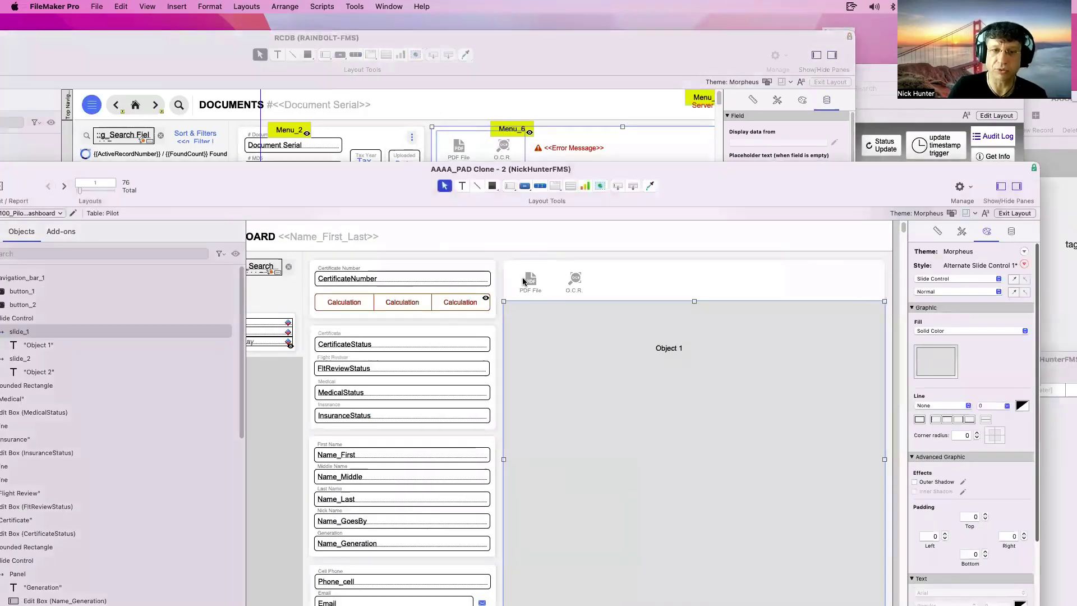
{"action": "left_click", "coordinate": [523, 281]}
{"action": "left_click", "coordinate": [524, 282]}
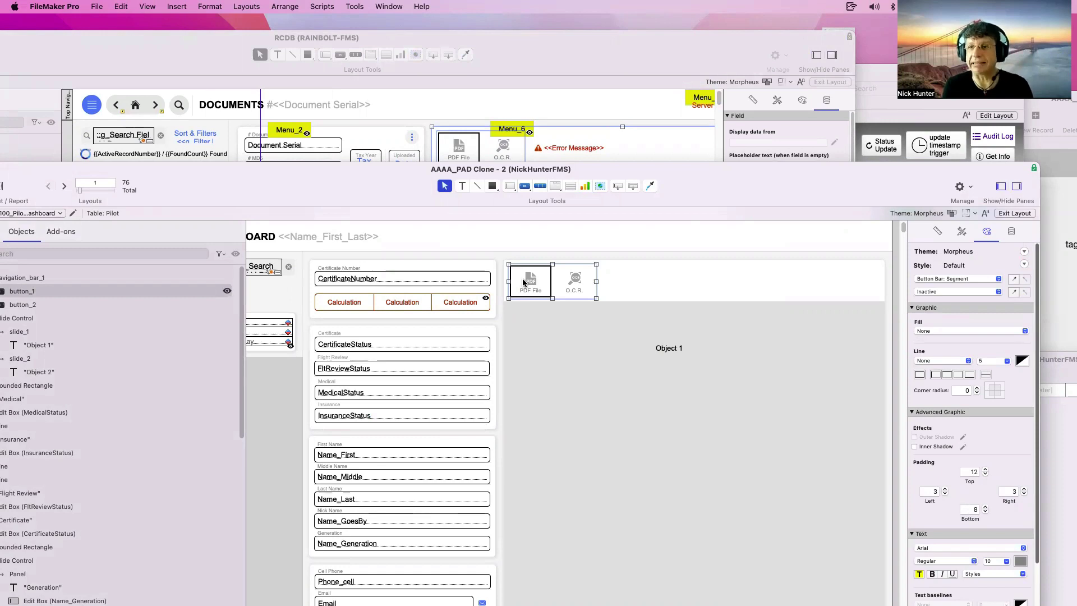
Try to rename the slide_1 panel as Ballon in the object list, and undo the change.
{"action": "left_click", "coordinate": [527, 306]}
{"action": "left_click_drag", "start_coordinate": [299, 188], "coordinate": [500, 168]}
{"action": "left_click", "coordinate": [251, 311]}
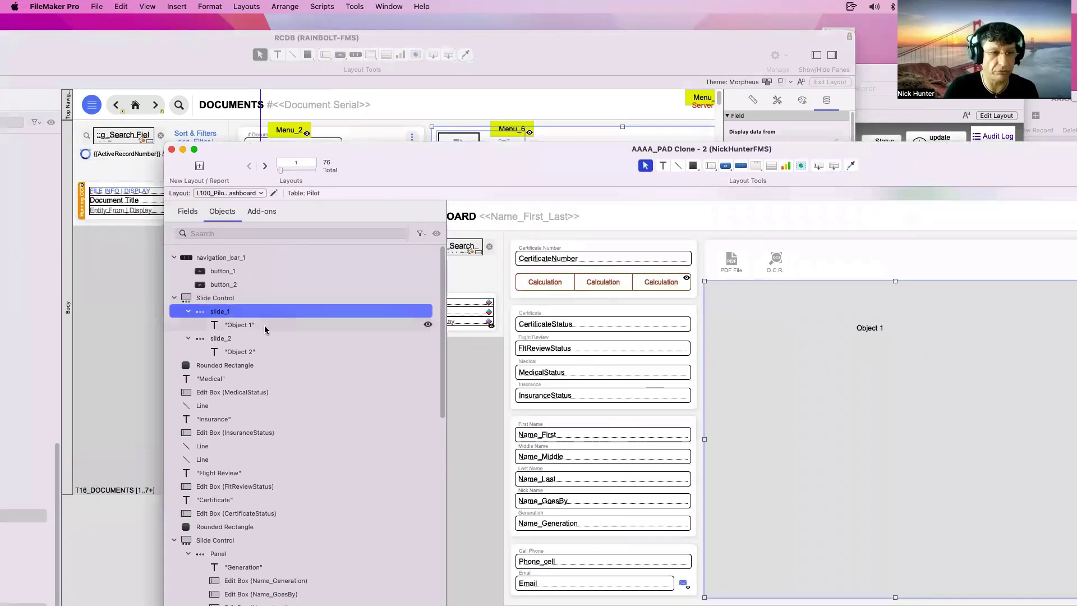
{"action": "type", "text": "Ballon"}
{"action": "key", "text": "Return"}
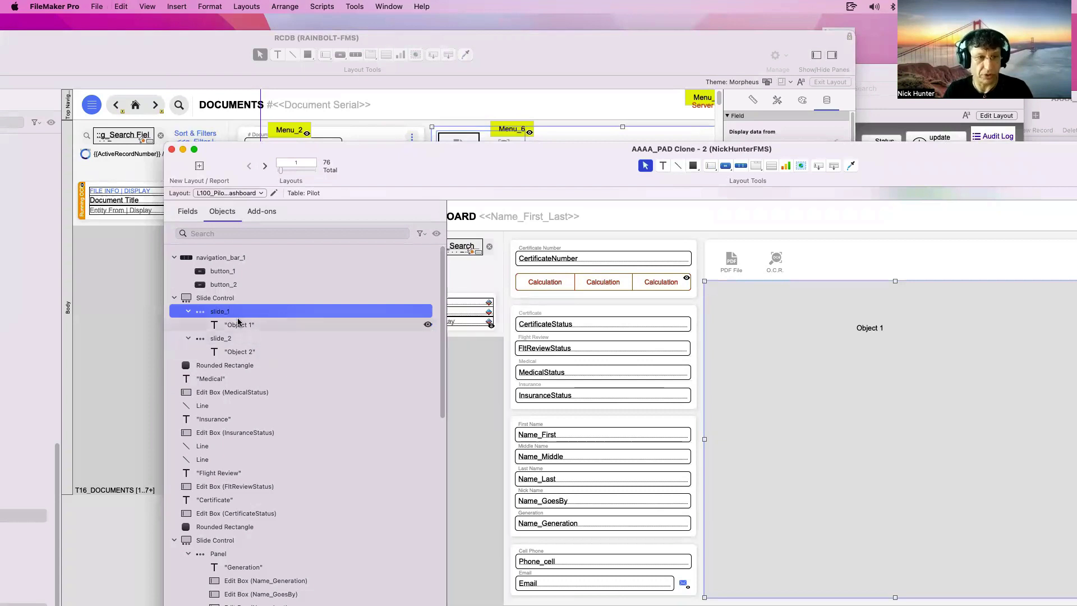
{"action": "key", "text": "super+z"}
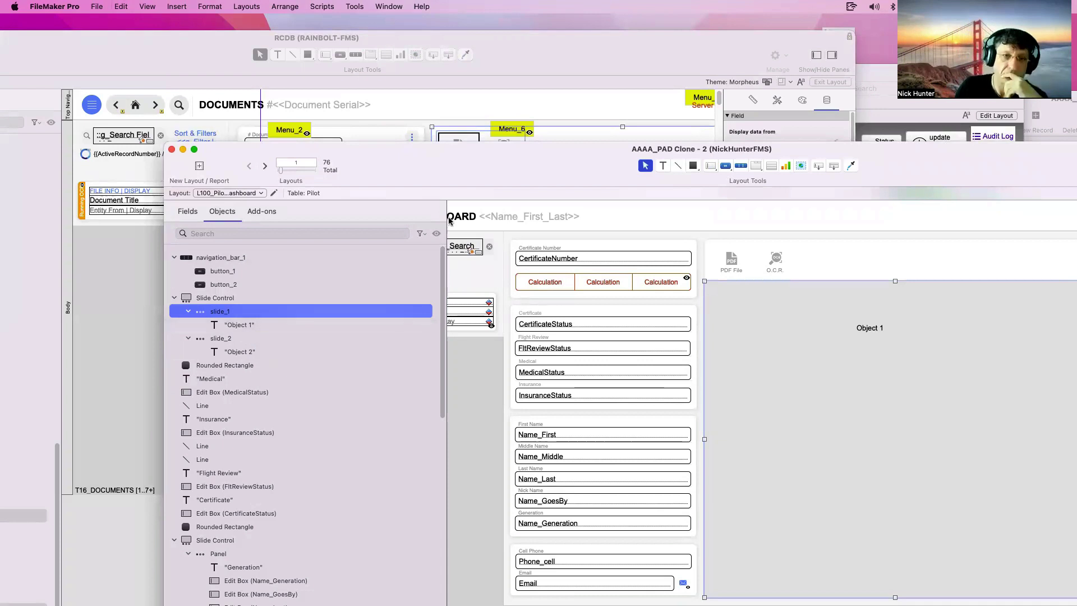
Move the Object 1 text further left and slightly down on the slide_1 panel.
{"action": "left_click_drag", "start_coordinate": [463, 176], "coordinate": [295, 113]}
{"action": "left_click", "coordinate": [696, 266]}
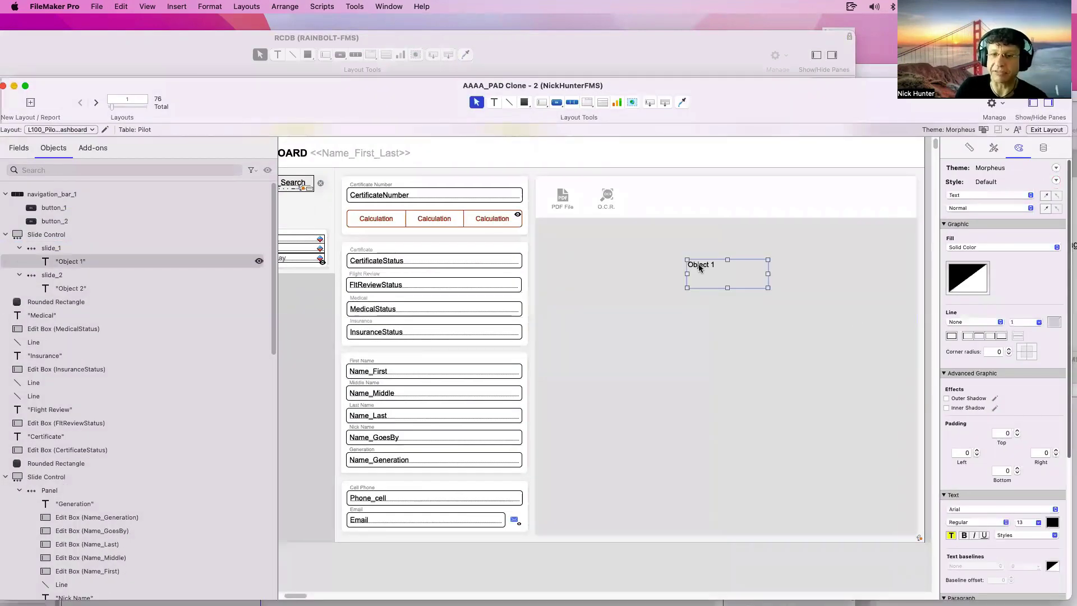
{"action": "left_click_drag", "start_coordinate": [696, 267], "coordinate": [617, 279]}
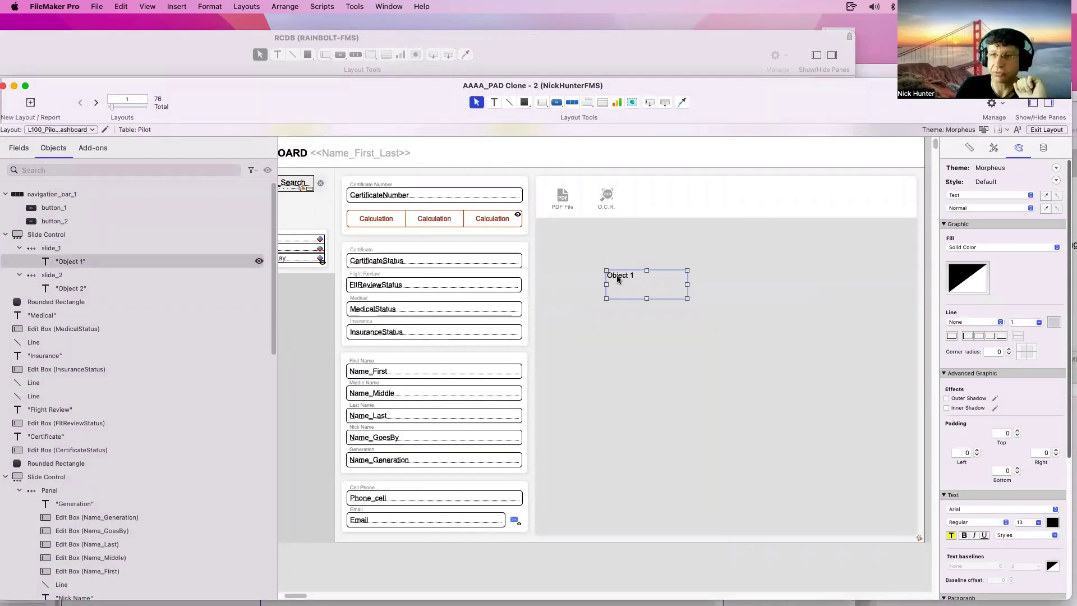
Bring the RCDB Documents layout window to the front and widen it to show more of the document area.
{"action": "mouse_move", "coordinate": [805, 105]}
{"action": "left_mouse_down"}
{"action": "mouse_move", "coordinate": [797, 493]}
{"action": "mouse_move", "coordinate": [810, 494]}
{"action": "left_mouse_up"}
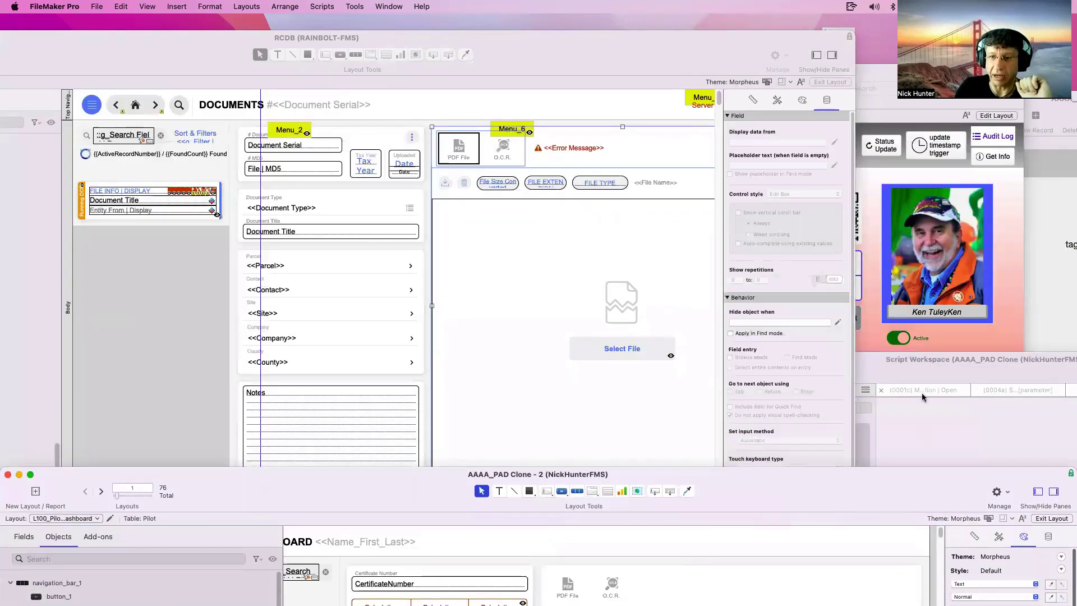
{"action": "left_click", "coordinate": [923, 393]}
{"action": "left_click_drag", "start_coordinate": [777, 367], "coordinate": [801, 396]}
{"action": "left_click", "coordinate": [586, 249]}
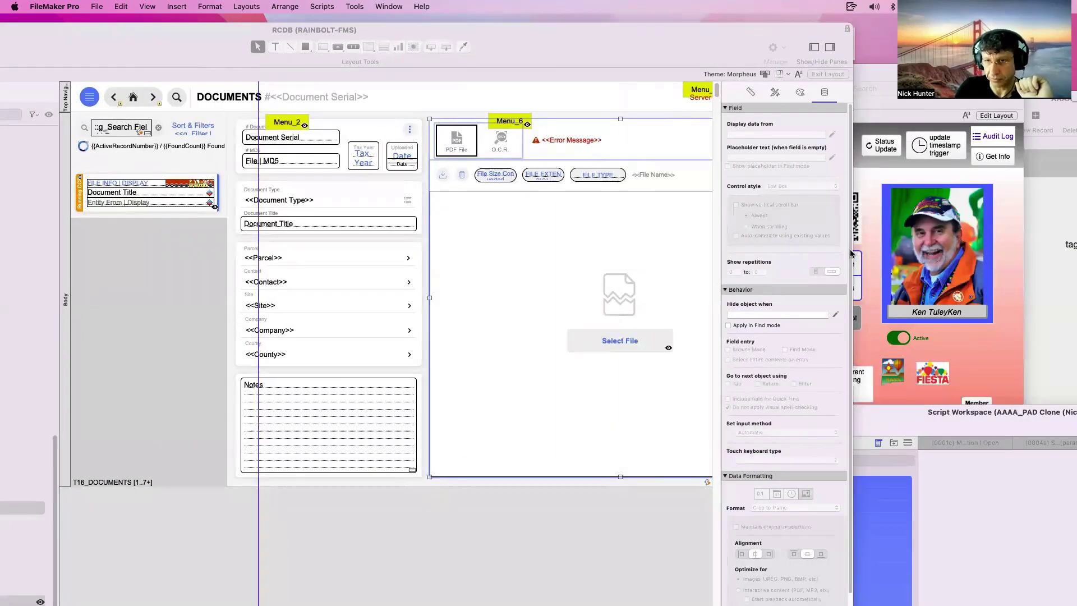
{"action": "left_click_drag", "start_coordinate": [854, 254], "coordinate": [943, 250]}
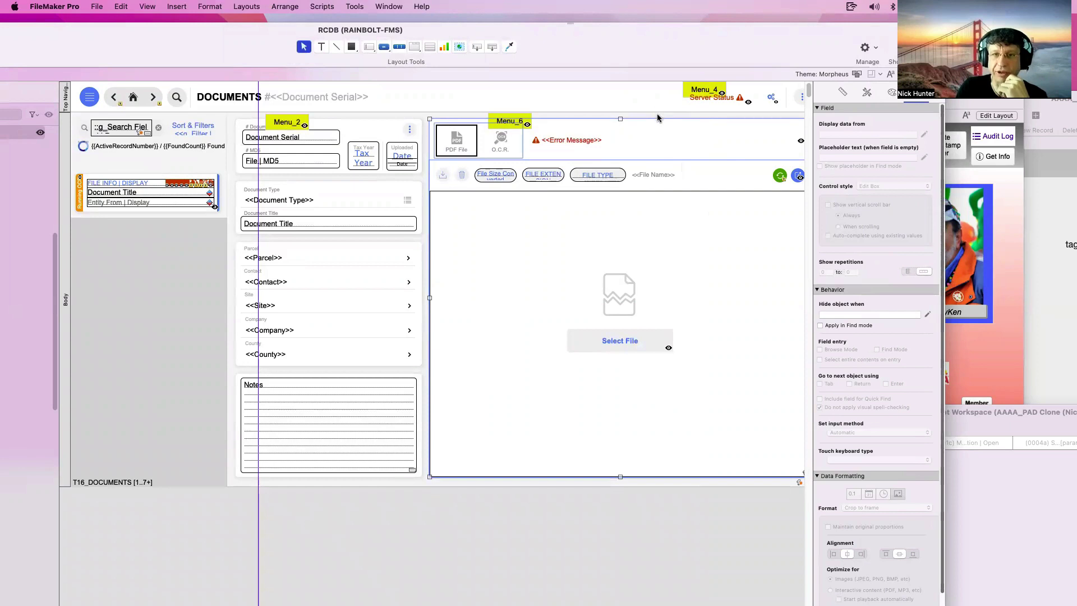
Open the setup of the slide control below the Documents layout's button bar and switch to its second panel.
{"action": "left_click", "coordinate": [687, 170]}
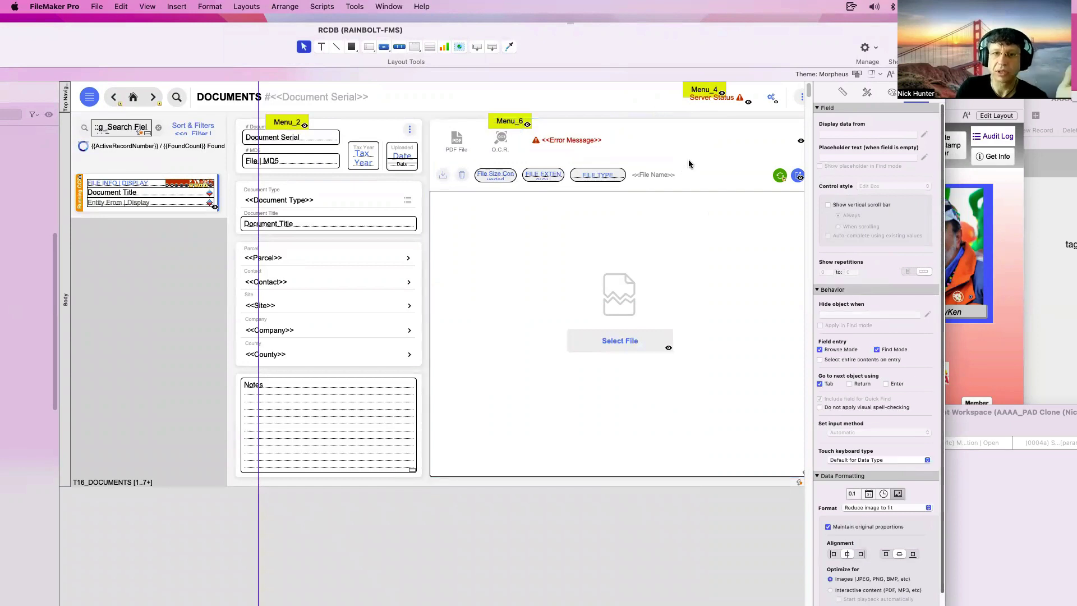
{"action": "left_click", "coordinate": [689, 161]}
{"action": "double_click", "coordinate": [689, 159]}
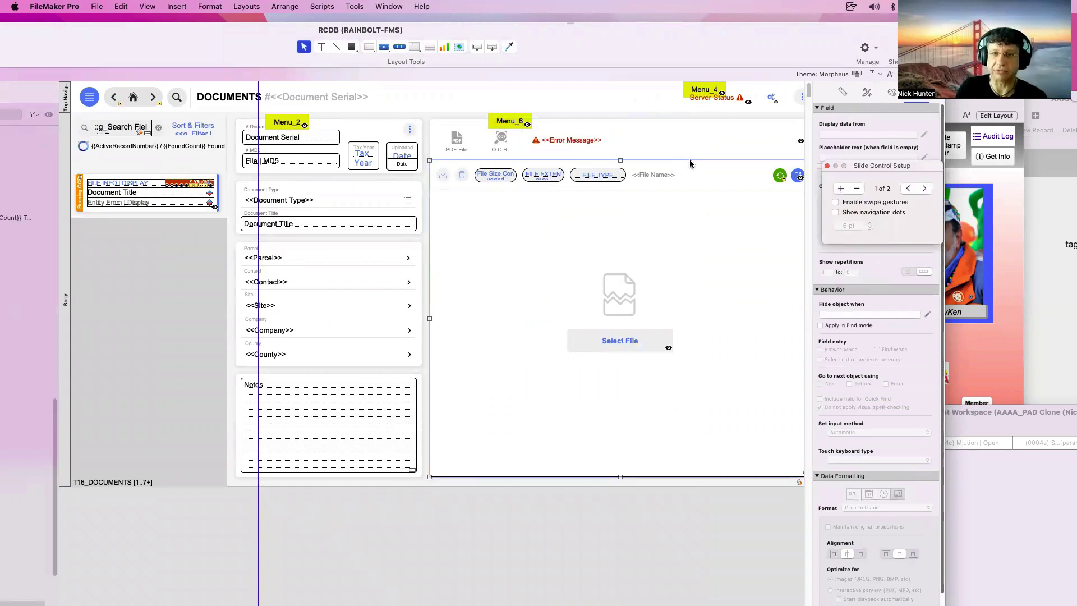
{"action": "left_click", "coordinate": [910, 191]}
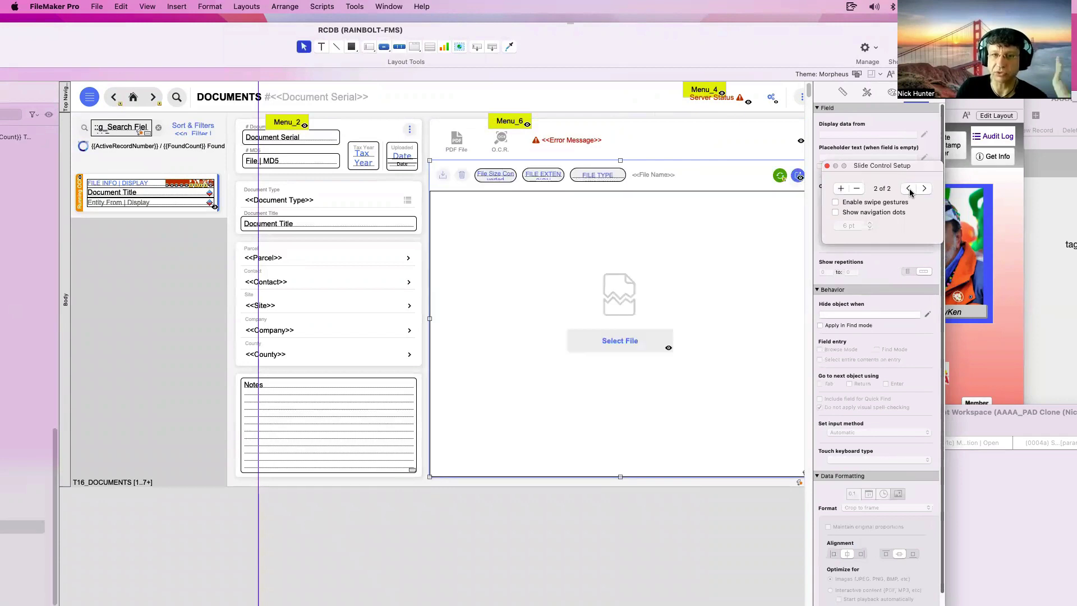
{"action": "left_click", "coordinate": [911, 192]}
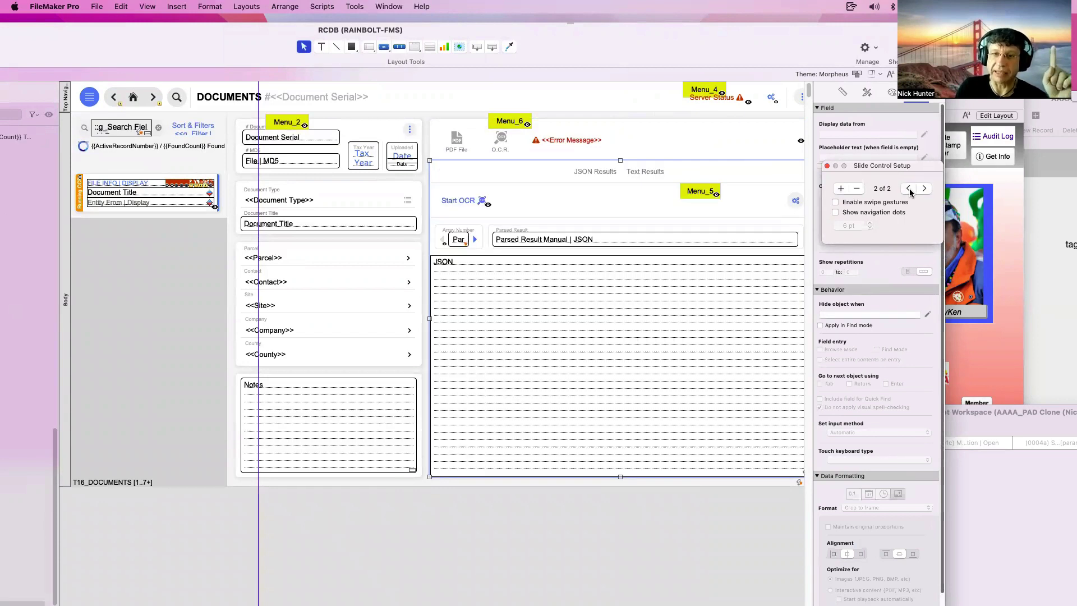
Select the nested slide control under JSON Results and Text Results, and reopen the outer slide control's setup.
{"action": "left_click", "coordinate": [568, 218]}
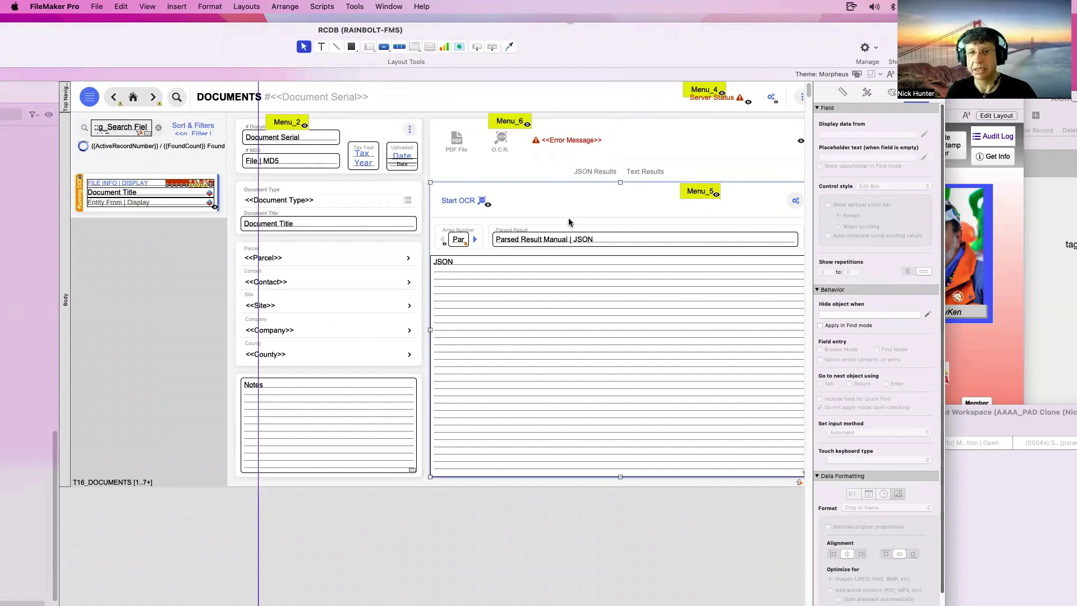
{"action": "left_click", "coordinate": [527, 180]}
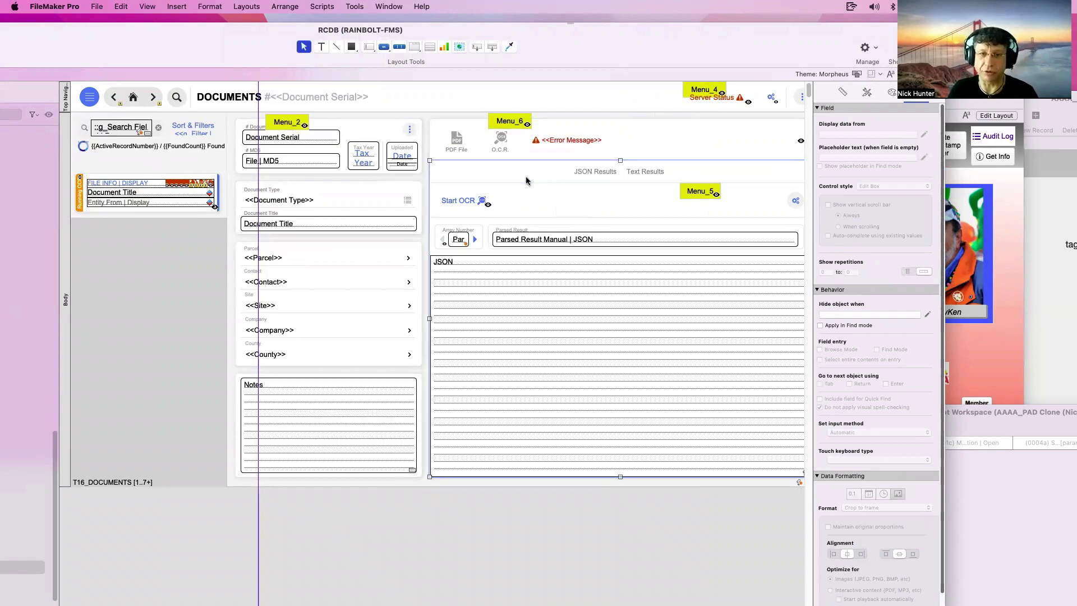
{"action": "double_click", "coordinate": [526, 180]}
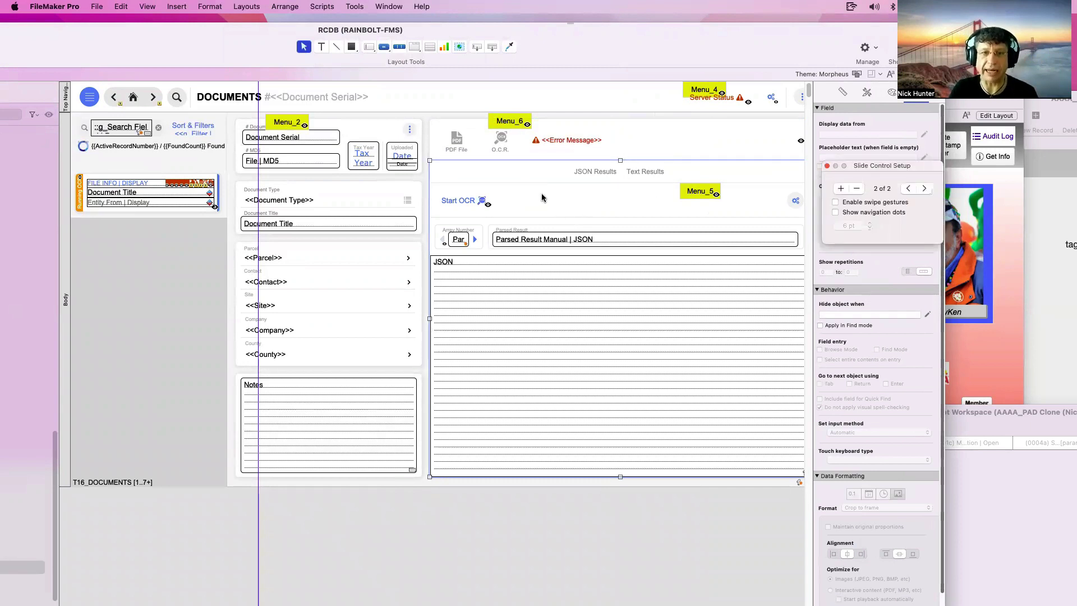
Open the setup of the nested slide control under JSON Results and Text Results, and switch back and forth between its two panels.
{"action": "left_click", "coordinate": [545, 196]}
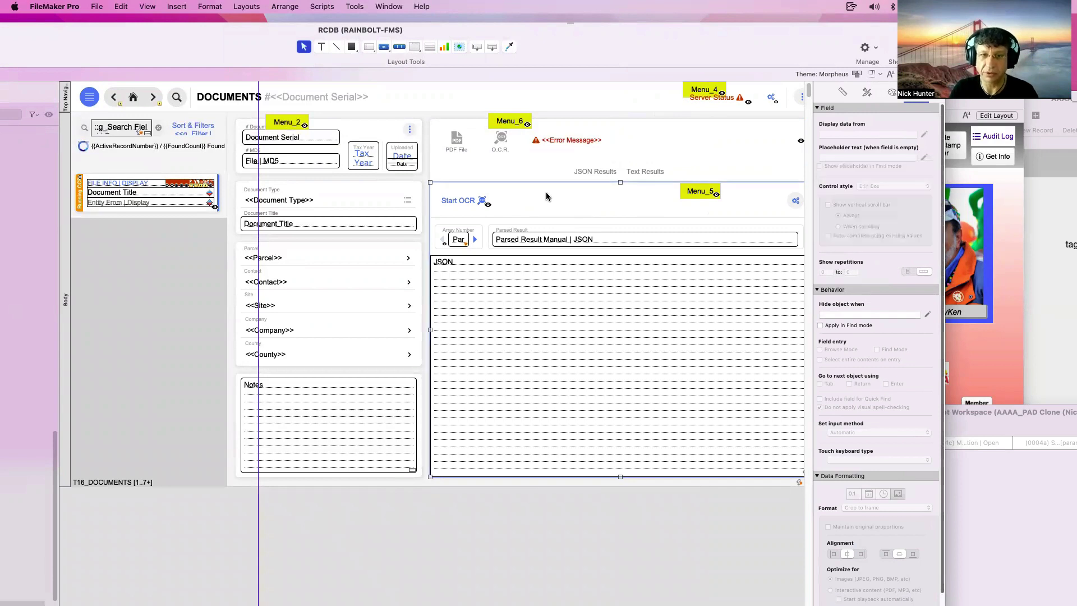
{"action": "double_click", "coordinate": [546, 196]}
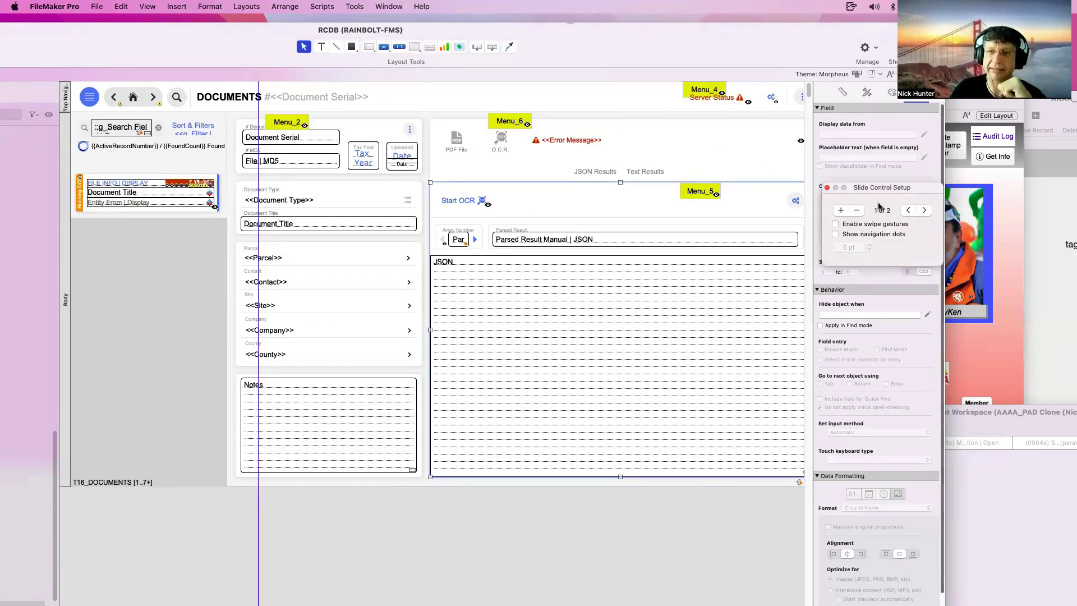
{"action": "left_click_drag", "start_coordinate": [877, 196], "coordinate": [808, 215]}
{"action": "left_click", "coordinate": [856, 230]}
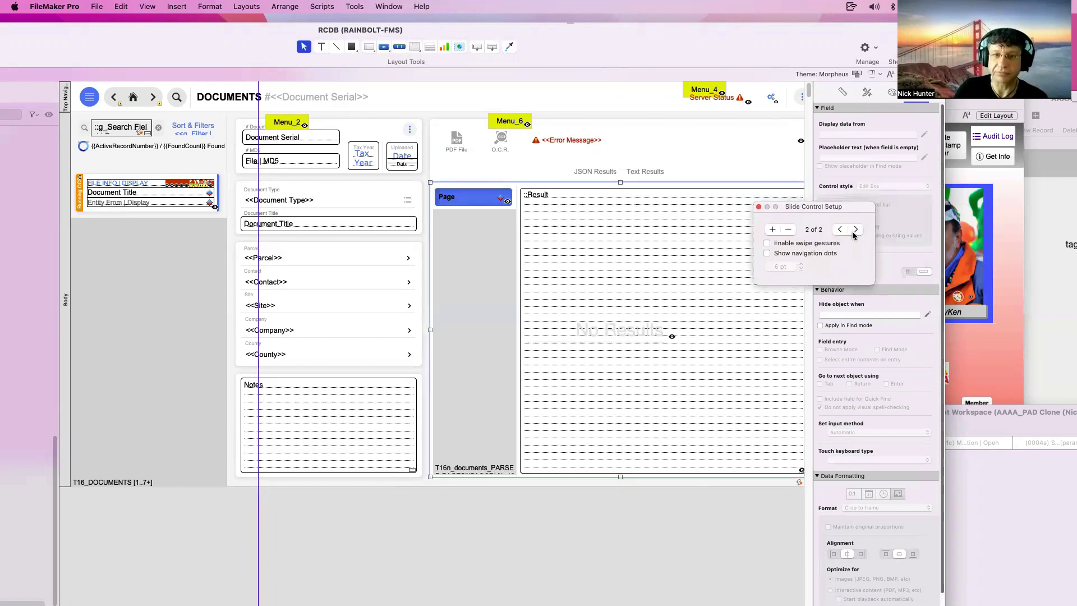
{"action": "left_click", "coordinate": [840, 229]}
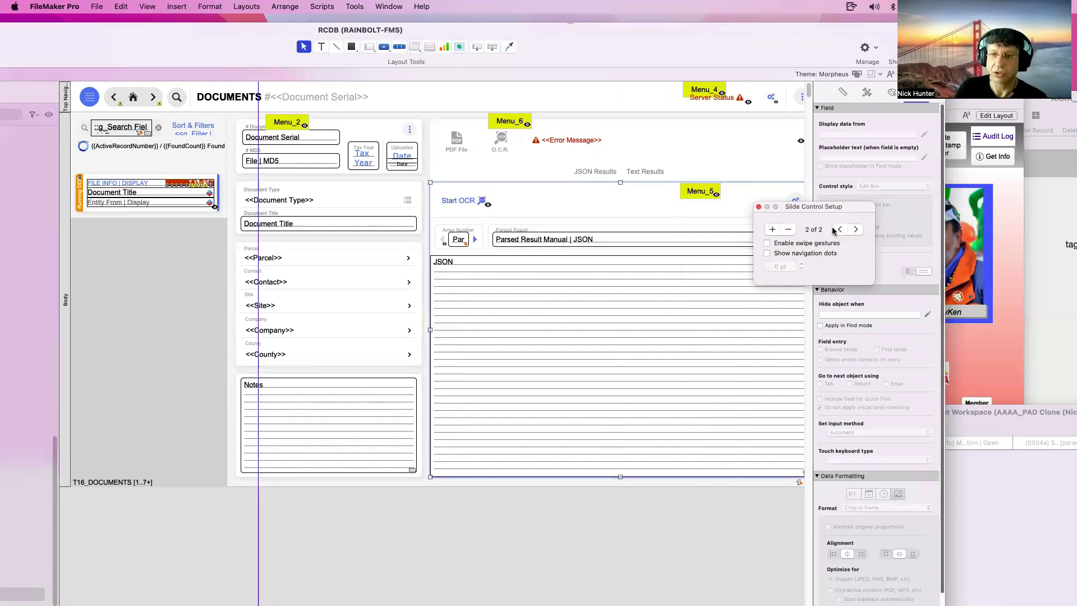
{"action": "left_click", "coordinate": [856, 230]}
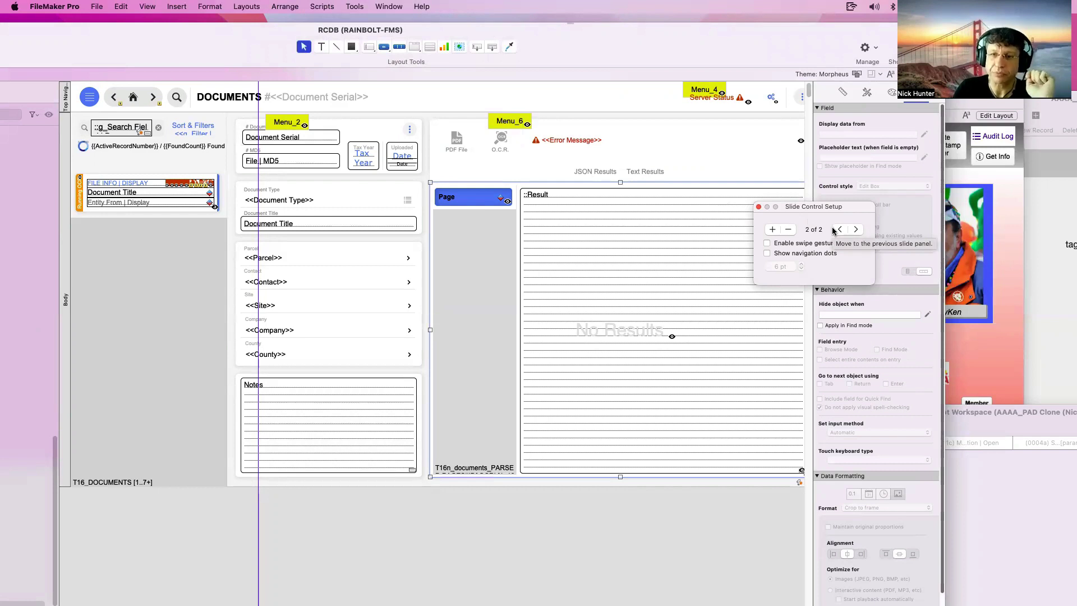
Move the layout window to reveal its object list, select the outer Slide Control there, and collapse slide_1 and slide_2.
{"action": "left_click", "coordinate": [721, 174]}
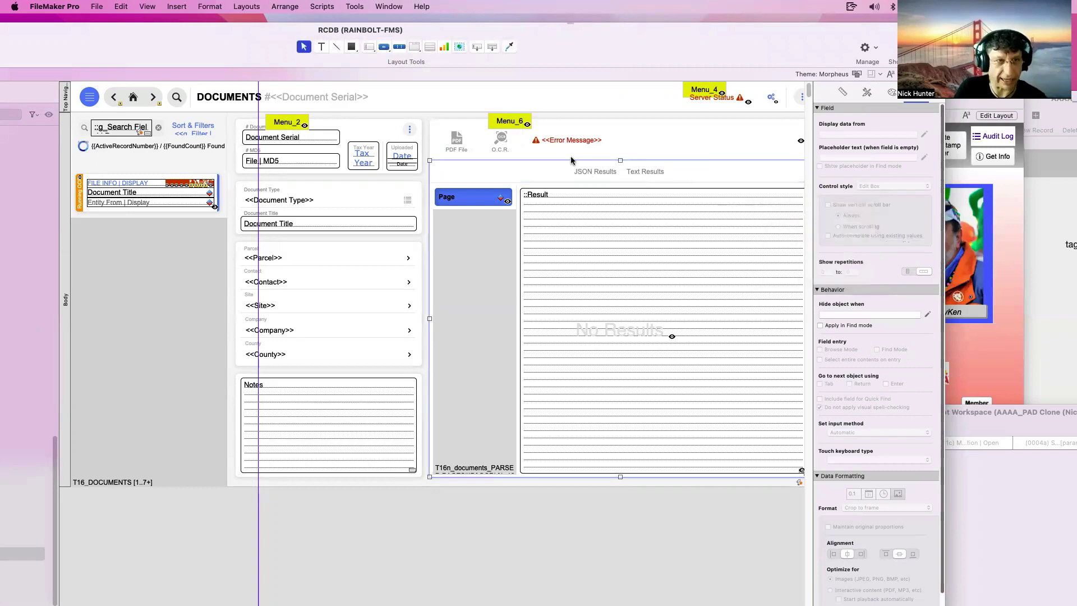
{"action": "left_click_drag", "start_coordinate": [225, 52], "coordinate": [444, 52]}
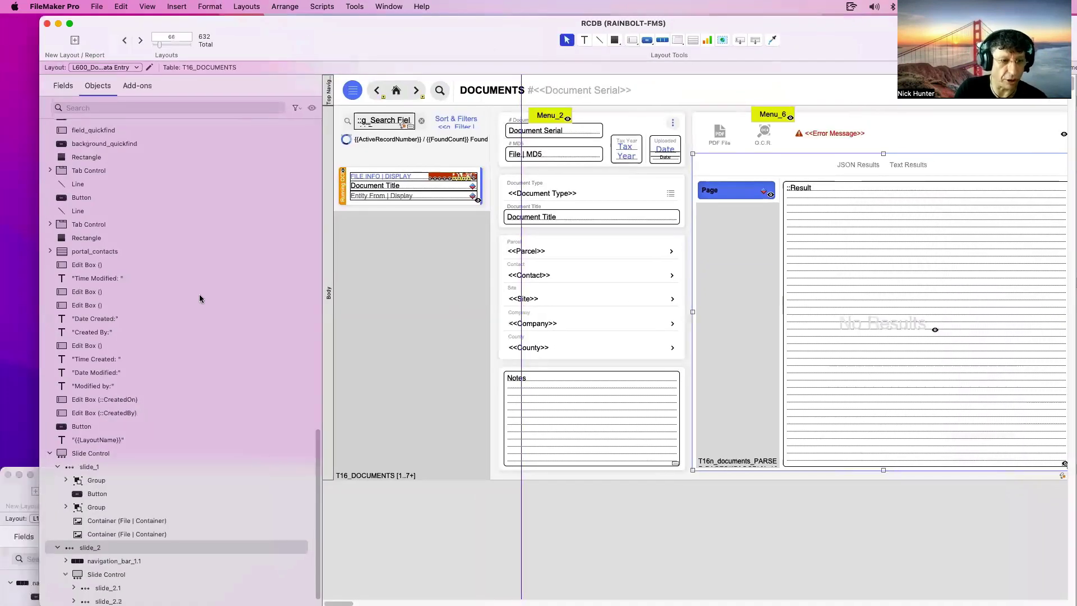
{"action": "scroll", "coordinate": [189, 316], "scroll_direction": "down", "scroll_amount": 2}
{"action": "left_click", "coordinate": [110, 433]}
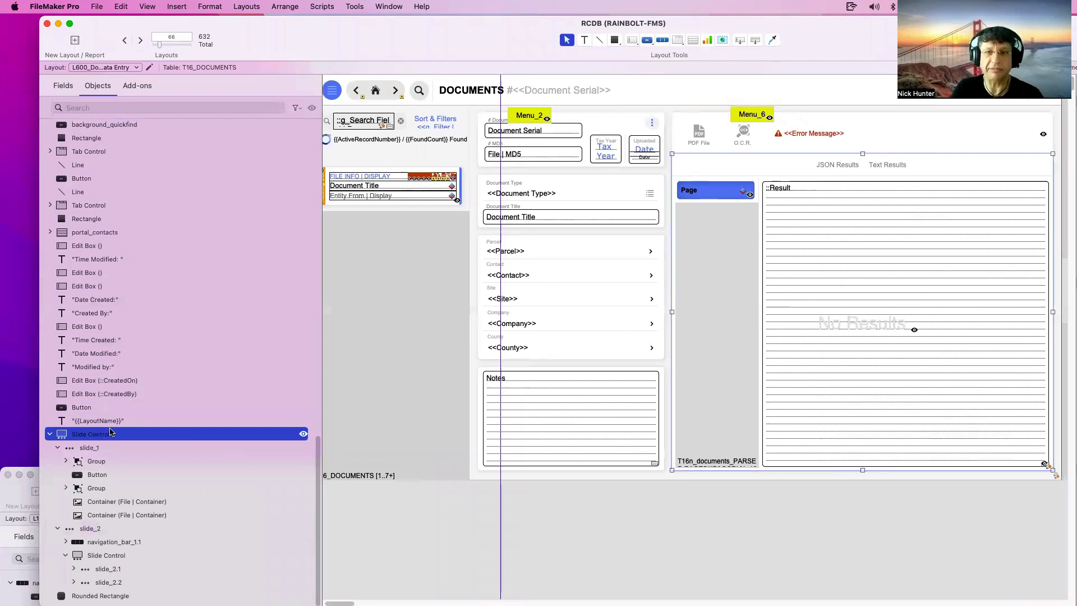
{"action": "left_click", "coordinate": [57, 447]}
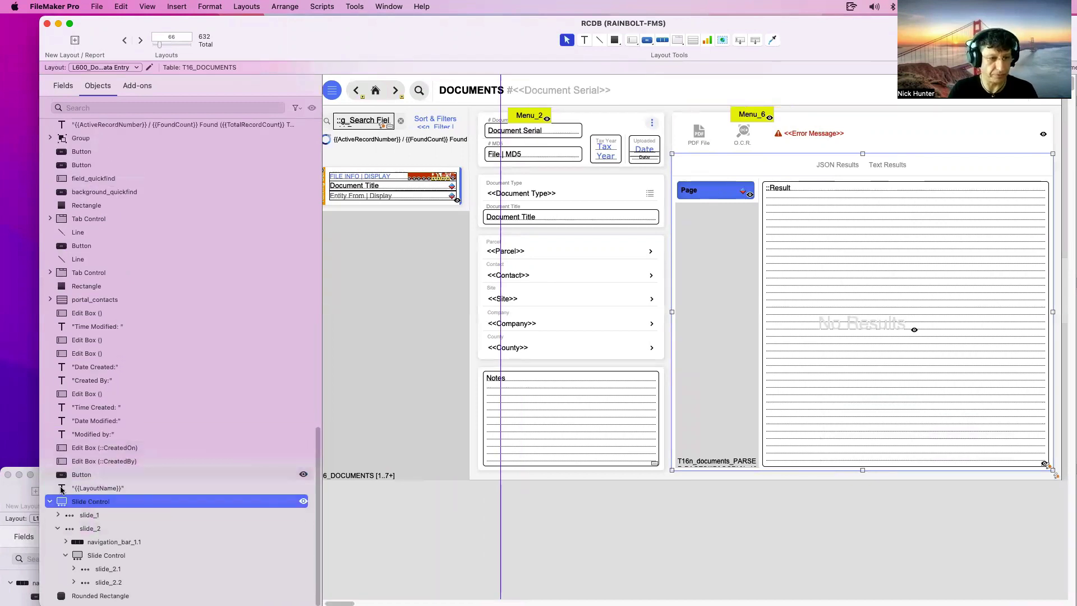
{"action": "left_click", "coordinate": [58, 528]}
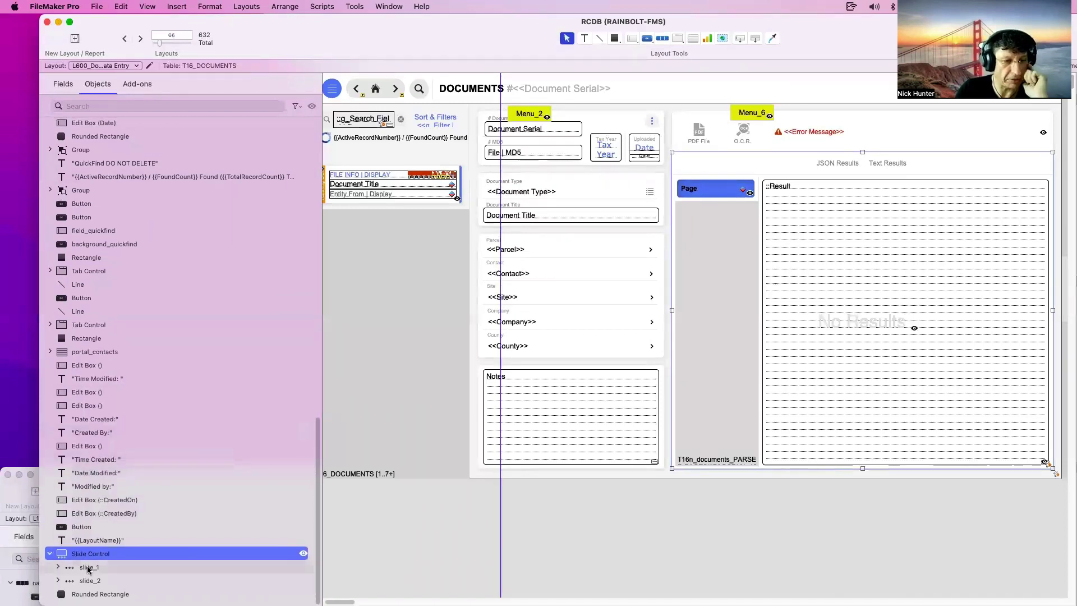
Filter the object list to panel controls, collapse slide_2, and select the outer Slide Control.
{"action": "left_click", "coordinate": [296, 106]}
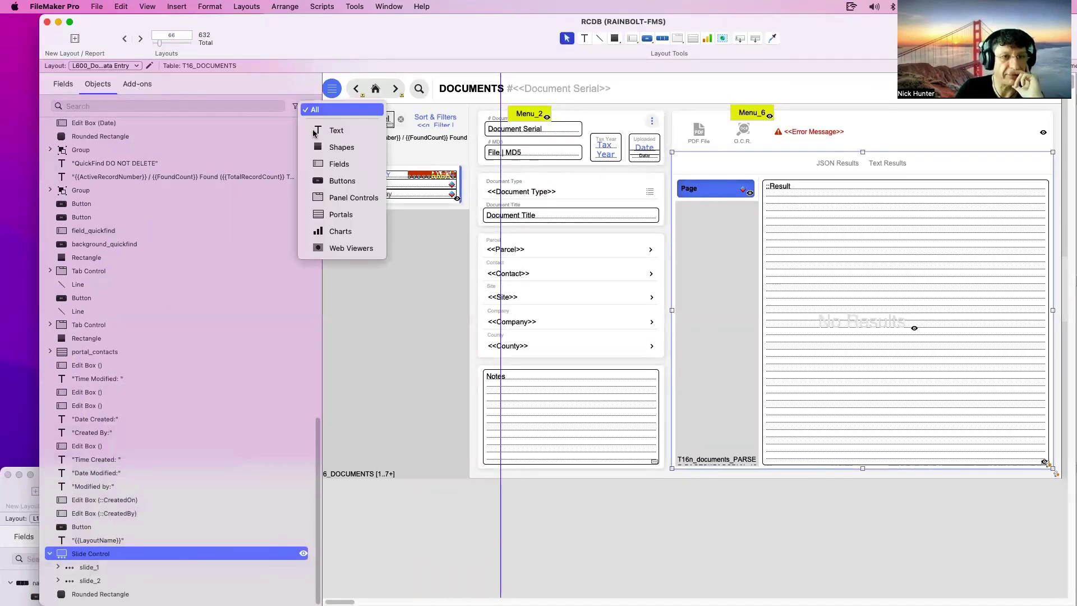
{"action": "left_click", "coordinate": [328, 198]}
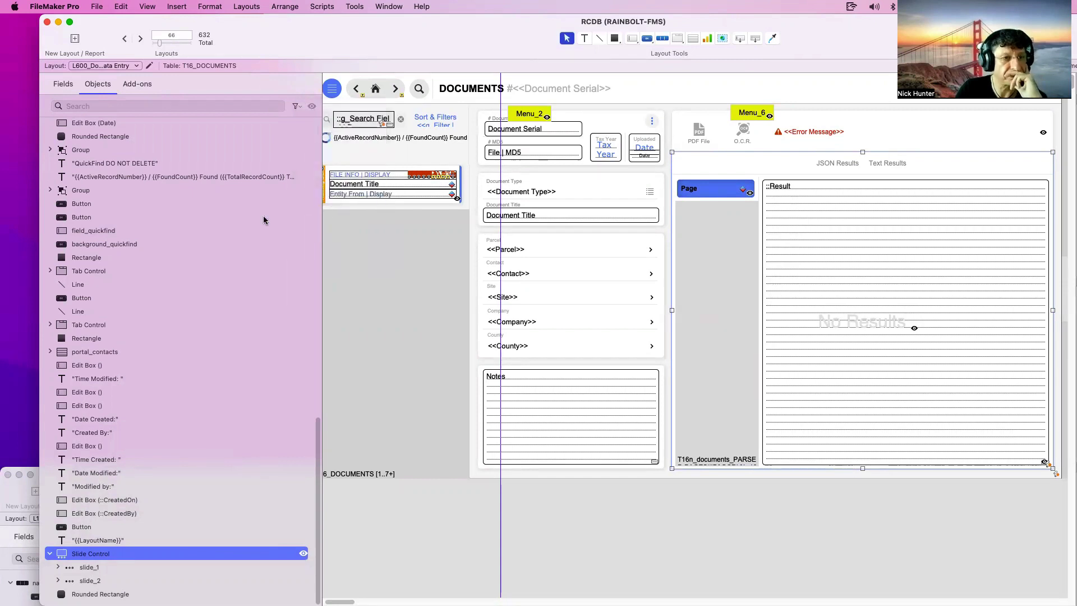
{"action": "left_click", "coordinate": [137, 517]}
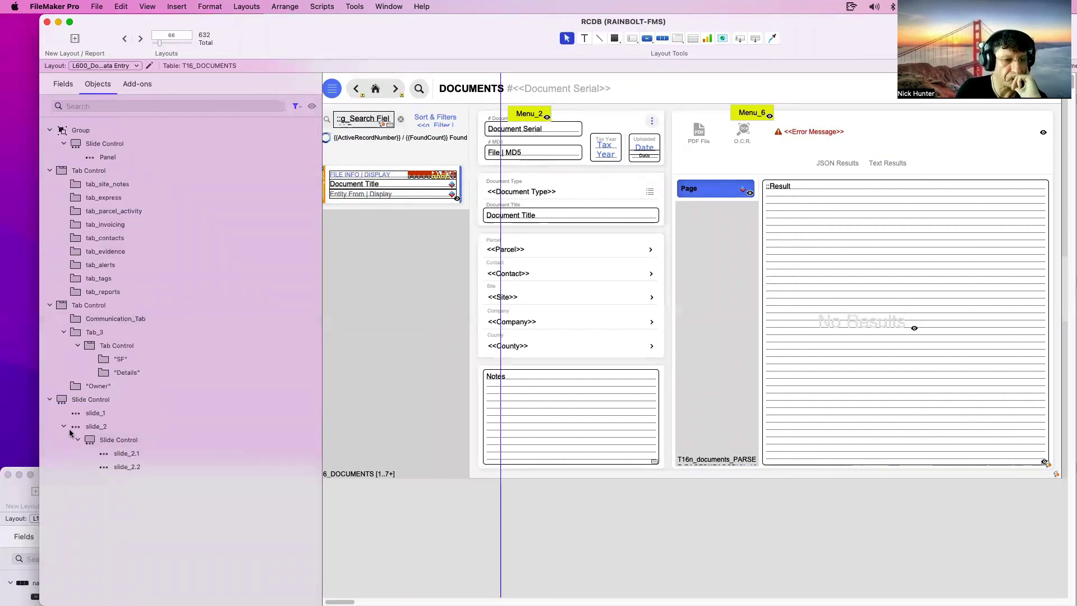
{"action": "left_click", "coordinate": [64, 427]}
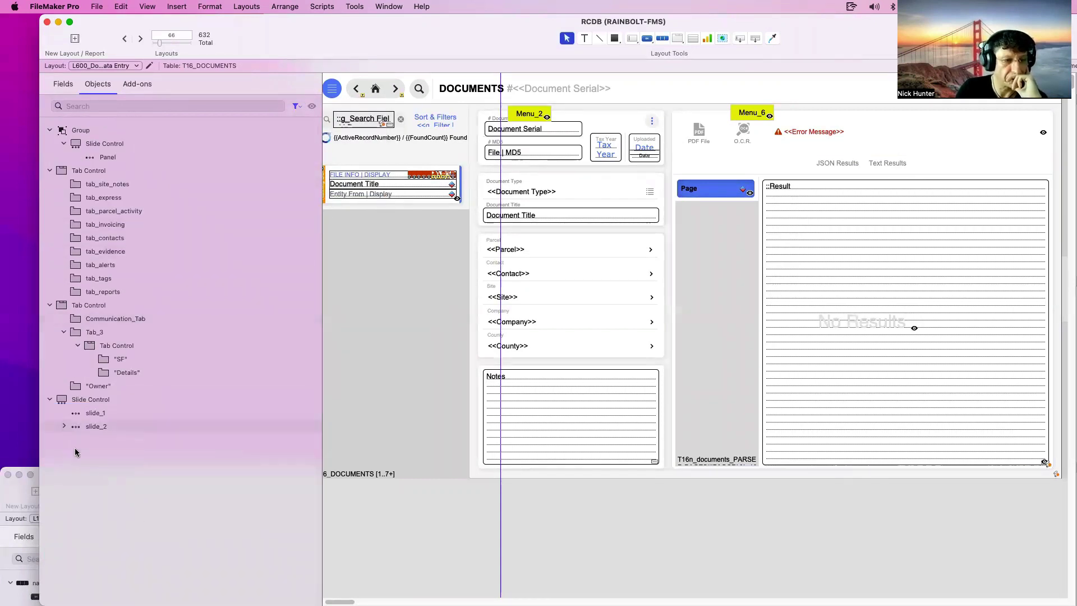
{"action": "left_click", "coordinate": [72, 400]}
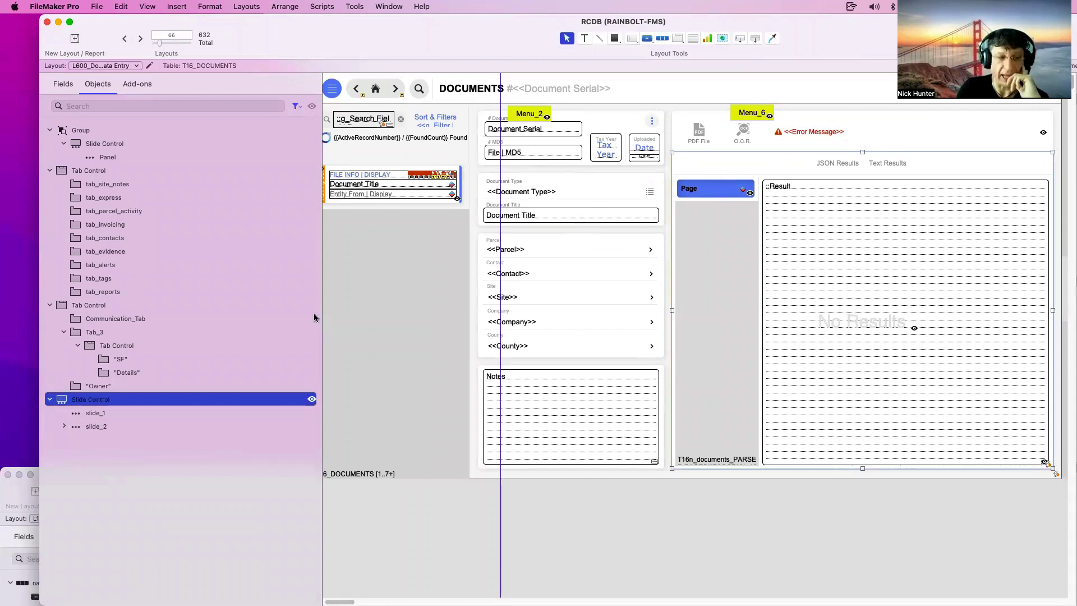
View the slide_1 and slide_2 panels, and expand slide_2 to view its nested control's slide_2.1 and slide_2.2 panels.
{"action": "left_click", "coordinate": [97, 416]}
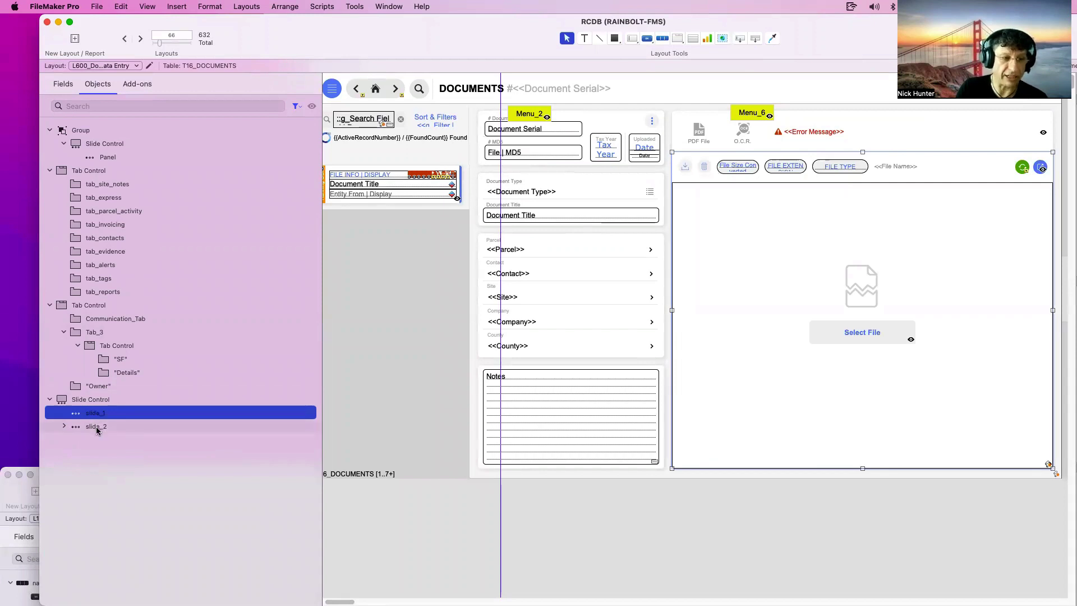
{"action": "left_click", "coordinate": [97, 427]}
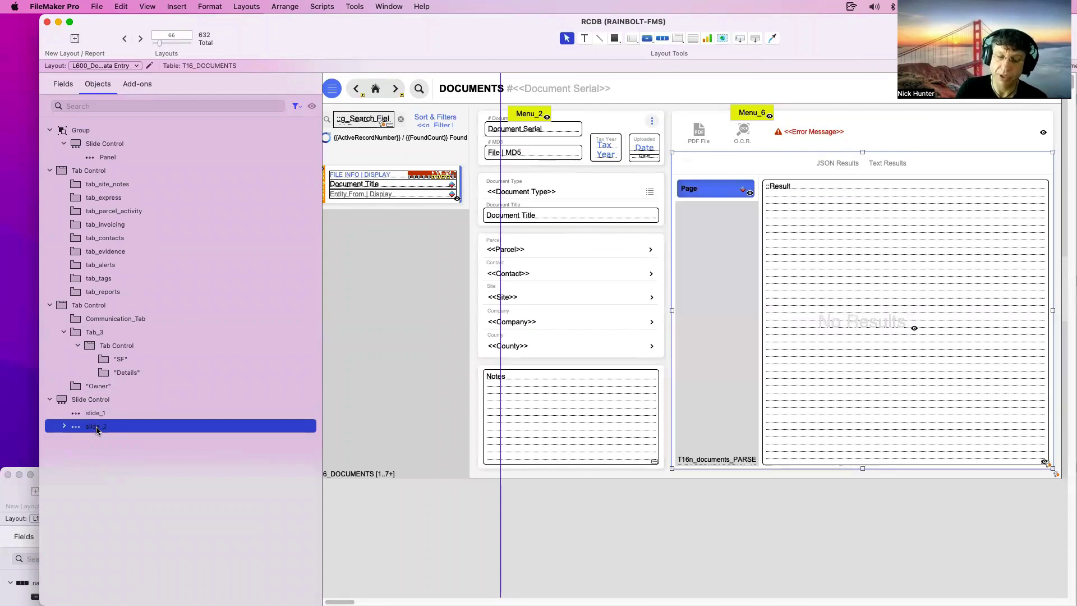
{"action": "left_click", "coordinate": [64, 427]}
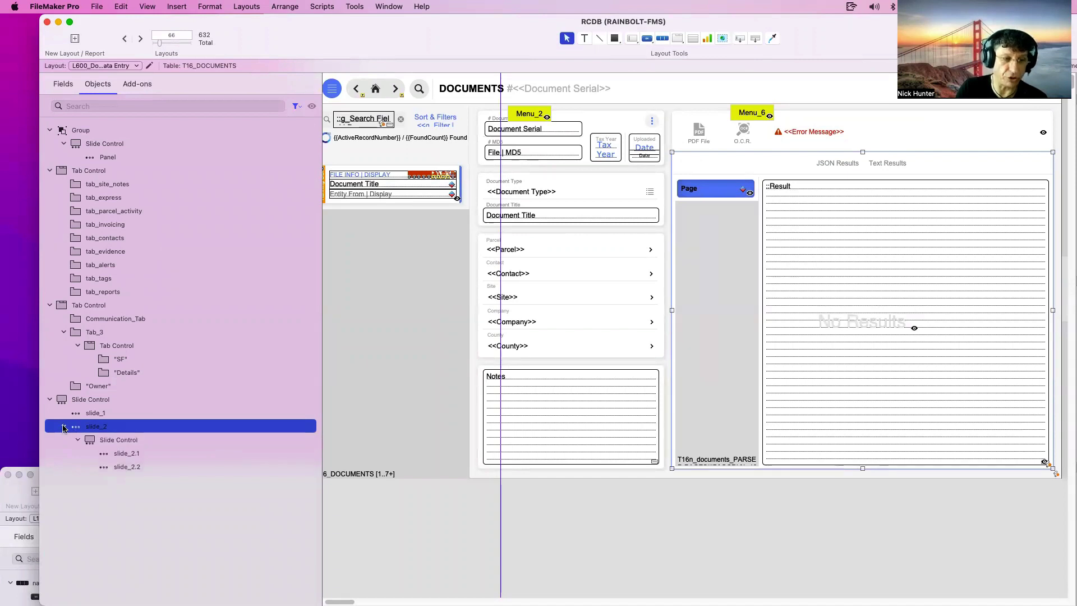
{"action": "left_click", "coordinate": [90, 441]}
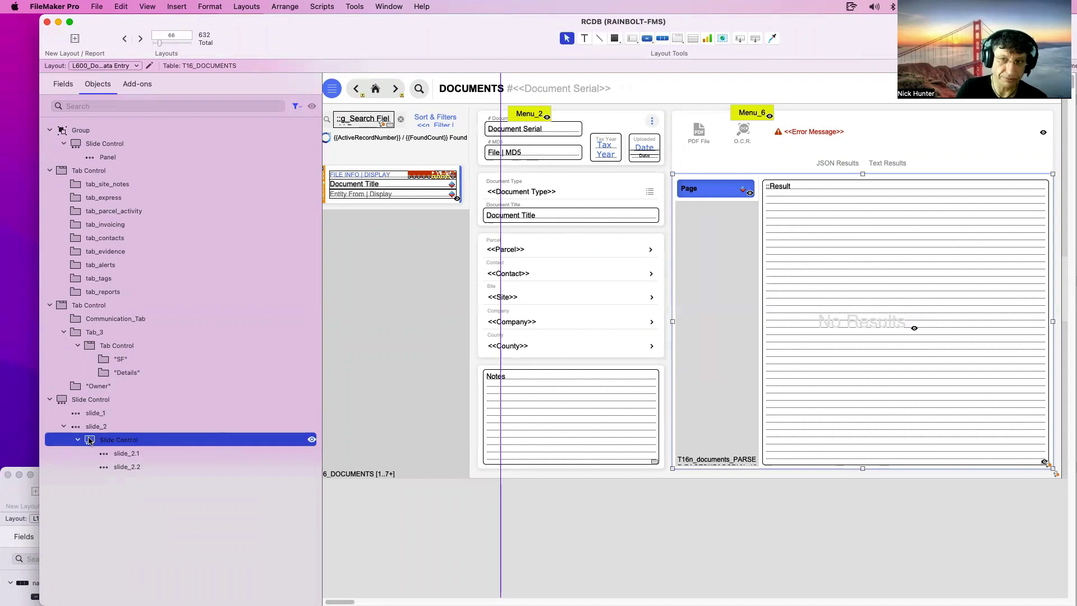
{"action": "left_click", "coordinate": [148, 454]}
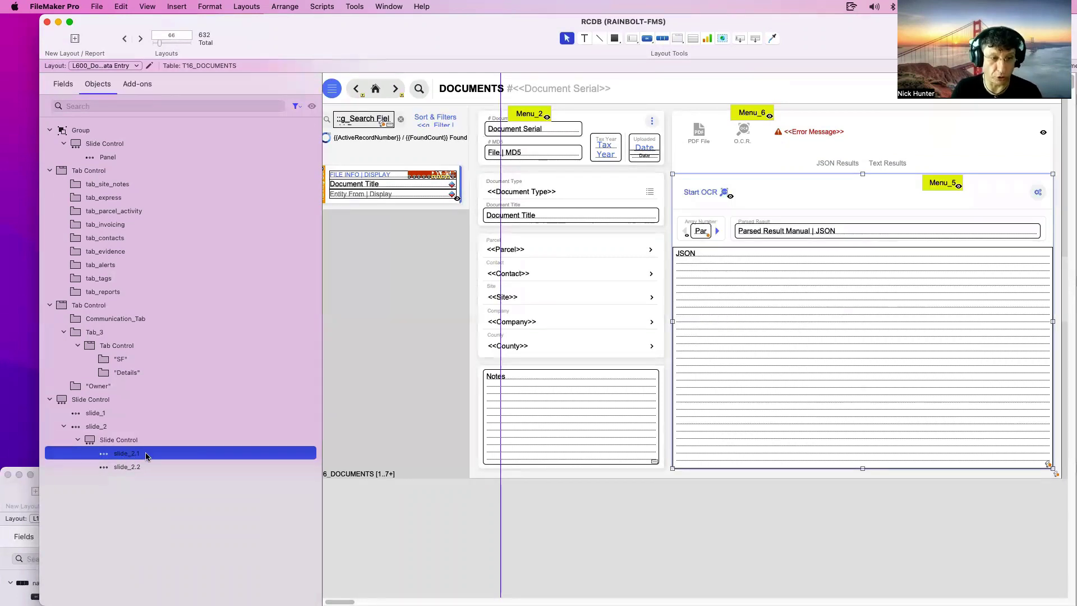
{"action": "left_click", "coordinate": [123, 469]}
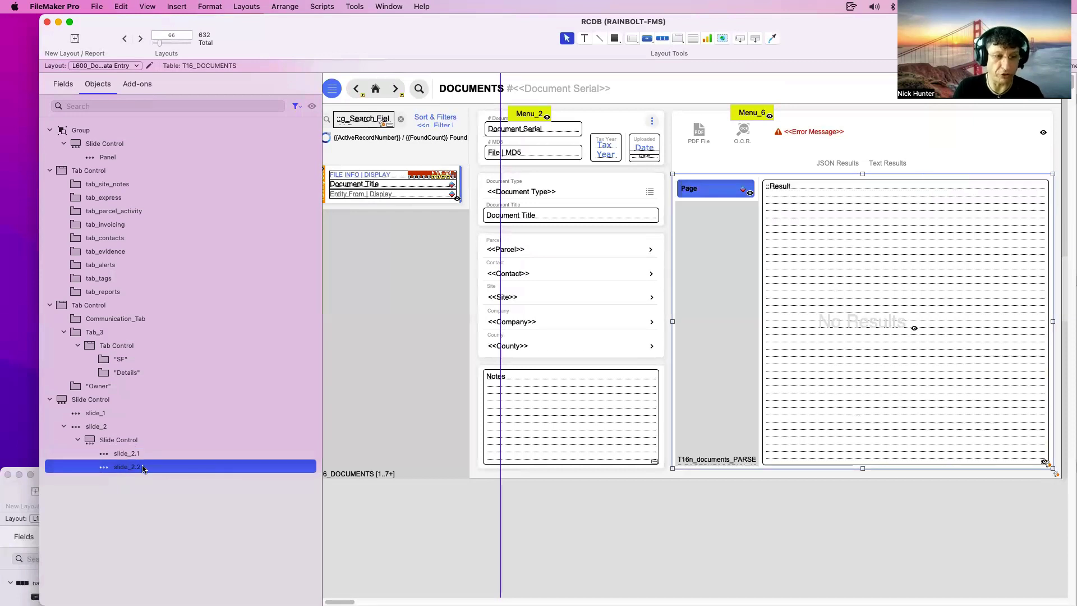
Trace the hierarchy from the outer Slide Control through slide_2 to its nested Slide Control, and compare panels slide_2.1 and slide_2.2.
{"action": "left_click", "coordinate": [118, 441]}
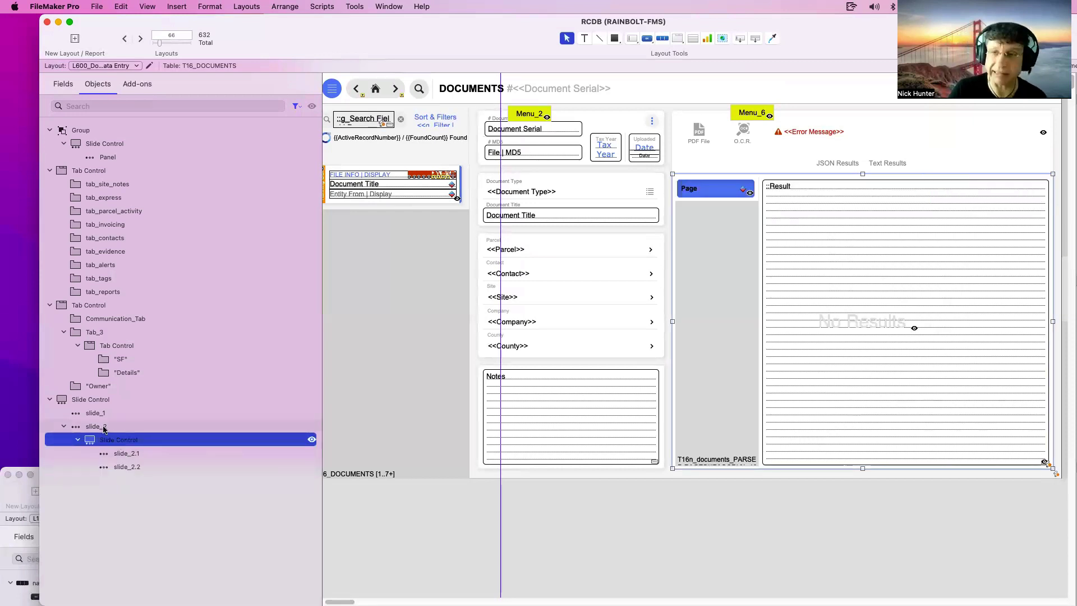
{"action": "left_click", "coordinate": [97, 400]}
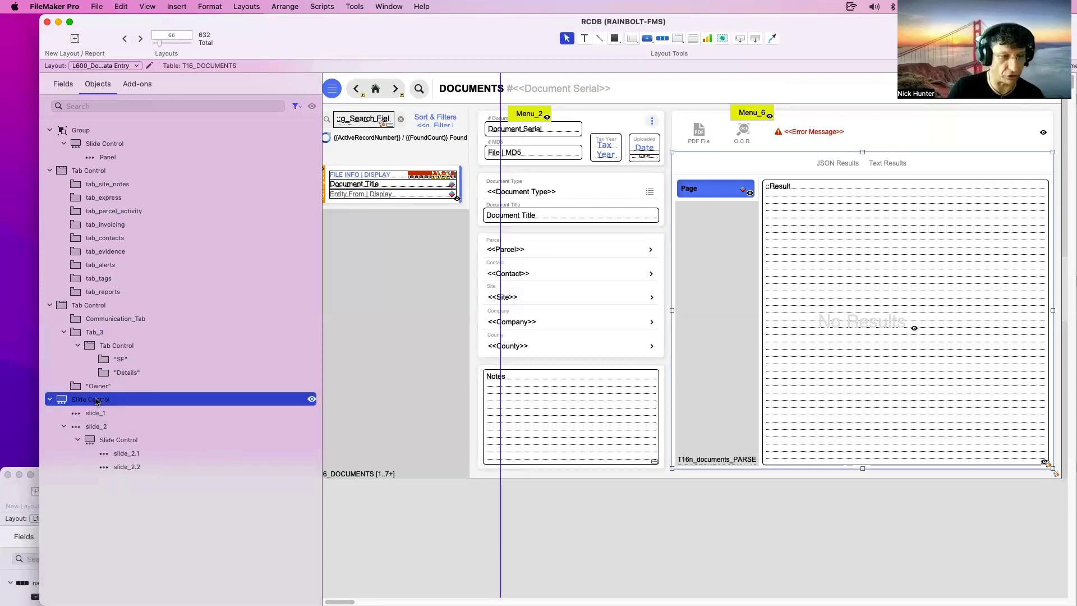
{"action": "left_click", "coordinate": [103, 429]}
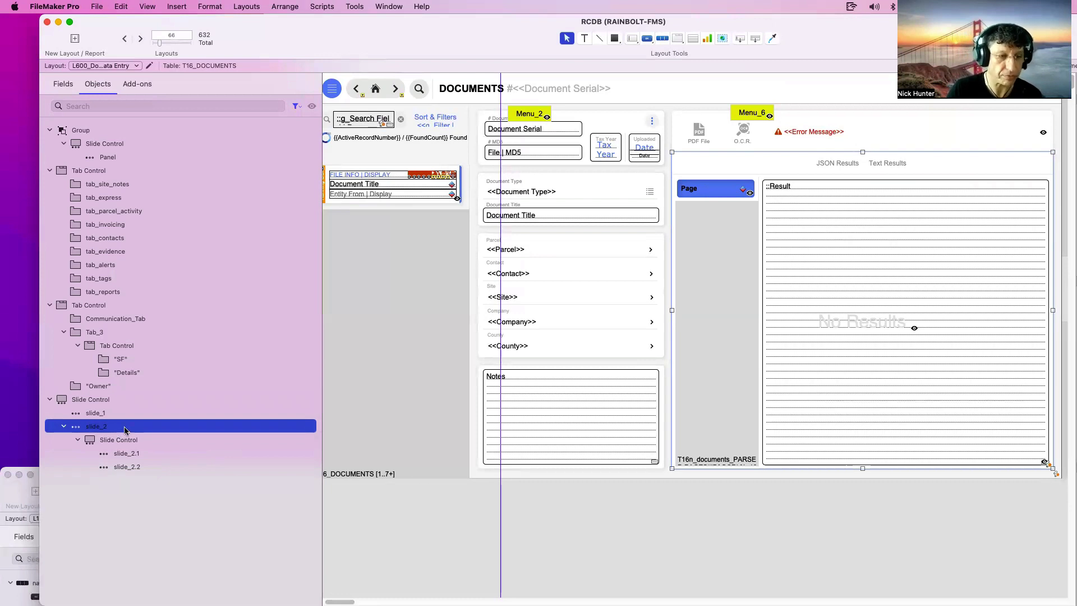
{"action": "left_click", "coordinate": [138, 443]}
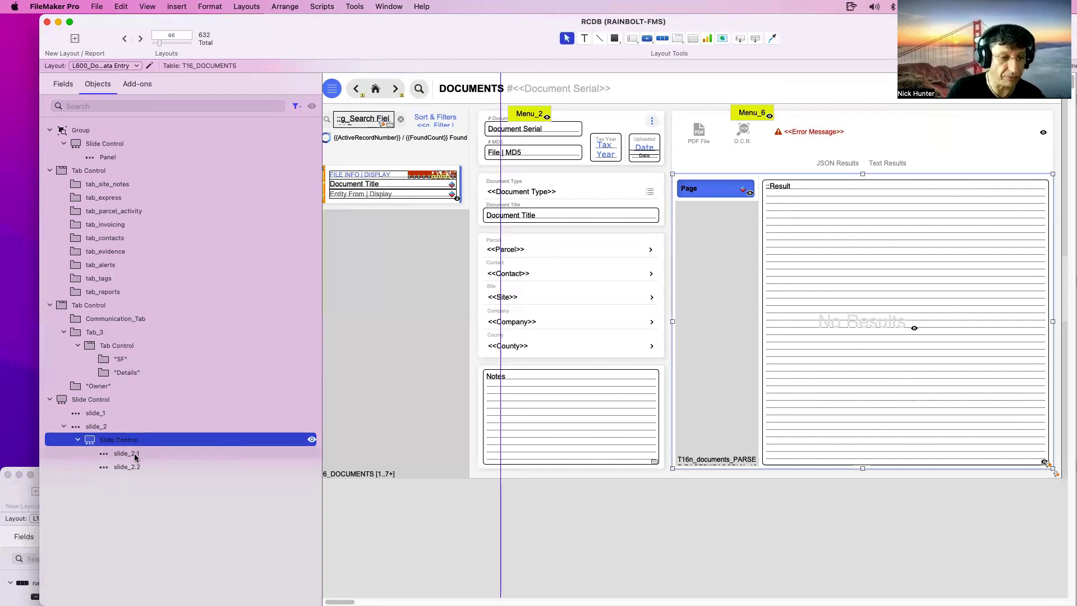
{"action": "left_click", "coordinate": [136, 455]}
{"action": "left_click", "coordinate": [140, 467]}
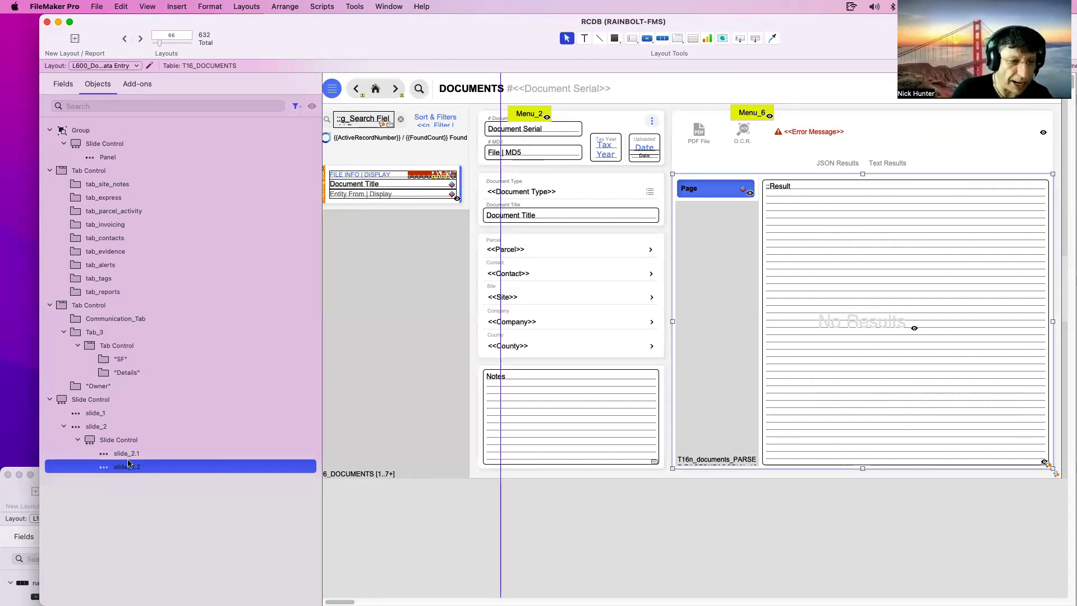
{"action": "left_click", "coordinate": [128, 454]}
{"action": "left_click", "coordinate": [129, 467]}
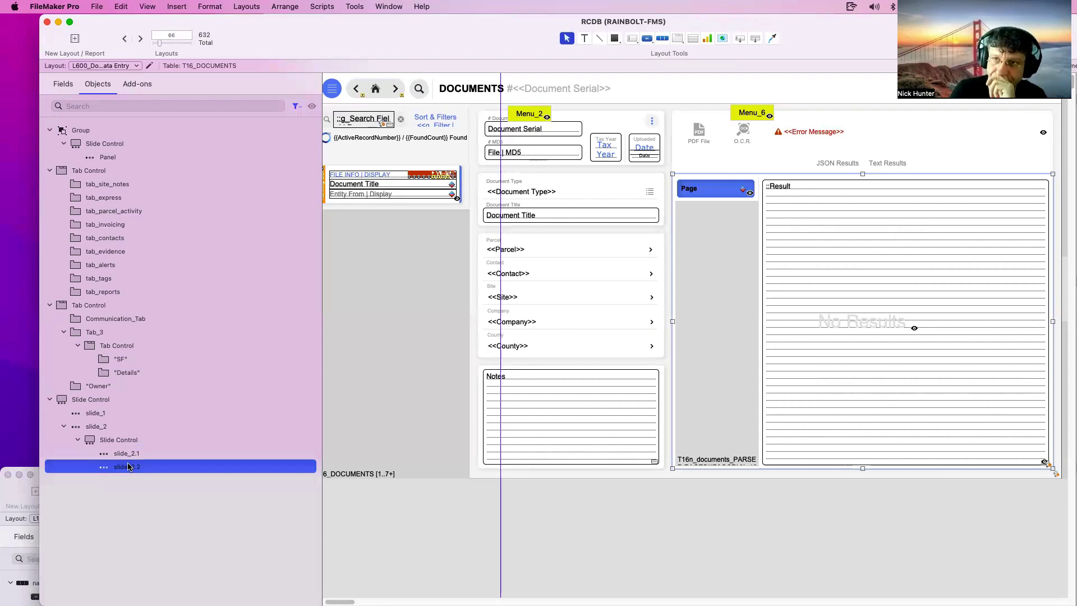
{"action": "left_click", "coordinate": [128, 453]}
{"action": "left_click", "coordinate": [129, 467]}
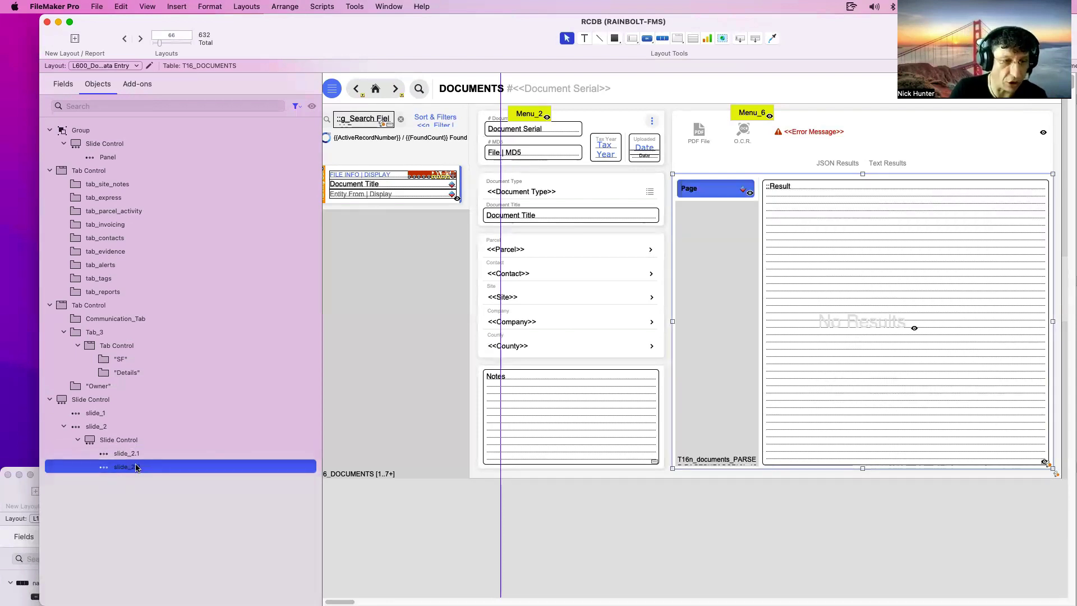
Select slide_2 and its parent Slide Control, and compare the slide_1 panel with the nested slide_2.2 panel.
{"action": "left_click", "coordinate": [105, 430]}
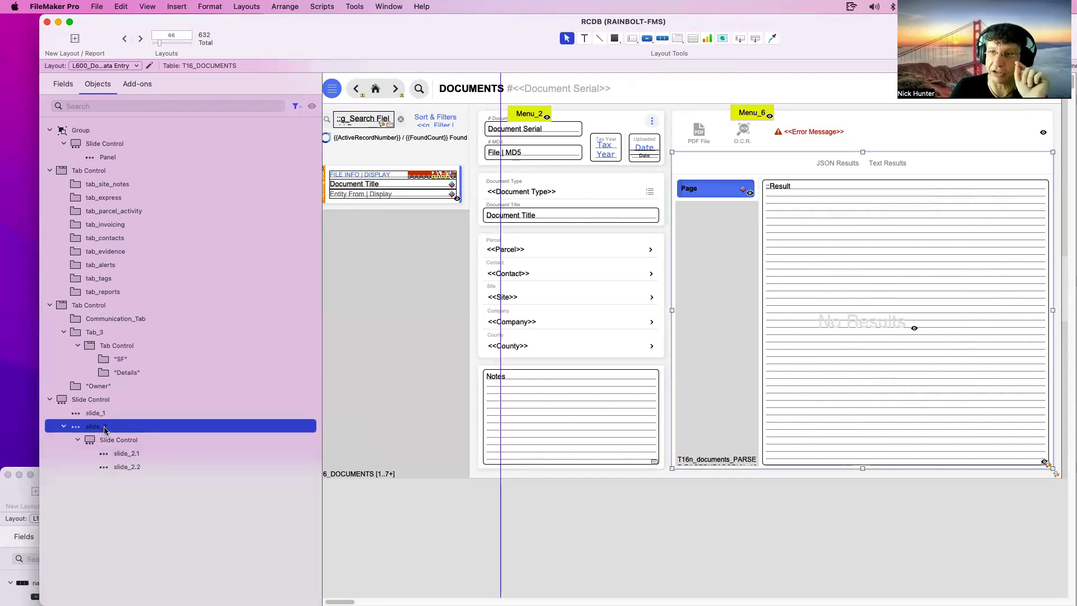
{"action": "left_click", "coordinate": [103, 400]}
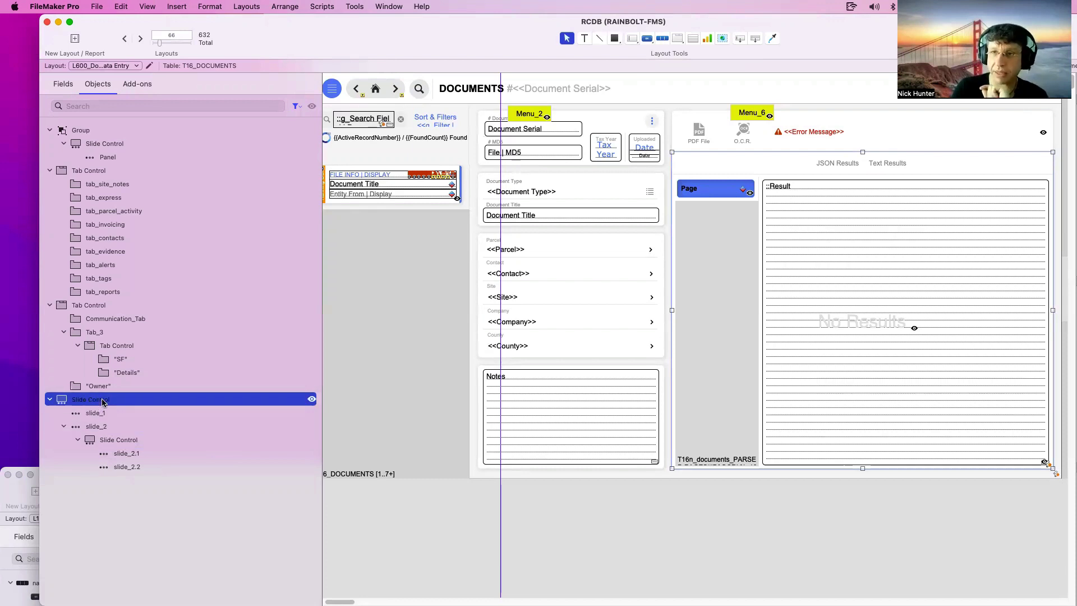
{"action": "left_click", "coordinate": [104, 415]}
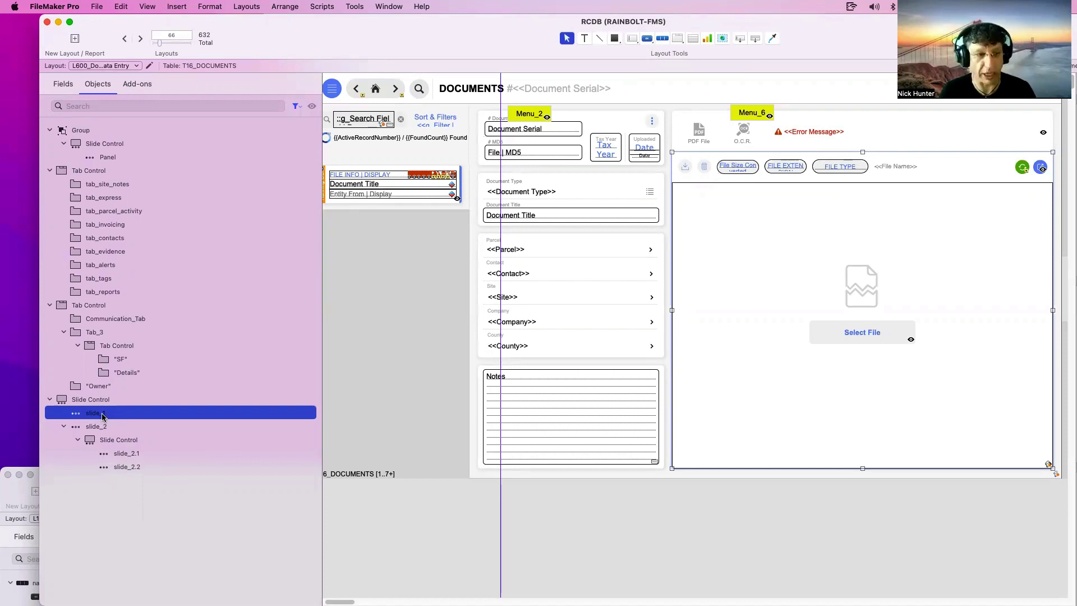
{"action": "left_click", "coordinate": [132, 468]}
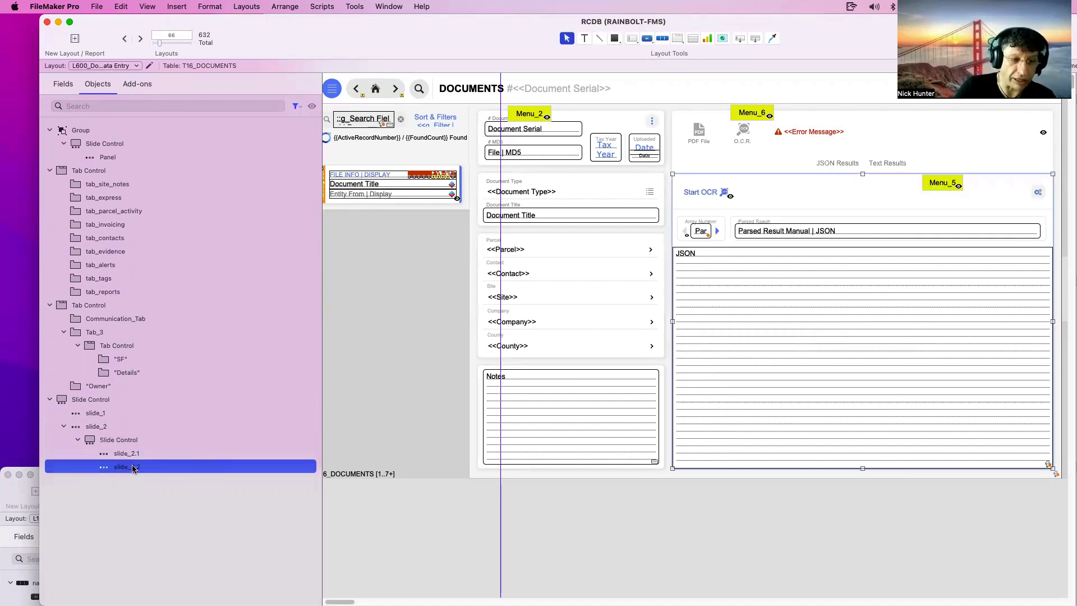
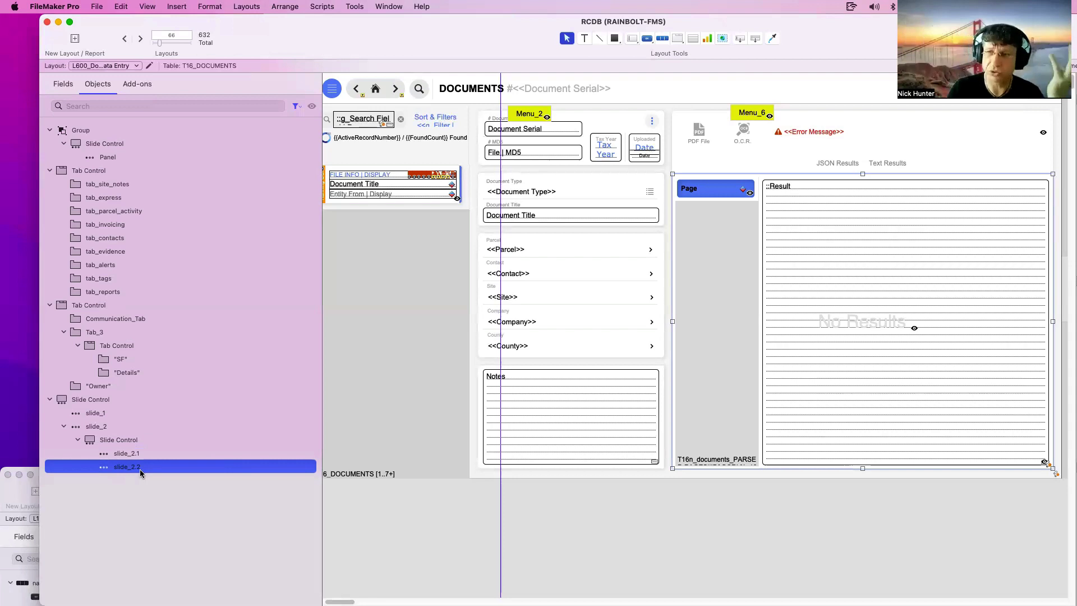
{"action": "left_click", "coordinate": [119, 67]}
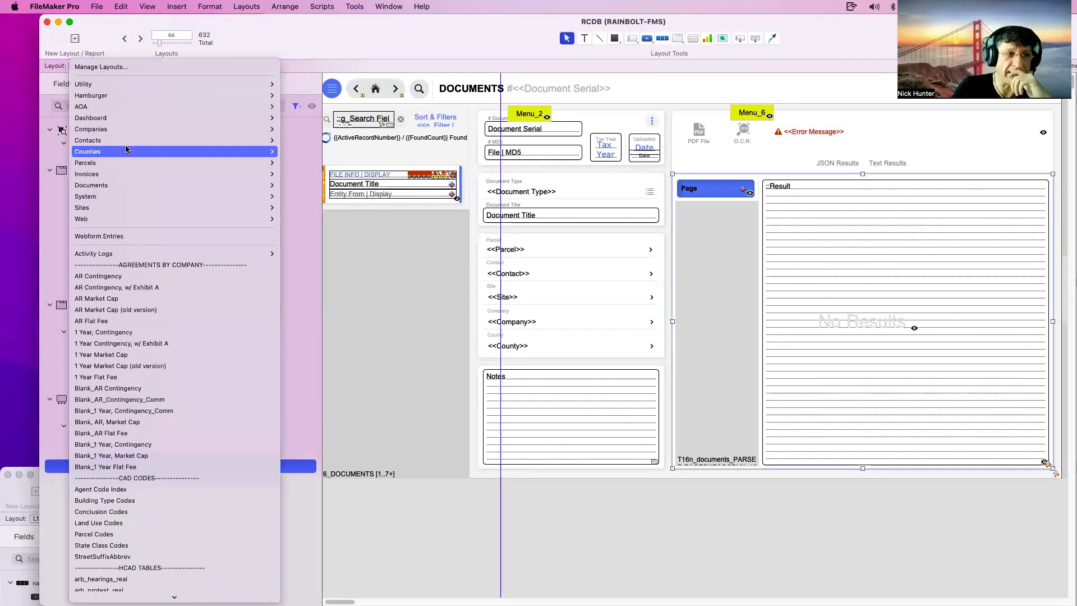
{"action": "mouse_move", "coordinate": [126, 150]}
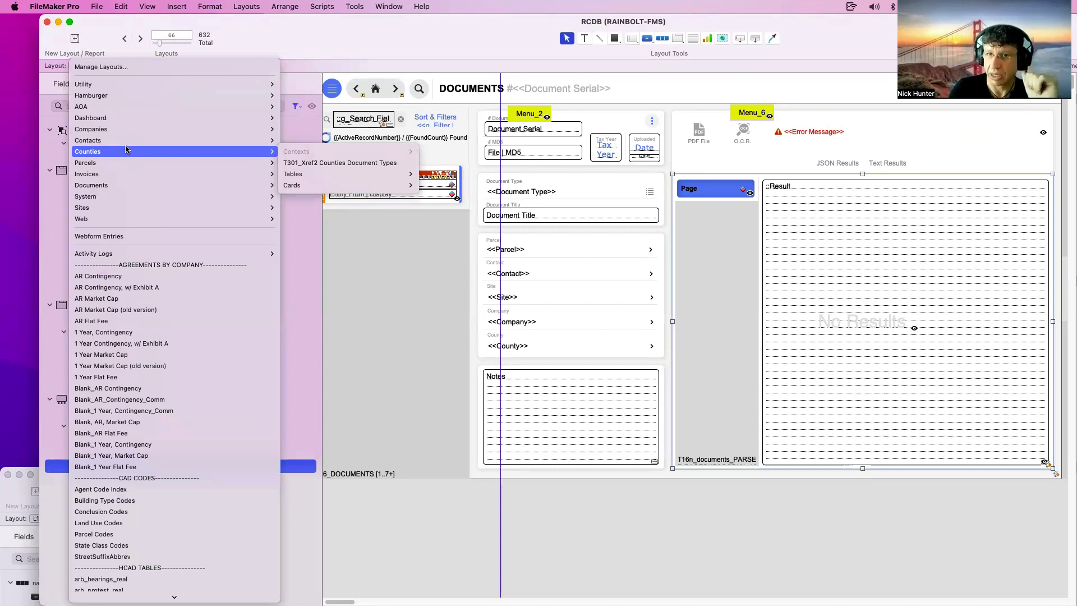
{"action": "left_click", "coordinate": [567, 68]}
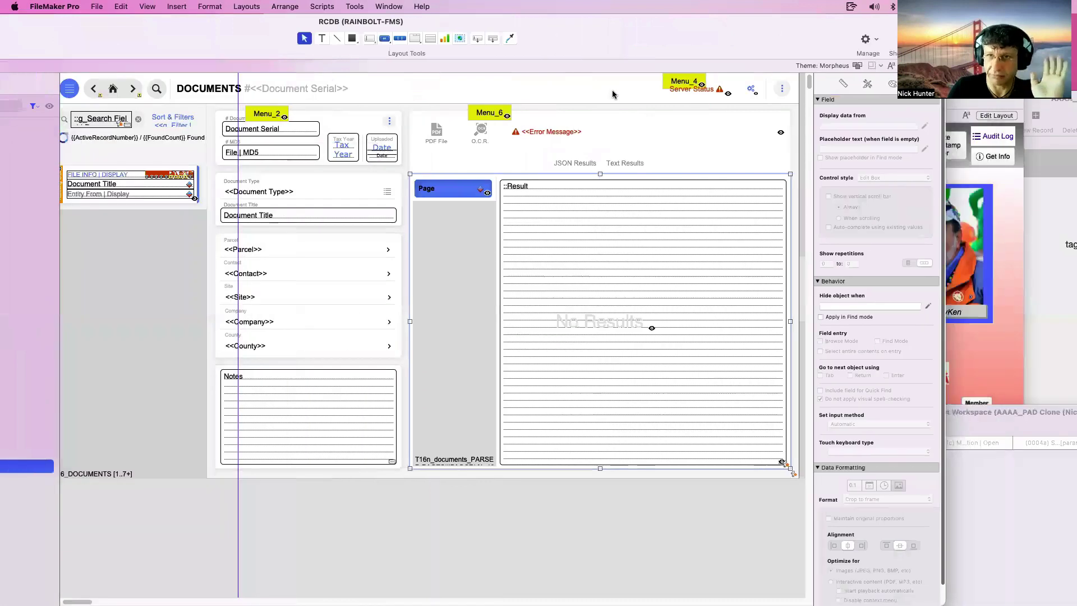
Compare the PDF File/O.C.R. button bar with the JSON Results/Text Results bar and the slide control panels they navigate.
{"action": "left_click_drag", "start_coordinate": [587, 47], "coordinate": [649, 48]}
{"action": "left_click", "coordinate": [539, 129]}
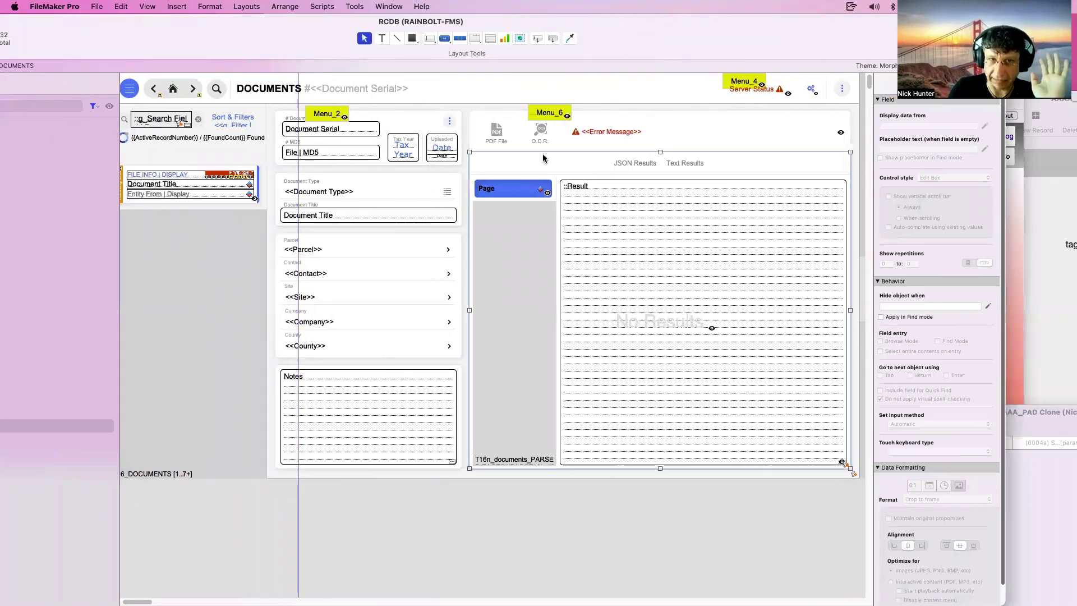
{"action": "left_click", "coordinate": [635, 162]}
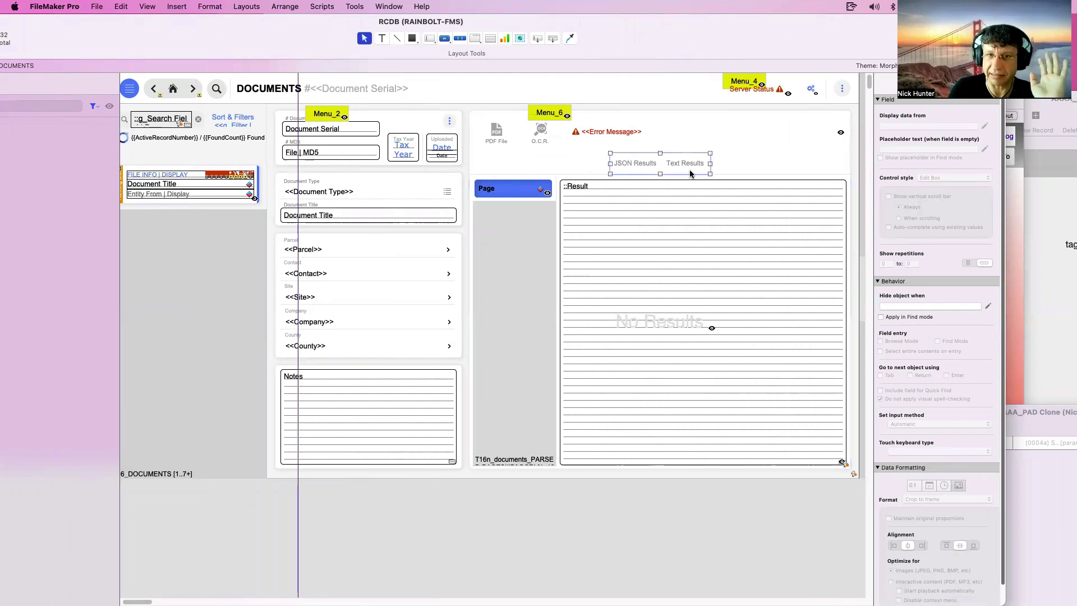
{"action": "left_click", "coordinate": [737, 177]}
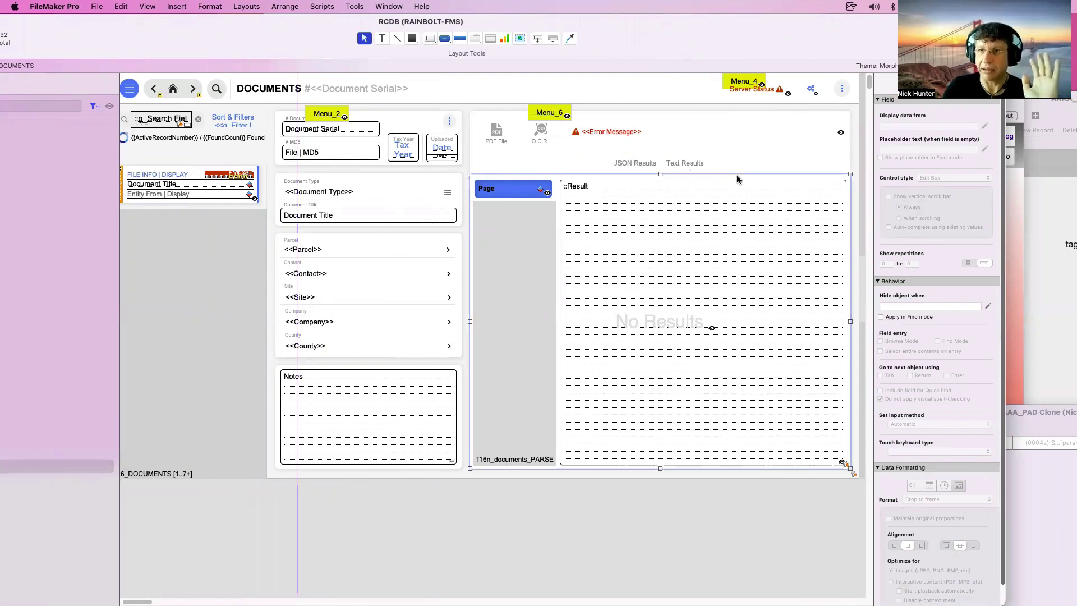
{"action": "left_click", "coordinate": [544, 134]}
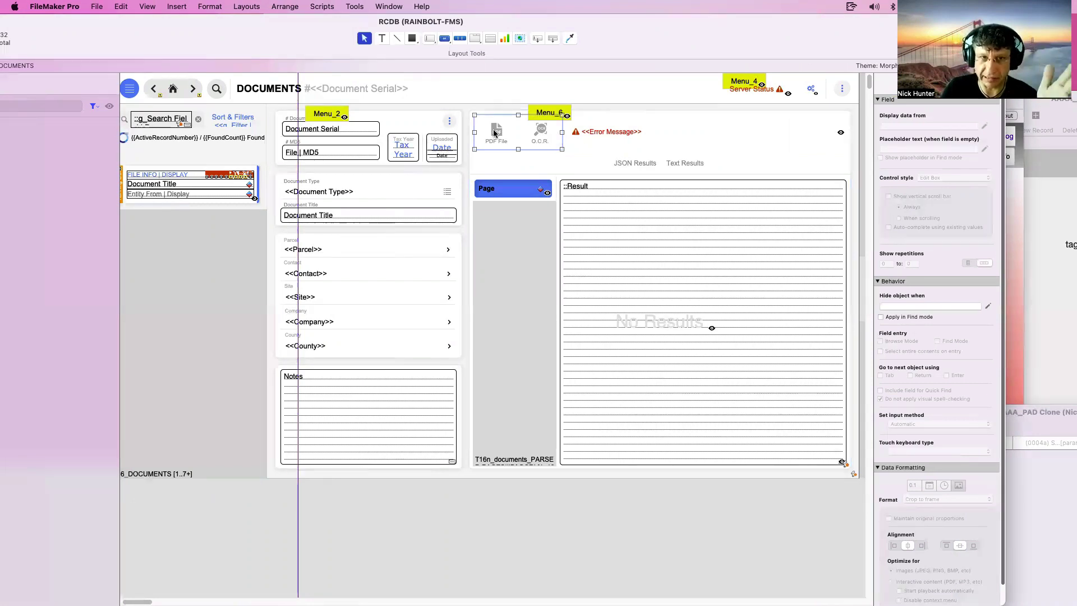
{"action": "left_click", "coordinate": [633, 166]}
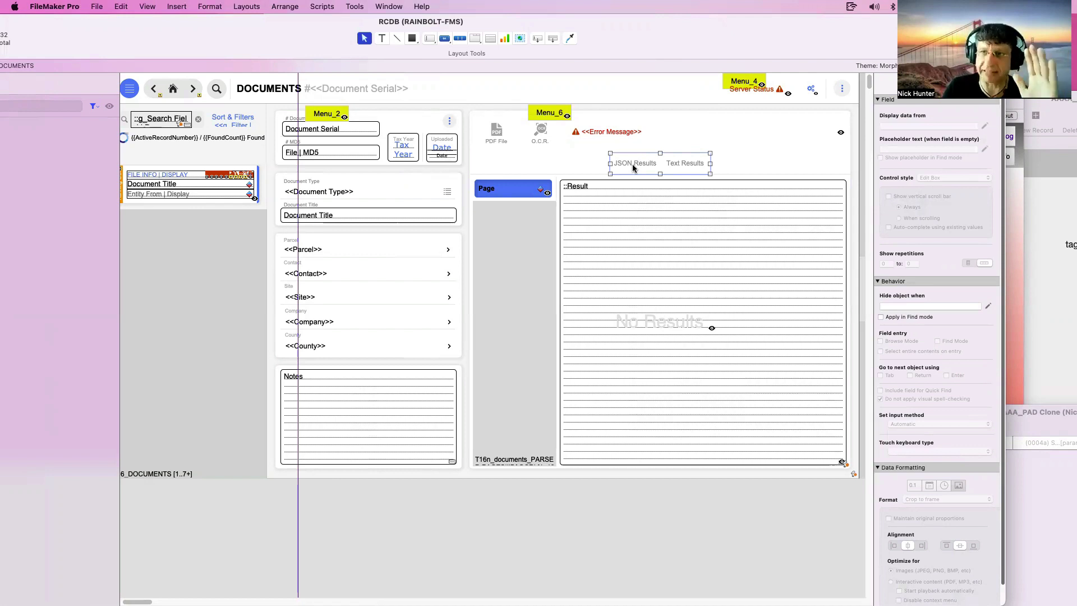
{"action": "left_click", "coordinate": [494, 135]}
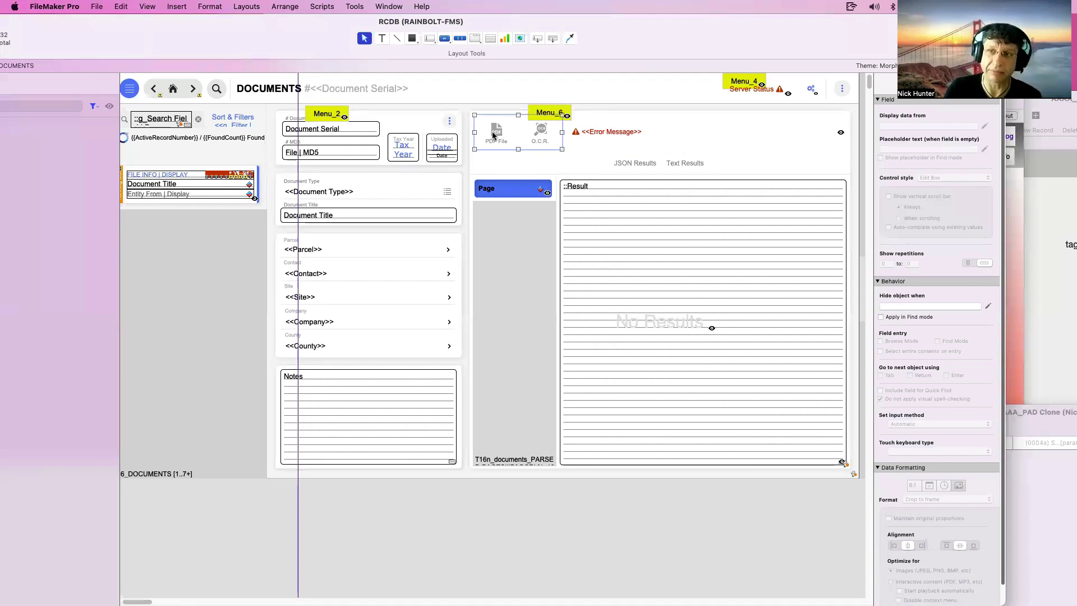
{"action": "left_click", "coordinate": [636, 162]}
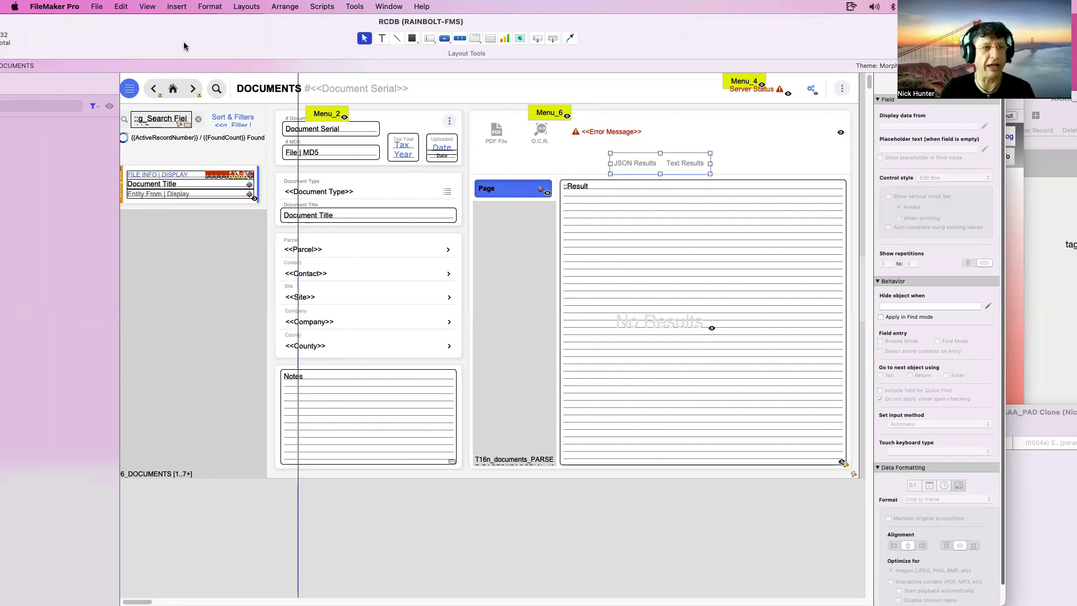
Switch to the L100_Parcel Info Data Entry layout in the Parcels folder.
{"action": "left_click_drag", "start_coordinate": [186, 48], "coordinate": [358, 52]}
{"action": "left_click", "coordinate": [89, 67]}
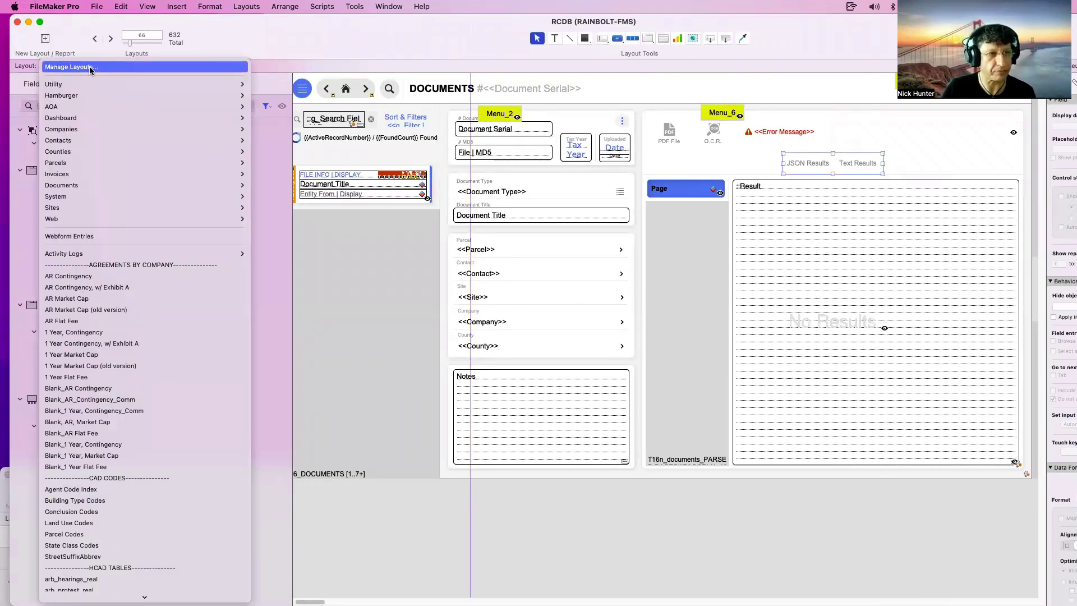
{"action": "mouse_move", "coordinate": [157, 164]}
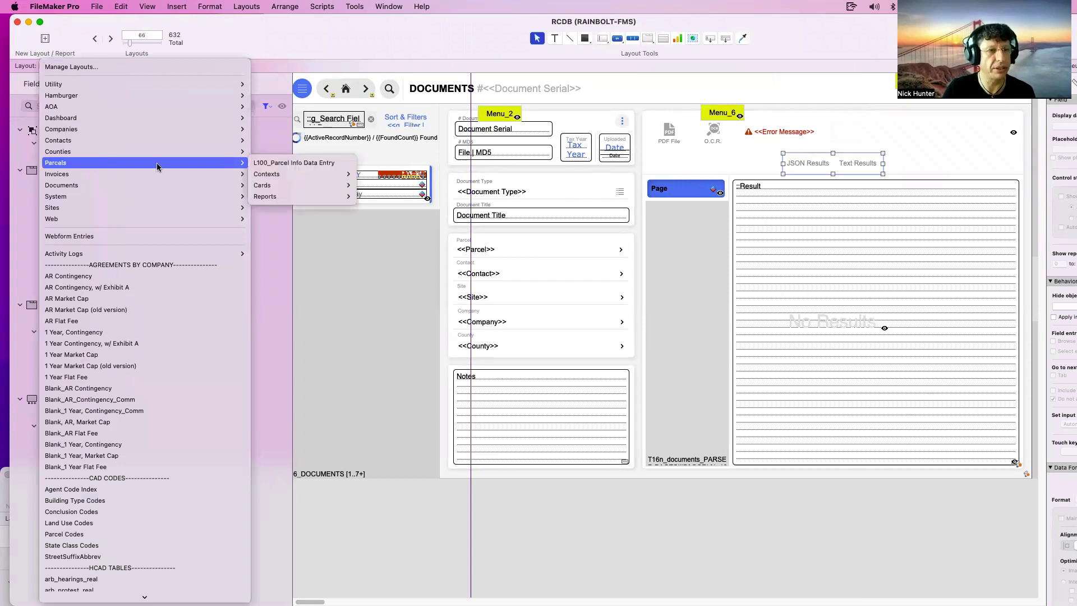
{"action": "left_click", "coordinate": [388, 150]}
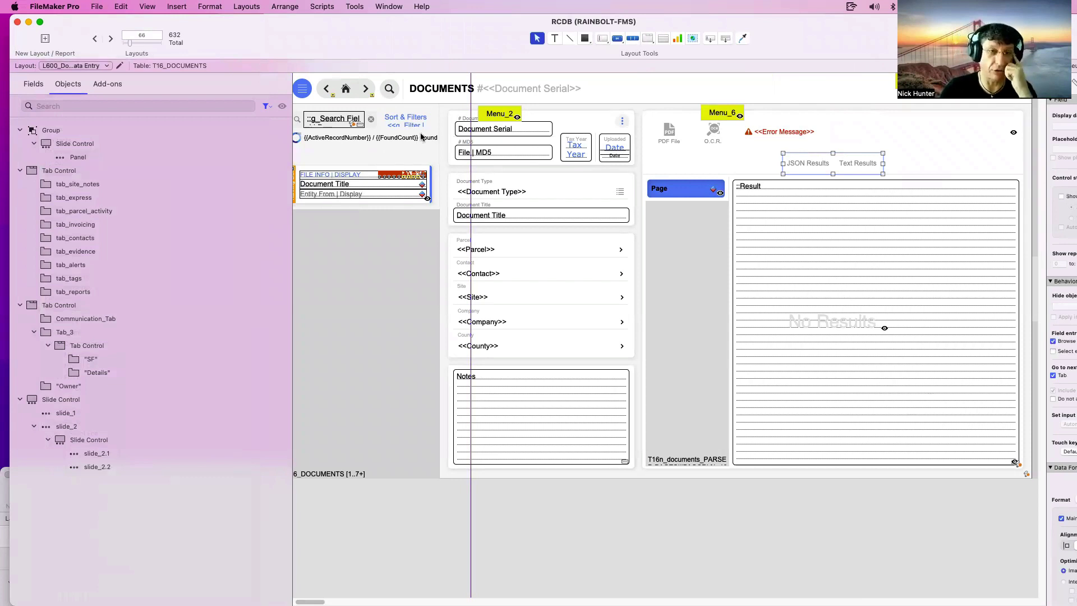
Examine the Parcels layout's main icon button bar, its Valuations-to-Appraisal button bar and the slide_1 panel beneath them.
{"action": "left_click_drag", "start_coordinate": [377, 50], "coordinate": [233, 53]}
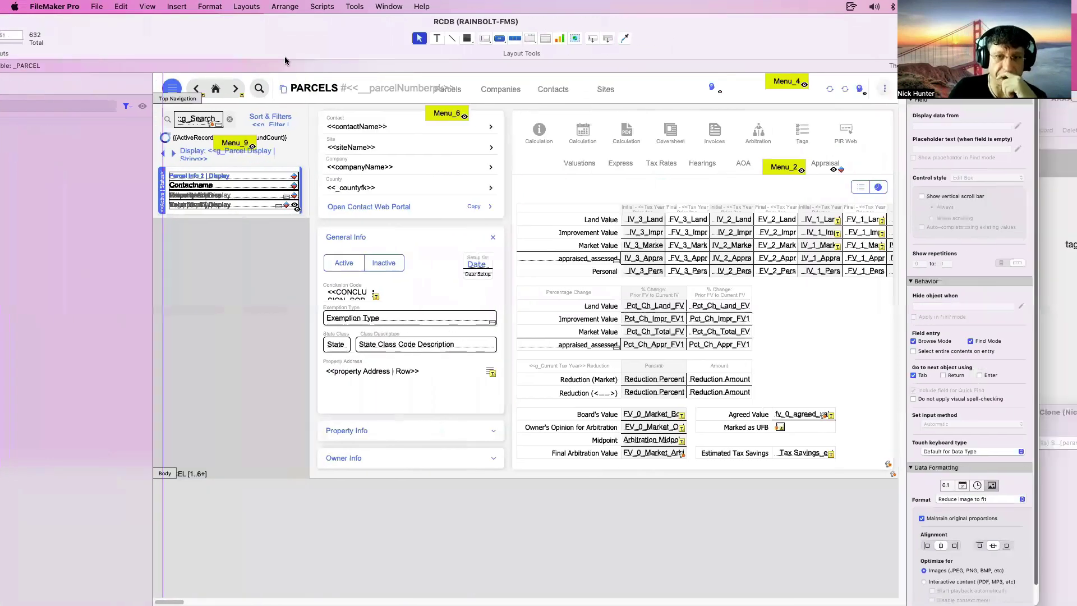
{"action": "scroll", "coordinate": [627, 226], "scroll_direction": "right", "scroll_amount": 5}
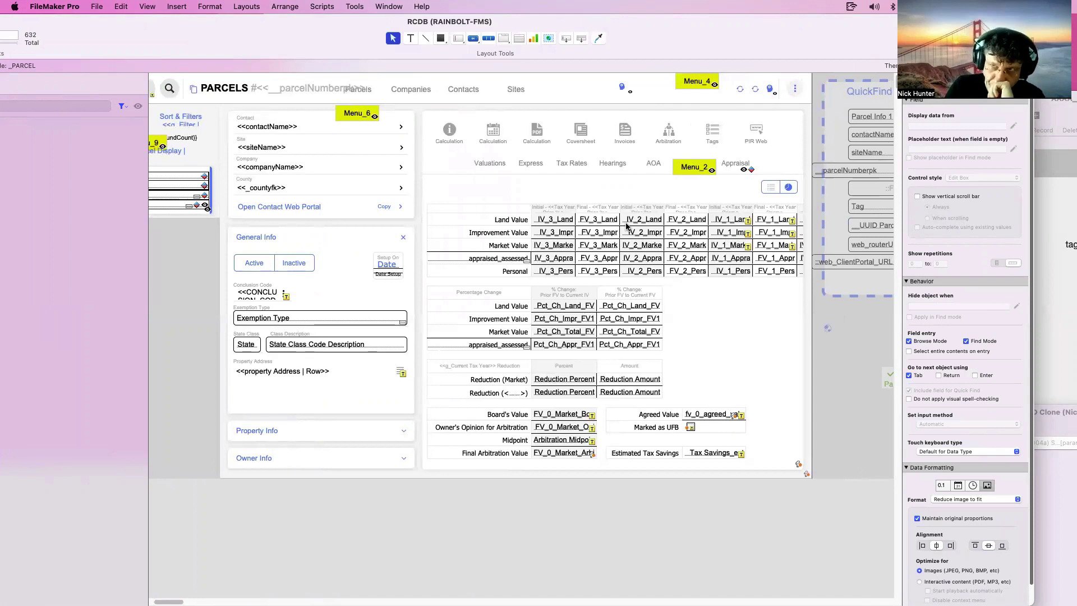
{"action": "left_click", "coordinate": [638, 149]}
{"action": "left_click", "coordinate": [639, 155]}
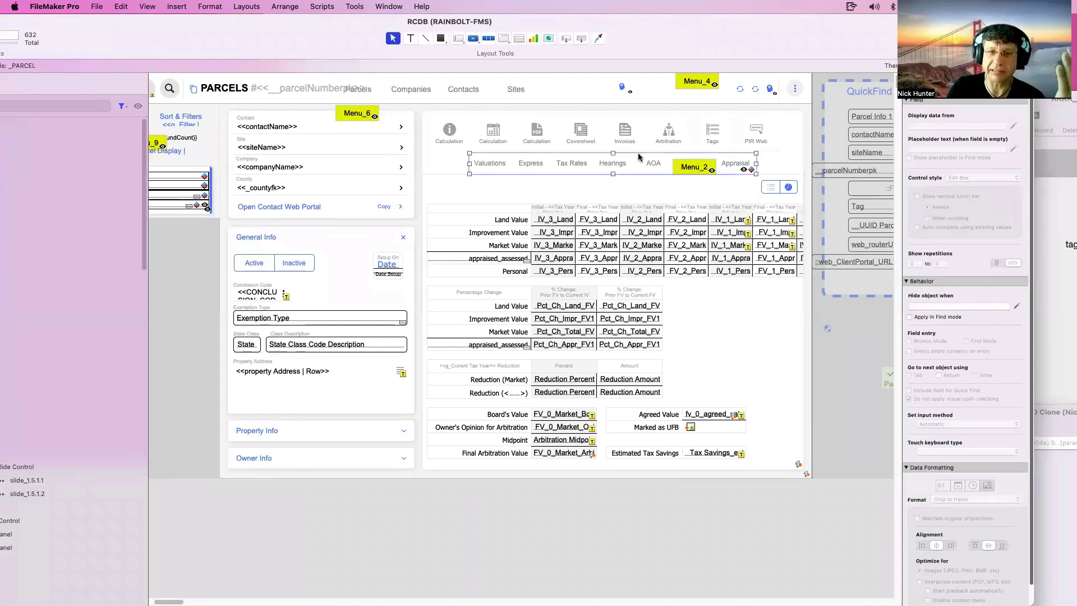
{"action": "left_click", "coordinate": [795, 159]}
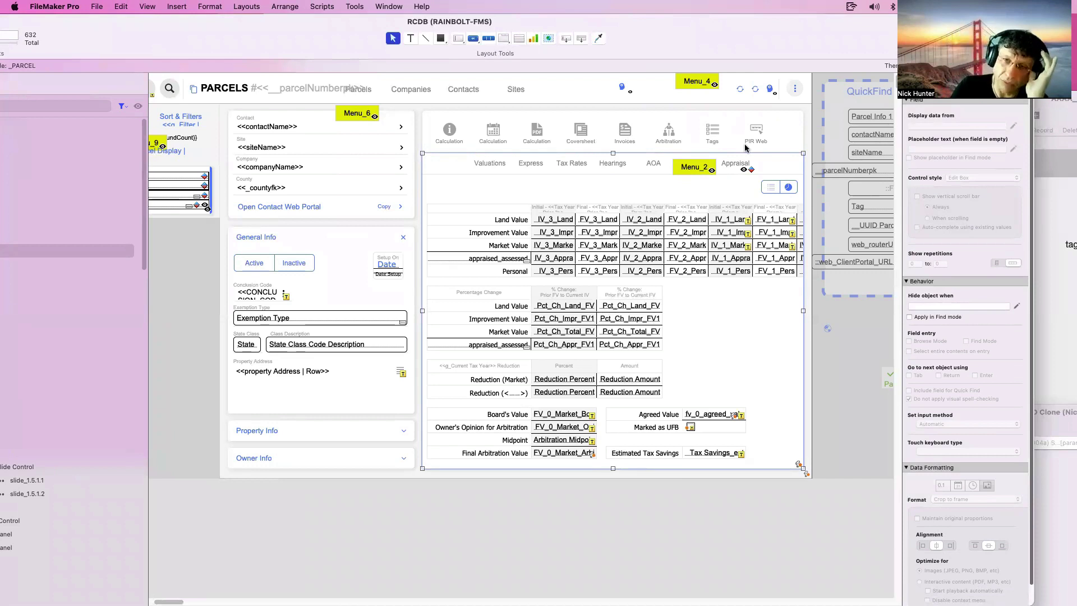
{"action": "left_click", "coordinate": [713, 136]}
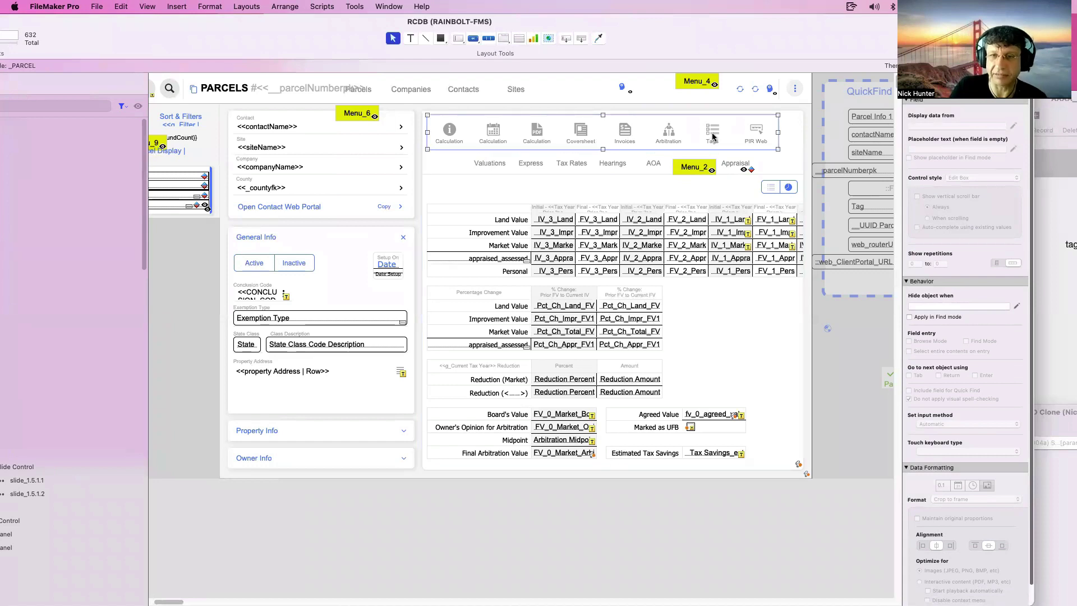
{"action": "left_click", "coordinate": [767, 158]}
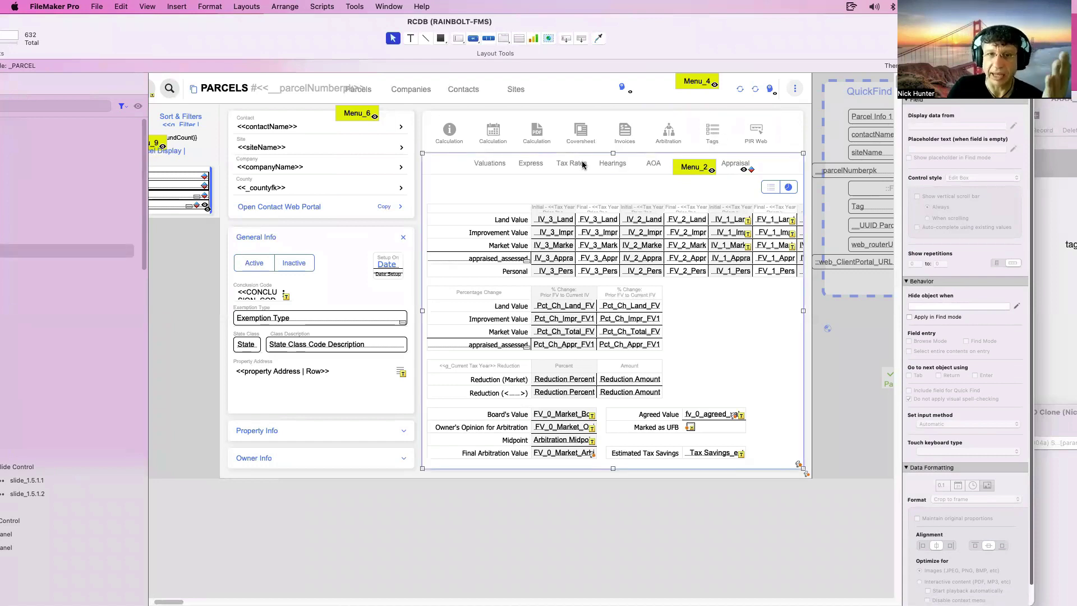
Collapse the Slide Control nested in slide_1, and compare its area on the layout with the parent slide_1 panel.
{"action": "left_click_drag", "start_coordinate": [288, 38], "coordinate": [445, 38]}
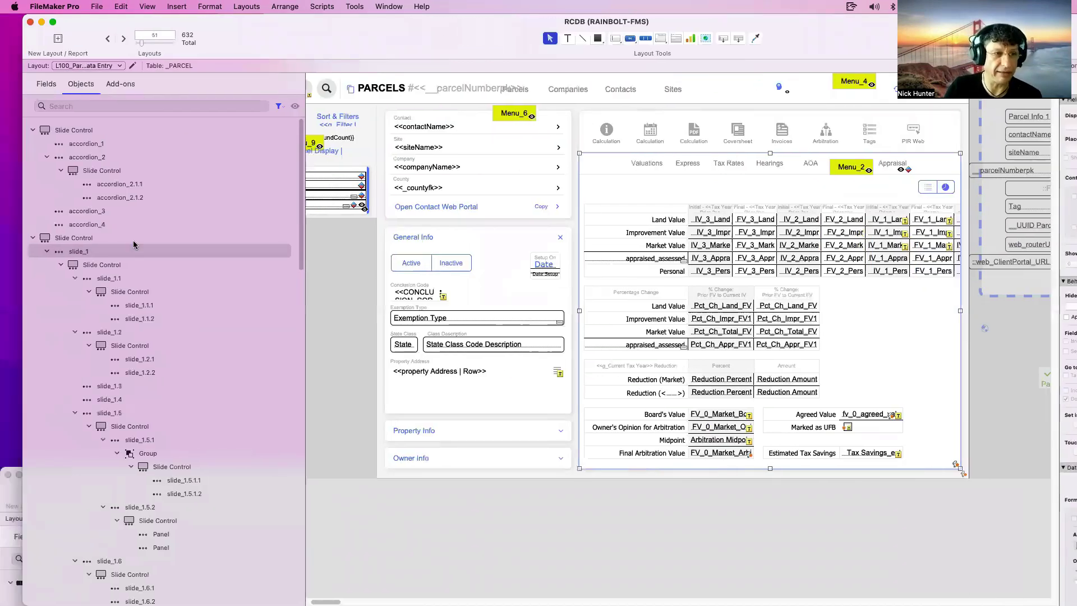
{"action": "left_click", "coordinate": [61, 266]}
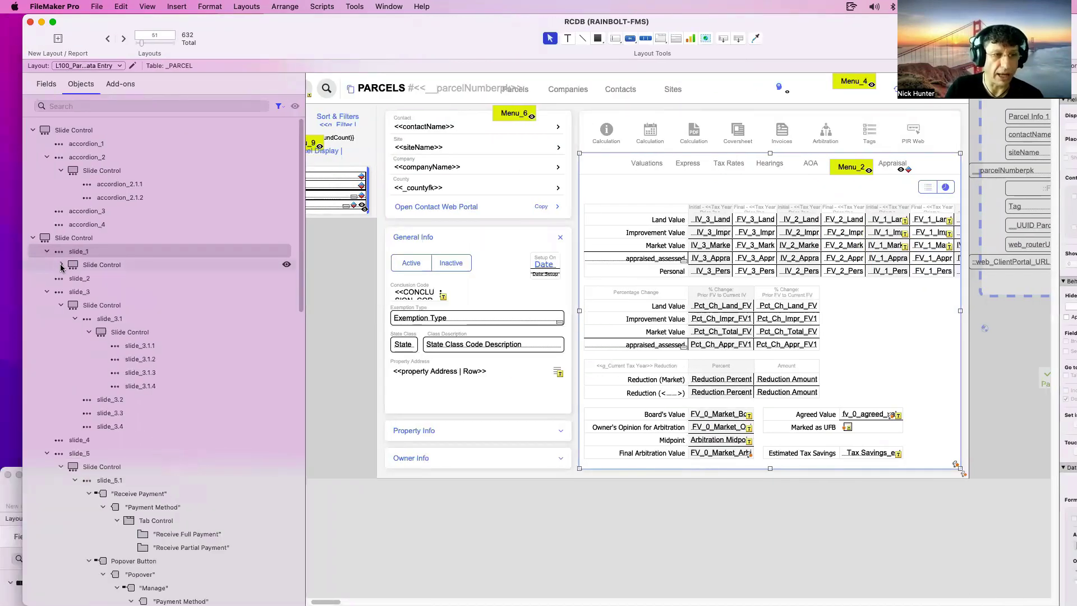
{"action": "left_click", "coordinate": [90, 270]}
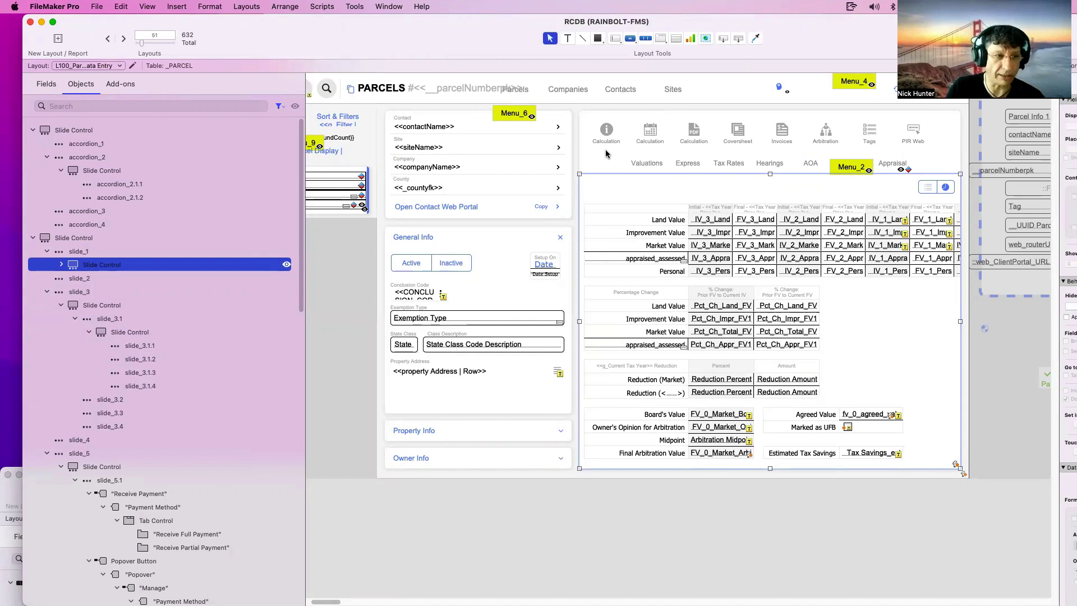
{"action": "left_click", "coordinate": [76, 254]}
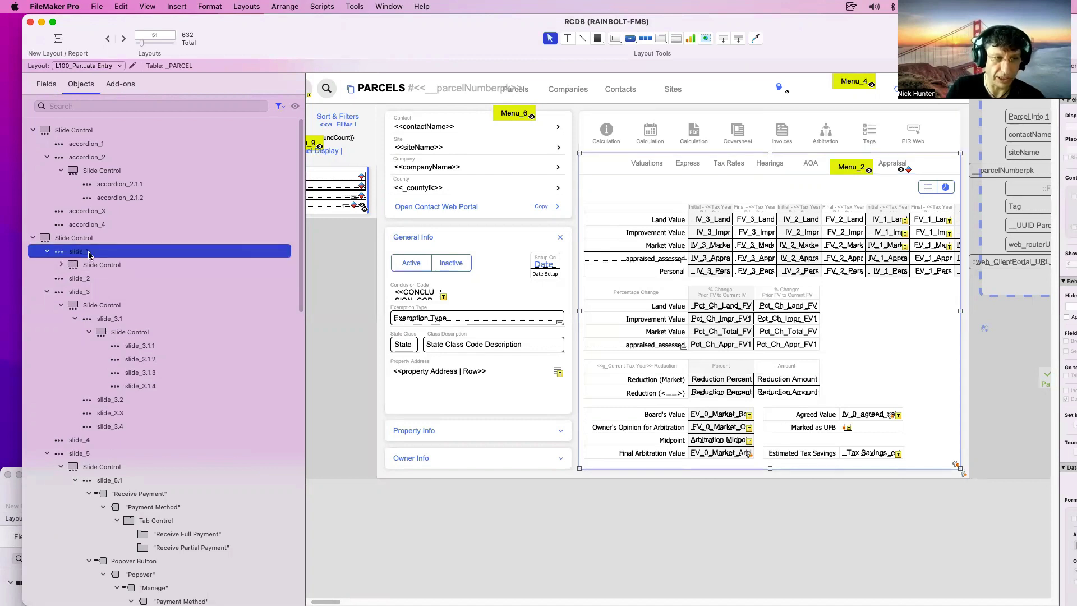
{"action": "left_click", "coordinate": [91, 264]}
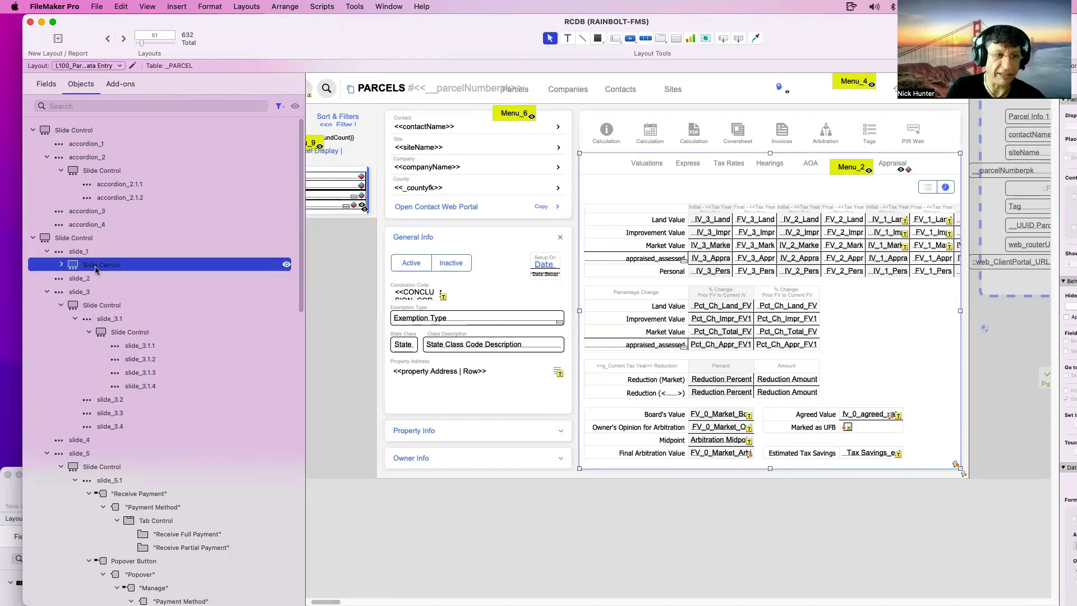
Expand slide_1's nested Slide Control and collapse its slide_1.1, slide_1.2, slide_1.5 and slide_1.6 panels.
{"action": "left_click", "coordinate": [61, 265]}
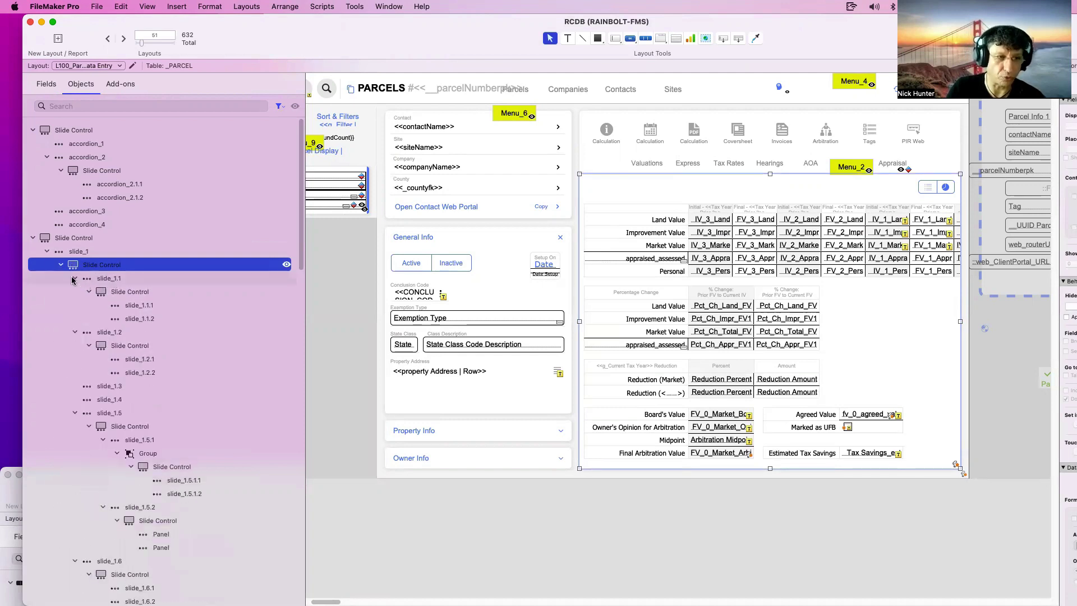
{"action": "left_click", "coordinate": [76, 278]}
{"action": "left_click", "coordinate": [75, 292]}
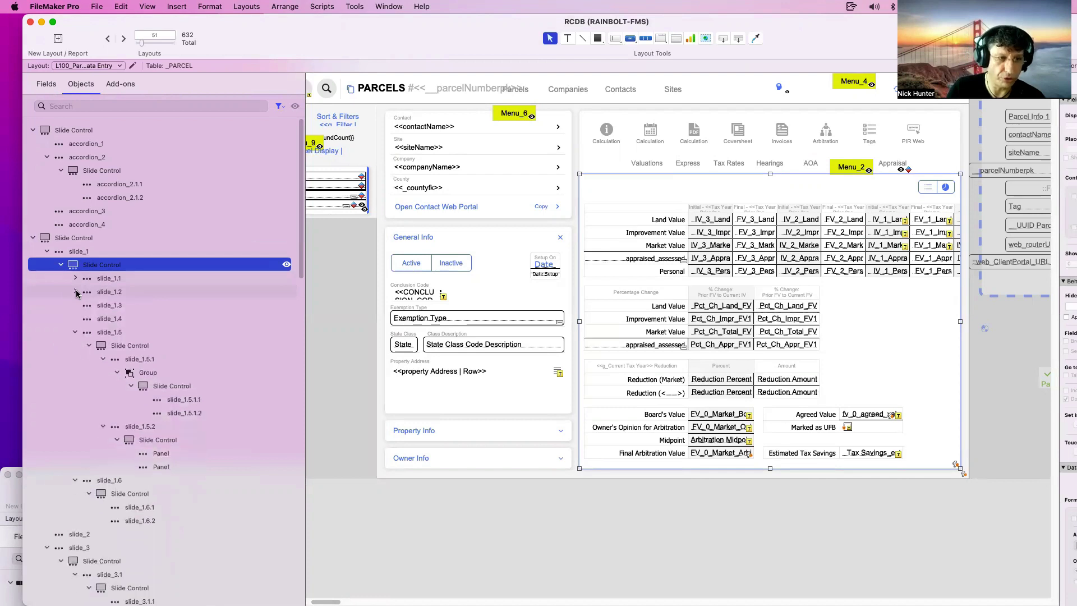
{"action": "left_click", "coordinate": [74, 332]}
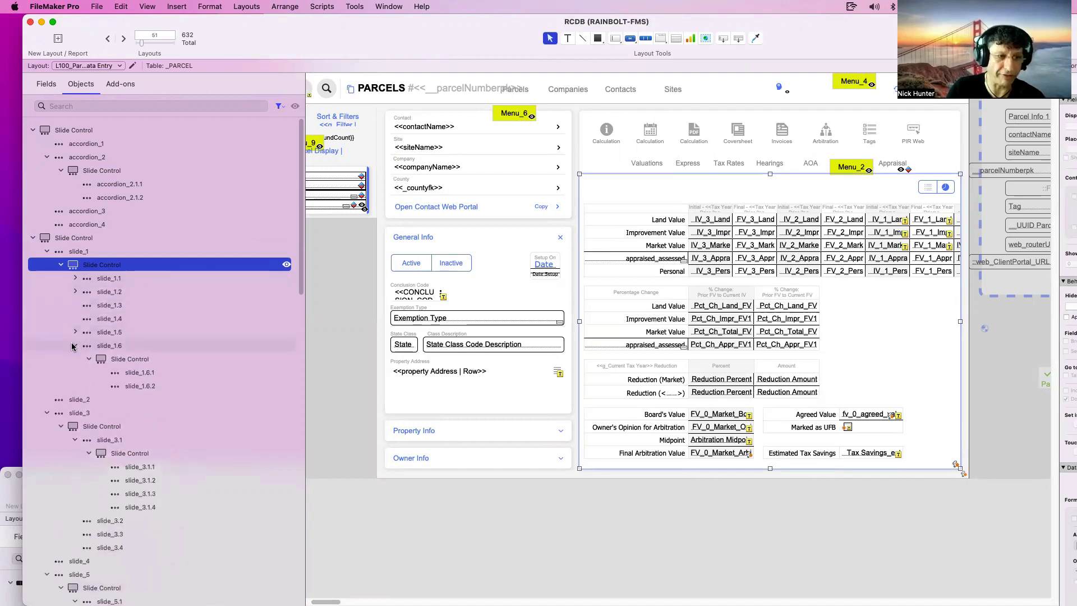
{"action": "left_click", "coordinate": [75, 345]}
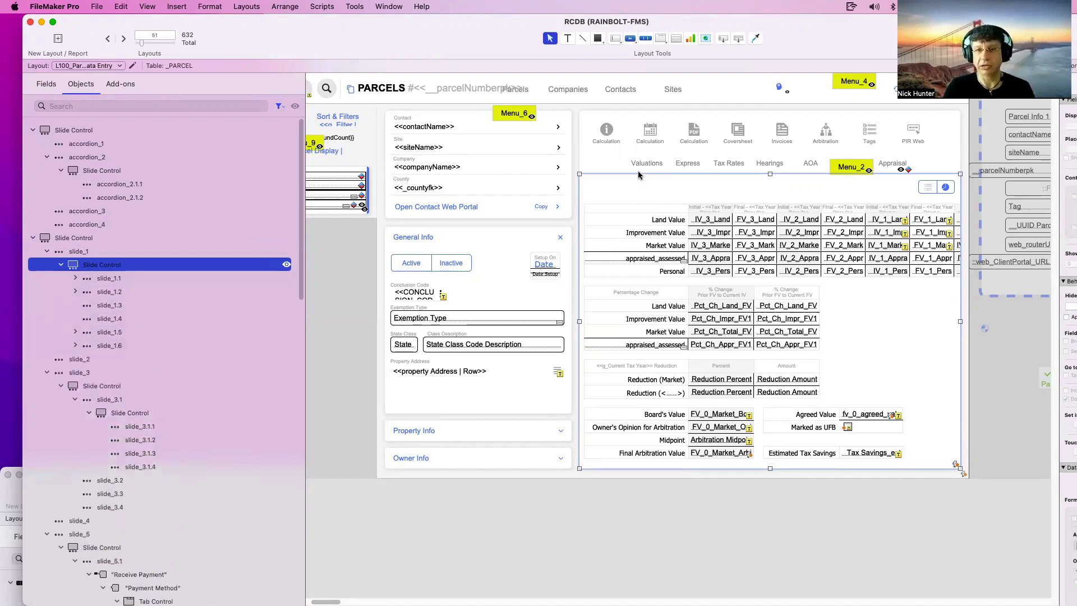
View each nested panel of slide_1 in order, from slide_1.1 through slide_1.6.
{"action": "left_click", "coordinate": [112, 278]}
{"action": "left_click", "coordinate": [119, 293]}
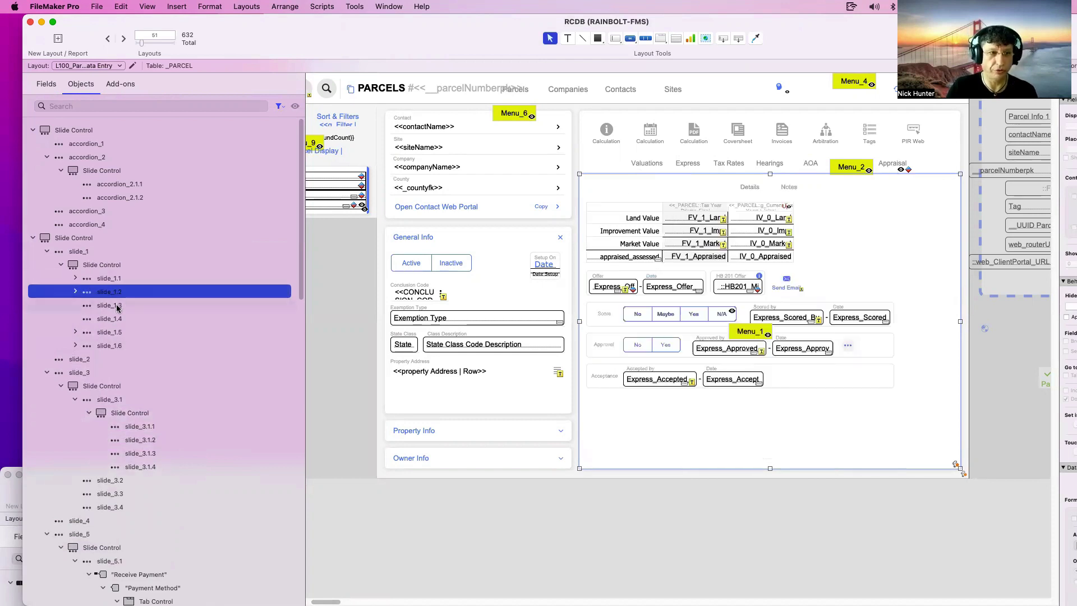
{"action": "left_click", "coordinate": [118, 306]}
{"action": "left_click", "coordinate": [120, 319]}
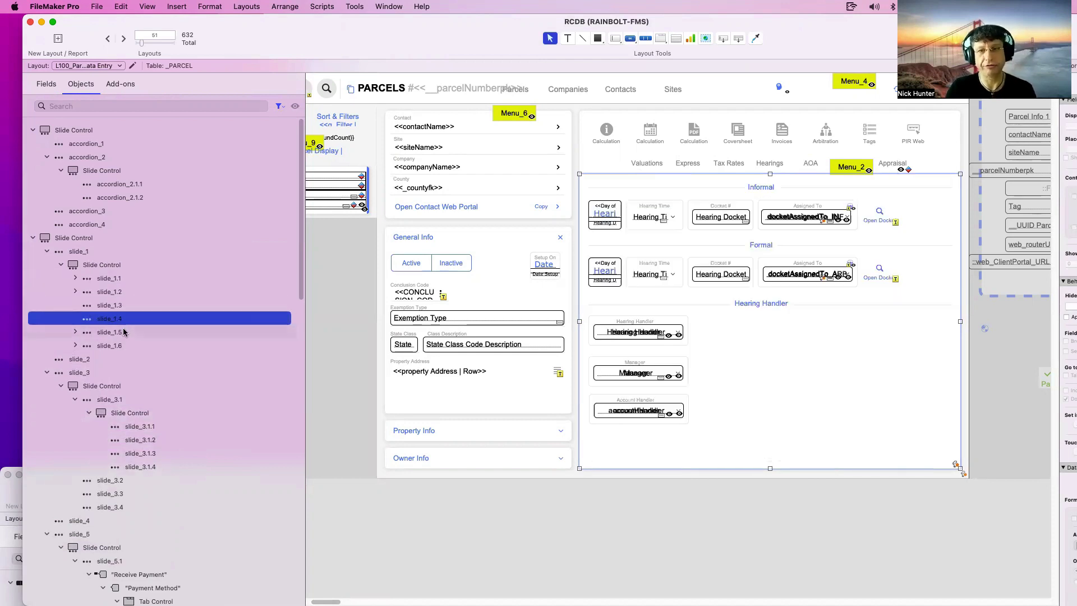
{"action": "left_click", "coordinate": [123, 331]}
{"action": "left_click", "coordinate": [126, 345]}
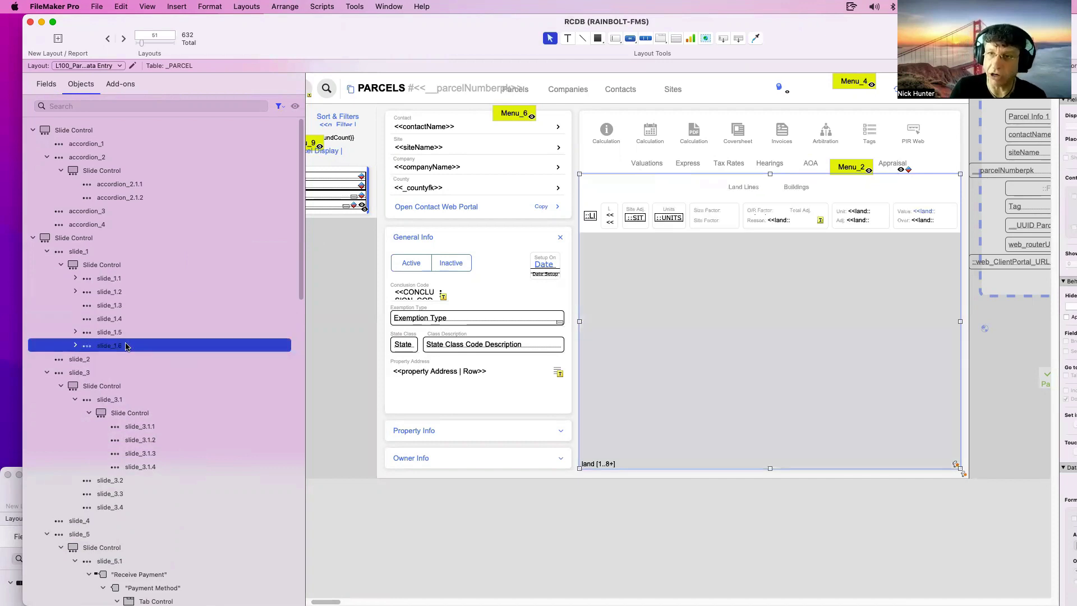
Return to slide_1.1 and view the panels again up to slide_1.4.
{"action": "left_click", "coordinate": [135, 279]}
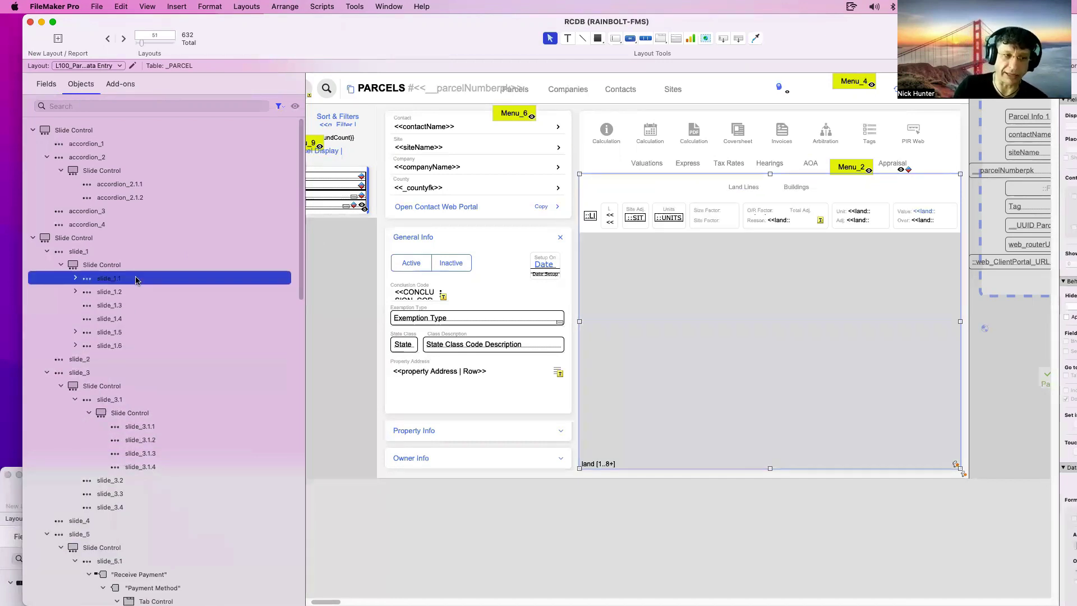
{"action": "left_click", "coordinate": [128, 292]}
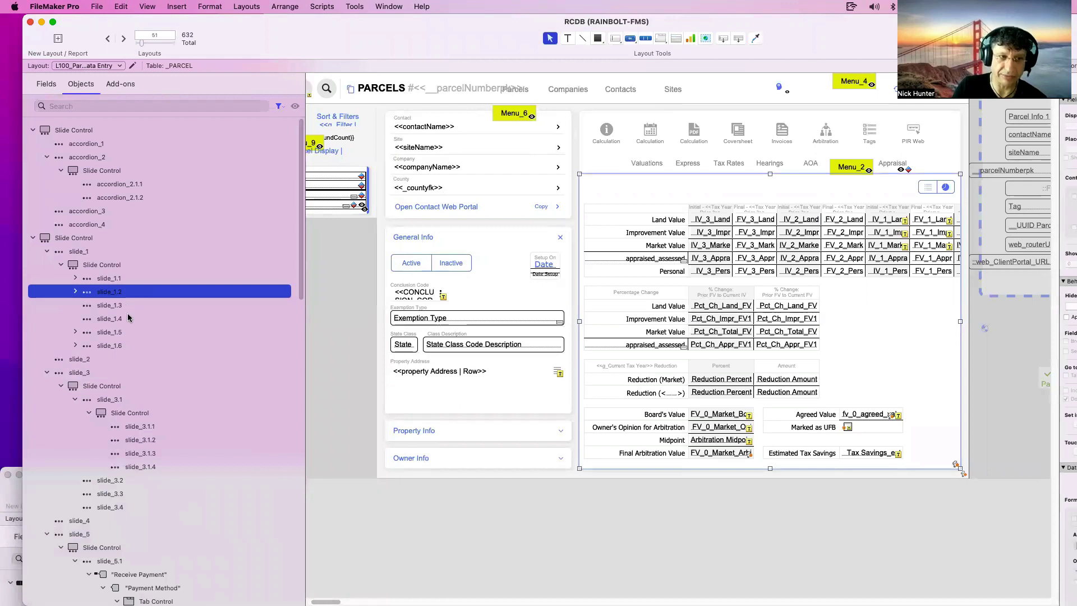
{"action": "left_click", "coordinate": [127, 305]}
{"action": "left_click", "coordinate": [128, 319]}
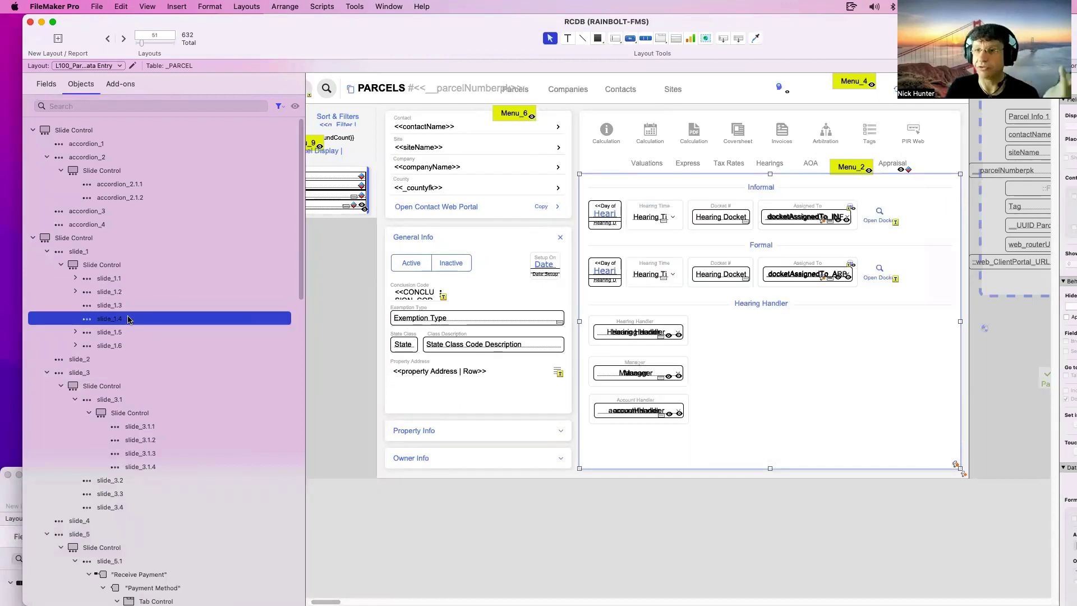
Search the layout's object list for slide_8.2 and select that panel to view it on the layout.
{"action": "left_click", "coordinate": [153, 107]}
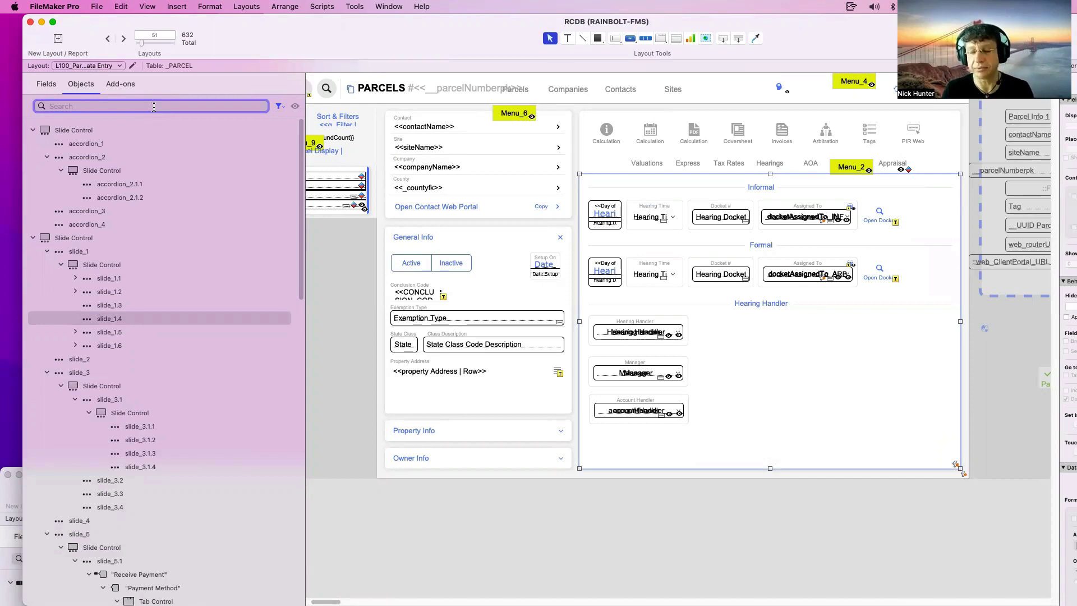
{"action": "scroll", "coordinate": [160, 195], "scroll_direction": "down", "scroll_amount": 5}
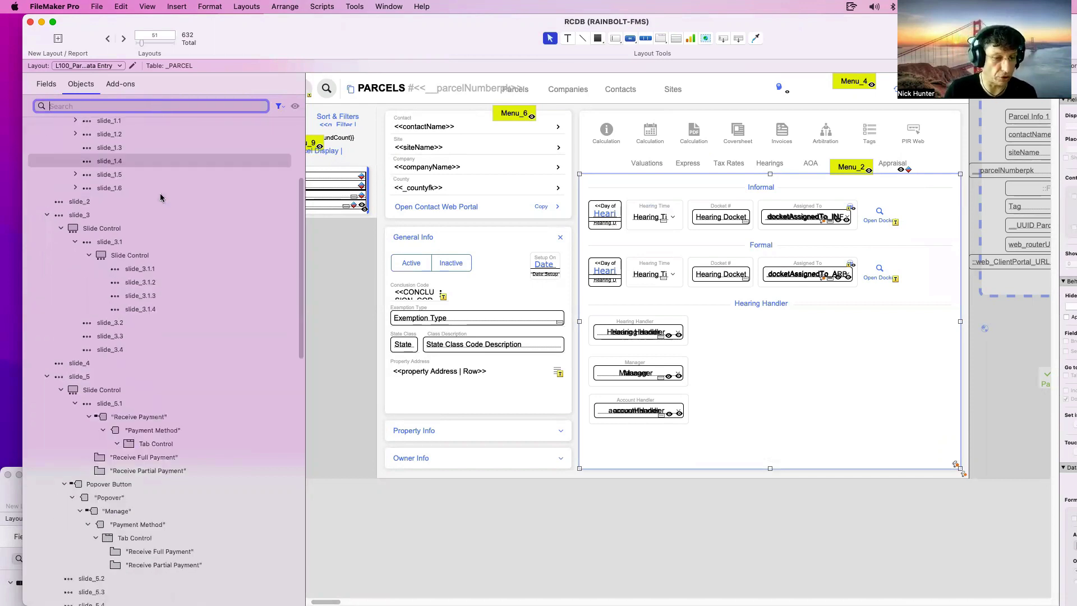
{"action": "scroll", "coordinate": [160, 194], "scroll_direction": "down", "scroll_amount": 9}
{"action": "left_click", "coordinate": [155, 106]}
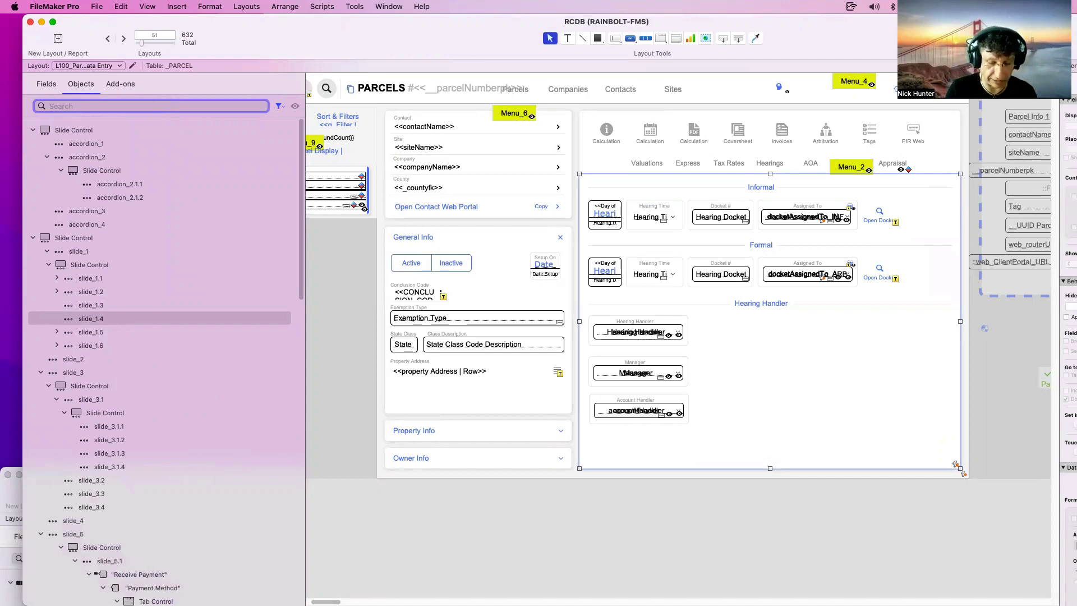
{"action": "type", "text": "s"}
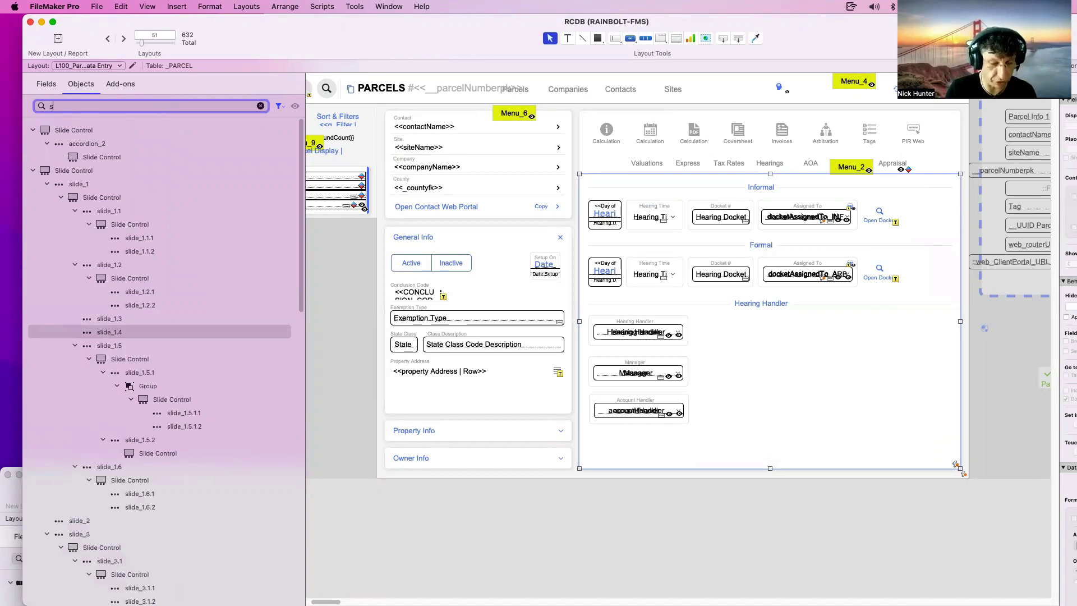
{"action": "type", "text": "li"}
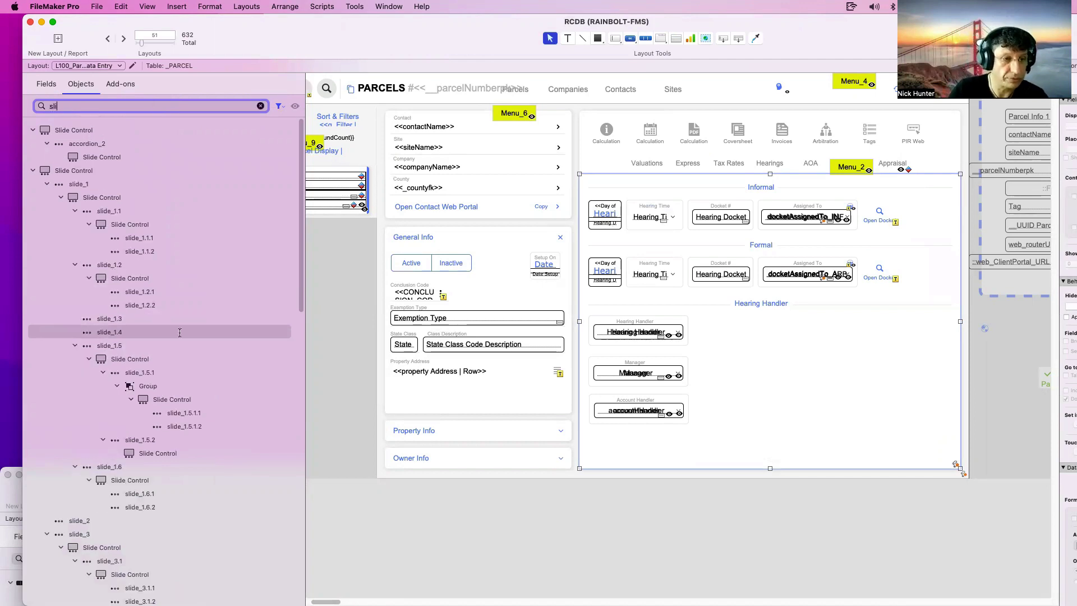
{"action": "type", "text": "de"}
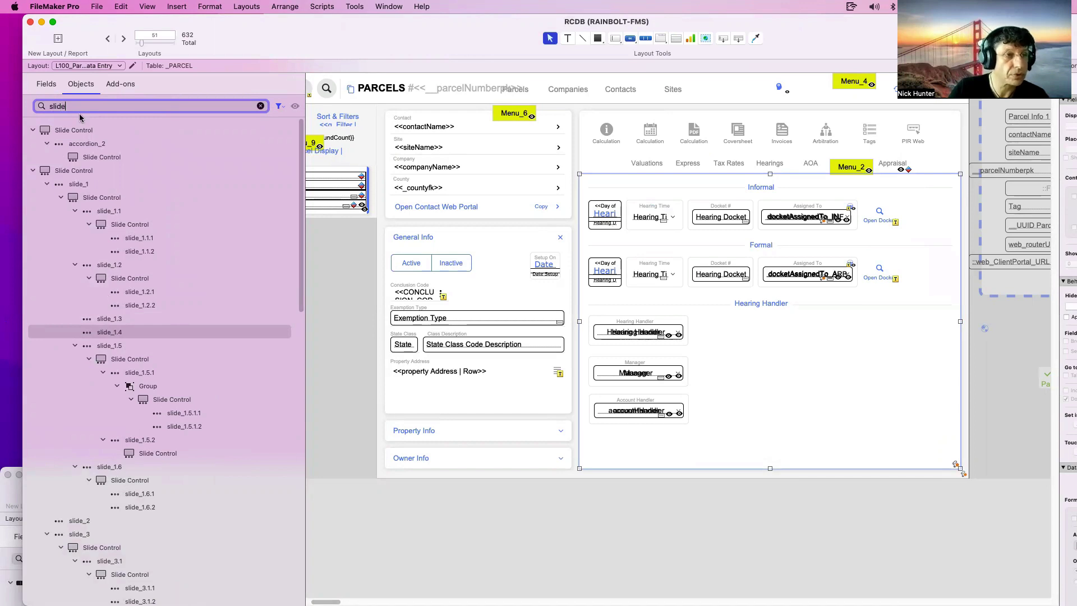
{"action": "type", "text": "_"}
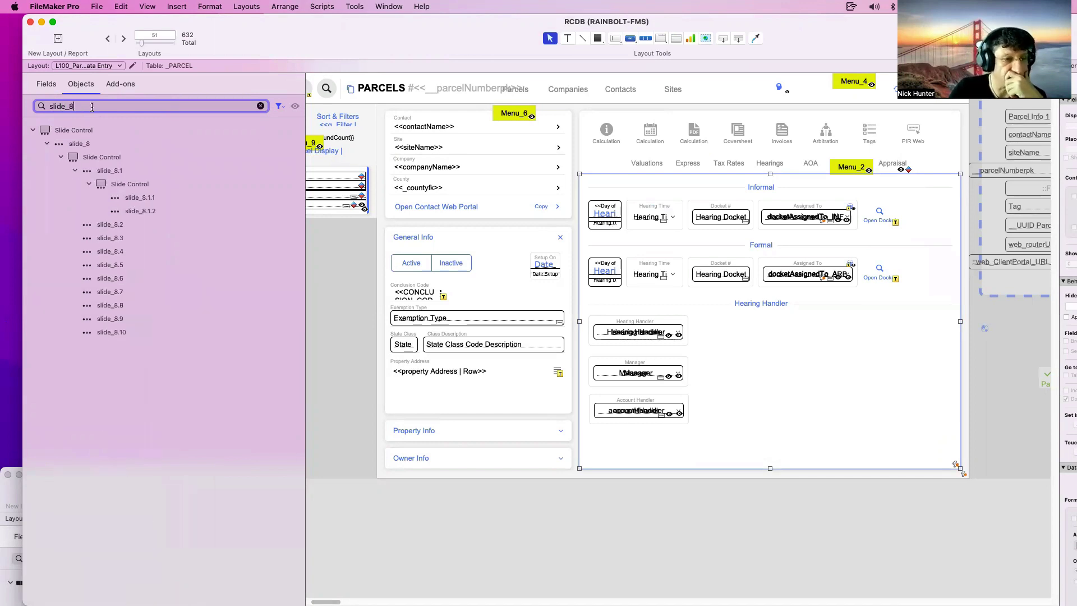
{"action": "type", "text": "8.2"}
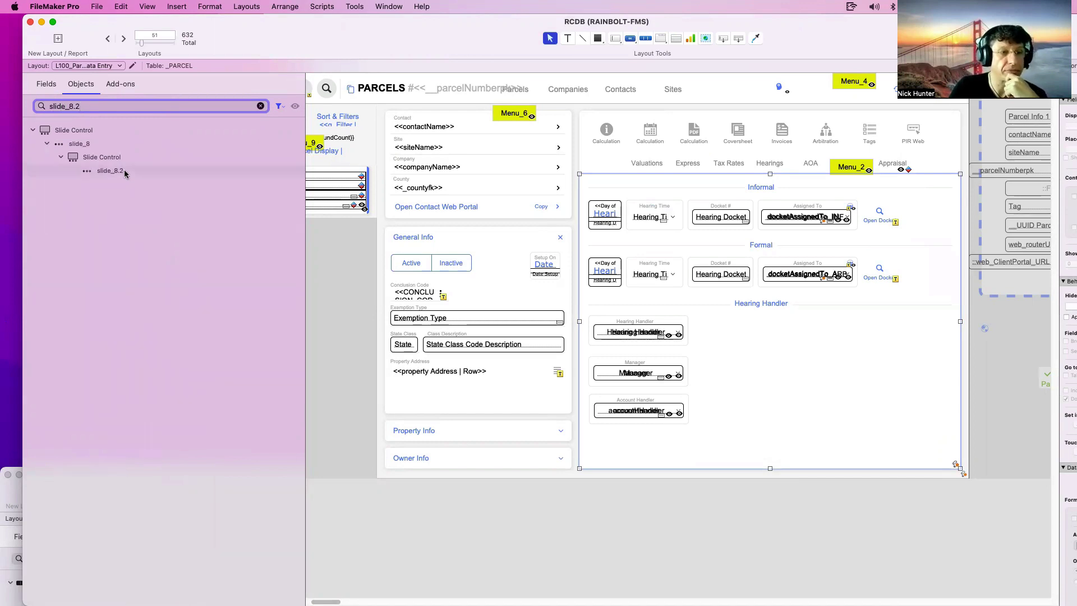
{"action": "left_click", "coordinate": [123, 172]}
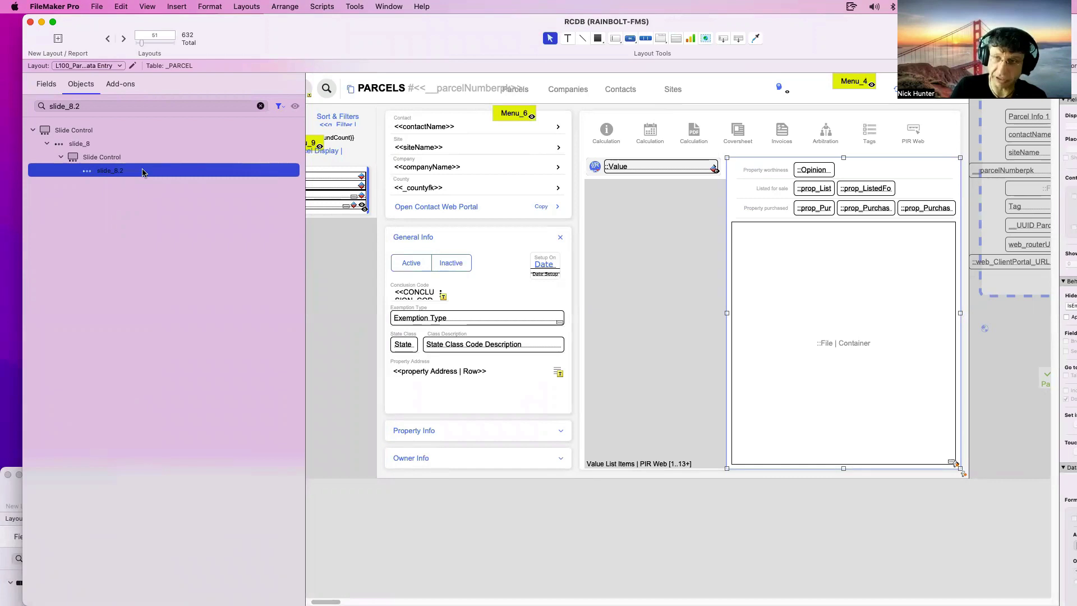
Clear the object search and switch the main slide control from slide_8 to its first panel, slide_1.
{"action": "left_click", "coordinate": [256, 106]}
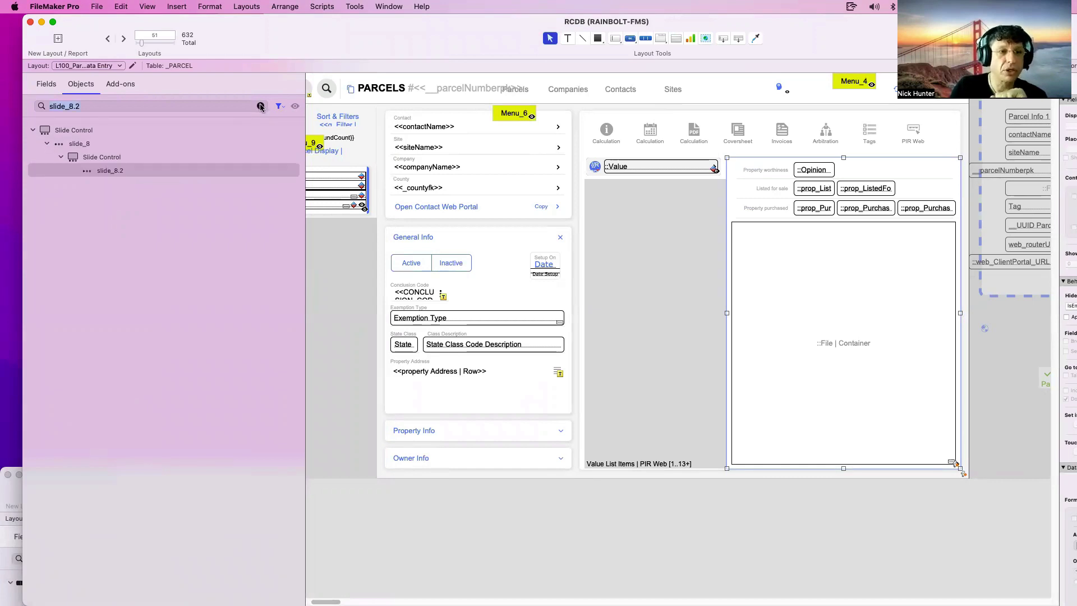
{"action": "key", "text": "BackSpace"}
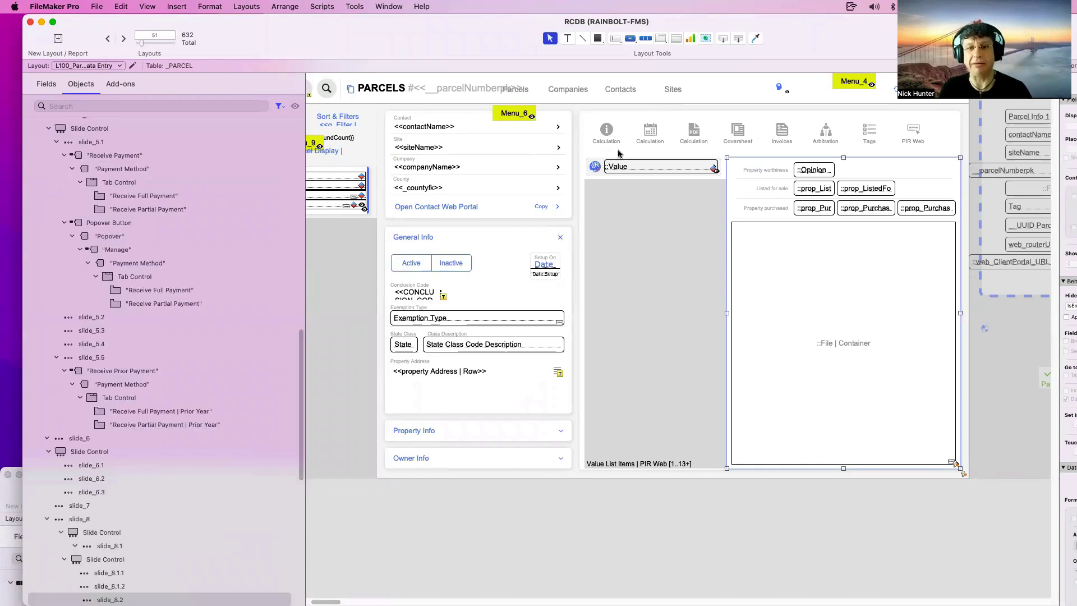
{"action": "left_click", "coordinate": [625, 154]}
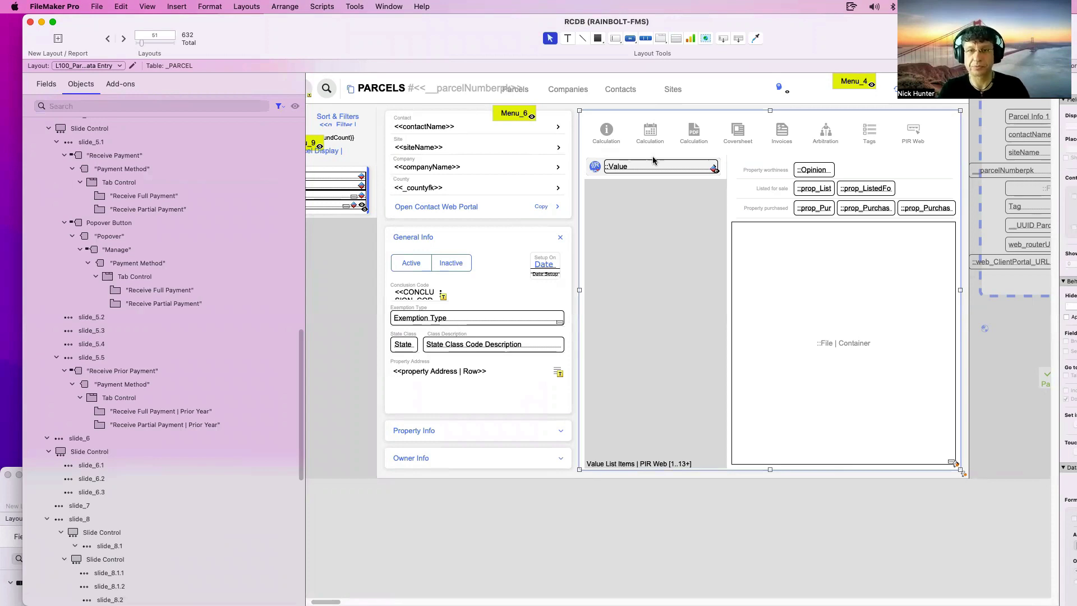
{"action": "left_click", "coordinate": [748, 159]}
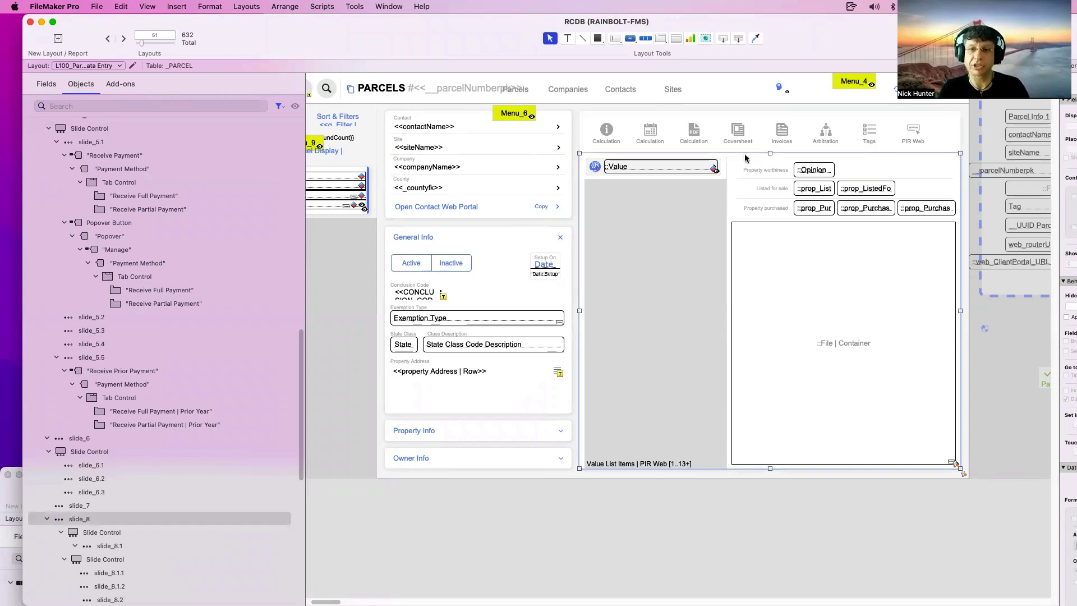
{"action": "double_click", "coordinate": [746, 159]}
{"action": "left_click", "coordinate": [549, 181]}
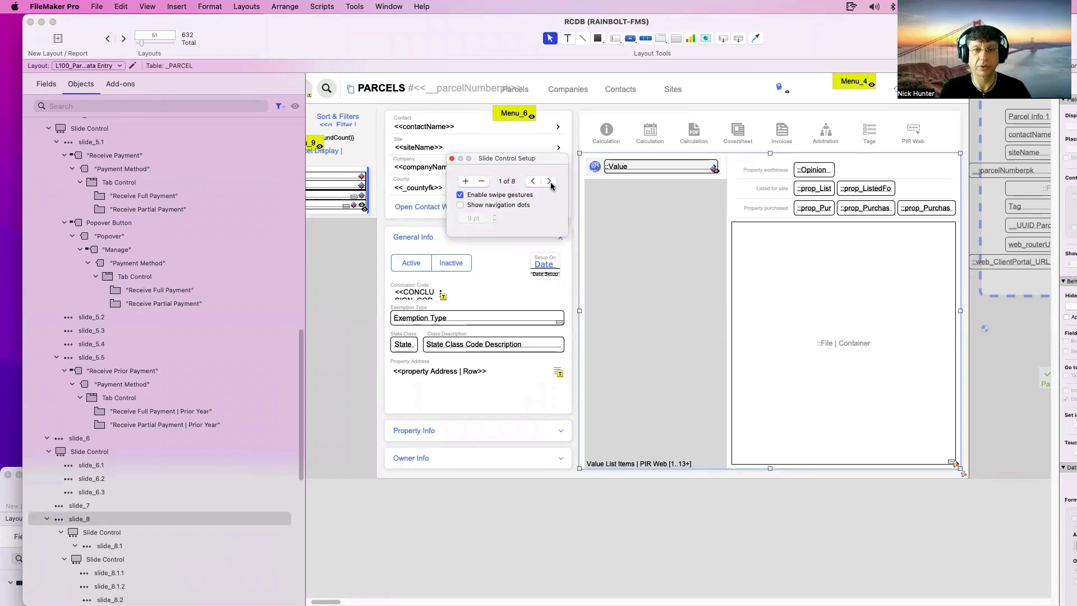
{"action": "left_click", "coordinate": [549, 182]}
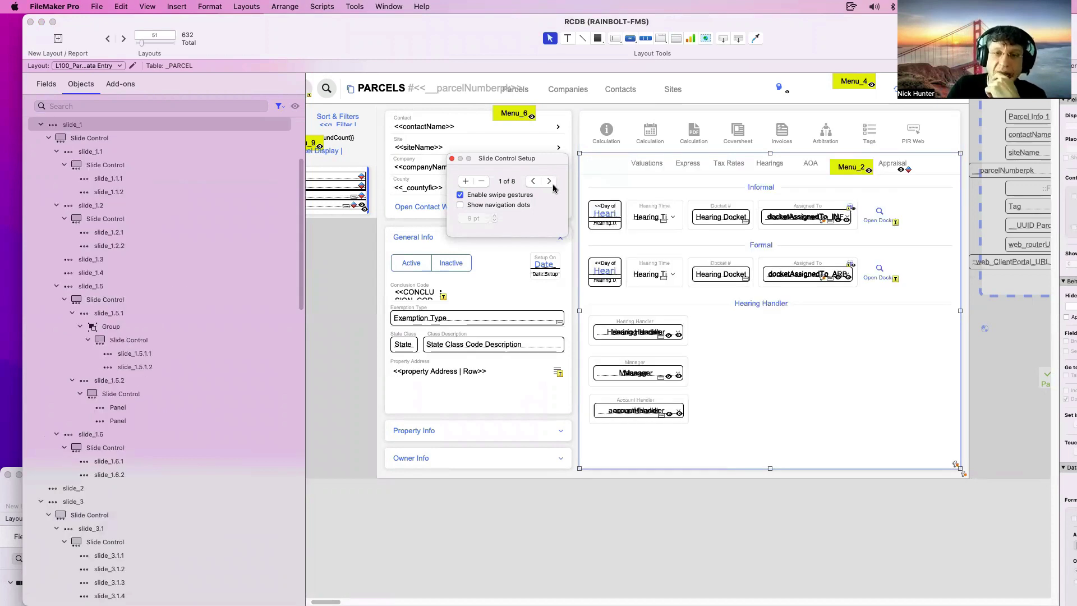
Open the setup of the Slide Control nested in slide_1 and page forward from panel 4 to panel 1.
{"action": "left_click_drag", "start_coordinate": [656, 60], "coordinate": [504, 61]}
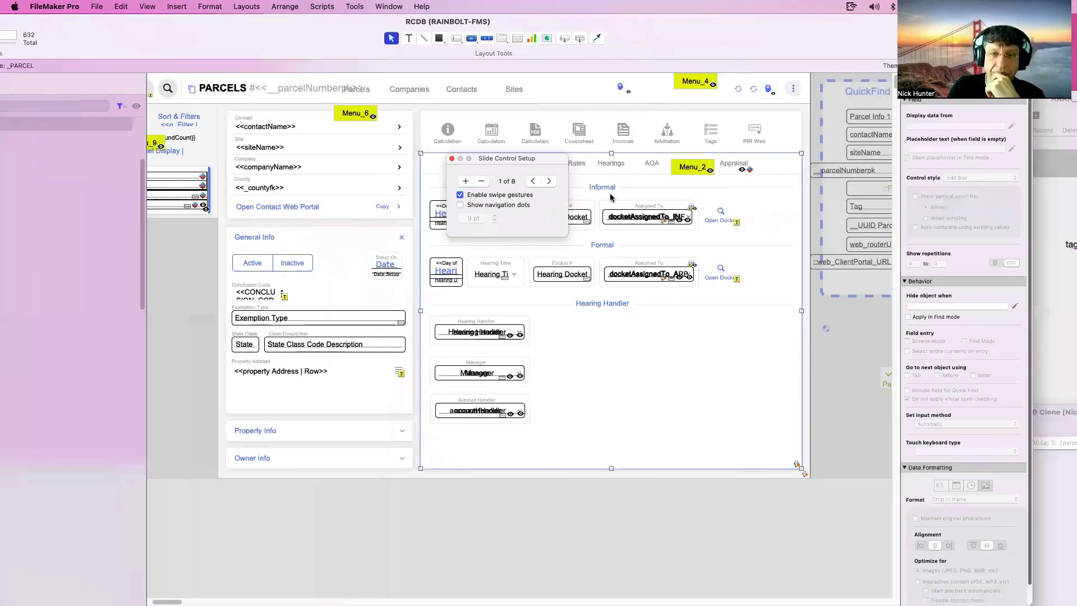
{"action": "left_click", "coordinate": [623, 180]}
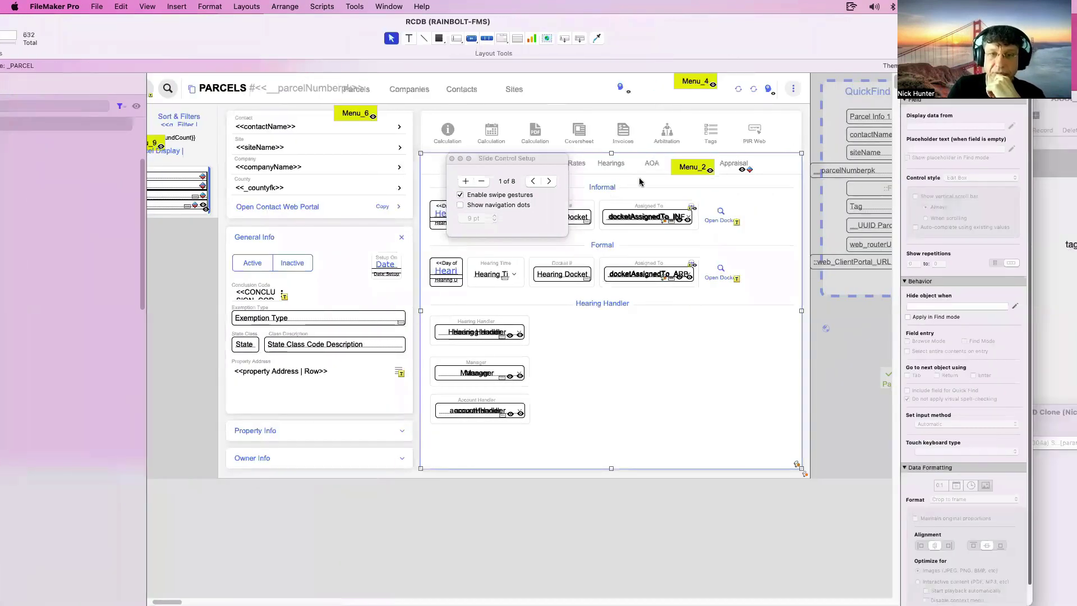
{"action": "left_click", "coordinate": [681, 187]}
{"action": "double_click", "coordinate": [686, 187]}
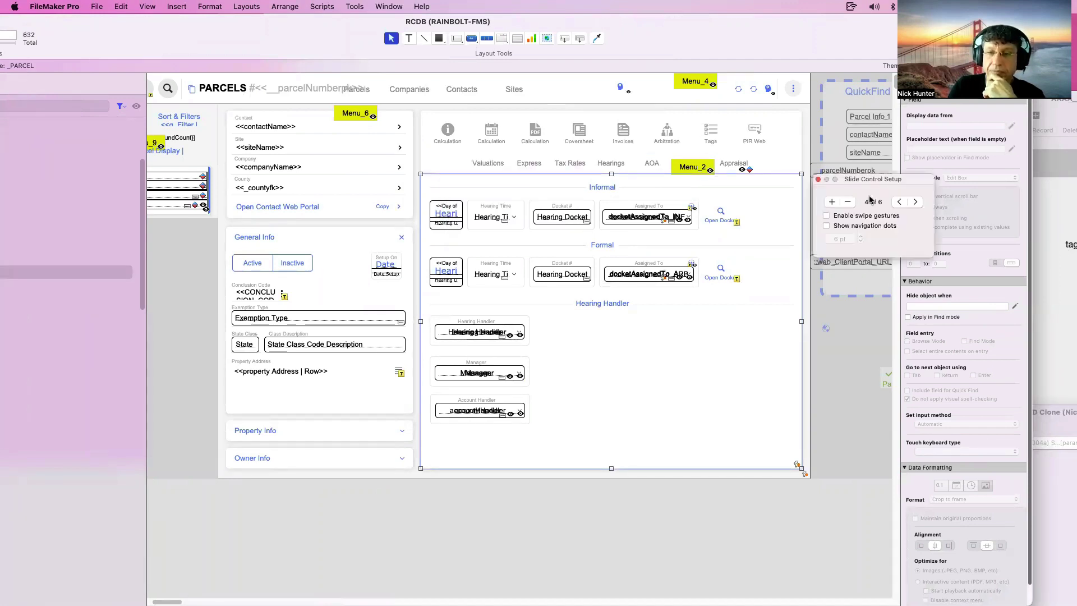
{"action": "left_click", "coordinate": [916, 202]}
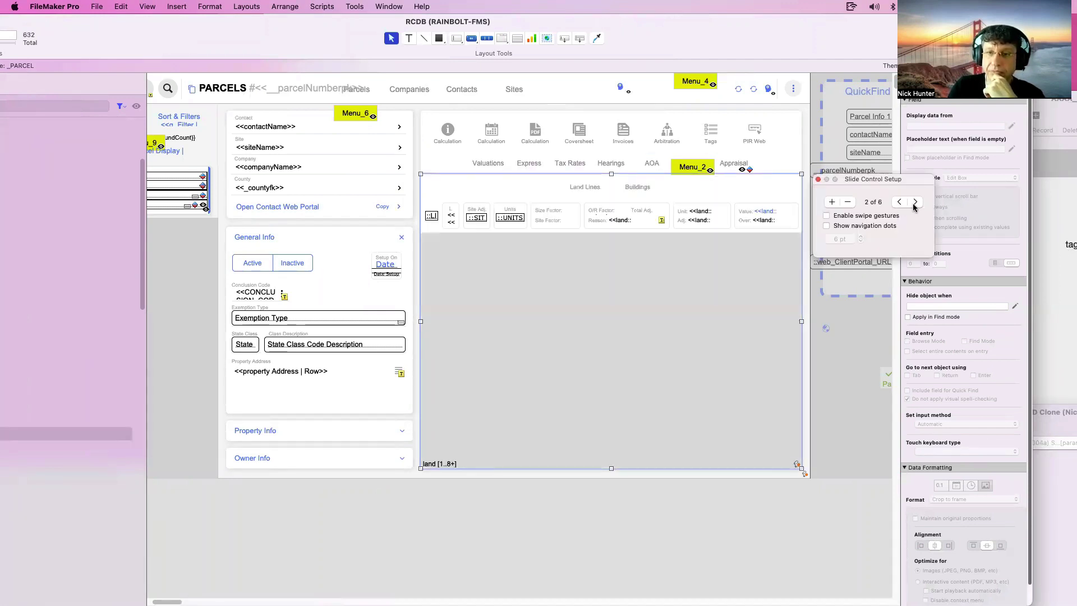
{"action": "left_click", "coordinate": [915, 203]}
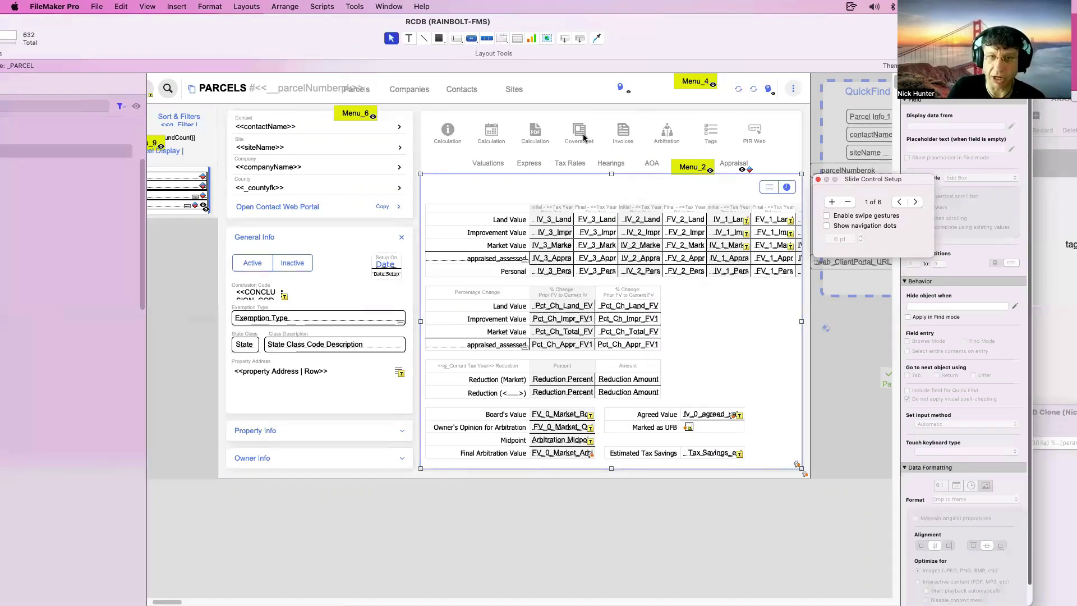
Select the icon button bar, the slide_1.1 panel, its nested panel and the two-segment button bar in turn to compare the navigation levels.
{"action": "left_click", "coordinate": [580, 163]}
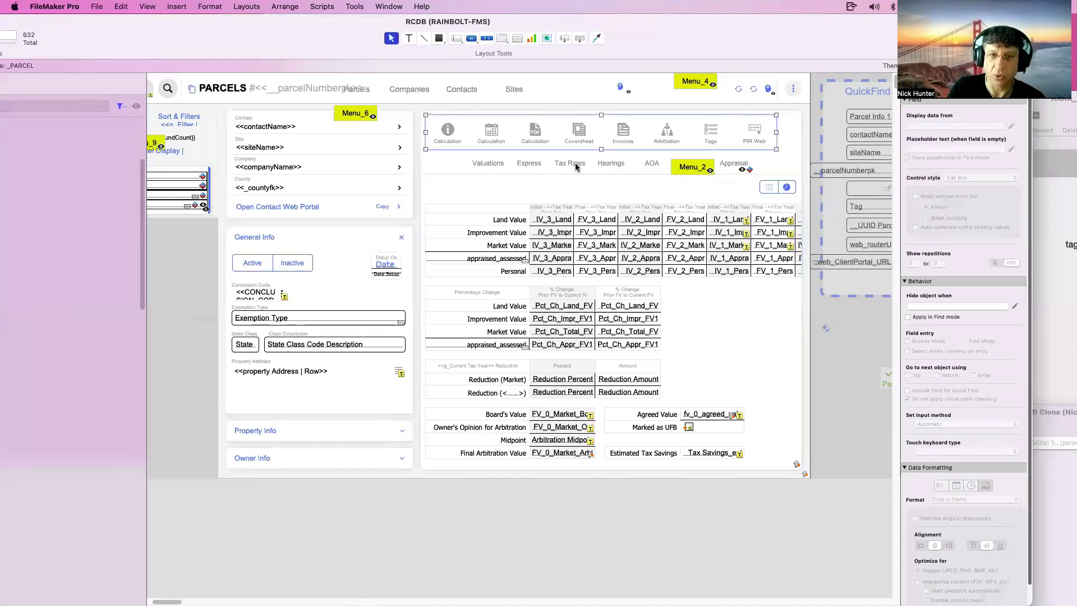
{"action": "left_click", "coordinate": [576, 167]}
{"action": "left_click", "coordinate": [564, 181]}
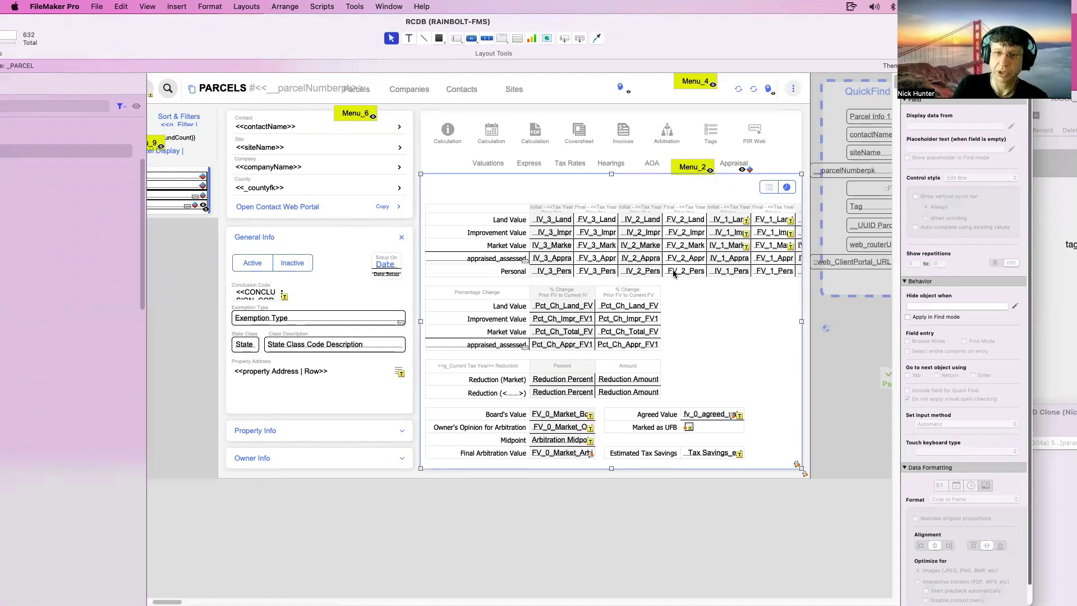
{"action": "left_click", "coordinate": [686, 292]}
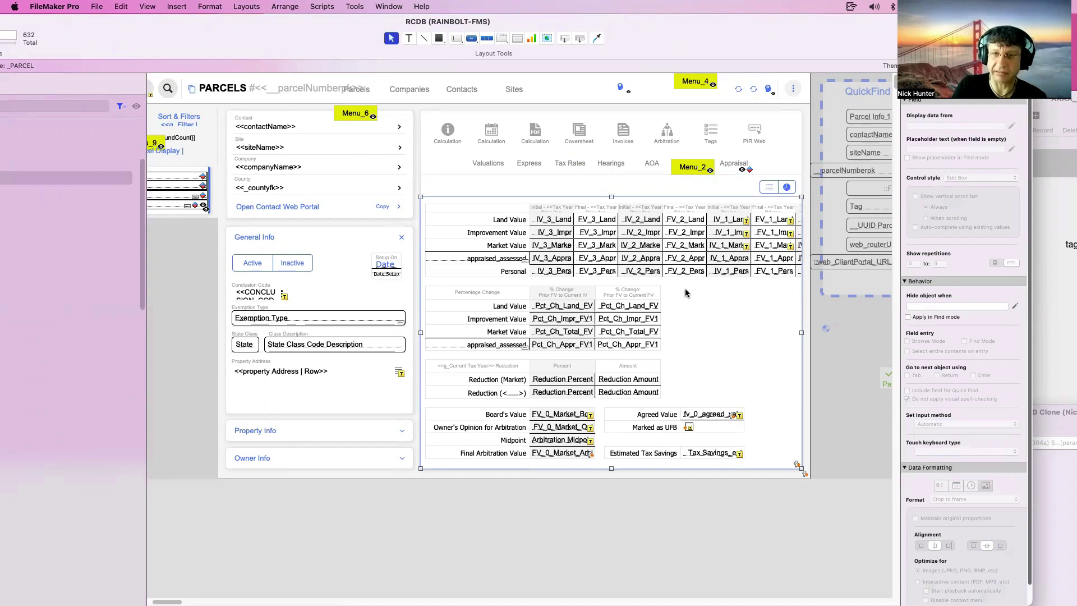
{"action": "left_click", "coordinate": [768, 191]}
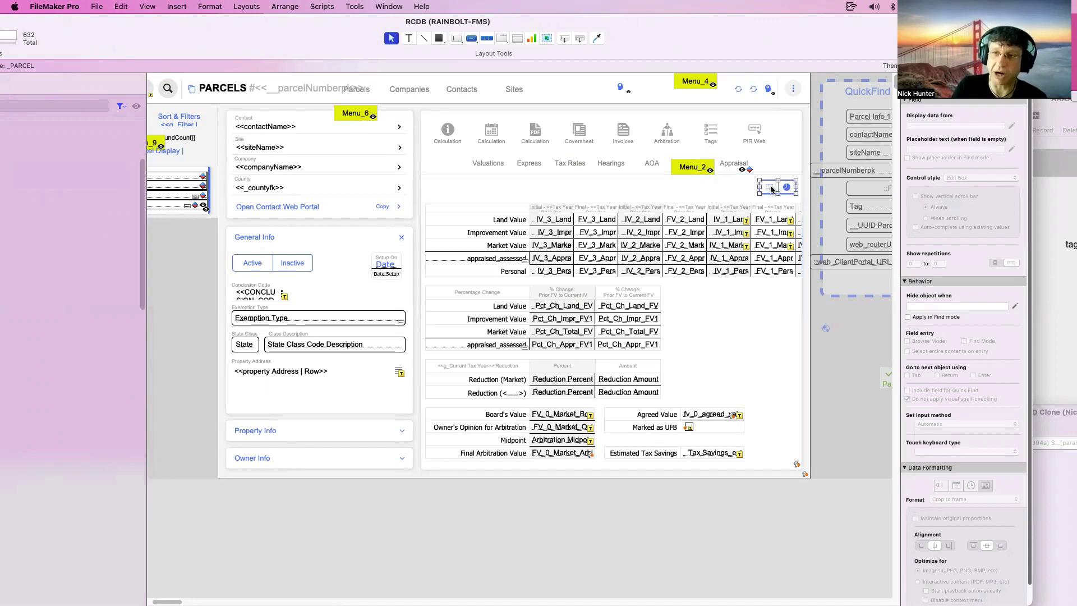
{"action": "left_click", "coordinate": [641, 169]}
{"action": "left_click", "coordinate": [587, 135]}
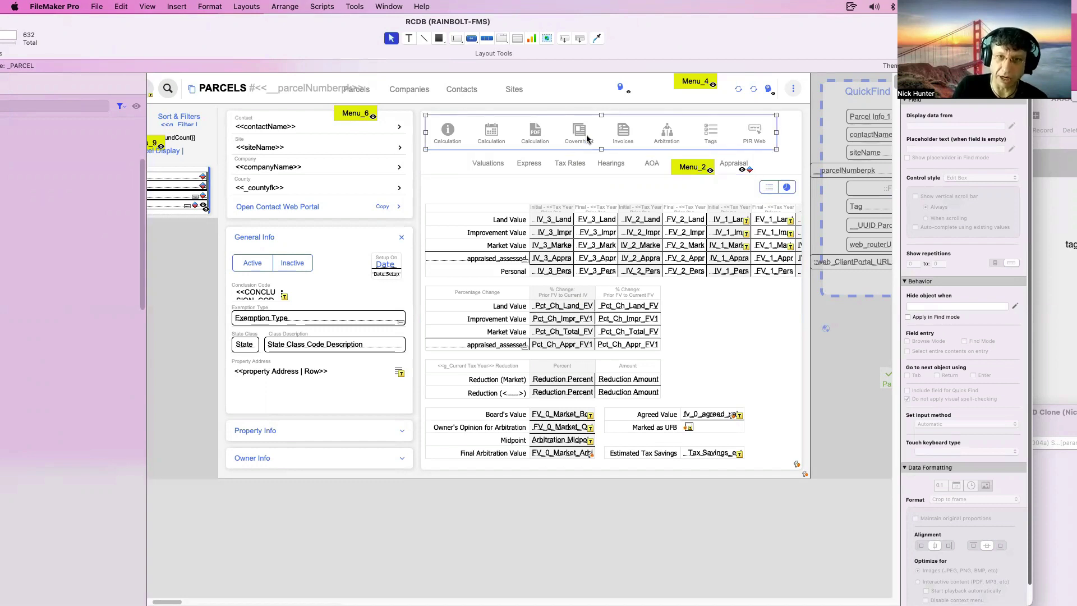
{"action": "left_click", "coordinate": [770, 189]}
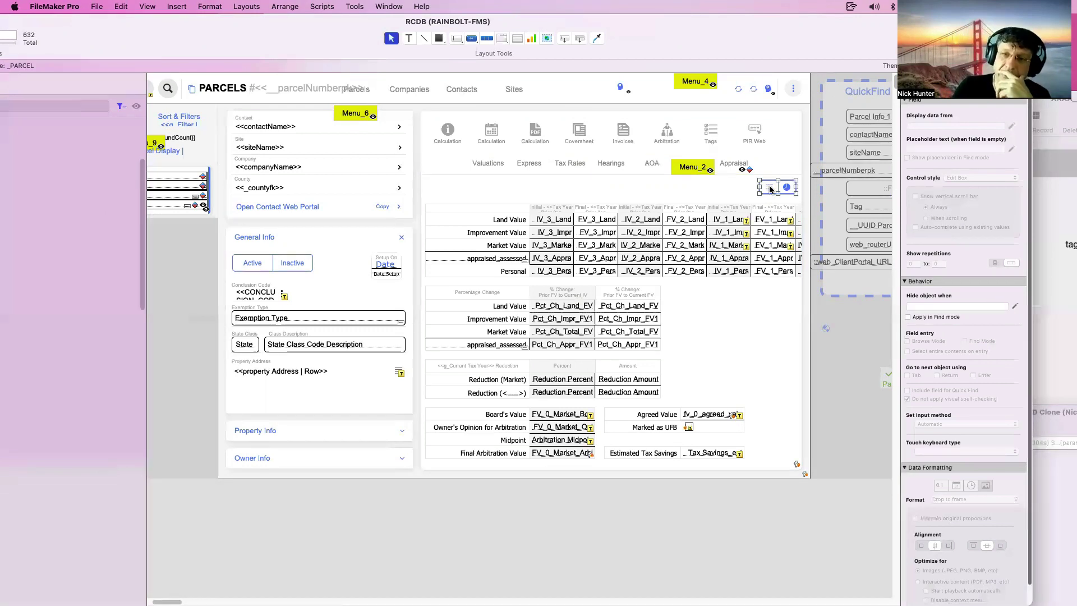
Open the setup of the Slide Control nested in slide_1.1 and show its second panel with the Market Valuations chart.
{"action": "left_click", "coordinate": [749, 325]}
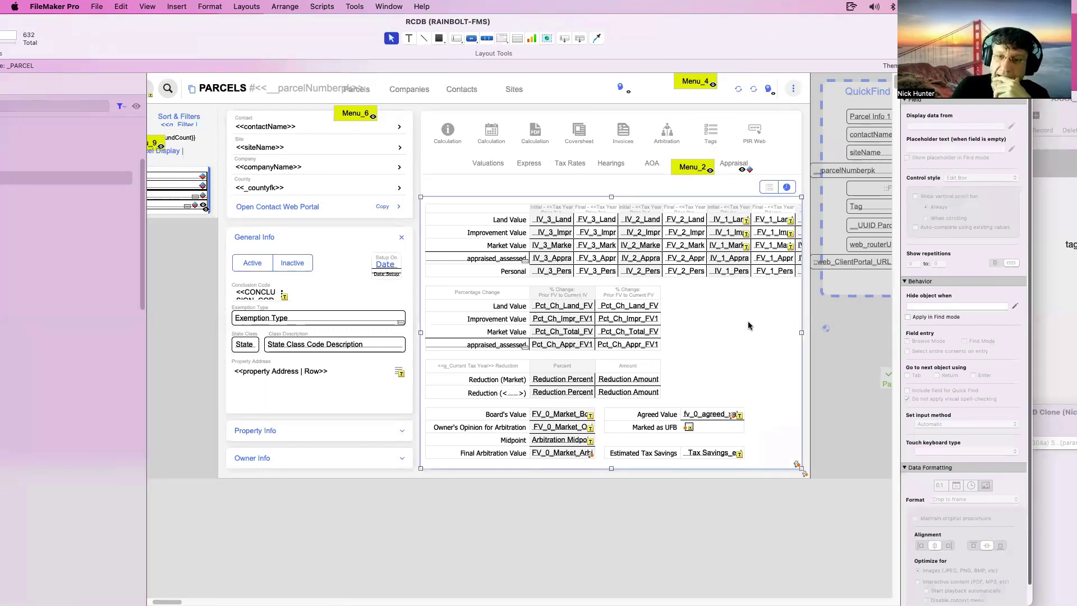
{"action": "double_click", "coordinate": [727, 297]}
{"action": "left_click_drag", "start_coordinate": [857, 198], "coordinate": [713, 264]}
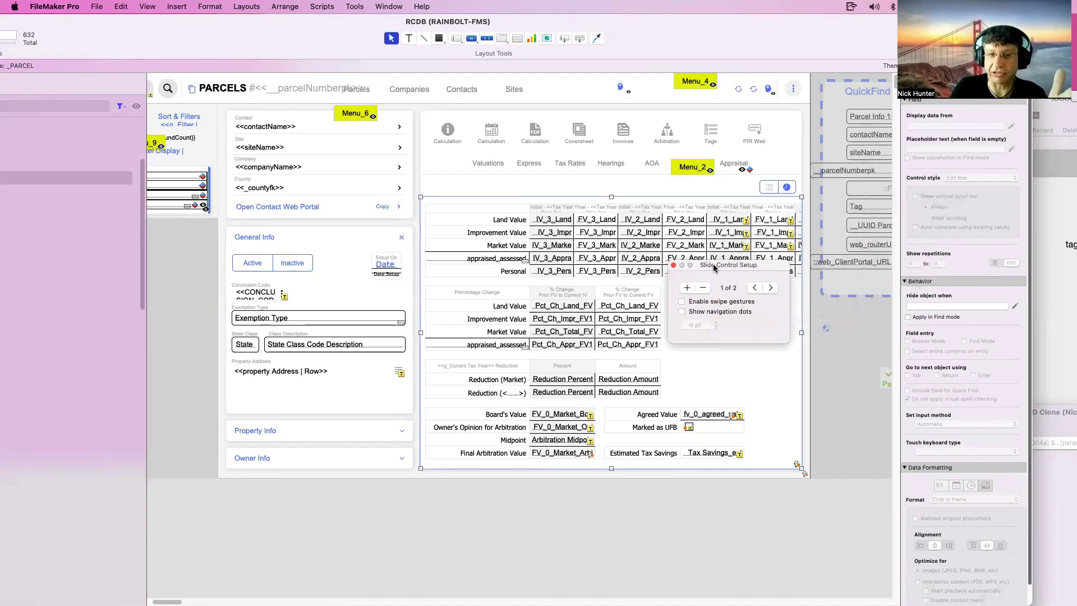
{"action": "left_click", "coordinate": [766, 288]}
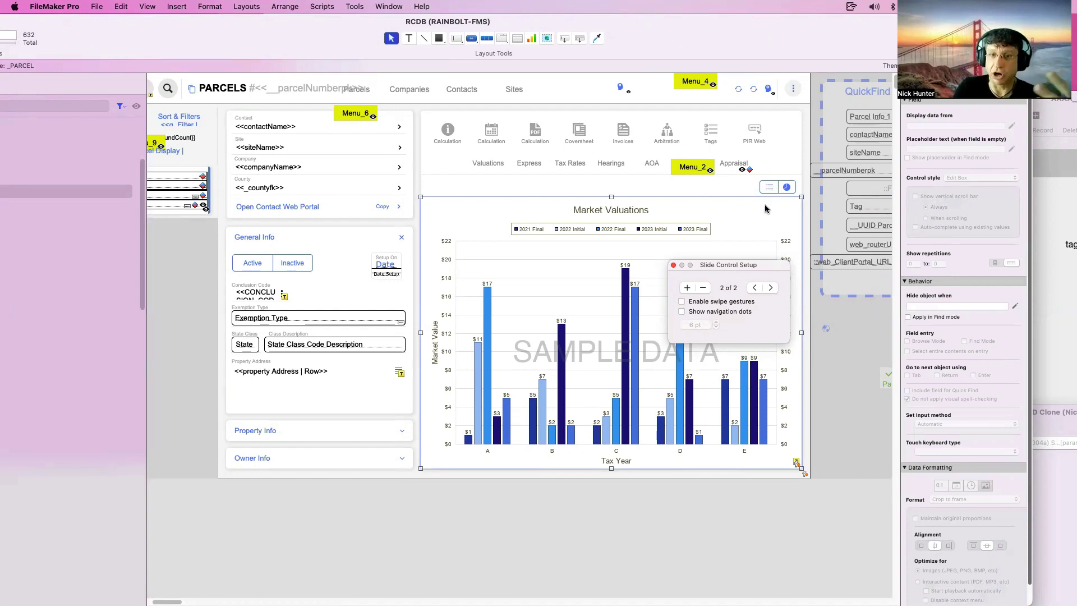
Show the Position properties in the Inspector and select the panel behind the Market Valuations chart to check its object name.
{"action": "left_click_drag", "start_coordinate": [751, 42], "coordinate": [608, 45]}
{"action": "left_click", "coordinate": [623, 217]}
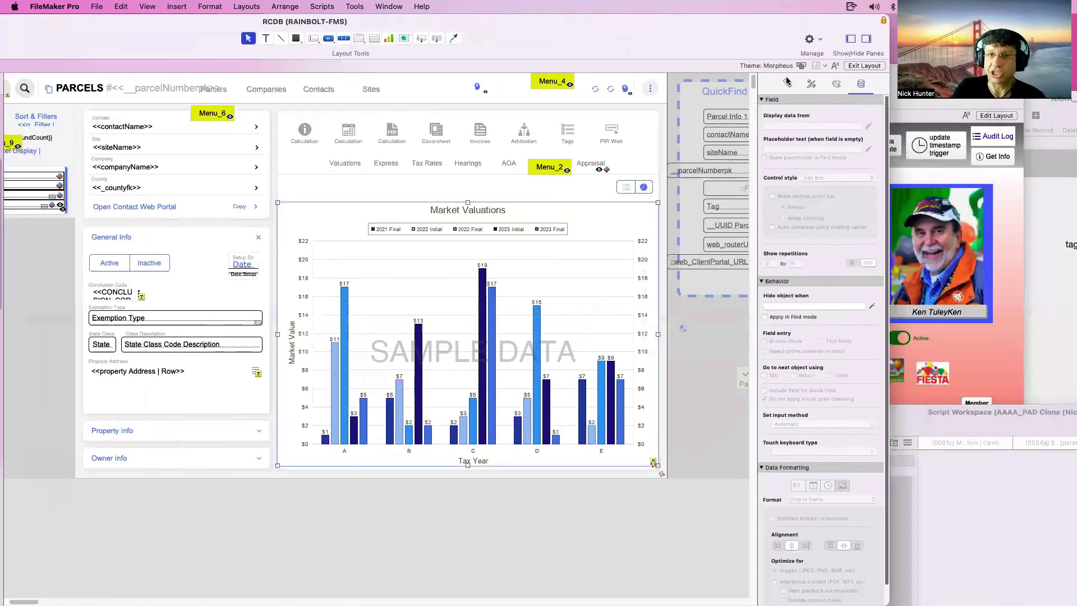
{"action": "left_click", "coordinate": [788, 83]}
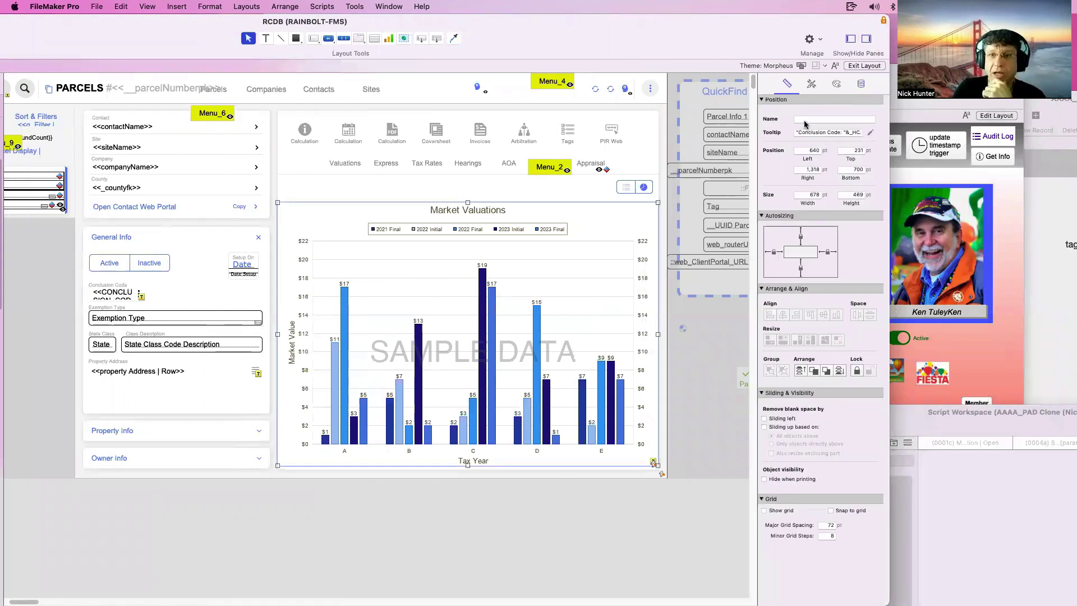
{"action": "left_click", "coordinate": [549, 203]}
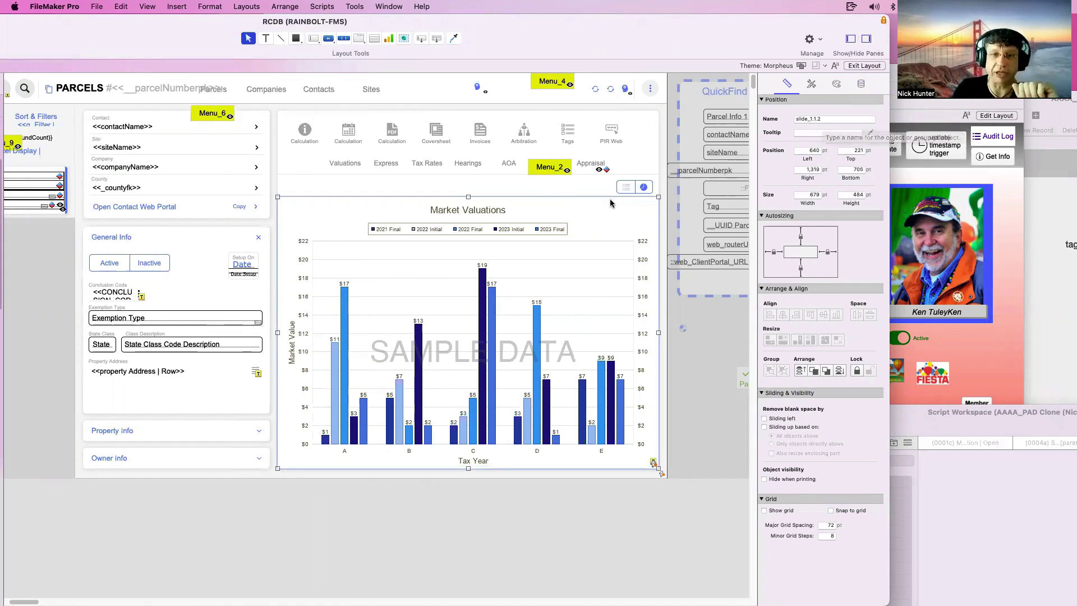
Select the slide_1 and slide_1.1 panels and the Market Valuations chart in turn to compare their object names.
{"action": "left_click", "coordinate": [302, 155]}
{"action": "left_click", "coordinate": [303, 162]}
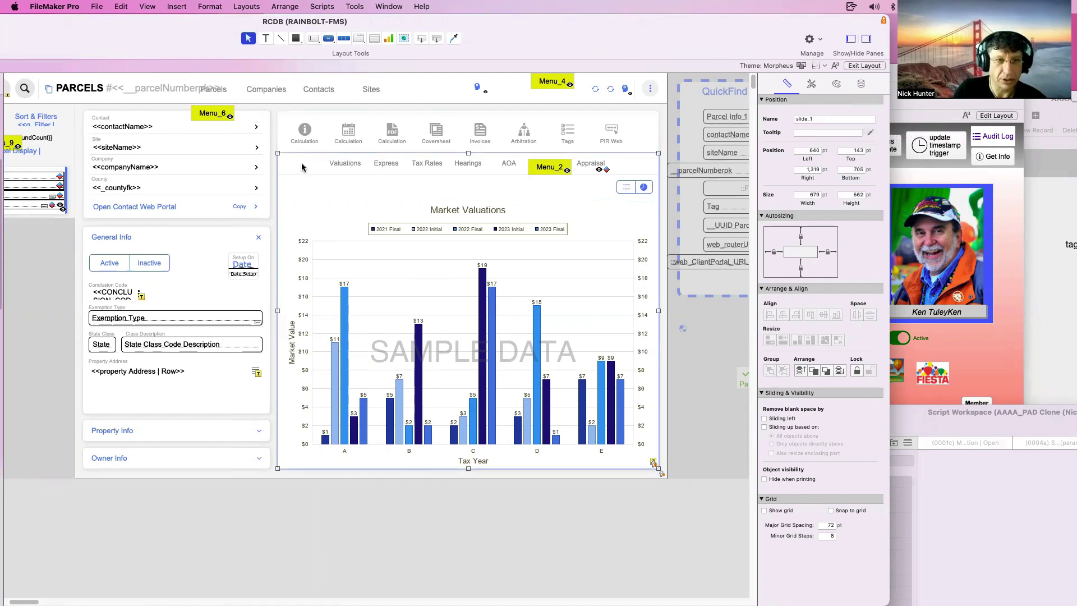
{"action": "left_click", "coordinate": [305, 176]}
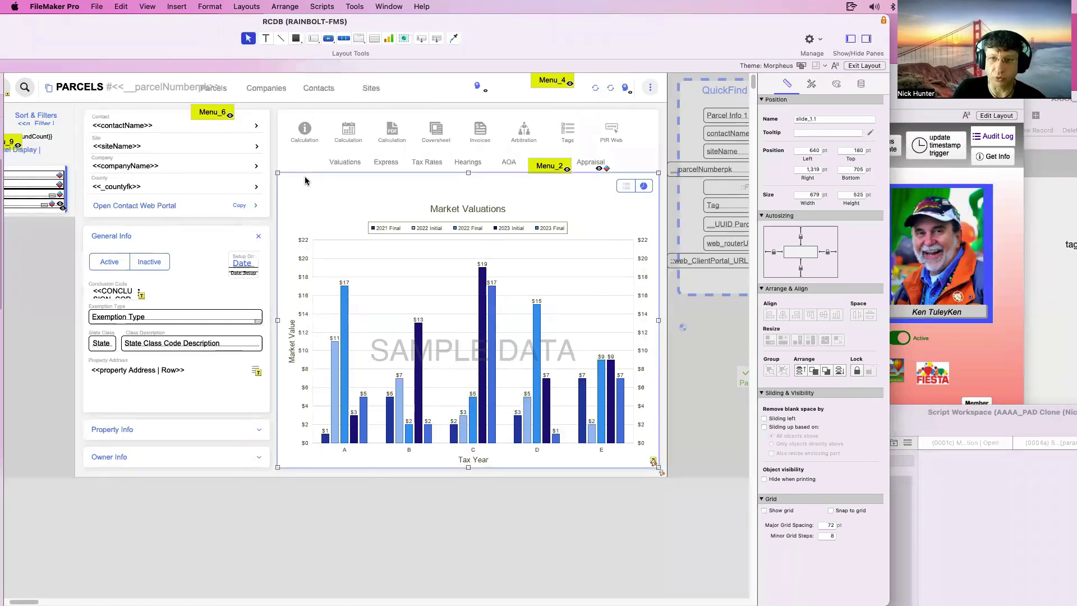
{"action": "left_click", "coordinate": [563, 206]}
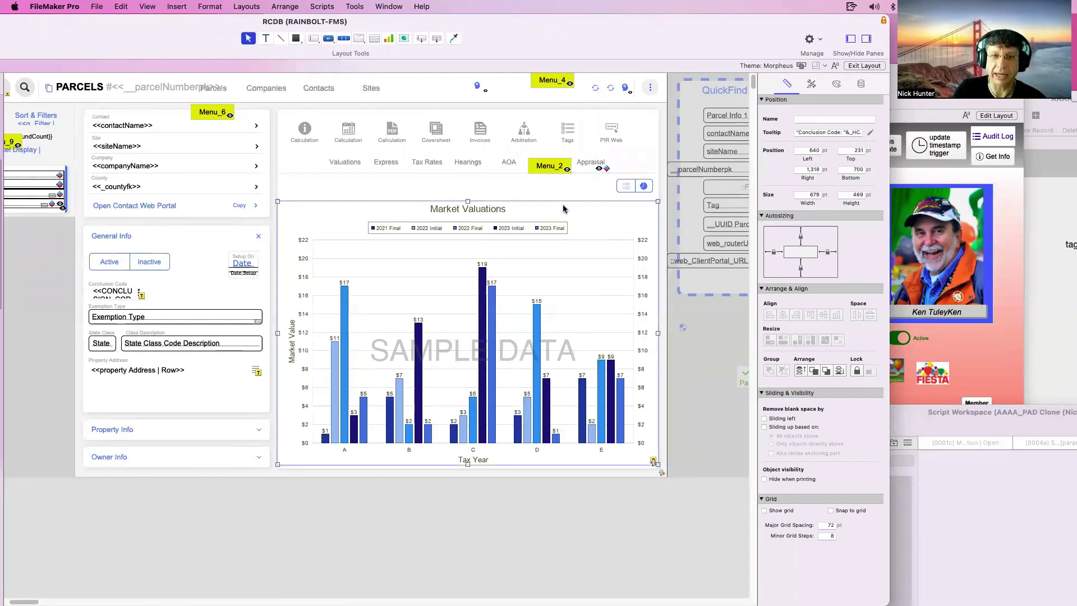
Select the panel behind the Market Valuations chart and show the Slide Control's first panel to compare the two object names.
{"action": "left_click", "coordinate": [572, 199]}
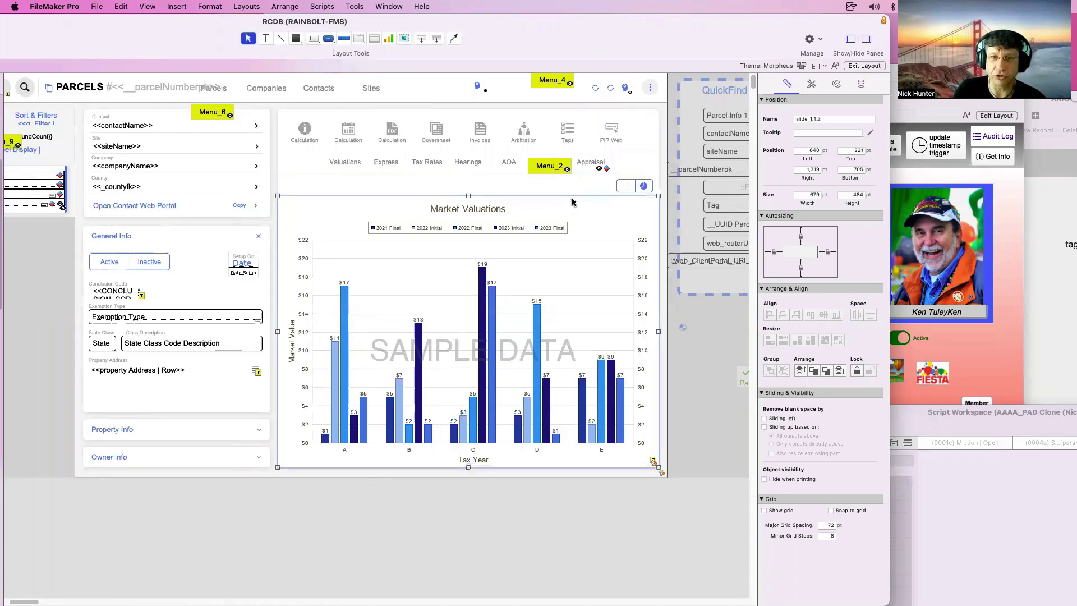
{"action": "double_click", "coordinate": [572, 198]}
{"action": "left_click", "coordinate": [756, 223]}
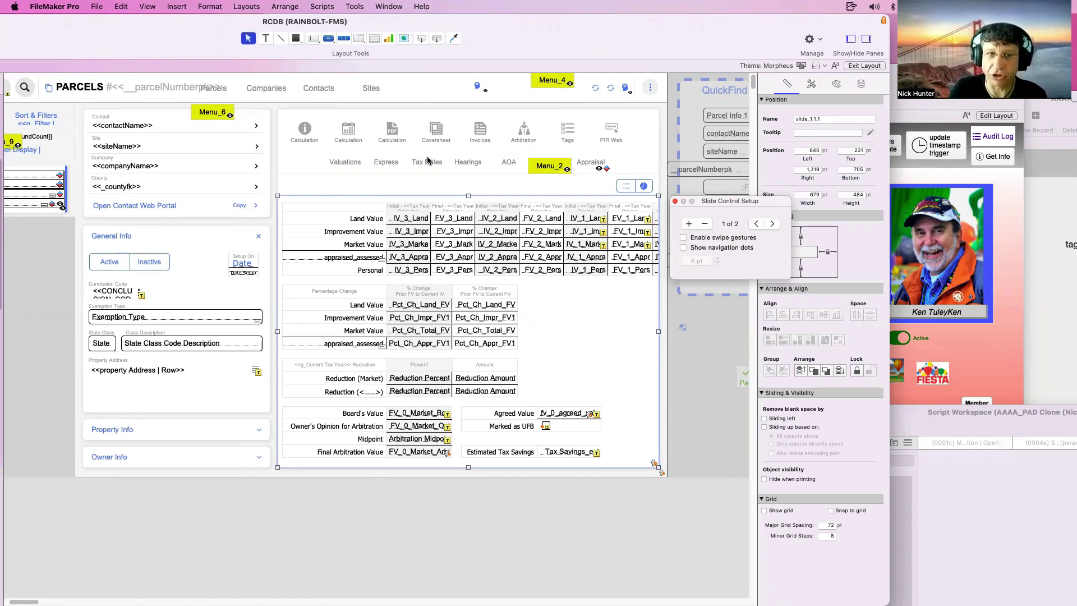
Switch the Parcels layout to Browse mode and widen its window to show all valuation year columns.
{"action": "left_click_drag", "start_coordinate": [188, 40], "coordinate": [264, 45]}
{"action": "key", "text": "super+b"}
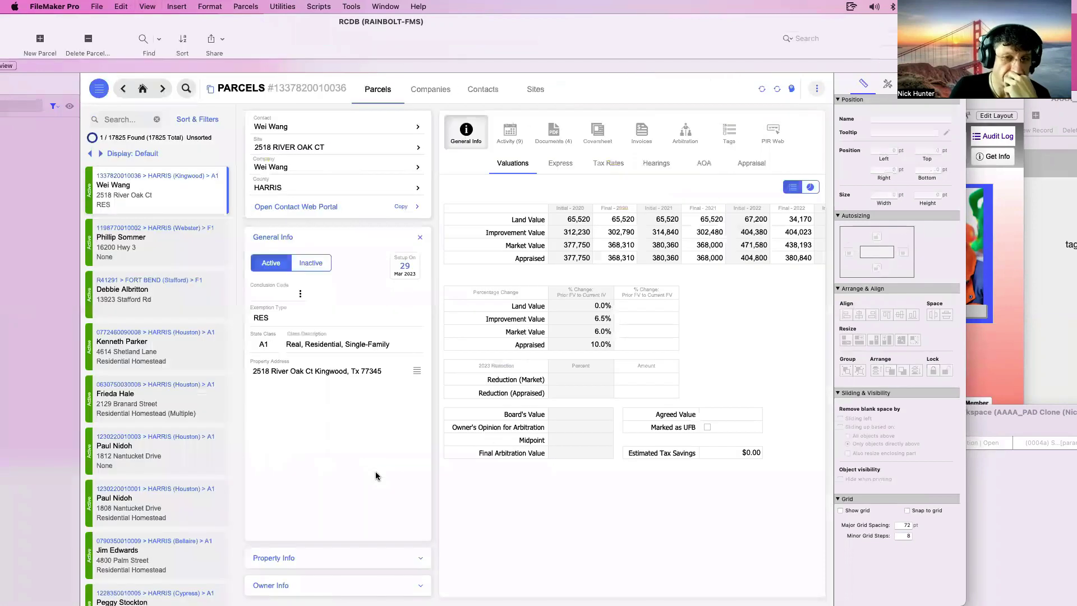
{"action": "left_click_drag", "start_coordinate": [554, 48], "coordinate": [502, 45]}
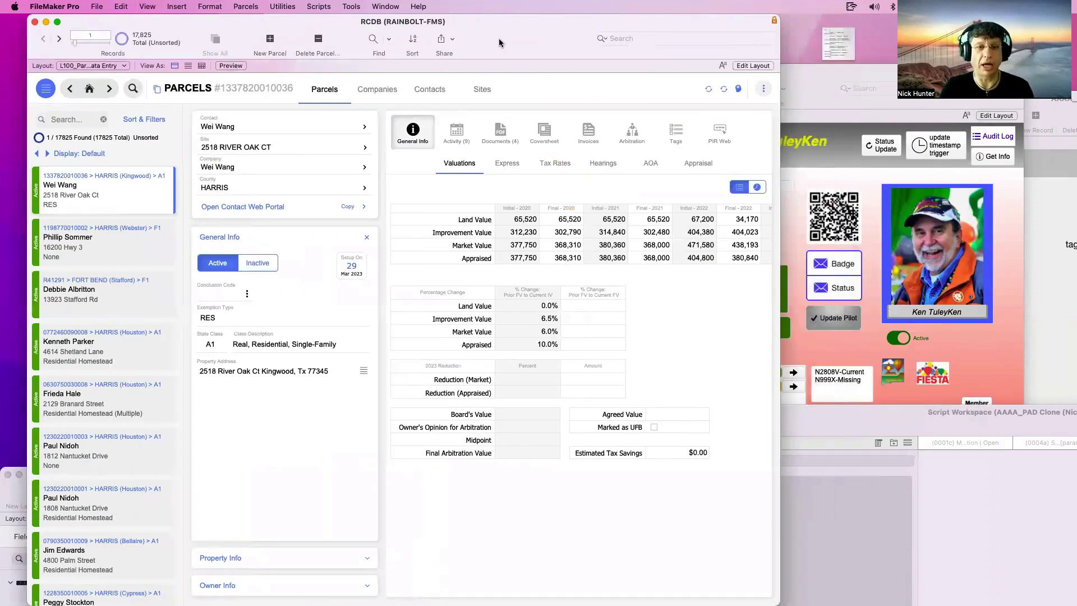
{"action": "left_click_drag", "start_coordinate": [782, 290], "coordinate": [922, 291]}
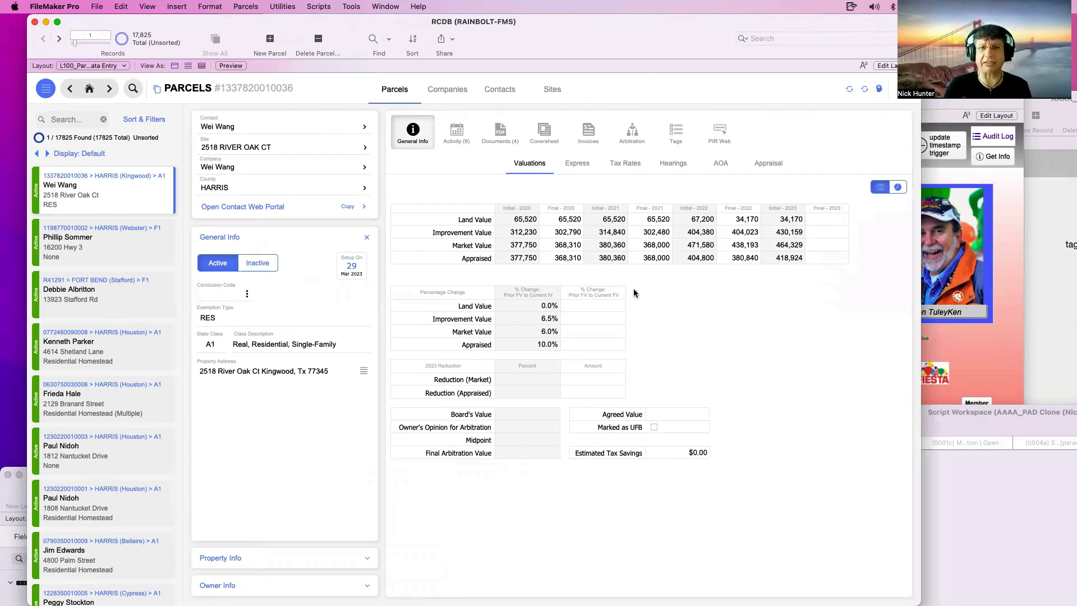
Browse the Express and Tax Rates panels, including Express's Notes and Details subpanels, and return to Valuations.
{"action": "left_click", "coordinate": [578, 163]}
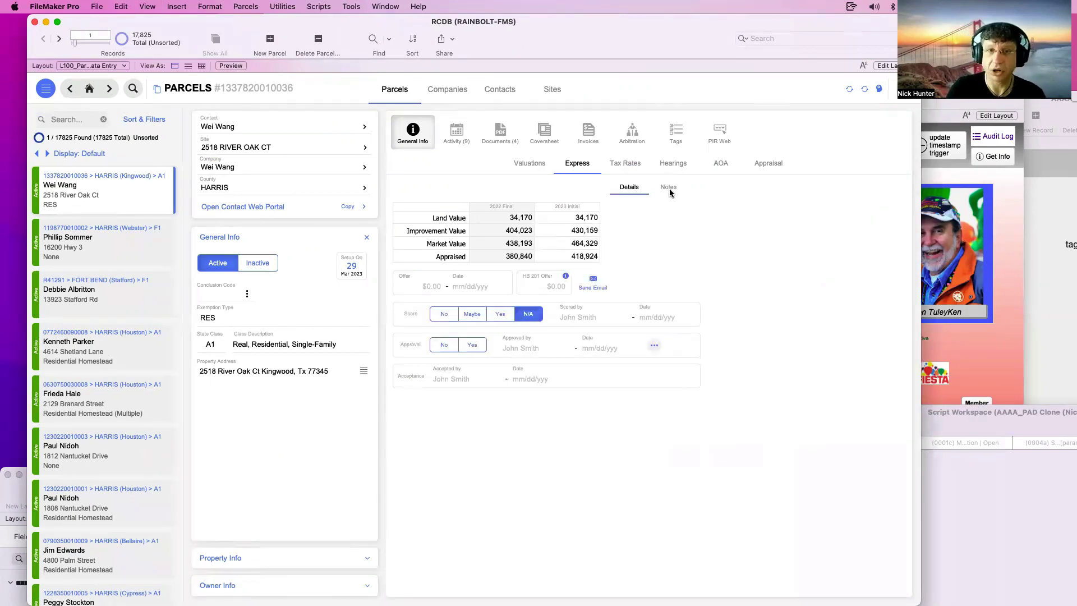
{"action": "left_click", "coordinate": [625, 164]}
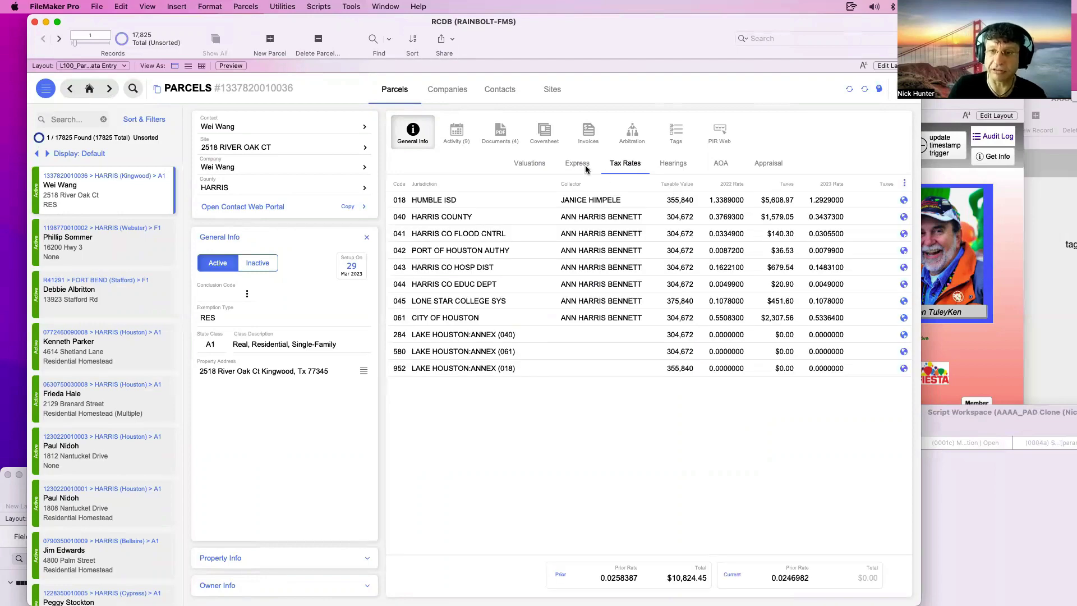
{"action": "left_click", "coordinate": [583, 165]}
{"action": "left_click", "coordinate": [669, 189]}
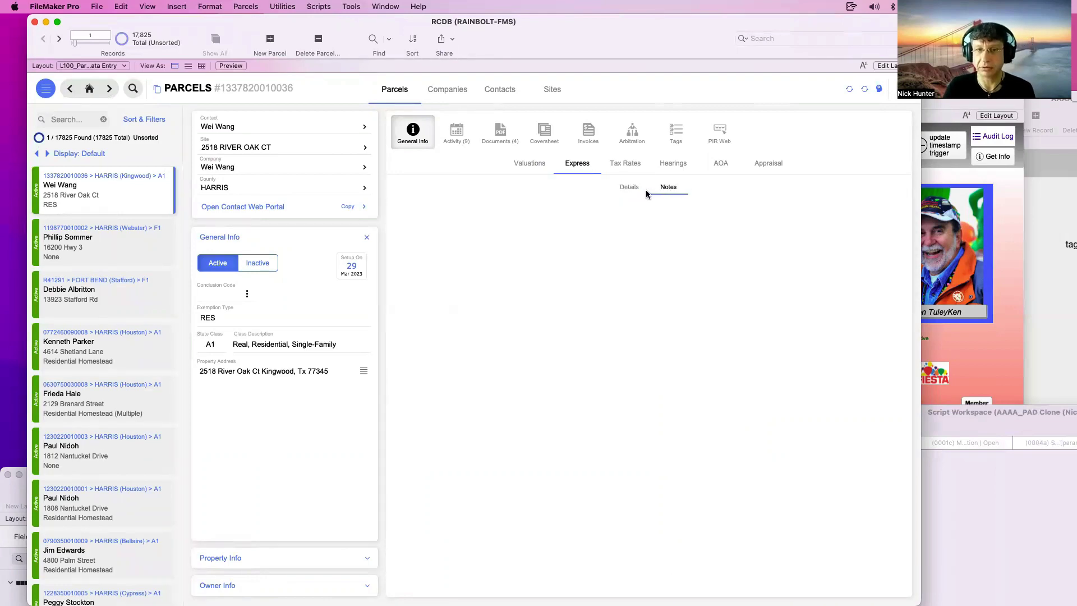
{"action": "left_click", "coordinate": [642, 190]}
{"action": "left_click", "coordinate": [637, 166]}
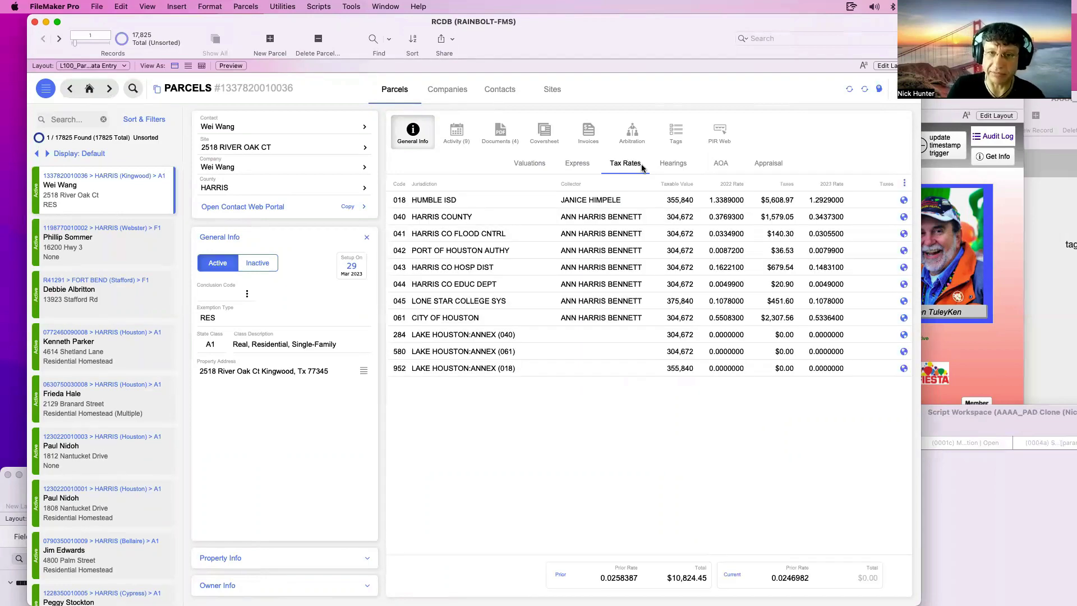
{"action": "left_click", "coordinate": [539, 169]}
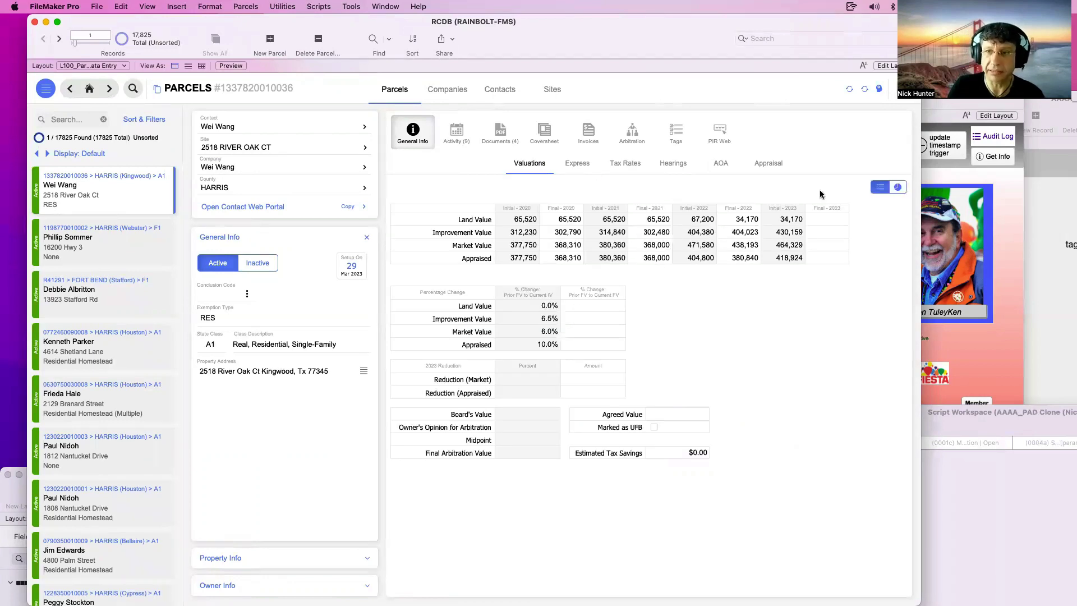
Switch the Valuations panel back and forth between the Market Valuations chart and the table view.
{"action": "left_click", "coordinate": [897, 190]}
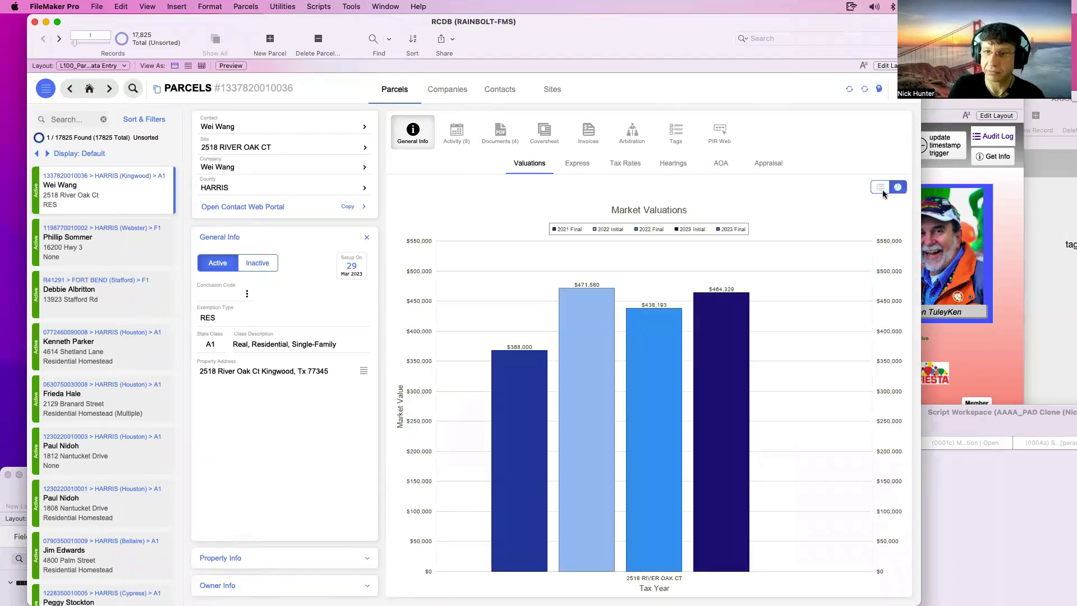
{"action": "left_click", "coordinate": [882, 191]}
{"action": "left_click", "coordinate": [898, 189]}
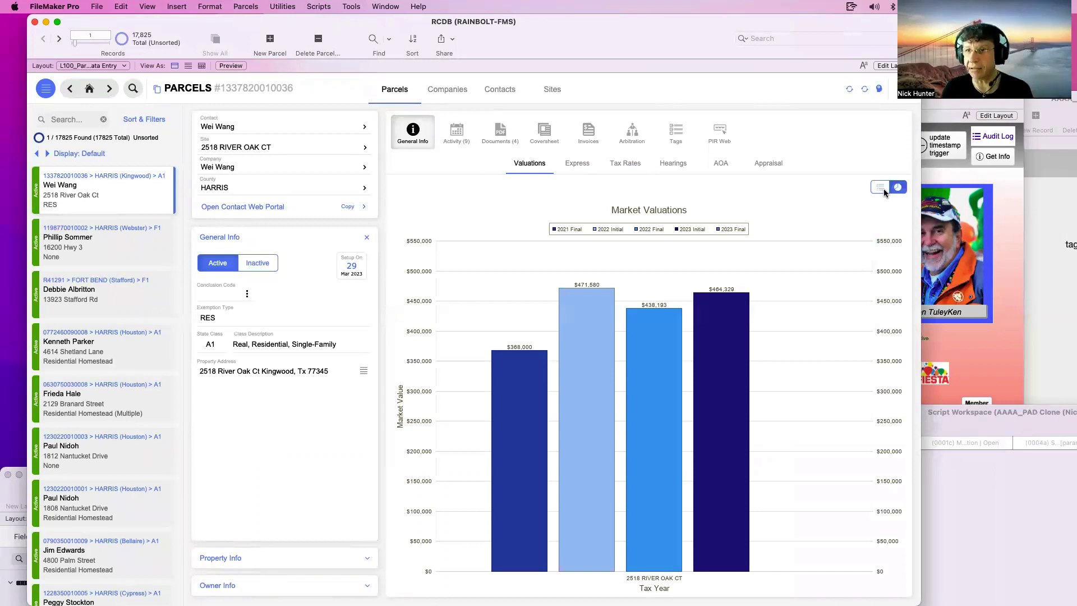
{"action": "left_click", "coordinate": [882, 189]}
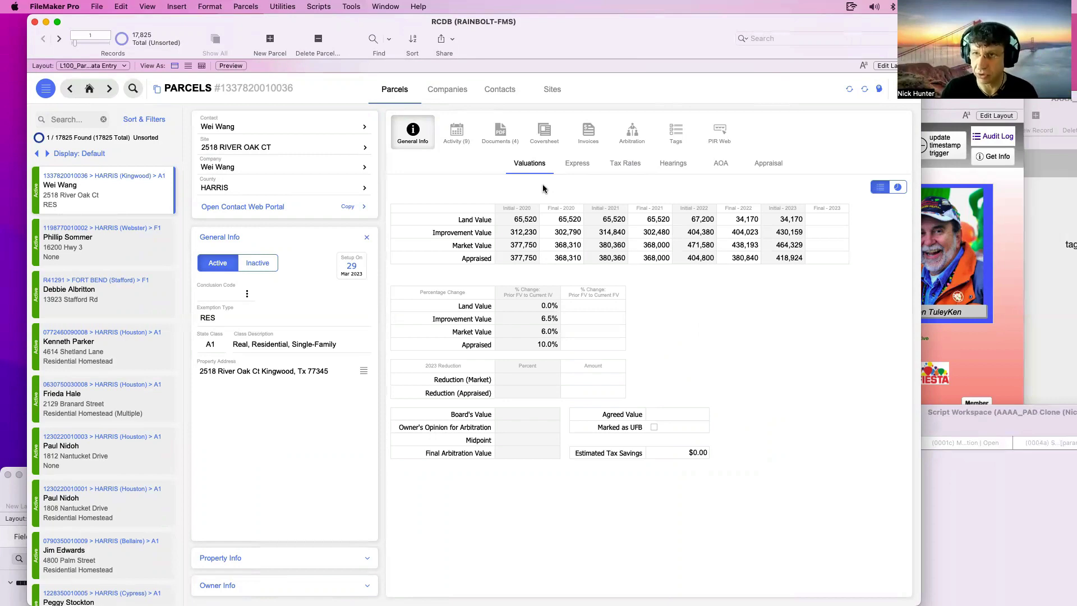
Show the parcel's Documents panel and view the file in the Contracts category.
{"action": "left_click", "coordinate": [487, 141]}
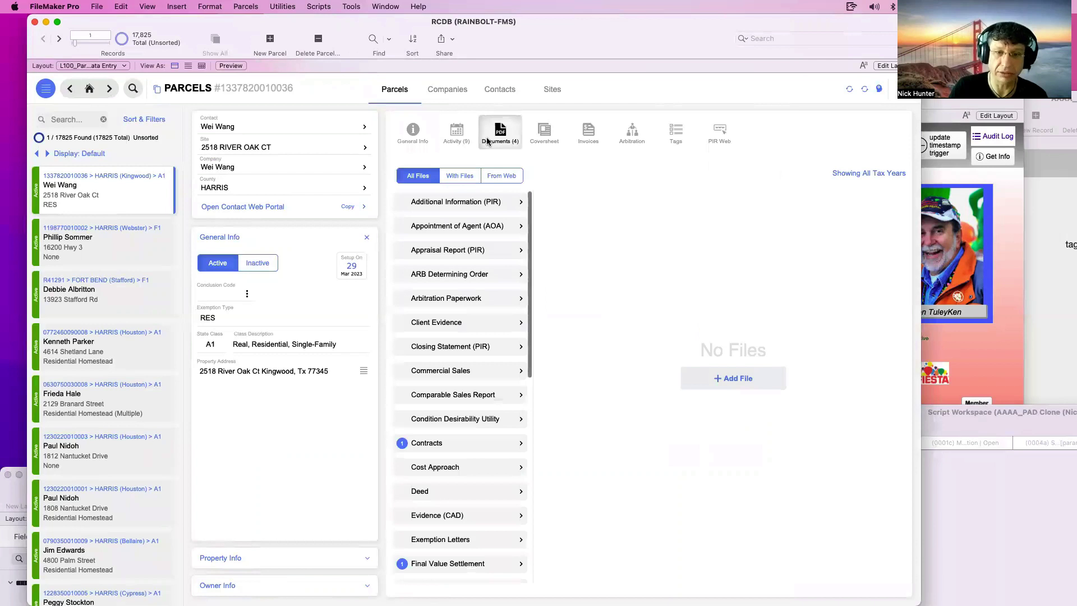
{"action": "left_click", "coordinate": [441, 450]}
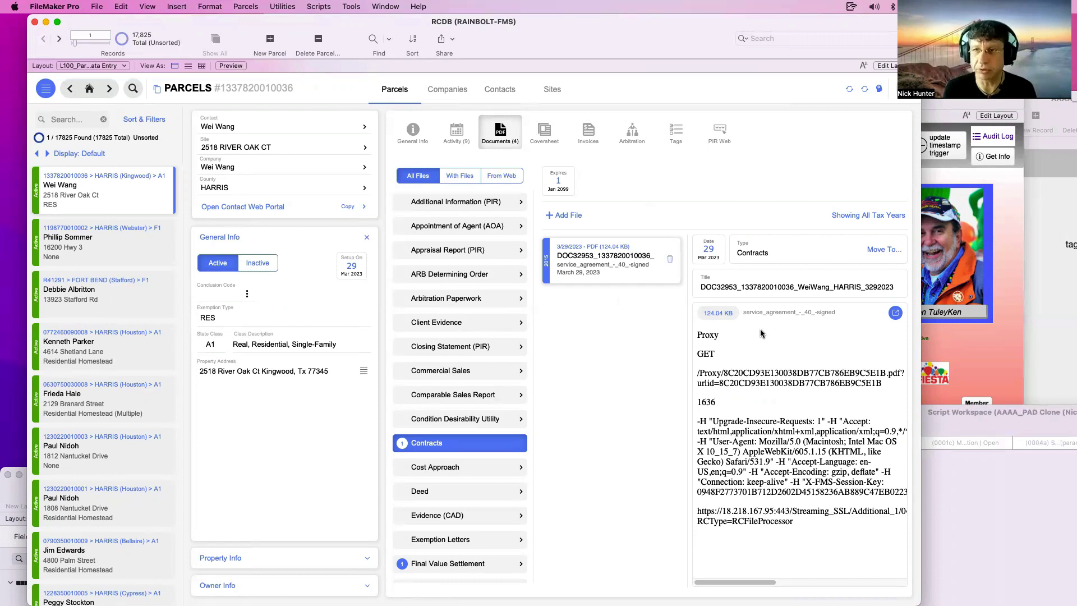
{"action": "scroll", "coordinate": [761, 333], "scroll_direction": "right", "scroll_amount": 1}
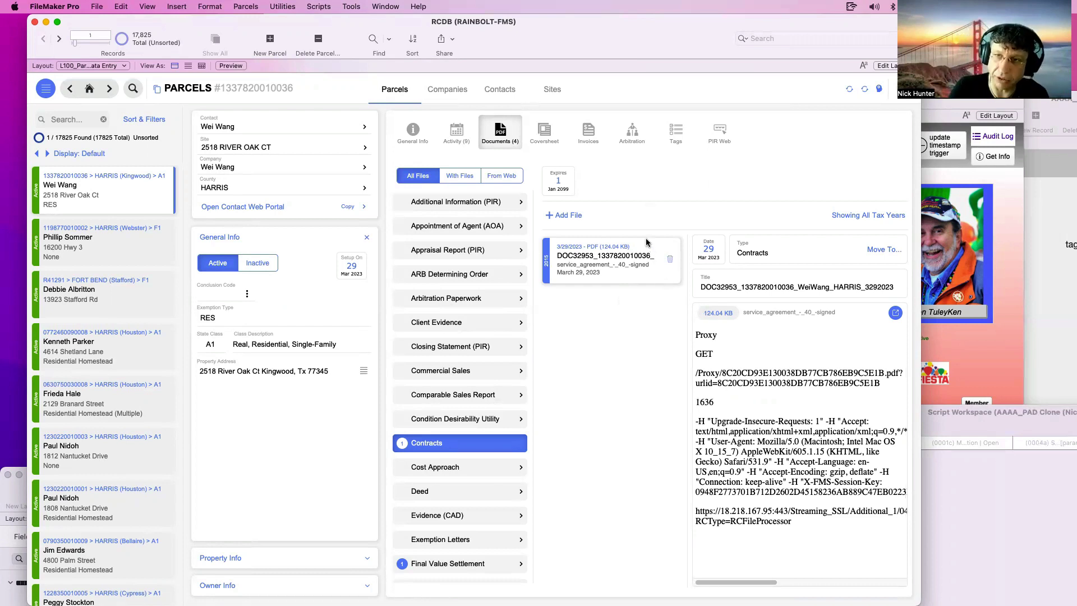
Show the parcel's Activity, General Info and Tags panels in turn and return to General Info.
{"action": "left_click", "coordinate": [456, 135]}
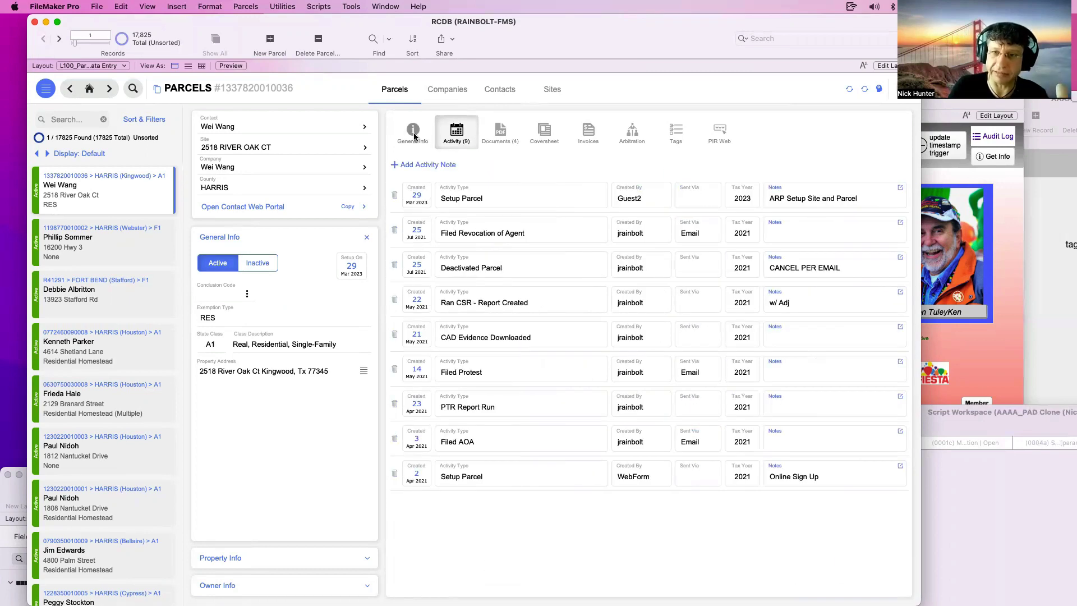
{"action": "left_click", "coordinate": [414, 135]}
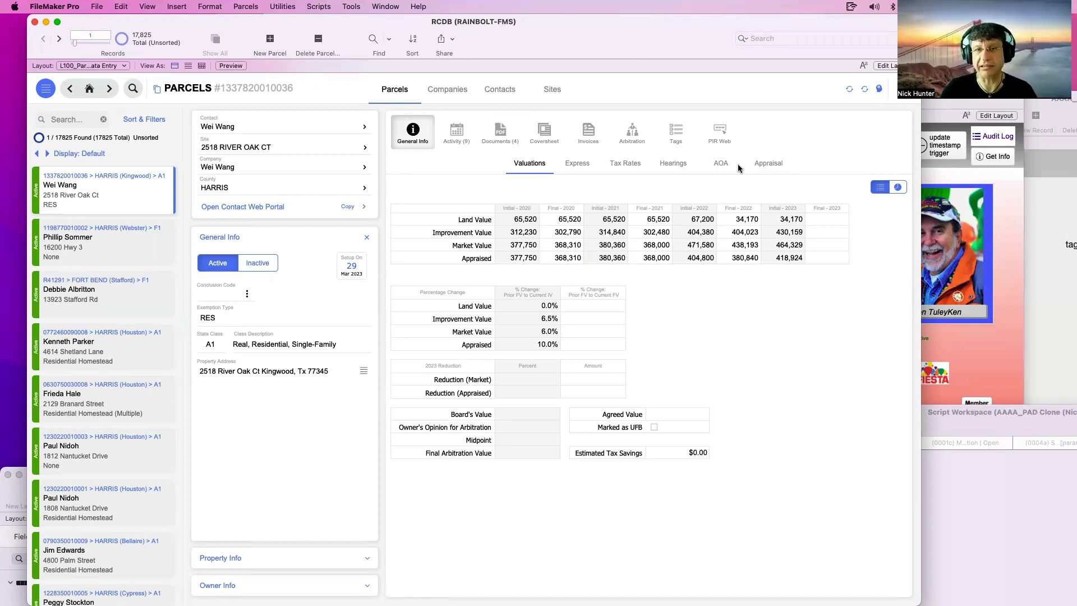
{"action": "left_click", "coordinate": [678, 133]}
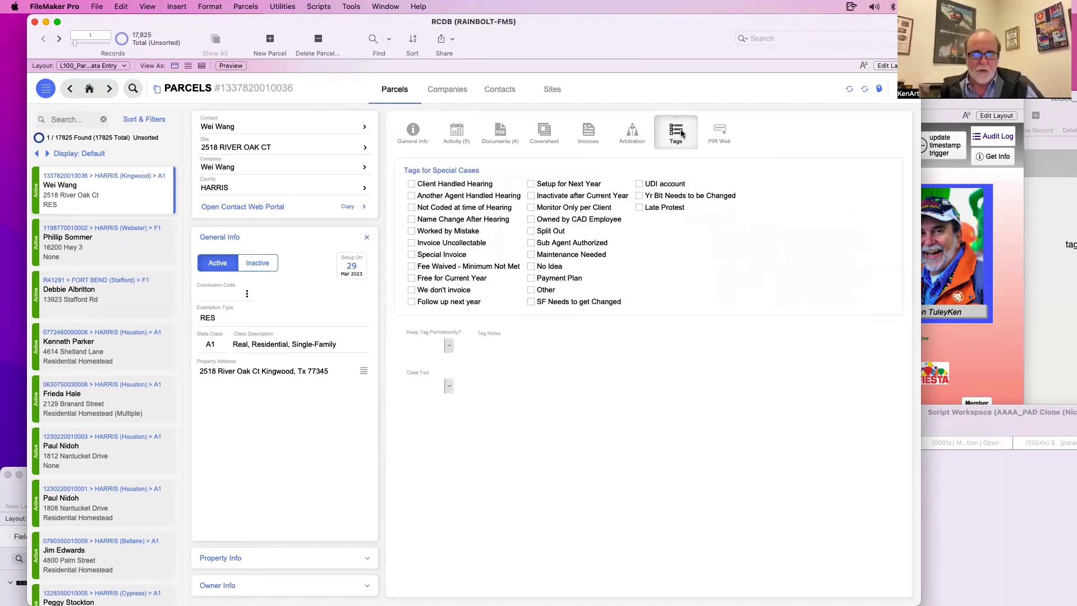
{"action": "left_click", "coordinate": [420, 138]}
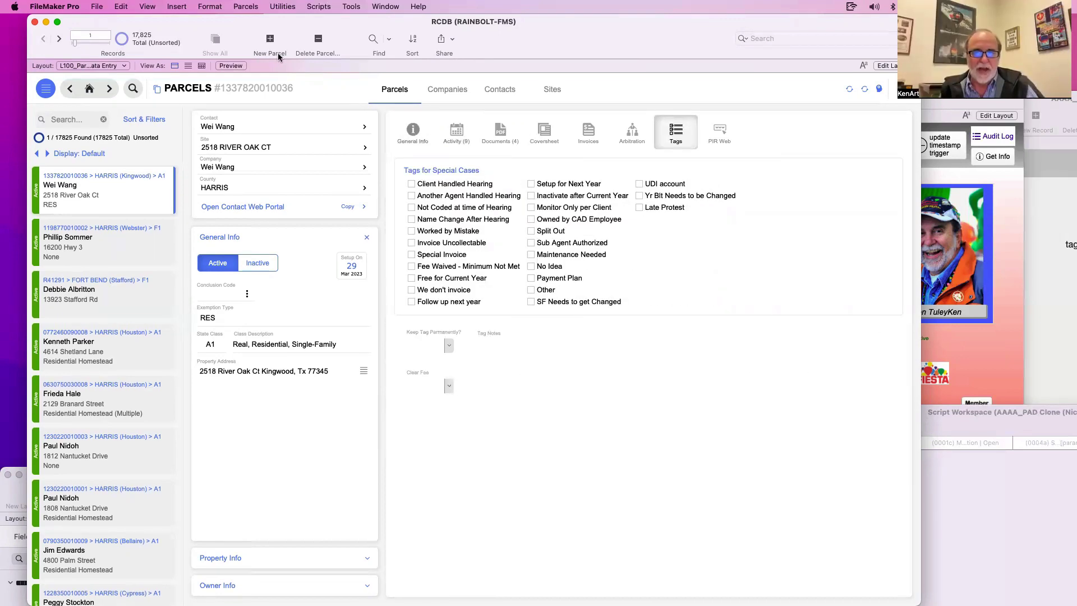
Move the RCDB window aside, bring the AAAA_PAD Clone - 2 layout window to the front and deselect Object 1.
{"action": "left_click_drag", "start_coordinate": [241, 22], "coordinate": [284, 22]}
{"action": "mouse_move", "coordinate": [341, 130]}
{"action": "left_mouse_down"}
{"action": "mouse_move", "coordinate": [483, 375]}
{"action": "mouse_move", "coordinate": [619, 467]}
{"action": "left_mouse_up"}
{"action": "mouse_move", "coordinate": [349, 475]}
{"action": "left_mouse_down"}
{"action": "mouse_move", "coordinate": [365, 241]}
{"action": "mouse_move", "coordinate": [349, 23]}
{"action": "left_mouse_up"}
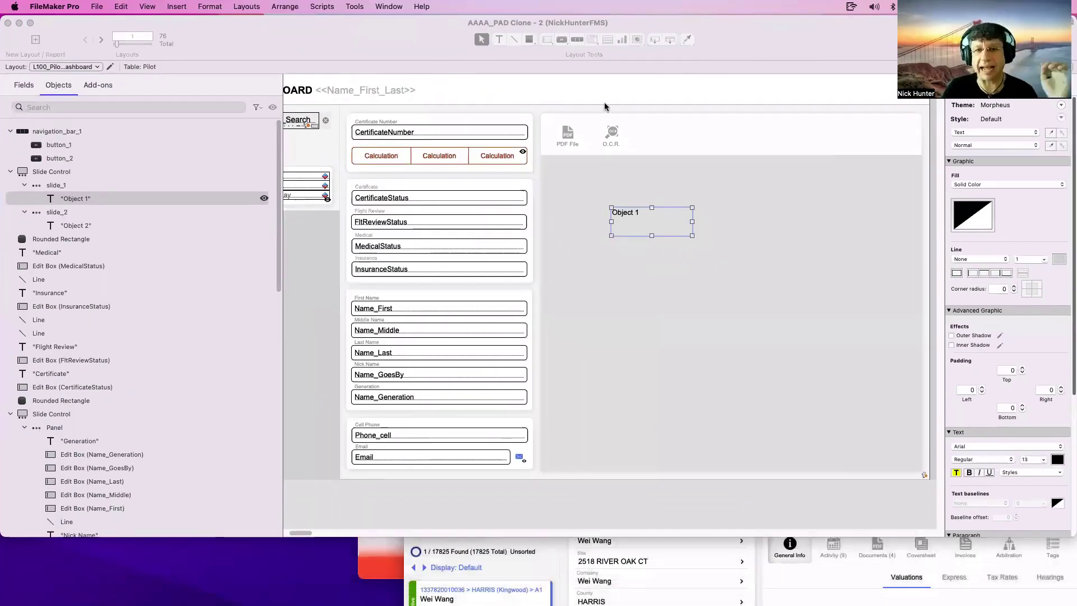
{"action": "left_click", "coordinate": [604, 102]}
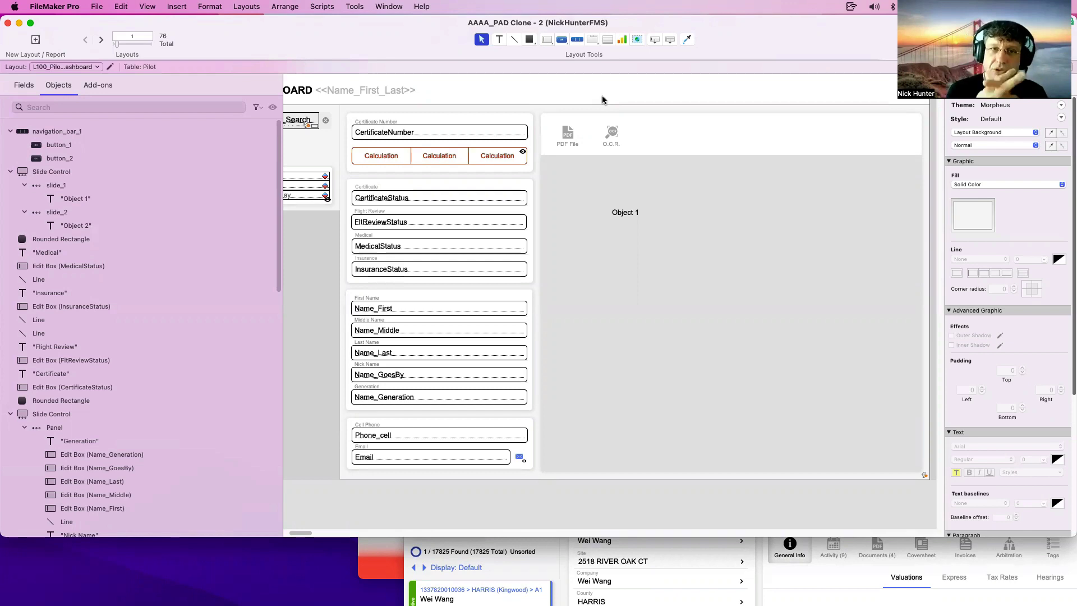
{"action": "scroll", "coordinate": [607, 202], "scroll_direction": "down", "scroll_amount": 3}
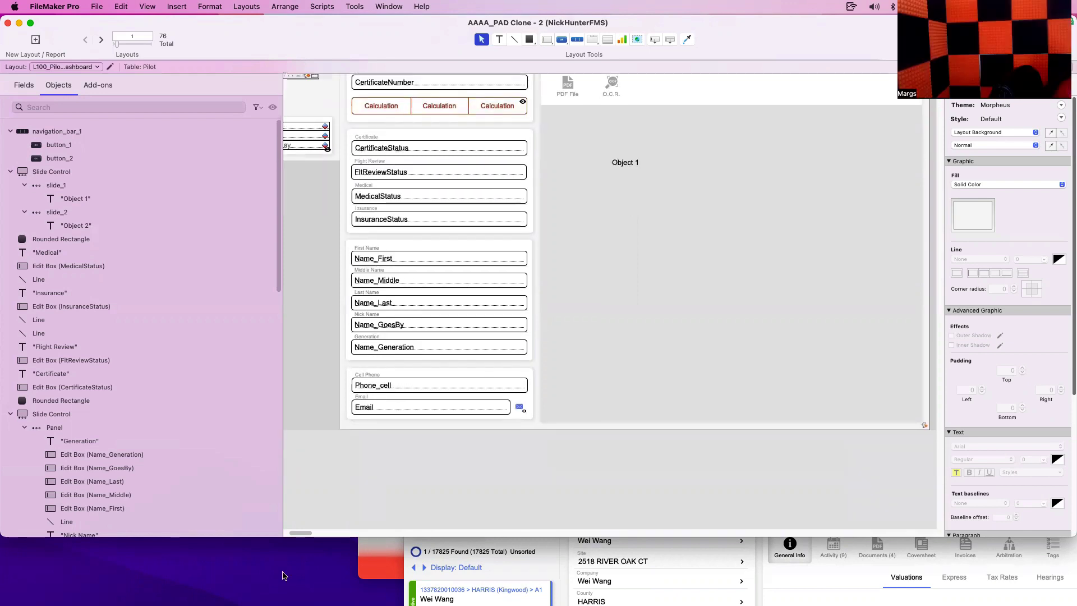
Switch to Activity Monitor, examine the CPU use of the WindowServer process, and quit Activity Monitor.
{"action": "mouse_move", "coordinate": [244, 581]}
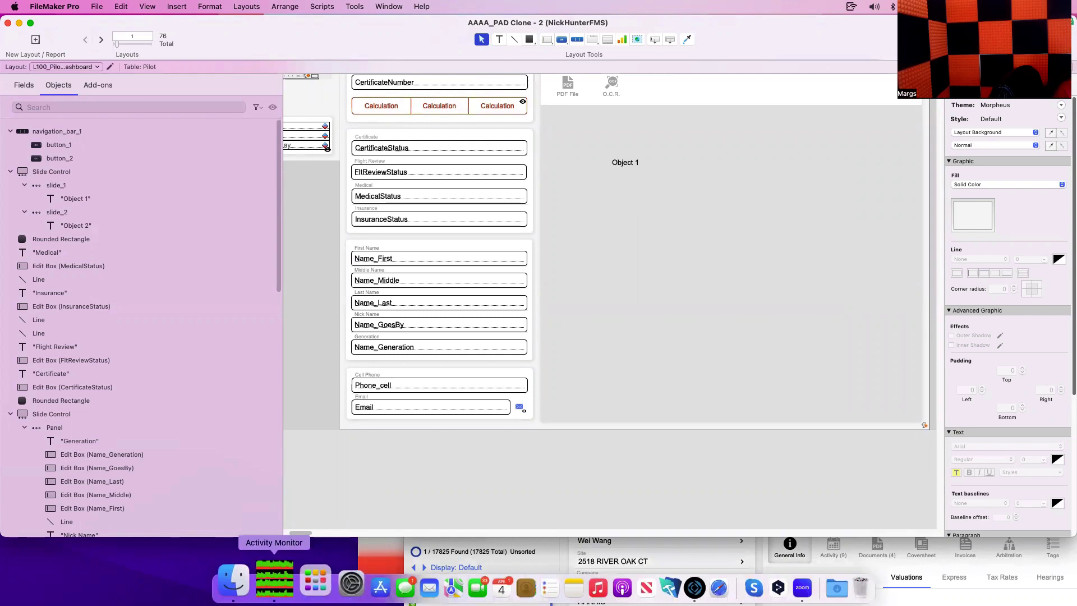
{"action": "left_click", "coordinate": [274, 583]}
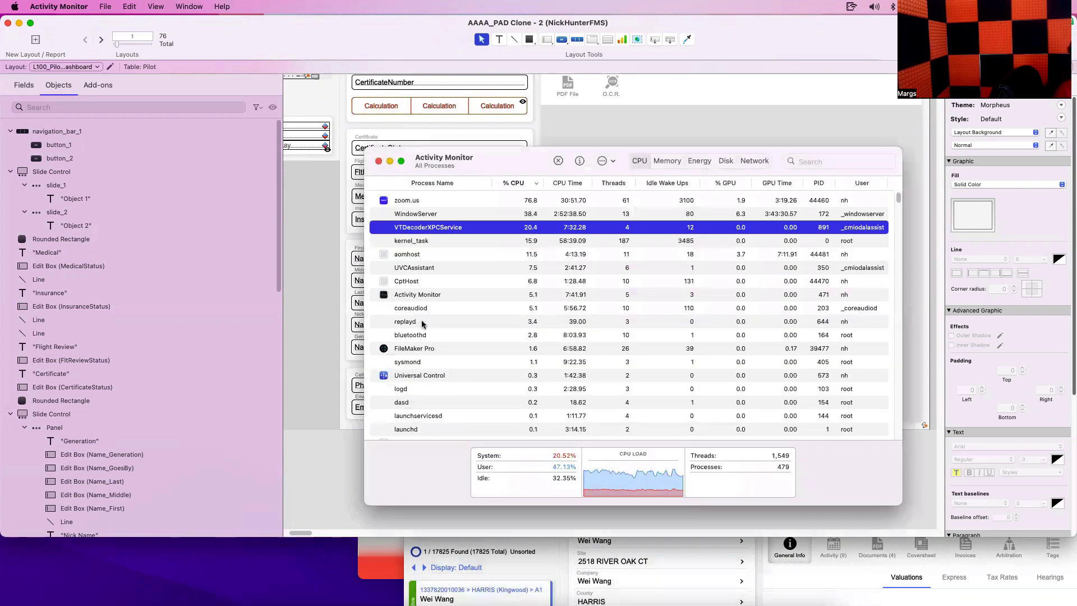
{"action": "left_click", "coordinate": [458, 214]}
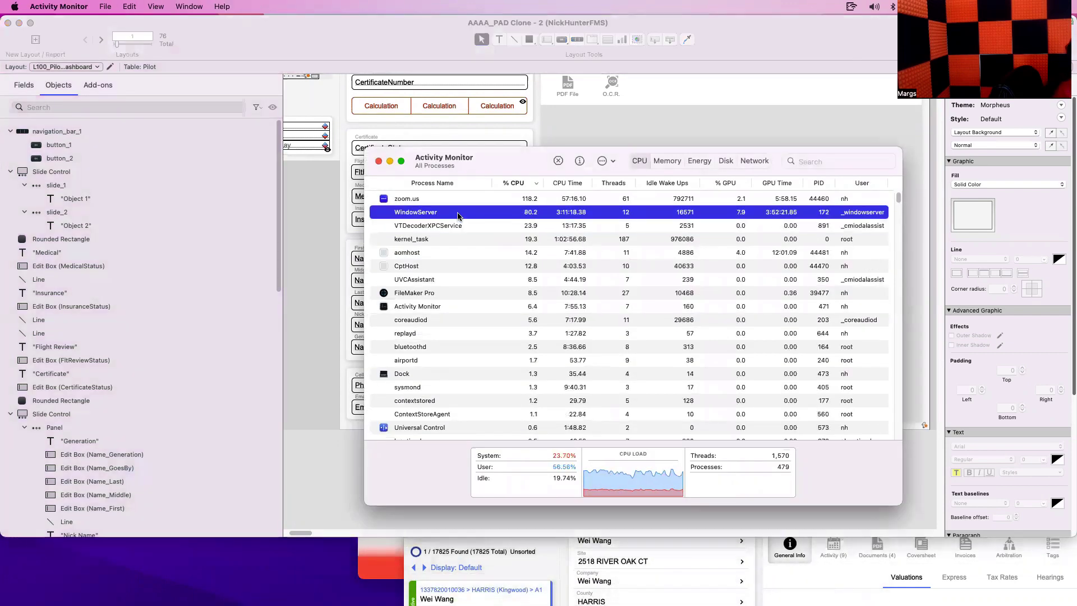
{"action": "key", "text": "super+q"}
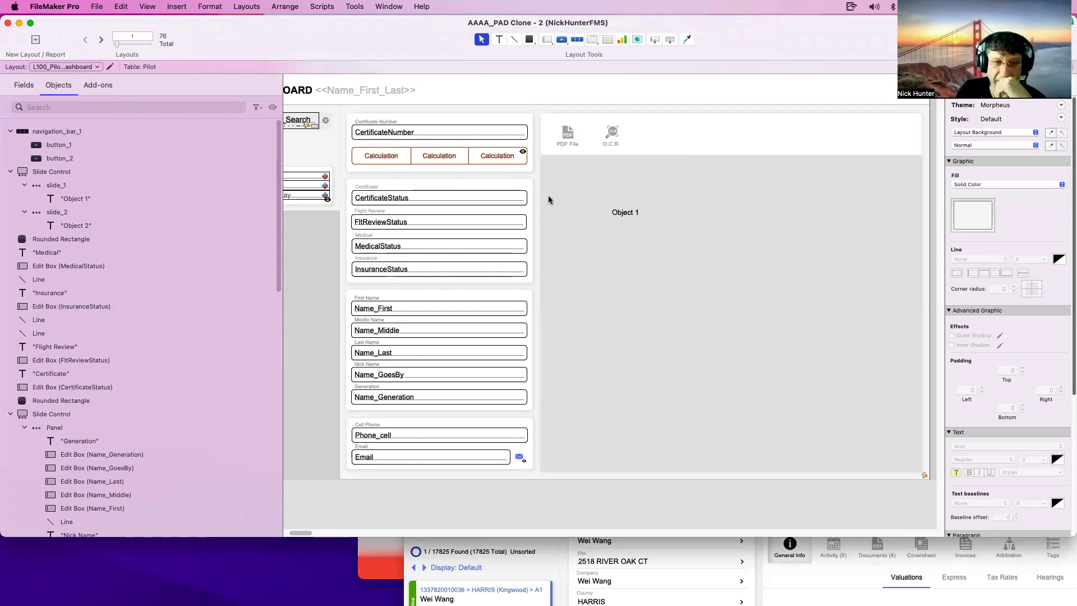
{"action": "scroll", "coordinate": [549, 199], "scroll_direction": "left", "scroll_amount": 5}
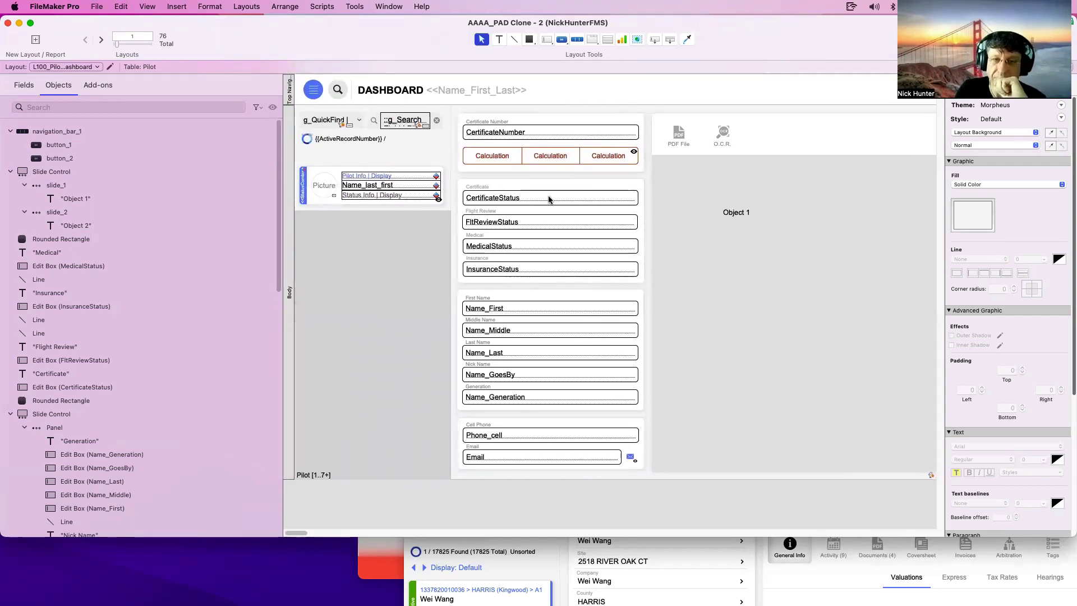
{"action": "scroll", "coordinate": [548, 199], "scroll_direction": "right", "scroll_amount": 7}
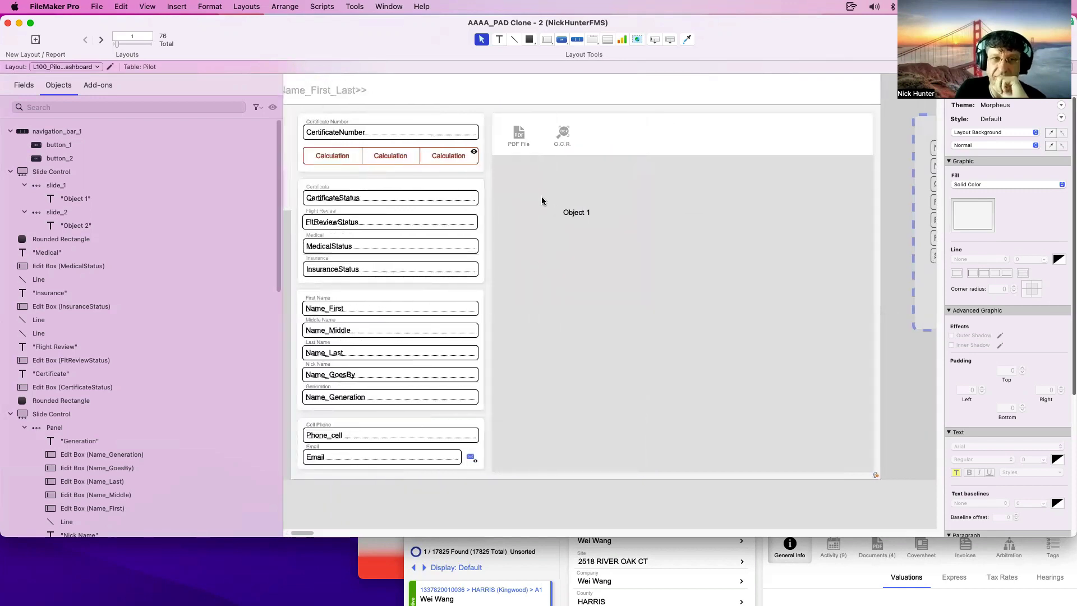
{"action": "left_click_drag", "start_coordinate": [344, 53], "coordinate": [341, 43]}
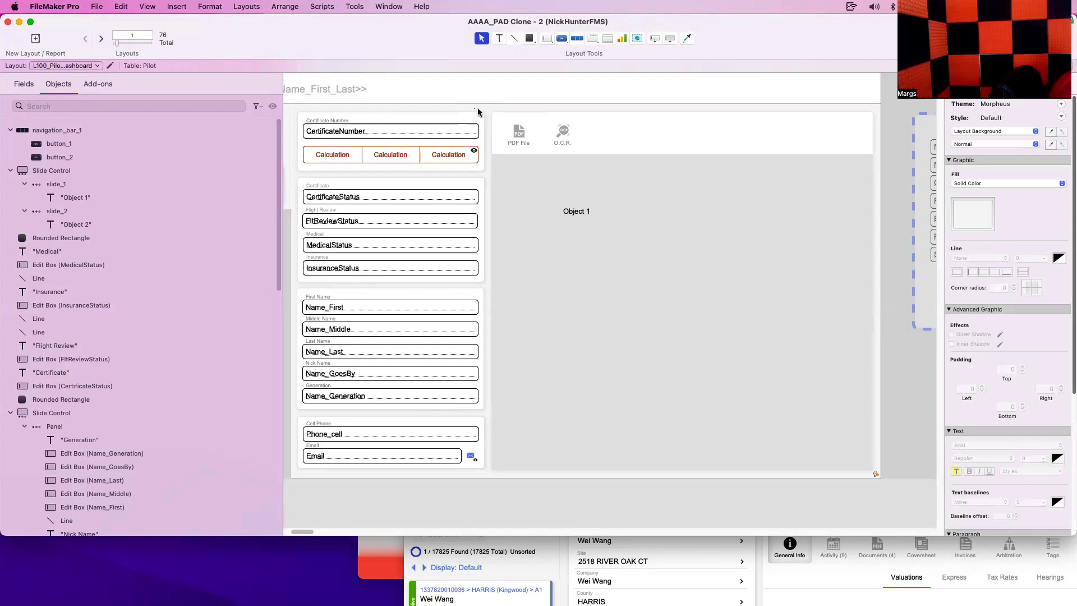
Draw a Tab Control inside the slide_1 panel, below Object 1 on the Dashboard layout.
{"action": "left_click_drag", "start_coordinate": [685, 52], "coordinate": [631, 75]}
{"action": "left_click", "coordinate": [538, 61]}
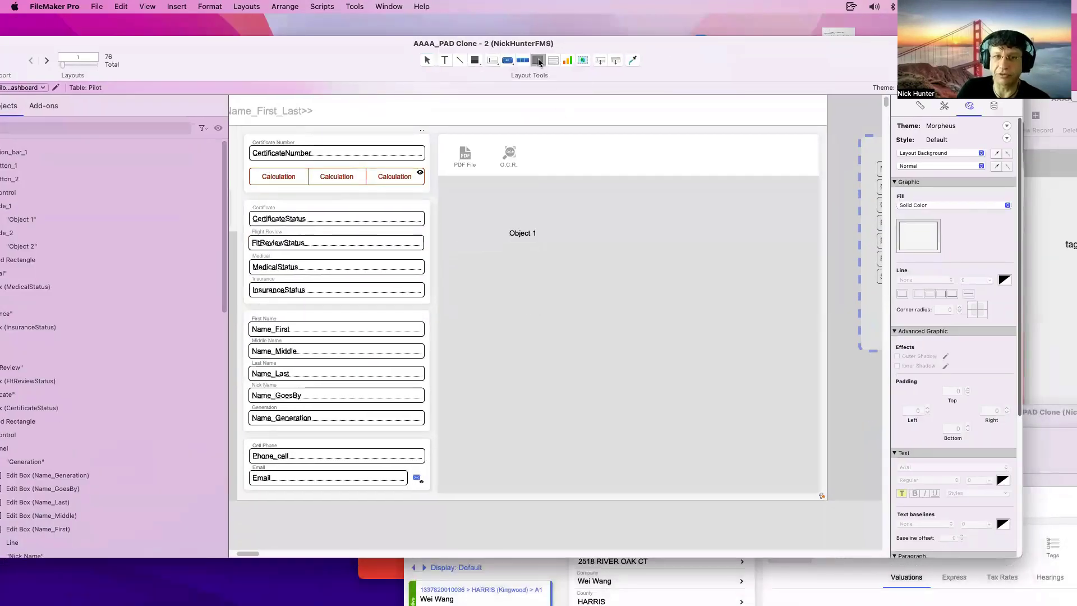
{"action": "mouse_move", "coordinate": [539, 61]}
{"action": "left_mouse_down"}
{"action": "mouse_move", "coordinate": [542, 92]}
{"action": "mouse_move", "coordinate": [542, 78]}
{"action": "left_mouse_up"}
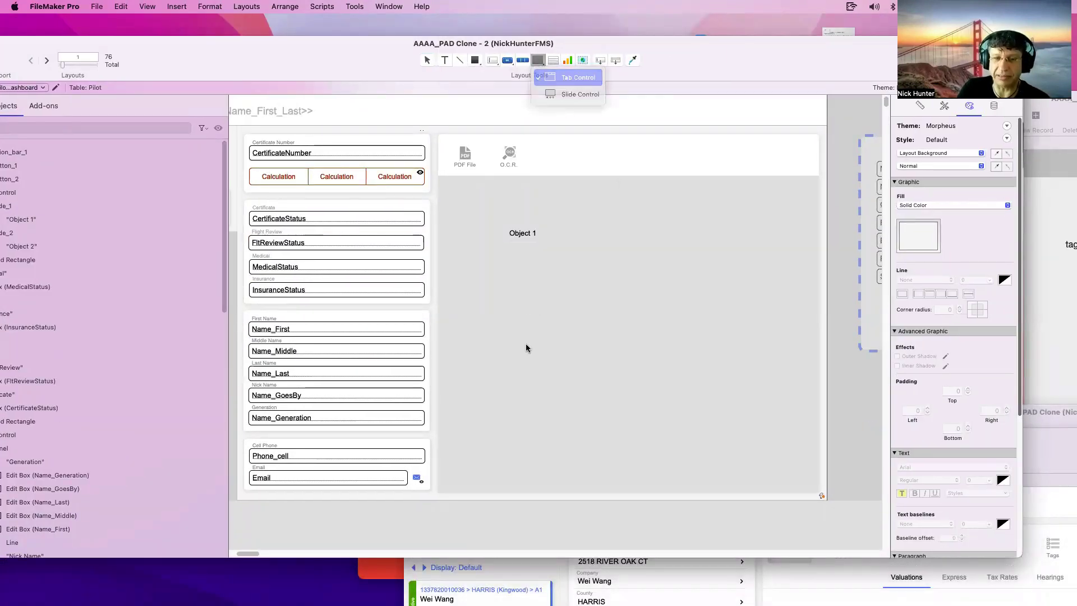
{"action": "left_click_drag", "start_coordinate": [488, 287], "coordinate": [688, 398]}
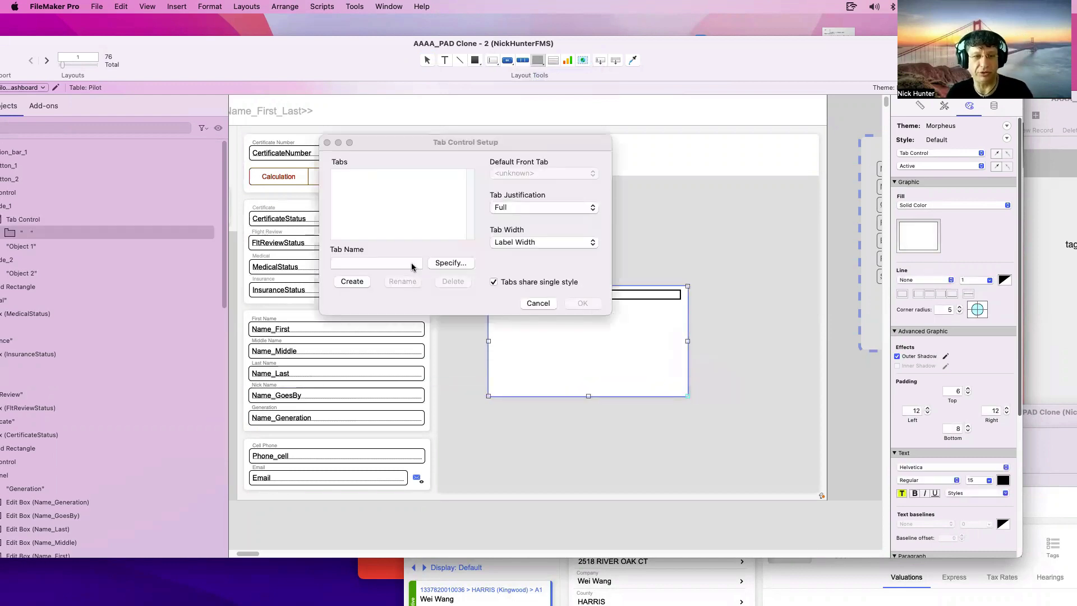
Create four tabs named 1, 2, 3 and 4 in the new tab control and accept its setup.
{"action": "left_click", "coordinate": [384, 264]}
{"action": "type", "text": "1"}
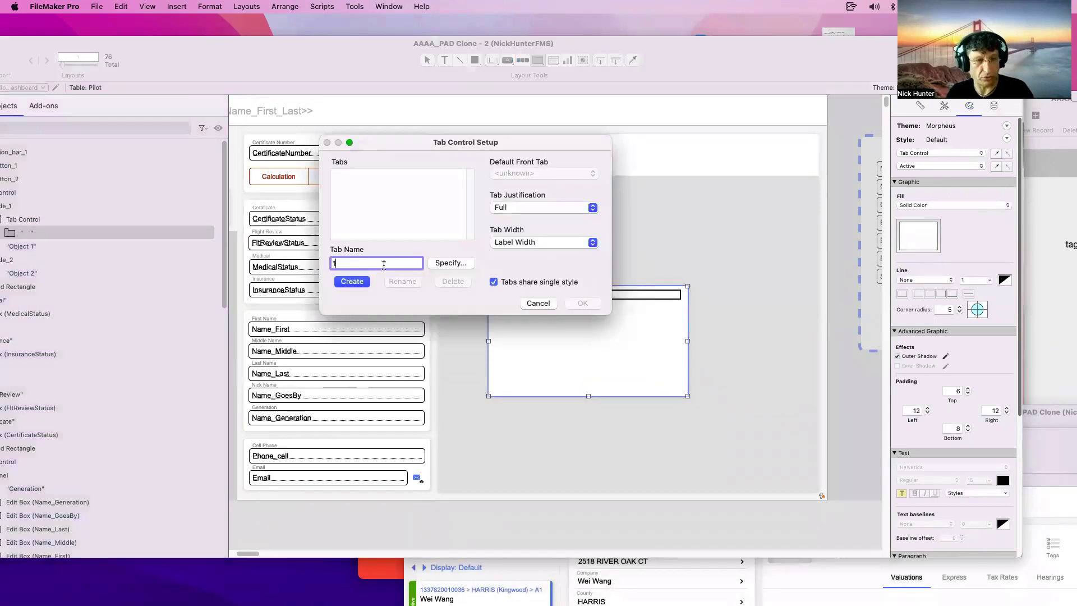
{"action": "key", "text": "Return"}
{"action": "type", "text": "2"}
{"action": "key", "text": "Return"}
{"action": "type", "text": "3"}
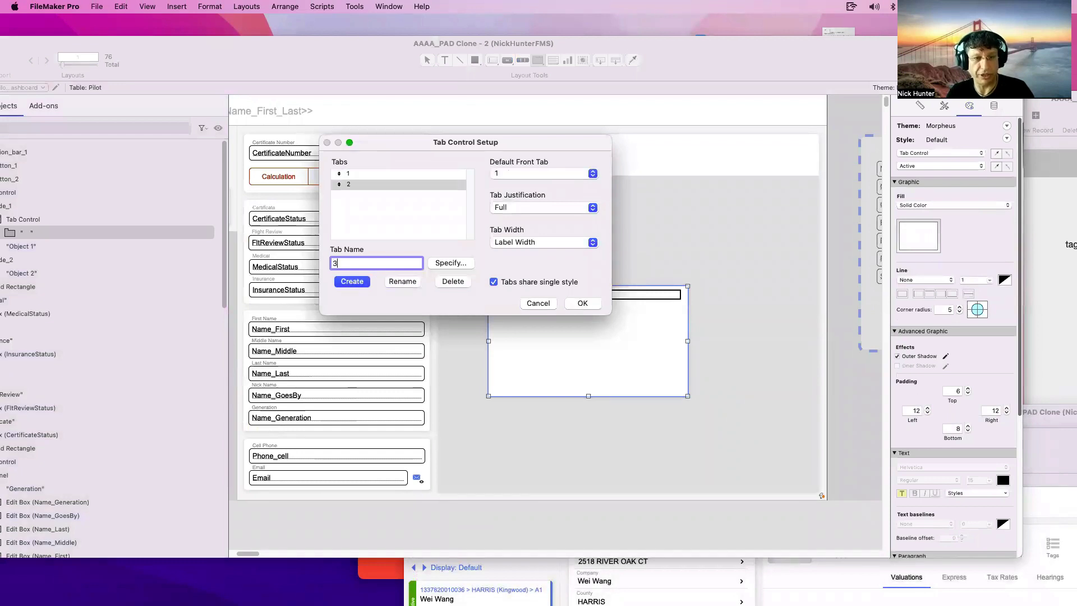
{"action": "key", "text": "Return"}
{"action": "type", "text": "4"}
{"action": "key", "text": "Return"}
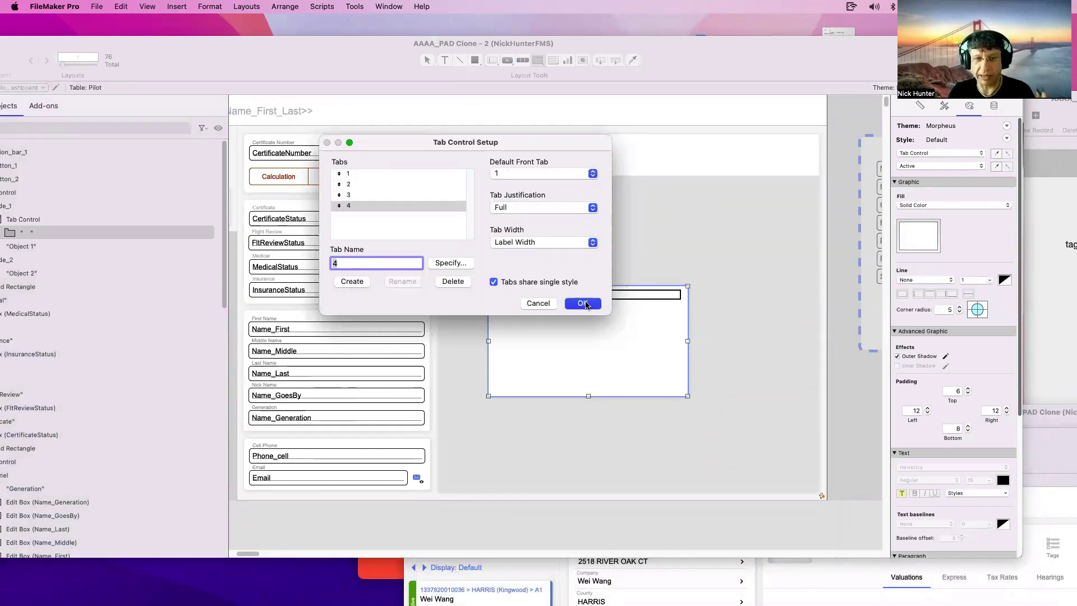
{"action": "left_click", "coordinate": [583, 303]}
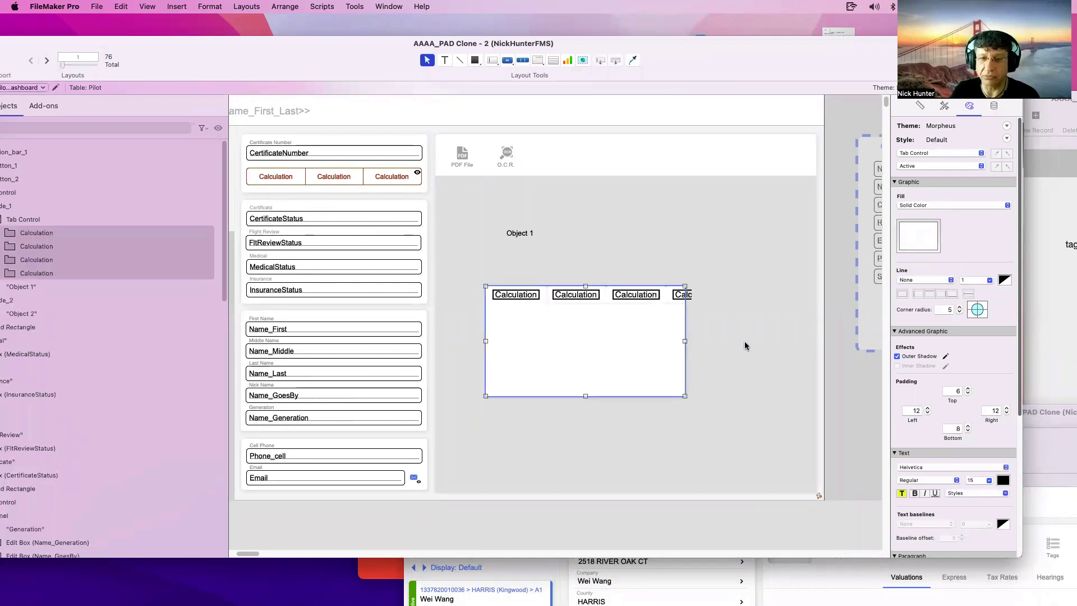
Widen the tab control until all four tabs fit, and move it up to just below Object 1.
{"action": "left_click_drag", "start_coordinate": [685, 341], "coordinate": [786, 341]}
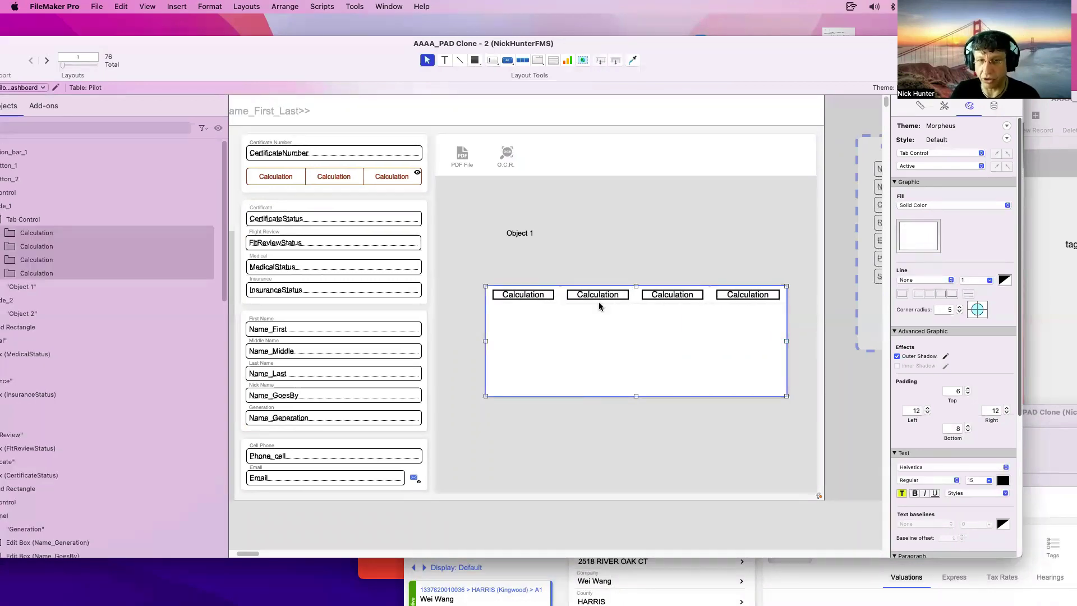
{"action": "left_click_drag", "start_coordinate": [600, 306], "coordinate": [563, 262]}
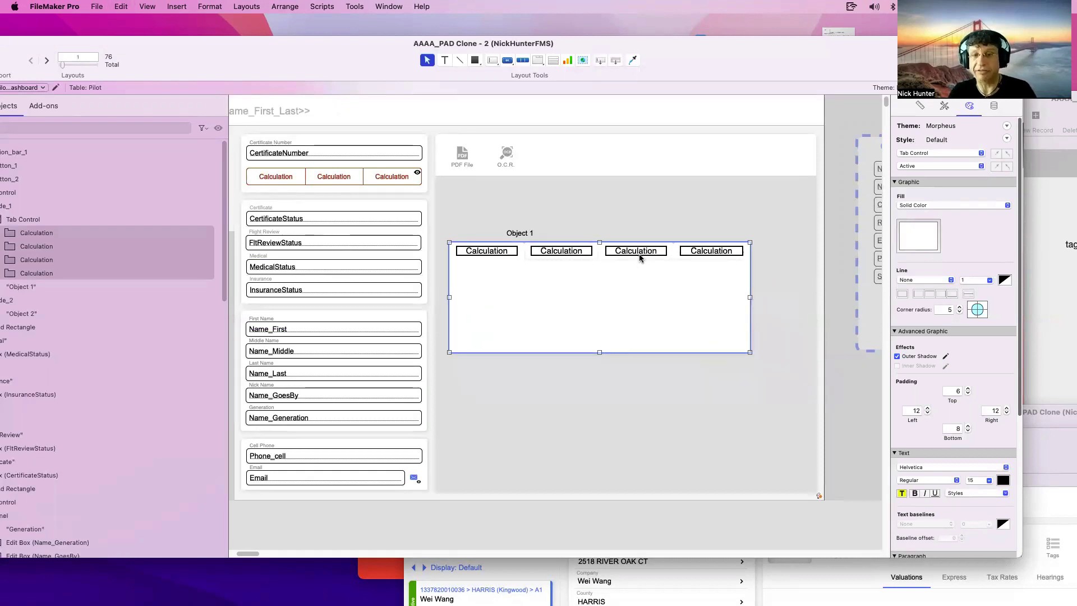
{"action": "left_click", "coordinate": [672, 256]}
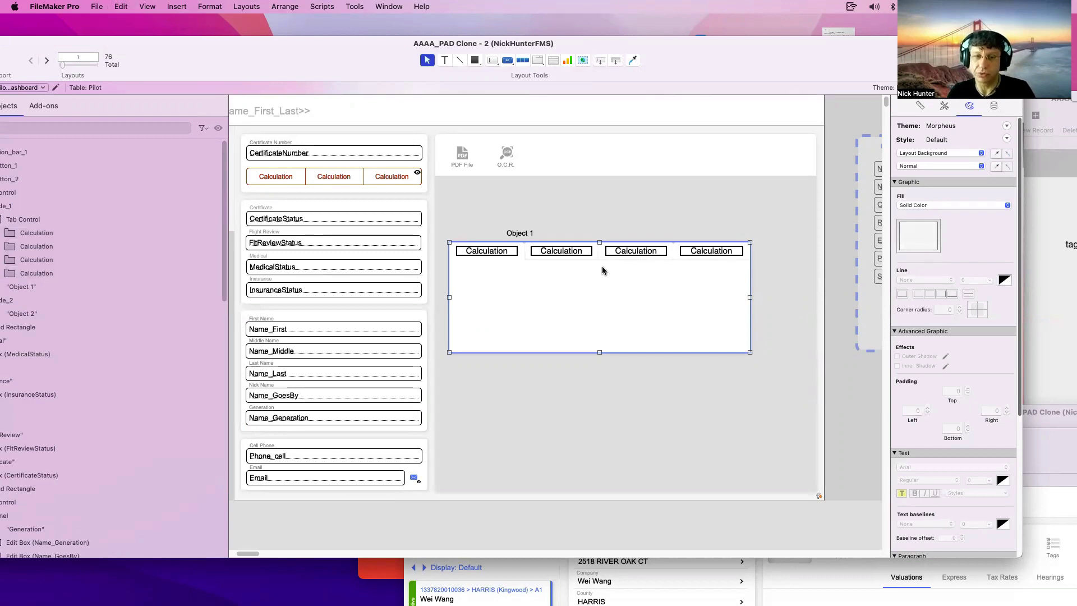
Duplicate the tab control and enlarge the original to fill most of the slide_1 panel around the copy.
{"action": "key", "text": "super+d"}
{"action": "left_click_drag", "start_coordinate": [606, 306], "coordinate": [618, 344]}
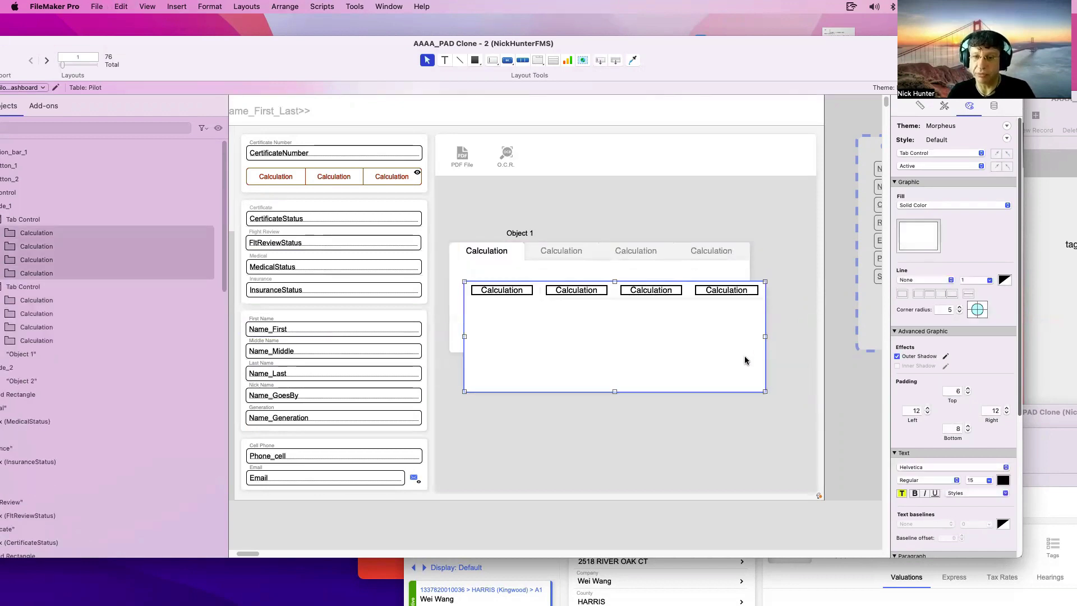
{"action": "left_click", "coordinate": [645, 267]}
{"action": "left_click_drag", "start_coordinate": [645, 267], "coordinate": [636, 213]}
{"action": "scroll", "coordinate": [739, 296], "scroll_direction": "right", "scroll_amount": 2}
{"action": "left_click_drag", "start_coordinate": [720, 297], "coordinate": [768, 313]}
{"action": "left_click_drag", "start_coordinate": [780, 443], "coordinate": [774, 453]}
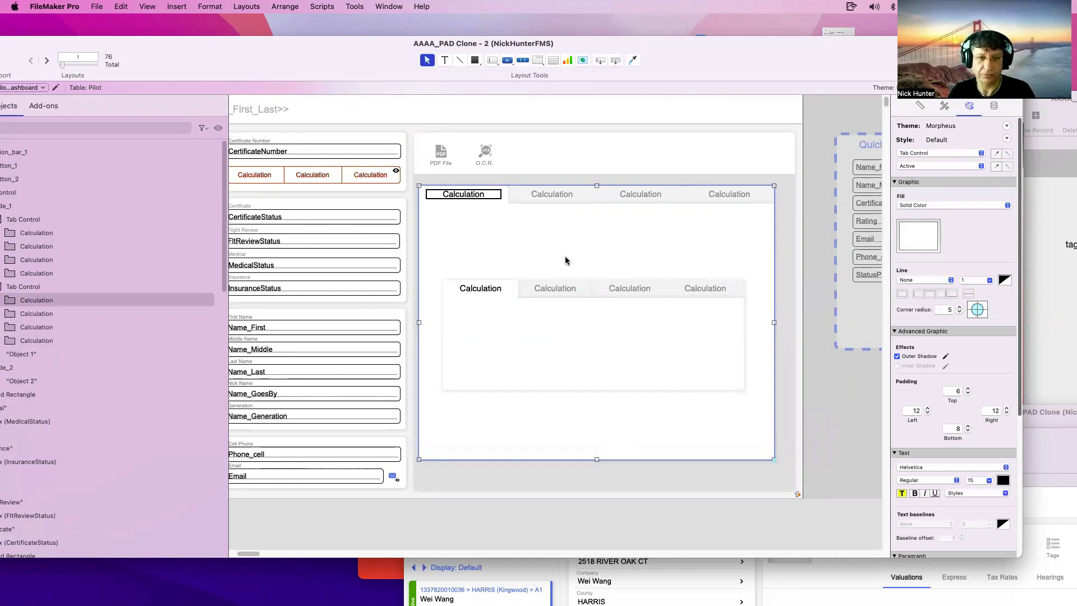
Nest two enlarged tab controls, one within the other, inside the outer control's first tab, and check the outer control's third tab.
{"action": "left_click_drag", "start_coordinate": [563, 389], "coordinate": [550, 323]}
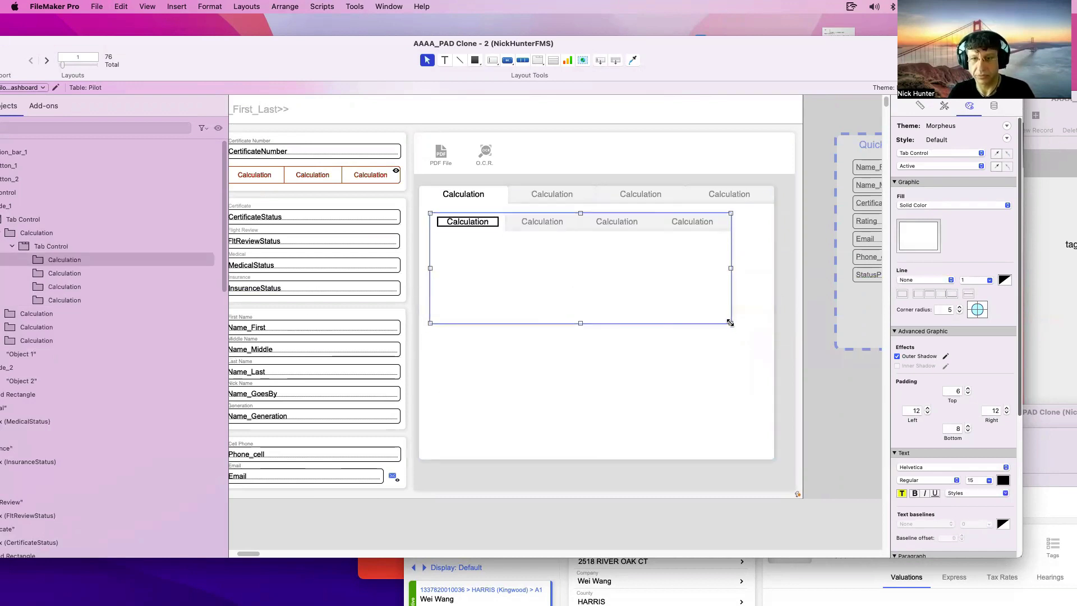
{"action": "left_click_drag", "start_coordinate": [731, 323], "coordinate": [759, 451]}
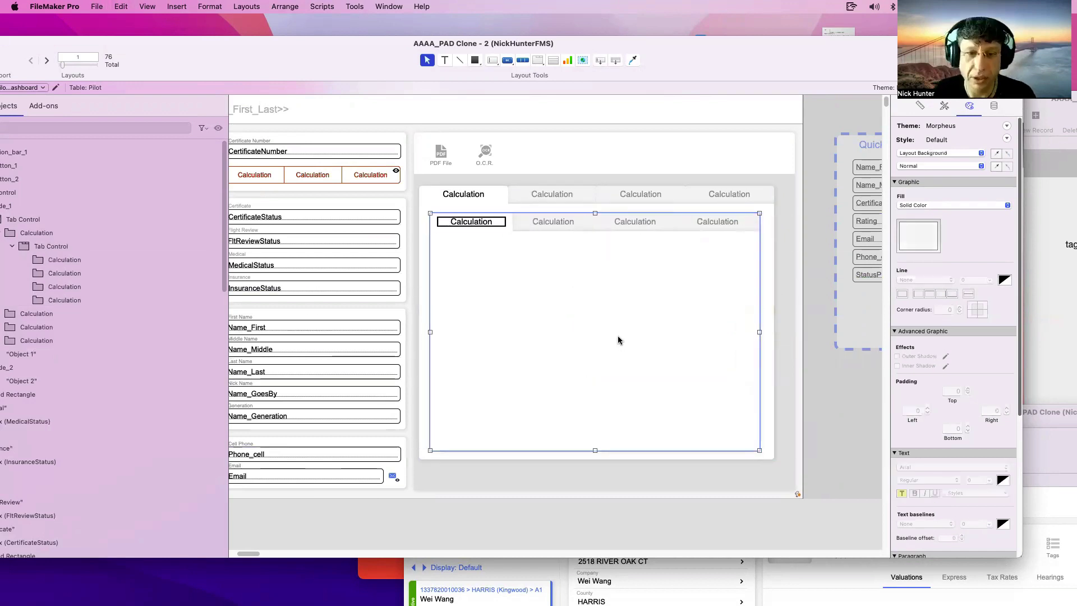
{"action": "key", "text": "super+v"}
{"action": "left_click_drag", "start_coordinate": [586, 329], "coordinate": [571, 279]}
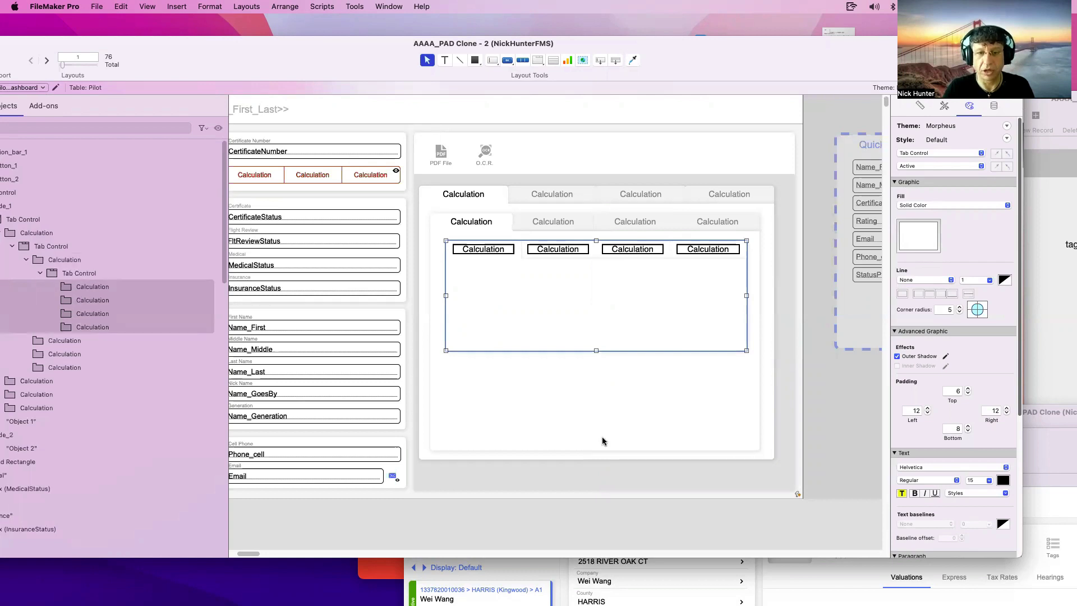
{"action": "left_click_drag", "start_coordinate": [596, 351], "coordinate": [600, 441]}
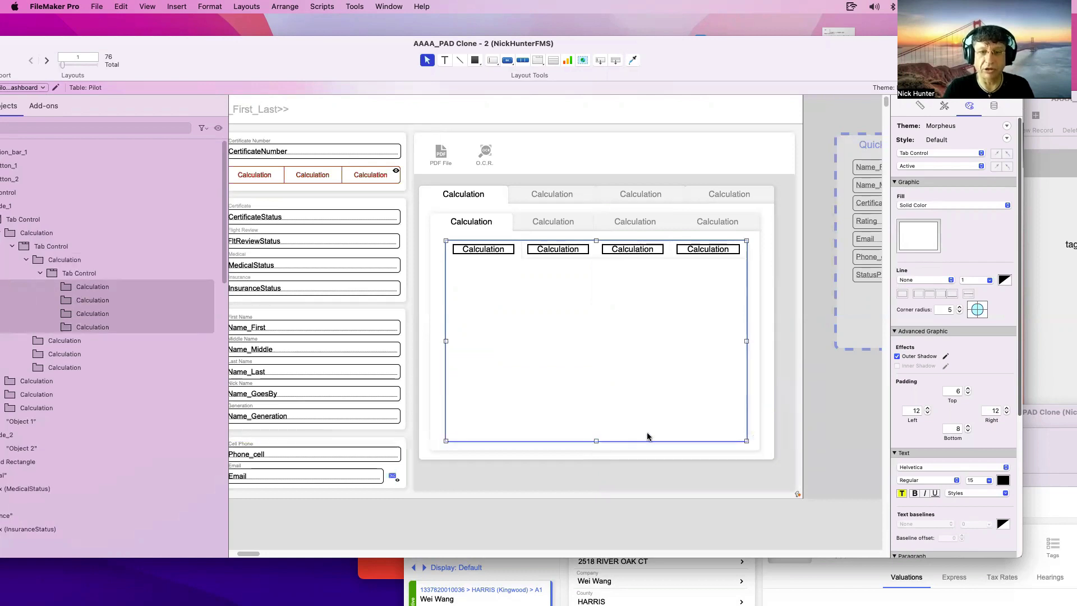
{"action": "left_click", "coordinate": [848, 411]}
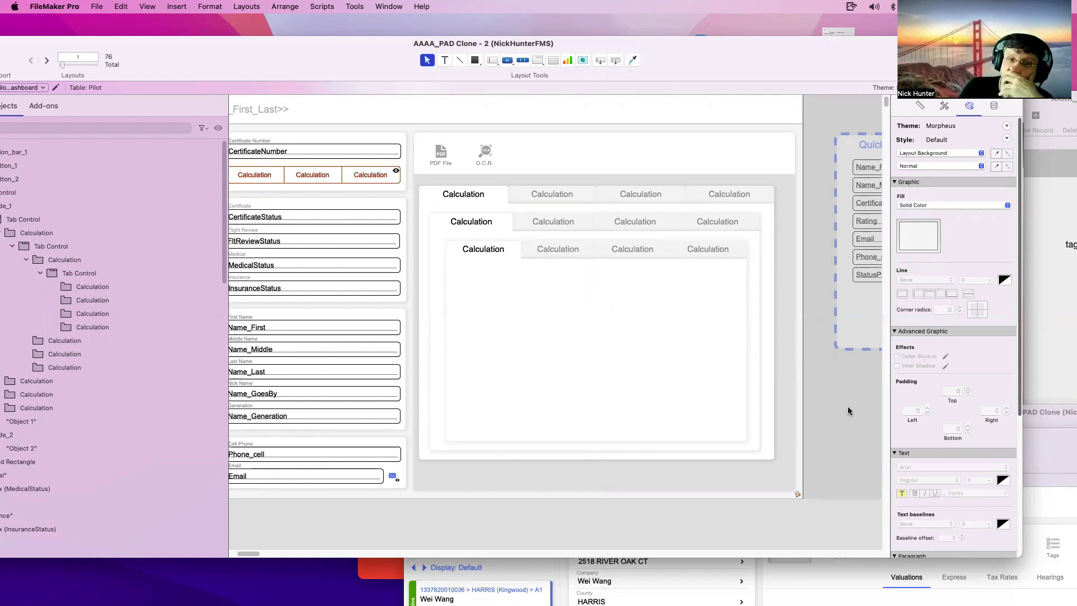
{"action": "left_click", "coordinate": [638, 193]}
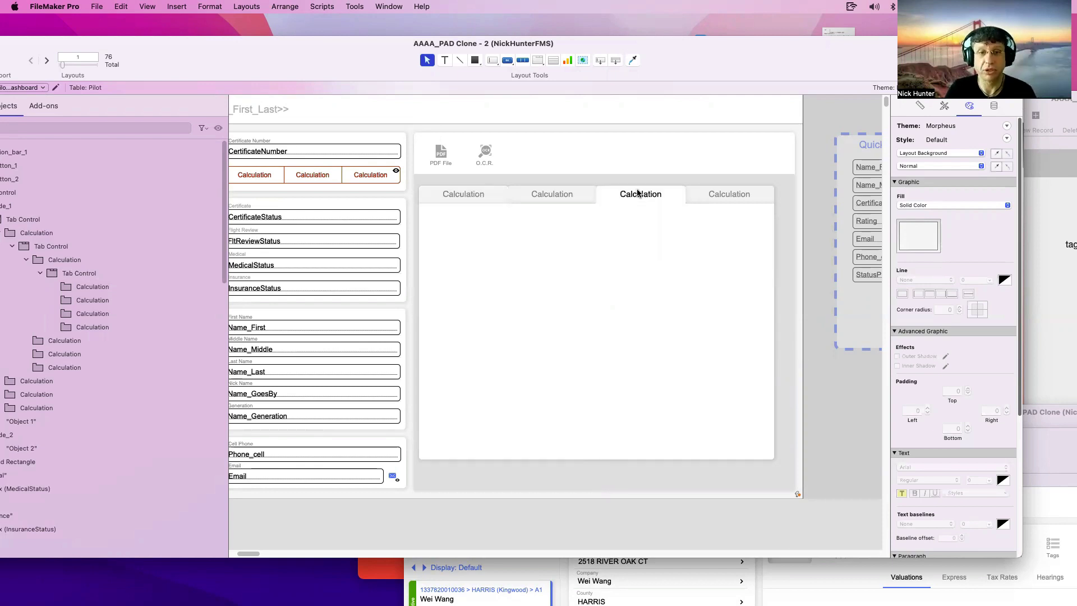
{"action": "left_click", "coordinate": [486, 196]}
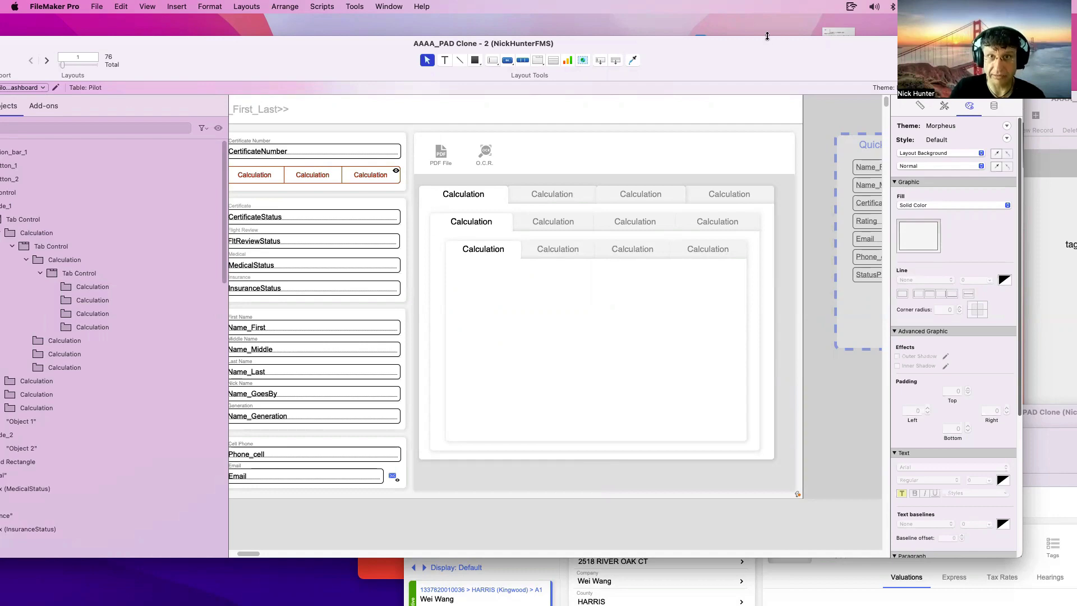
Bring the RCDB window forward to compare it with the nested tabs, and return to the AAAA_PAD Clone - 2 layout window.
{"action": "left_click_drag", "start_coordinate": [761, 63], "coordinate": [373, 110]}
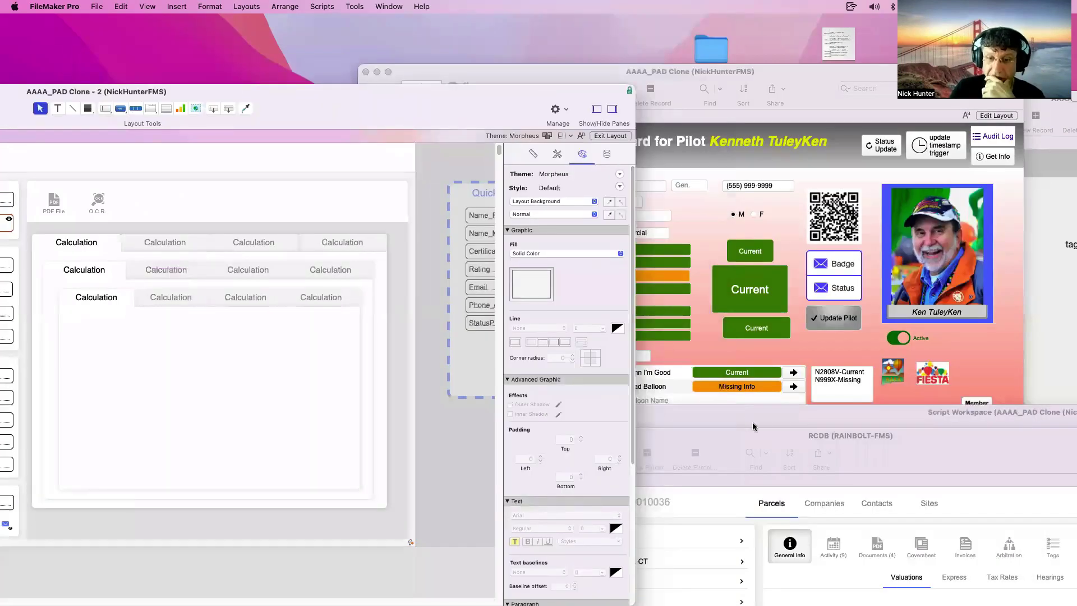
{"action": "left_click_drag", "start_coordinate": [770, 446], "coordinate": [539, 91]}
{"action": "left_click", "coordinate": [540, 90]}
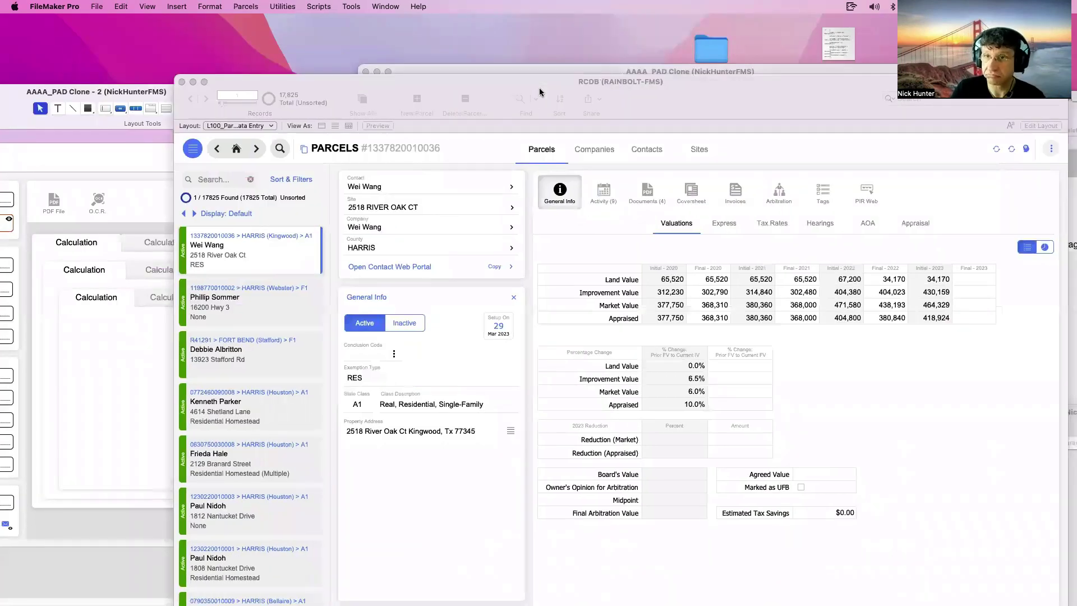
{"action": "left_click_drag", "start_coordinate": [655, 86], "coordinate": [502, 60]}
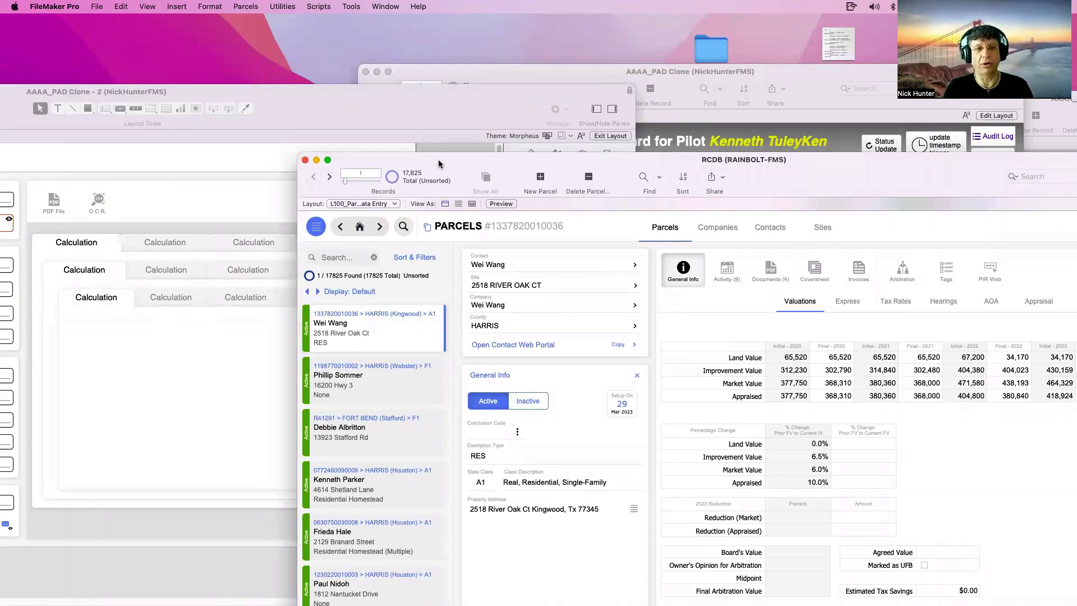
{"action": "left_click_drag", "start_coordinate": [439, 159], "coordinate": [507, 155]}
{"action": "left_click_drag", "start_coordinate": [310, 85], "coordinate": [486, 42]}
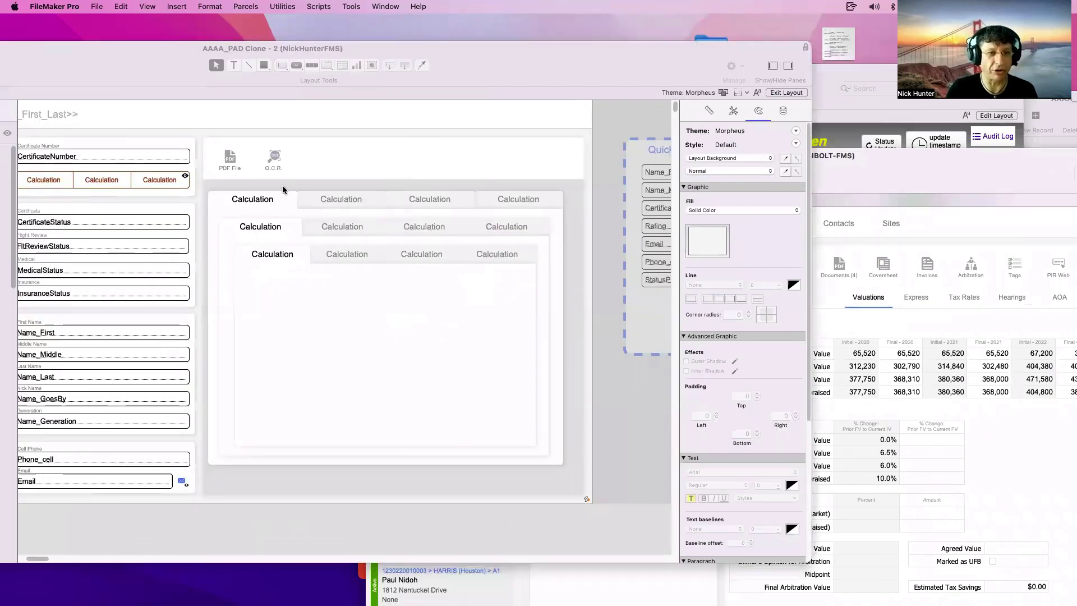
Delete the outer tab control together with all the objects inside it from the Dashboard layout.
{"action": "left_click", "coordinate": [269, 201]}
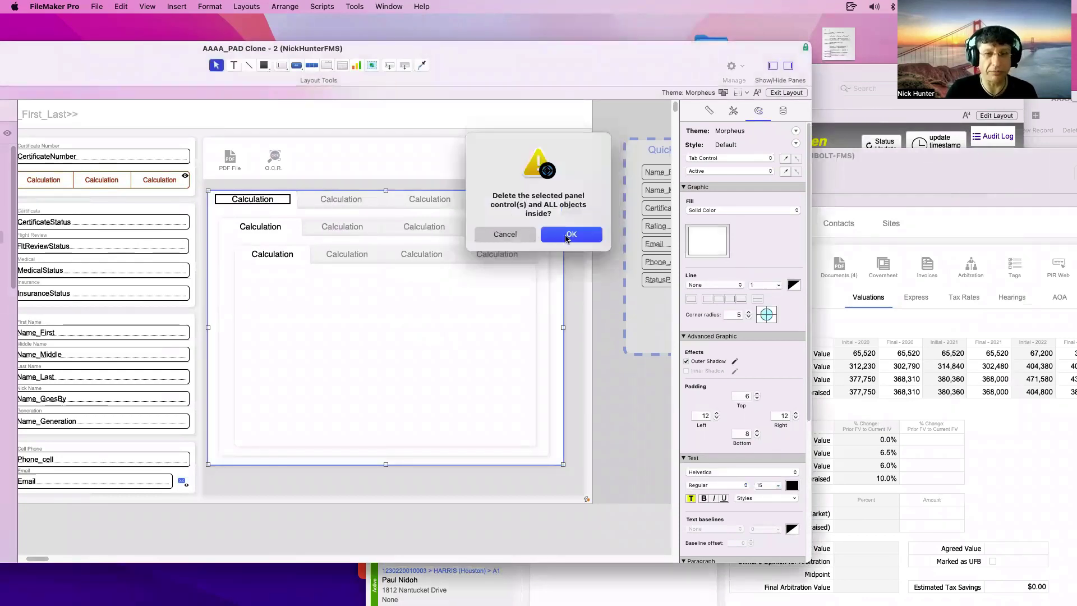
{"action": "left_click", "coordinate": [565, 237]}
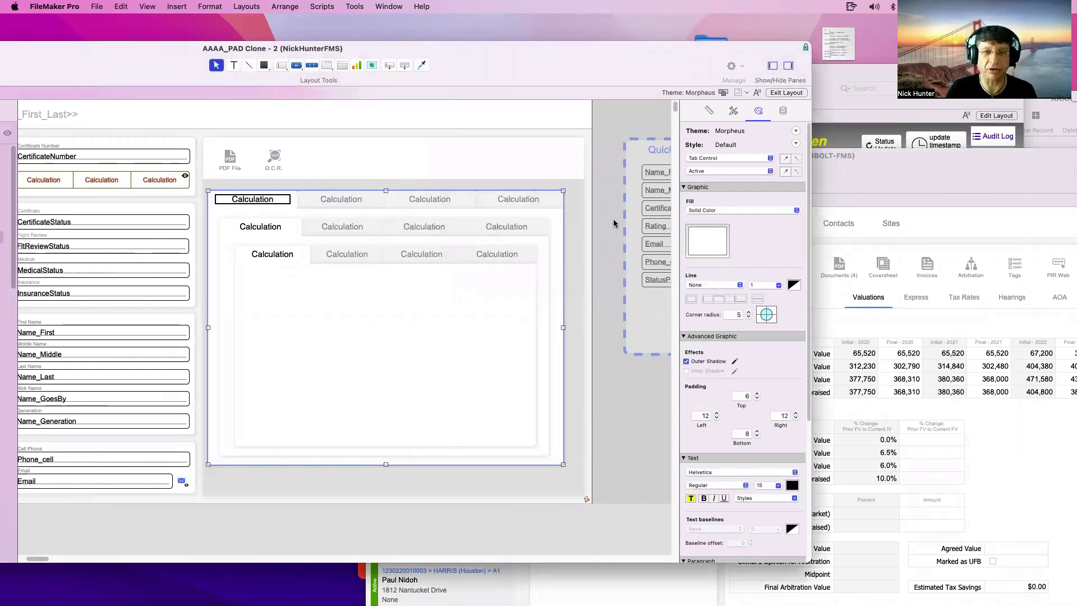
{"action": "left_click_drag", "start_coordinate": [167, 59], "coordinate": [539, 55]}
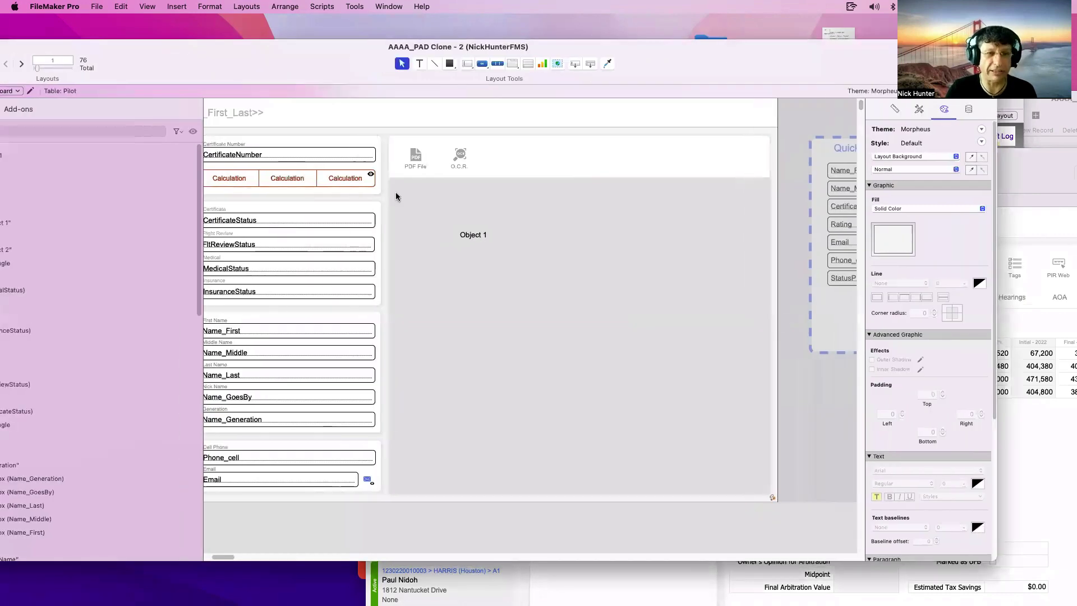
{"action": "scroll", "coordinate": [396, 192], "scroll_direction": "left", "scroll_amount": 5}
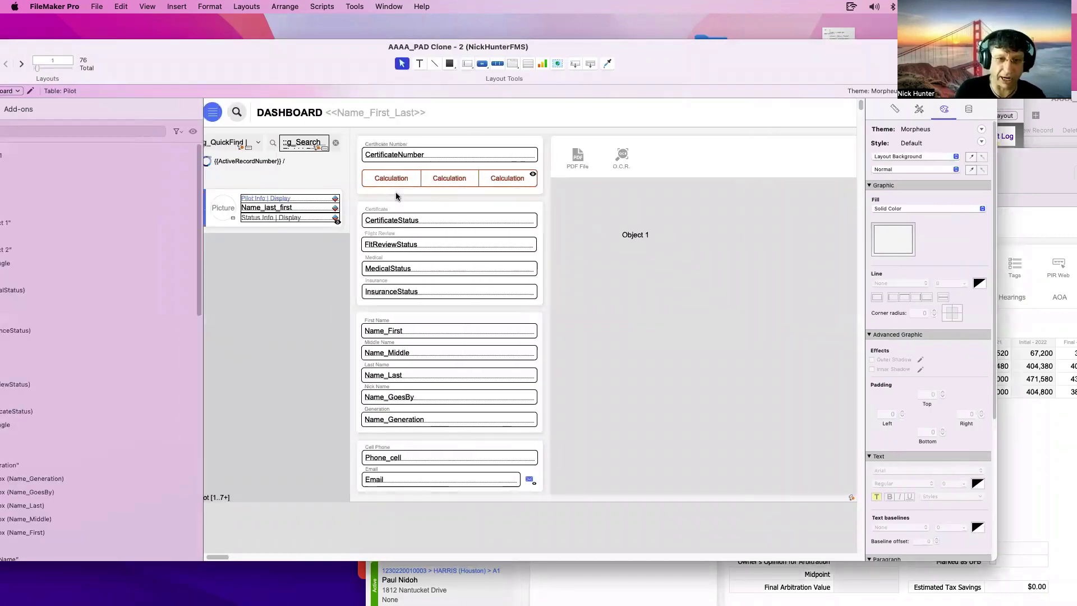
{"action": "left_click_drag", "start_coordinate": [247, 72], "coordinate": [258, 57]}
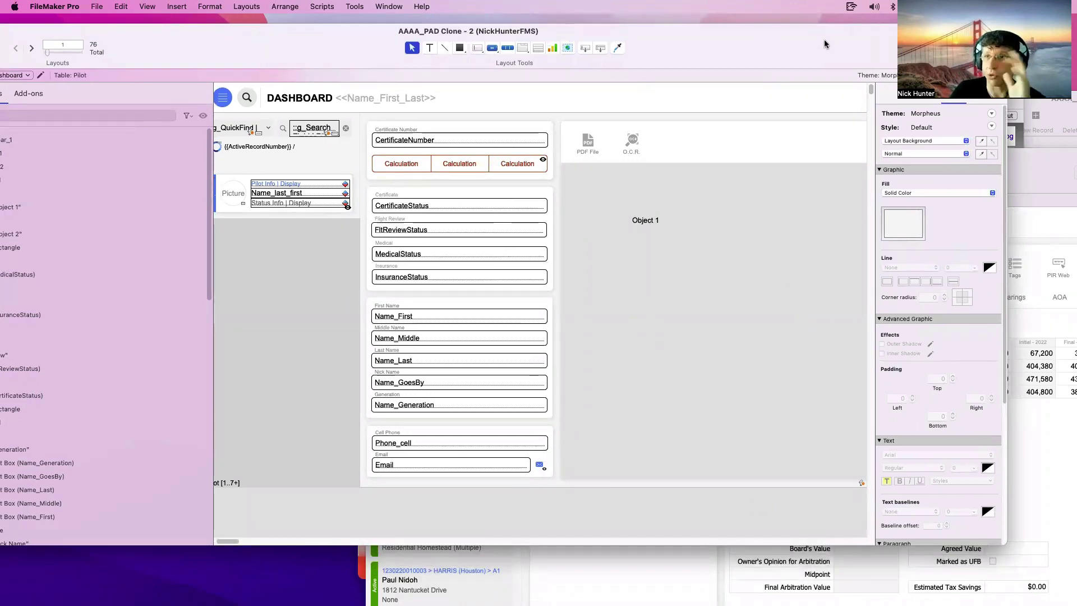
{"action": "left_click_drag", "start_coordinate": [771, 54], "coordinate": [756, 50]}
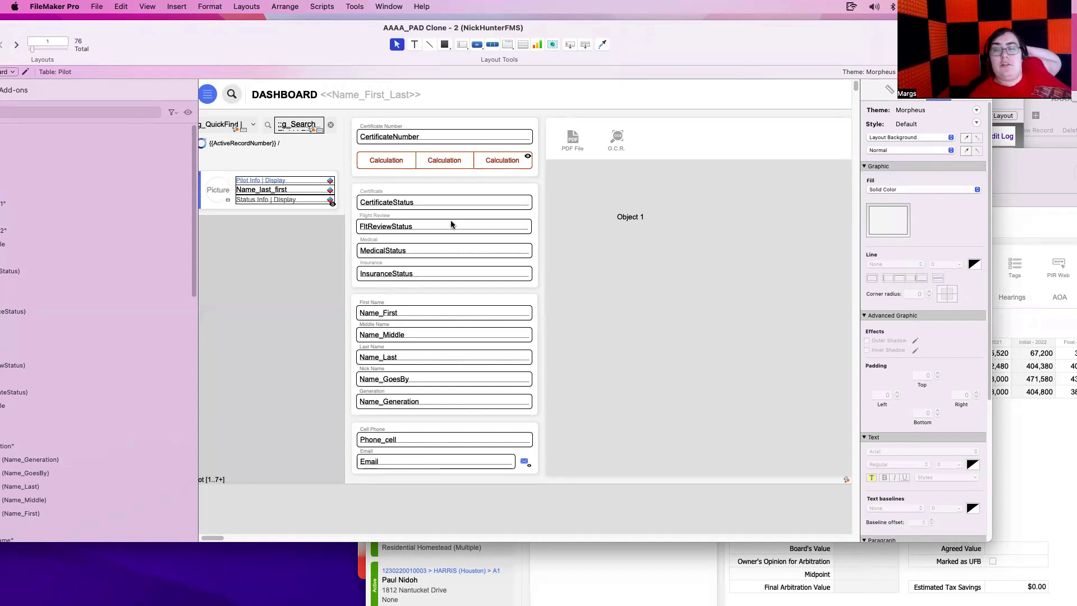
{"action": "left_click_drag", "start_coordinate": [322, 48], "coordinate": [392, 47]}
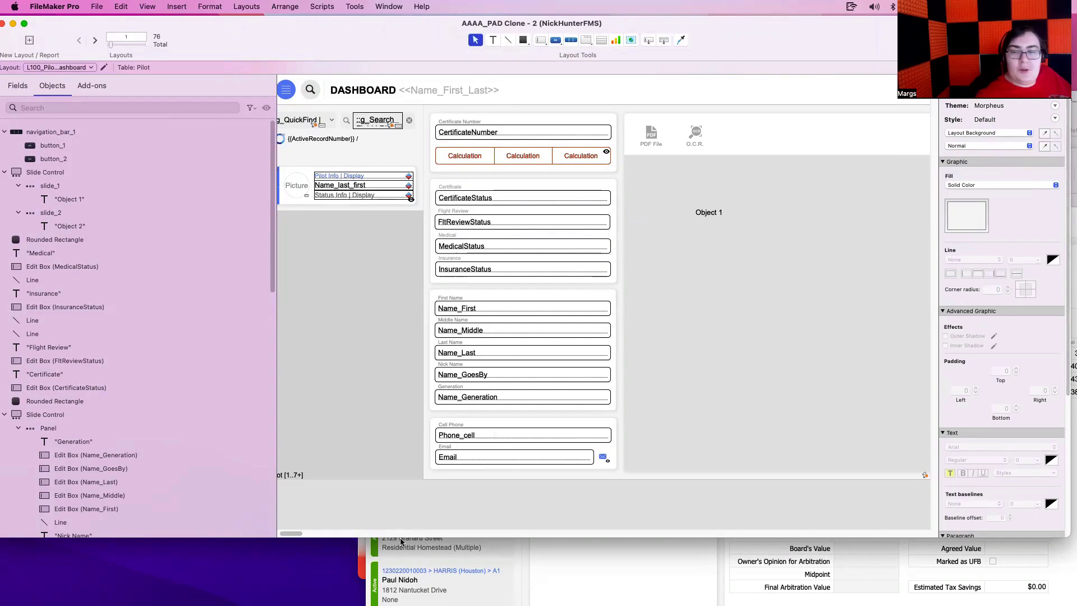
{"action": "scroll", "coordinate": [432, 218], "scroll_direction": "left", "scroll_amount": 2}
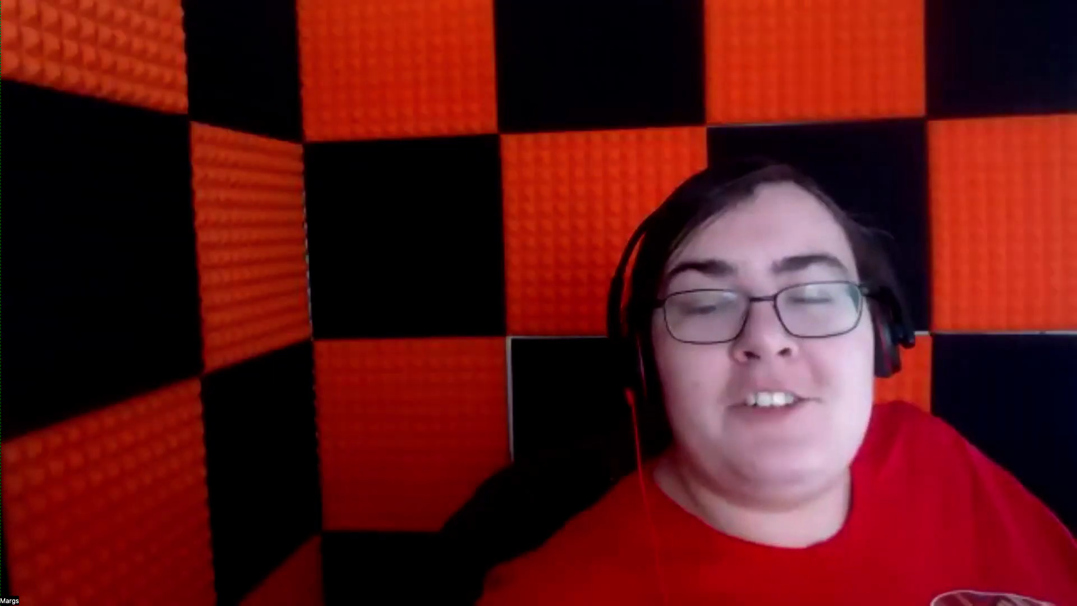